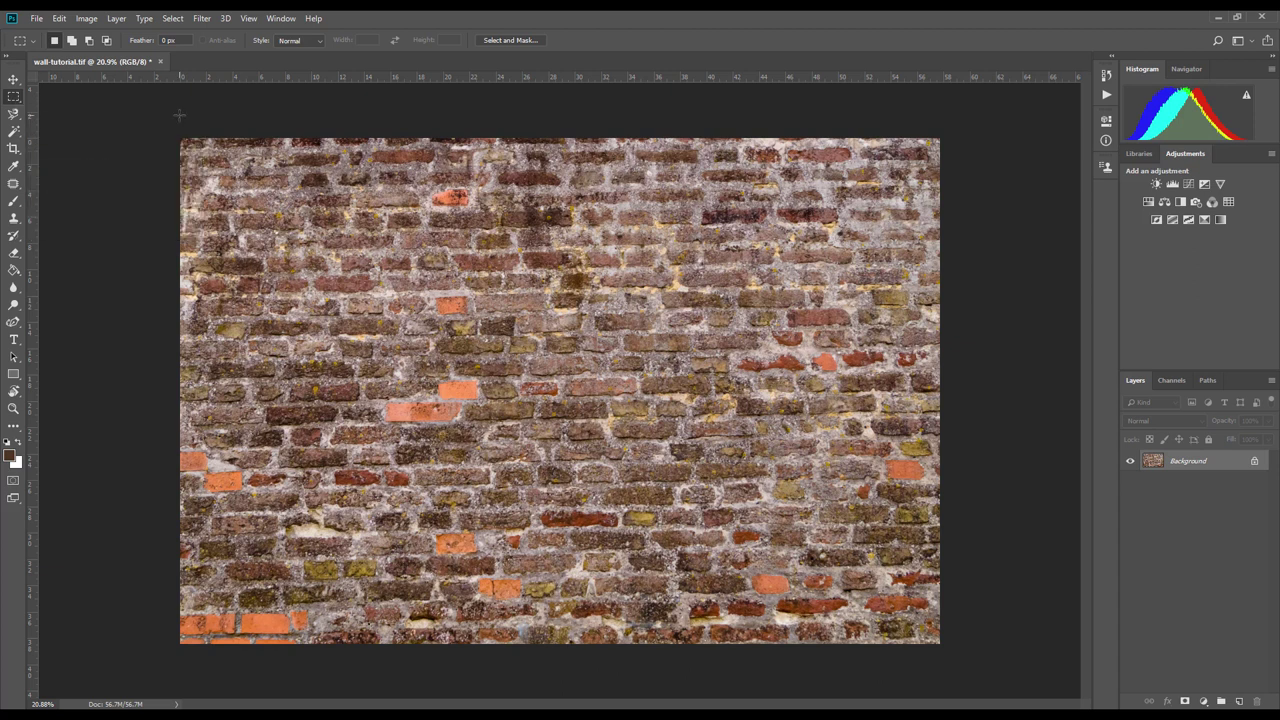
Step: Select a square section of the brick wall, shift it right, and crop the photo to it
{"action": "left_click_drag", "start_coordinate": [169, 117], "coordinate": [786, 685], "text": "shift"}
{"action": "left_click_drag", "start_coordinate": [500, 484], "coordinate": [662, 488]}
{"action": "left_click", "coordinate": [86, 18]}
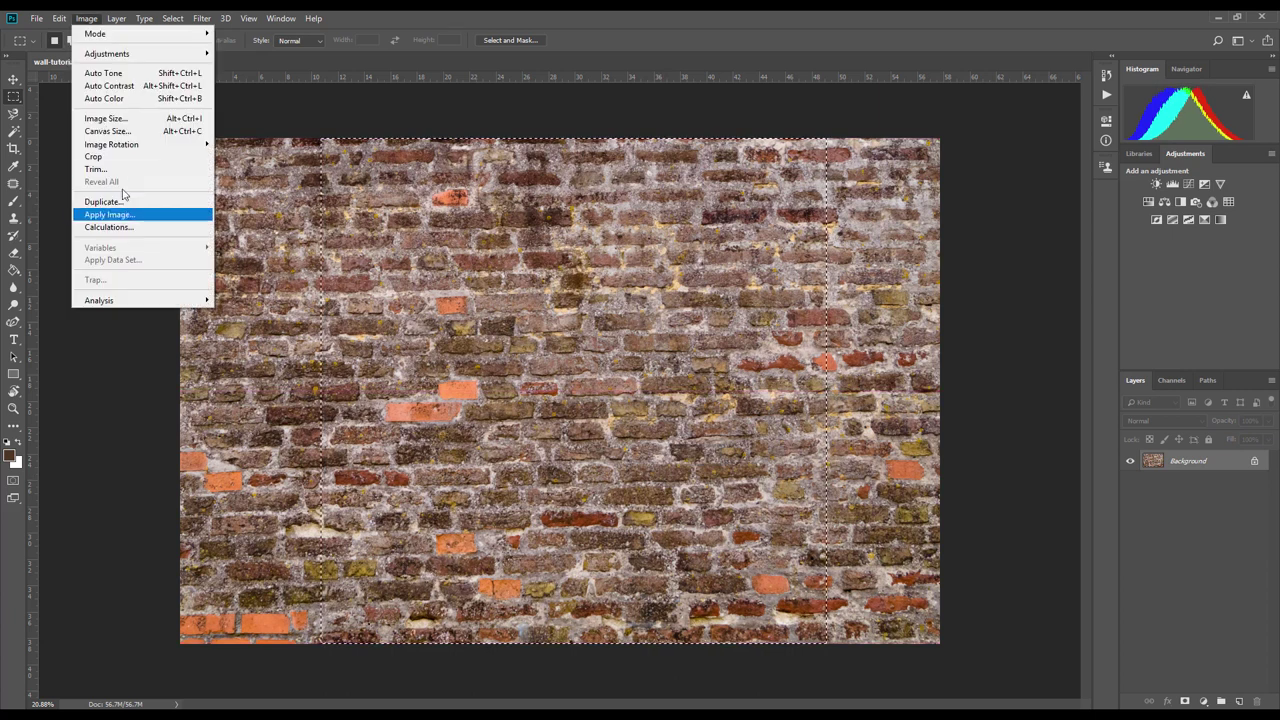
{"action": "left_click", "coordinate": [95, 156]}
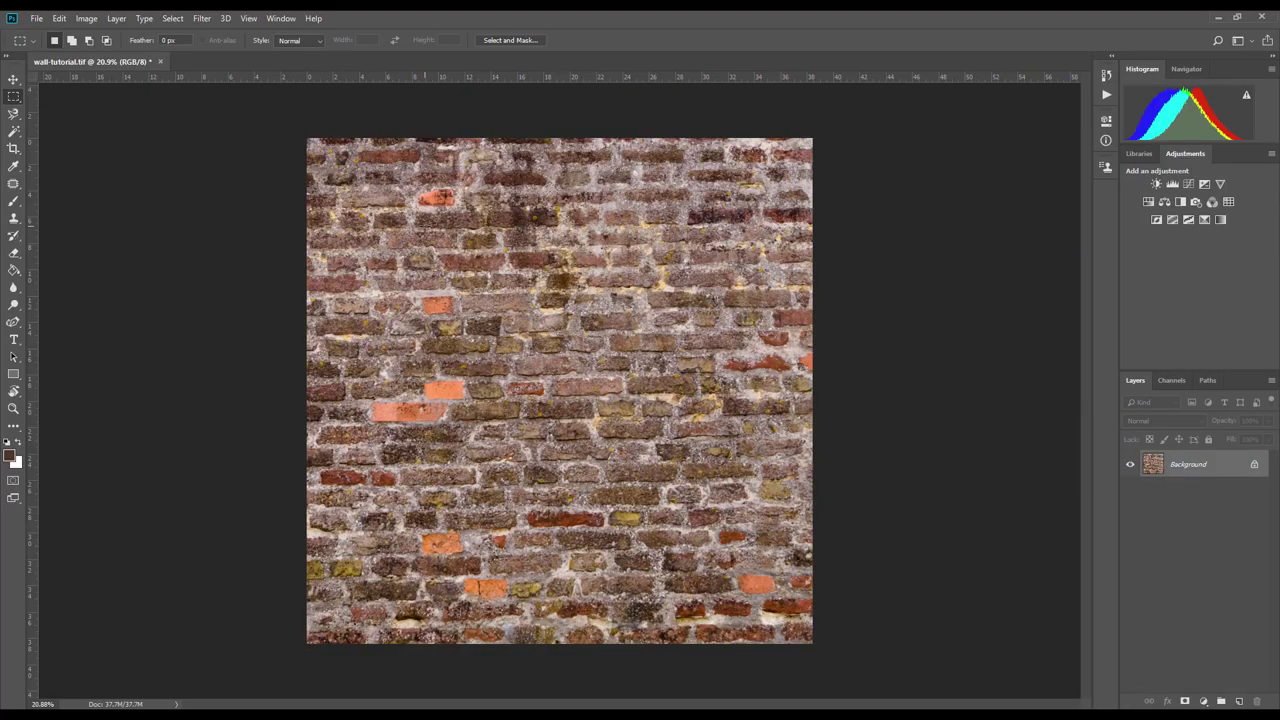
Step: Crop the texture again to a smaller square drawn from the top-left corner
{"action": "left_click_drag", "start_coordinate": [307, 139], "coordinate": [786, 603]}
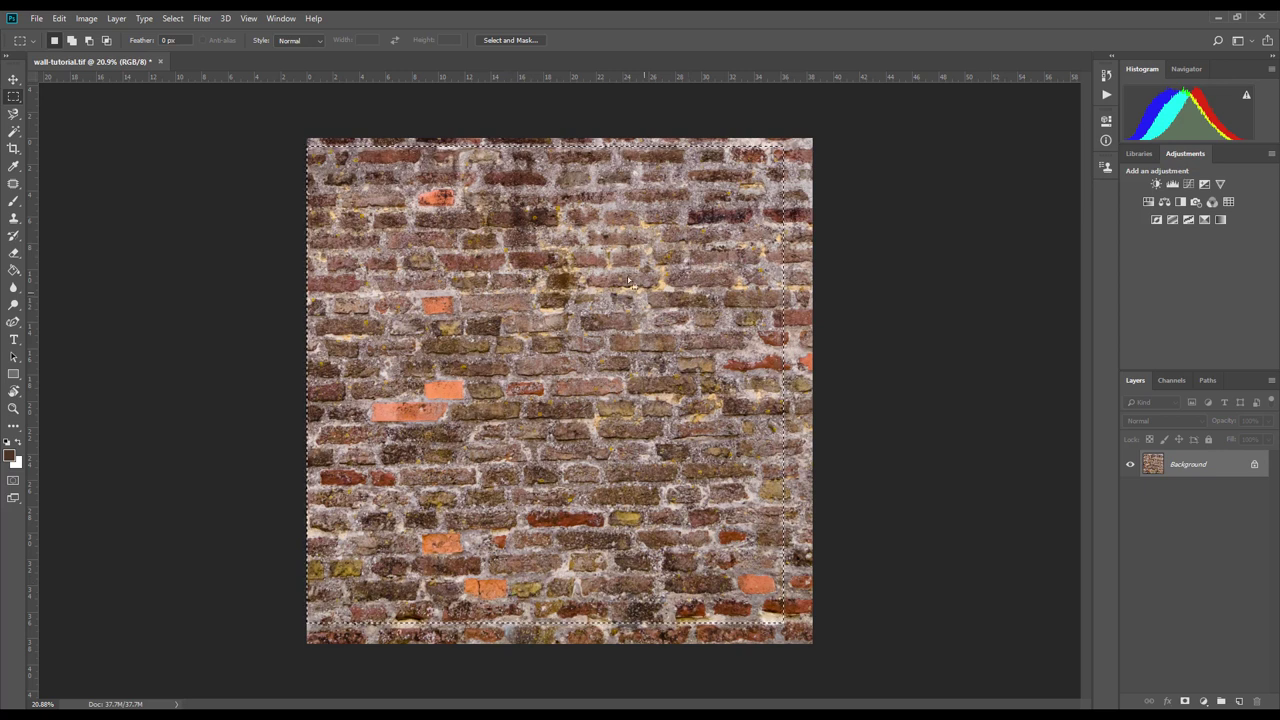
{"action": "left_click", "coordinate": [84, 19]}
{"action": "left_click", "coordinate": [95, 157]}
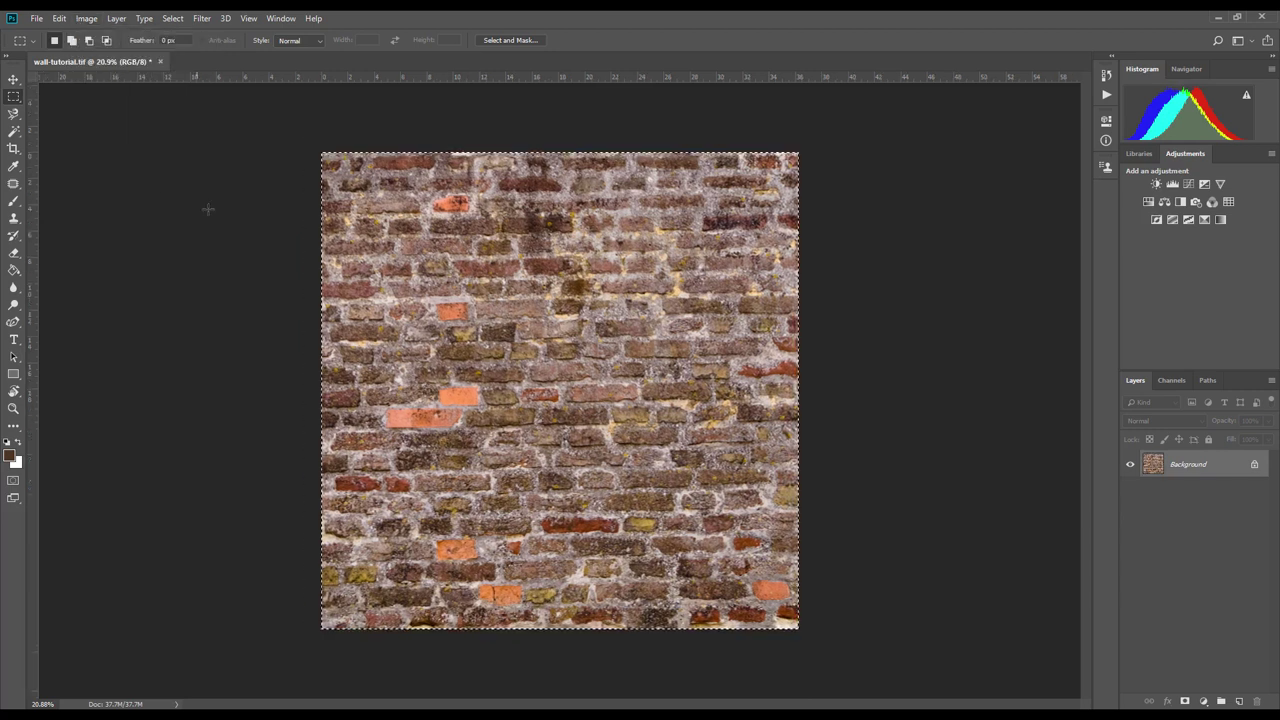
Step: Check the bricks at 100%, fit to screen, then drag the texture into Alchemist's 'wall' project
{"action": "double_click", "coordinate": [13, 408]}
{"action": "key", "text": "ctrl+minus"}
{"action": "key", "text": "ctrl+minus"}
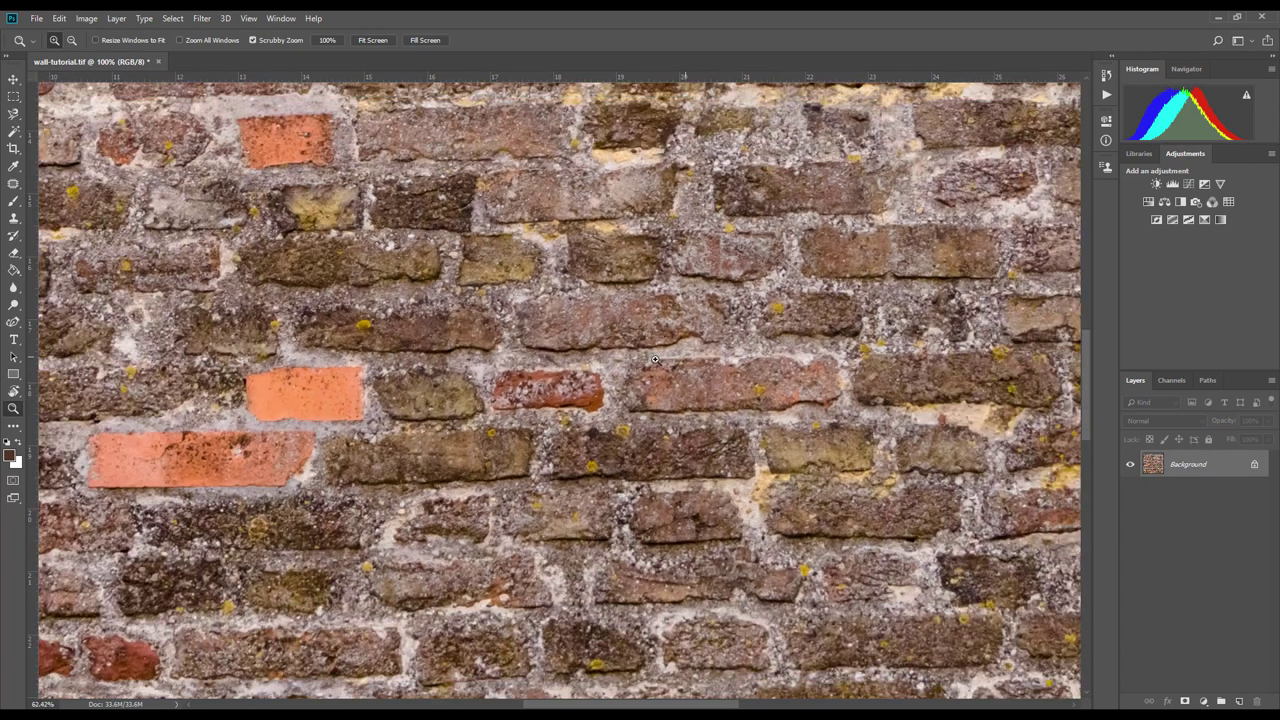
{"action": "key", "text": "ctrl+0"}
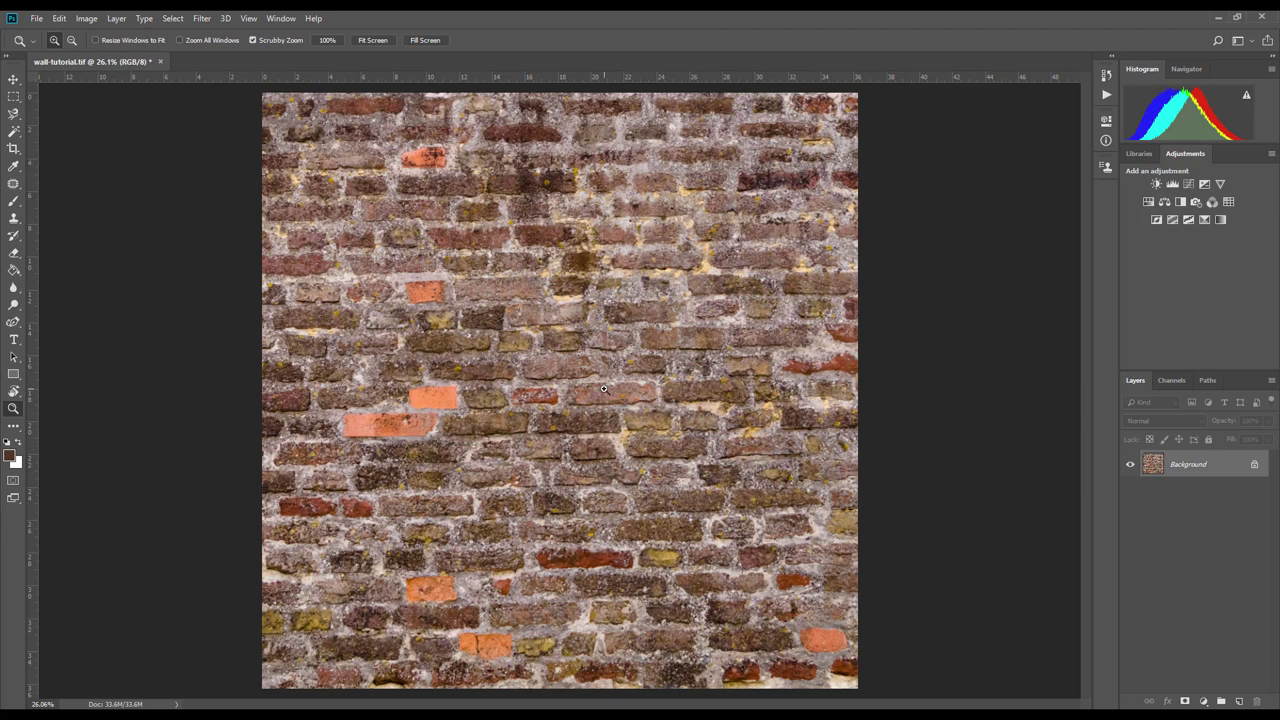
{"action": "key", "text": "alt+Tab"}
{"action": "left_click_drag", "start_coordinate": [640, 715], "coordinate": [1142, 299]}
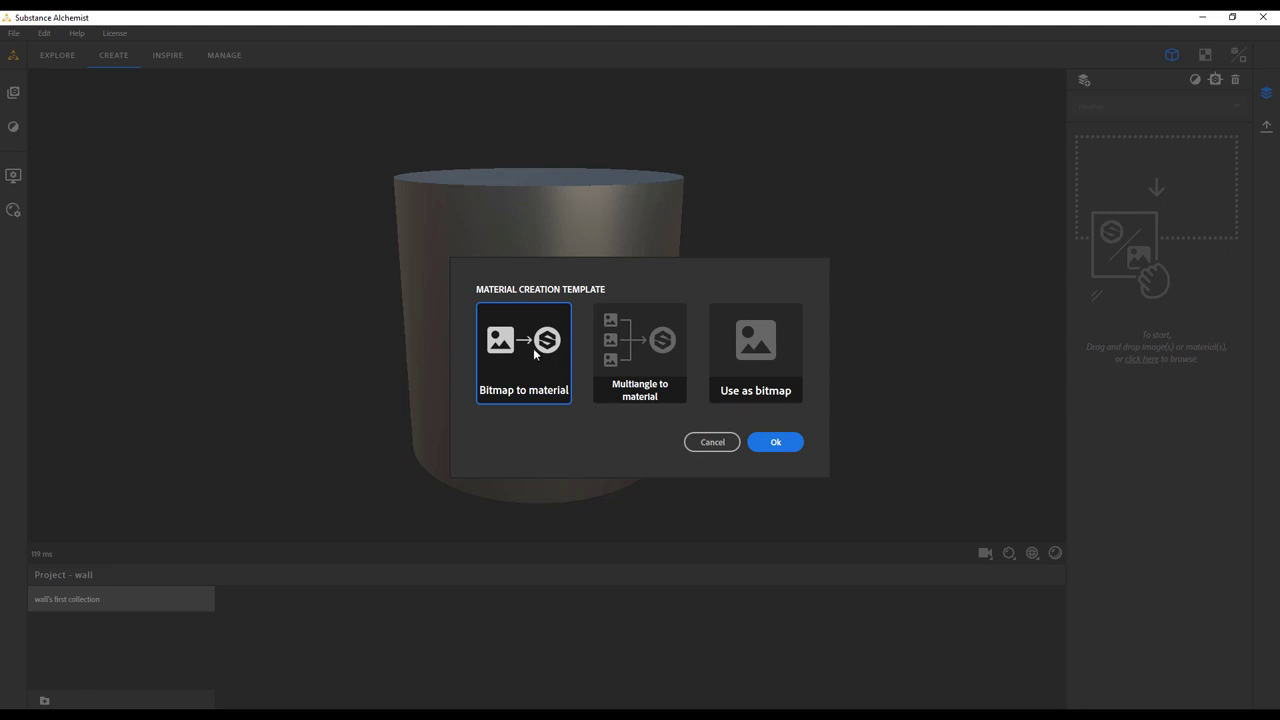
Step: Apply the Bitmap to material template to the brick image
{"action": "left_click", "coordinate": [776, 443]}
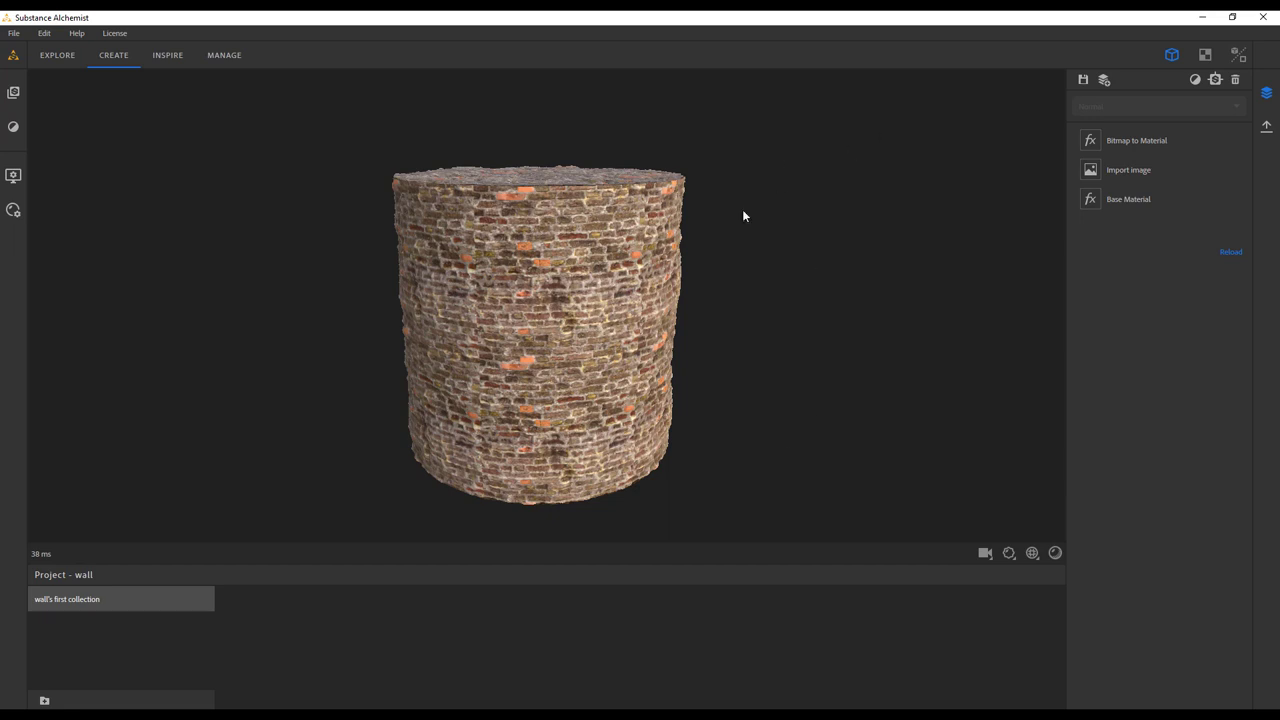
Step: Preview the brick material on a cube and a sphere, then return to the cylinder
{"action": "scroll", "coordinate": [588, 378], "scroll_direction": "up", "scroll_amount": 5}
{"action": "left_click_drag", "start_coordinate": [596, 384], "coordinate": [421, 238]}
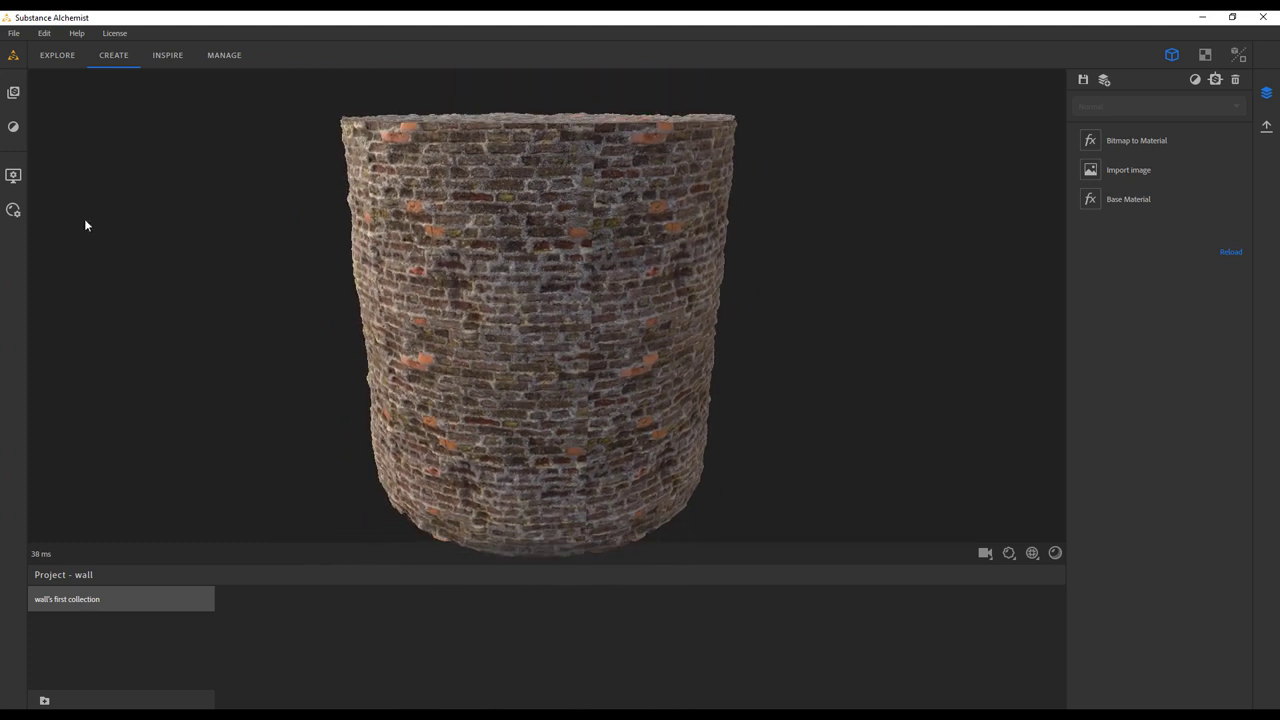
{"action": "left_click", "coordinate": [13, 210]}
{"action": "left_click", "coordinate": [14, 176]}
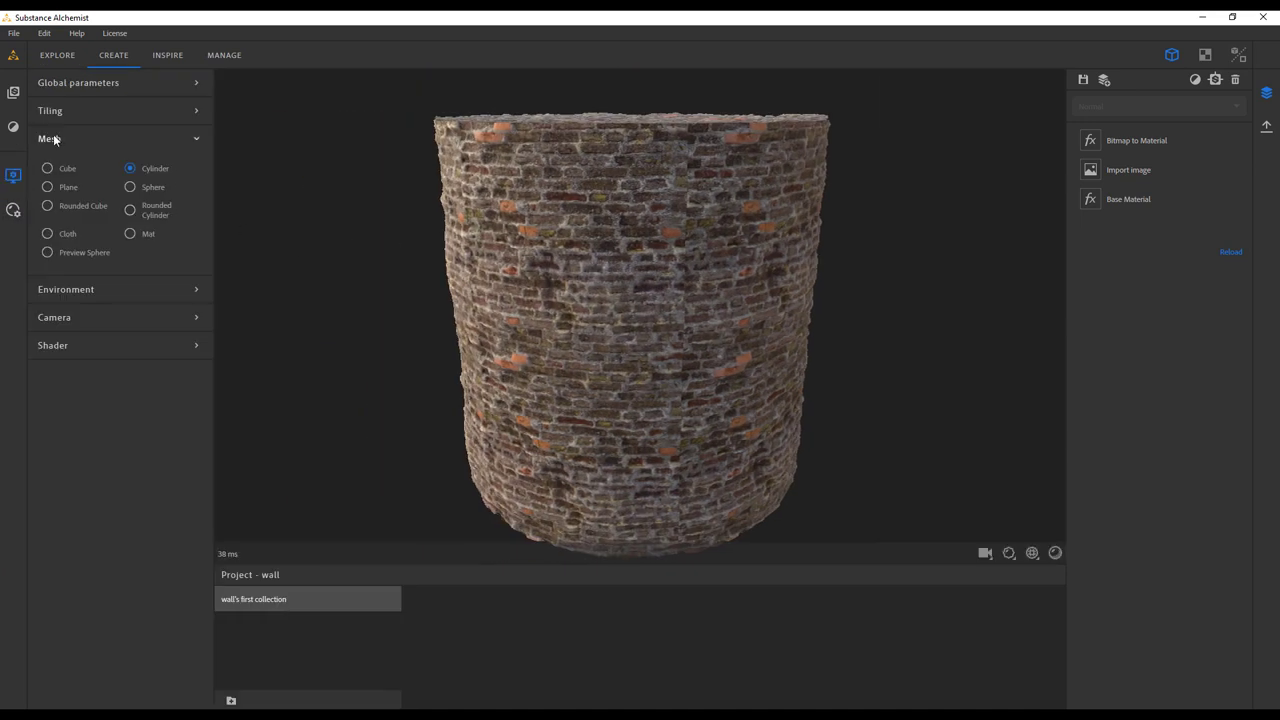
{"action": "left_click", "coordinate": [66, 169]}
{"action": "left_click", "coordinate": [133, 188]}
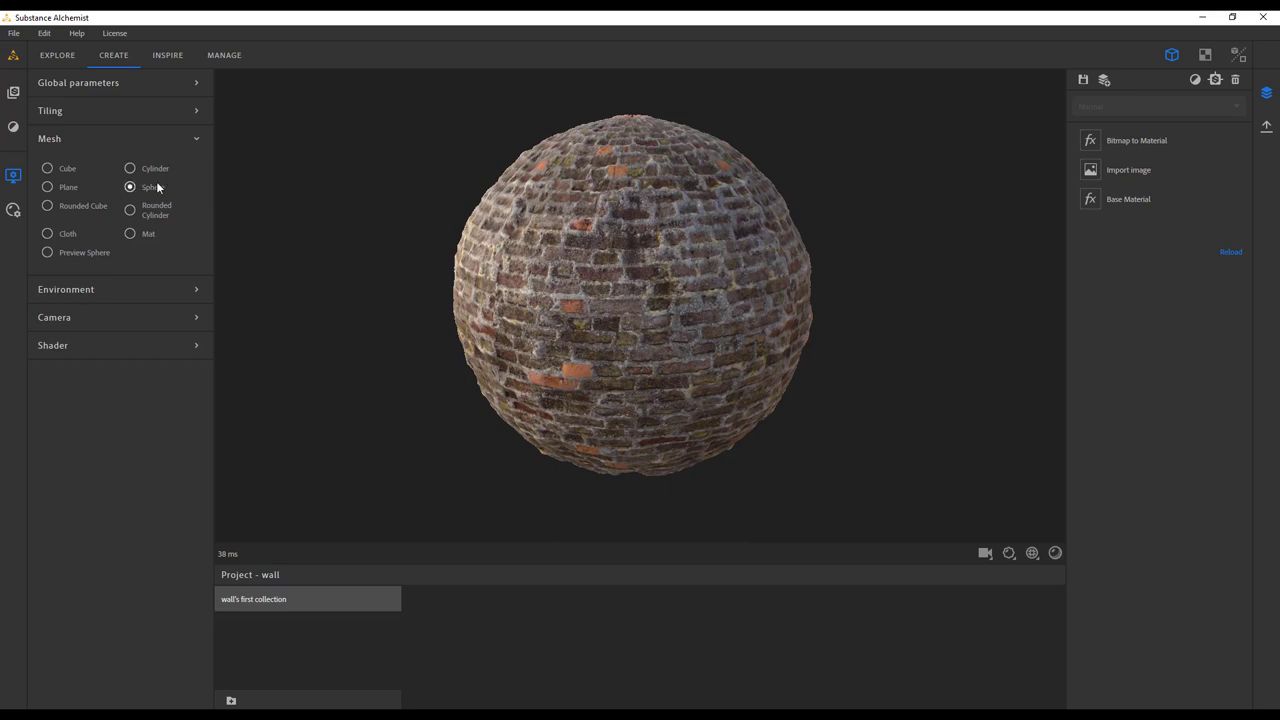
{"action": "left_click", "coordinate": [133, 170]}
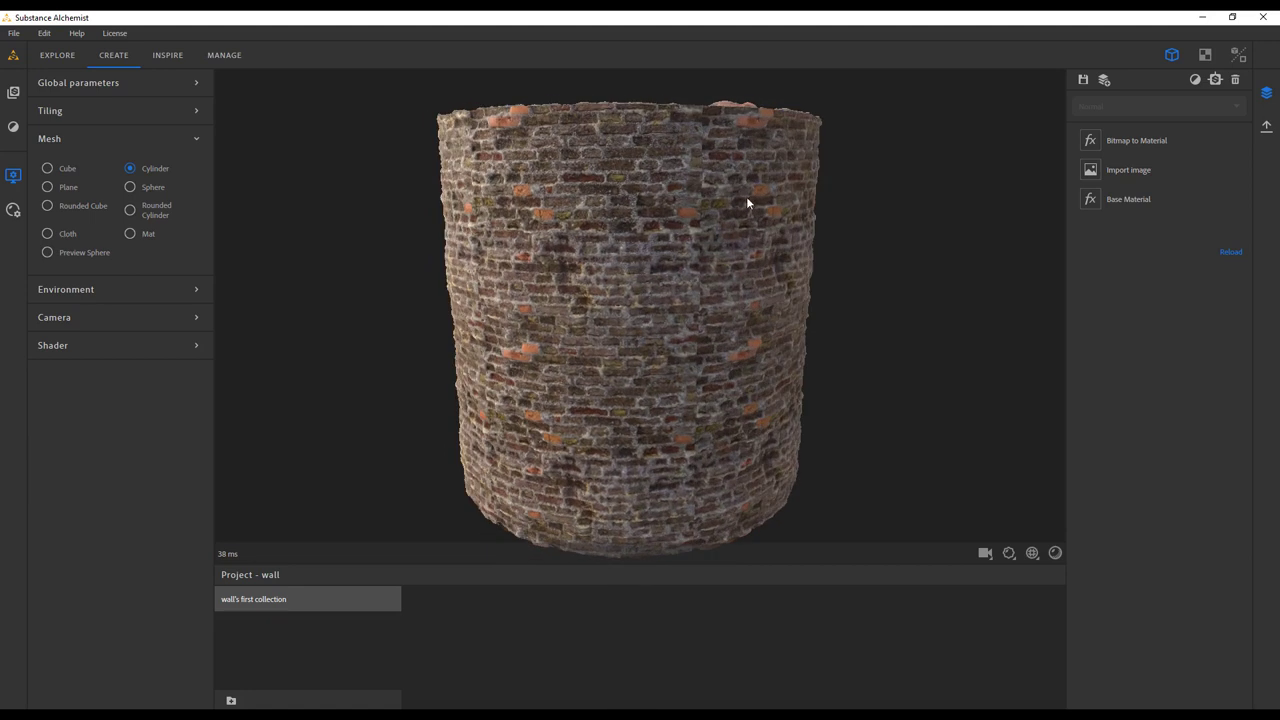
{"action": "left_click", "coordinate": [13, 175]}
Step: Set Texture Scale U and V to 1 and show the 2D map beside the preview
{"action": "left_click_drag", "start_coordinate": [691, 336], "coordinate": [725, 299]}
{"action": "left_click", "coordinate": [1032, 553]}
{"action": "left_click_drag", "start_coordinate": [858, 494], "coordinate": [809, 534]}
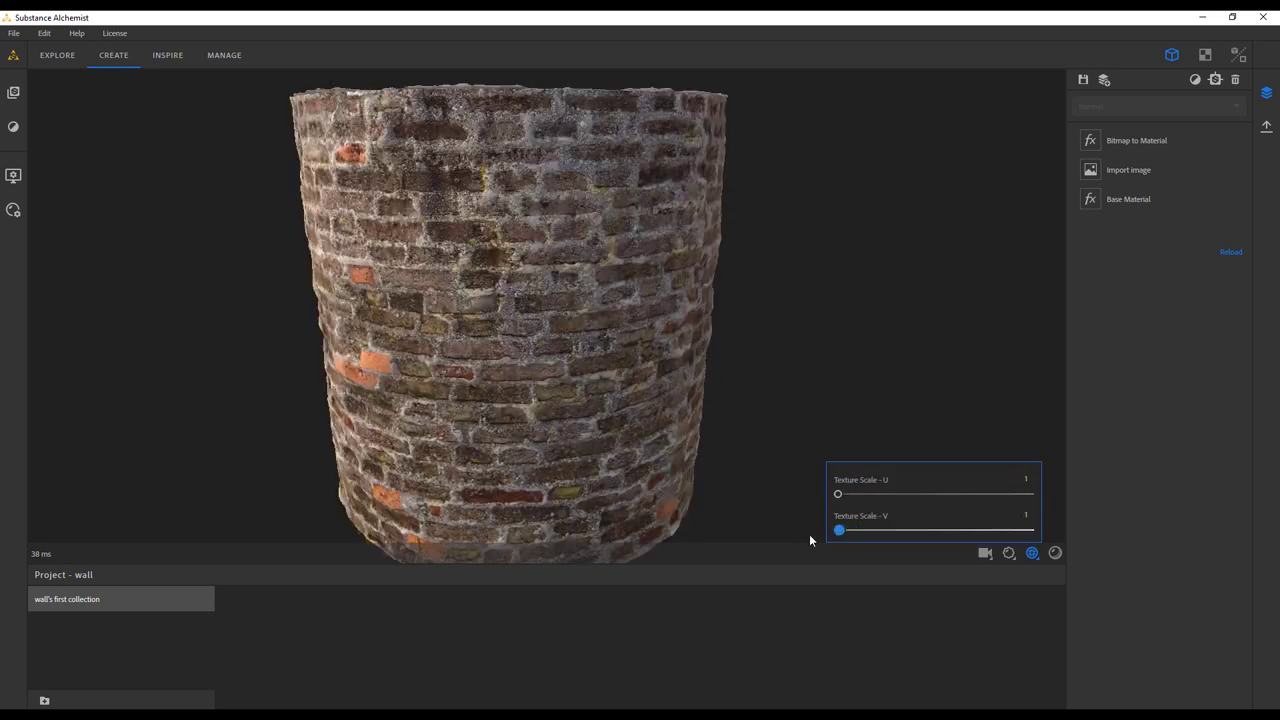
{"action": "left_click_drag", "start_coordinate": [602, 383], "coordinate": [375, 333]}
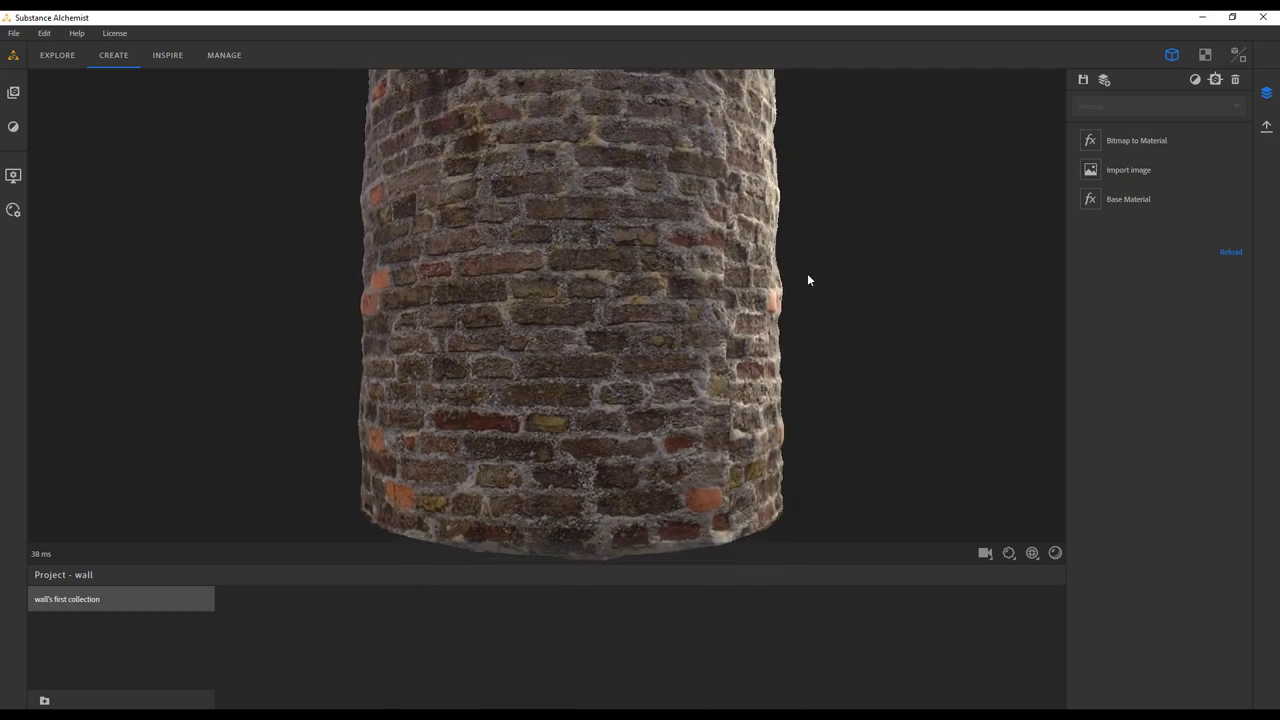
{"action": "left_click", "coordinate": [1238, 55]}
Step: View the Diffuse, Normal and Specular maps in the 2D view
{"action": "left_click_drag", "start_coordinate": [430, 372], "coordinate": [412, 418]}
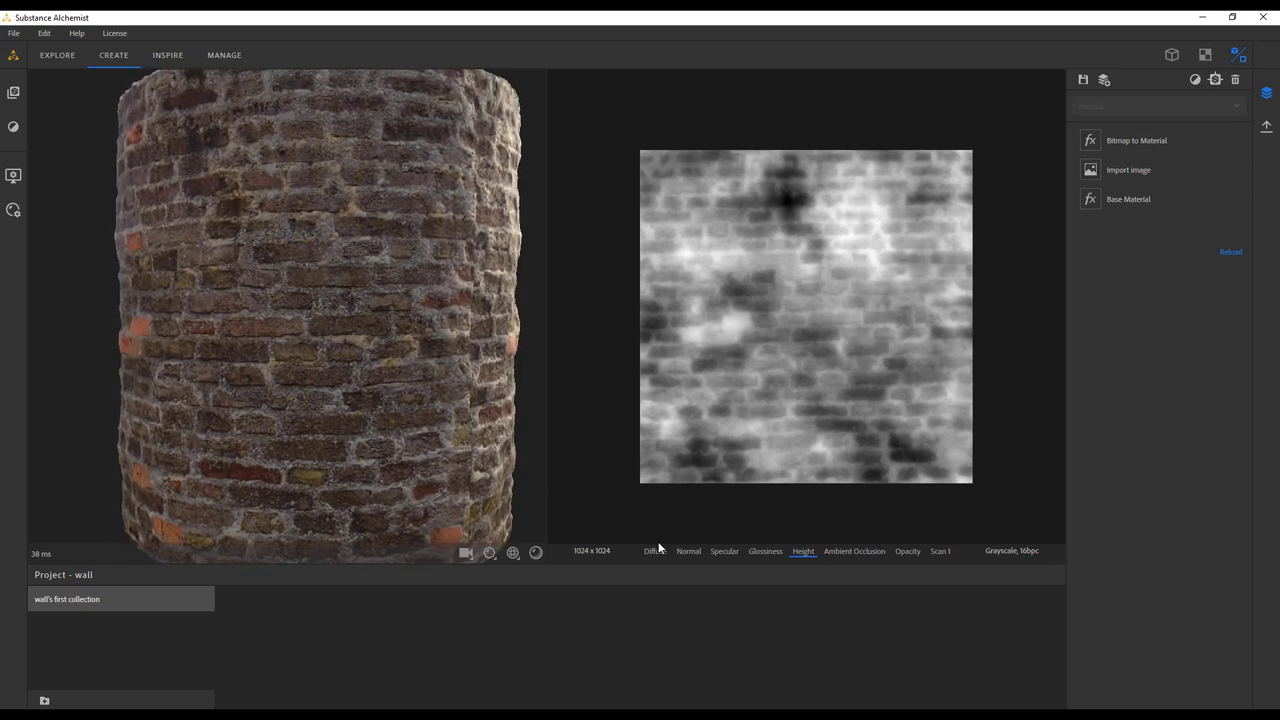
{"action": "left_click", "coordinate": [655, 551]}
{"action": "left_click_drag", "start_coordinate": [320, 300], "coordinate": [320, 445]}
{"action": "left_click", "coordinate": [688, 551]}
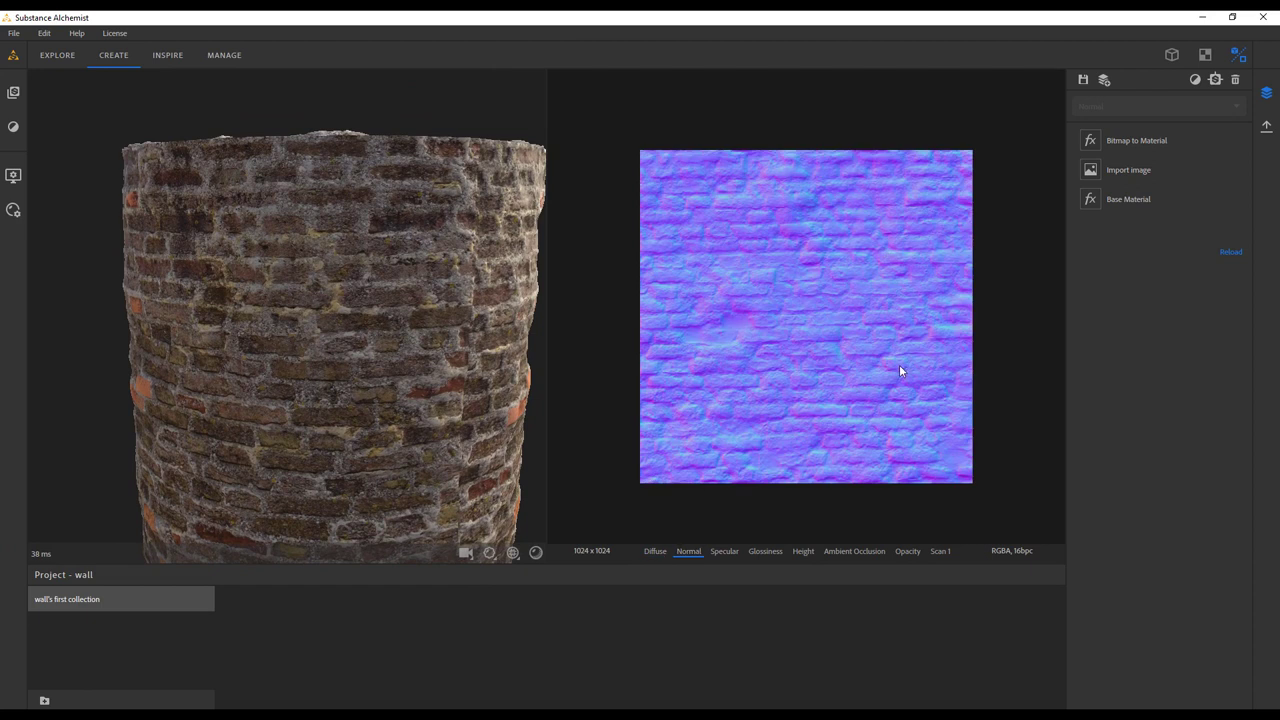
{"action": "left_click", "coordinate": [723, 551]}
{"action": "left_click_drag", "start_coordinate": [499, 292], "coordinate": [666, 316]}
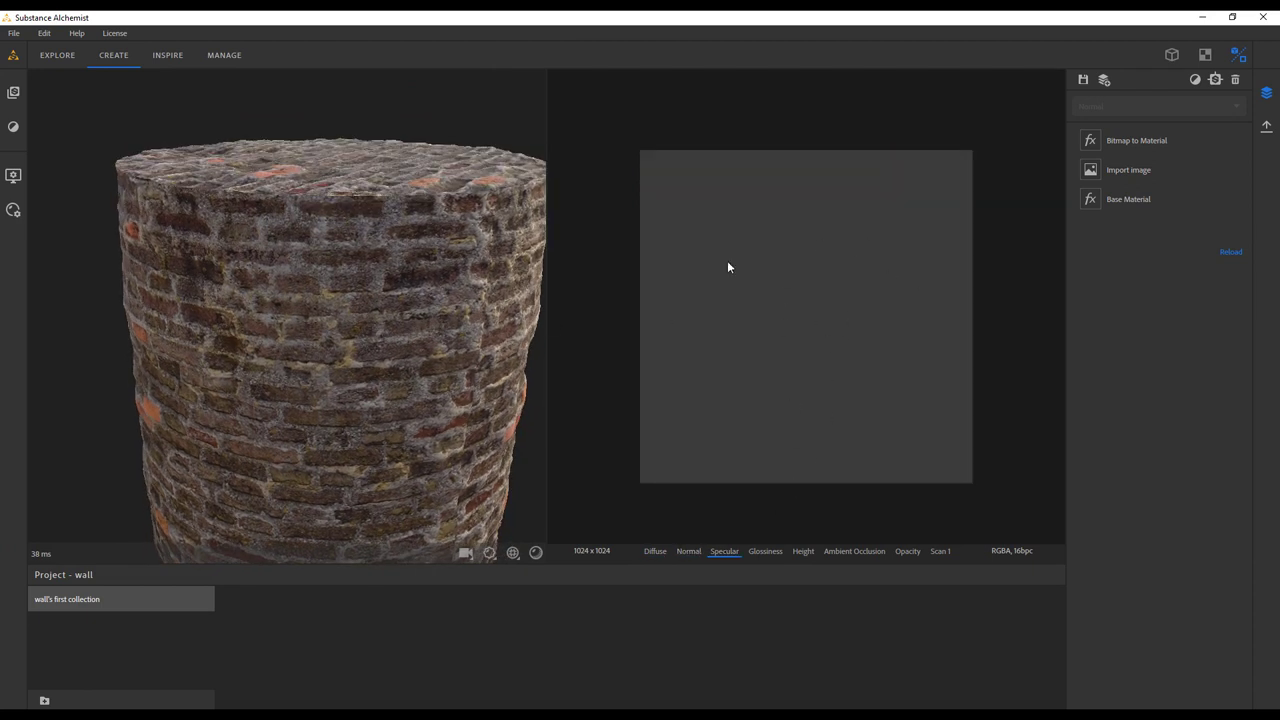
Step: View the Glossiness, Height, Ambient Occlusion, Opacity and Scan 1 maps, then return to Diffuse
{"action": "left_click", "coordinate": [756, 554]}
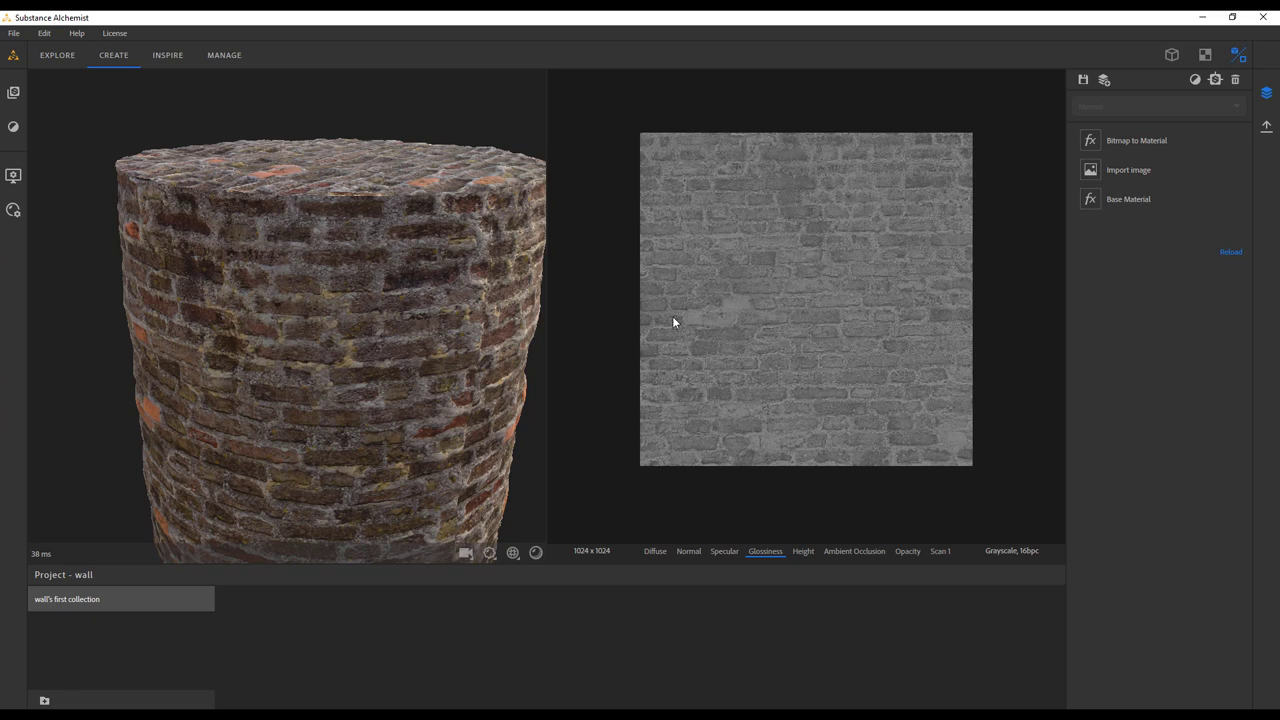
{"action": "left_click", "coordinate": [803, 552]}
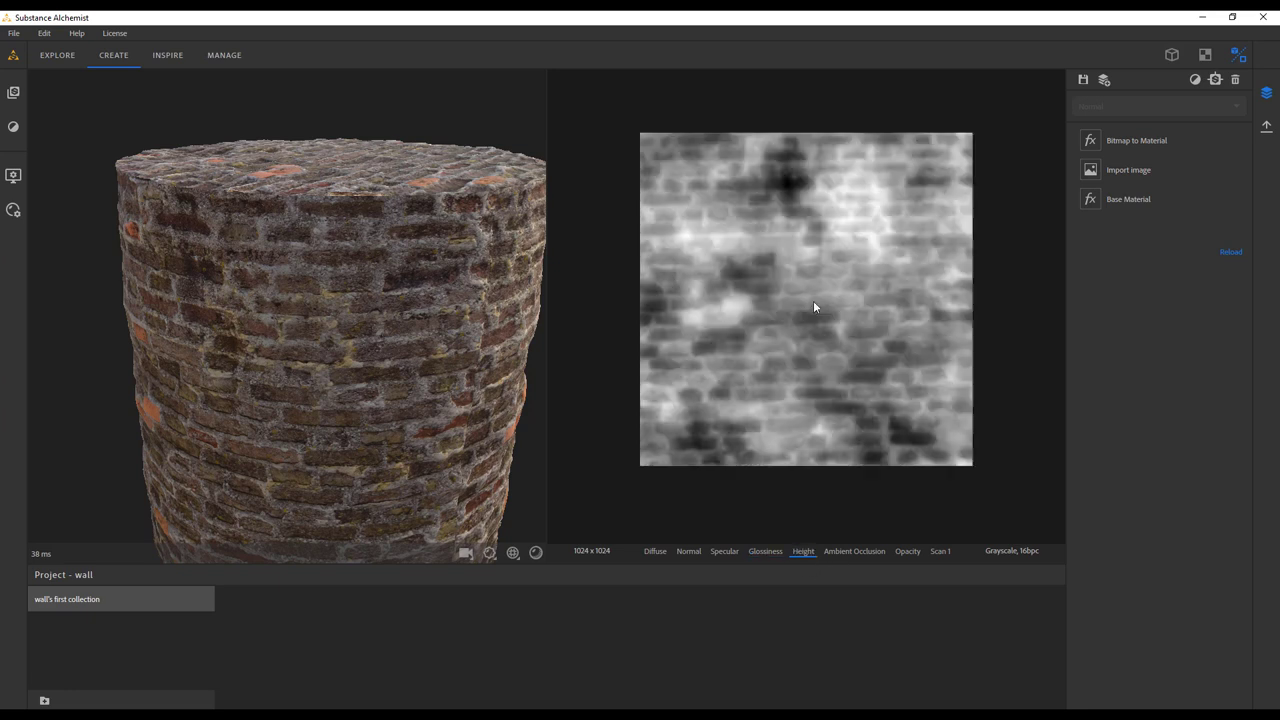
{"action": "left_click", "coordinate": [849, 551]}
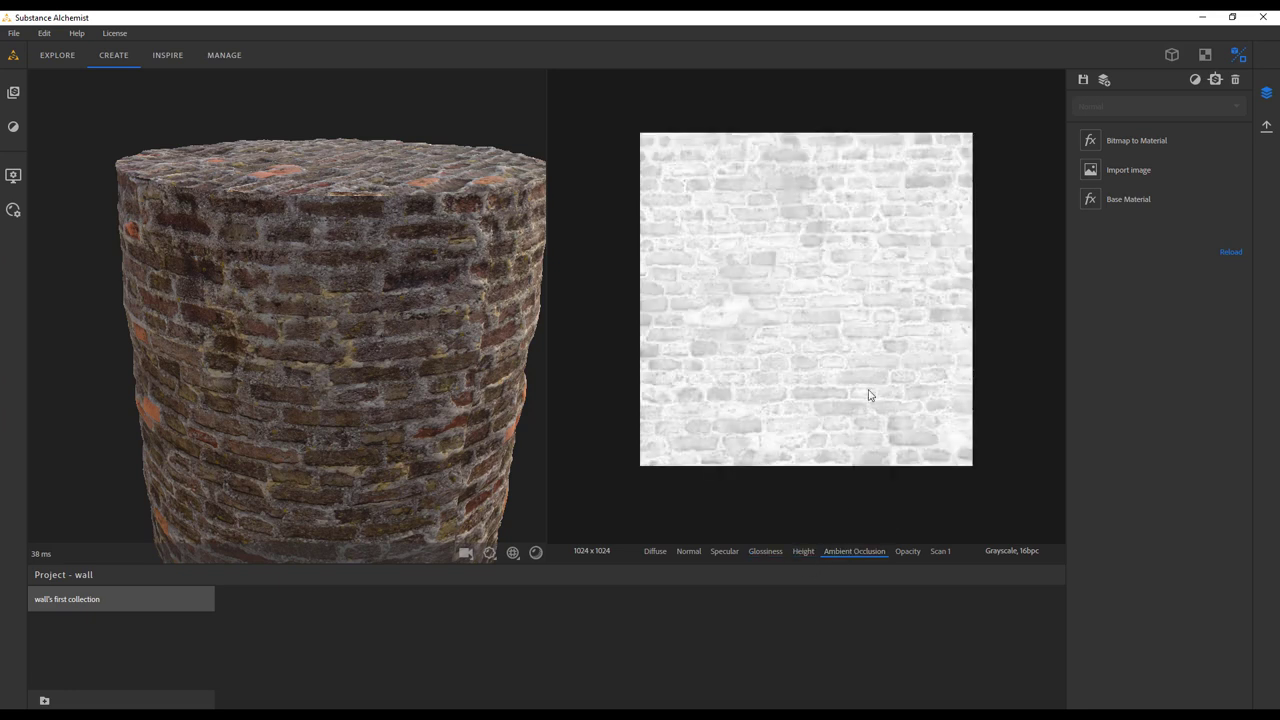
{"action": "left_click", "coordinate": [906, 556]}
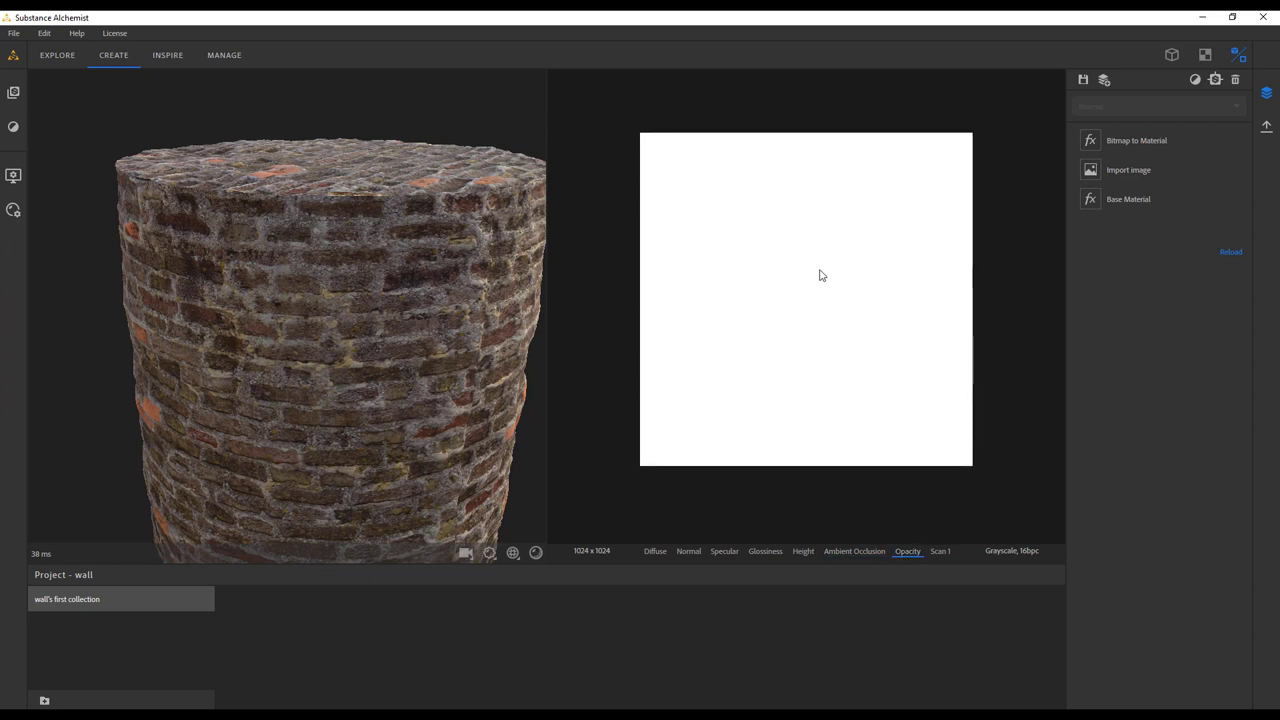
{"action": "left_click", "coordinate": [942, 551]}
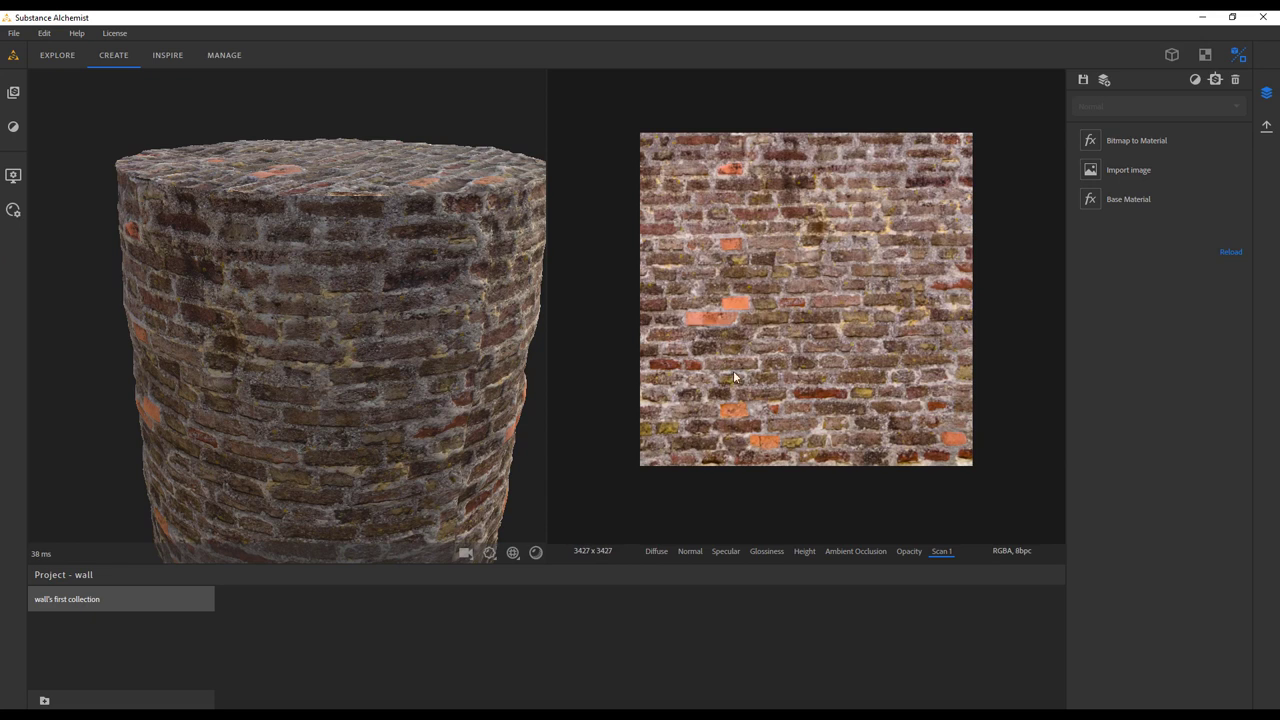
{"action": "left_click", "coordinate": [656, 551]}
{"action": "left_click_drag", "start_coordinate": [277, 317], "coordinate": [360, 331]}
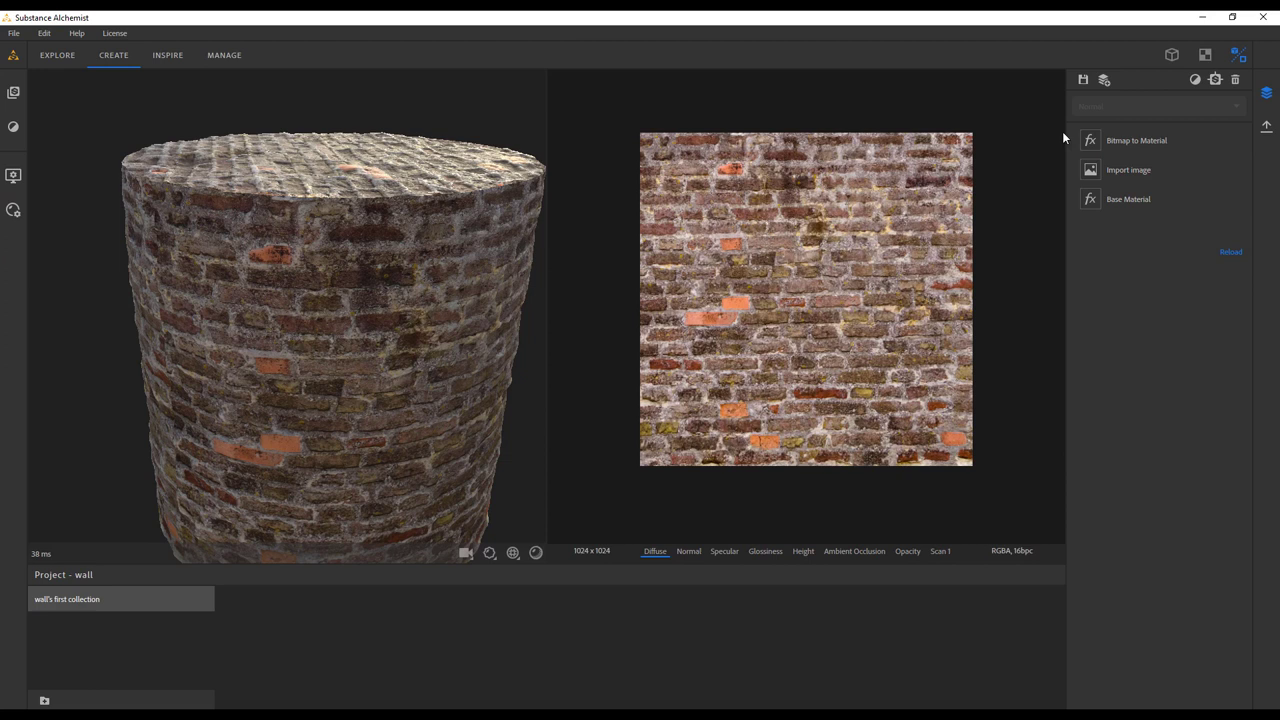
Step: Set Bitmap to Material Surface Scale to 300 cm and Height Scale to 3 cm, expanding the Height section
{"action": "left_click", "coordinate": [1134, 140]}
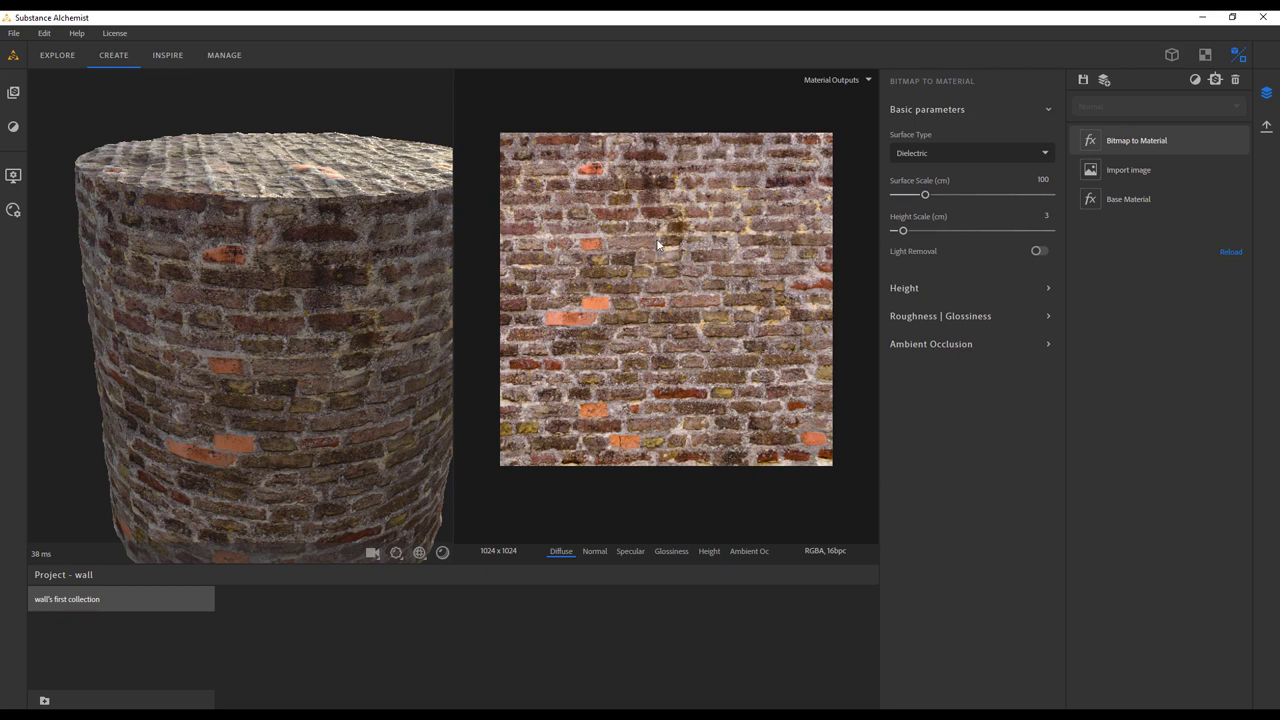
{"action": "left_click", "coordinate": [1045, 180]}
{"action": "type", "text": "300"}
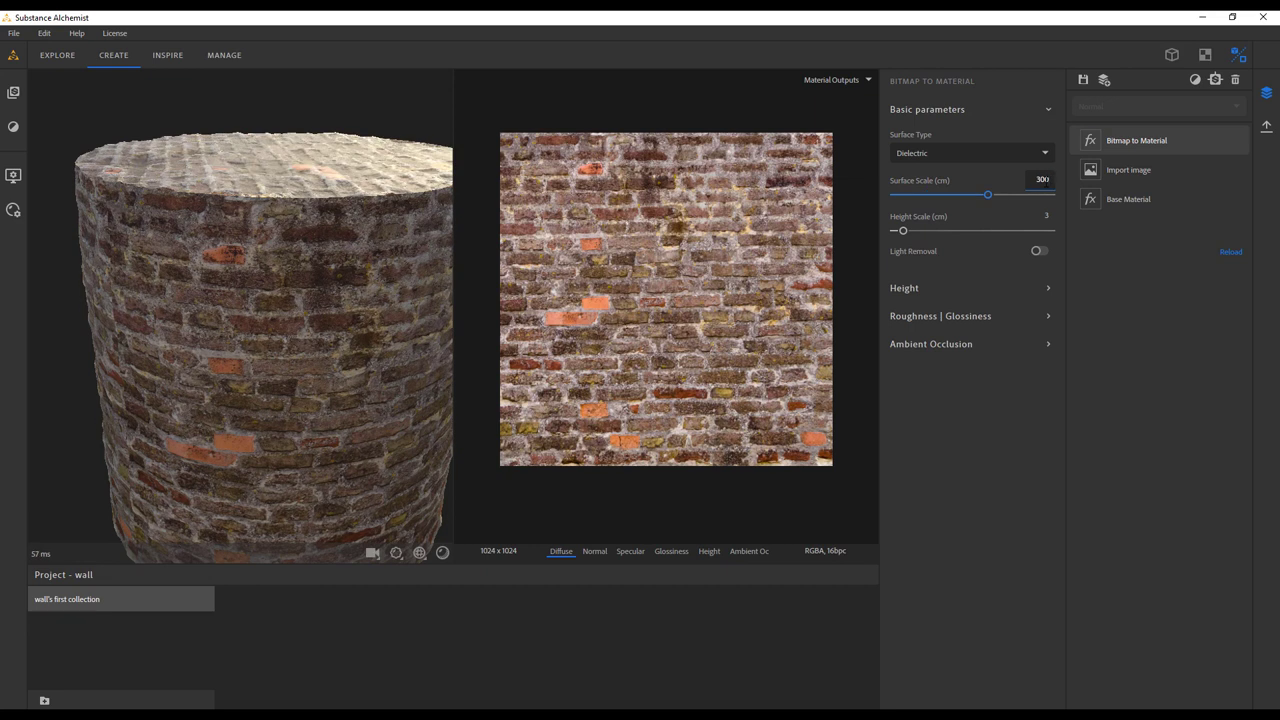
{"action": "left_click", "coordinate": [1046, 216]}
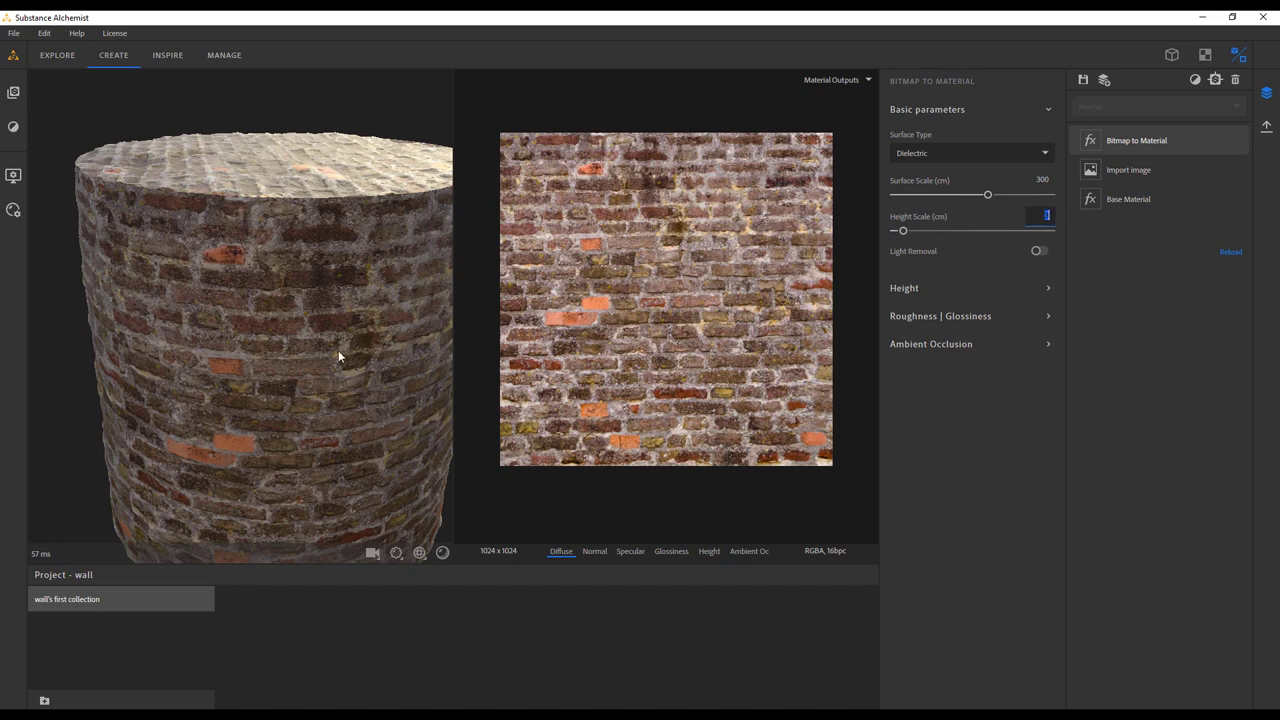
{"action": "type", "text": "3"}
{"action": "key", "text": "Return"}
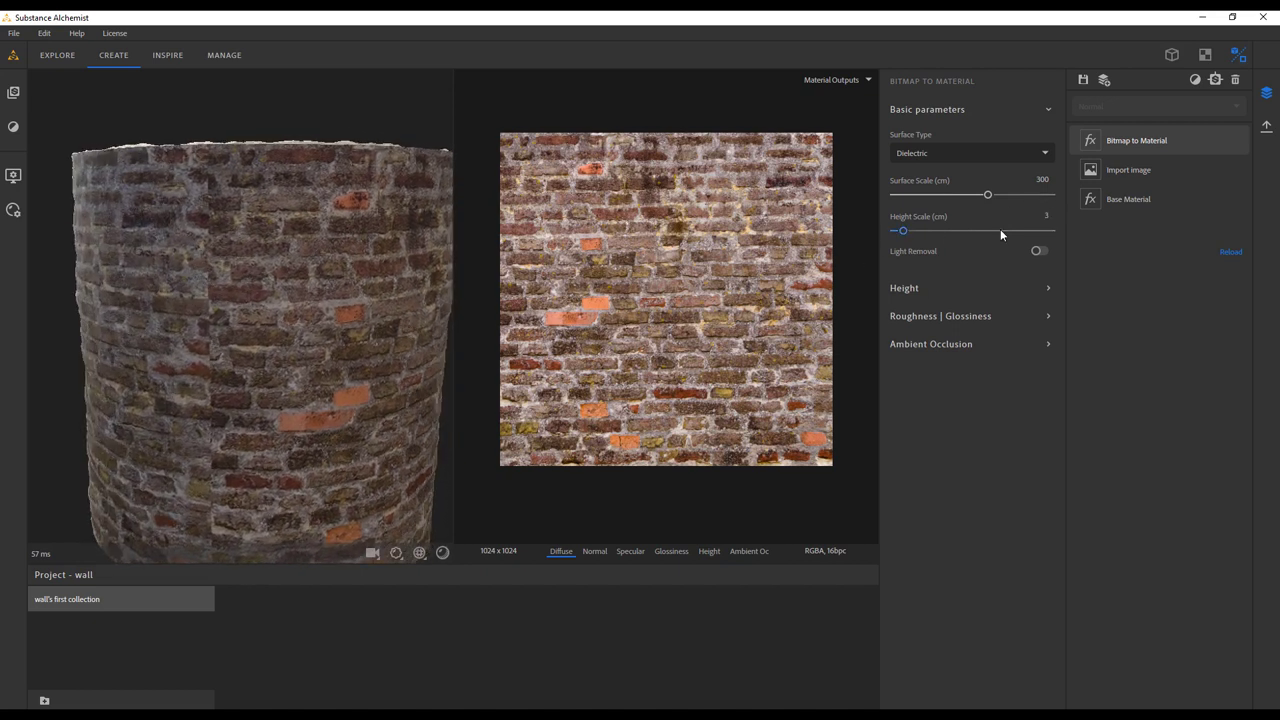
{"action": "left_click", "coordinate": [922, 289]}
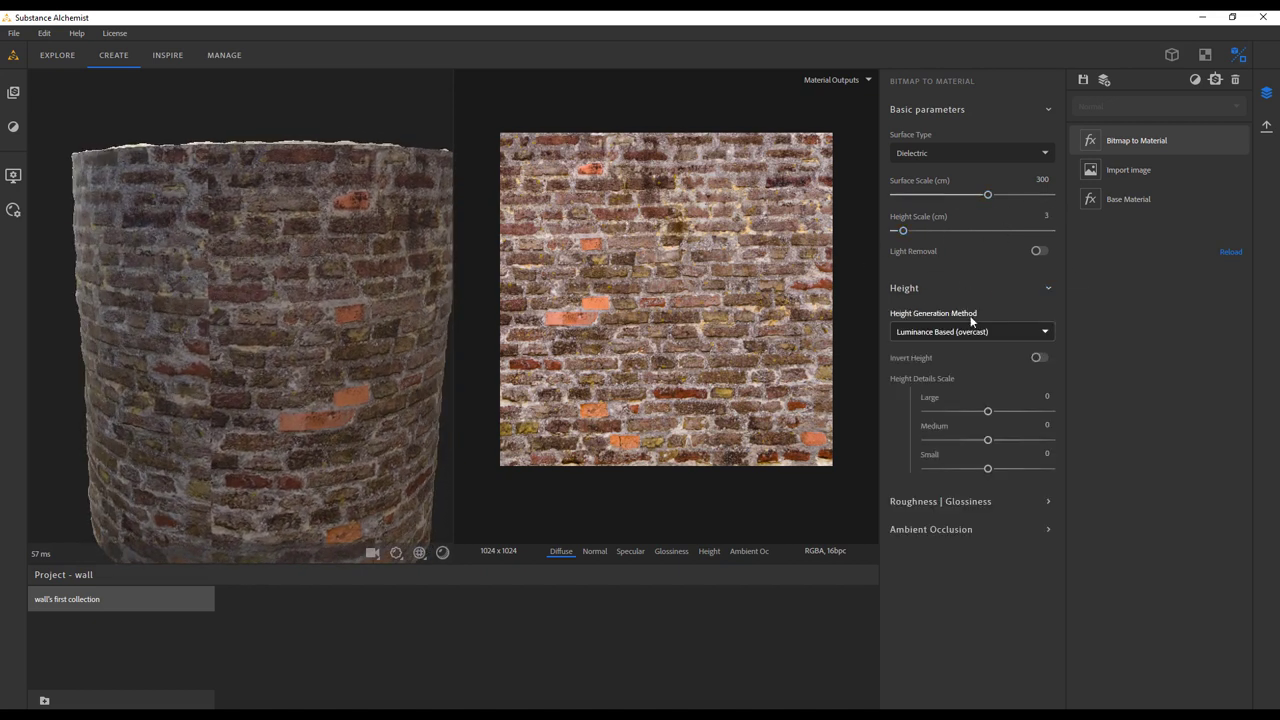
{"action": "left_click_drag", "start_coordinate": [328, 327], "coordinate": [345, 362]}
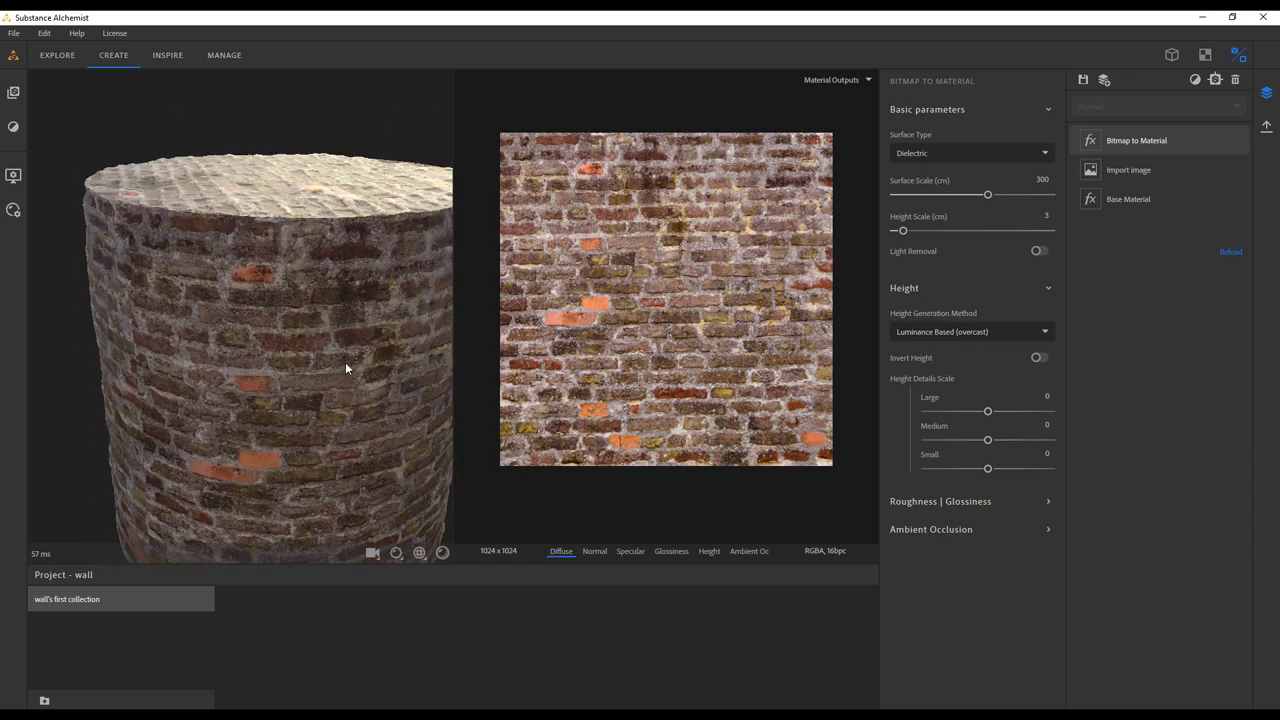
Step: Switch the preview mesh to a plane and show only the 3D view
{"action": "left_click", "coordinate": [12, 211]}
{"action": "left_click", "coordinate": [12, 175]}
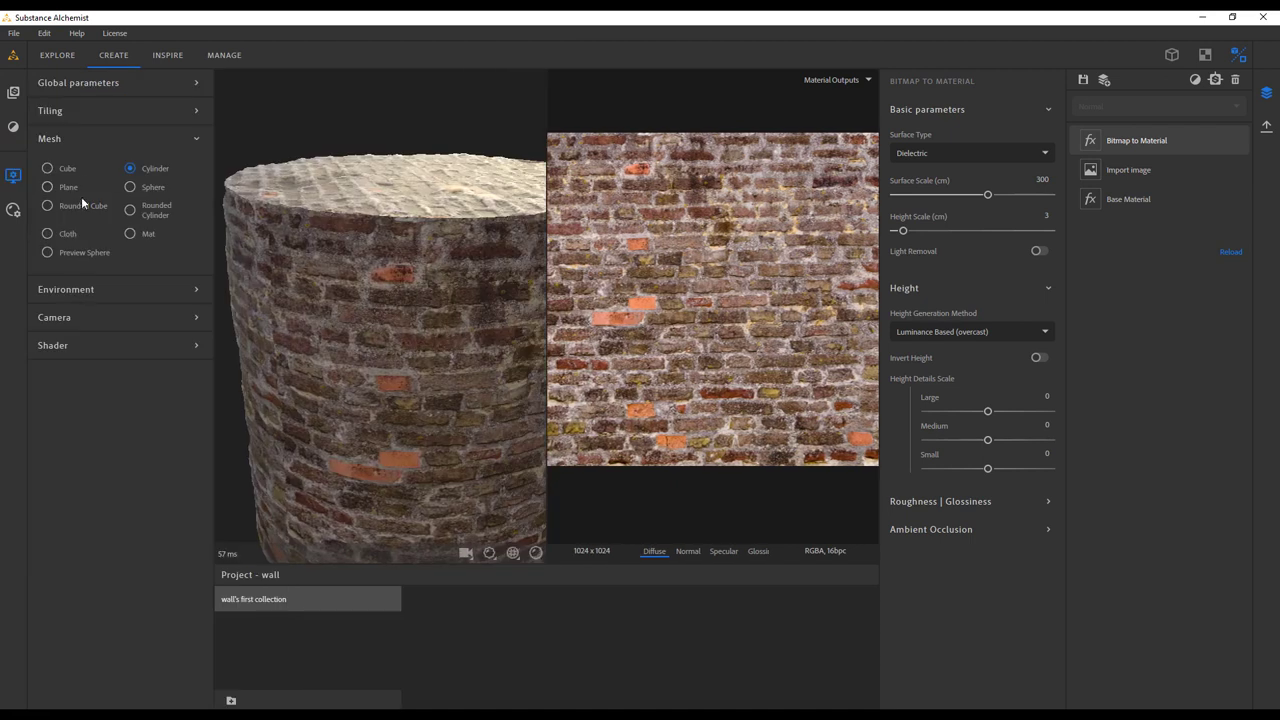
{"action": "left_click", "coordinate": [66, 188]}
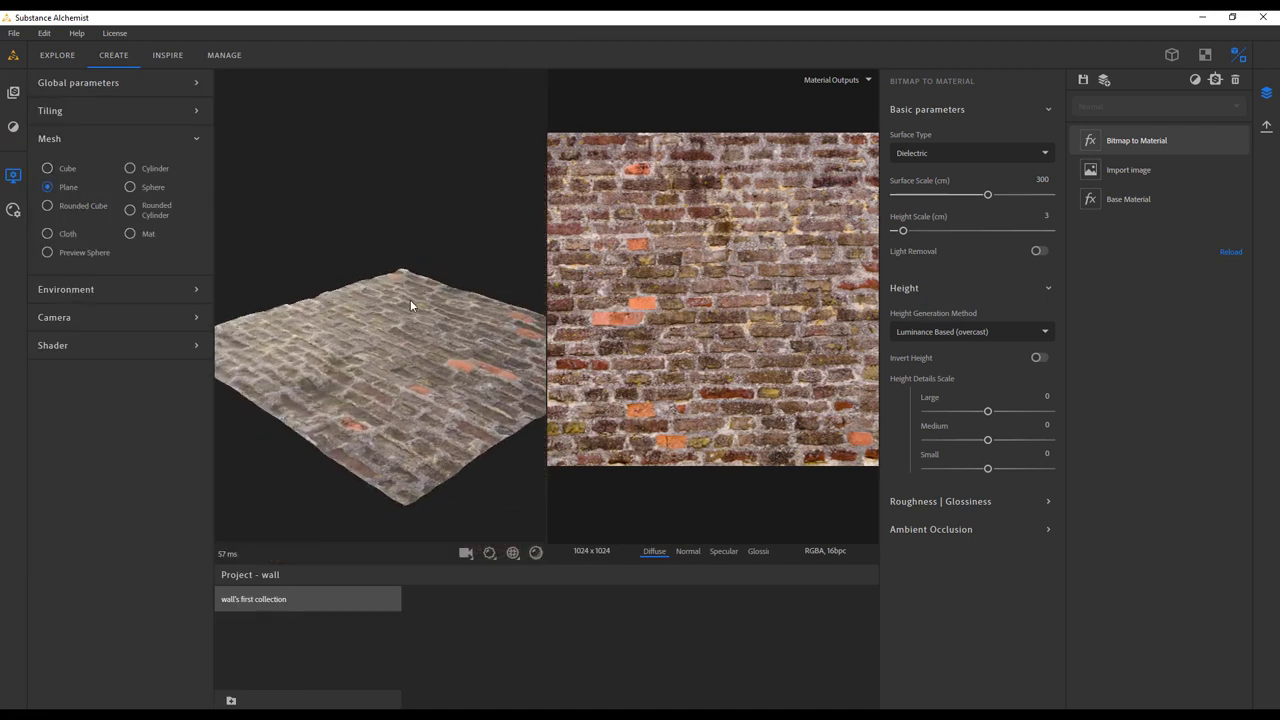
{"action": "left_click_drag", "start_coordinate": [410, 299], "coordinate": [434, 358]}
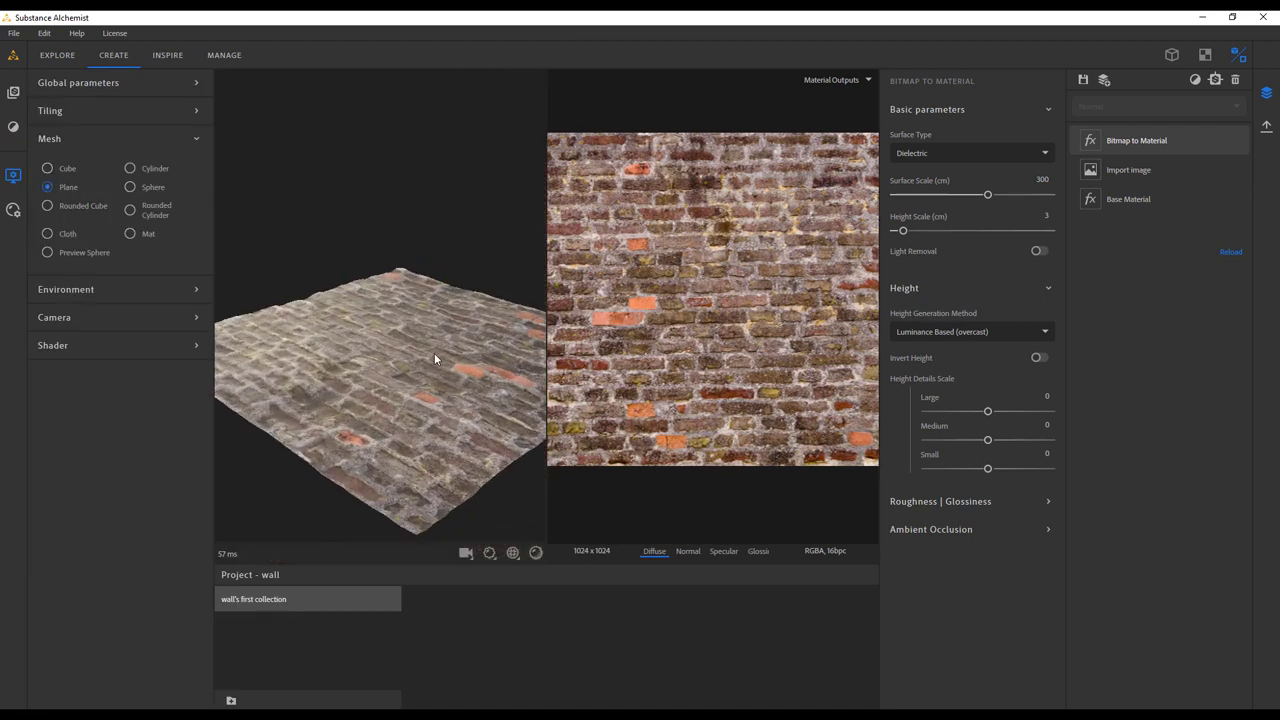
{"action": "left_click", "coordinate": [1171, 54]}
{"action": "left_click_drag", "start_coordinate": [587, 360], "coordinate": [547, 345]}
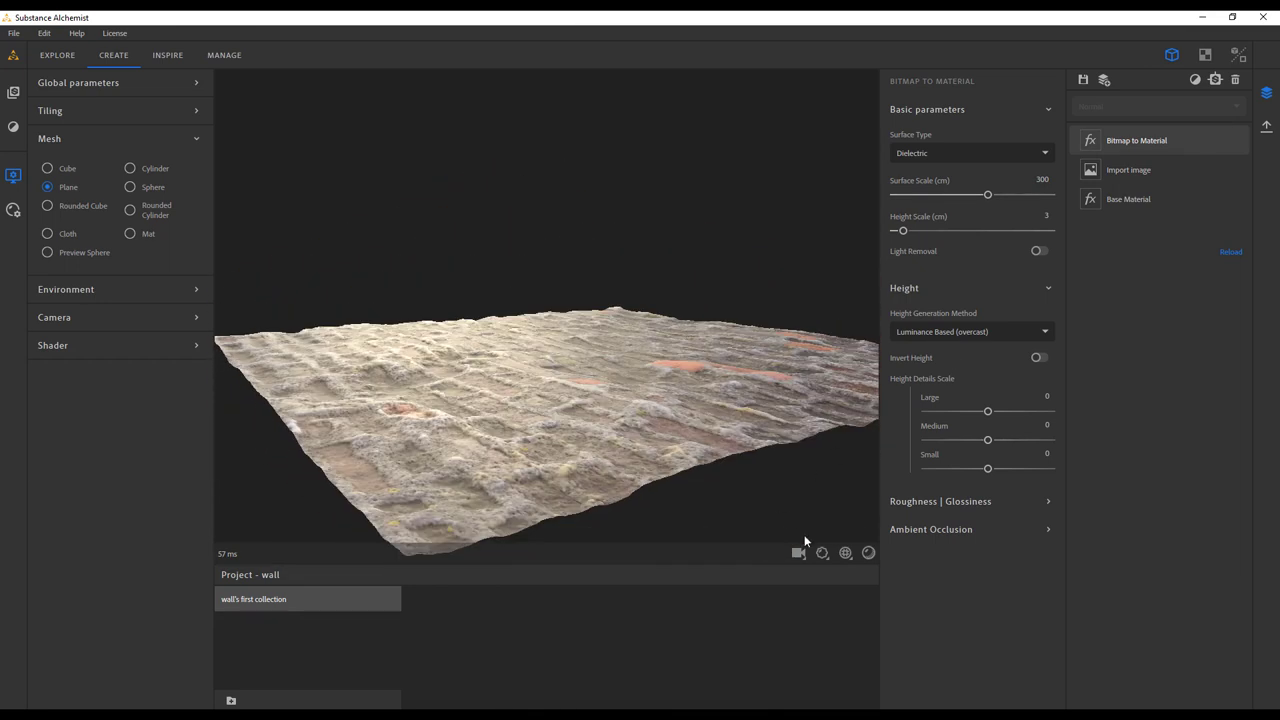
Step: Raise the preview displacement amplitude to 0.36
{"action": "left_click", "coordinate": [822, 552]}
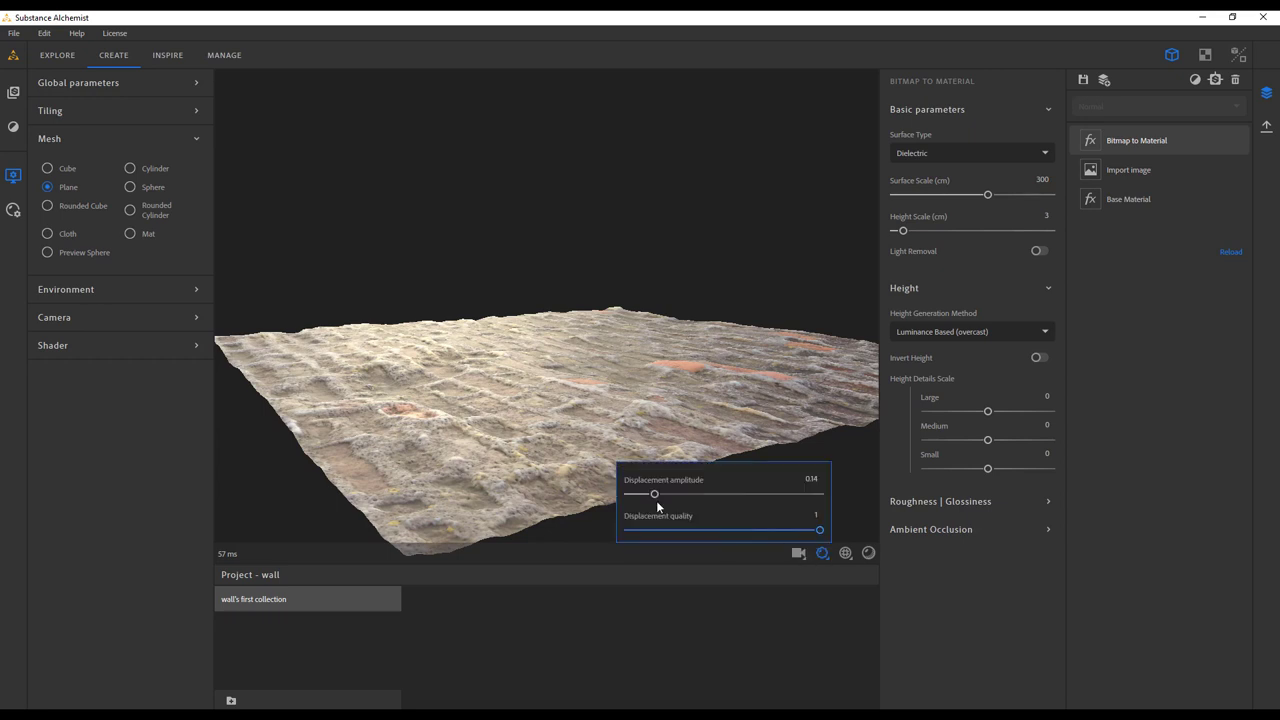
{"action": "left_click_drag", "start_coordinate": [656, 497], "coordinate": [698, 499]}
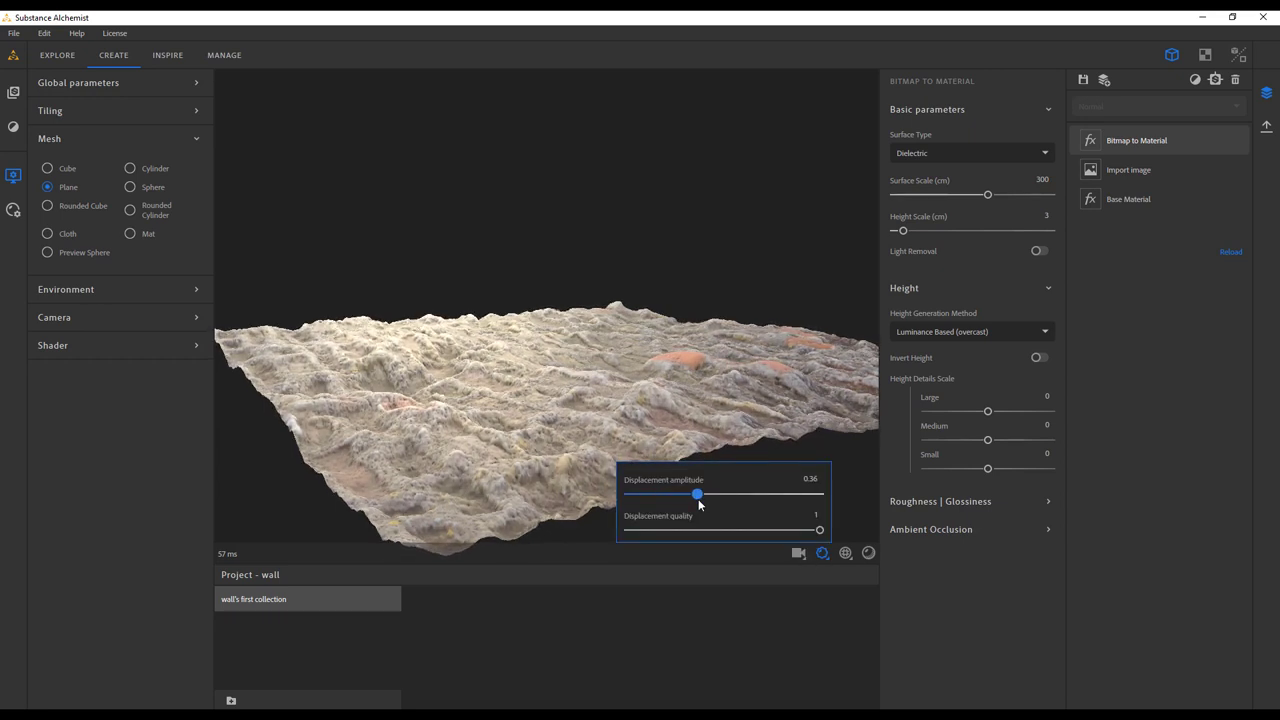
{"action": "left_click_drag", "start_coordinate": [570, 483], "coordinate": [622, 434]}
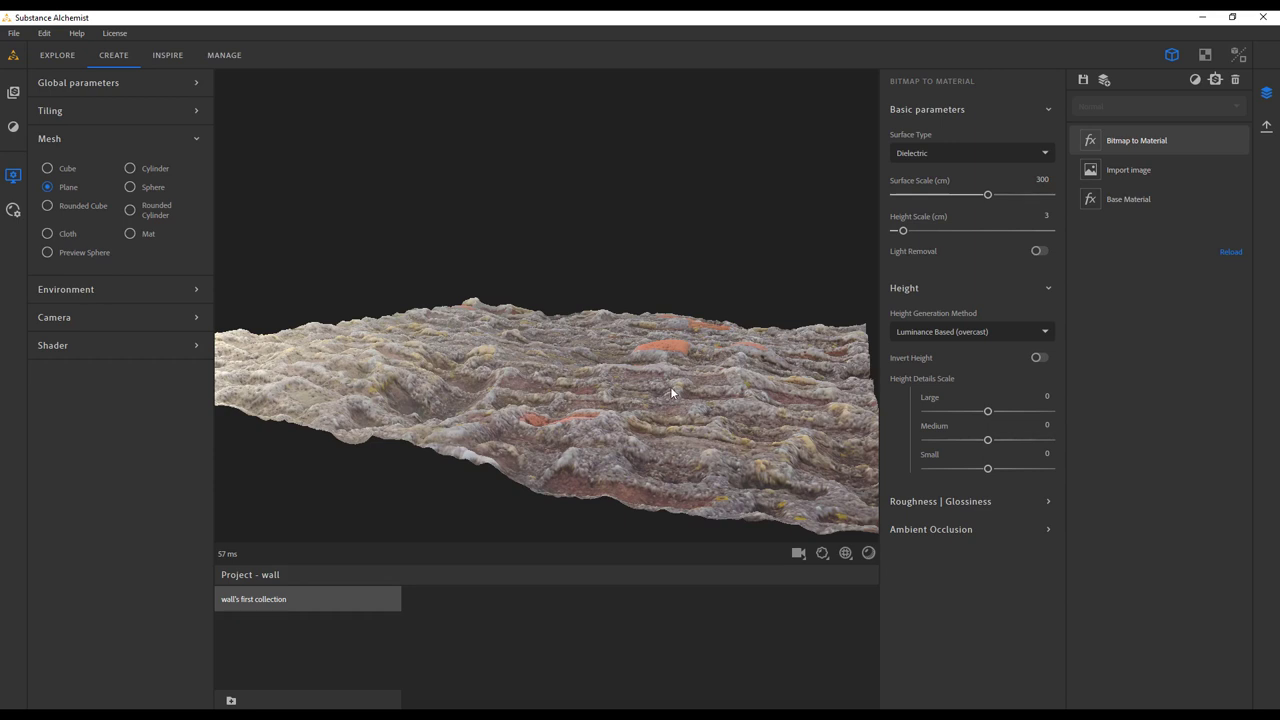
{"action": "left_click_drag", "start_coordinate": [671, 393], "coordinate": [643, 388]}
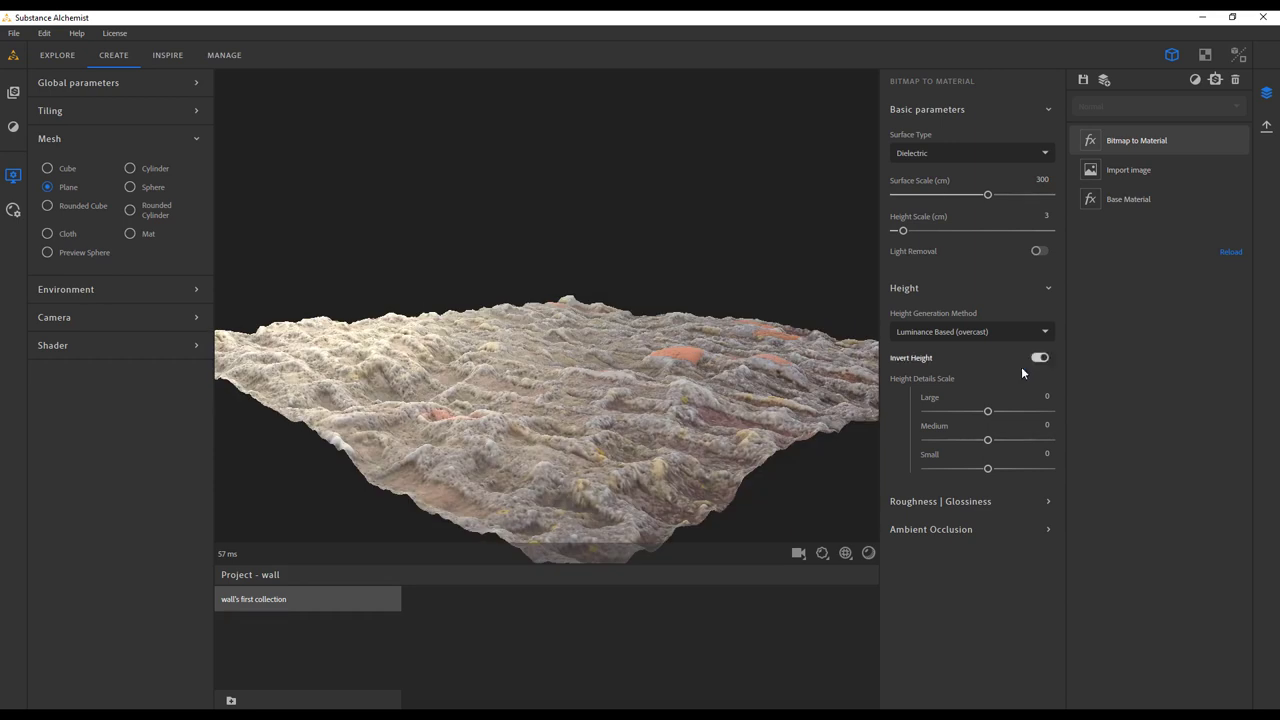
{"action": "left_click_drag", "start_coordinate": [675, 418], "coordinate": [825, 397]}
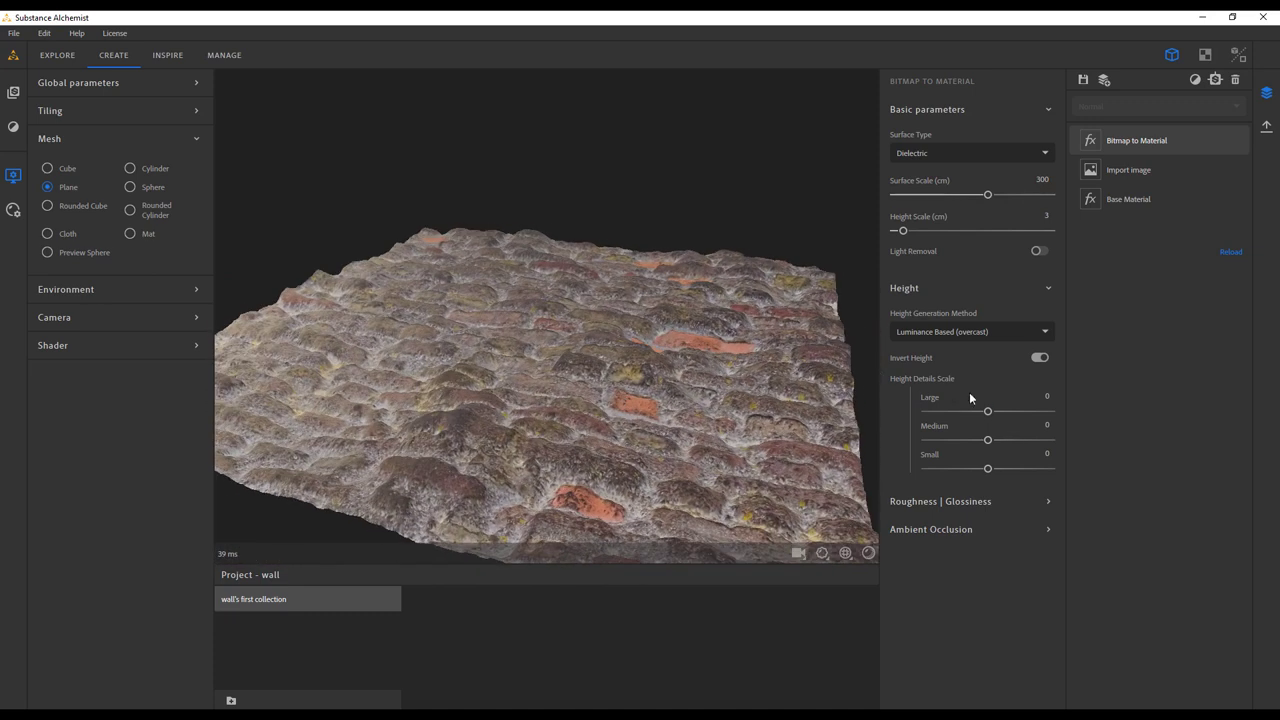
Step: Set Large Height Details to -0.90, Small to -1 and Medium to -0.47
{"action": "left_click_drag", "start_coordinate": [988, 412], "coordinate": [931, 416]}
{"action": "left_click_drag", "start_coordinate": [677, 420], "coordinate": [619, 383]}
{"action": "left_click_drag", "start_coordinate": [988, 468], "coordinate": [958, 440]}
{"action": "left_click_drag", "start_coordinate": [719, 426], "coordinate": [754, 449]}
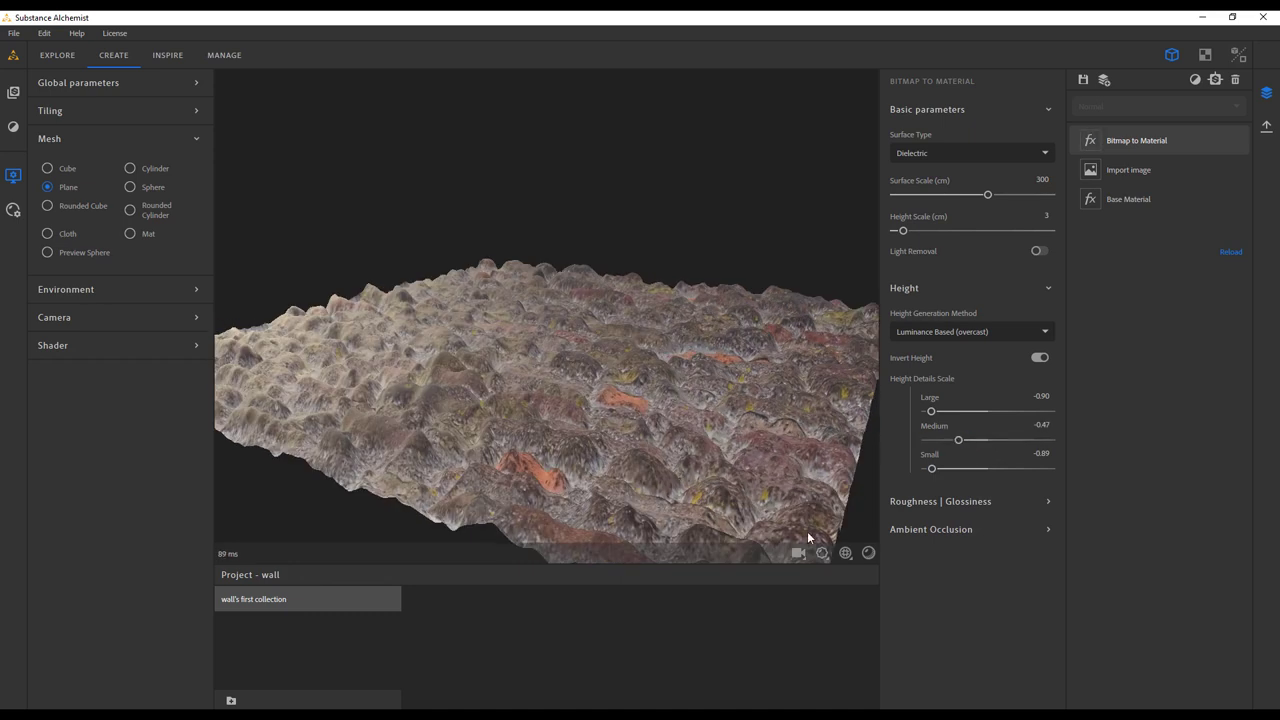
Step: Reduce displacement amplitude to 0.13 and inspect the brick plane from several angles
{"action": "left_click", "coordinate": [821, 553]}
{"action": "left_click_drag", "start_coordinate": [705, 494], "coordinate": [655, 497]}
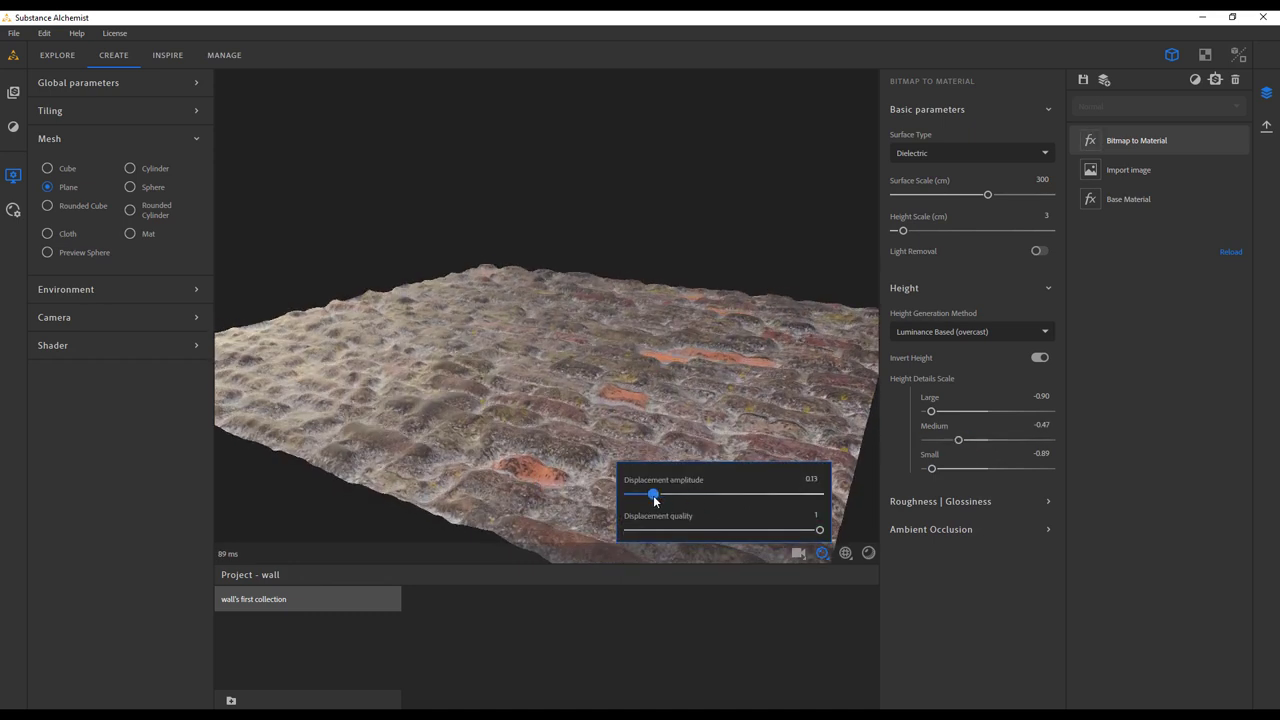
{"action": "left_click_drag", "start_coordinate": [610, 455], "coordinate": [400, 439]}
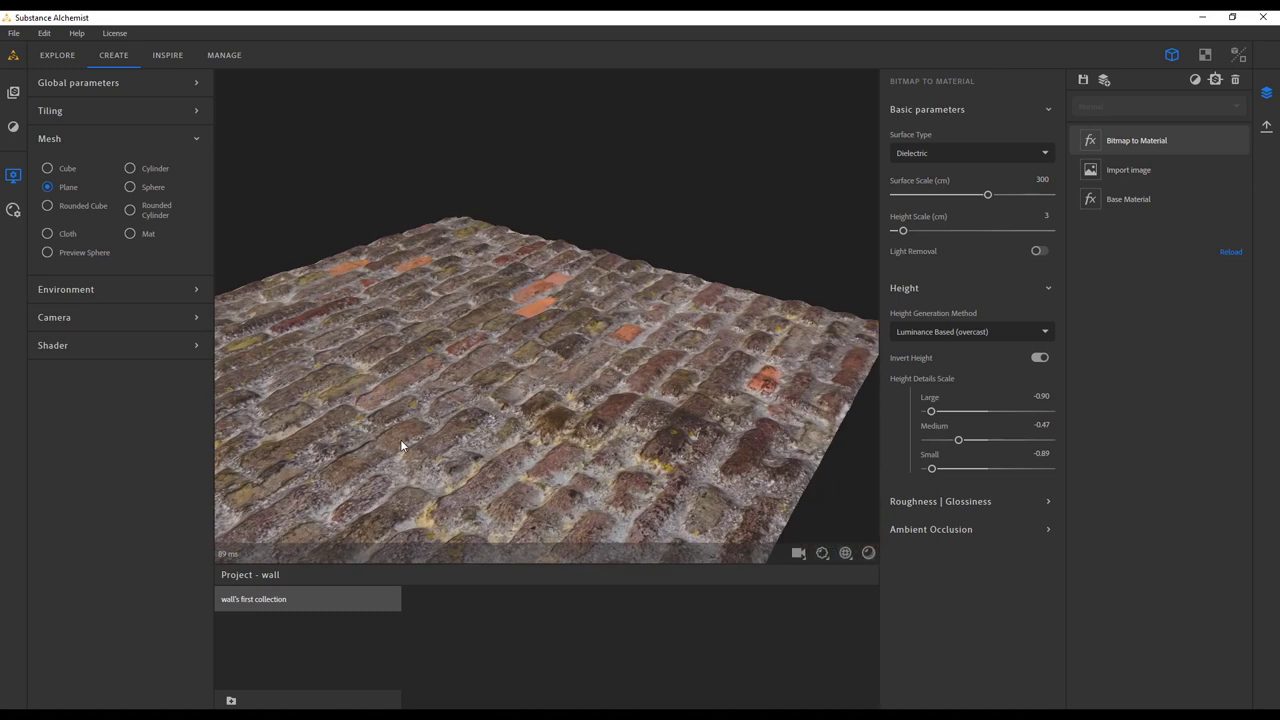
{"action": "left_click_drag", "start_coordinate": [629, 398], "coordinate": [407, 421]}
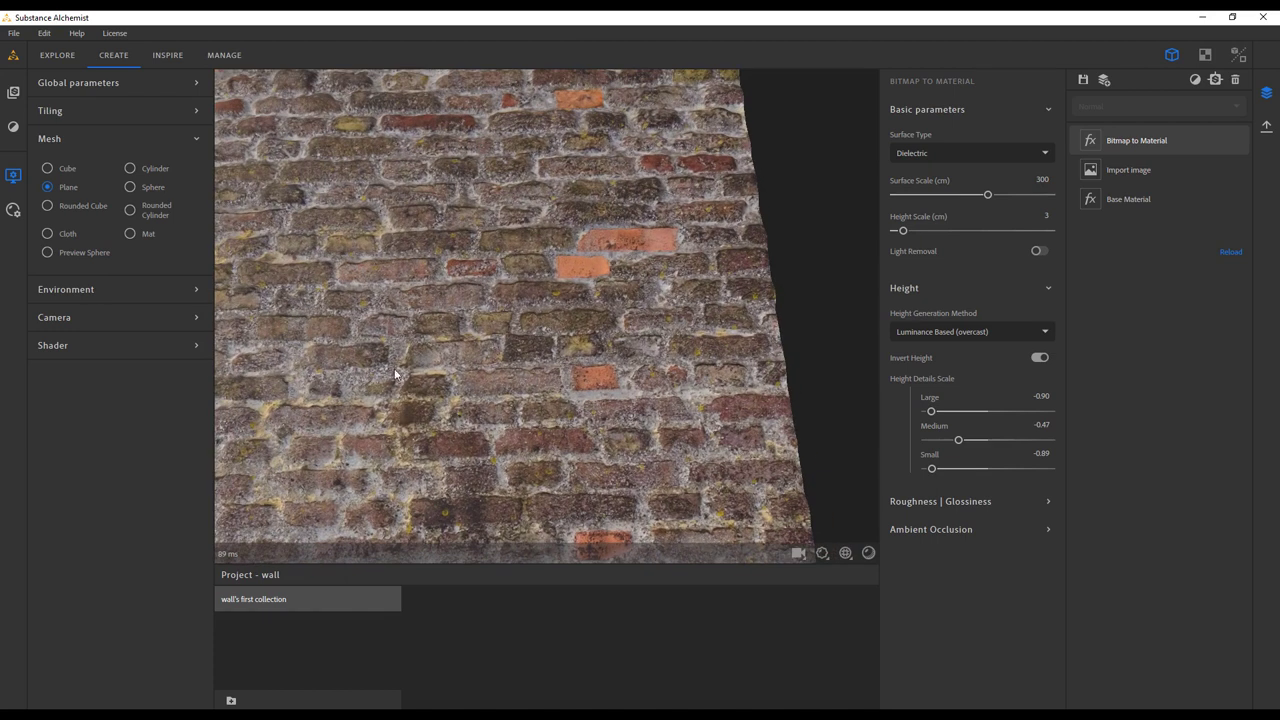
{"action": "left_click_drag", "start_coordinate": [499, 384], "coordinate": [642, 312]}
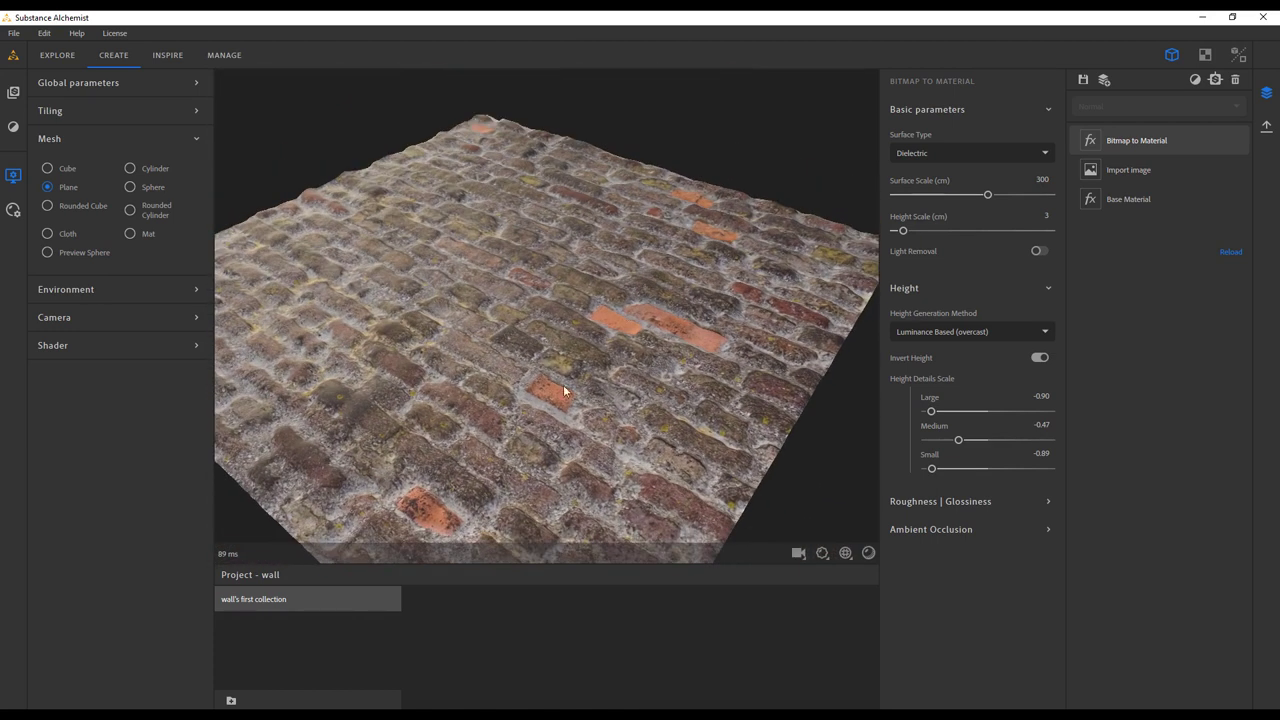
{"action": "left_click_drag", "start_coordinate": [582, 418], "coordinate": [548, 342]}
Step: Drag displacement amplitude up to about 0.55 and orbit to see the tall bricks
{"action": "left_click", "coordinate": [822, 553]}
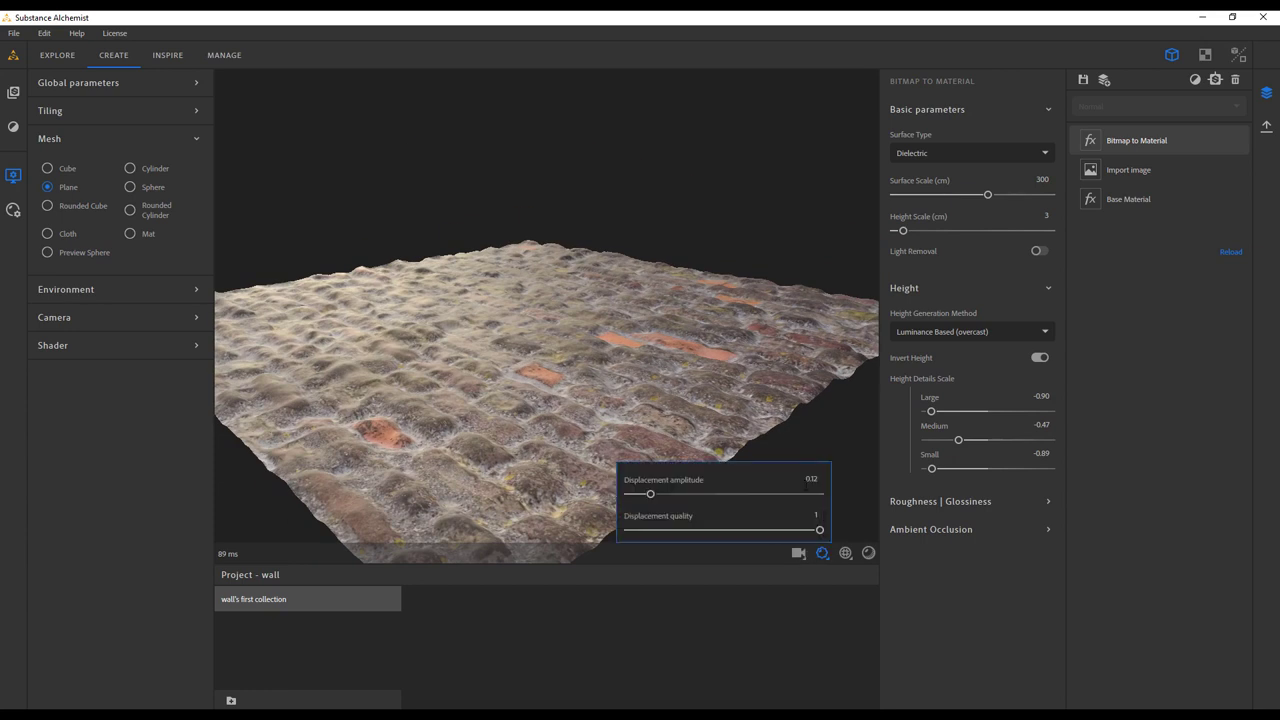
{"action": "left_click_drag", "start_coordinate": [652, 494], "coordinate": [739, 502]}
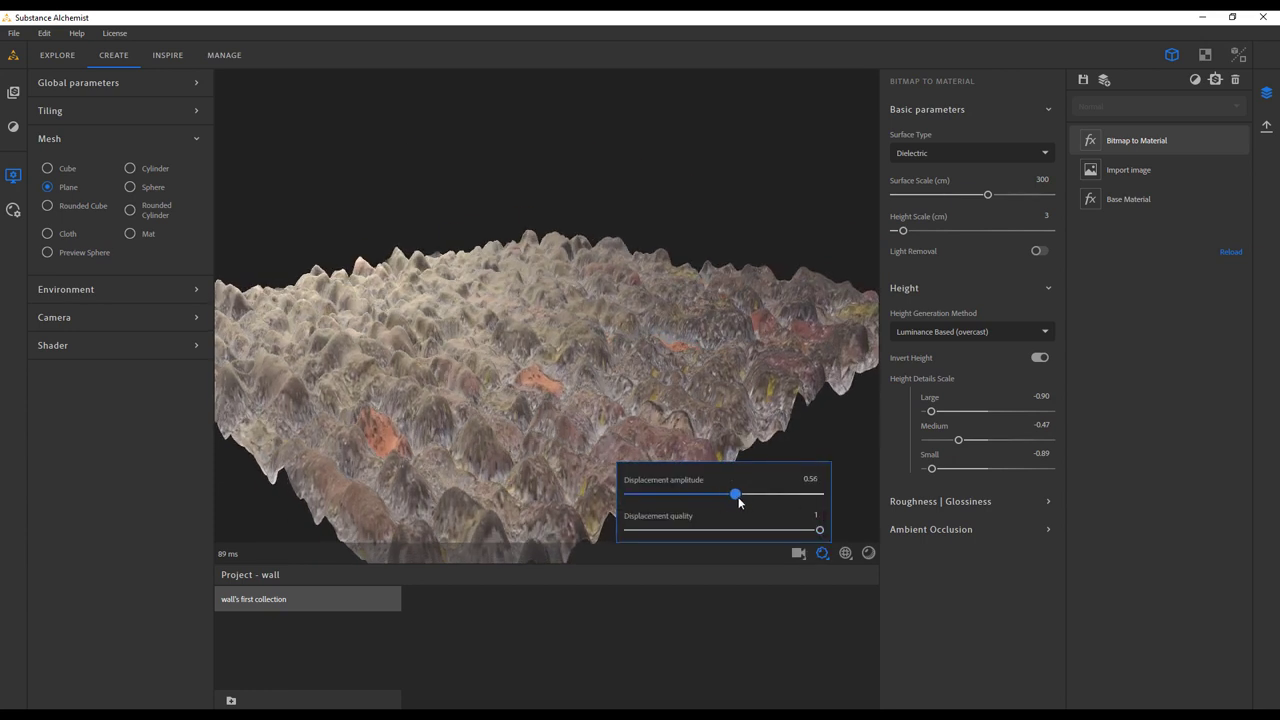
{"action": "left_click_drag", "start_coordinate": [648, 395], "coordinate": [521, 231]}
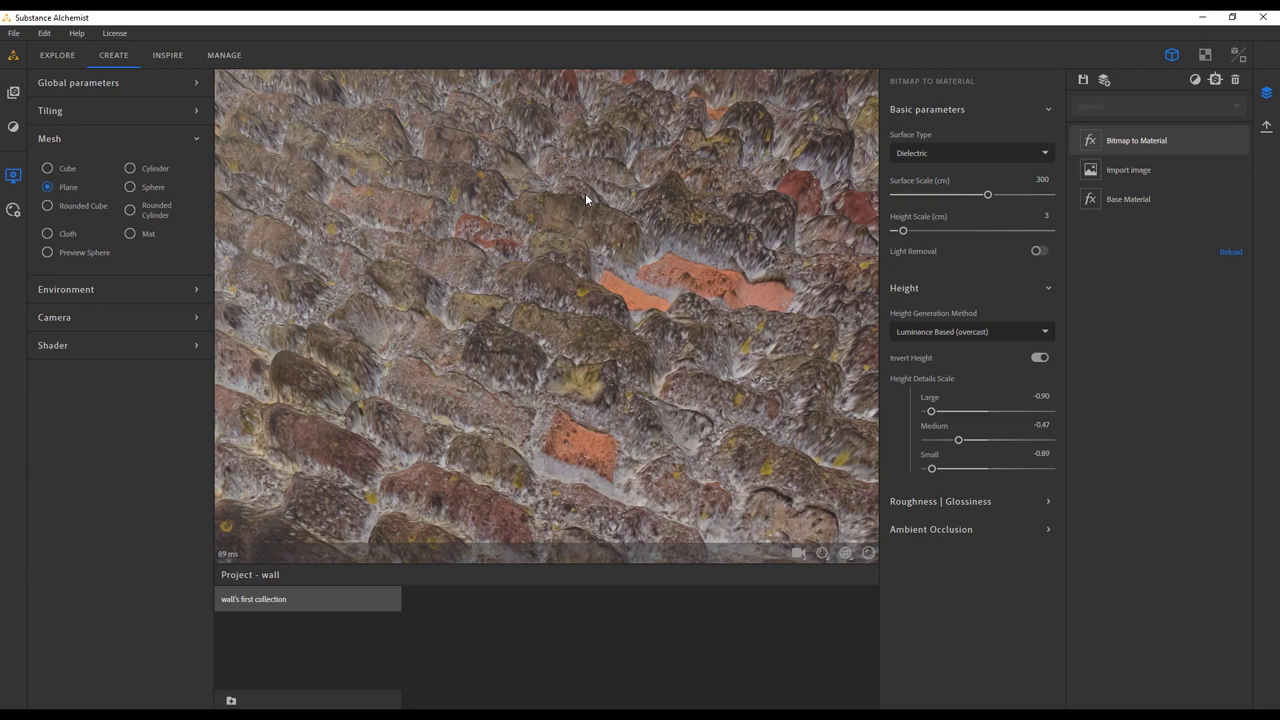
Step: Pick the Patch Tool from Photoshop's healing-brush flyout for the wall-tutorial.tif photo
{"action": "key", "text": "f"}
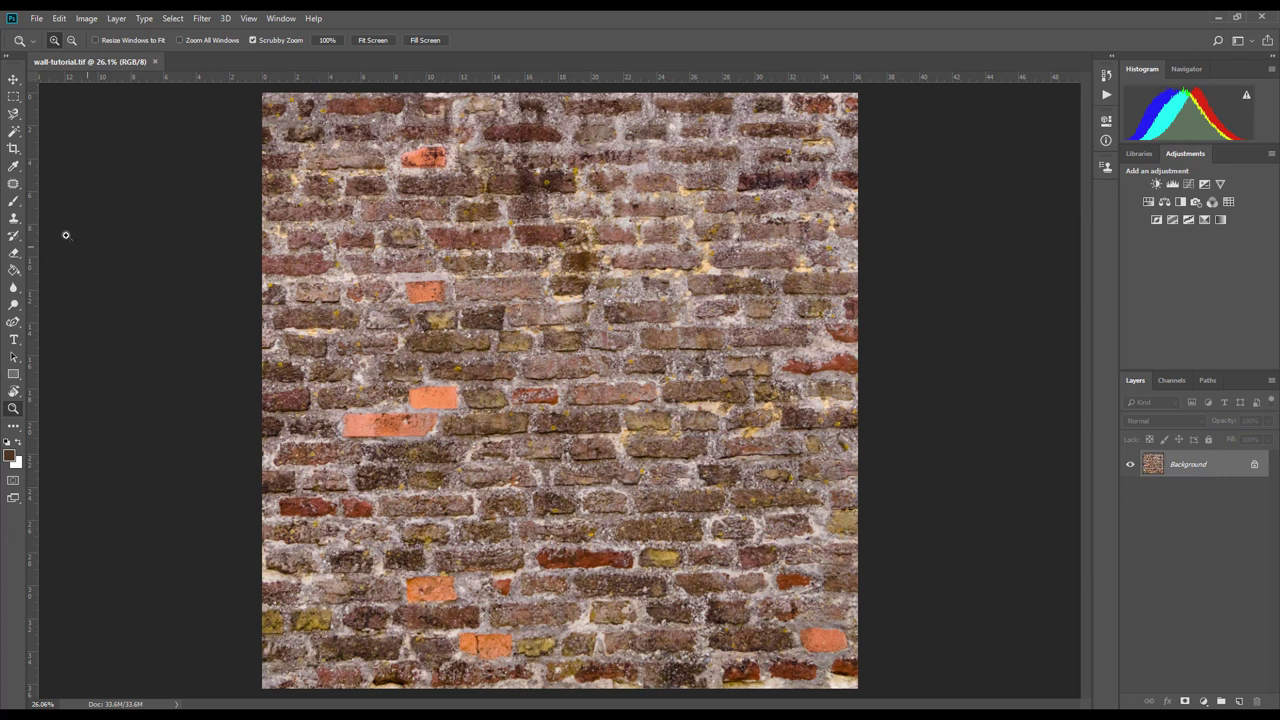
{"action": "left_click", "coordinate": [13, 183]}
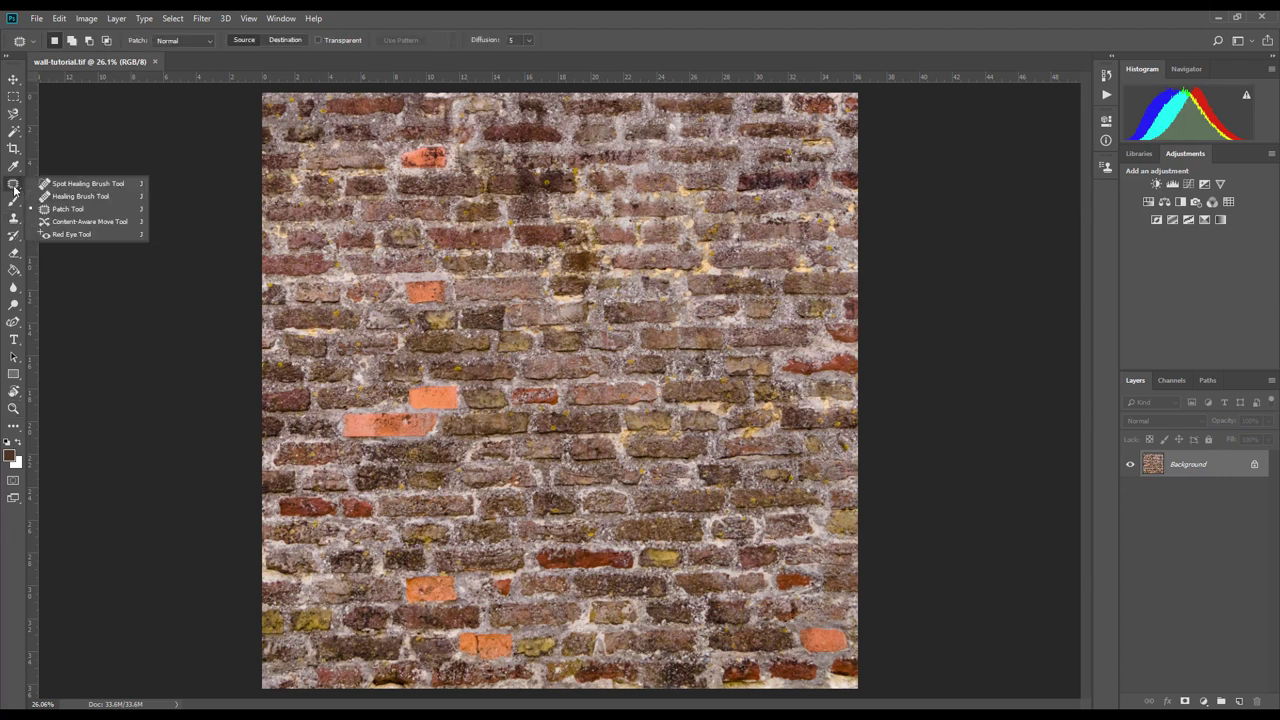
{"action": "left_click", "coordinate": [68, 209]}
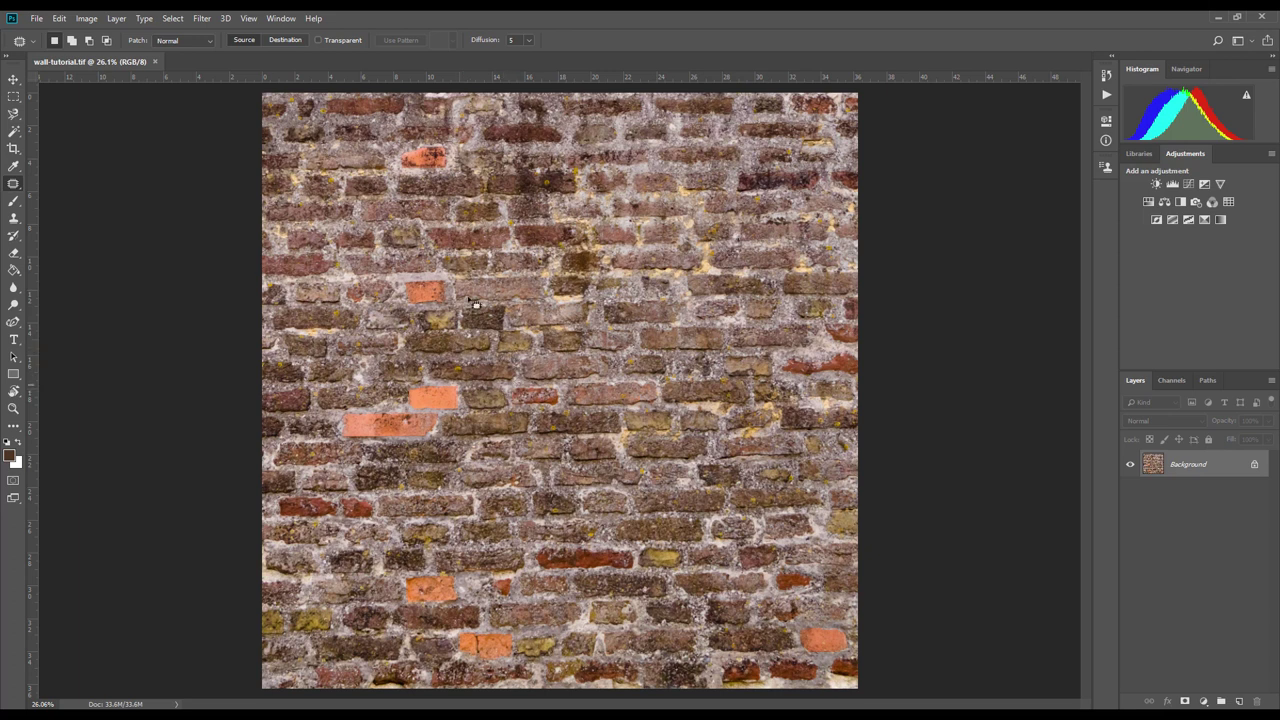
Step: Zoom in on the two orange bricks and convert the Background into Layer 0
{"action": "left_click", "coordinate": [13, 409]}
{"action": "left_click_drag", "start_coordinate": [406, 422], "coordinate": [470, 420]}
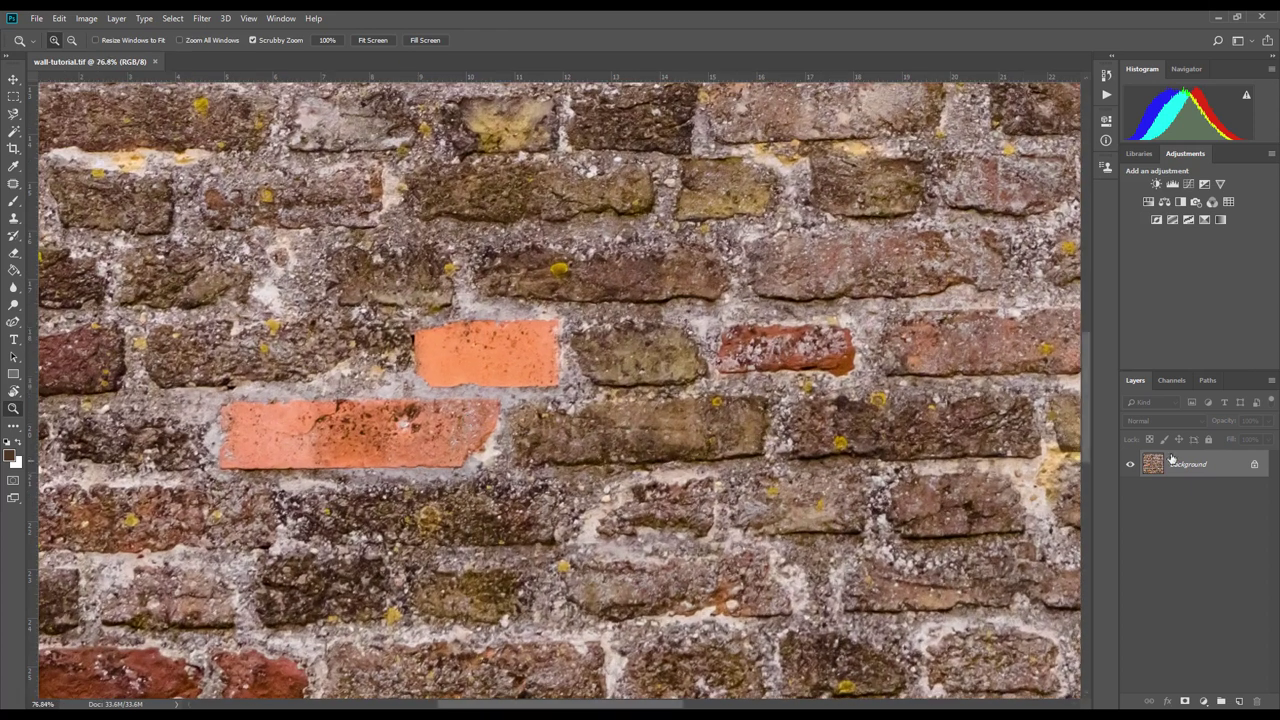
{"action": "double_click", "coordinate": [1221, 462]}
{"action": "left_click", "coordinate": [749, 222]}
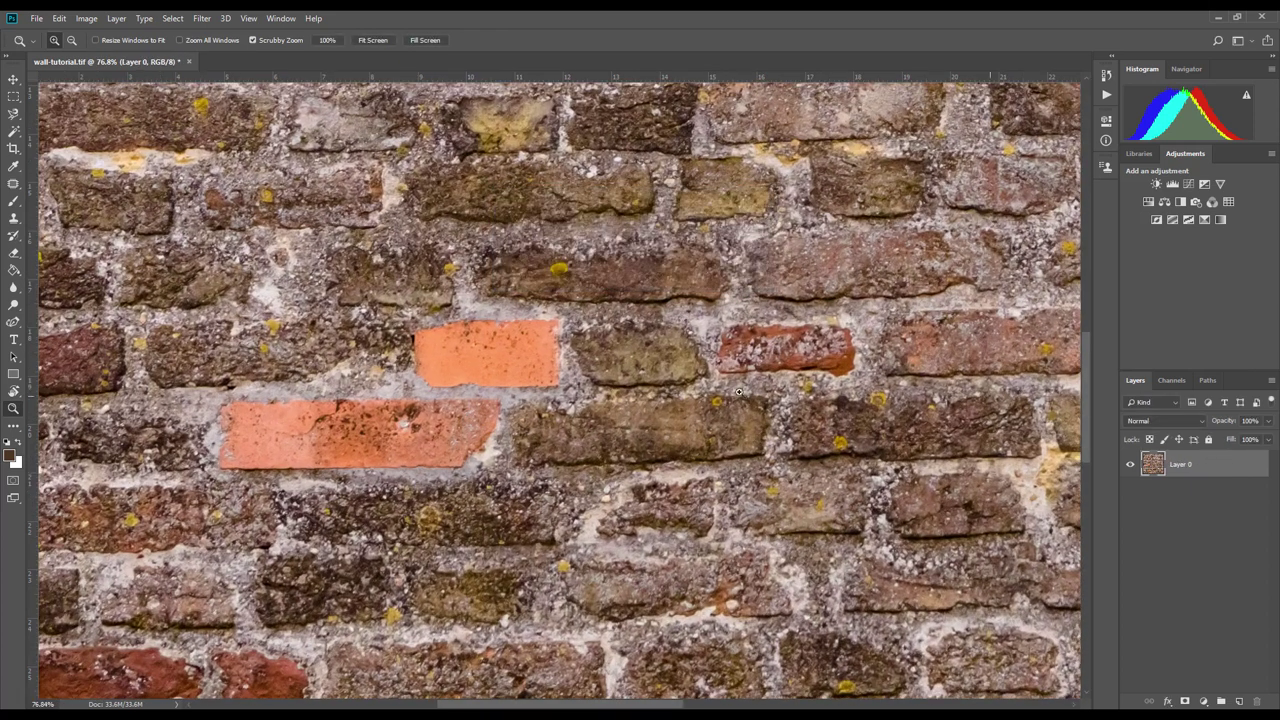
Step: Patch the long orange brick with clean brick texture from the upper right, then deselect
{"action": "left_click", "coordinate": [13, 183]}
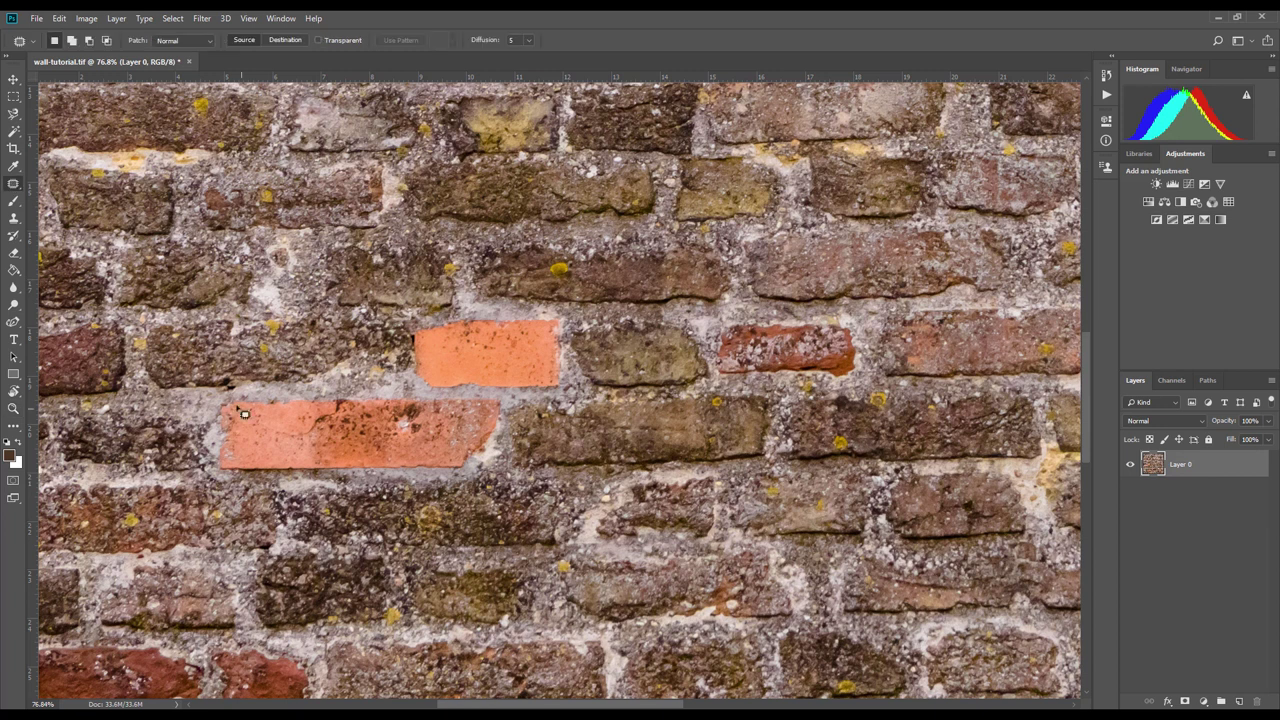
{"action": "mouse_move", "coordinate": [236, 402]}
{"action": "left_mouse_down"}
{"action": "mouse_move", "coordinate": [215, 443]}
{"action": "mouse_move", "coordinate": [220, 465]}
{"action": "mouse_move", "coordinate": [262, 492]}
{"action": "mouse_move", "coordinate": [440, 483]}
{"action": "mouse_move", "coordinate": [492, 465]}
{"action": "mouse_move", "coordinate": [494, 404]}
{"action": "mouse_move", "coordinate": [236, 402]}
{"action": "mouse_move", "coordinate": [214, 445]}
{"action": "mouse_move", "coordinate": [222, 470]}
{"action": "mouse_move", "coordinate": [356, 480]}
{"action": "left_mouse_up"}
{"action": "left_click", "coordinate": [238, 404]}
{"action": "mouse_move", "coordinate": [231, 410]}
{"action": "left_mouse_down"}
{"action": "mouse_move", "coordinate": [218, 472]}
{"action": "mouse_move", "coordinate": [290, 483]}
{"action": "mouse_move", "coordinate": [487, 468]}
{"action": "mouse_move", "coordinate": [505, 402]}
{"action": "mouse_move", "coordinate": [264, 398]}
{"action": "mouse_move", "coordinate": [230, 412]}
{"action": "left_mouse_up"}
{"action": "mouse_move", "coordinate": [405, 455]}
{"action": "left_mouse_down"}
{"action": "mouse_move", "coordinate": [610, 205]}
{"action": "mouse_move", "coordinate": [563, 207]}
{"action": "mouse_move", "coordinate": [640, 235]}
{"action": "mouse_move", "coordinate": [945, 445]}
{"action": "mouse_move", "coordinate": [912, 281]}
{"action": "left_mouse_up"}
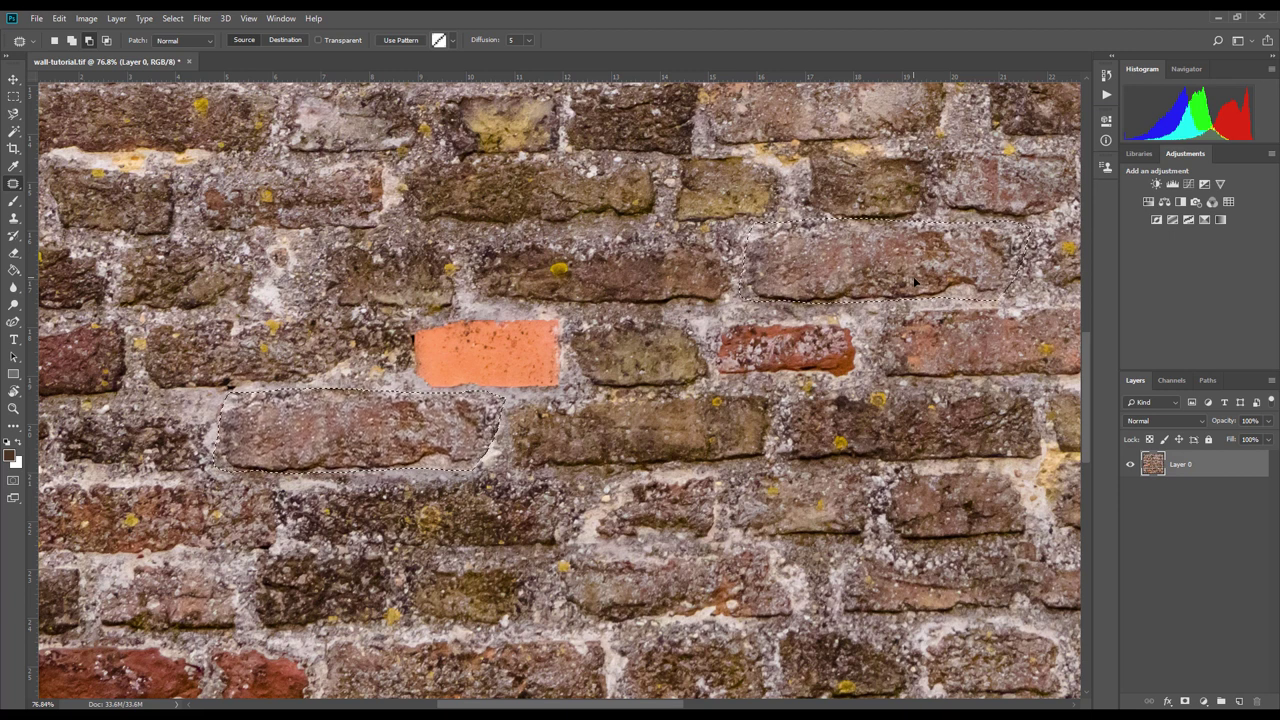
{"action": "key", "text": "ctrl+d"}
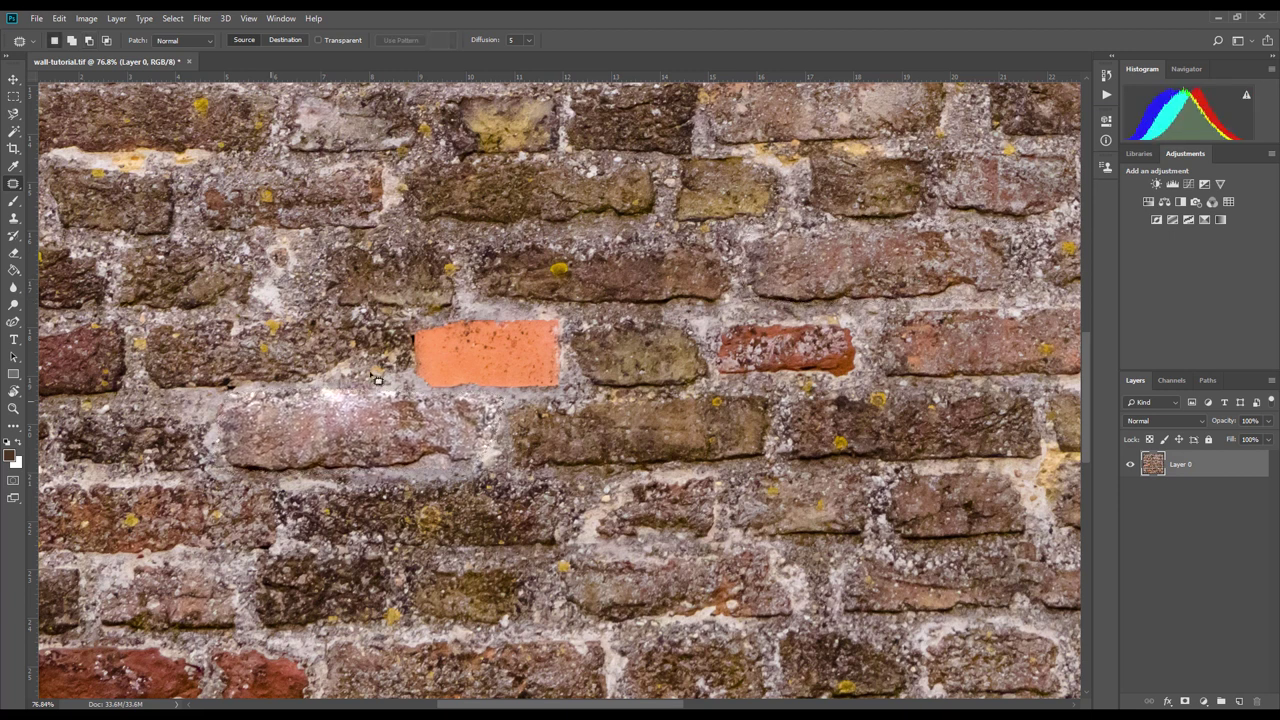
Step: Add a new Layer 1 and brush-darken the pale patched brick below the orange one
{"action": "left_click", "coordinate": [1238, 703]}
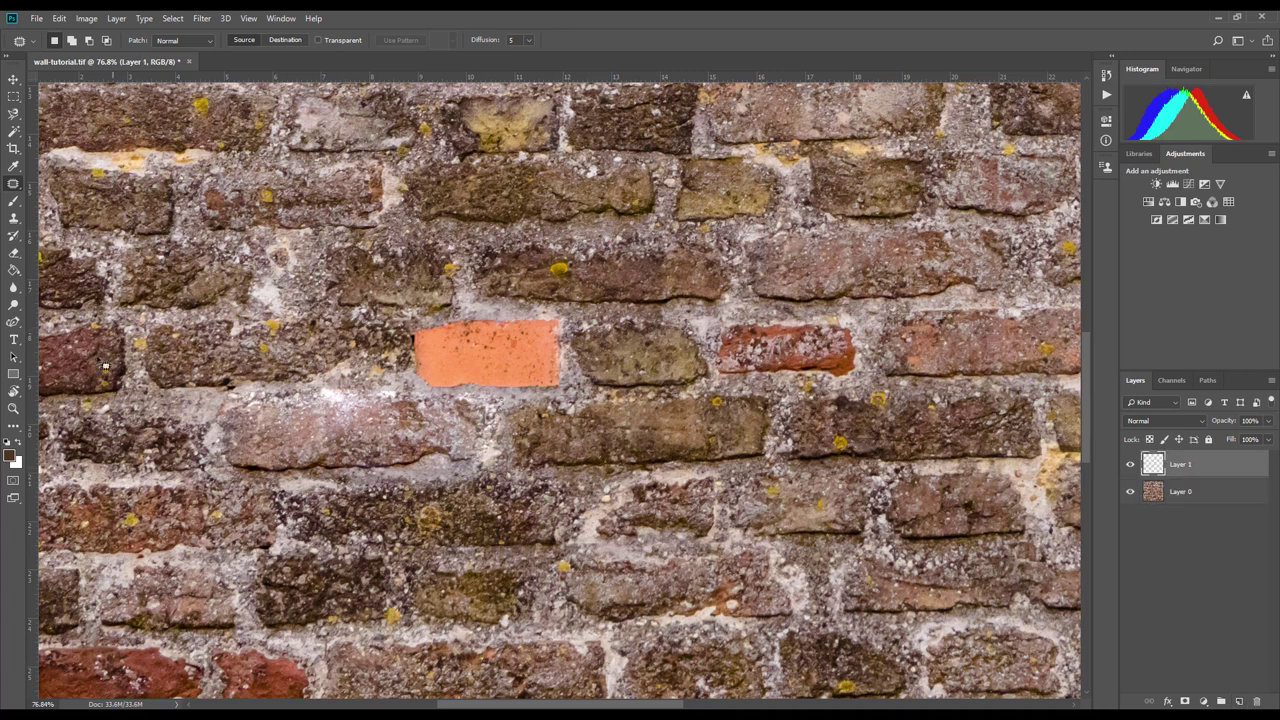
{"action": "left_click", "coordinate": [13, 202]}
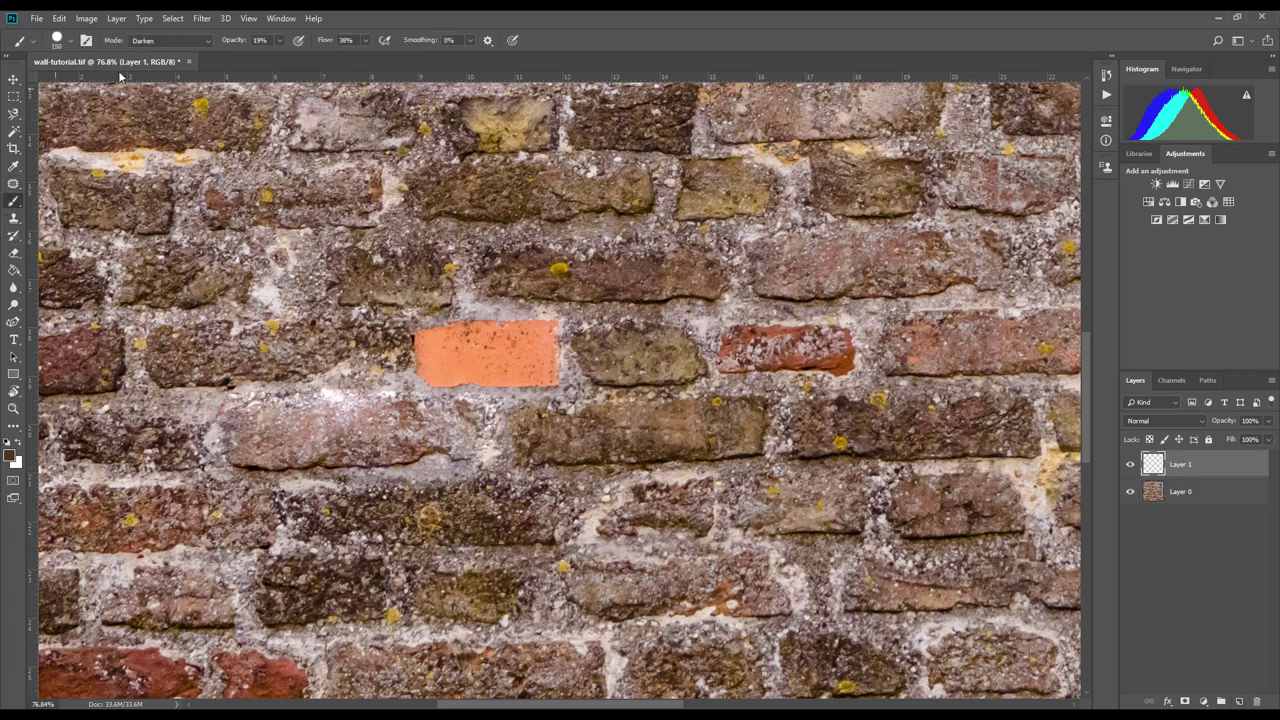
{"action": "mouse_move", "coordinate": [257, 423]}
{"action": "left_mouse_down"}
{"action": "mouse_move", "coordinate": [328, 414]}
{"action": "mouse_move", "coordinate": [465, 436]}
{"action": "mouse_move", "coordinate": [265, 432]}
{"action": "mouse_move", "coordinate": [300, 418]}
{"action": "mouse_move", "coordinate": [396, 438]}
{"action": "mouse_move", "coordinate": [264, 436]}
{"action": "mouse_move", "coordinate": [410, 455]}
{"action": "mouse_move", "coordinate": [330, 455]}
{"action": "left_mouse_up"}
Step: On Layer 0, patch the small orange brick near the top with nearby brick texture
{"action": "key", "text": "z"}
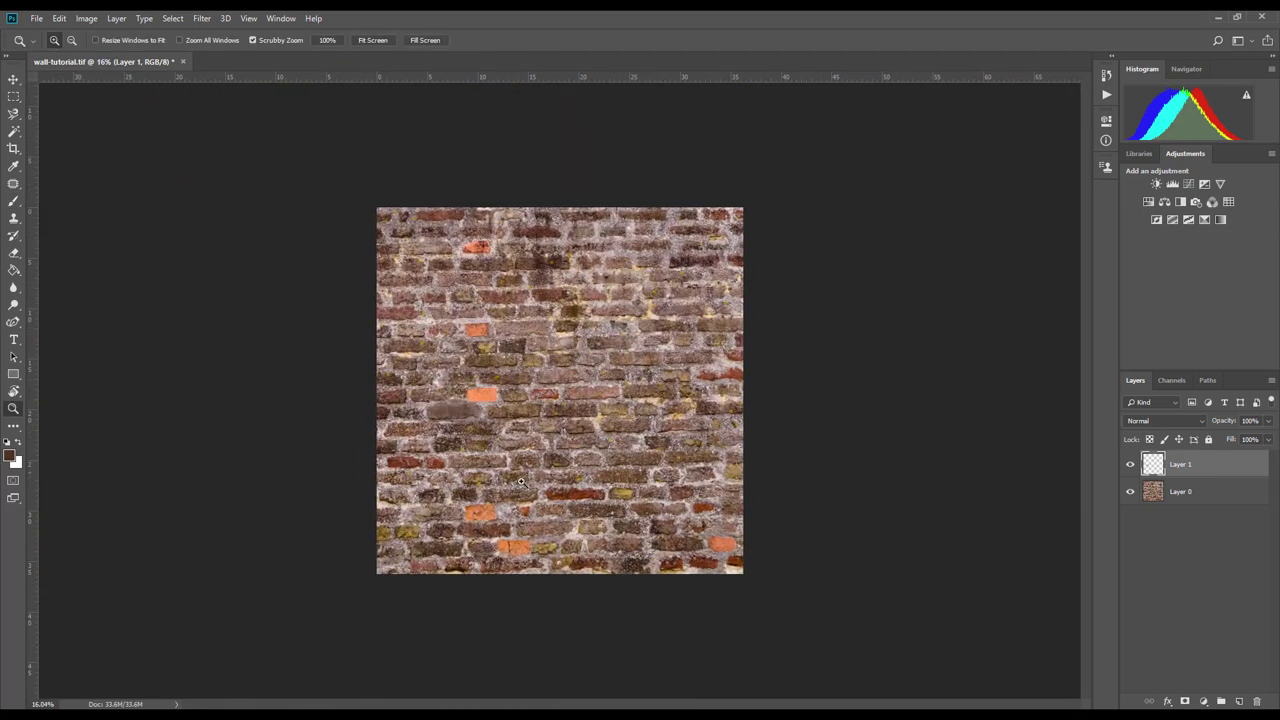
{"action": "left_click_drag", "start_coordinate": [472, 422], "coordinate": [517, 390]}
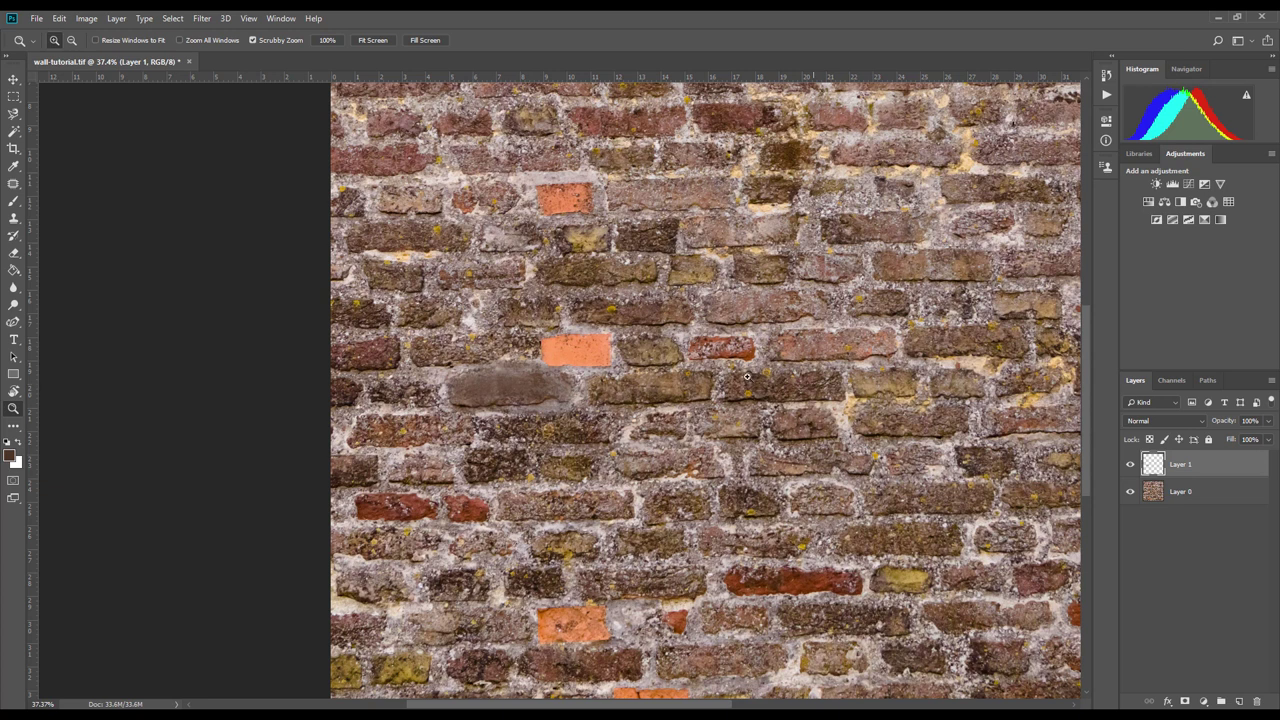
{"action": "left_click_drag", "start_coordinate": [608, 707], "coordinate": [648, 707]}
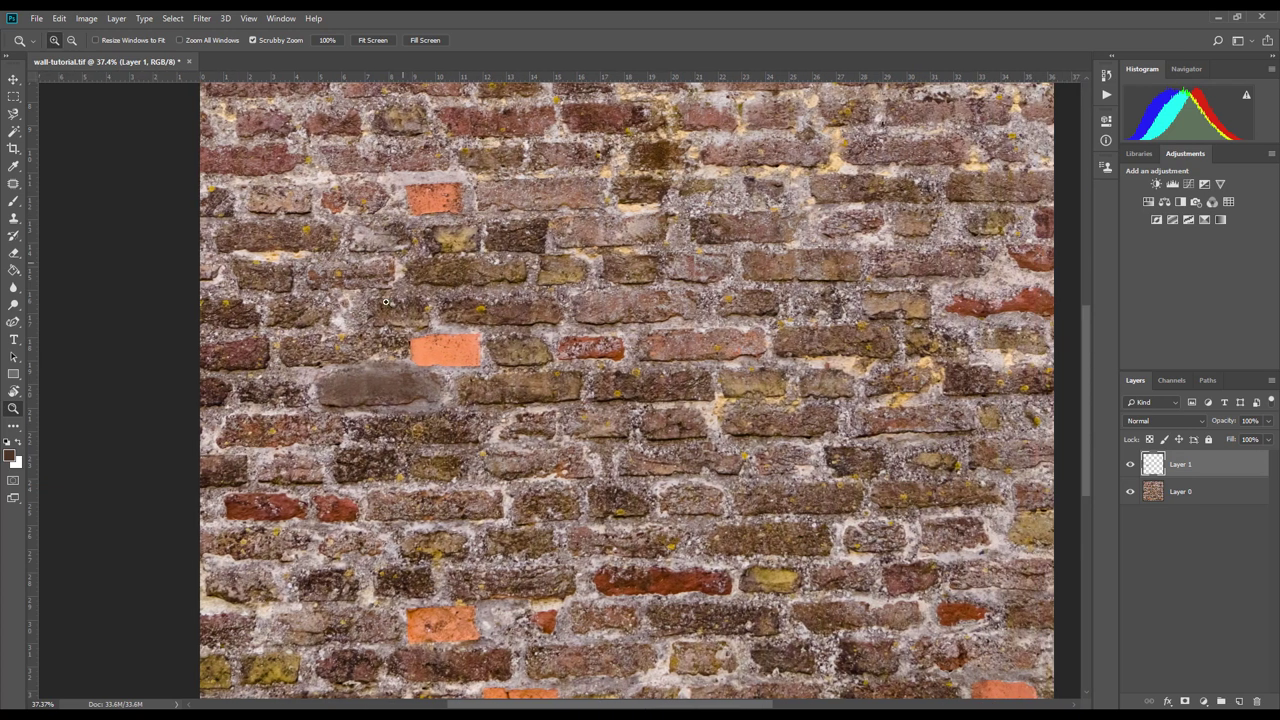
{"action": "left_click", "coordinate": [13, 184]}
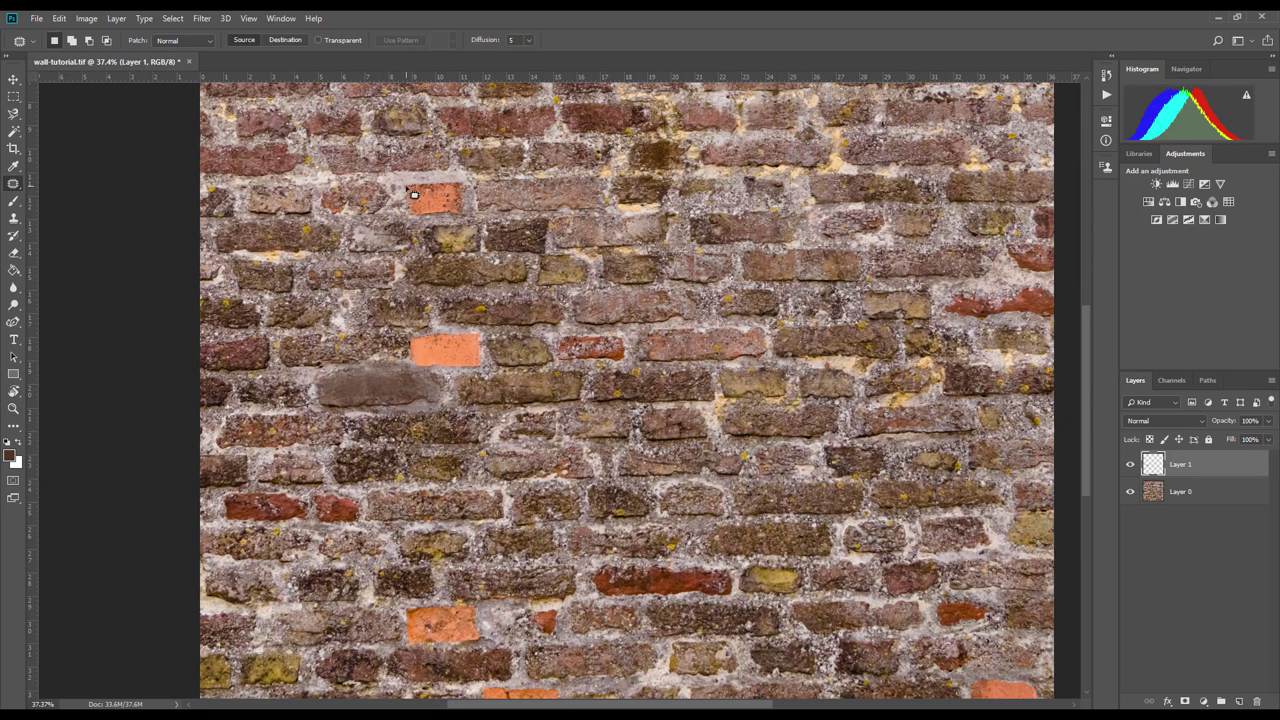
{"action": "mouse_move", "coordinate": [432, 230]}
{"action": "left_mouse_down"}
{"action": "mouse_move", "coordinate": [474, 219]}
{"action": "mouse_move", "coordinate": [462, 181]}
{"action": "mouse_move", "coordinate": [405, 186]}
{"action": "left_mouse_up"}
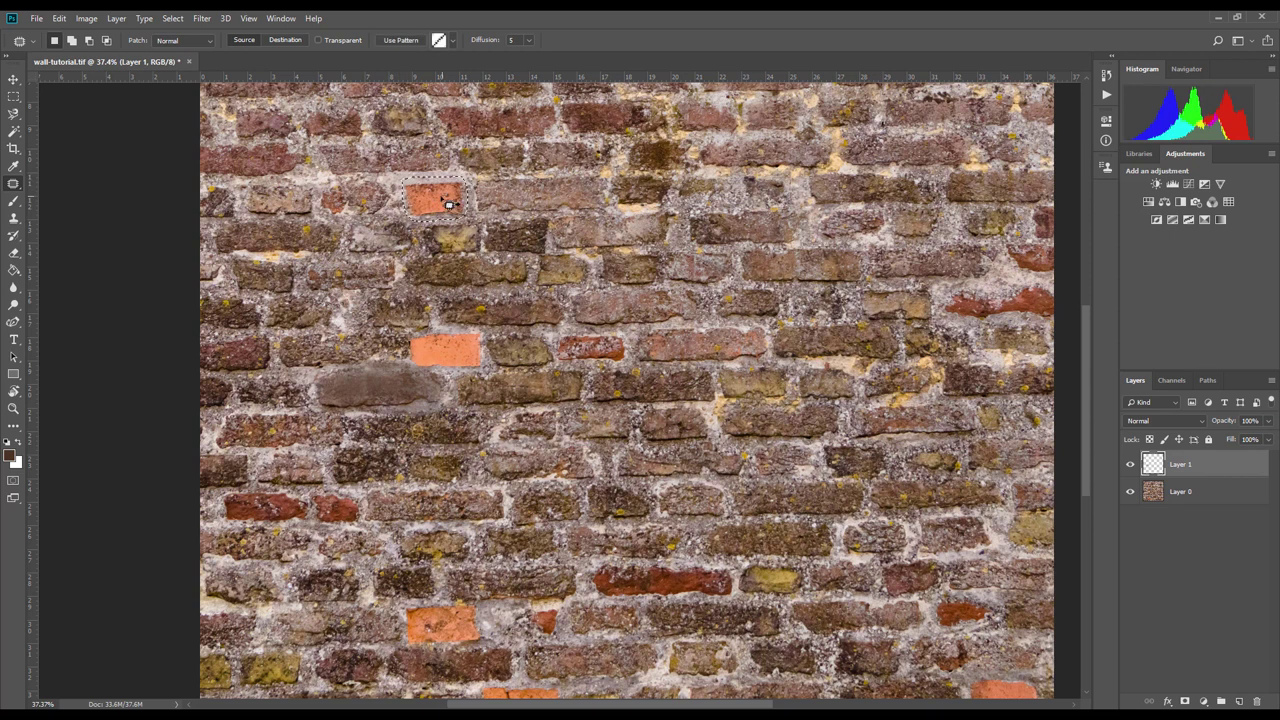
{"action": "left_click", "coordinate": [440, 198]}
{"action": "left_click", "coordinate": [630, 278]}
{"action": "left_click", "coordinate": [1160, 490]}
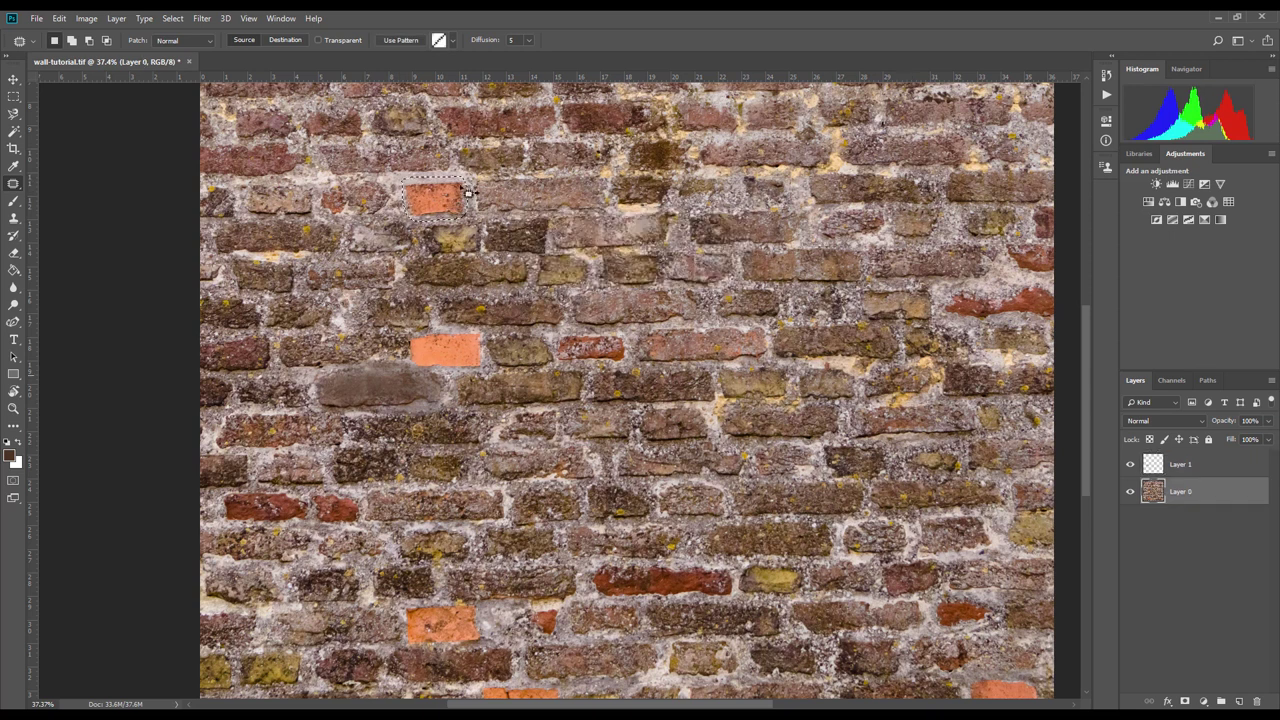
{"action": "left_click_drag", "start_coordinate": [436, 200], "coordinate": [758, 314]}
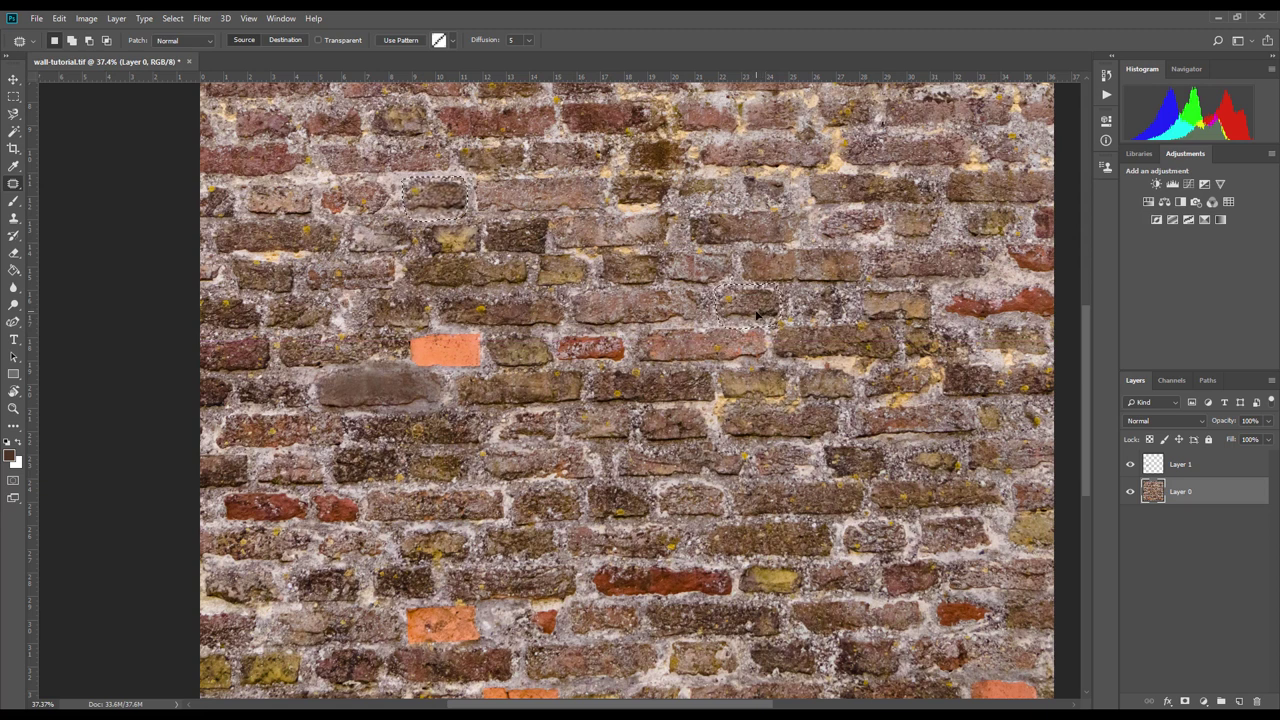
{"action": "key", "text": "ctrl+d"}
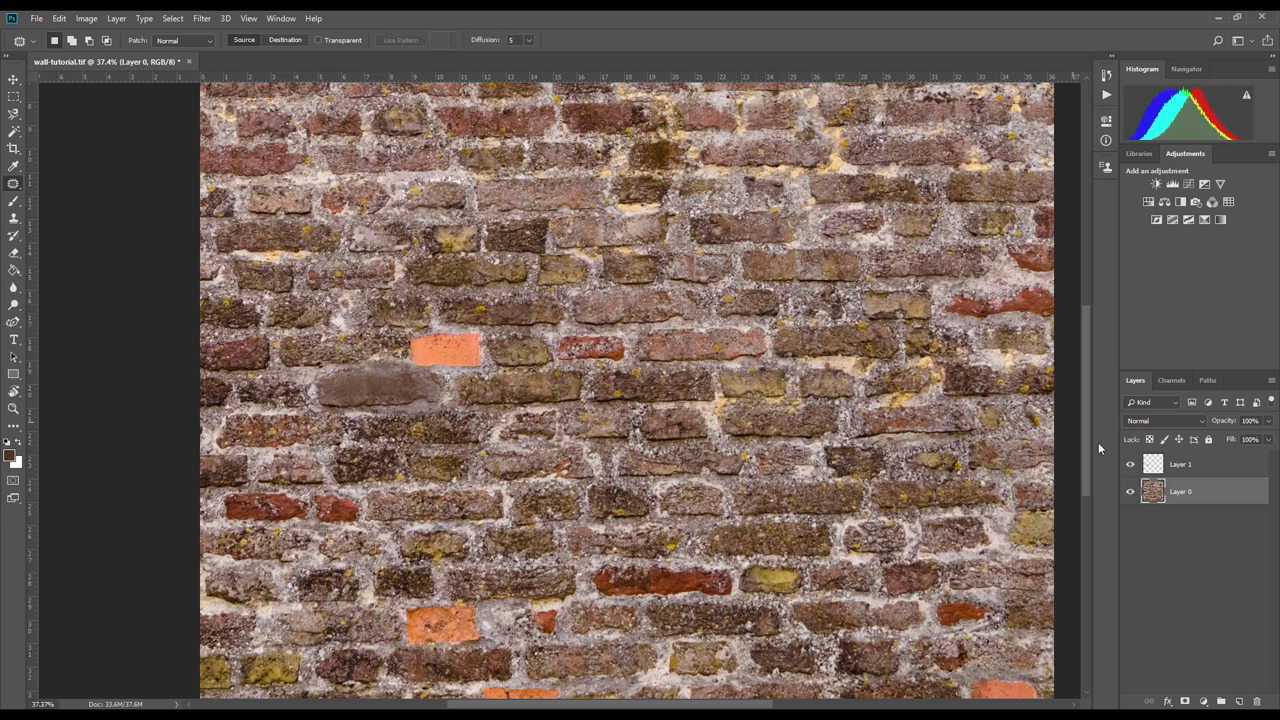
Step: On Layer 1, brush-darken the mottled lichen spots on a brick
{"action": "left_click", "coordinate": [1153, 464]}
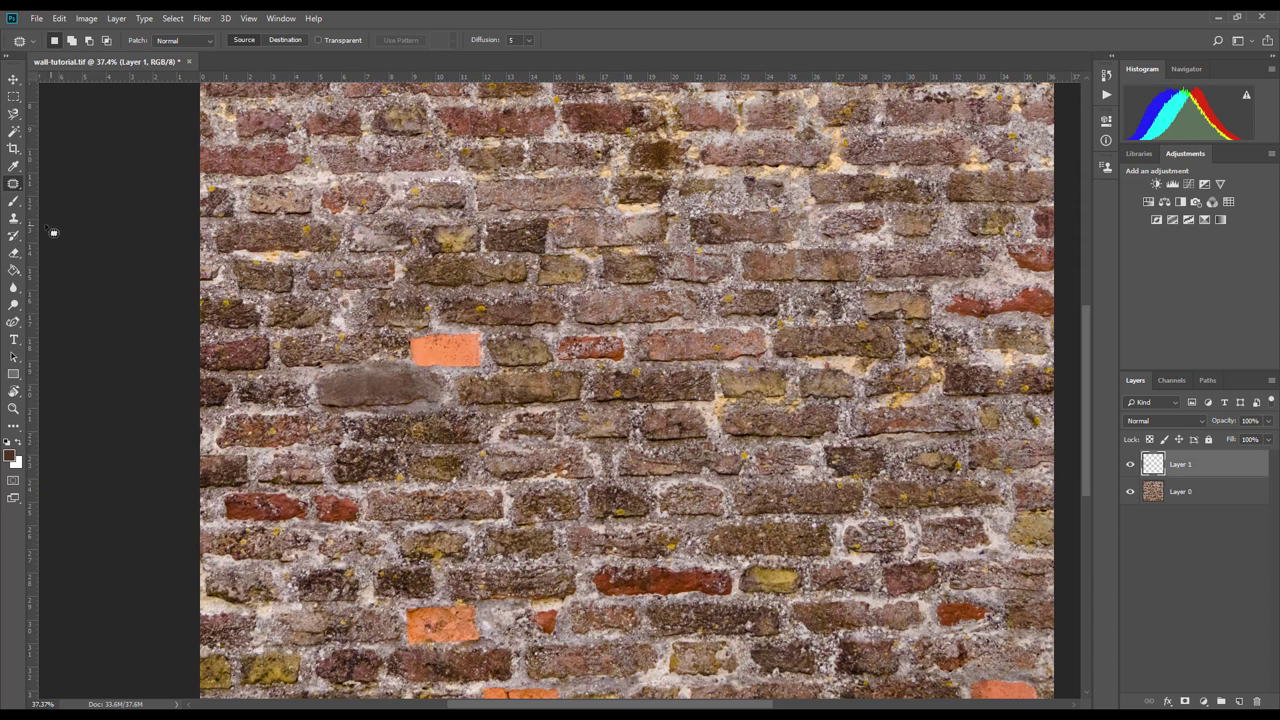
{"action": "left_click", "coordinate": [12, 205]}
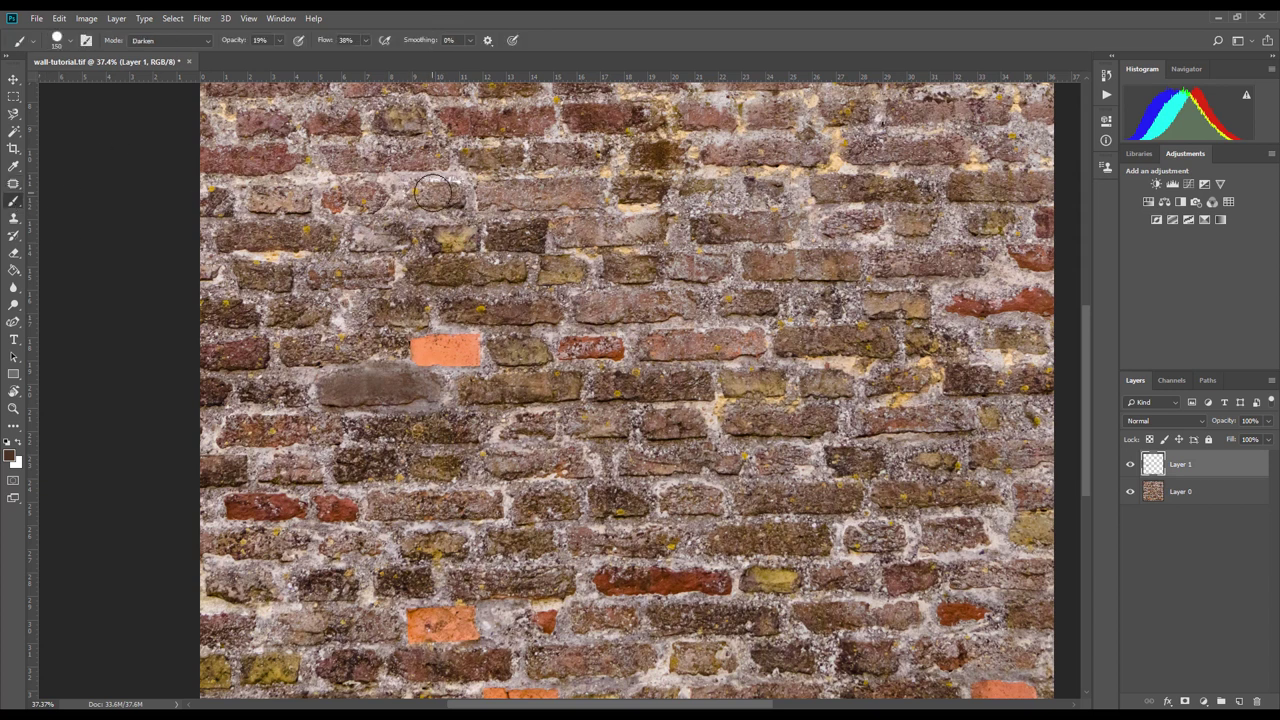
{"action": "mouse_move", "coordinate": [424, 190]}
{"action": "left_mouse_down"}
{"action": "mouse_move", "coordinate": [455, 200]}
{"action": "mouse_move", "coordinate": [425, 196]}
{"action": "mouse_move", "coordinate": [442, 202]}
{"action": "left_mouse_up"}
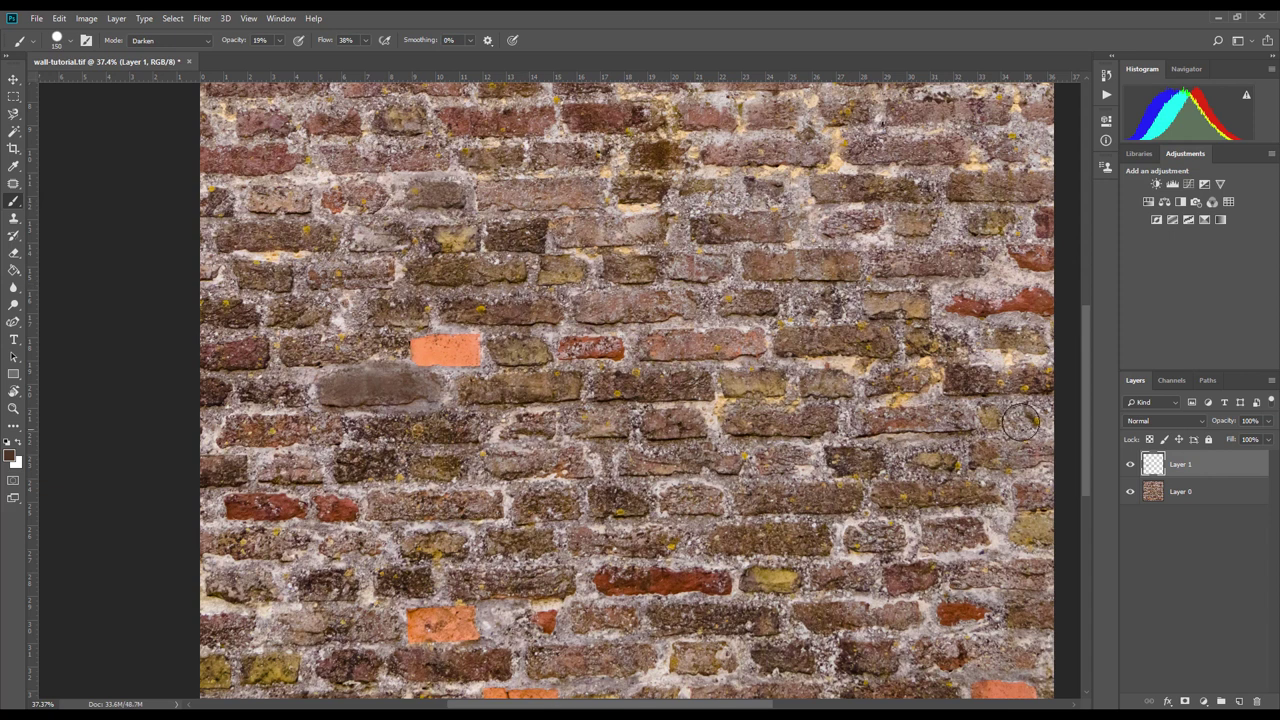
{"action": "left_click_drag", "start_coordinate": [1088, 382], "coordinate": [1088, 430]}
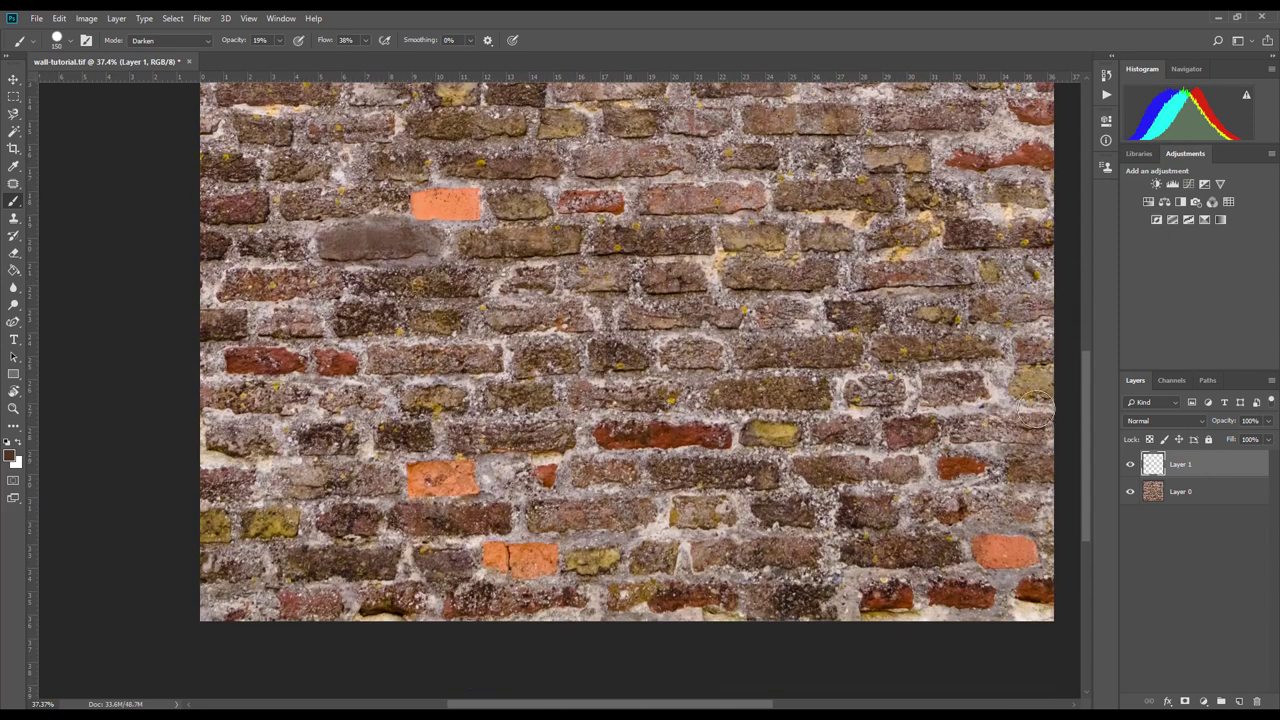
Step: On Layer 0, patch the lower-left orange brick with a neighbouring brick's texture
{"action": "left_click", "coordinate": [13, 183]}
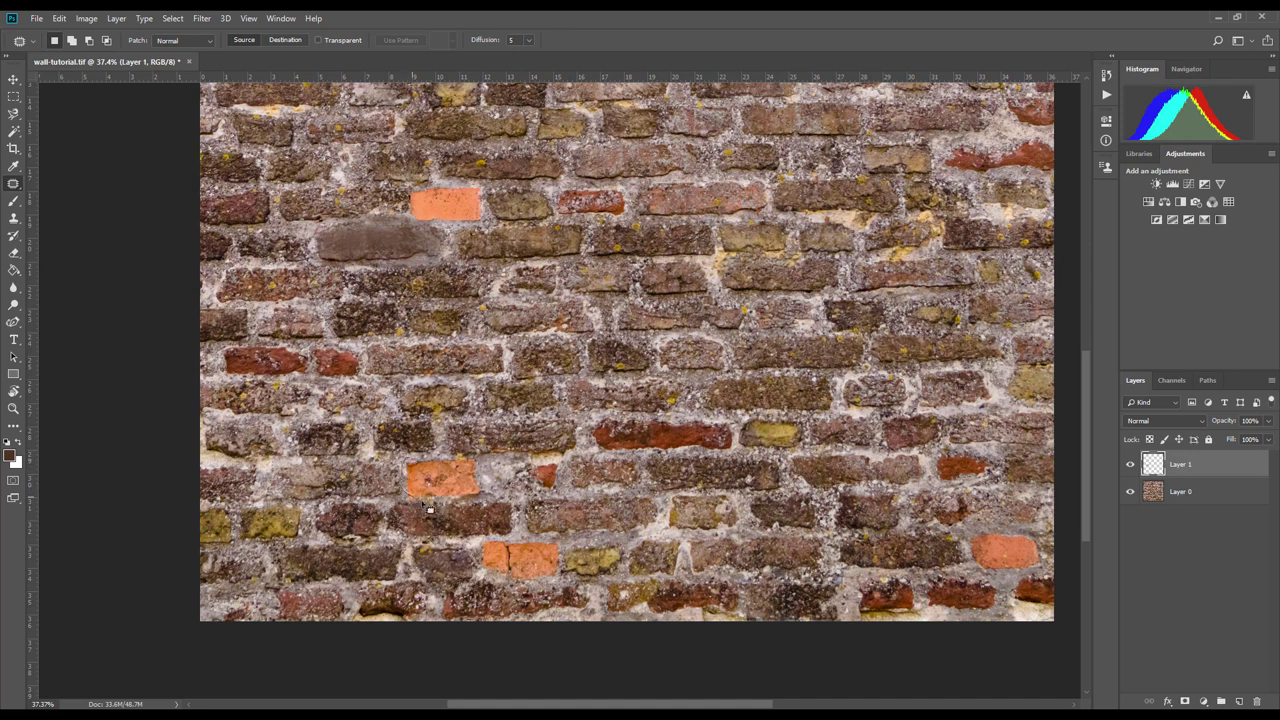
{"action": "mouse_move", "coordinate": [486, 505]}
{"action": "left_mouse_down"}
{"action": "mouse_move", "coordinate": [476, 461]}
{"action": "mouse_move", "coordinate": [417, 467]}
{"action": "mouse_move", "coordinate": [574, 410]}
{"action": "left_mouse_up"}
{"action": "left_click", "coordinate": [631, 275]}
{"action": "left_click", "coordinate": [1196, 493]}
{"action": "left_click_drag", "start_coordinate": [460, 509], "coordinate": [878, 398]}
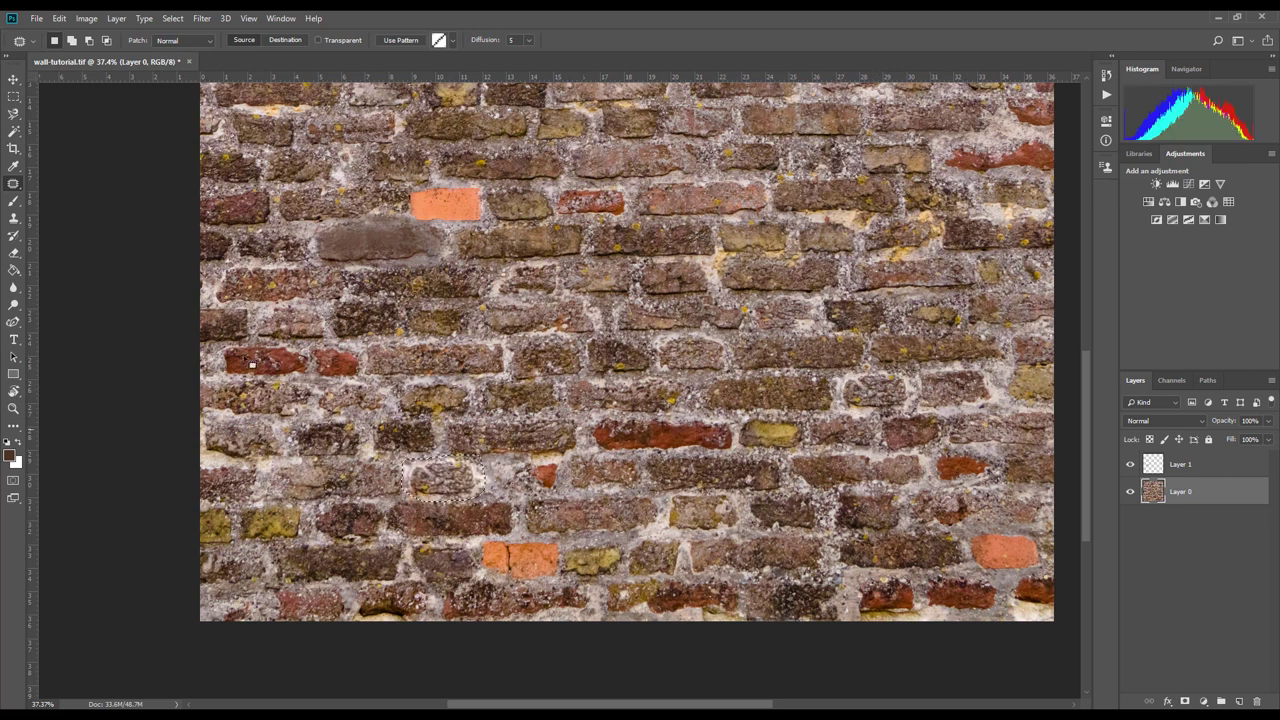
Step: Clear the previous selection and outline the other lower orange brick for patching
{"action": "left_click", "coordinate": [14, 96]}
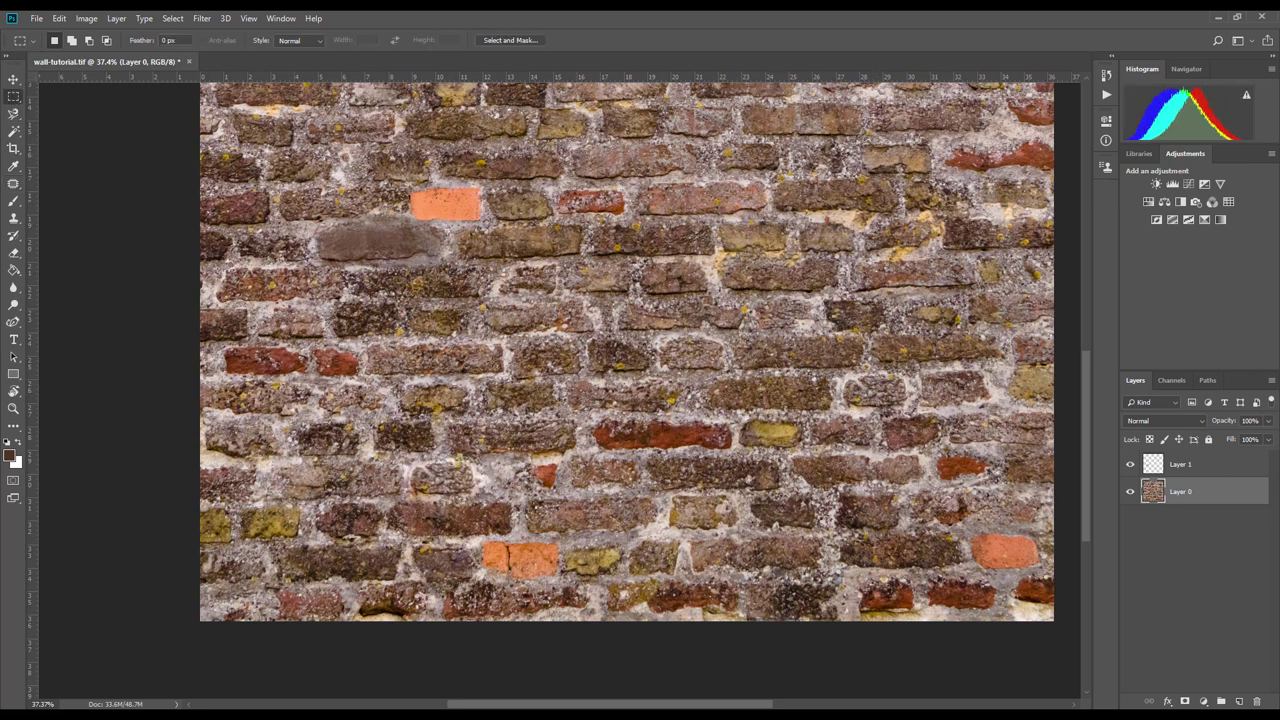
{"action": "left_click_drag", "start_coordinate": [482, 538], "coordinate": [547, 585]}
{"action": "left_click", "coordinate": [14, 183]}
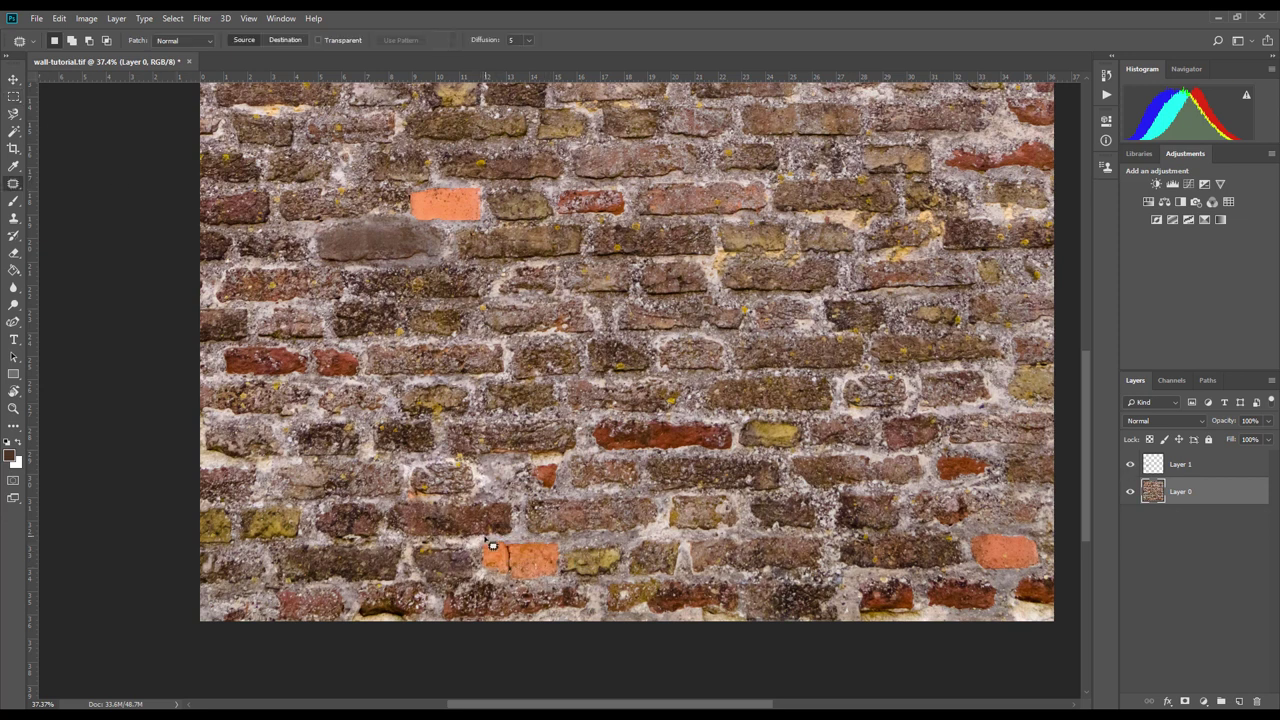
{"action": "mouse_move", "coordinate": [489, 575]}
{"action": "left_mouse_down"}
{"action": "mouse_move", "coordinate": [540, 592]}
{"action": "mouse_move", "coordinate": [565, 585]}
{"action": "mouse_move", "coordinate": [569, 562]}
{"action": "mouse_move", "coordinate": [509, 541]}
{"action": "mouse_move", "coordinate": [487, 558]}
{"action": "mouse_move", "coordinate": [584, 557]}
{"action": "mouse_move", "coordinate": [693, 525]}
{"action": "mouse_move", "coordinate": [697, 295]}
{"action": "mouse_move", "coordinate": [743, 243]}
{"action": "mouse_move", "coordinate": [768, 256]}
{"action": "mouse_move", "coordinate": [870, 165]}
{"action": "mouse_move", "coordinate": [895, 162]}
{"action": "mouse_move", "coordinate": [914, 232]}
{"action": "mouse_move", "coordinate": [866, 236]}
{"action": "mouse_move", "coordinate": [820, 518]}
{"action": "mouse_move", "coordinate": [740, 500]}
{"action": "mouse_move", "coordinate": [690, 515]}
{"action": "mouse_move", "coordinate": [708, 525]}
{"action": "left_mouse_up"}
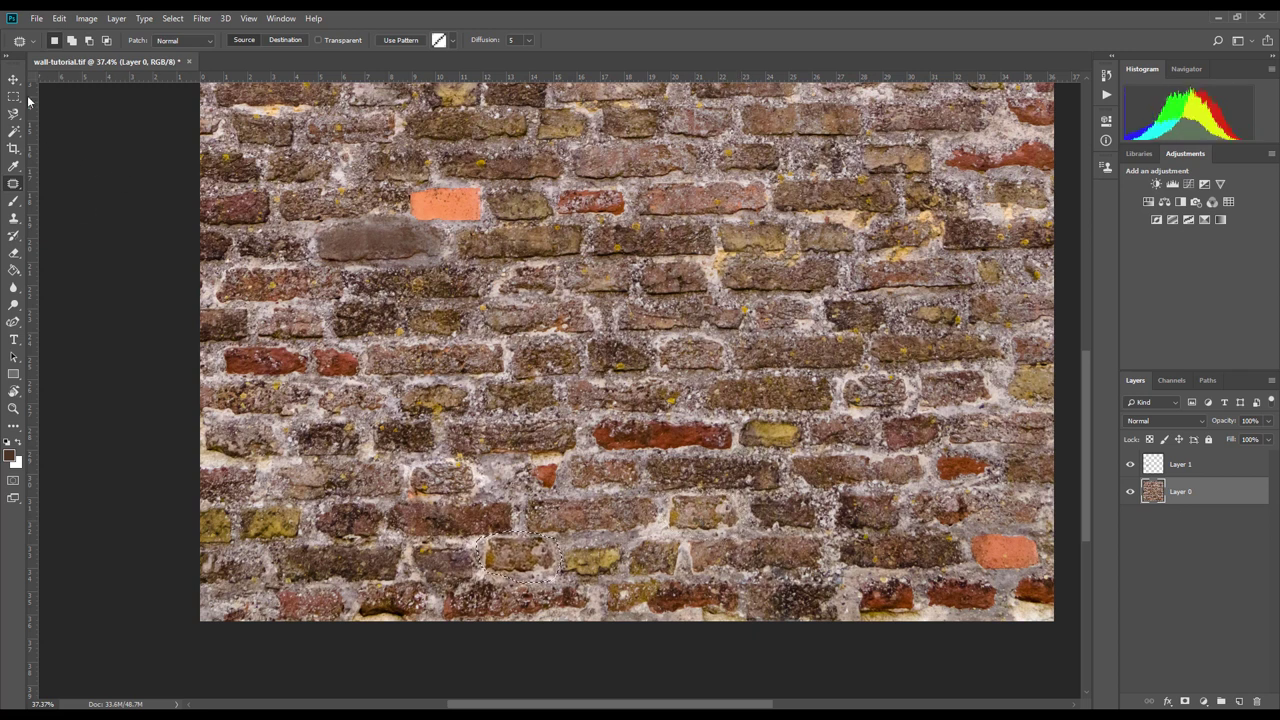
Step: Commit and deselect the lower brick patch, then pan to the upper-left wall area
{"action": "key", "text": "m"}
{"action": "key", "text": "ctrl+d"}
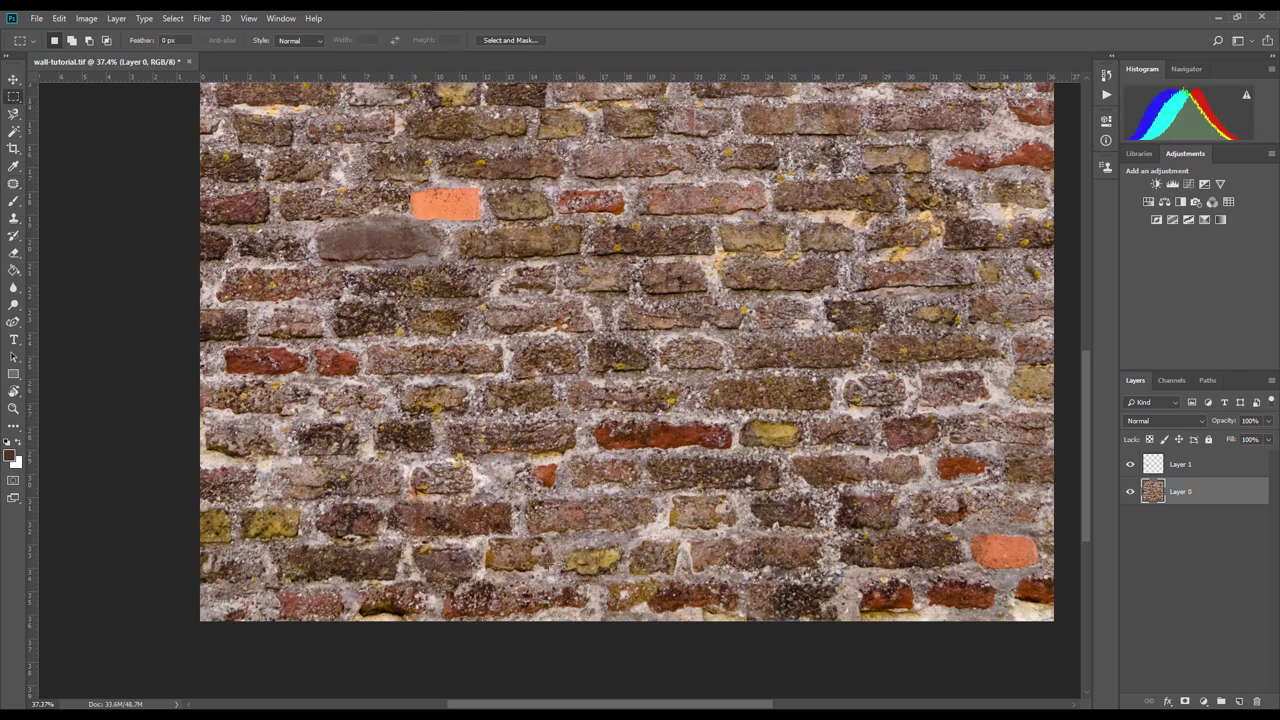
{"action": "scroll", "coordinate": [627, 350], "scroll_direction": "right", "scroll_amount": 3}
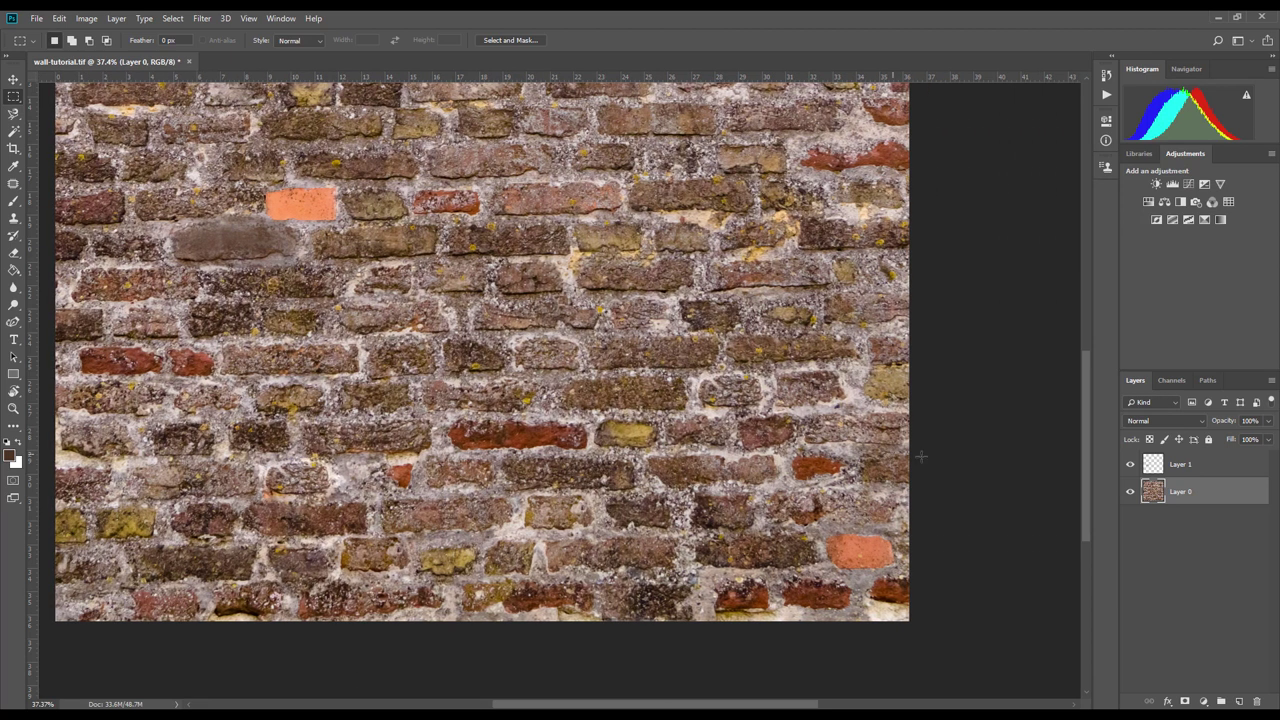
{"action": "left_click_drag", "start_coordinate": [1088, 435], "coordinate": [1084, 380]}
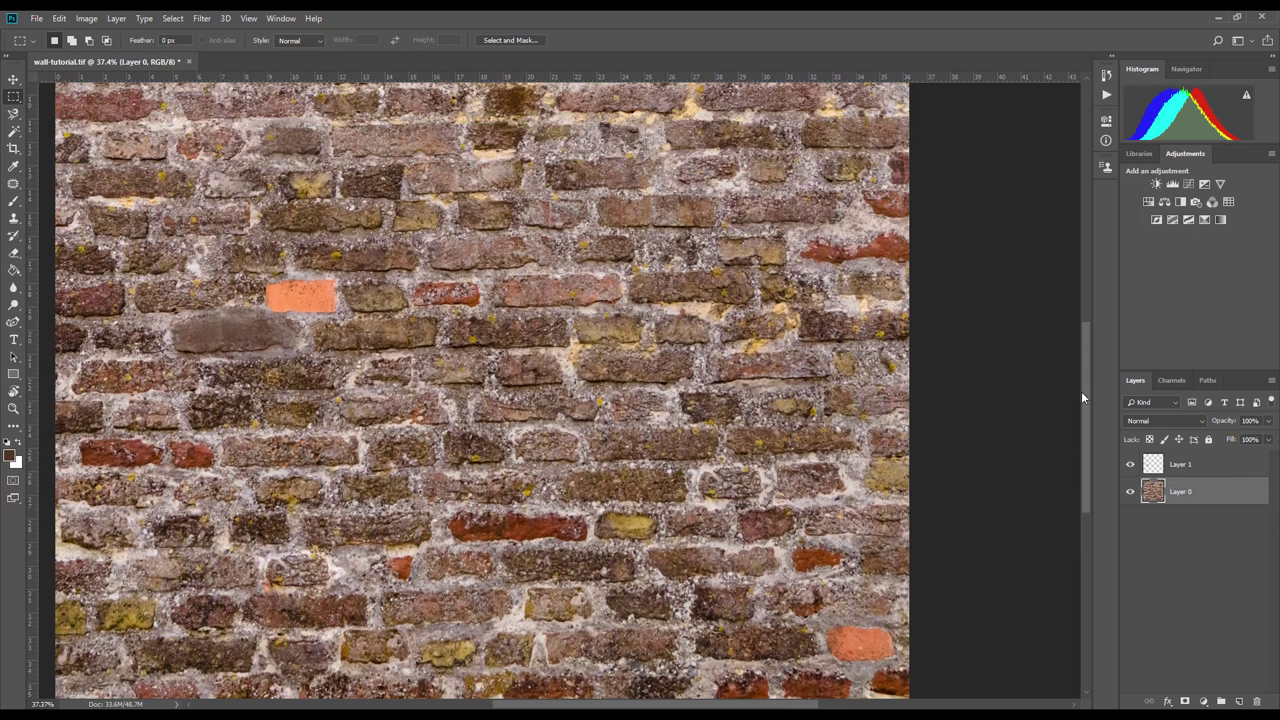
{"action": "left_click_drag", "start_coordinate": [784, 707], "coordinate": [680, 707]}
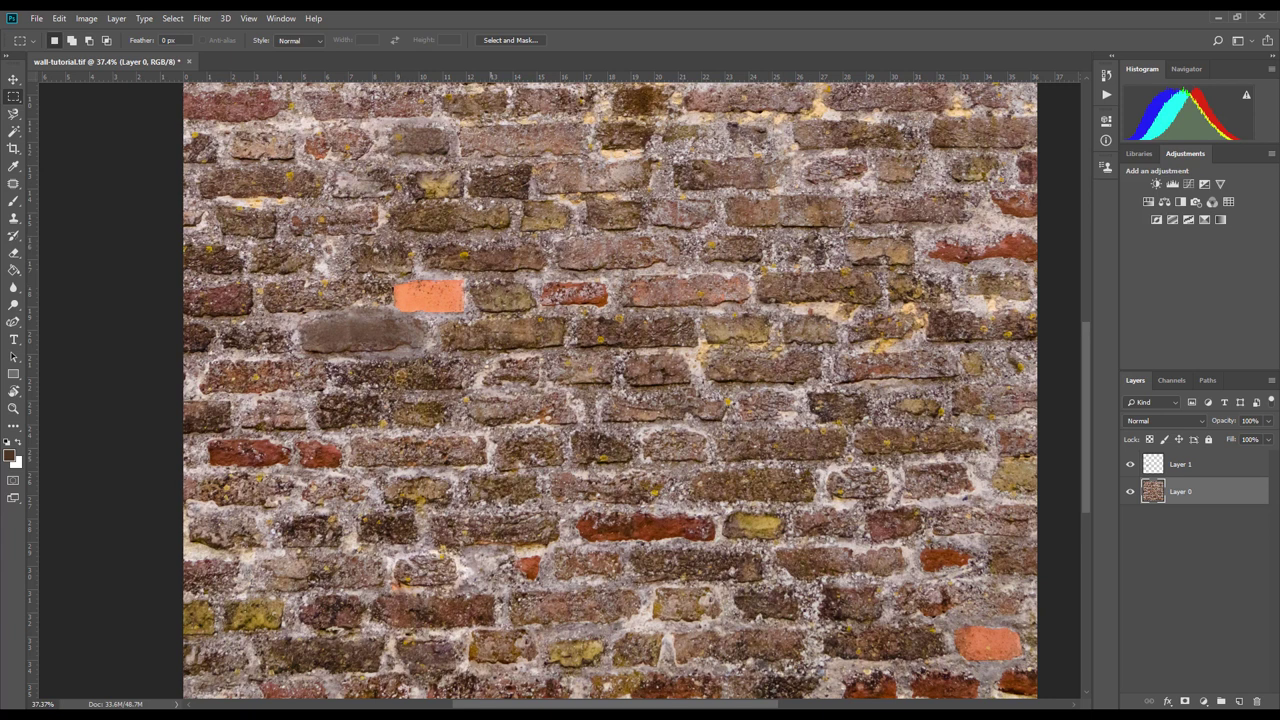
Step: Patch the upper-left orange brick with nearby brick texture, deselect, and select Layer 1
{"action": "left_click", "coordinate": [18, 183]}
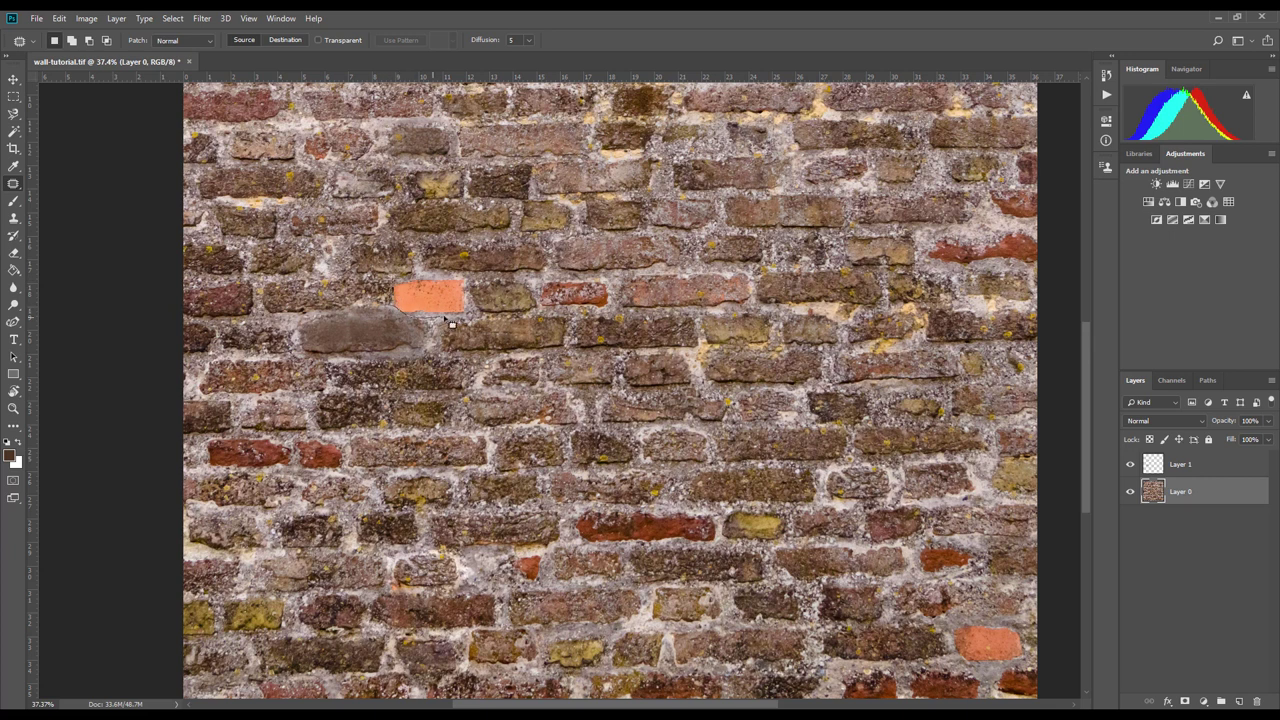
{"action": "mouse_move", "coordinate": [476, 314]}
{"action": "left_mouse_down"}
{"action": "mouse_move", "coordinate": [476, 285]}
{"action": "mouse_move", "coordinate": [411, 286]}
{"action": "mouse_move", "coordinate": [470, 313]}
{"action": "left_mouse_up"}
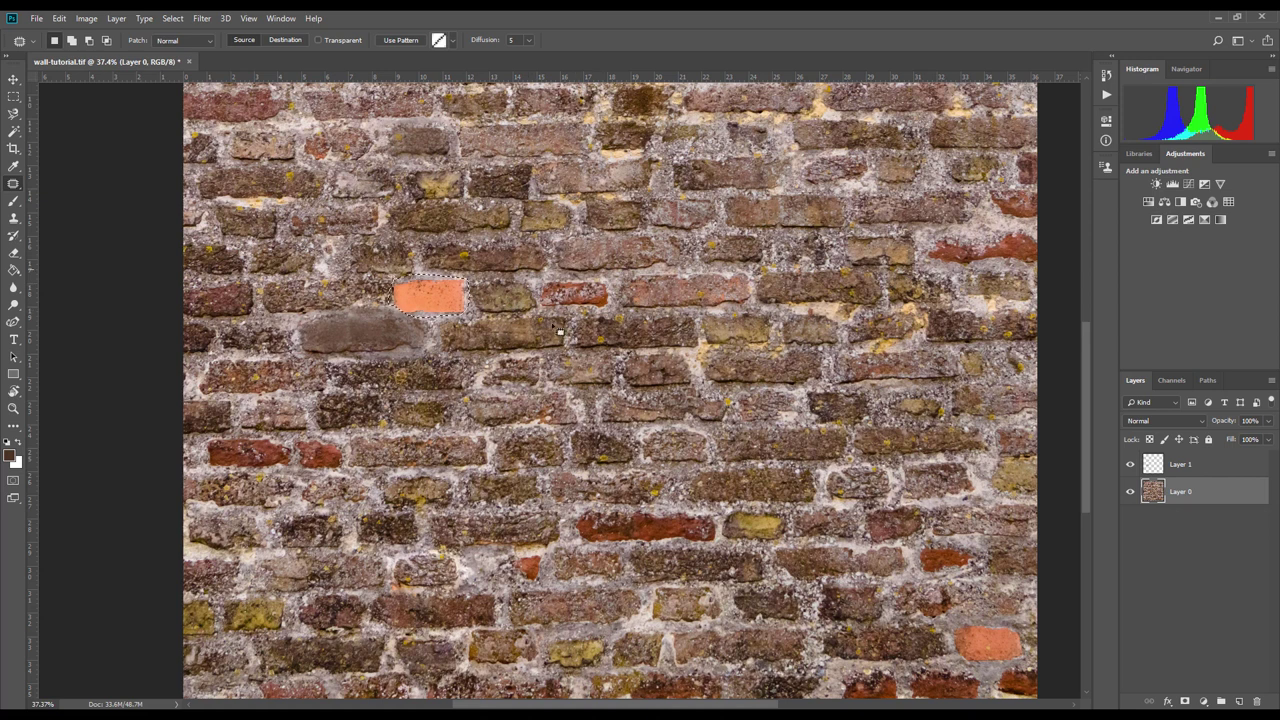
{"action": "left_click_drag", "start_coordinate": [430, 313], "coordinate": [966, 178]}
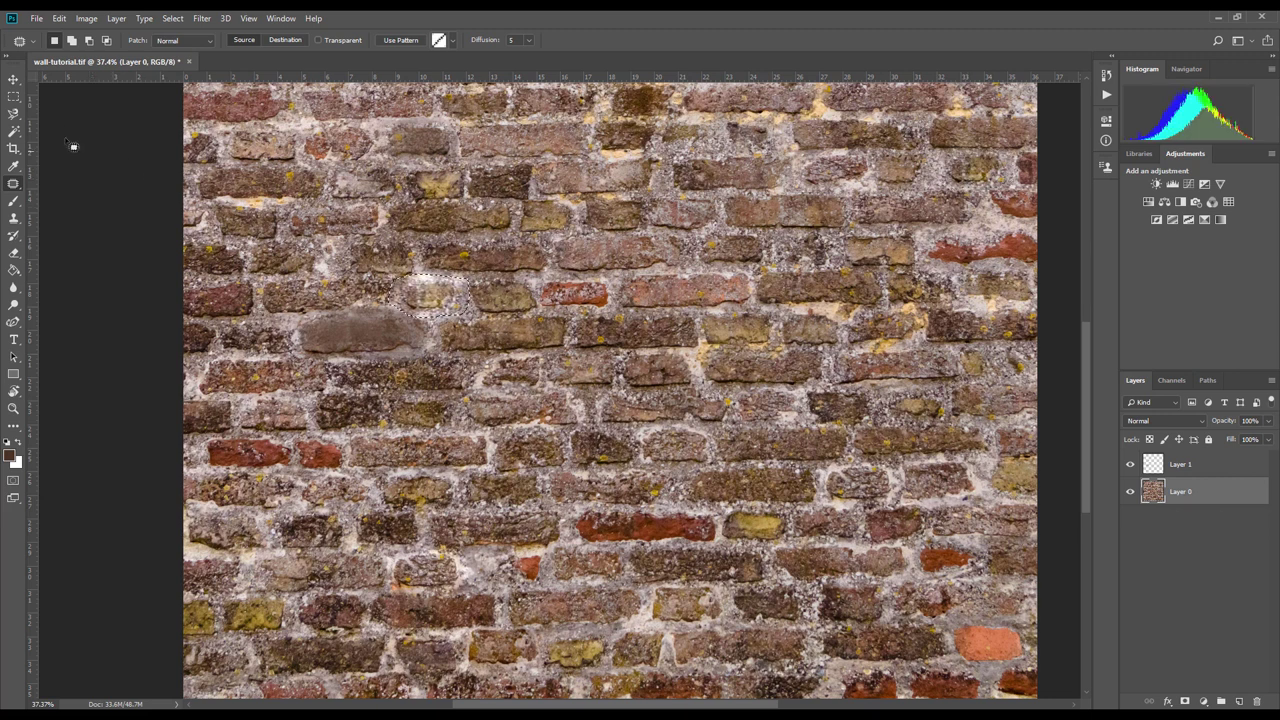
{"action": "left_click", "coordinate": [13, 96]}
{"action": "key", "text": "ctrl+d"}
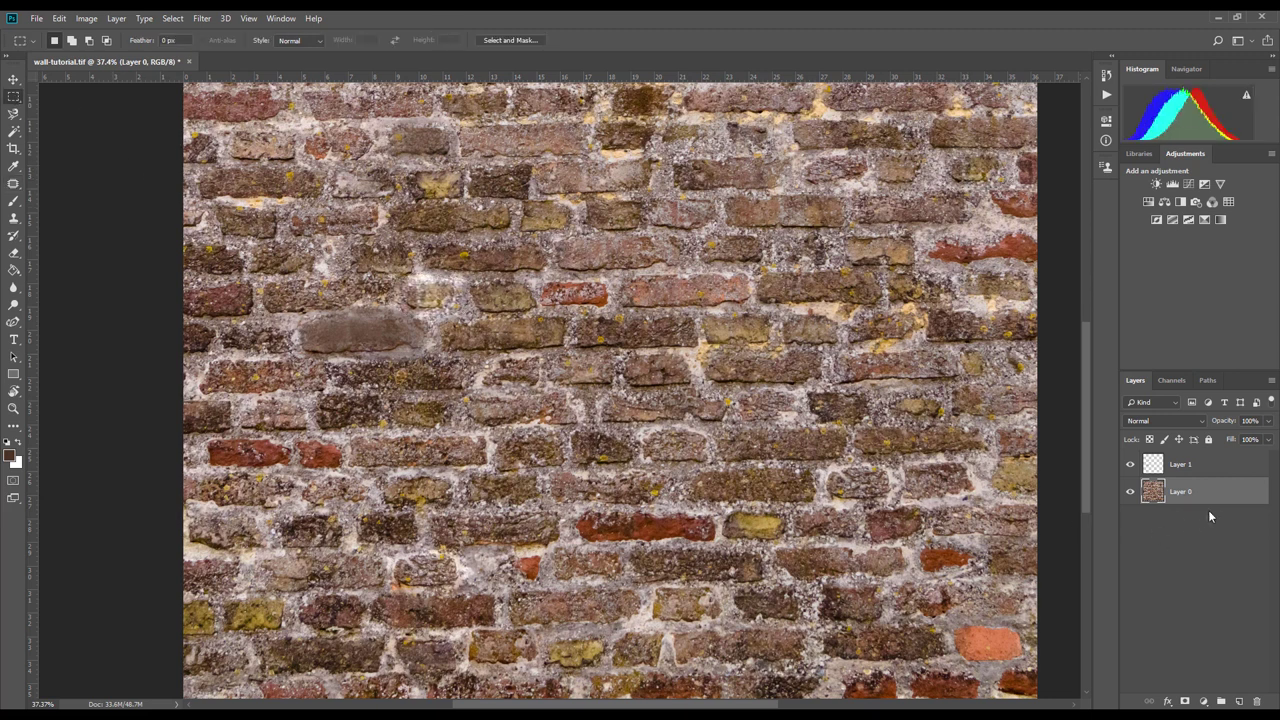
{"action": "left_click", "coordinate": [1145, 464]}
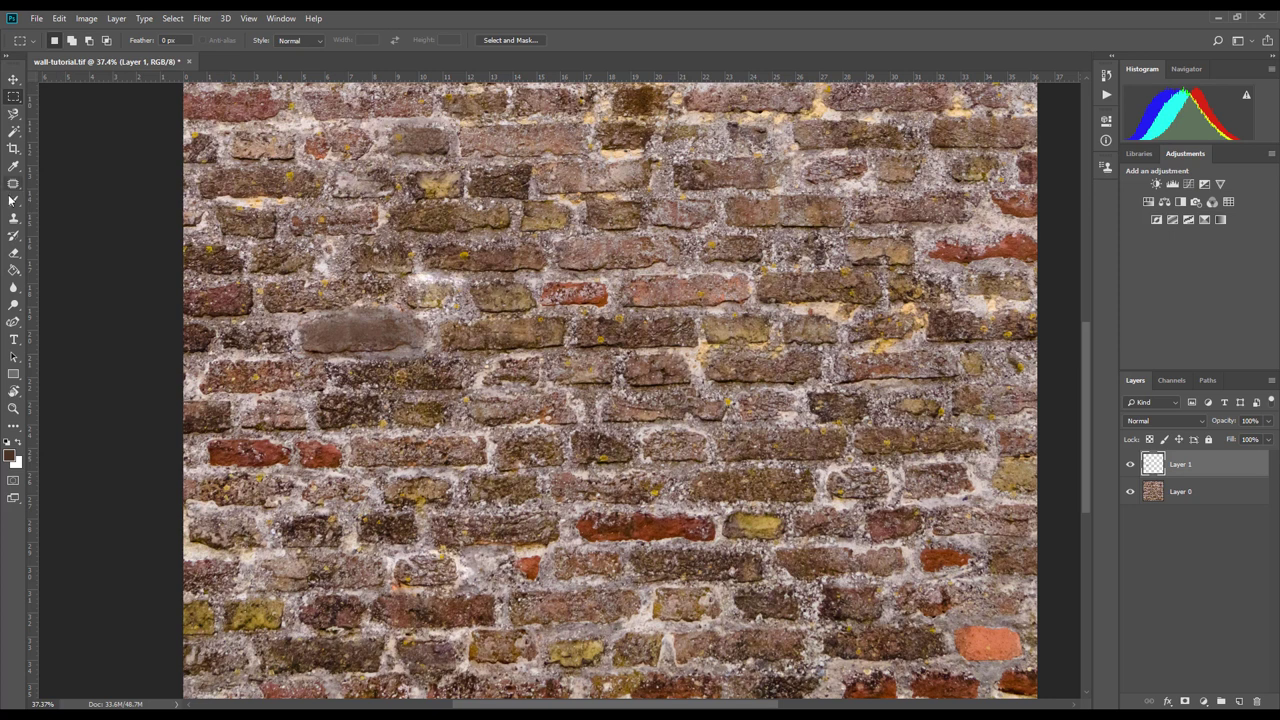
Step: Pan to the lower-right orange brick and patch it on Layer 0 with nearby brick texture
{"action": "left_click", "coordinate": [13, 201]}
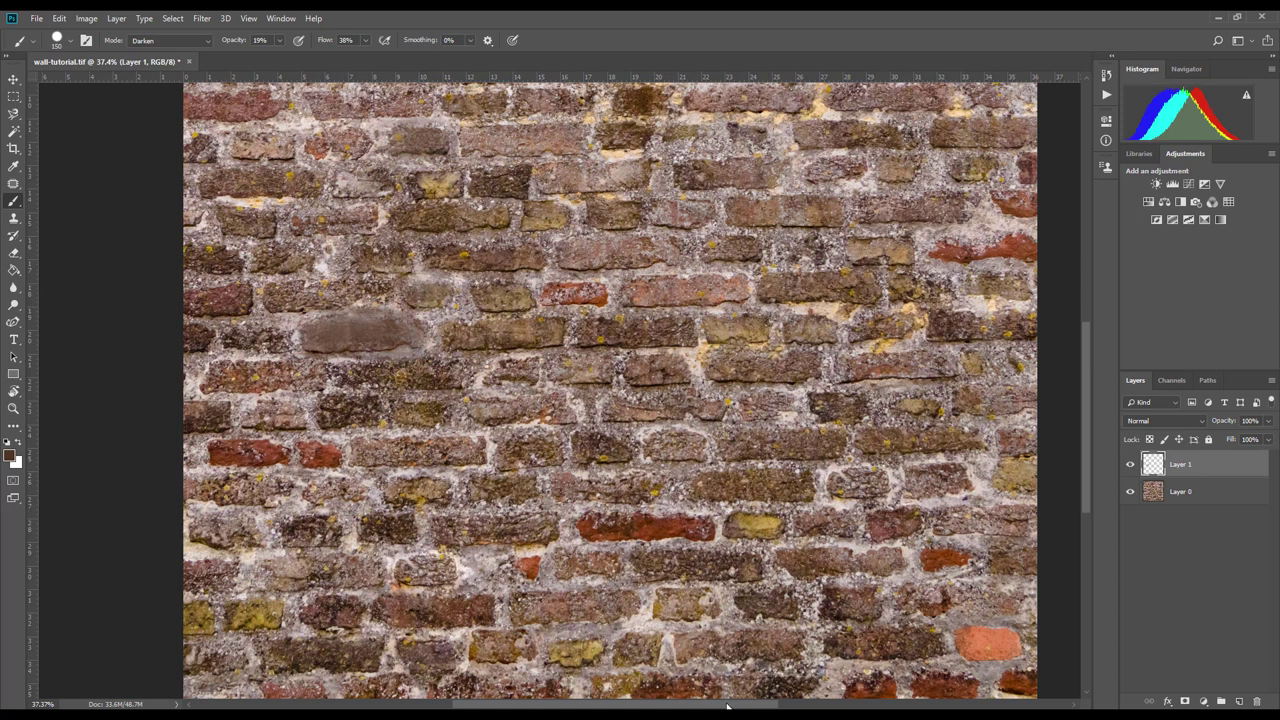
{"action": "left_click_drag", "start_coordinate": [727, 706], "coordinate": [795, 706]}
{"action": "left_click_drag", "start_coordinate": [1088, 361], "coordinate": [1088, 423]}
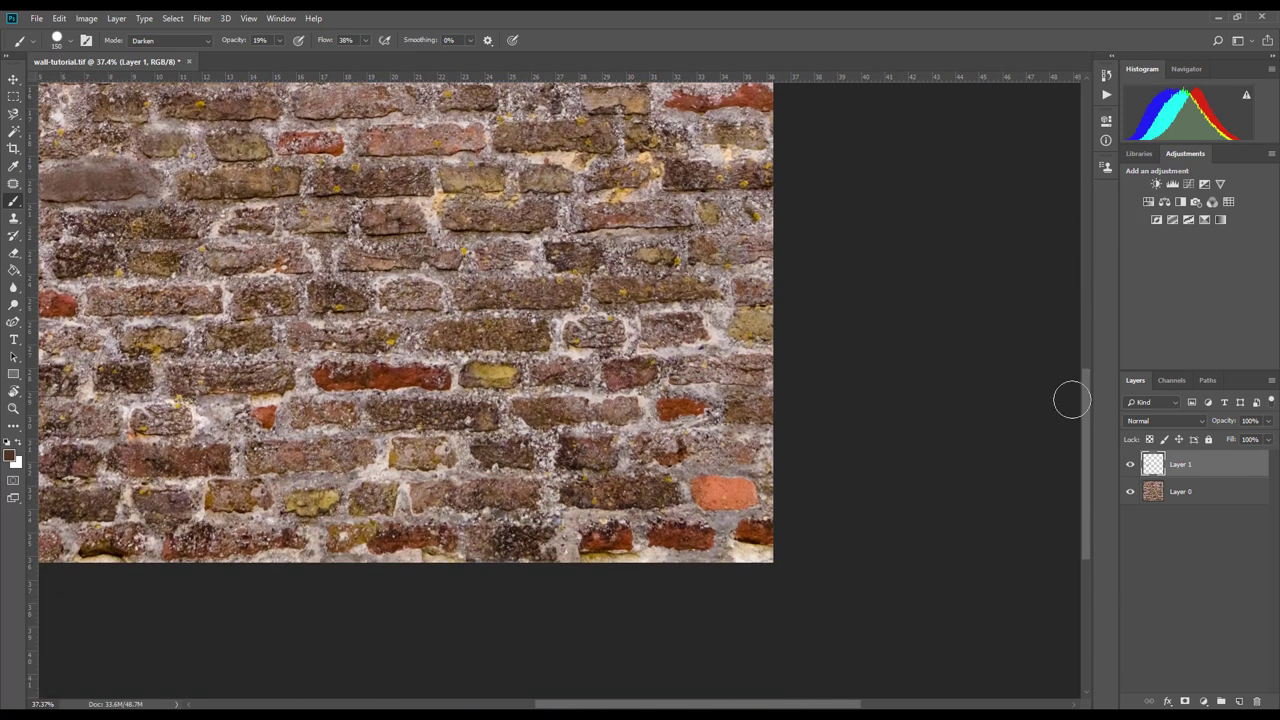
{"action": "left_click", "coordinate": [15, 184]}
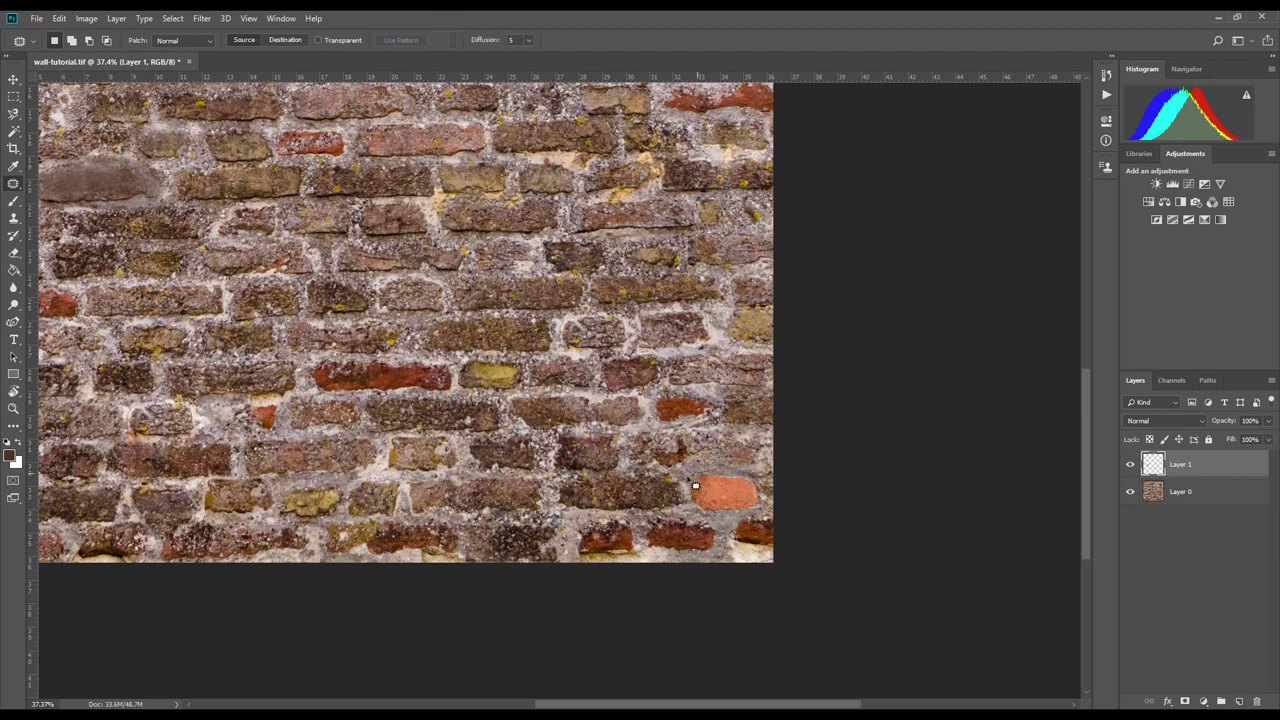
{"action": "mouse_move", "coordinate": [760, 520]}
{"action": "left_mouse_down"}
{"action": "mouse_move", "coordinate": [766, 498]}
{"action": "mouse_move", "coordinate": [742, 476]}
{"action": "mouse_move", "coordinate": [696, 488]}
{"action": "mouse_move", "coordinate": [557, 359]}
{"action": "left_mouse_up"}
{"action": "left_click", "coordinate": [630, 273]}
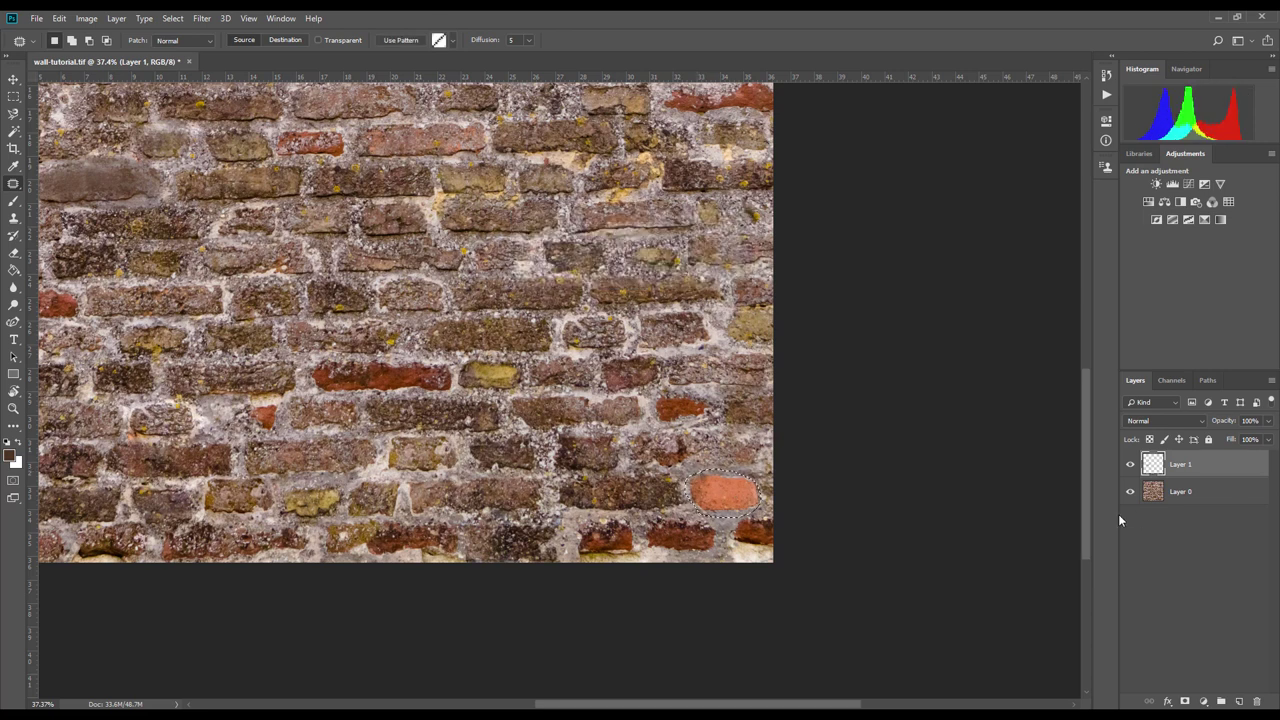
{"action": "left_click", "coordinate": [1180, 491]}
{"action": "left_click_drag", "start_coordinate": [724, 494], "coordinate": [640, 376]}
{"action": "left_click_drag", "start_coordinate": [734, 488], "coordinate": [349, 304]}
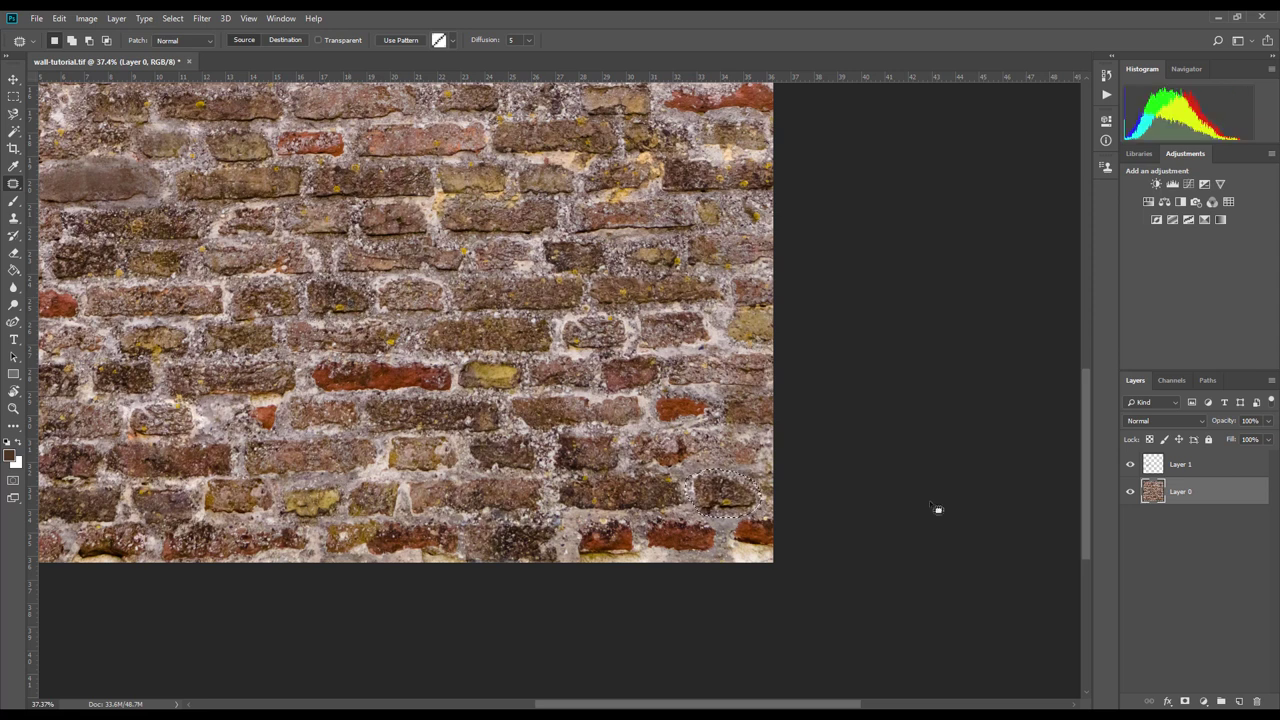
{"action": "key", "text": "ctrl+d"}
{"action": "key", "text": "m"}
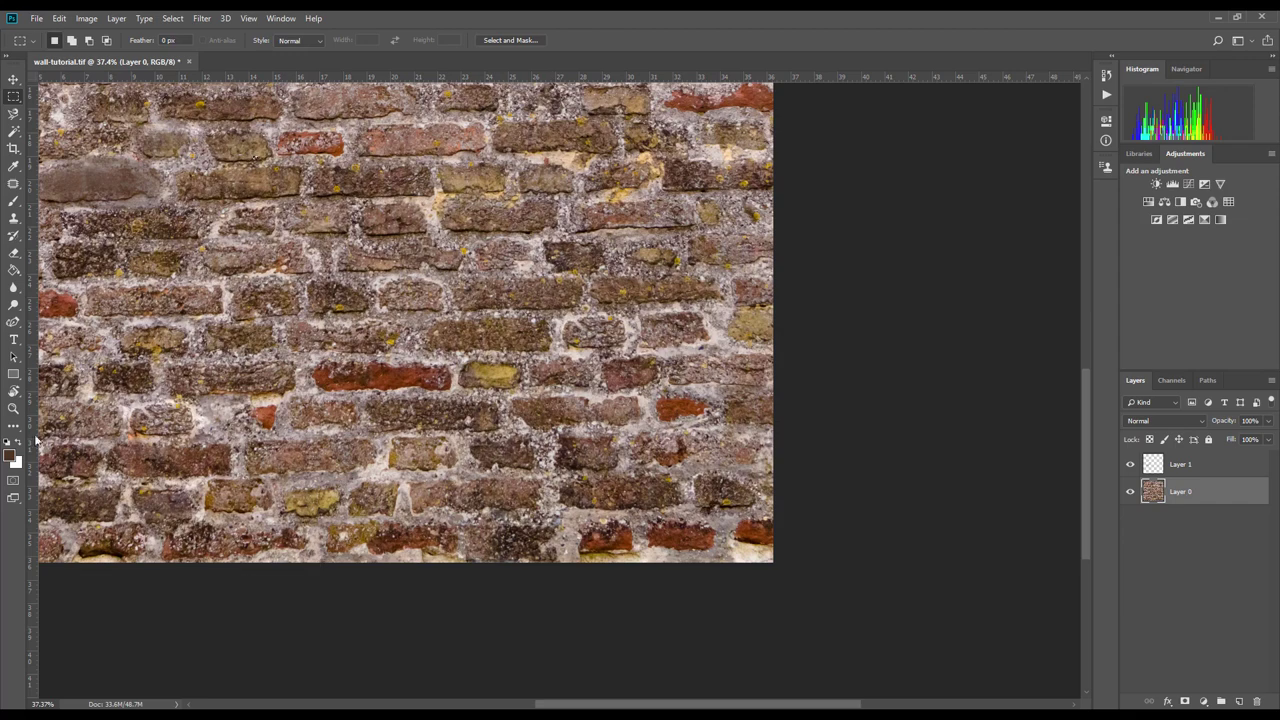
Step: Zoom to the damaged upper-left brick and patch it with texture from the lower right
{"action": "key", "text": "z"}
{"action": "left_click_drag", "start_coordinate": [546, 407], "coordinate": [503, 403]}
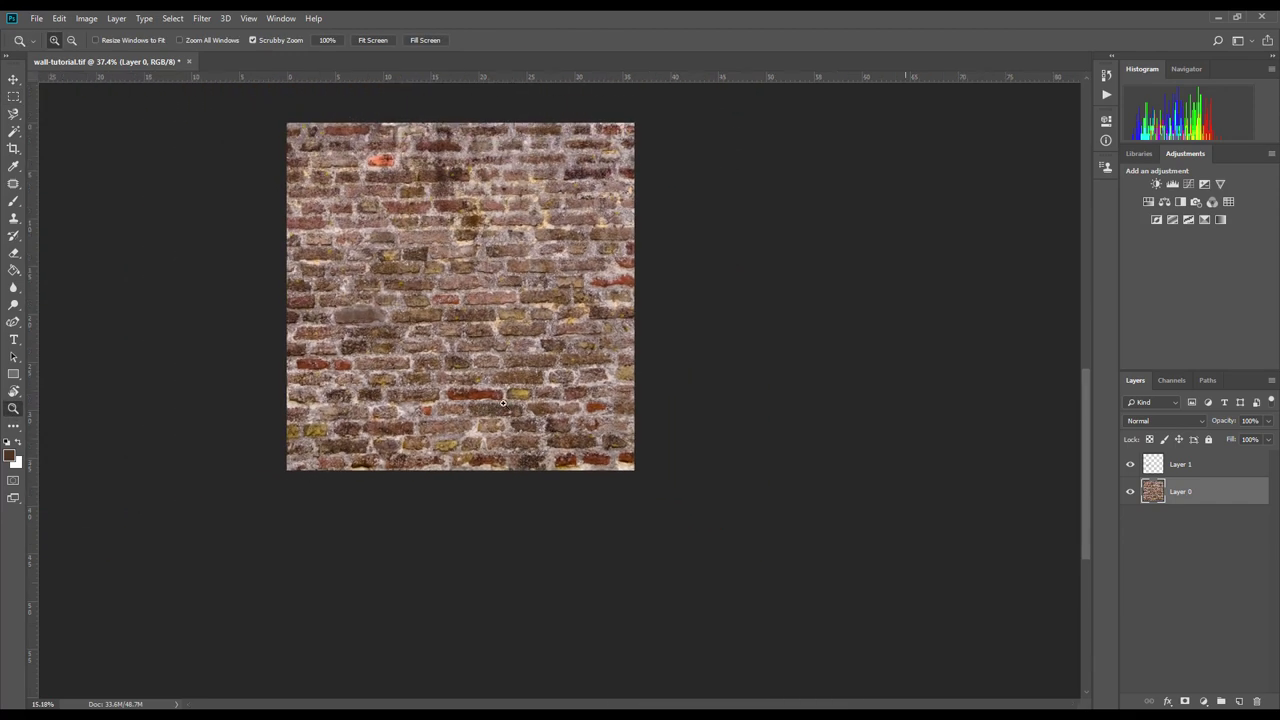
{"action": "left_click_drag", "start_coordinate": [487, 254], "coordinate": [453, 259]}
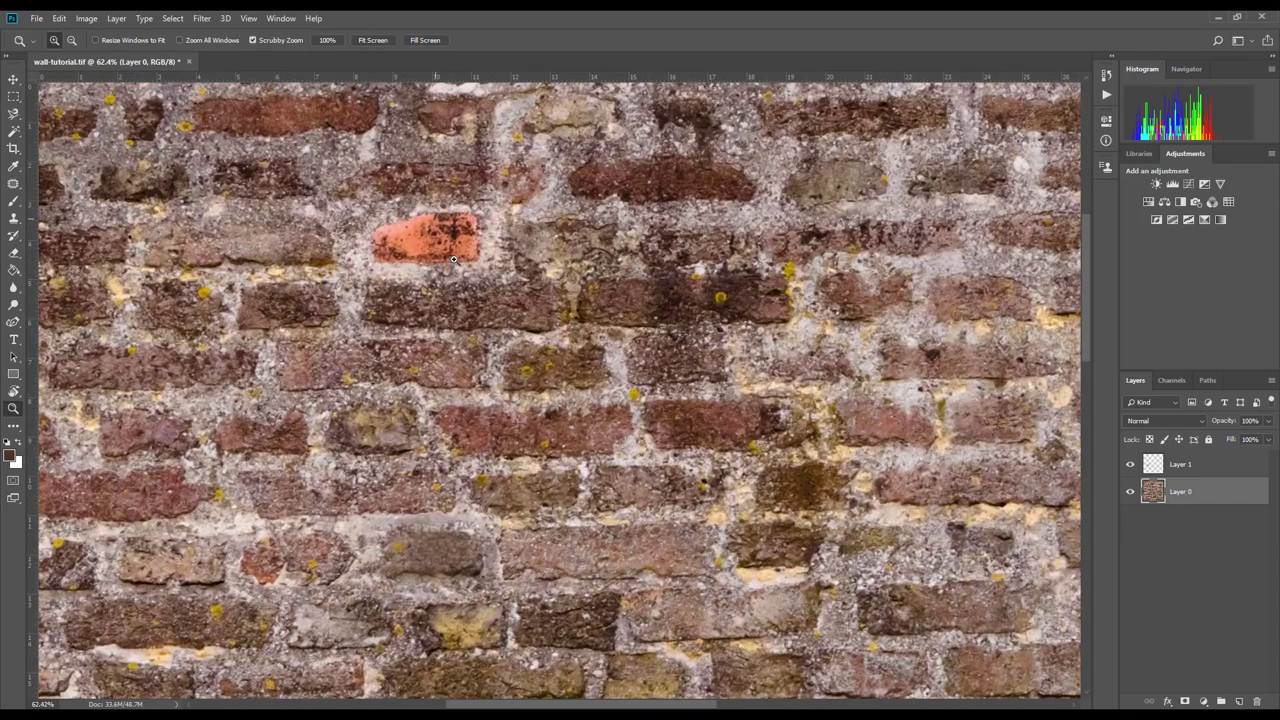
{"action": "left_click", "coordinate": [13, 183]}
{"action": "mouse_move", "coordinate": [420, 214]}
{"action": "left_mouse_down"}
{"action": "mouse_move", "coordinate": [364, 231]}
{"action": "mouse_move", "coordinate": [368, 265]}
{"action": "mouse_move", "coordinate": [406, 280]}
{"action": "mouse_move", "coordinate": [489, 265]}
{"action": "mouse_move", "coordinate": [499, 240]}
{"action": "mouse_move", "coordinate": [464, 203]}
{"action": "mouse_move", "coordinate": [419, 214]}
{"action": "left_mouse_up"}
{"action": "left_click", "coordinate": [416, 223]}
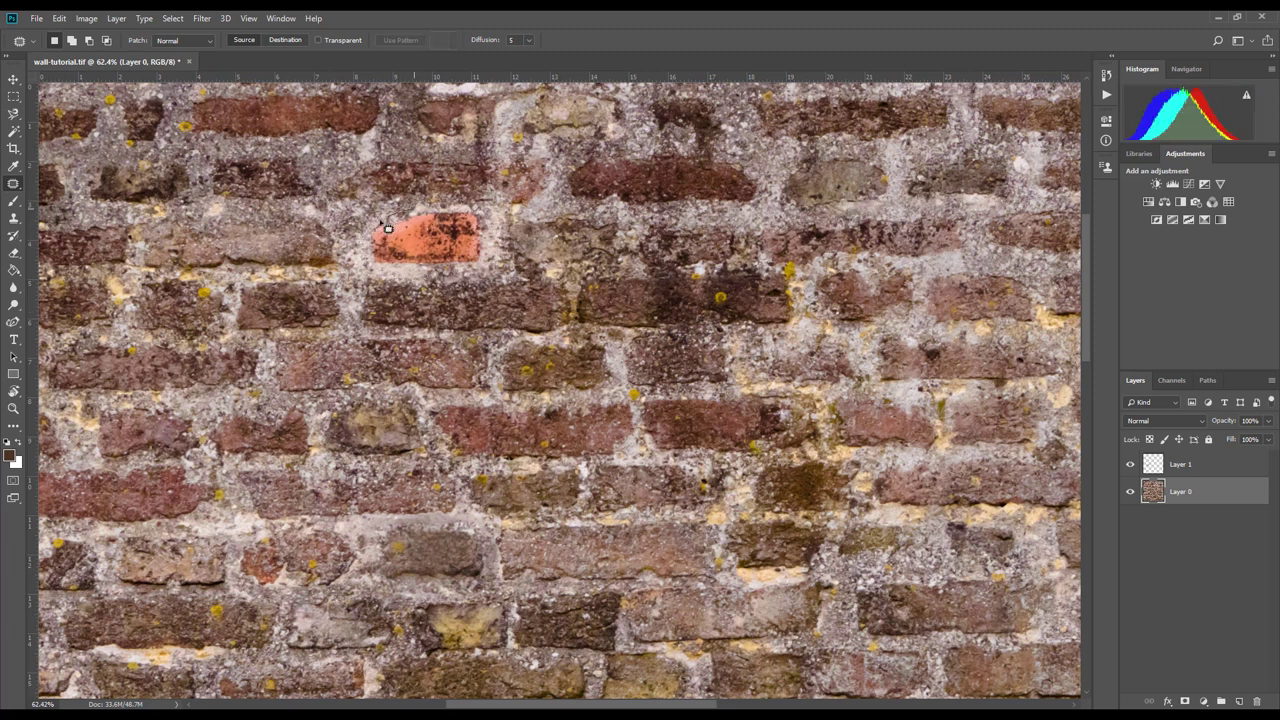
{"action": "left_click_drag", "start_coordinate": [470, 275], "coordinate": [493, 261]}
{"action": "left_click_drag", "start_coordinate": [421, 217], "coordinate": [421, 218]}
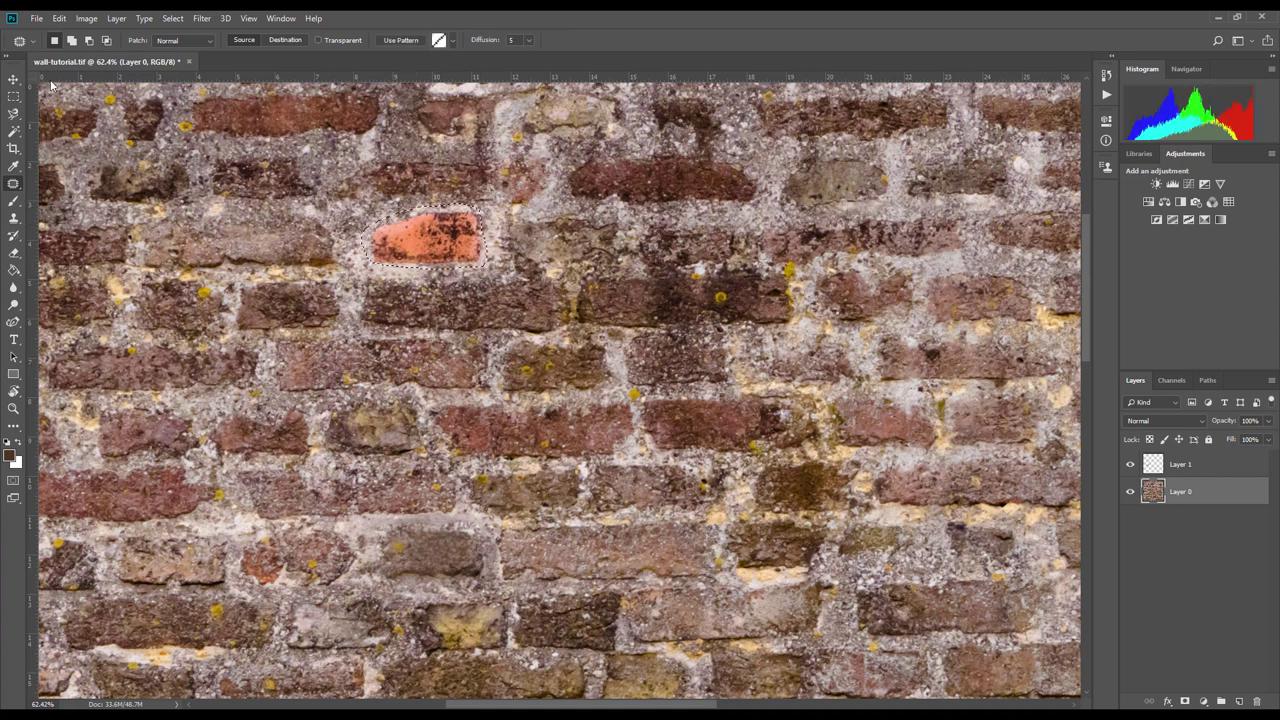
{"action": "left_click_drag", "start_coordinate": [445, 246], "coordinate": [272, 433]}
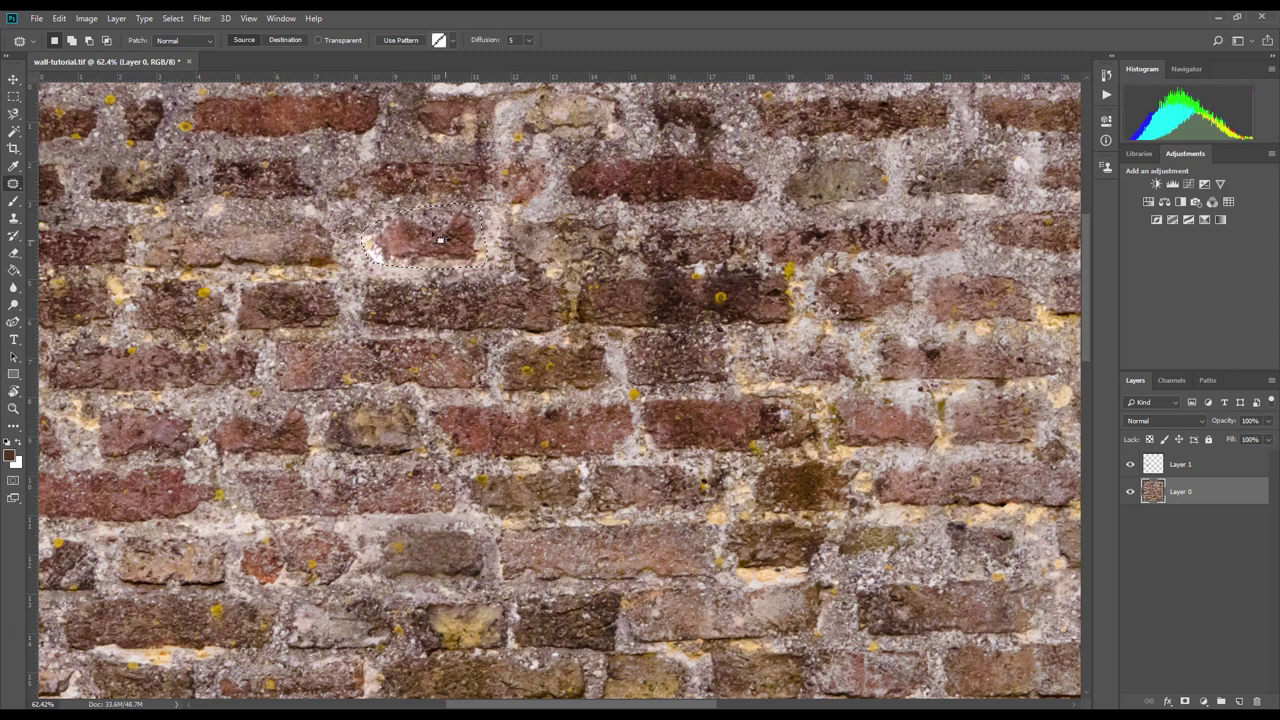
{"action": "key", "text": "ctrl+d"}
{"action": "left_click", "coordinate": [13, 96]}
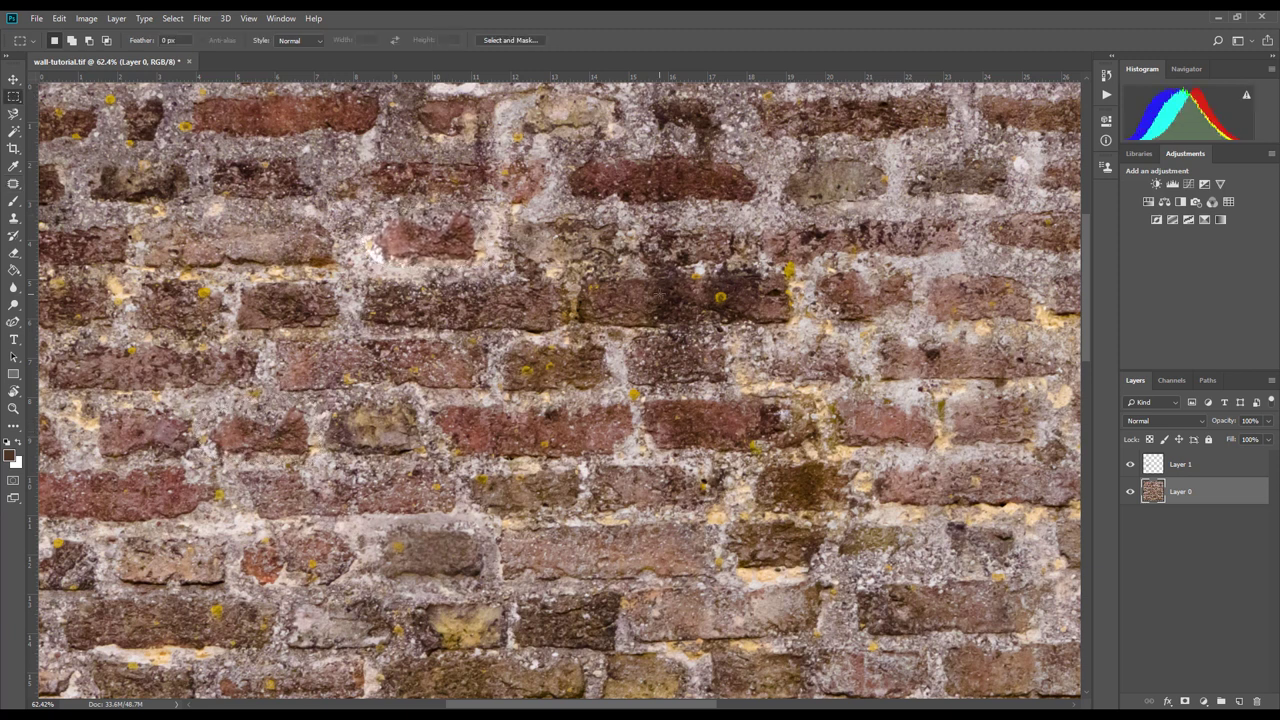
Step: On Layer 1, brush-darken the white speck among the central bricks, then zoom out
{"action": "left_click", "coordinate": [1162, 466]}
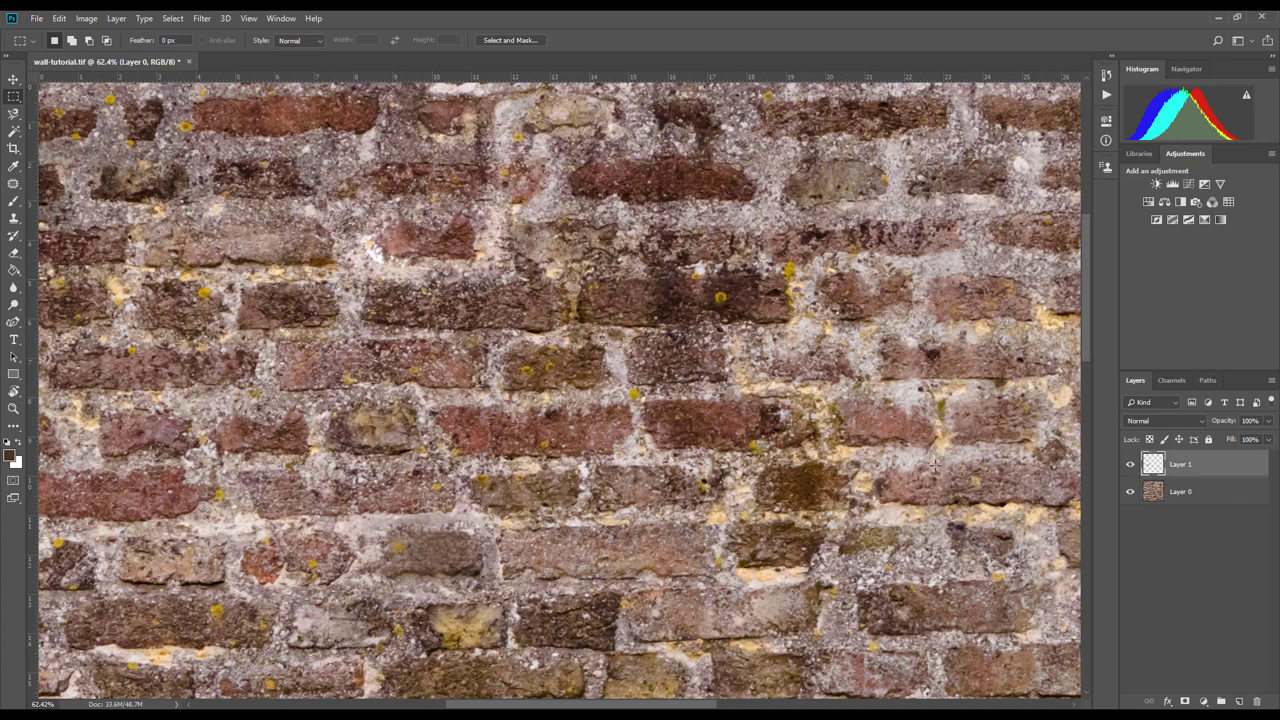
{"action": "left_click", "coordinate": [13, 201]}
{"action": "mouse_move", "coordinate": [390, 240]}
{"action": "left_mouse_down"}
{"action": "mouse_move", "coordinate": [470, 240]}
{"action": "mouse_move", "coordinate": [372, 258]}
{"action": "mouse_move", "coordinate": [440, 232]}
{"action": "left_mouse_up"}
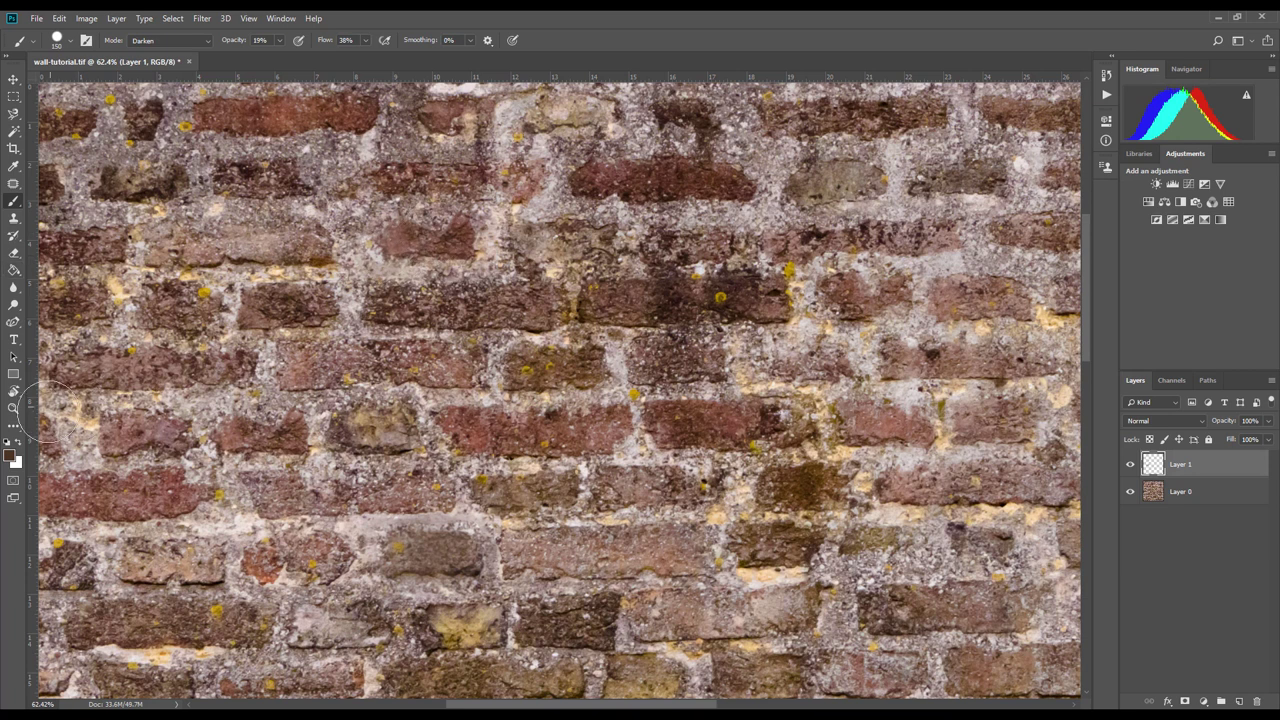
{"action": "left_click", "coordinate": [13, 408]}
{"action": "left_click_drag", "start_coordinate": [598, 418], "coordinate": [556, 416]}
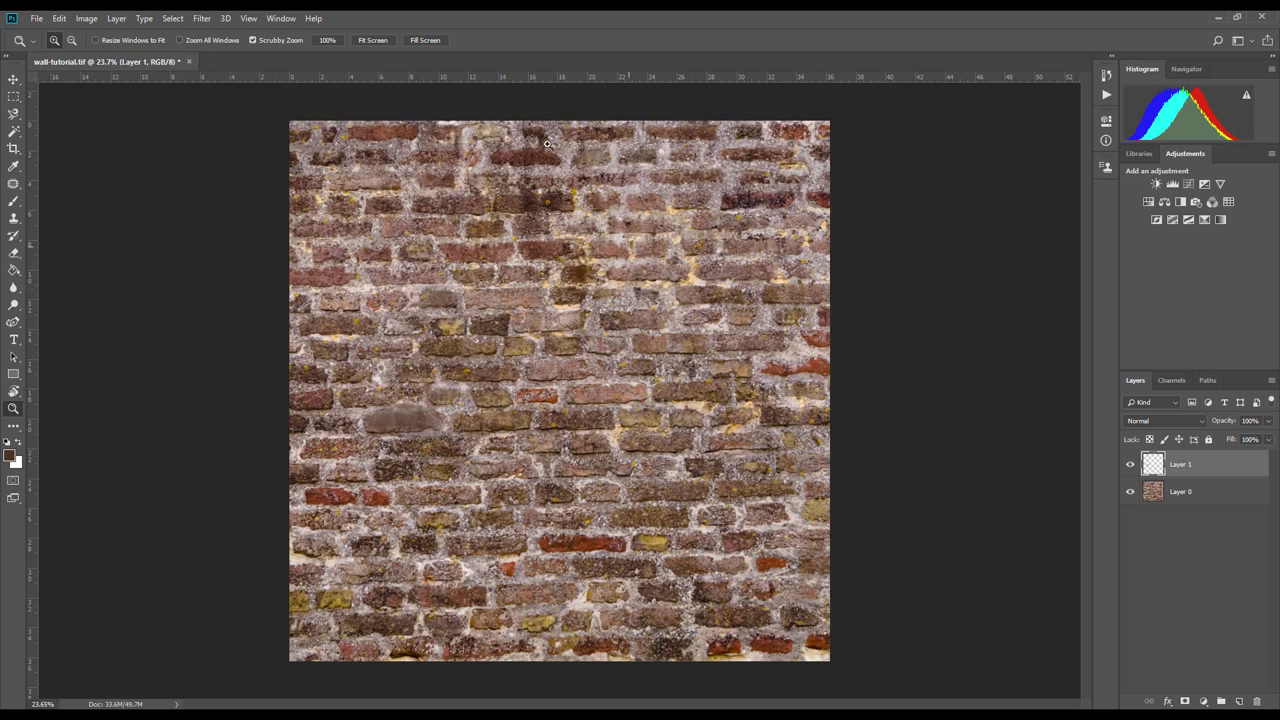
{"action": "left_click", "coordinate": [35, 19]}
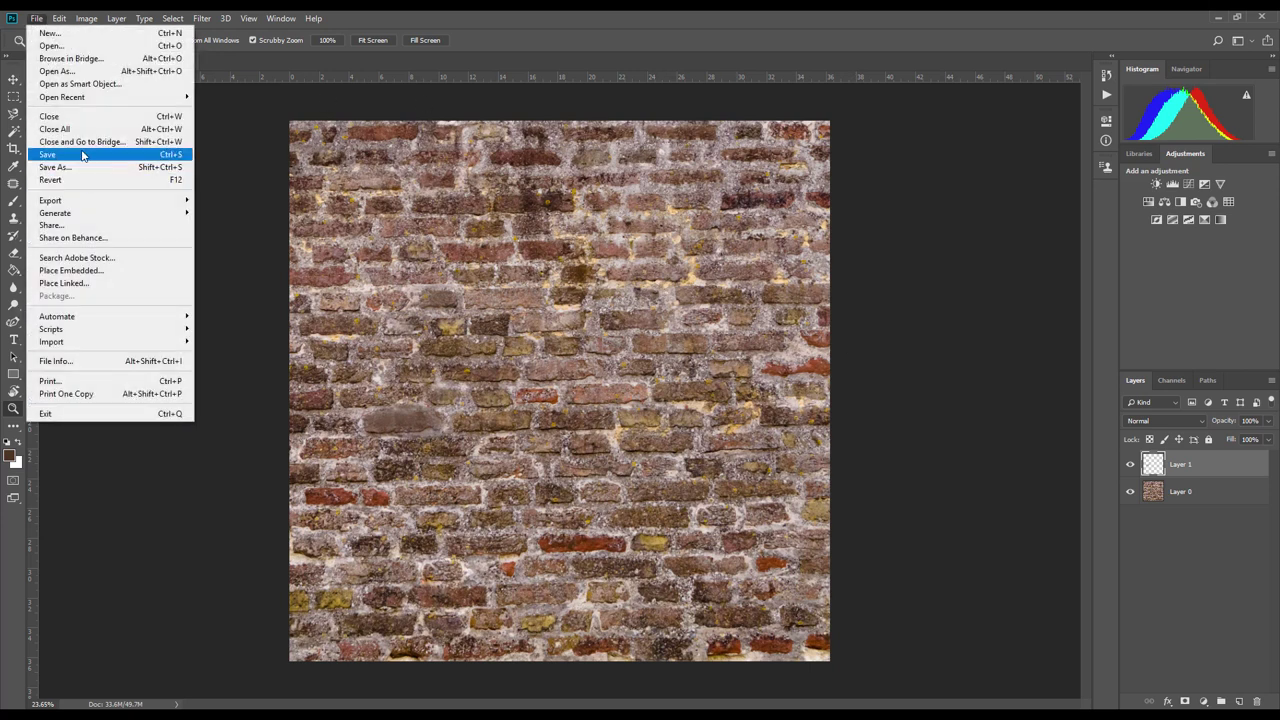
Step: Save the layered wall texture as TIFF, accepting the options and file-size warning
{"action": "left_click", "coordinate": [80, 156]}
{"action": "left_click", "coordinate": [800, 190]}
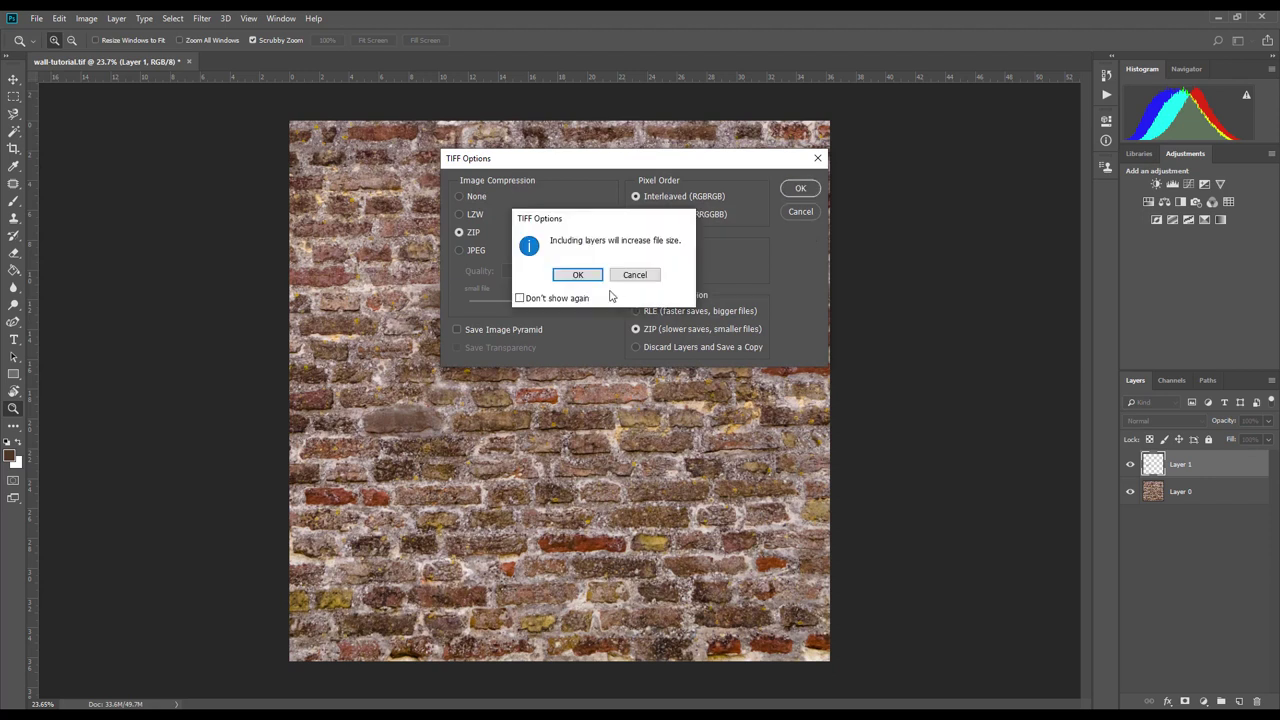
{"action": "left_click", "coordinate": [580, 275]}
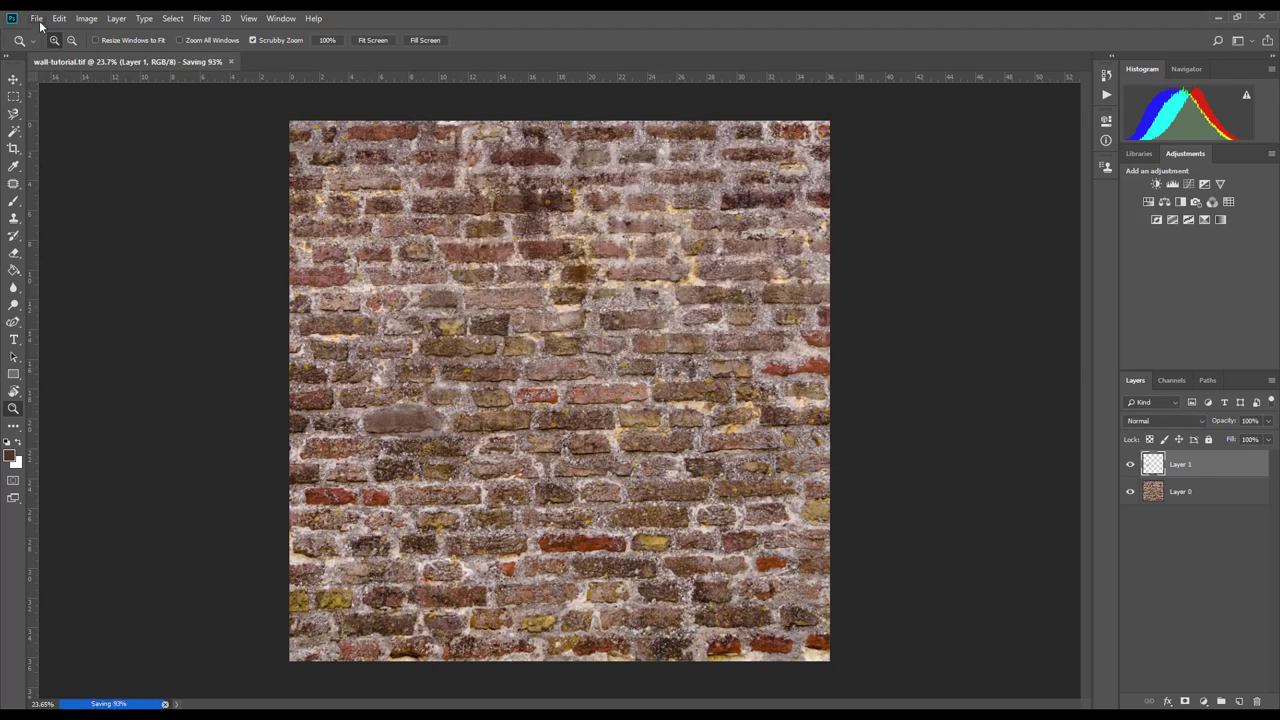
Step: Save a flattened copy over DSC02130.tif, replacing the existing file and discarding layers
{"action": "left_click", "coordinate": [38, 20]}
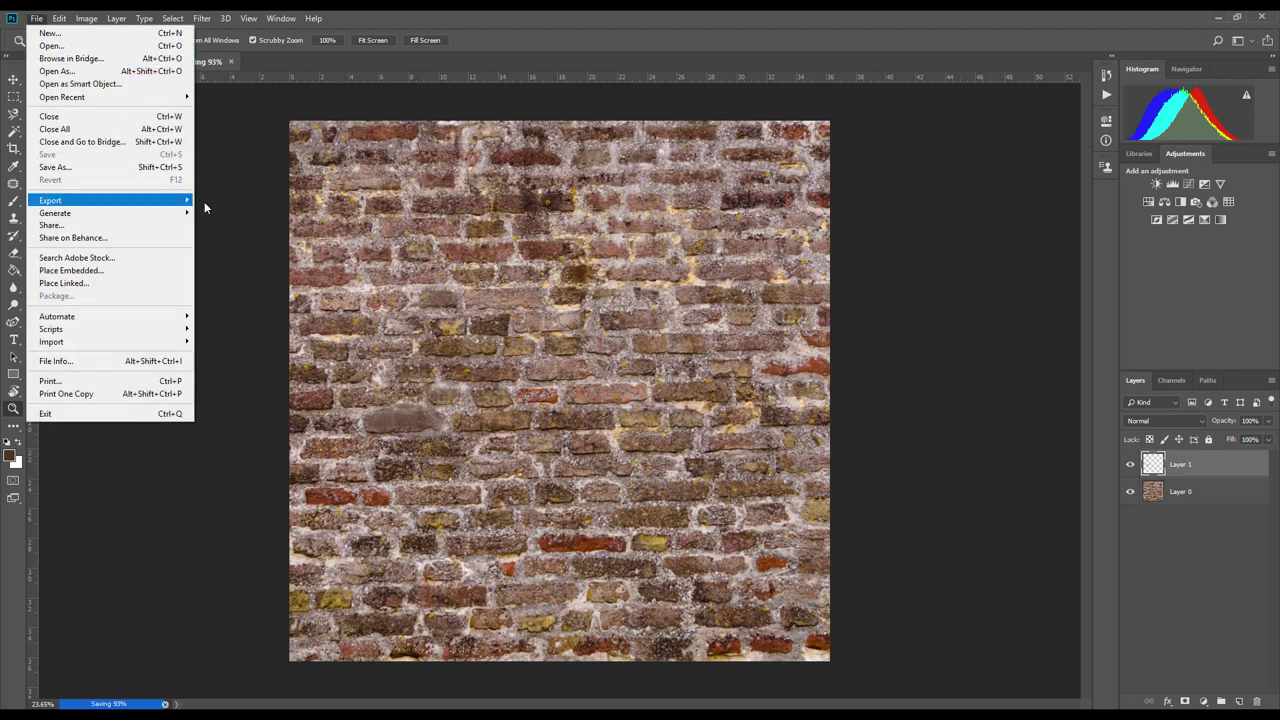
{"action": "left_click", "coordinate": [202, 154]}
{"action": "left_click", "coordinate": [36, 18]}
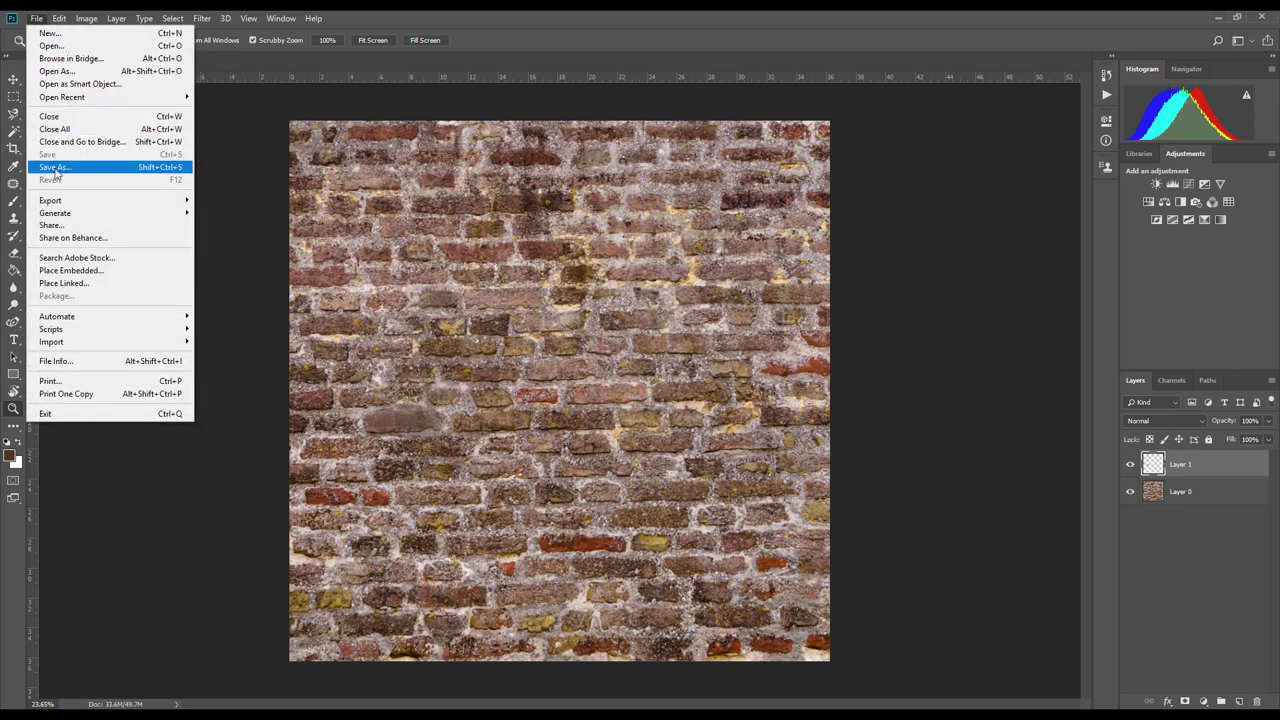
{"action": "left_click", "coordinate": [378, 172]}
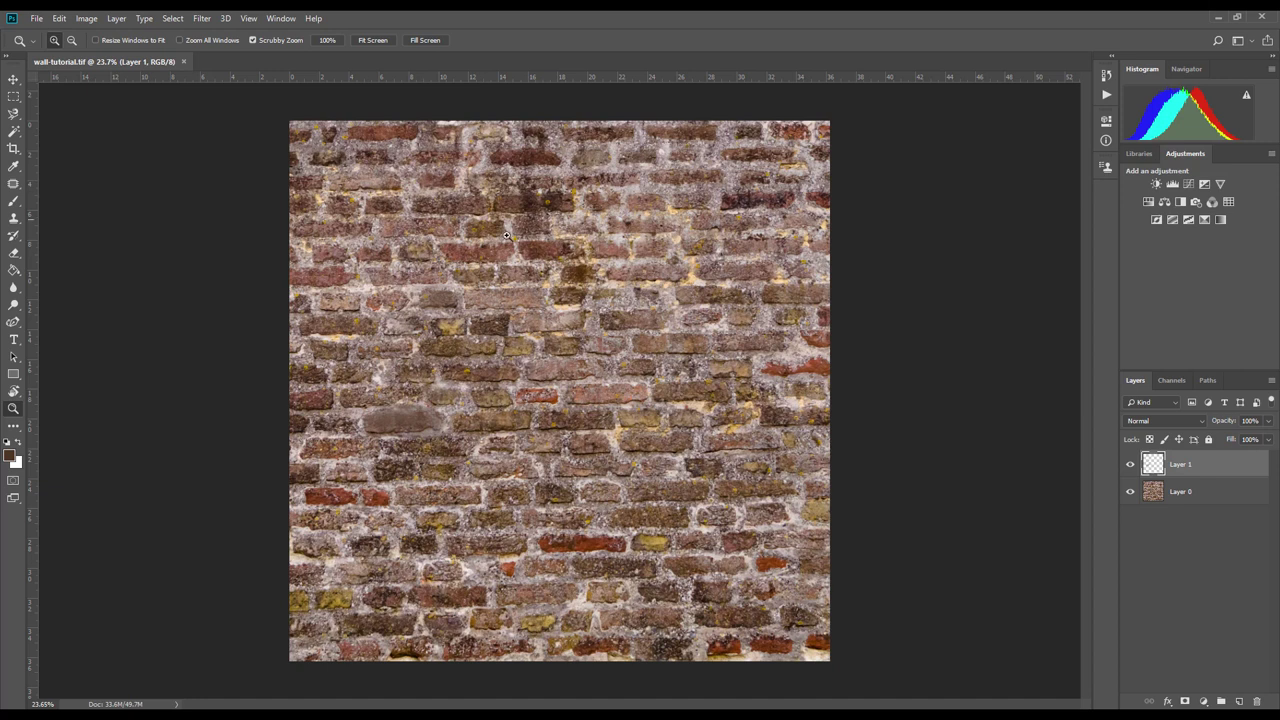
{"action": "left_click", "coordinate": [13, 201]}
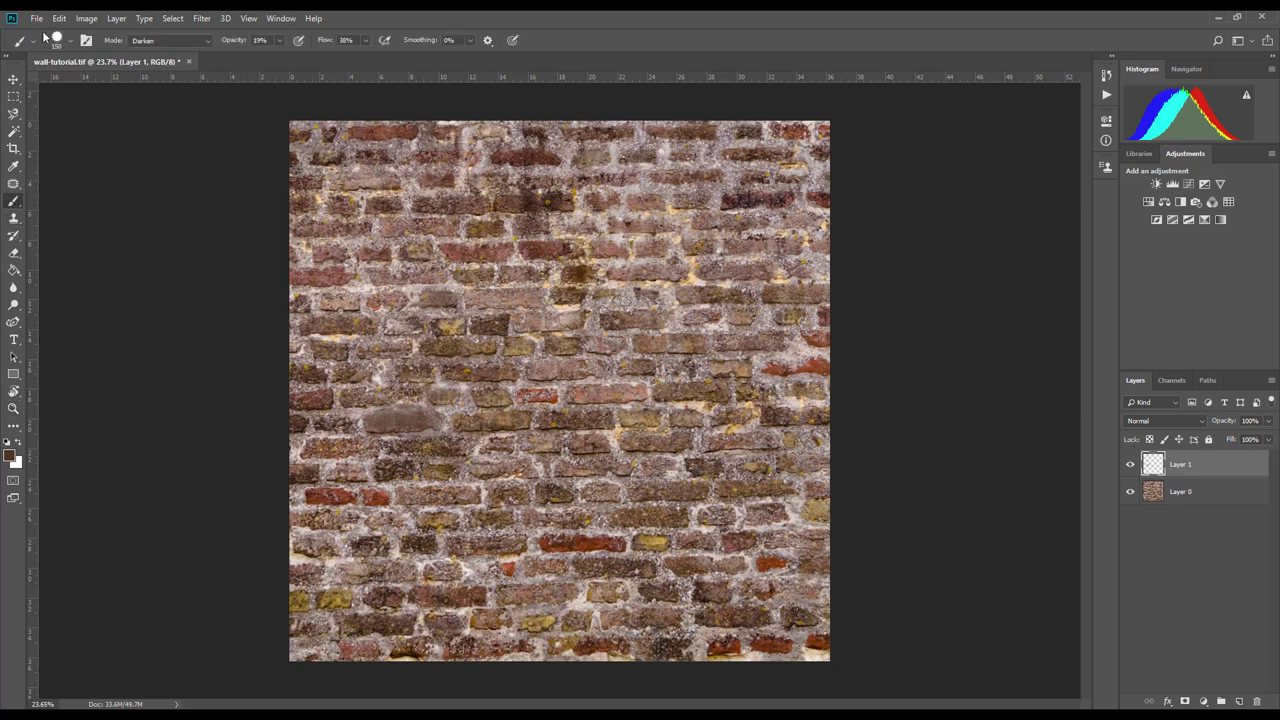
{"action": "left_click", "coordinate": [36, 18]}
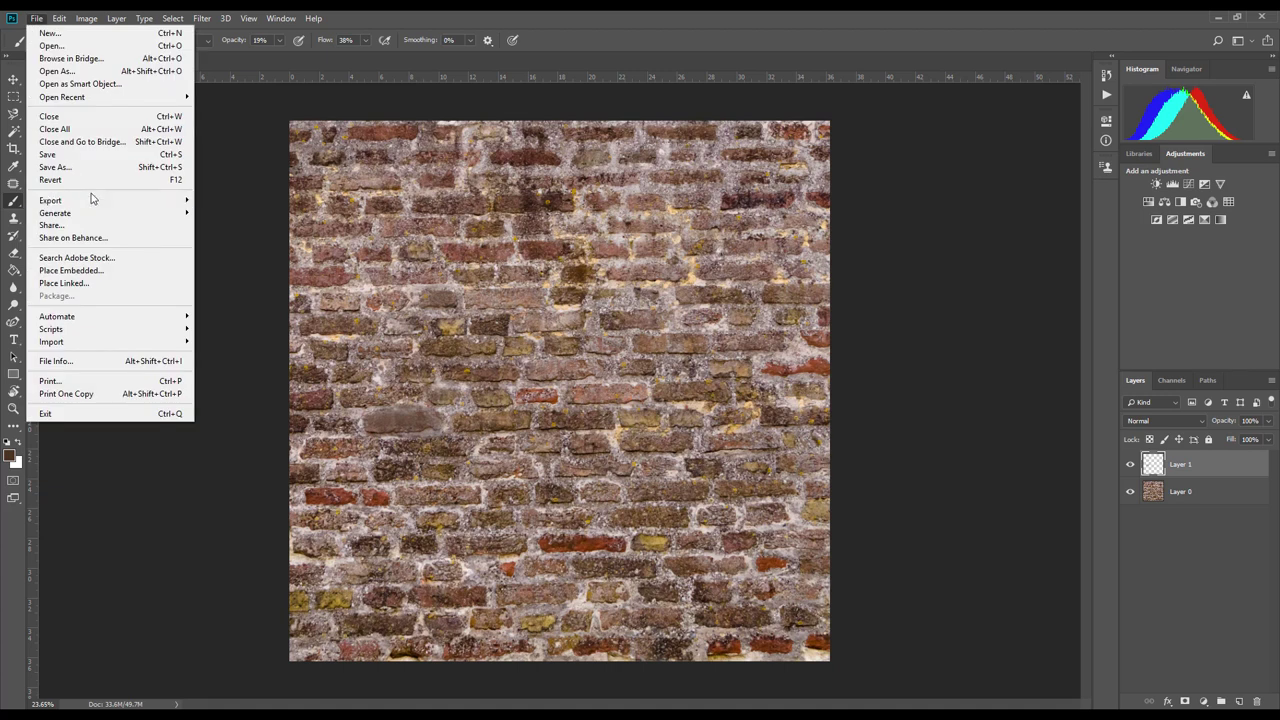
{"action": "left_click", "coordinate": [93, 168]}
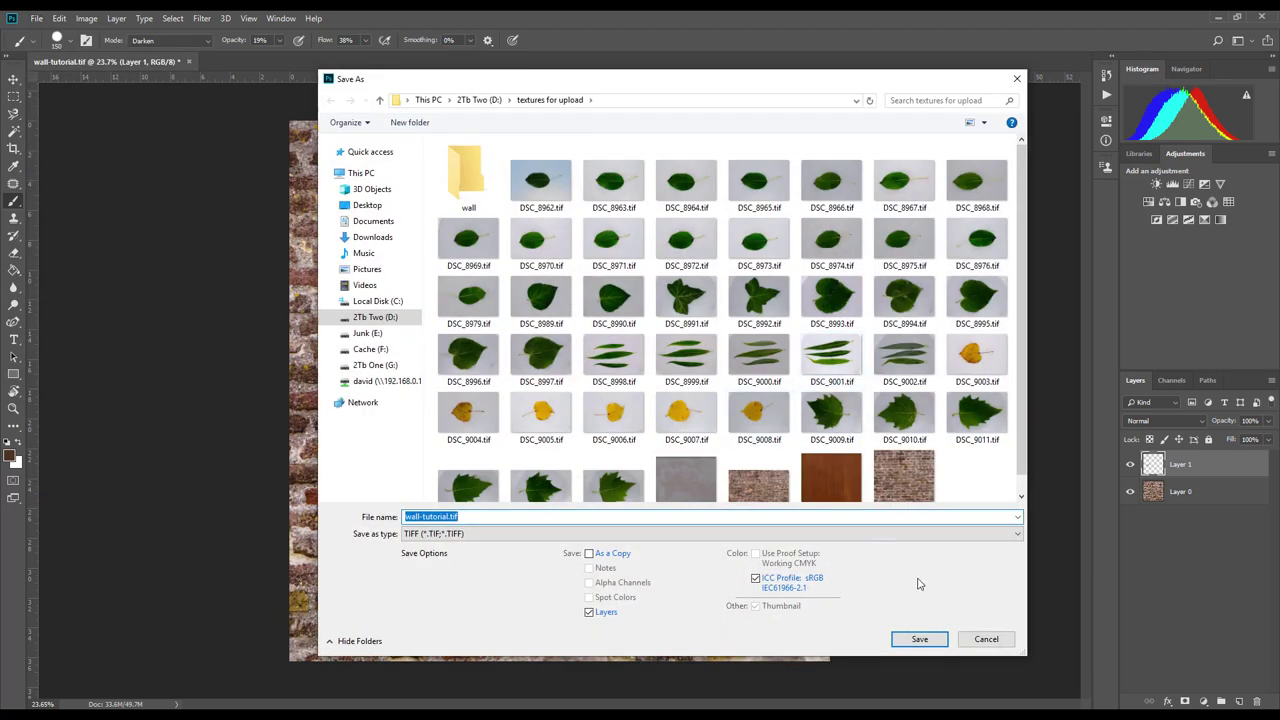
{"action": "left_click", "coordinate": [760, 478]}
{"action": "left_click", "coordinate": [922, 642]}
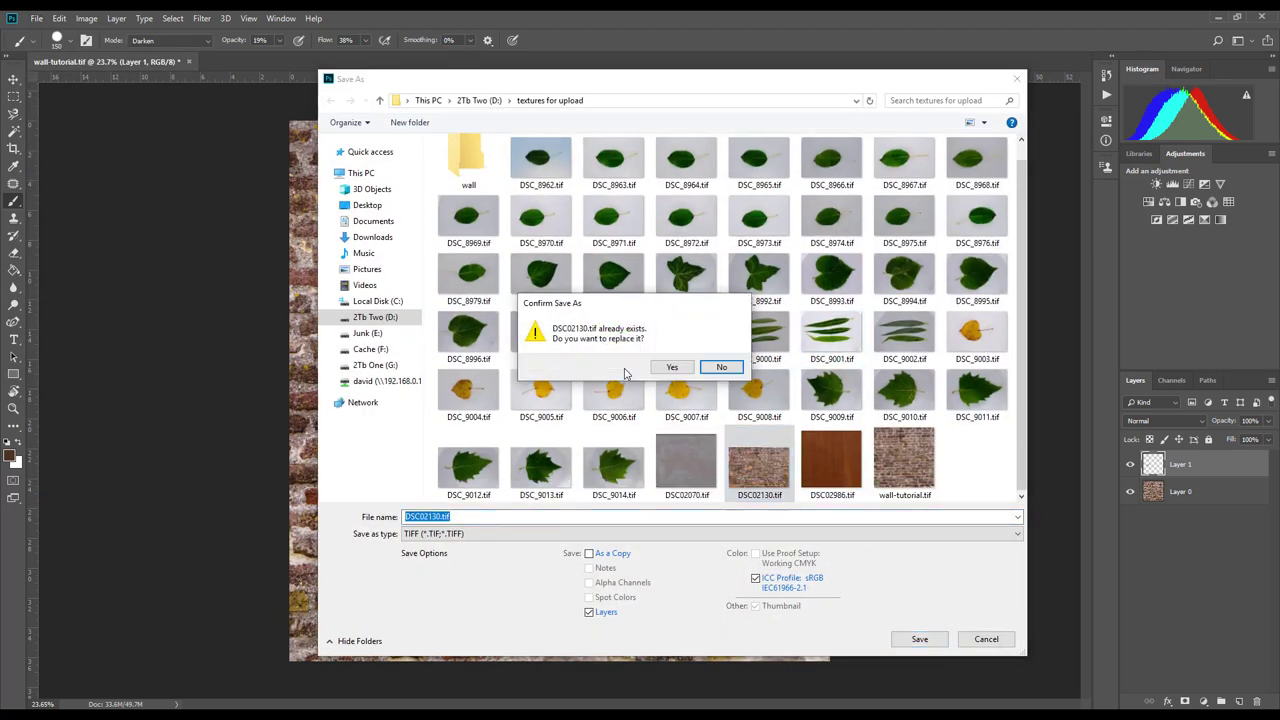
{"action": "left_click", "coordinate": [672, 367]}
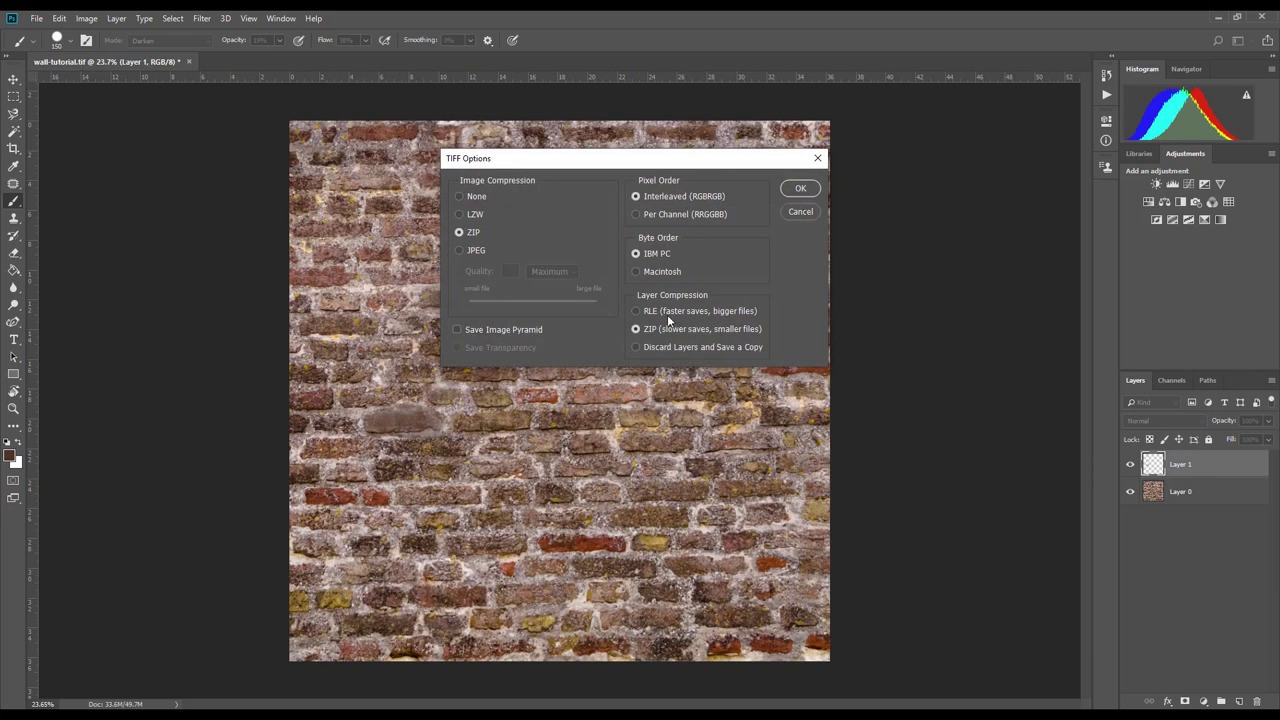
{"action": "left_click", "coordinate": [800, 188]}
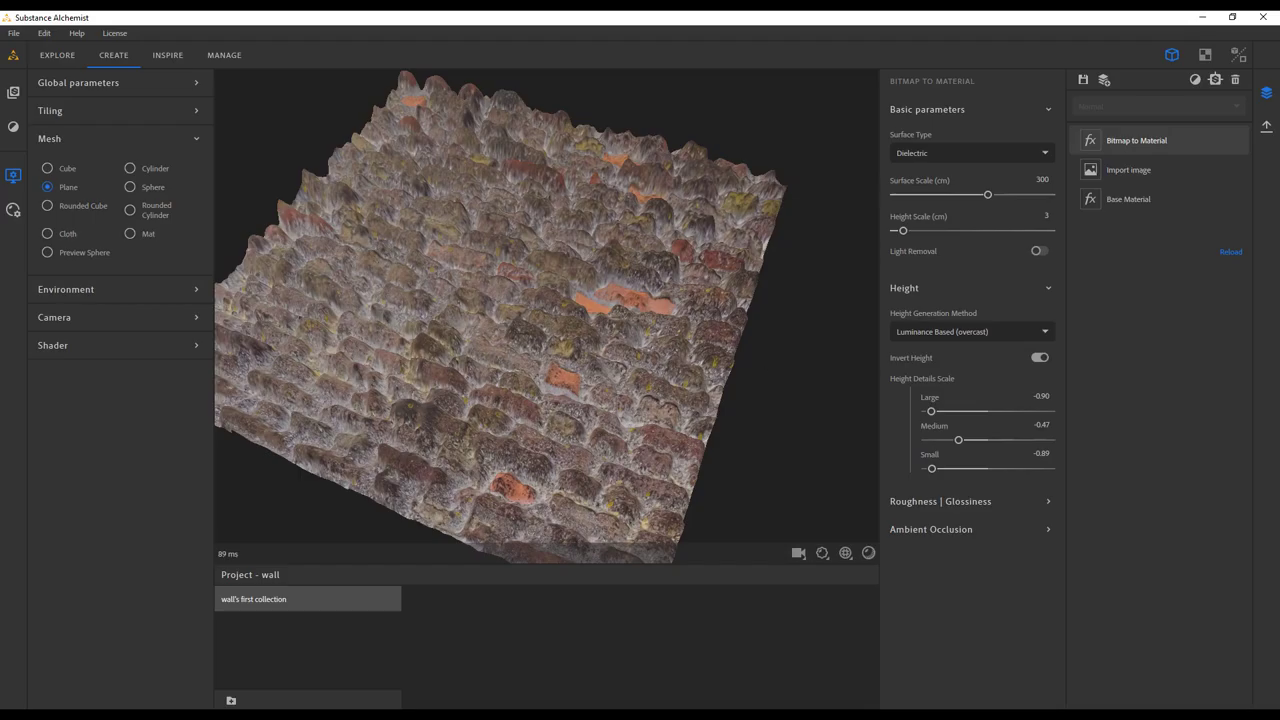
Step: Reload the retouched brick image, lower displacement amplitude to 0.12, and show the 2D maps
{"action": "left_click", "coordinate": [1230, 253]}
{"action": "left_click_drag", "start_coordinate": [611, 308], "coordinate": [731, 268]}
{"action": "left_click_drag", "start_coordinate": [674, 382], "coordinate": [494, 367]}
{"action": "left_click", "coordinate": [821, 553]}
{"action": "left_click_drag", "start_coordinate": [746, 494], "coordinate": [658, 503]}
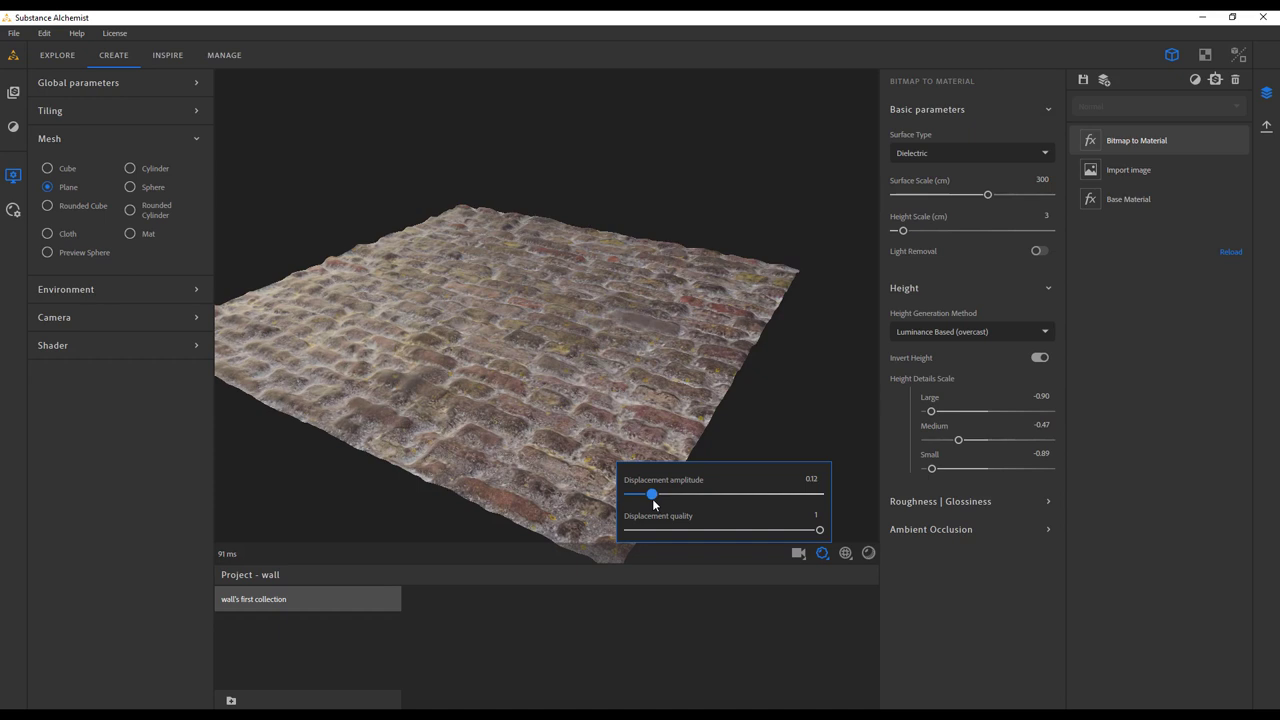
{"action": "left_click_drag", "start_coordinate": [528, 434], "coordinate": [760, 400]}
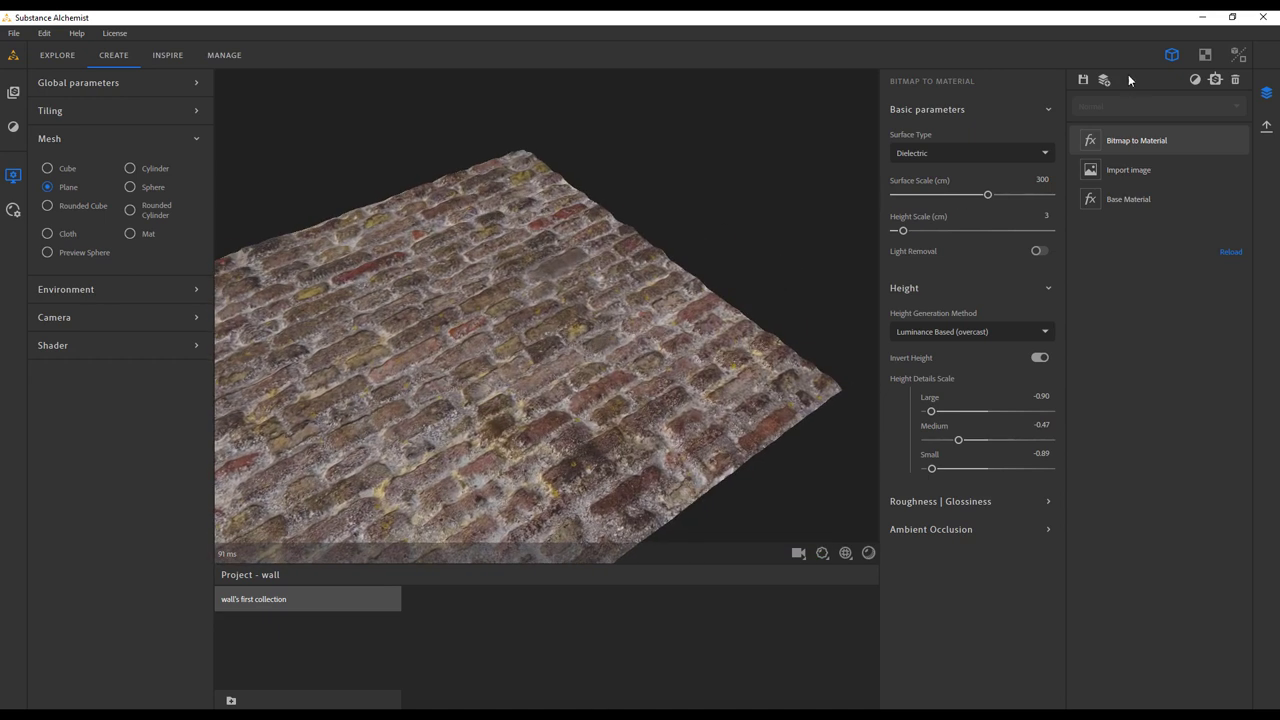
{"action": "left_click", "coordinate": [1205, 54]}
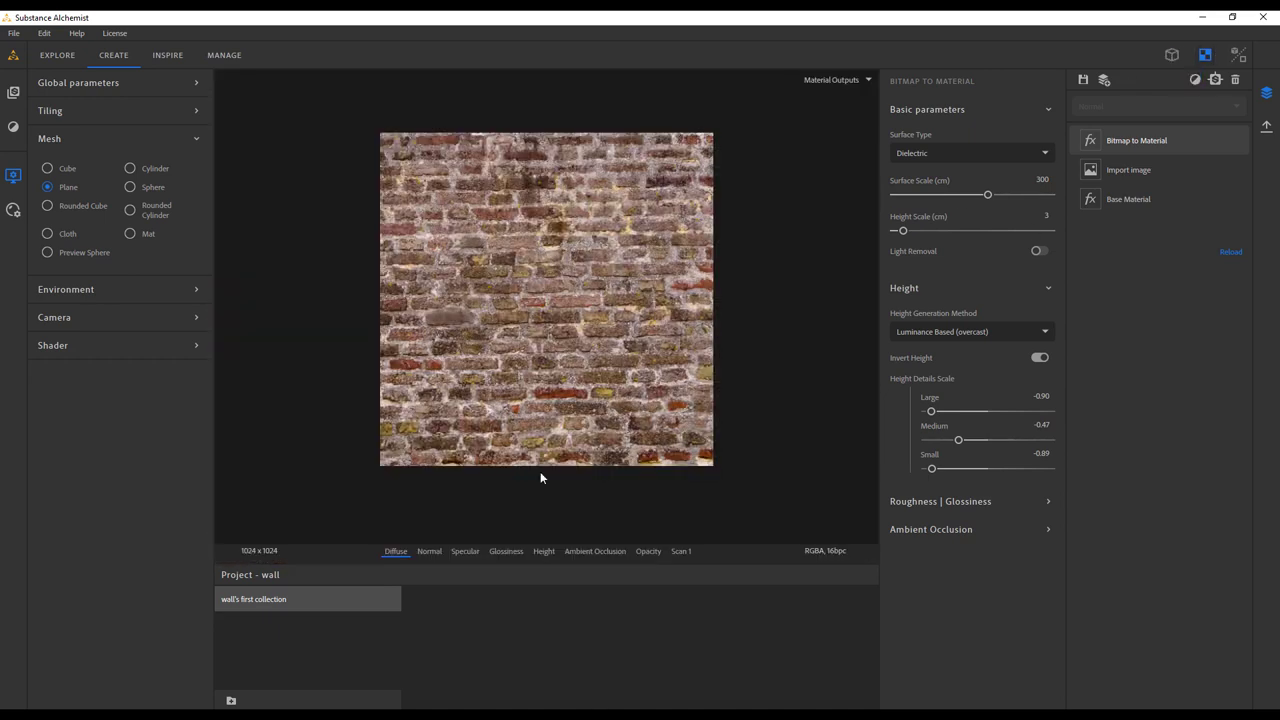
Step: Show the Height map alone after checking the Normal map, and open the Filters list
{"action": "left_click", "coordinate": [544, 551]}
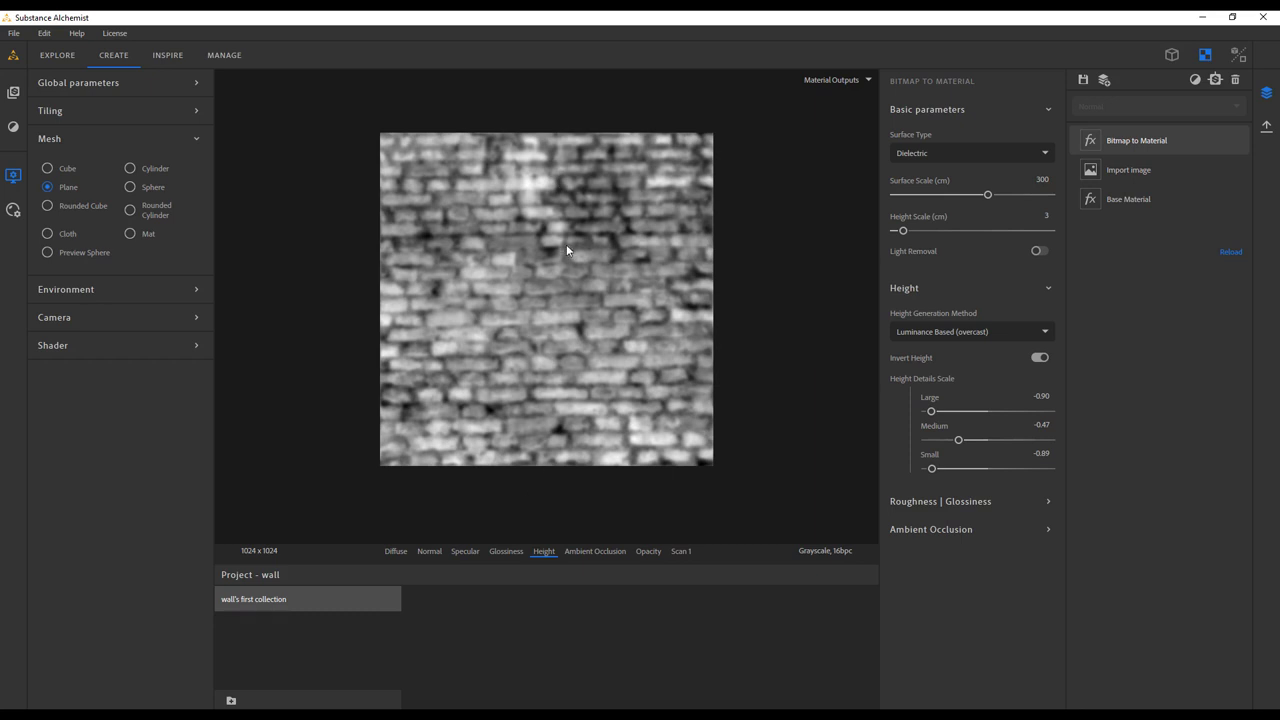
{"action": "scroll", "coordinate": [567, 299], "scroll_direction": "up", "scroll_amount": 2}
{"action": "scroll", "coordinate": [577, 289], "scroll_direction": "down", "scroll_amount": 2}
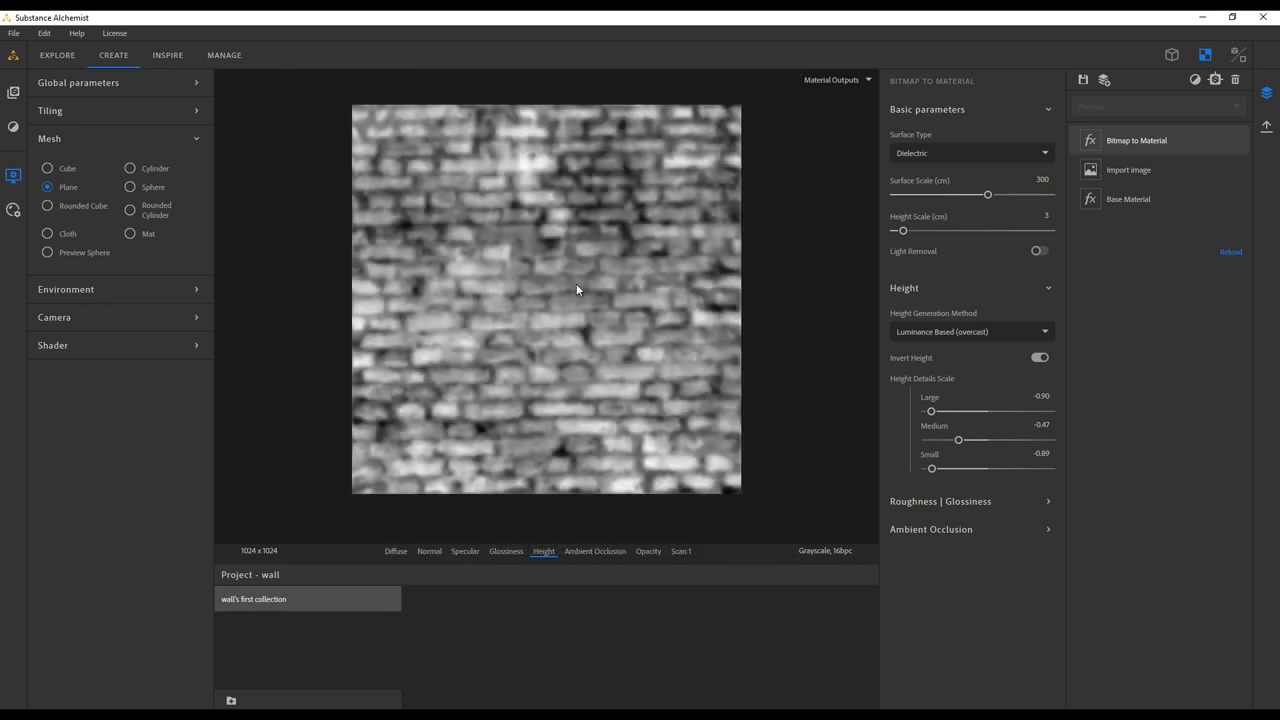
{"action": "left_click", "coordinate": [430, 551]}
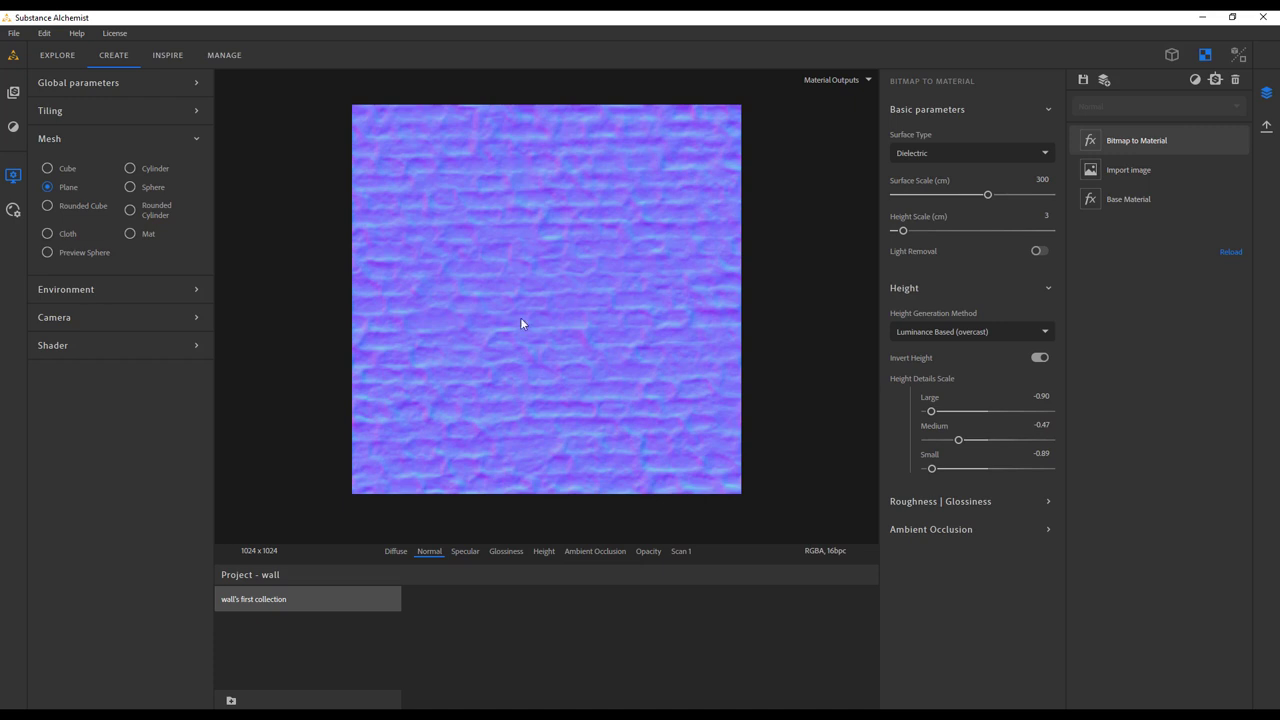
{"action": "left_click", "coordinate": [542, 551]}
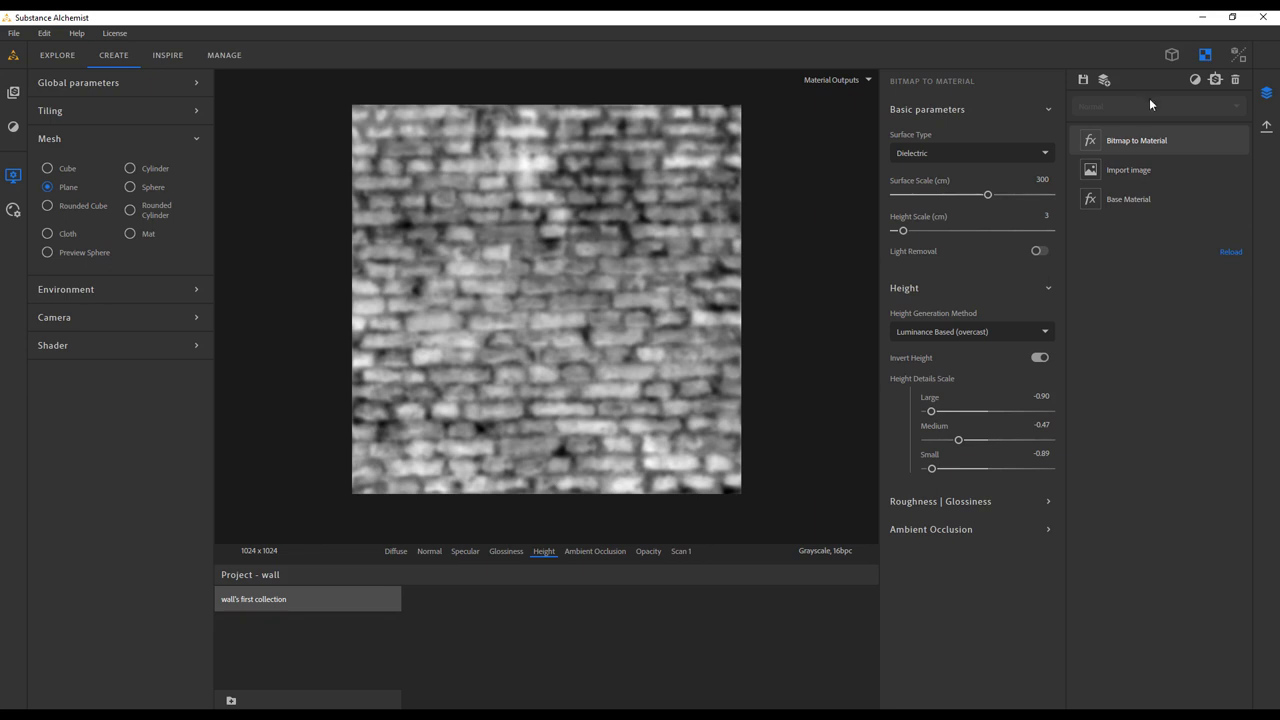
{"action": "left_click", "coordinate": [1200, 77]}
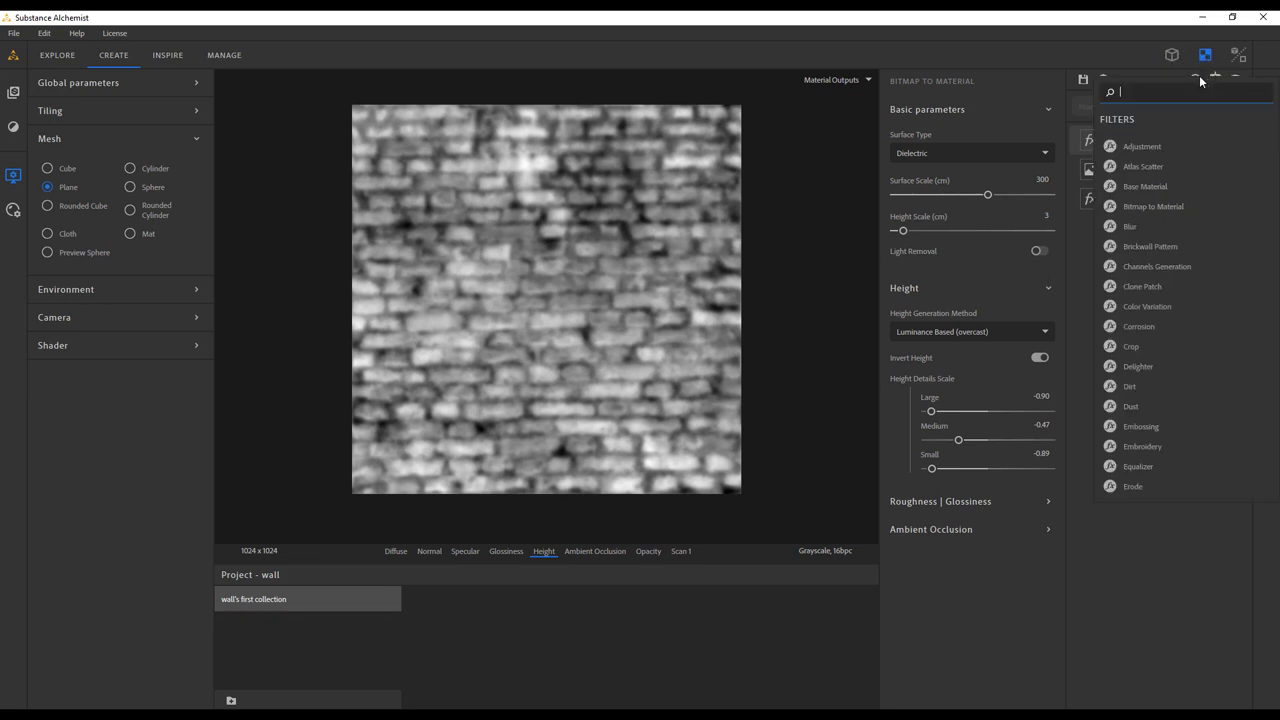
Step: Add an Adjustment filter and tune its height Smooth Detail Elevation and Detail Balance (toward 32)
{"action": "left_click", "coordinate": [1166, 143]}
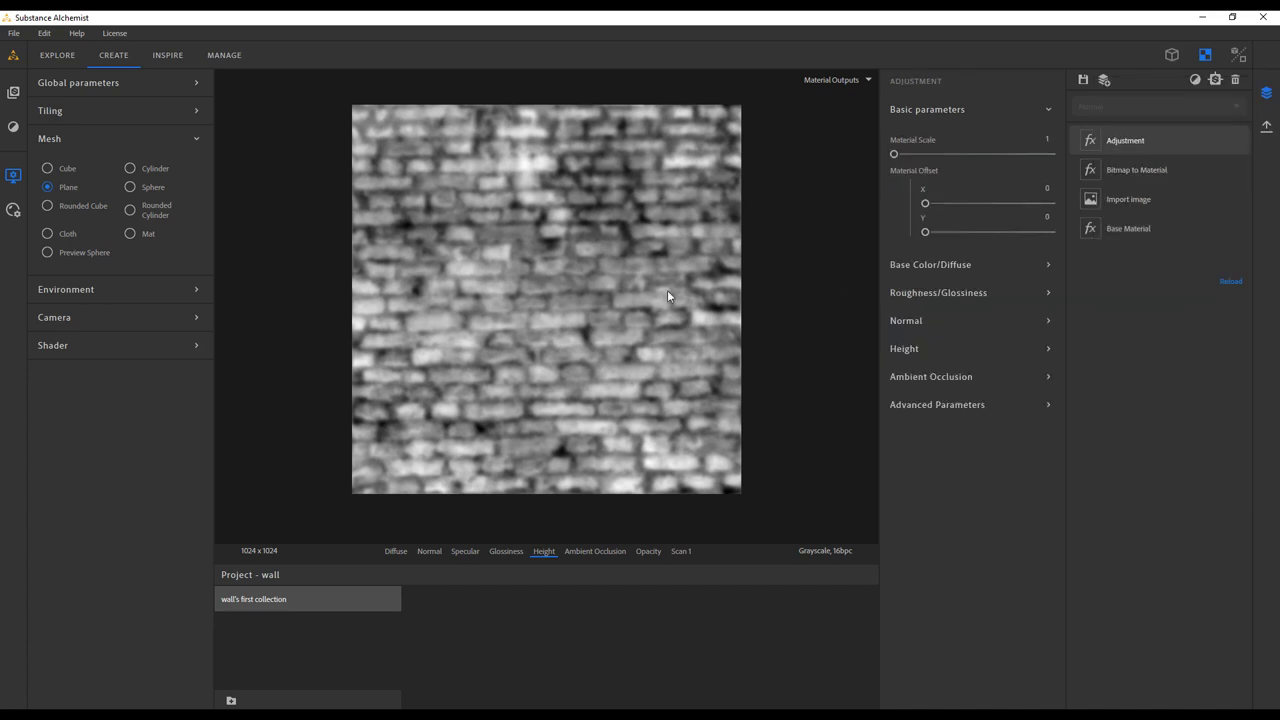
{"action": "left_click", "coordinate": [910, 348]}
{"action": "left_click_drag", "start_coordinate": [977, 397], "coordinate": [1010, 395]}
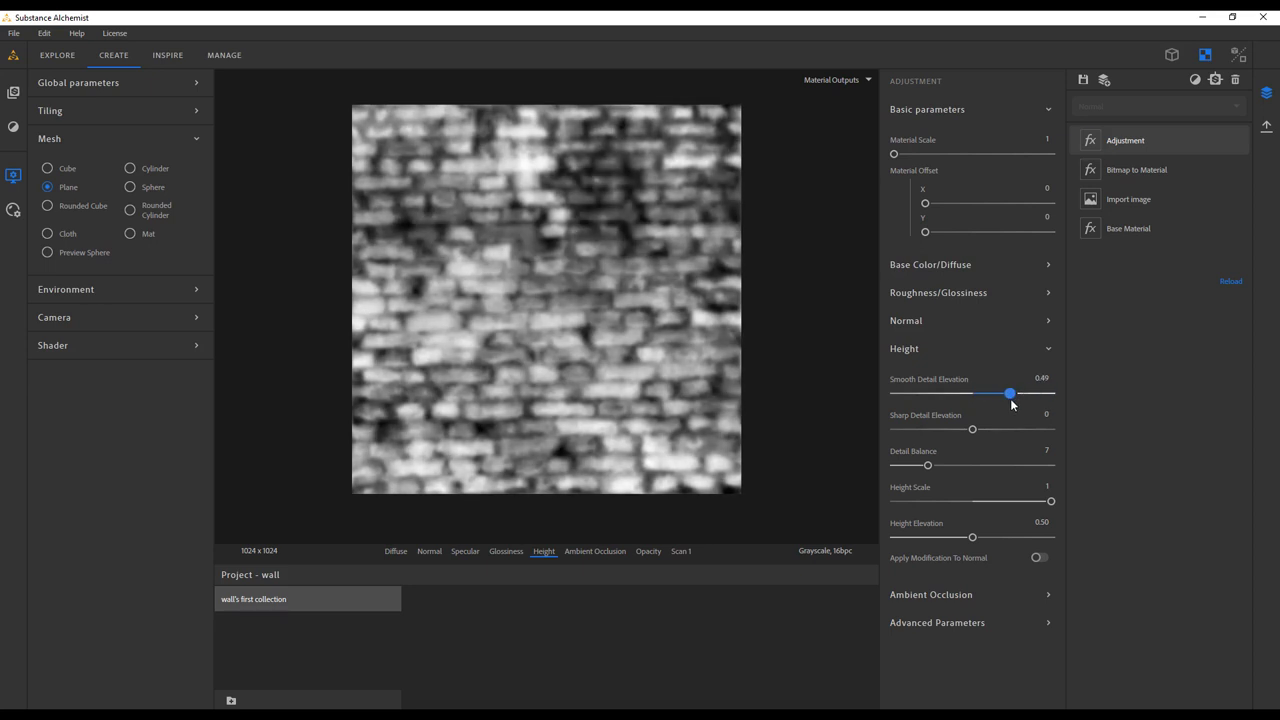
{"action": "left_click_drag", "start_coordinate": [928, 465], "coordinate": [1057, 467]}
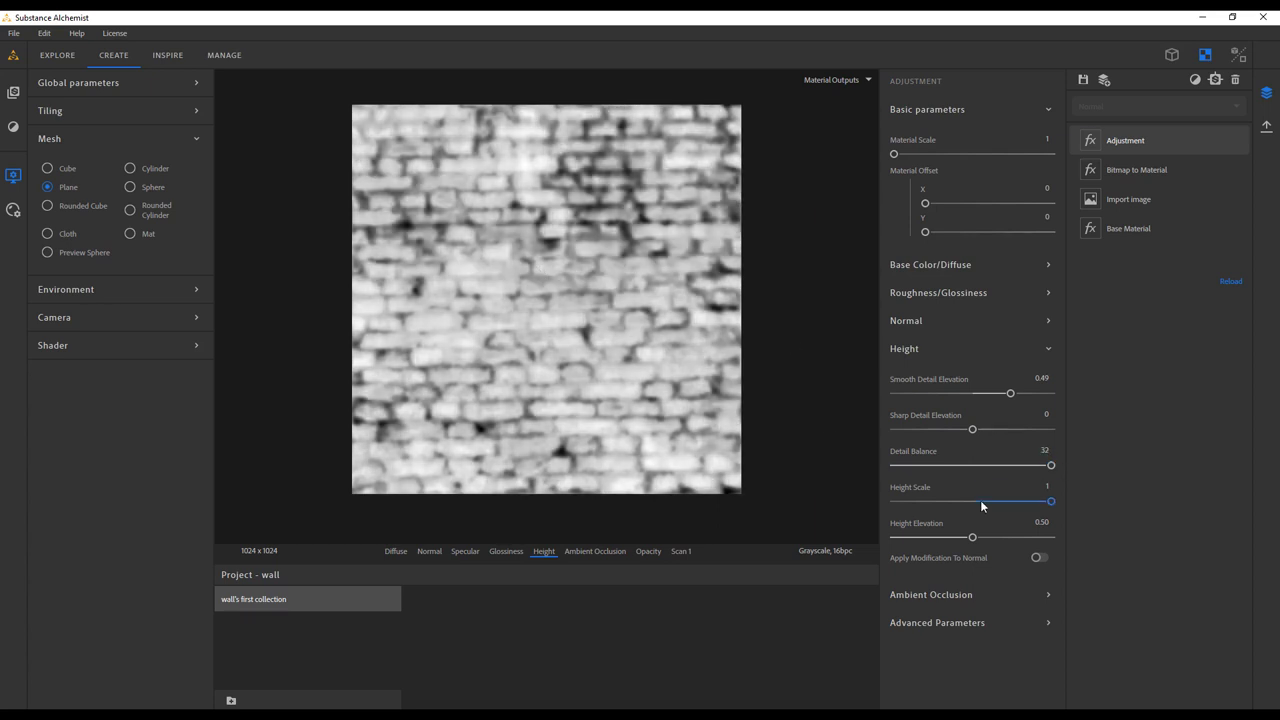
{"action": "mouse_move", "coordinate": [973, 537]}
{"action": "left_mouse_down"}
{"action": "mouse_move", "coordinate": [903, 542]}
{"action": "mouse_move", "coordinate": [994, 546]}
{"action": "left_mouse_up"}
{"action": "mouse_move", "coordinate": [1012, 393]}
{"action": "left_mouse_down"}
{"action": "mouse_move", "coordinate": [1037, 394]}
{"action": "mouse_move", "coordinate": [1027, 398]}
{"action": "left_mouse_up"}
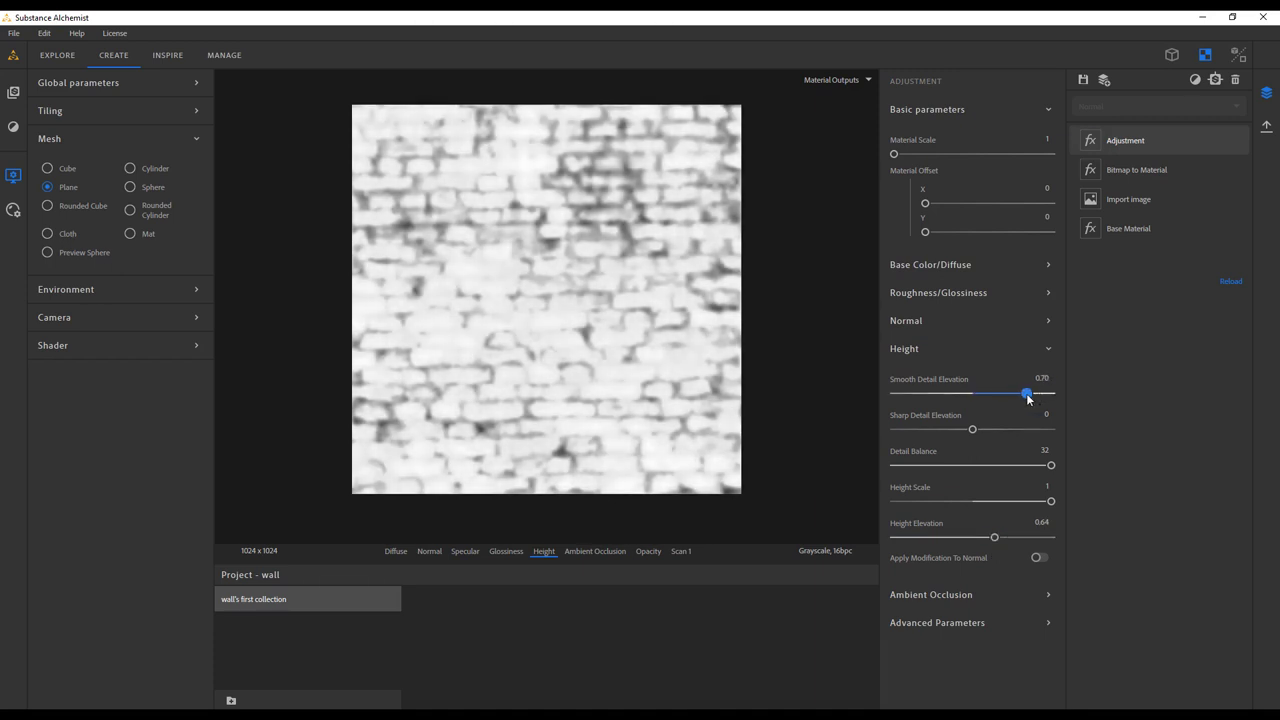
{"action": "left_click_drag", "start_coordinate": [968, 429], "coordinate": [1042, 476]}
{"action": "mouse_move", "coordinate": [992, 537]}
{"action": "left_mouse_down"}
{"action": "mouse_move", "coordinate": [1040, 539]}
{"action": "mouse_move", "coordinate": [970, 547]}
{"action": "mouse_move", "coordinate": [988, 537]}
{"action": "left_mouse_up"}
Step: Test height scale and detail balance extremes, ending at Smooth Detail Elevation 0.72, Height Scale 0.98
{"action": "scroll", "coordinate": [619, 280], "scroll_direction": "up", "scroll_amount": 5}
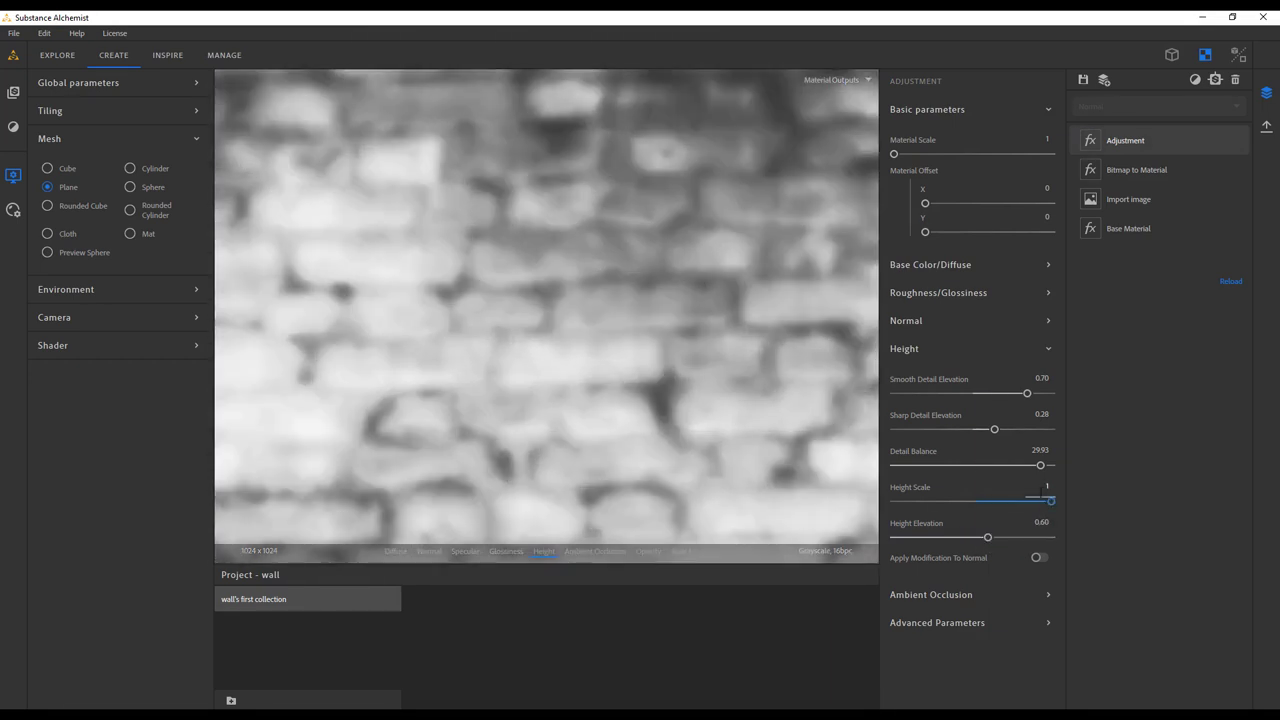
{"action": "left_click_drag", "start_coordinate": [1049, 499], "coordinate": [983, 501]}
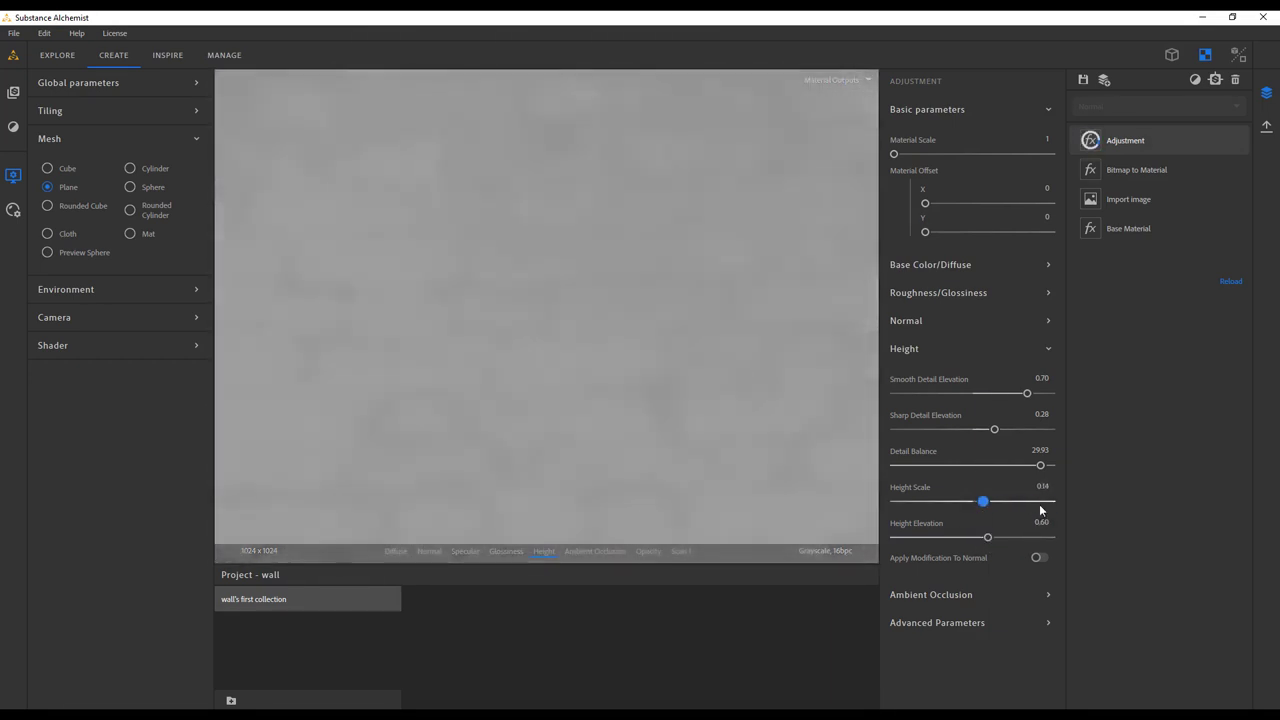
{"action": "left_click", "coordinate": [1049, 501]}
{"action": "left_click", "coordinate": [1049, 466]}
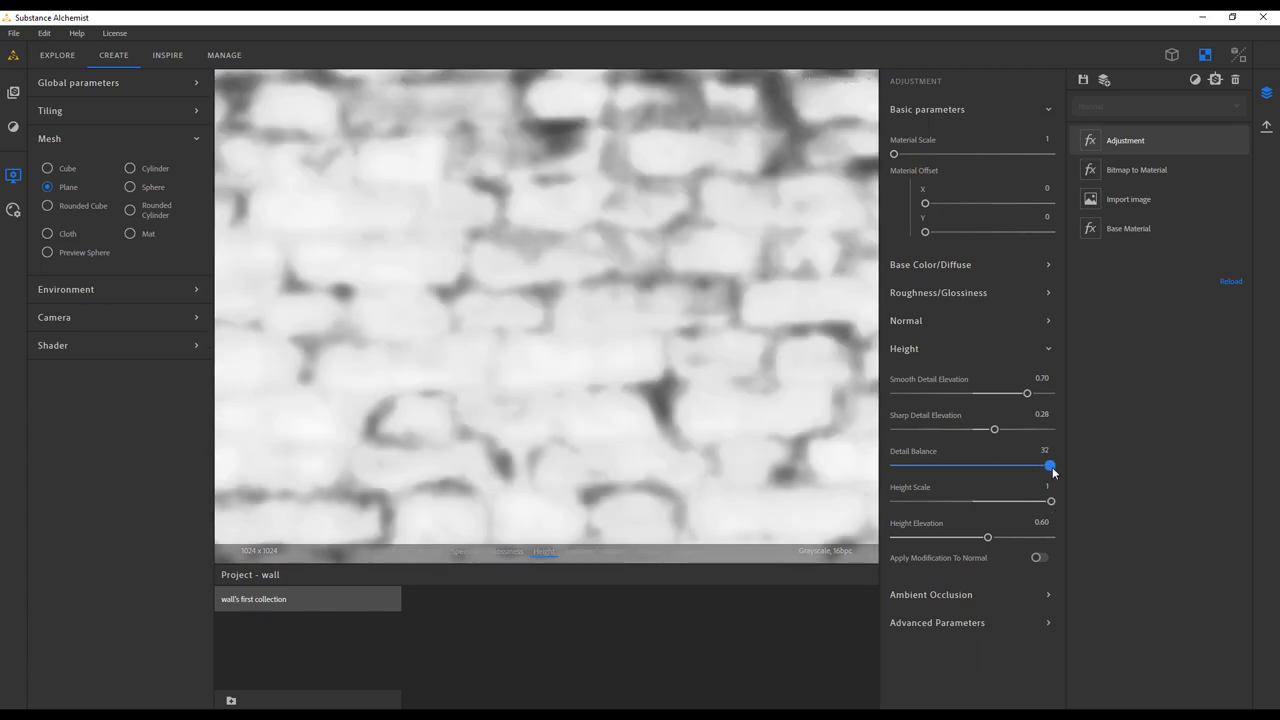
{"action": "scroll", "coordinate": [654, 370], "scroll_direction": "down", "scroll_amount": 5}
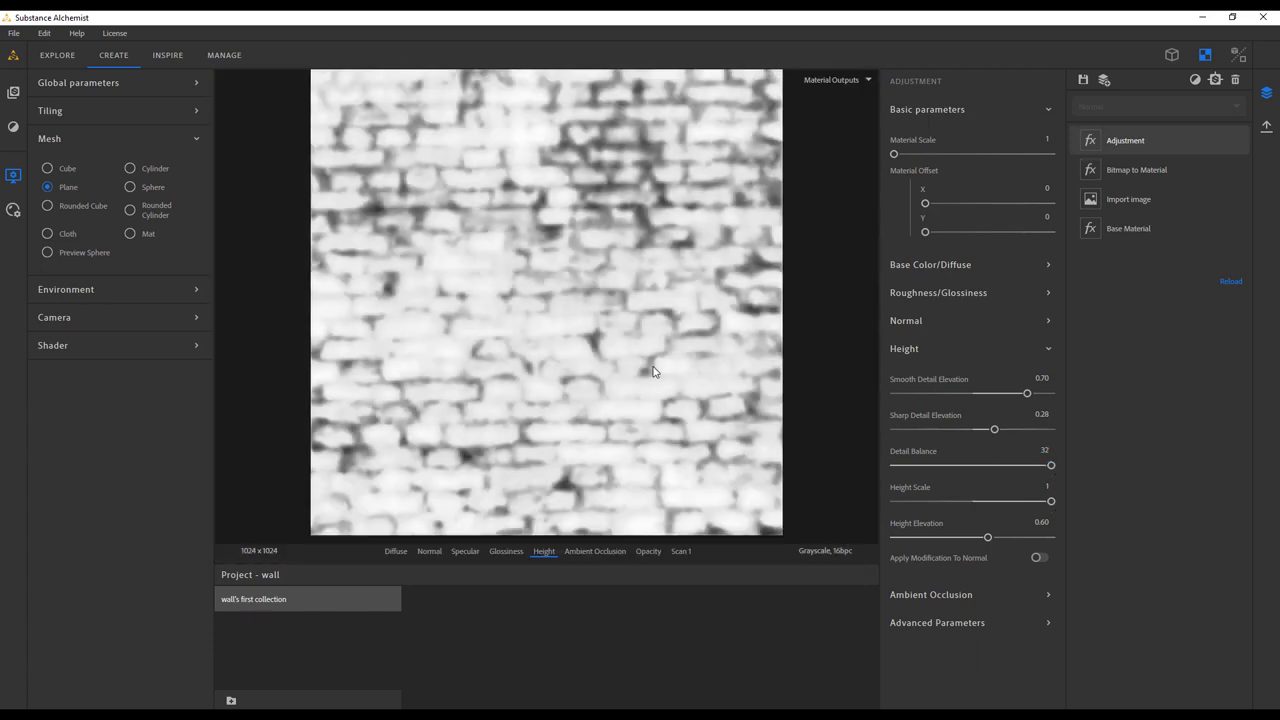
{"action": "scroll", "coordinate": [605, 354], "scroll_direction": "down", "scroll_amount": 2}
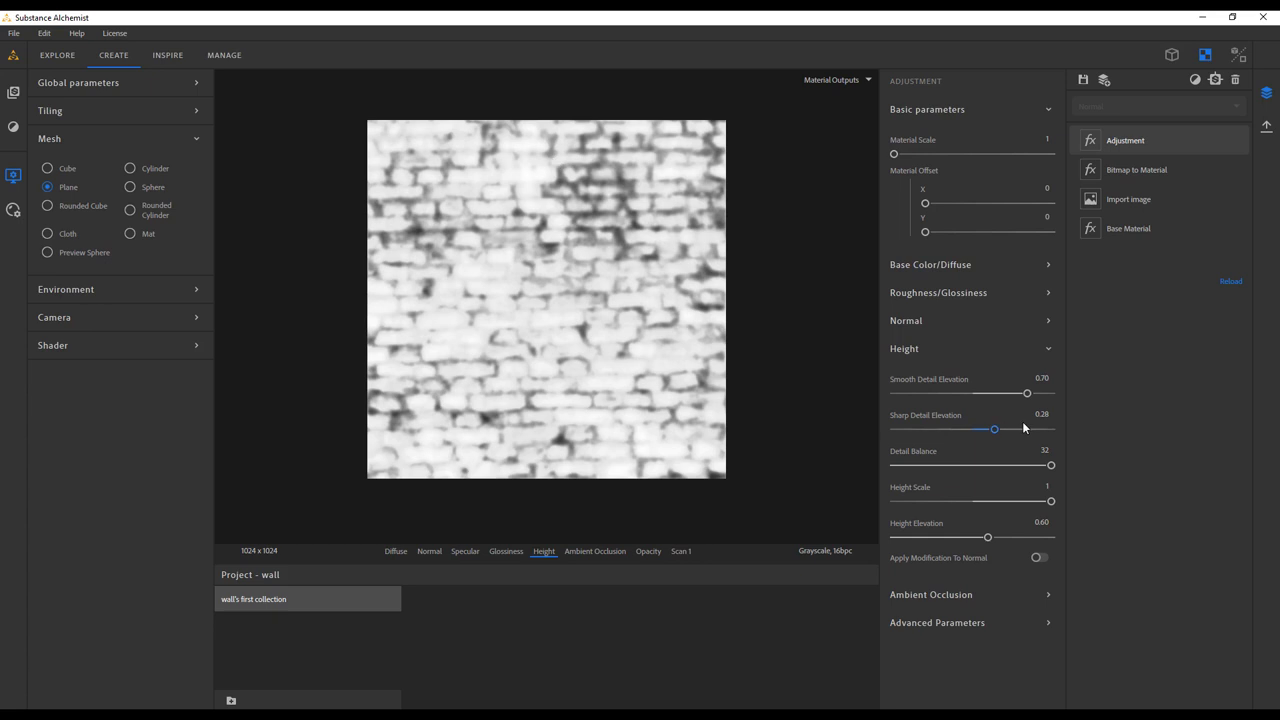
{"action": "mouse_move", "coordinate": [1026, 394]}
{"action": "left_mouse_down"}
{"action": "mouse_move", "coordinate": [987, 402]}
{"action": "mouse_move", "coordinate": [1052, 404]}
{"action": "mouse_move", "coordinate": [1016, 404]}
{"action": "mouse_move", "coordinate": [1028, 402]}
{"action": "left_mouse_up"}
{"action": "left_click_drag", "start_coordinate": [1051, 468], "coordinate": [1049, 501]}
Step: In 3D & 2D split view, raise preview displacement amplitude to 0.22, then select Bitmap to Material
{"action": "left_click", "coordinate": [1238, 55]}
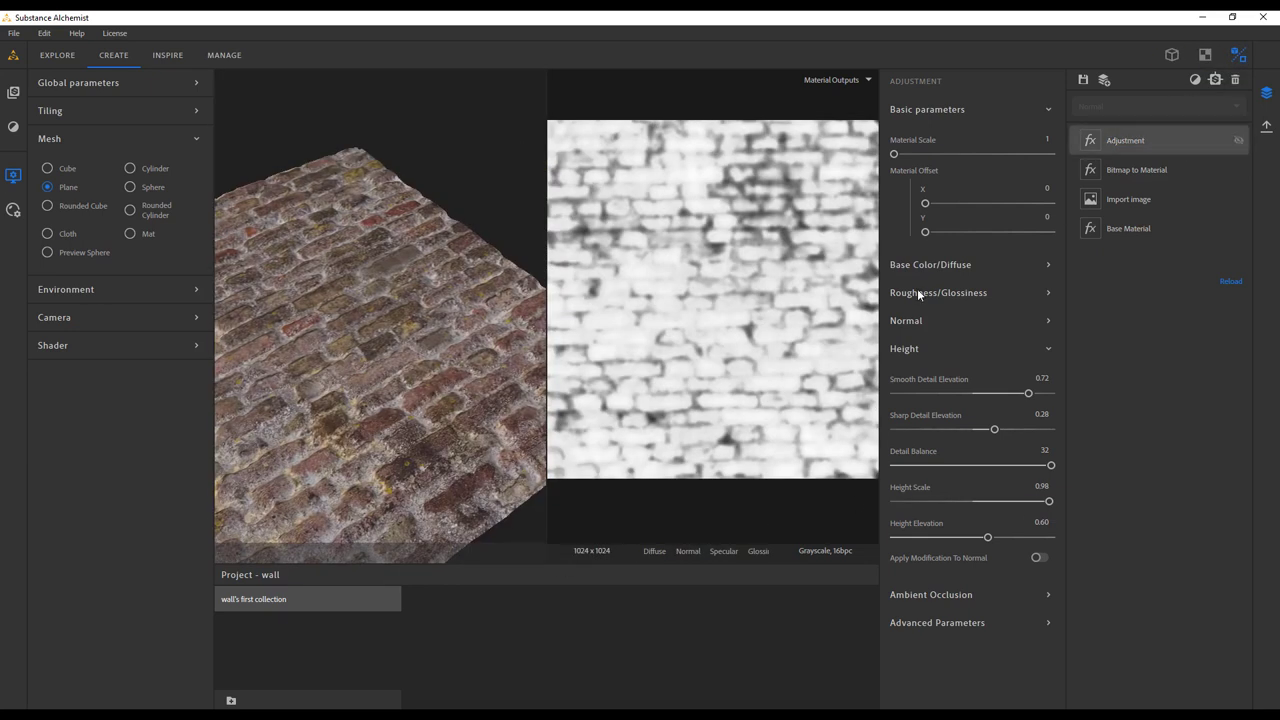
{"action": "left_click_drag", "start_coordinate": [461, 351], "coordinate": [632, 370]}
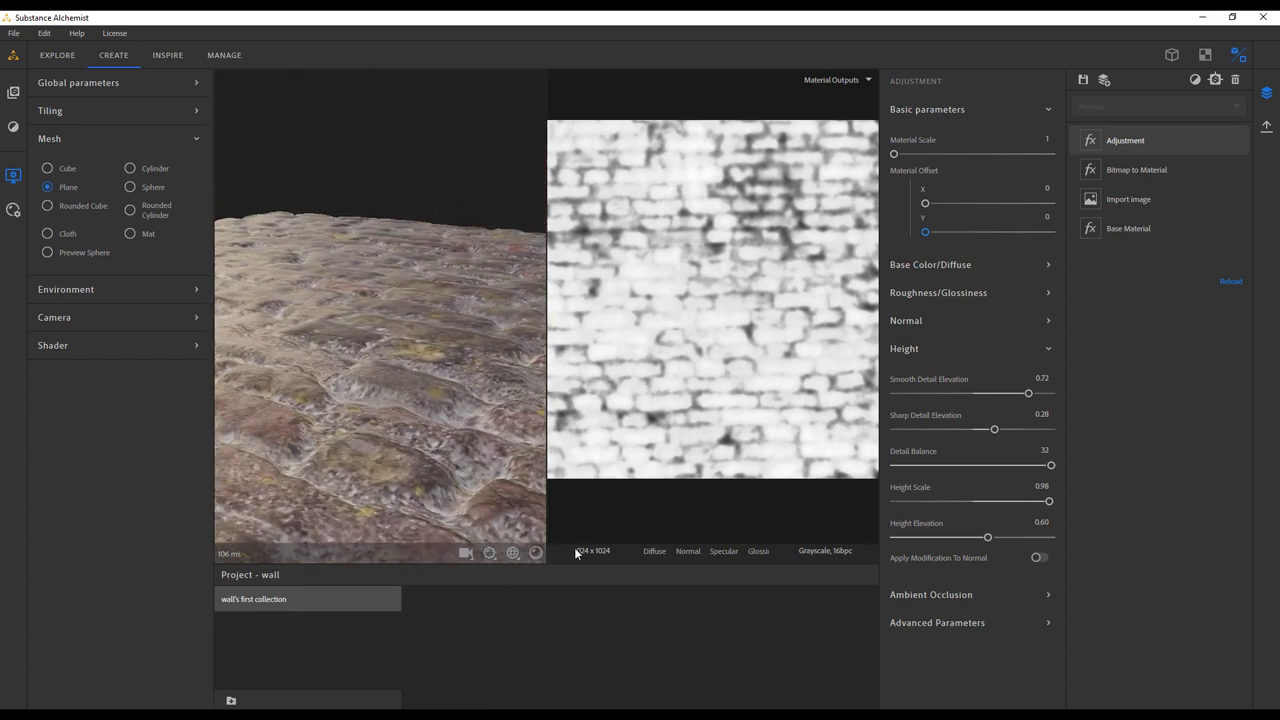
{"action": "left_click", "coordinate": [488, 554]}
{"action": "left_click_drag", "start_coordinate": [322, 497], "coordinate": [336, 494]}
{"action": "mouse_move", "coordinate": [508, 379]}
{"action": "left_mouse_down"}
{"action": "mouse_move", "coordinate": [466, 439]}
{"action": "mouse_move", "coordinate": [437, 414]}
{"action": "mouse_move", "coordinate": [420, 420]}
{"action": "mouse_move", "coordinate": [465, 341]}
{"action": "mouse_move", "coordinate": [455, 320]}
{"action": "mouse_move", "coordinate": [448, 380]}
{"action": "mouse_move", "coordinate": [372, 463]}
{"action": "mouse_move", "coordinate": [243, 371]}
{"action": "mouse_move", "coordinate": [366, 357]}
{"action": "mouse_move", "coordinate": [330, 335]}
{"action": "mouse_move", "coordinate": [350, 362]}
{"action": "mouse_move", "coordinate": [495, 380]}
{"action": "mouse_move", "coordinate": [525, 360]}
{"action": "left_mouse_up"}
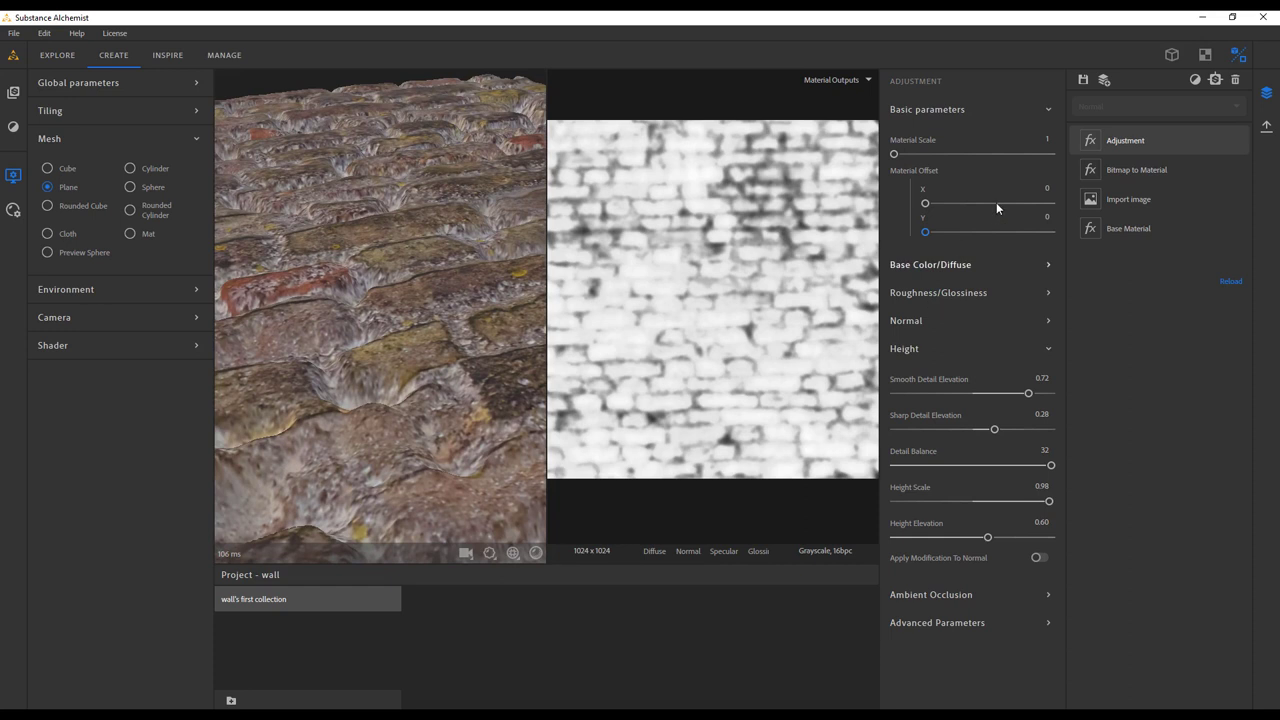
{"action": "left_click", "coordinate": [1140, 171]}
Step: Set Large, Medium and Small Height Details Scale to -0.99, -0.58, -0.78 and inspect in 3D-only view
{"action": "left_click", "coordinate": [921, 288]}
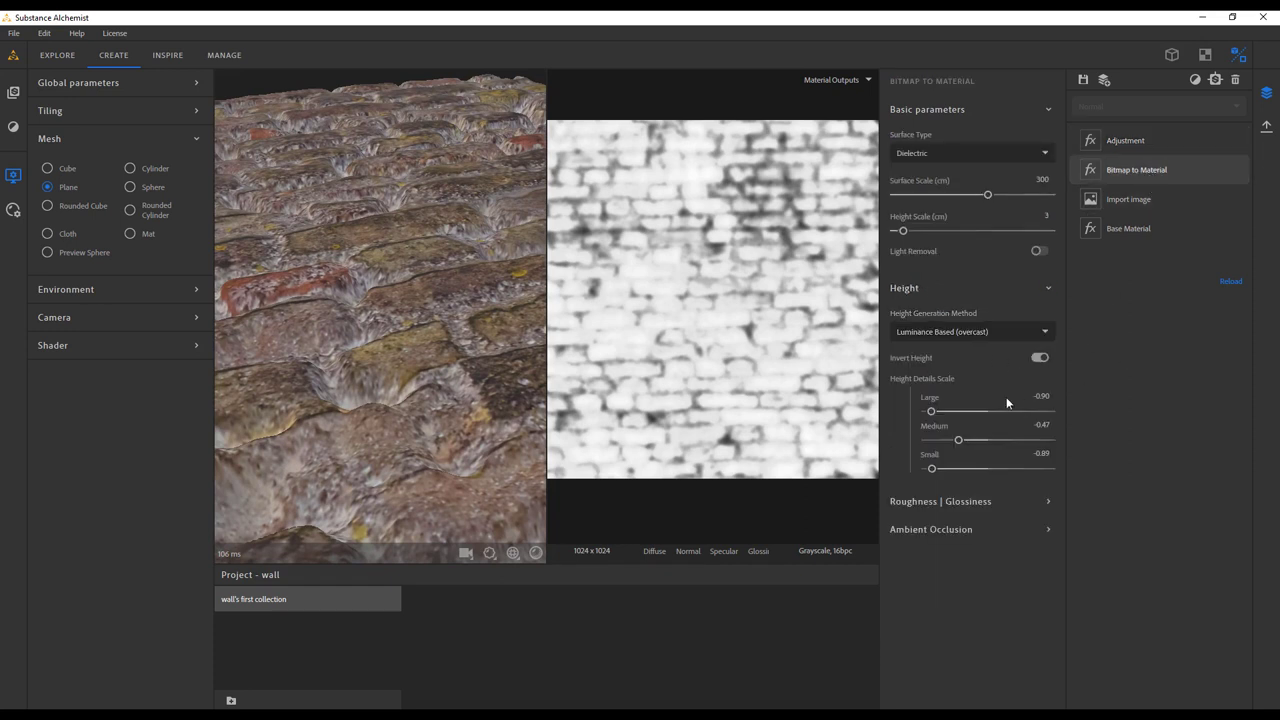
{"action": "left_click_drag", "start_coordinate": [932, 413], "coordinate": [938, 470]}
{"action": "left_click_drag", "start_coordinate": [312, 230], "coordinate": [406, 488]}
{"action": "left_click", "coordinate": [1171, 55]}
{"action": "left_click_drag", "start_coordinate": [530, 404], "coordinate": [526, 266]}
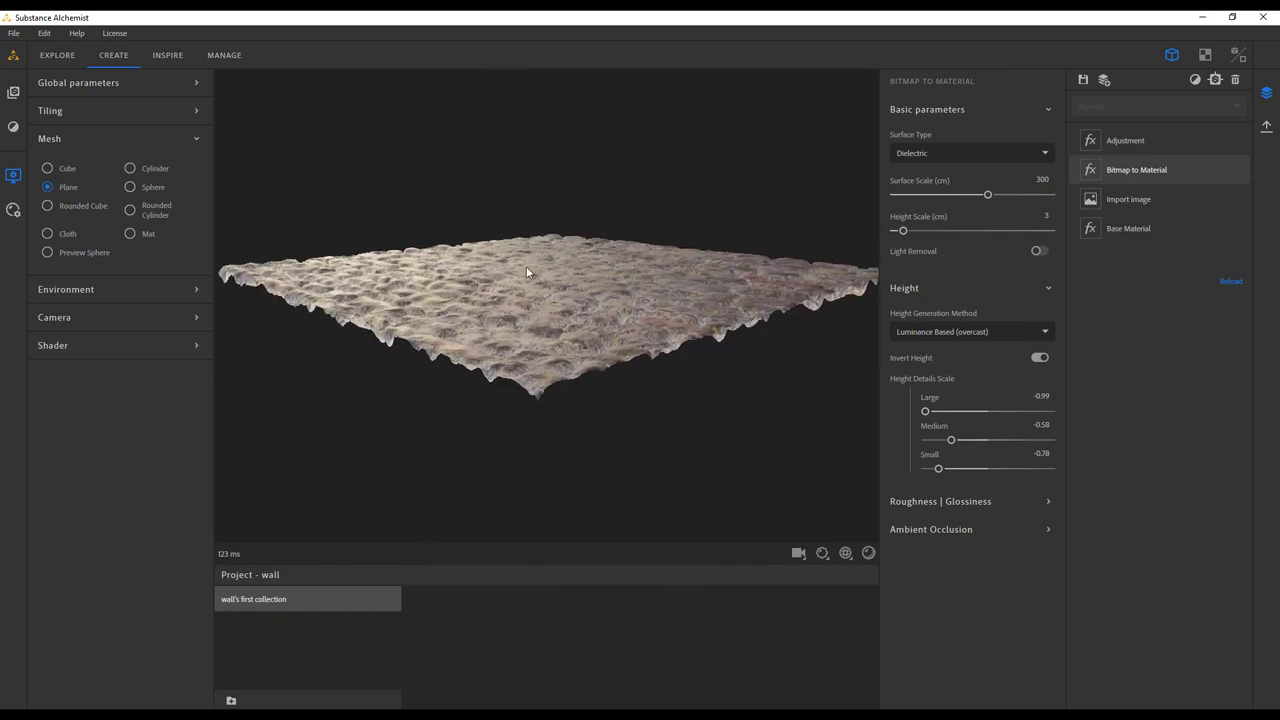
{"action": "left_click_drag", "start_coordinate": [548, 331], "coordinate": [221, 298]}
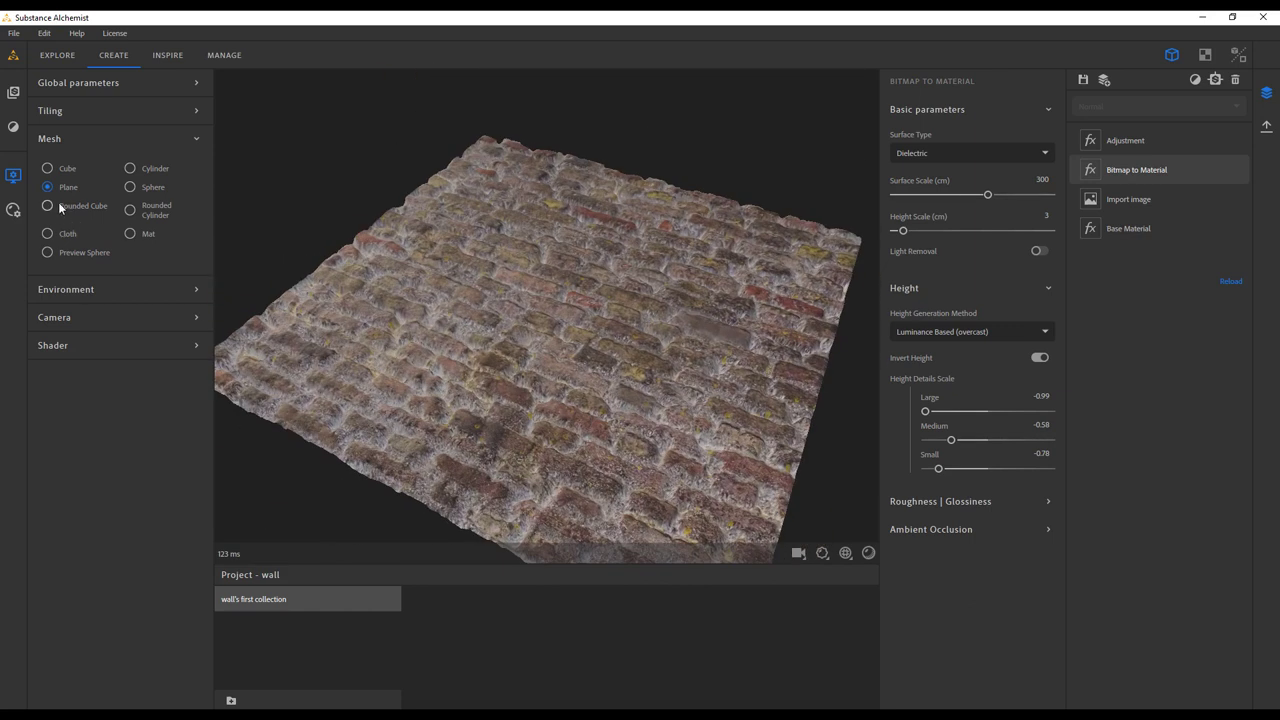
Step: Preview the brick material on a Cylinder mesh from a level side view
{"action": "left_click", "coordinate": [129, 169]}
{"action": "left_click_drag", "start_coordinate": [556, 262], "coordinate": [752, 231]}
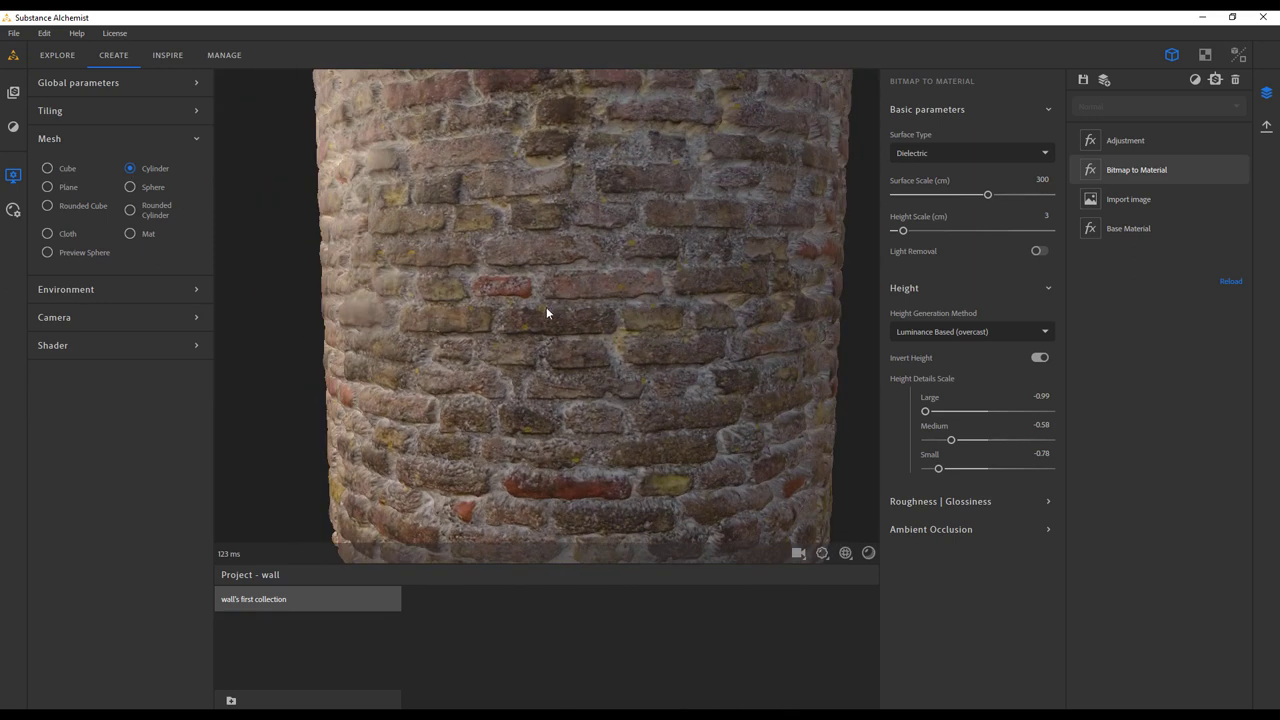
{"action": "scroll", "coordinate": [548, 308], "scroll_direction": "down", "scroll_amount": 5}
{"action": "left_click_drag", "start_coordinate": [662, 308], "coordinate": [651, 340]}
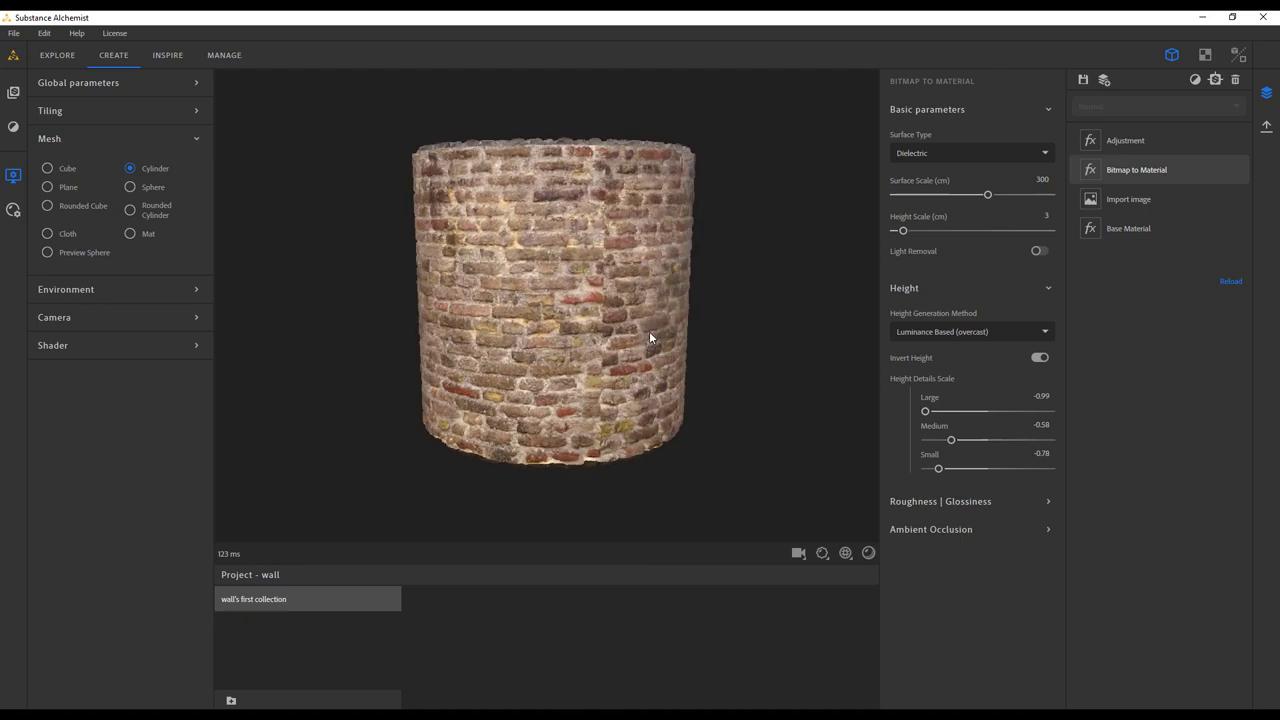
Step: Set Roughness | Glossiness Base Value to 0.54 while viewing the Gloss map in split view
{"action": "left_click", "coordinate": [1011, 500]}
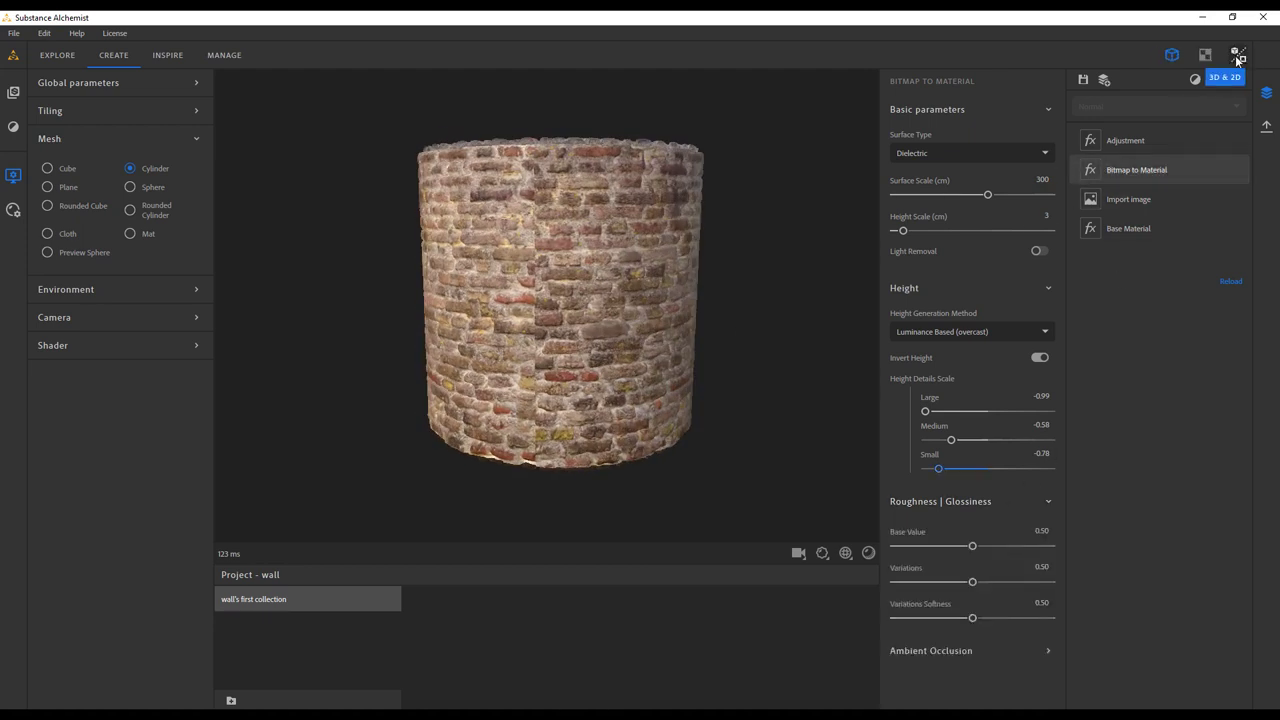
{"action": "left_click", "coordinate": [1238, 54]}
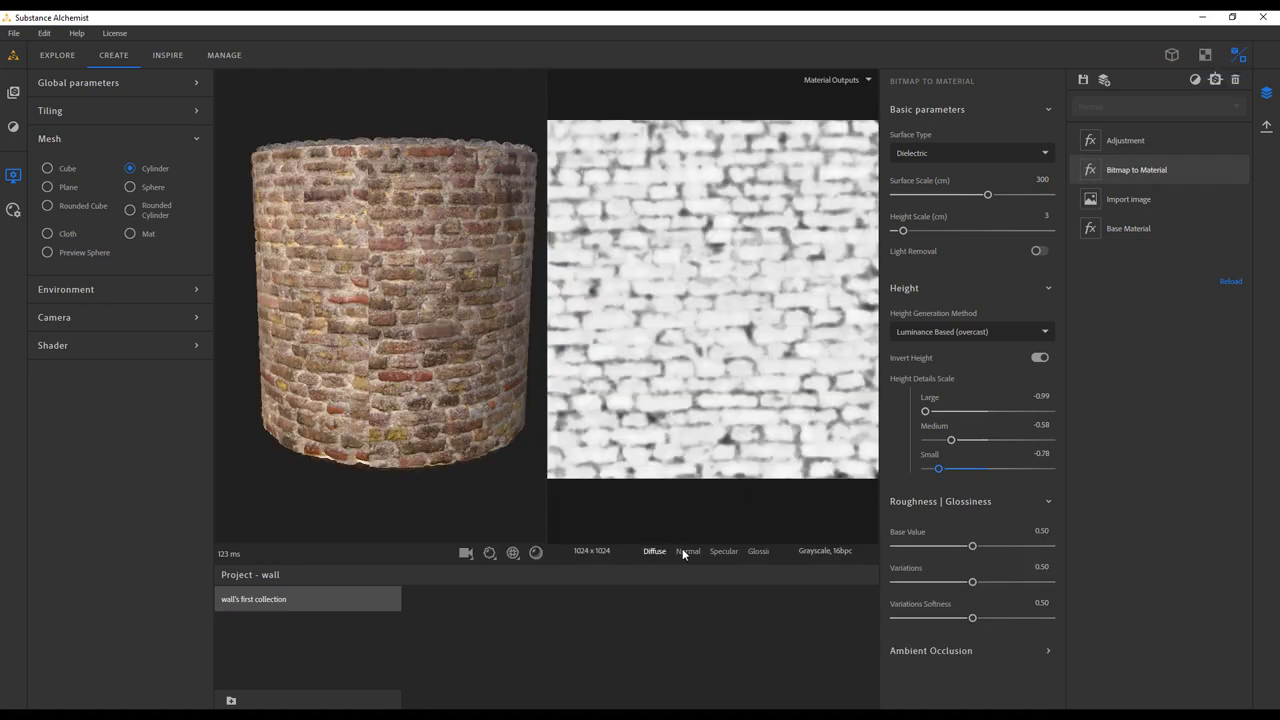
{"action": "left_click", "coordinate": [758, 551]}
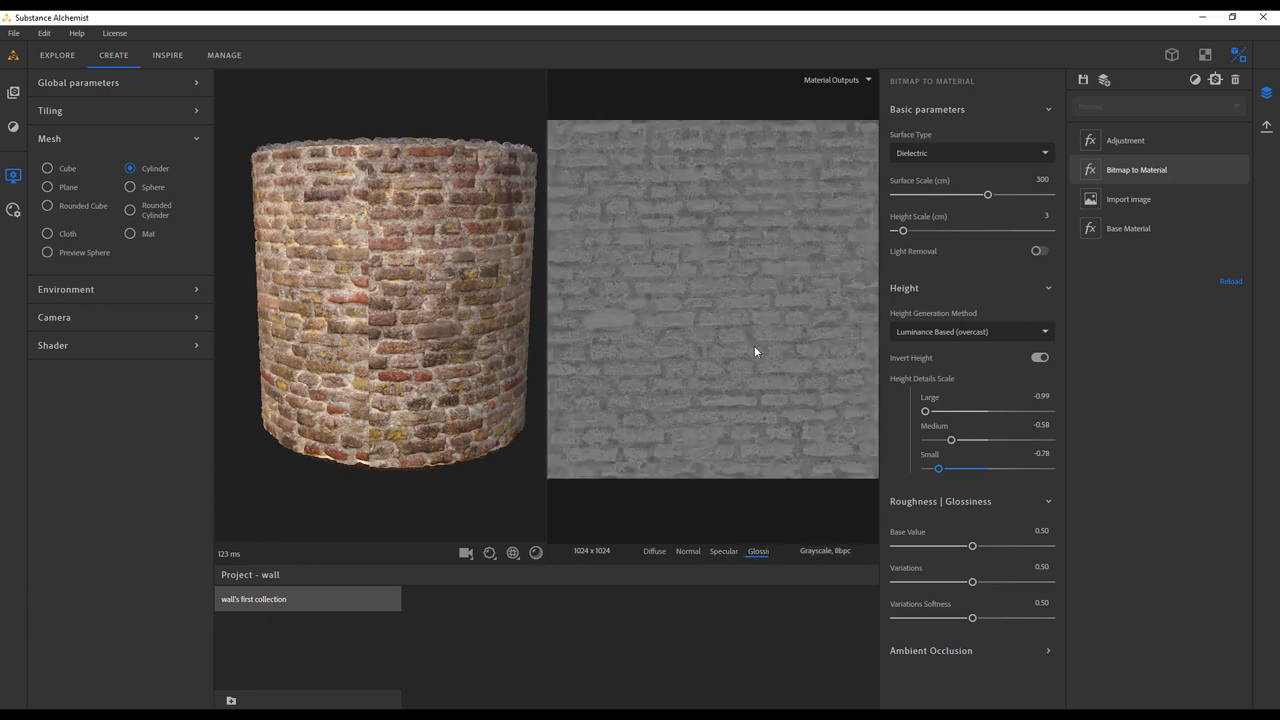
{"action": "scroll", "coordinate": [703, 282], "scroll_direction": "up", "scroll_amount": 2}
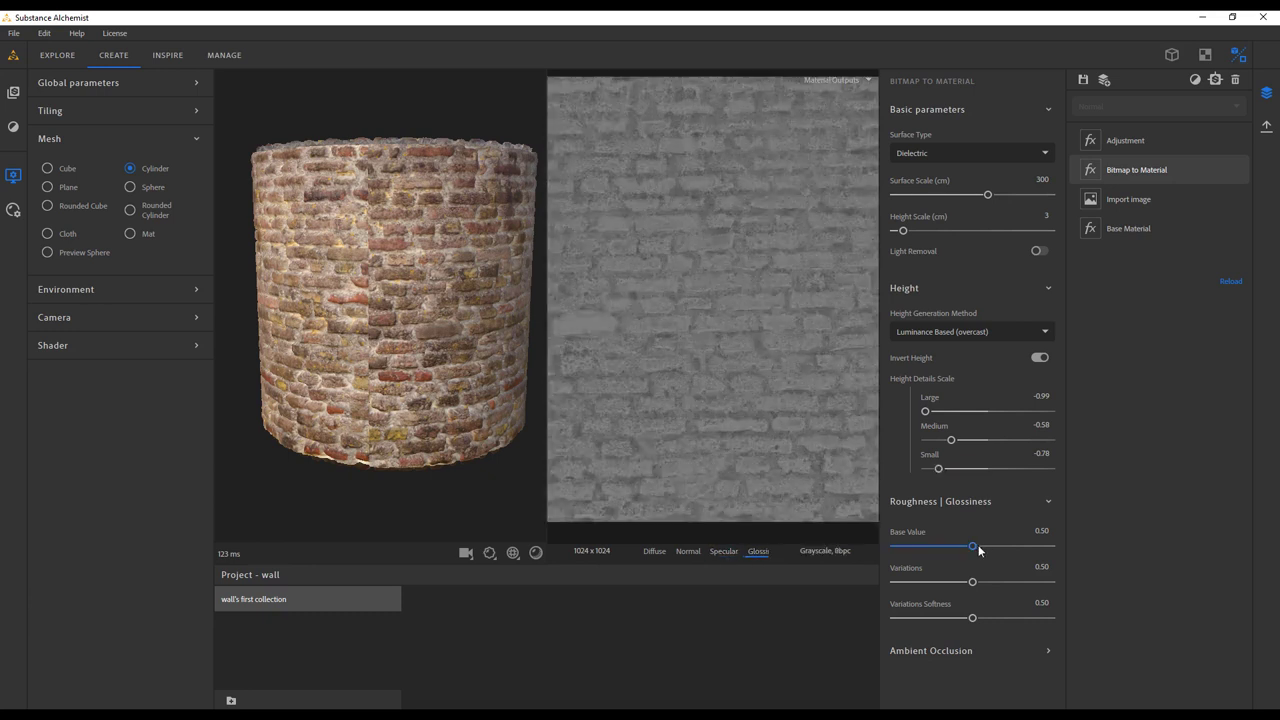
{"action": "mouse_move", "coordinate": [974, 548]}
{"action": "left_mouse_down"}
{"action": "mouse_move", "coordinate": [946, 548]}
{"action": "mouse_move", "coordinate": [978, 548]}
{"action": "left_mouse_up"}
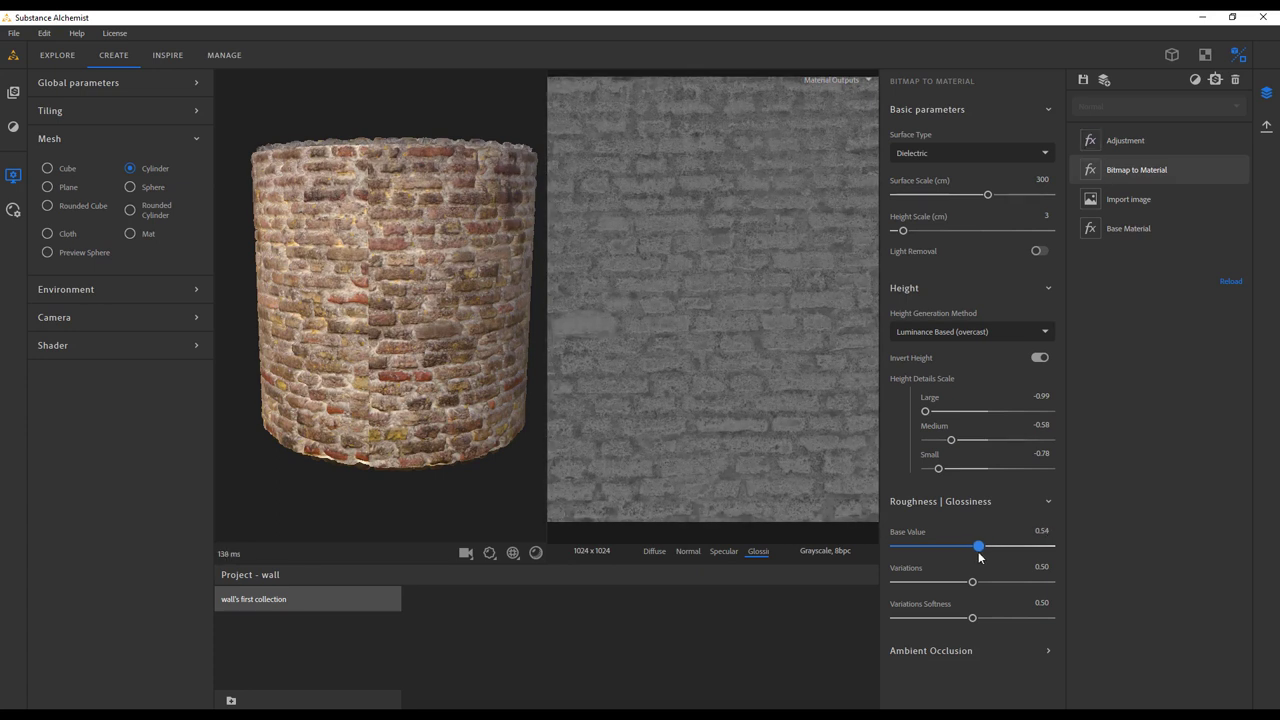
Step: On the Adjustment layer, raise glossiness contrast and try a range of glossiness intensity values
{"action": "left_click", "coordinate": [1132, 140]}
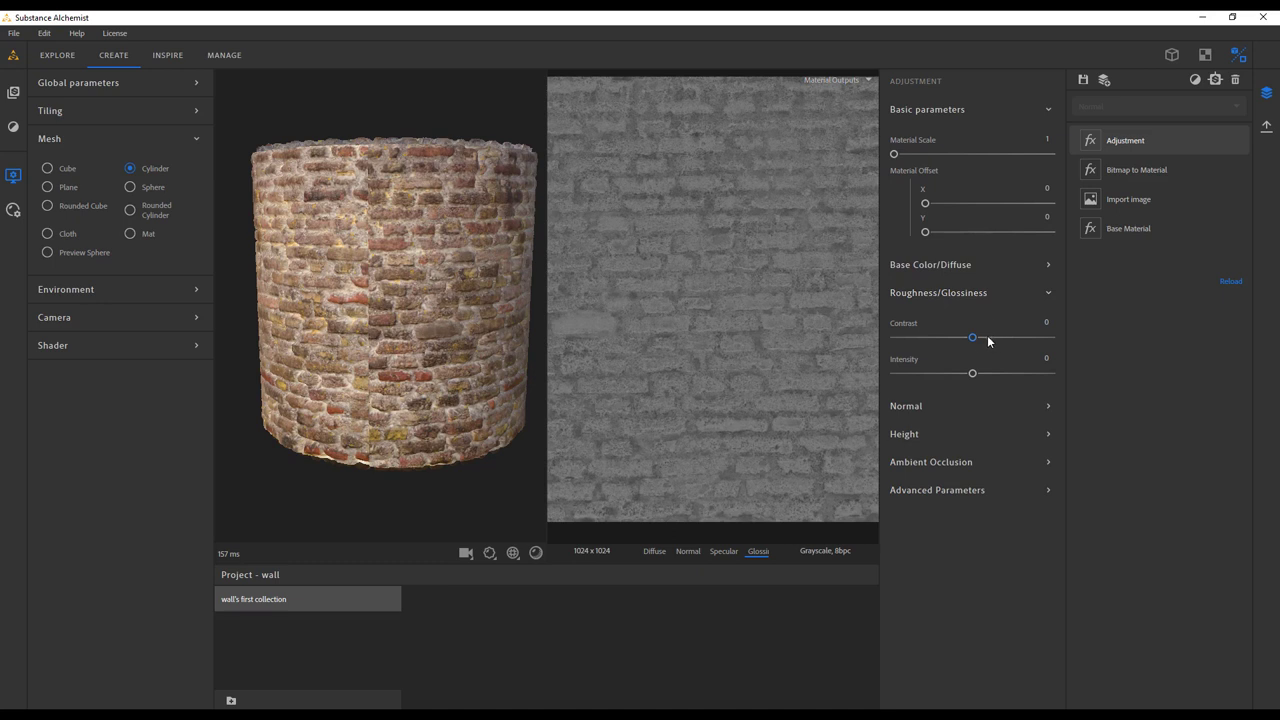
{"action": "left_click_drag", "start_coordinate": [973, 341], "coordinate": [1037, 338]}
{"action": "left_click_drag", "start_coordinate": [972, 373], "coordinate": [1016, 380]}
{"action": "left_click_drag", "start_coordinate": [457, 371], "coordinate": [599, 362]}
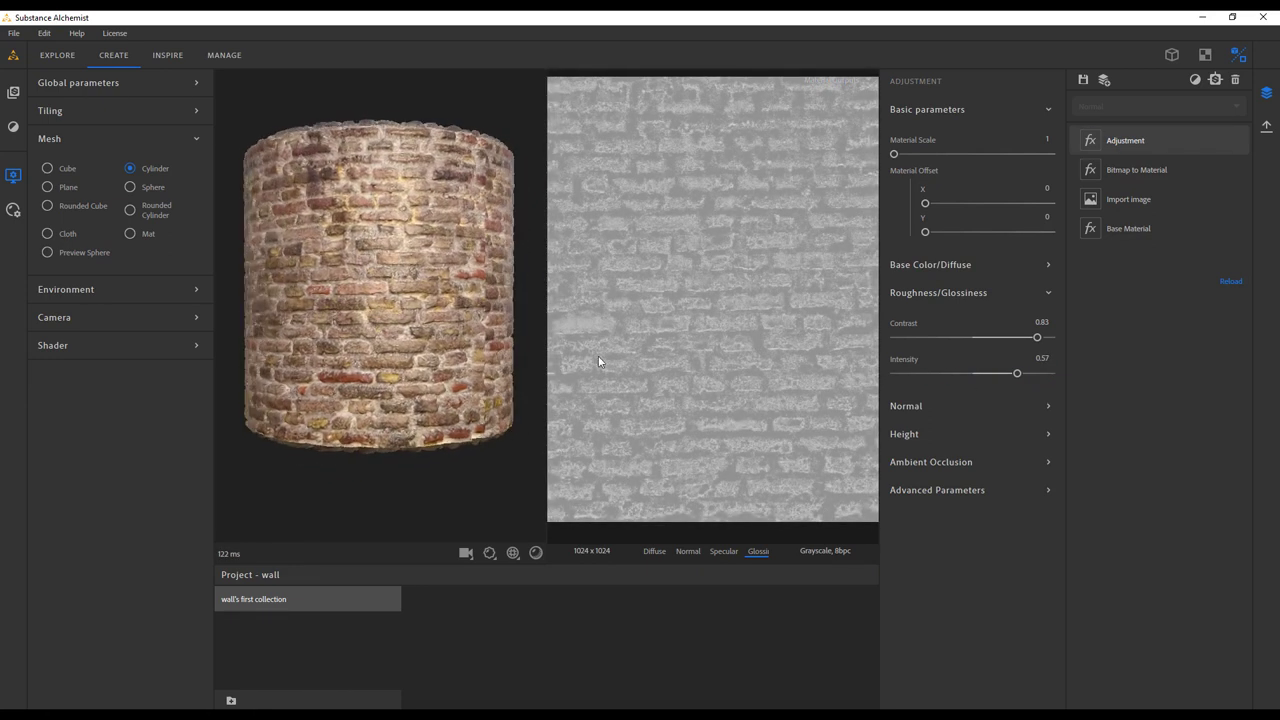
{"action": "left_click_drag", "start_coordinate": [1016, 378], "coordinate": [955, 388]}
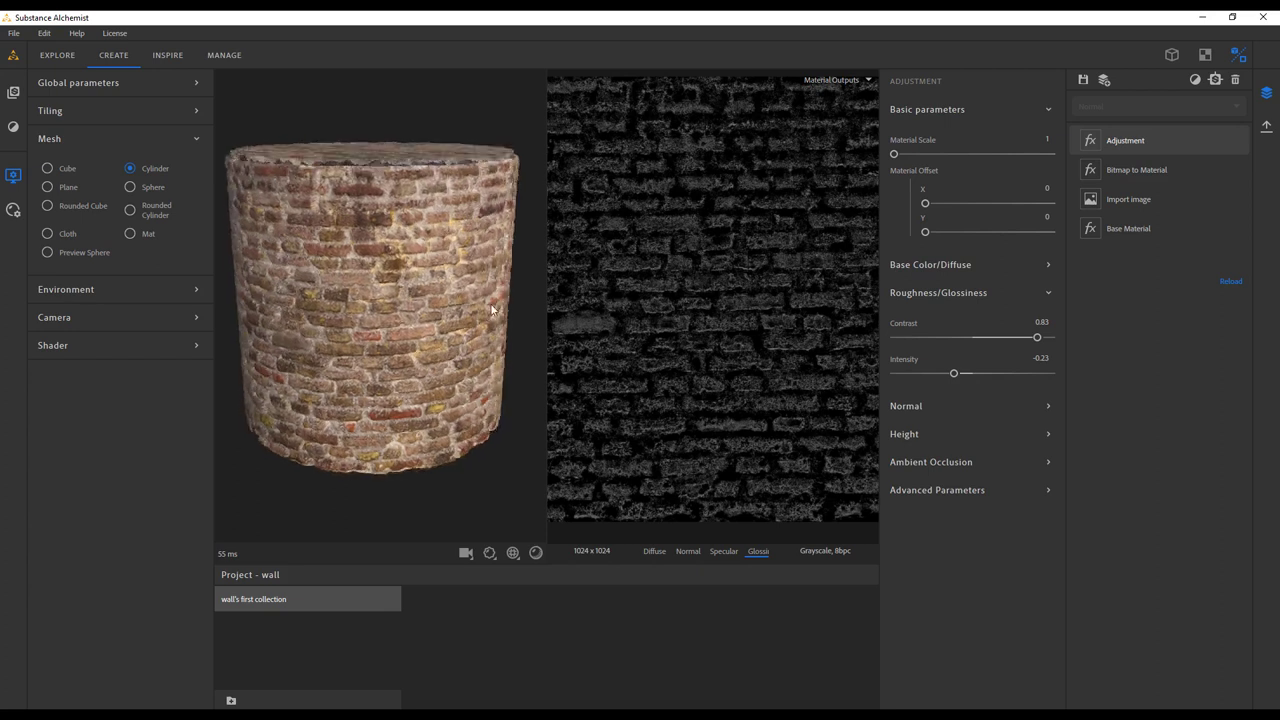
{"action": "left_click_drag", "start_coordinate": [952, 377], "coordinate": [1103, 370]}
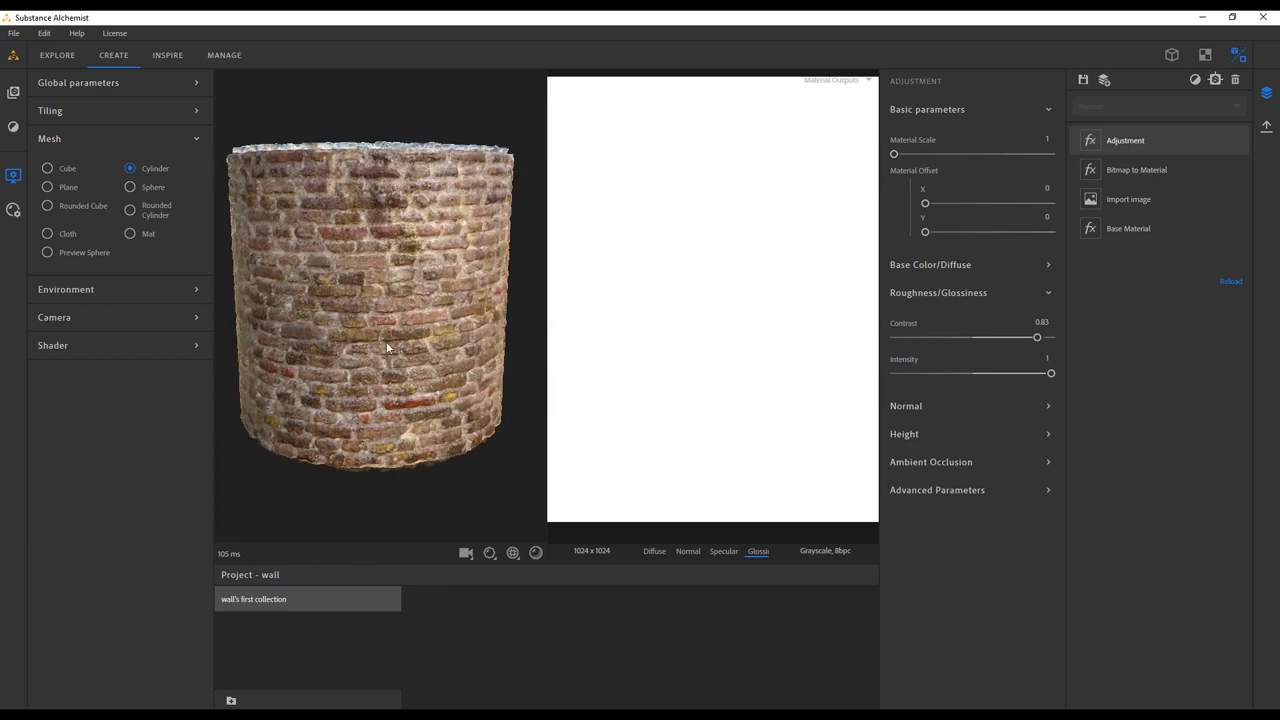
{"action": "left_click_drag", "start_coordinate": [1052, 376], "coordinate": [964, 386]}
Step: Settle glossiness intensity at 0.09 and contrast at 0.88, then orbit the cylinder to check
{"action": "scroll", "coordinate": [442, 328], "scroll_direction": "up", "scroll_amount": 5}
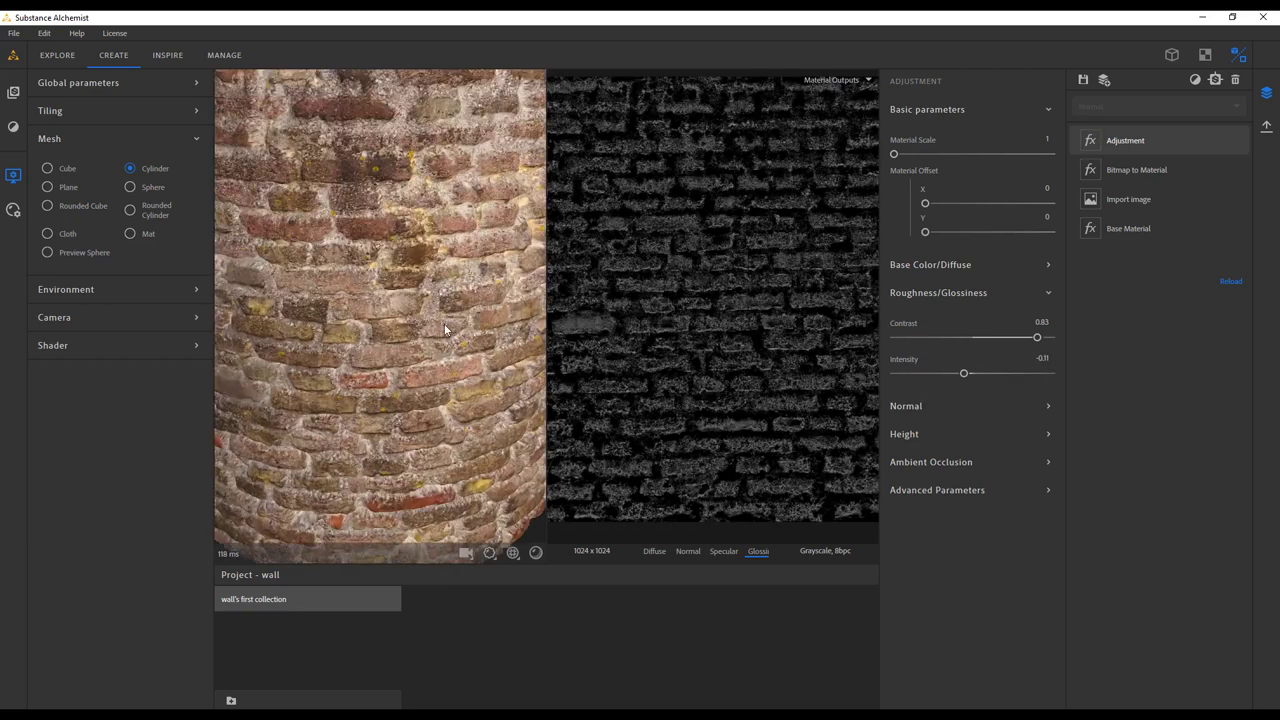
{"action": "scroll", "coordinate": [445, 329], "scroll_direction": "down", "scroll_amount": 5}
{"action": "mouse_move", "coordinate": [964, 373]}
{"action": "left_mouse_down"}
{"action": "mouse_move", "coordinate": [924, 380]}
{"action": "mouse_move", "coordinate": [991, 380]}
{"action": "mouse_move", "coordinate": [979, 380]}
{"action": "left_mouse_up"}
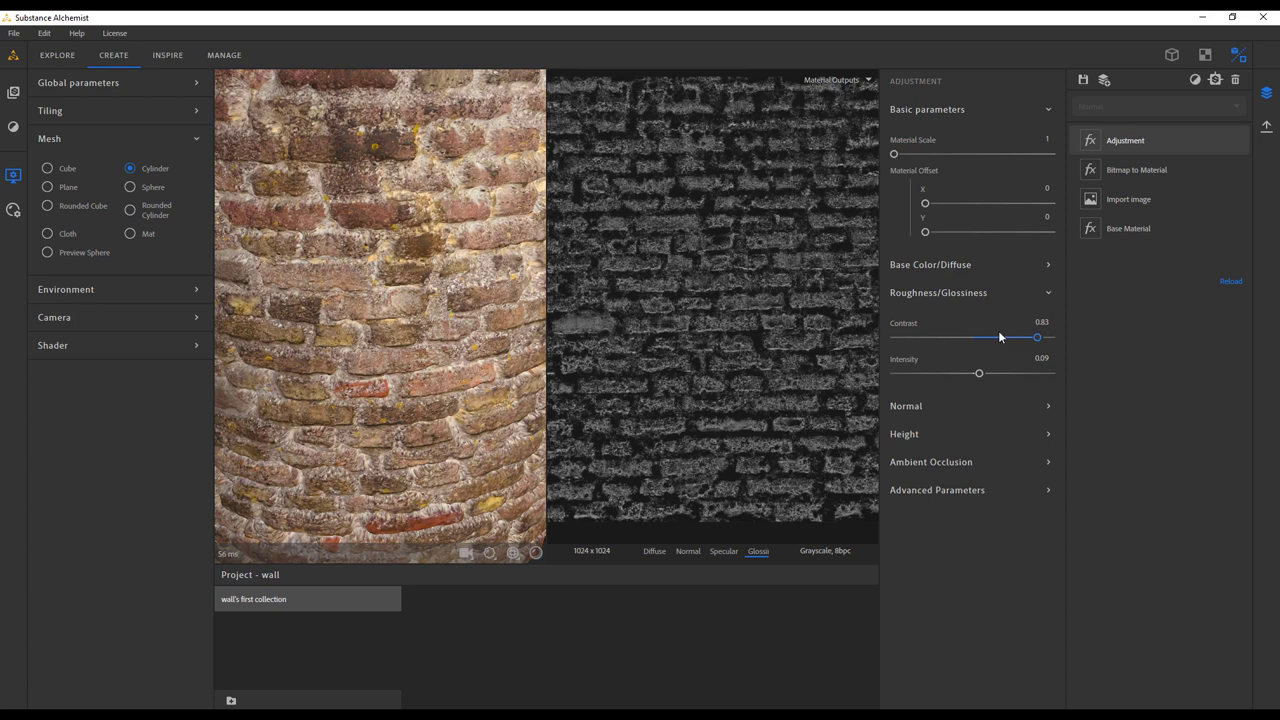
{"action": "mouse_move", "coordinate": [1040, 341]}
{"action": "left_mouse_down"}
{"action": "mouse_move", "coordinate": [1053, 342]}
{"action": "mouse_move", "coordinate": [1042, 342]}
{"action": "left_mouse_up"}
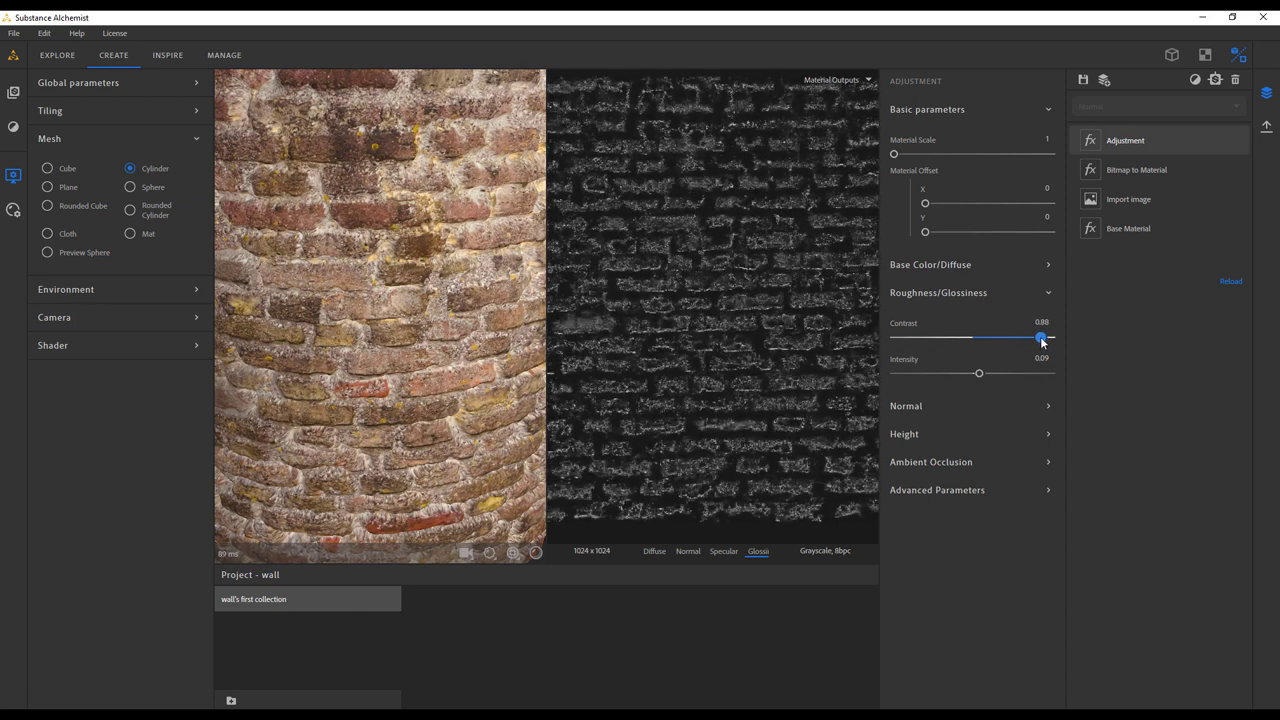
{"action": "left_click_drag", "start_coordinate": [433, 330], "coordinate": [398, 385]}
{"action": "scroll", "coordinate": [476, 341], "scroll_direction": "down", "scroll_amount": 5}
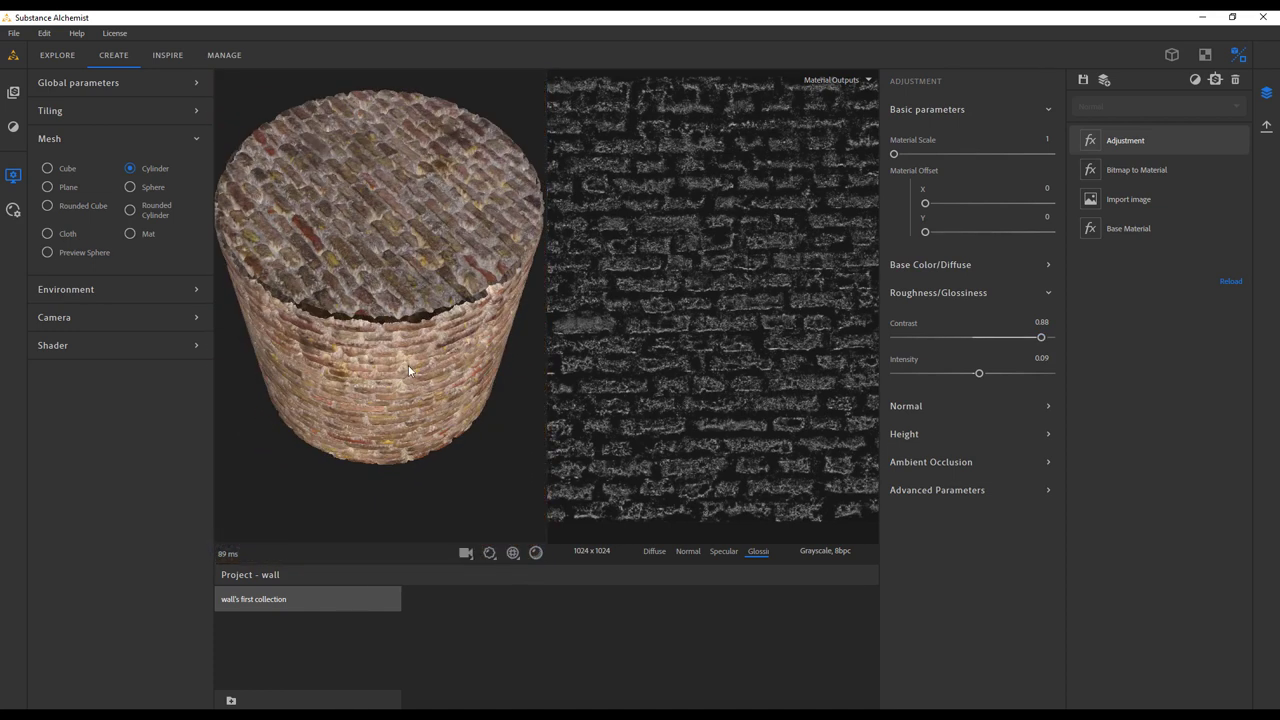
{"action": "scroll", "coordinate": [388, 337], "scroll_direction": "down", "scroll_amount": 2}
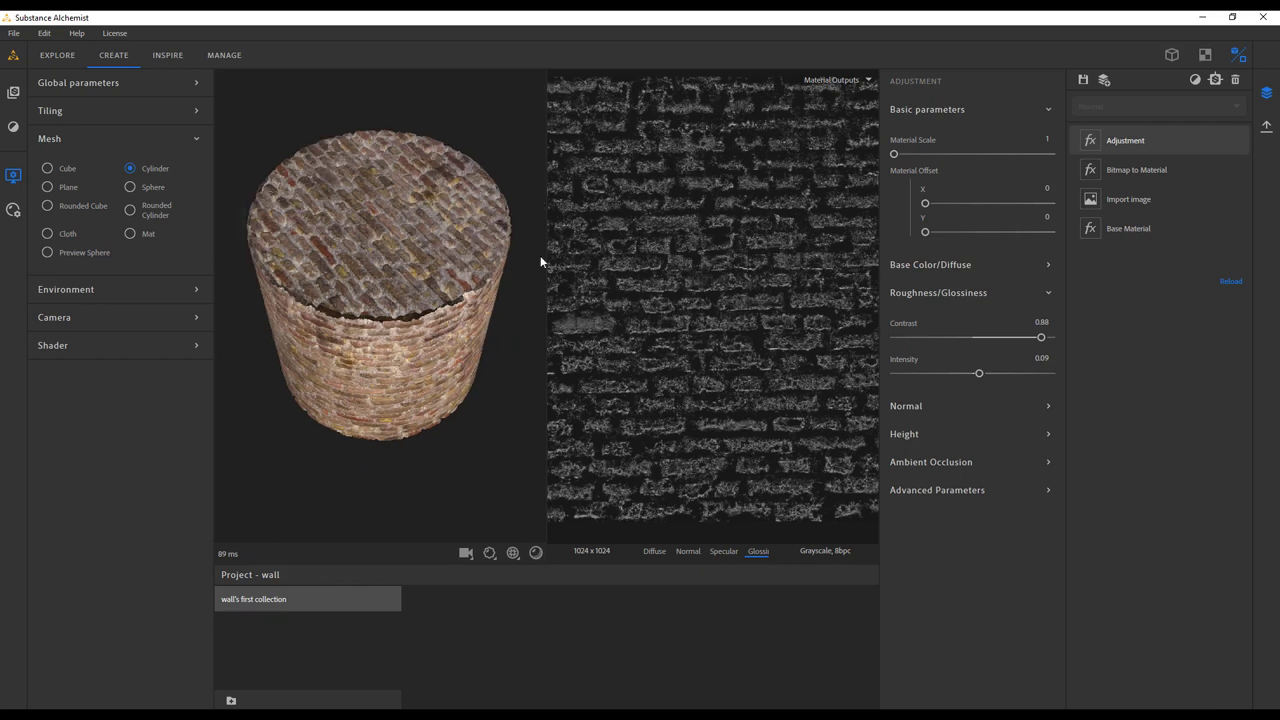
Step: Recompute AO from the new height with Depth 0.03, Spread 0.13 and Luminosity 0.16, viewing the AO map
{"action": "left_click", "coordinate": [932, 464]}
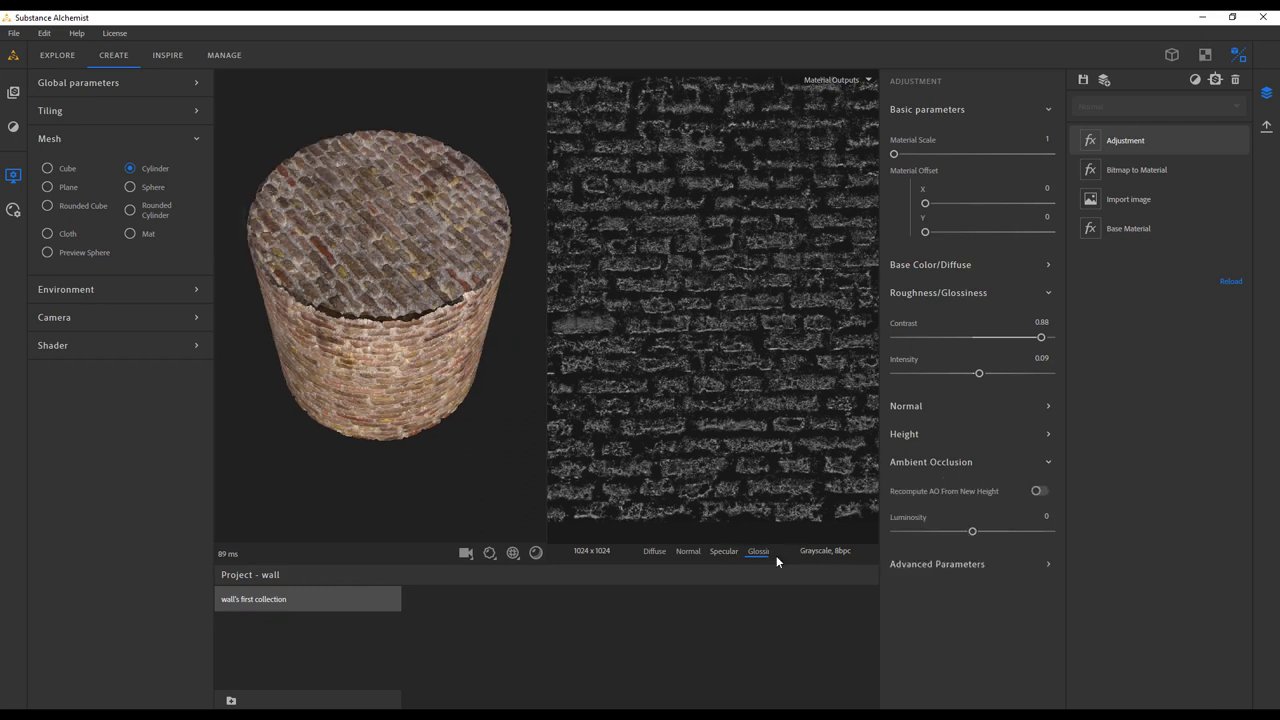
{"action": "left_click_drag", "start_coordinate": [669, 565], "coordinate": [720, 563]}
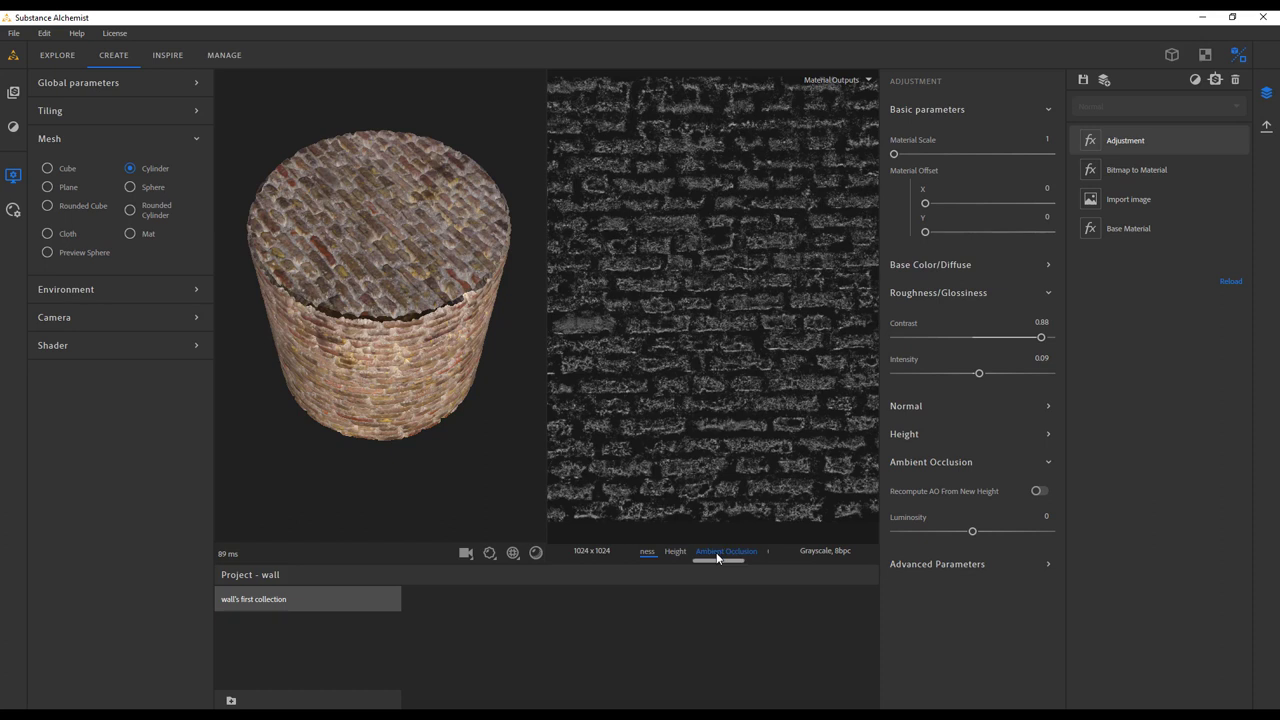
{"action": "left_click", "coordinate": [722, 551]}
{"action": "mouse_move", "coordinate": [972, 531]}
{"action": "left_mouse_down"}
{"action": "mouse_move", "coordinate": [934, 535]}
{"action": "mouse_move", "coordinate": [985, 533]}
{"action": "left_mouse_up"}
{"action": "left_click", "coordinate": [1038, 491]}
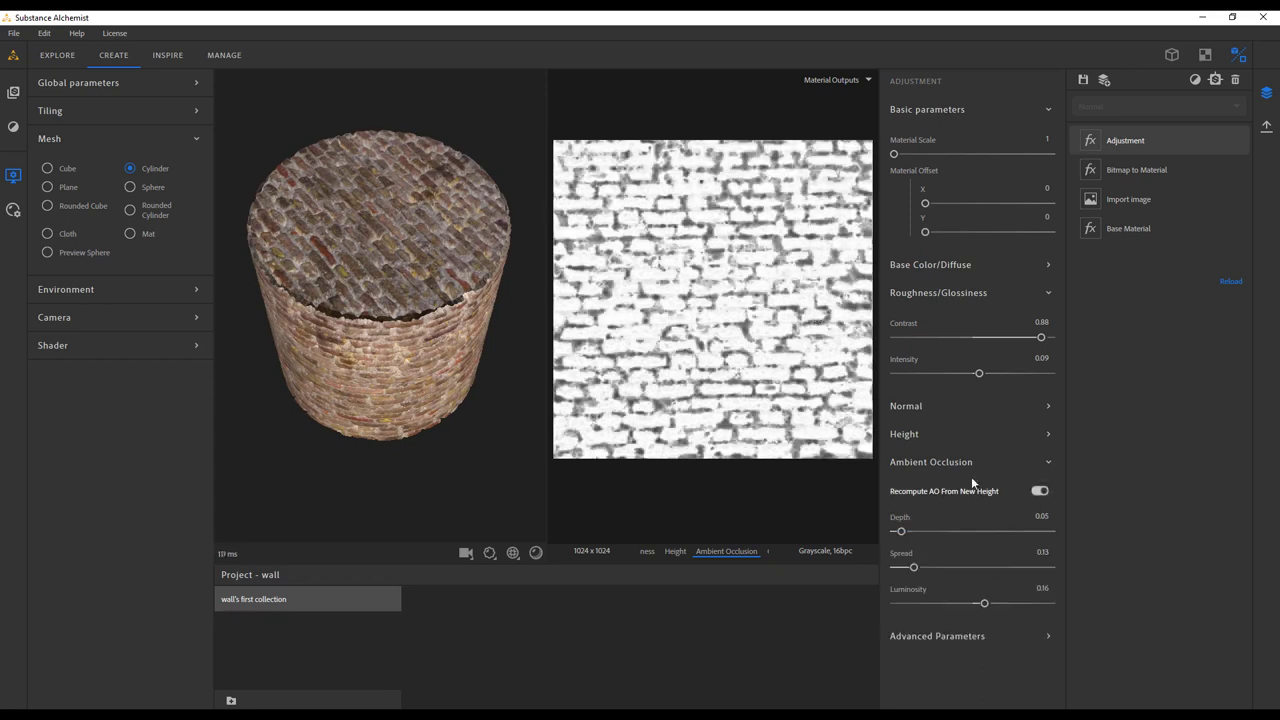
{"action": "mouse_move", "coordinate": [906, 539]}
{"action": "left_mouse_down"}
{"action": "mouse_move", "coordinate": [946, 539]}
{"action": "mouse_move", "coordinate": [903, 539]}
{"action": "left_mouse_up"}
{"action": "left_click_drag", "start_coordinate": [420, 345], "coordinate": [417, 286]}
{"action": "scroll", "coordinate": [416, 300], "scroll_direction": "up", "scroll_amount": 6}
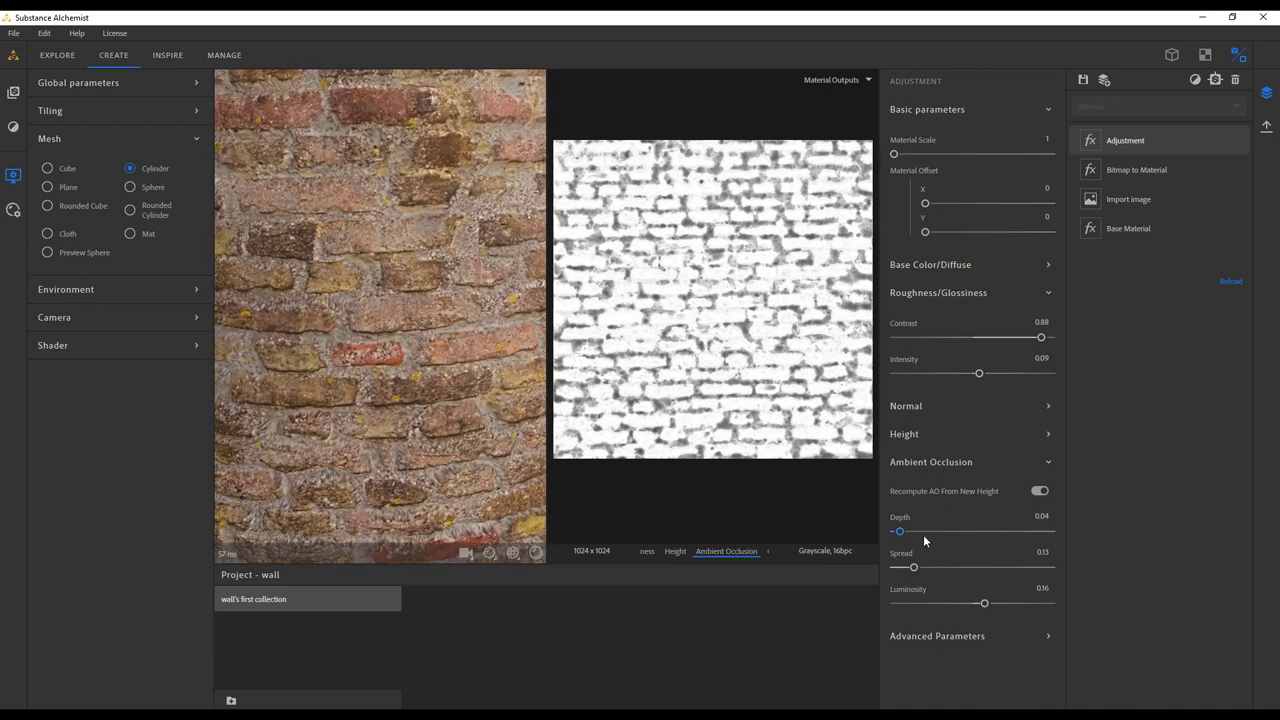
{"action": "mouse_move", "coordinate": [897, 534]}
{"action": "left_mouse_down"}
{"action": "mouse_move", "coordinate": [851, 534]}
{"action": "mouse_move", "coordinate": [898, 531]}
{"action": "left_mouse_up"}
{"action": "scroll", "coordinate": [449, 280], "scroll_direction": "down", "scroll_amount": 5}
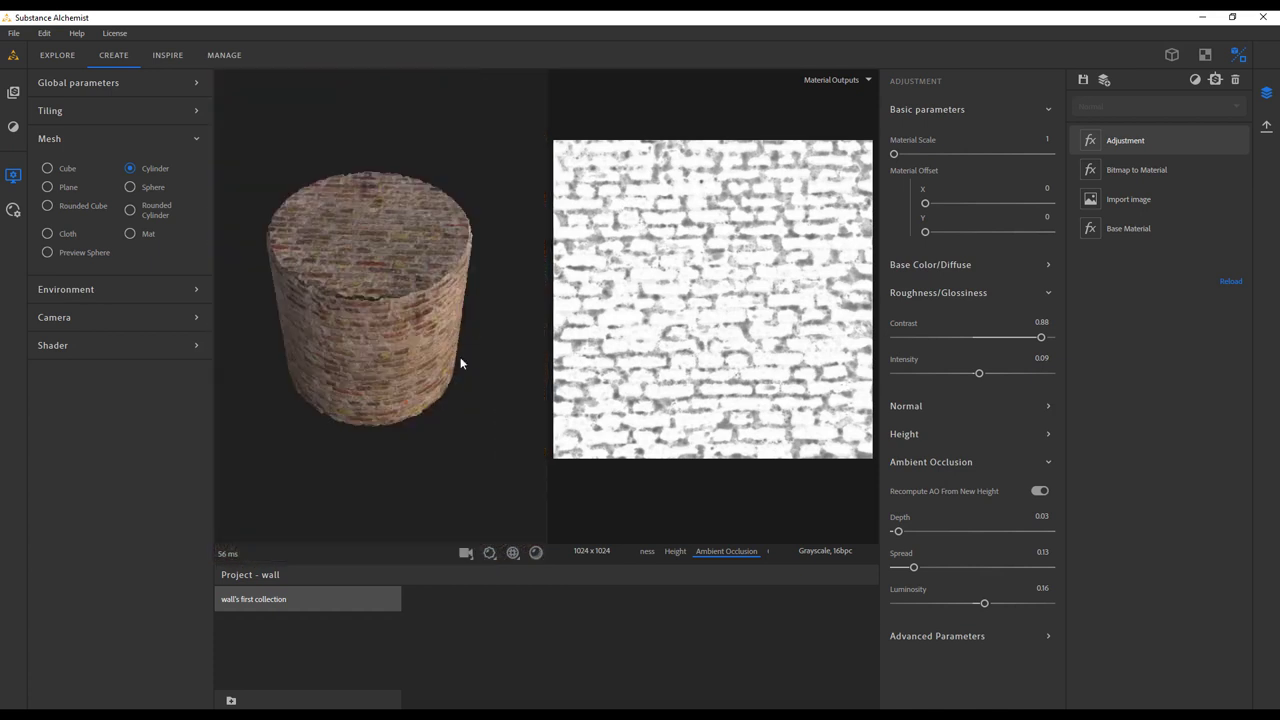
{"action": "left_click_drag", "start_coordinate": [383, 280], "coordinate": [457, 348]}
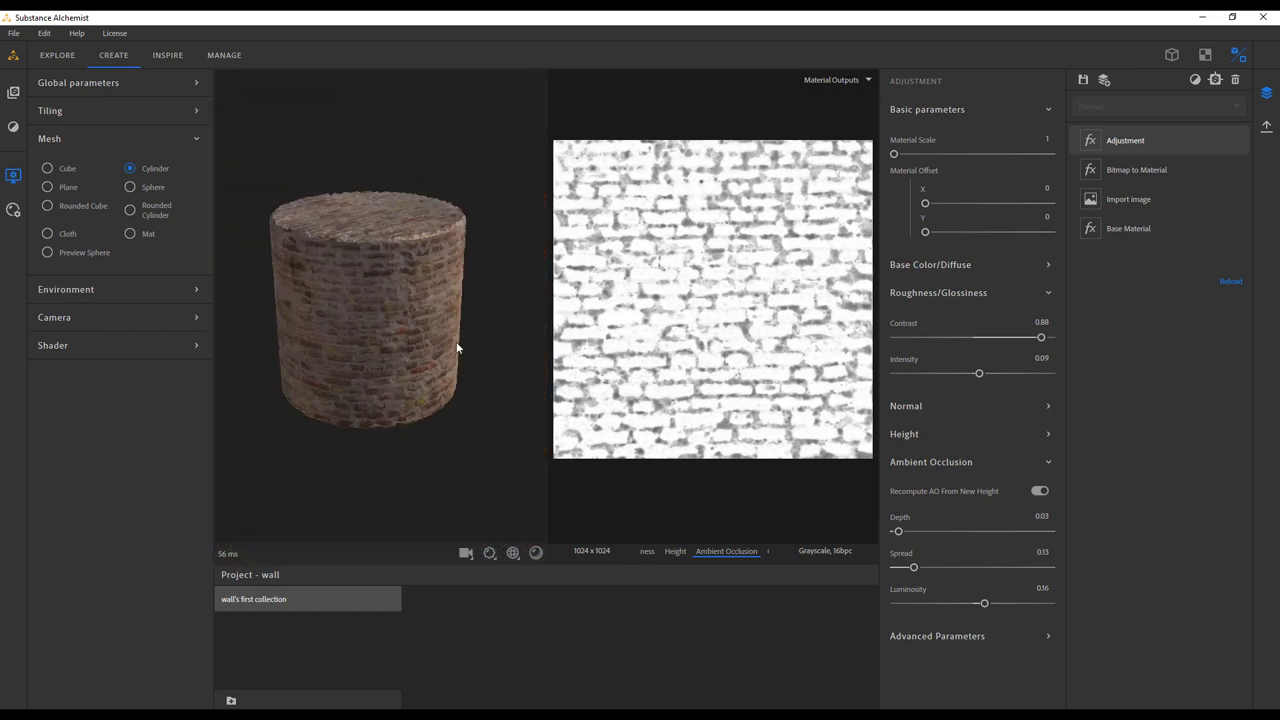
Step: Switch to the 3D-only view and orbit the cylinder to a flatter angle
{"action": "left_click", "coordinate": [1172, 55]}
{"action": "scroll", "coordinate": [583, 350], "scroll_direction": "up", "scroll_amount": 3}
{"action": "left_click_drag", "start_coordinate": [567, 373], "coordinate": [583, 196]}
{"action": "left_click_drag", "start_coordinate": [550, 375], "coordinate": [731, 366]}
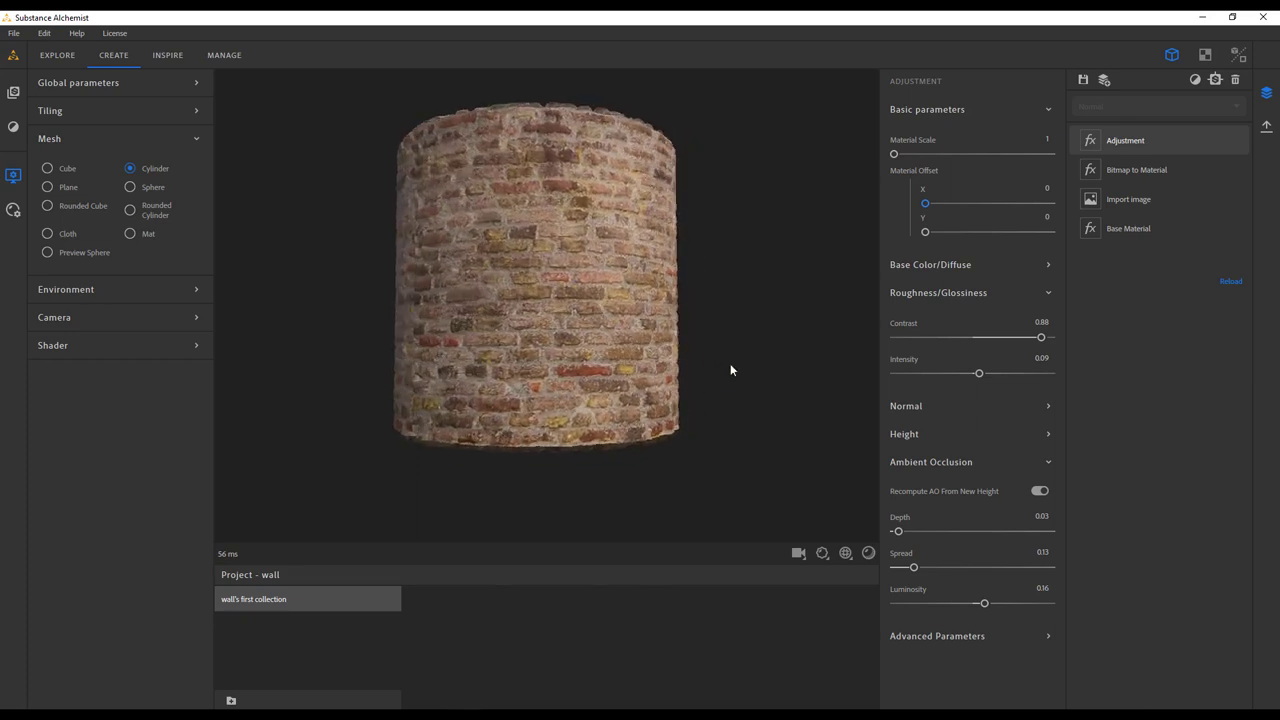
Step: Raise the preview Texture Scale U/V so the bricks tile smaller, and inspect from several angles
{"action": "left_click", "coordinate": [845, 553]}
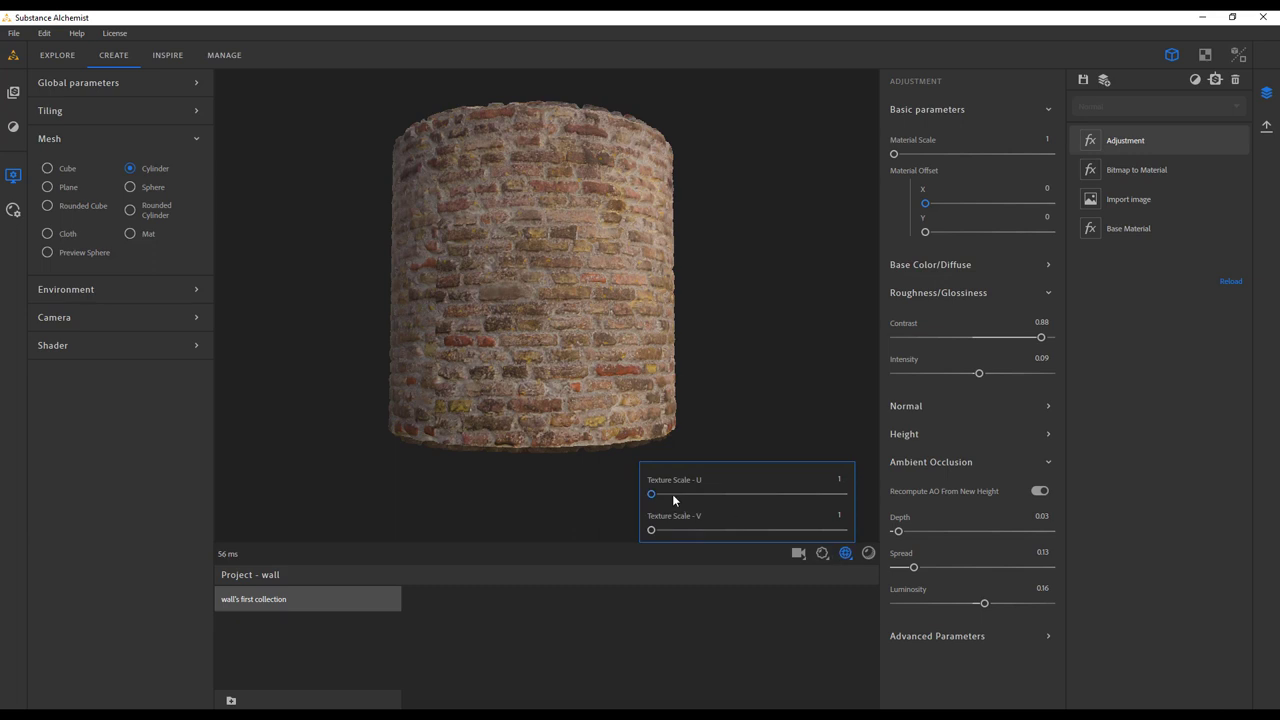
{"action": "left_click", "coordinate": [673, 494]}
{"action": "left_click", "coordinate": [677, 529]}
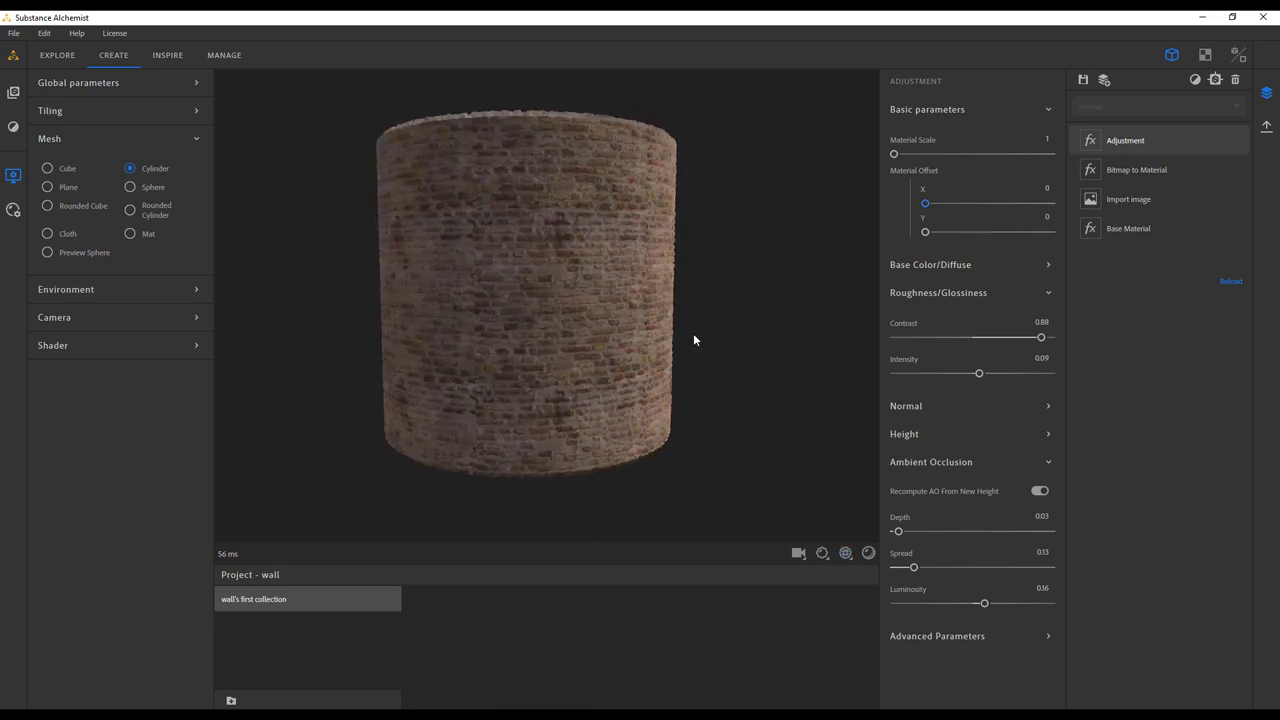
{"action": "scroll", "coordinate": [693, 340], "scroll_direction": "up", "scroll_amount": 4}
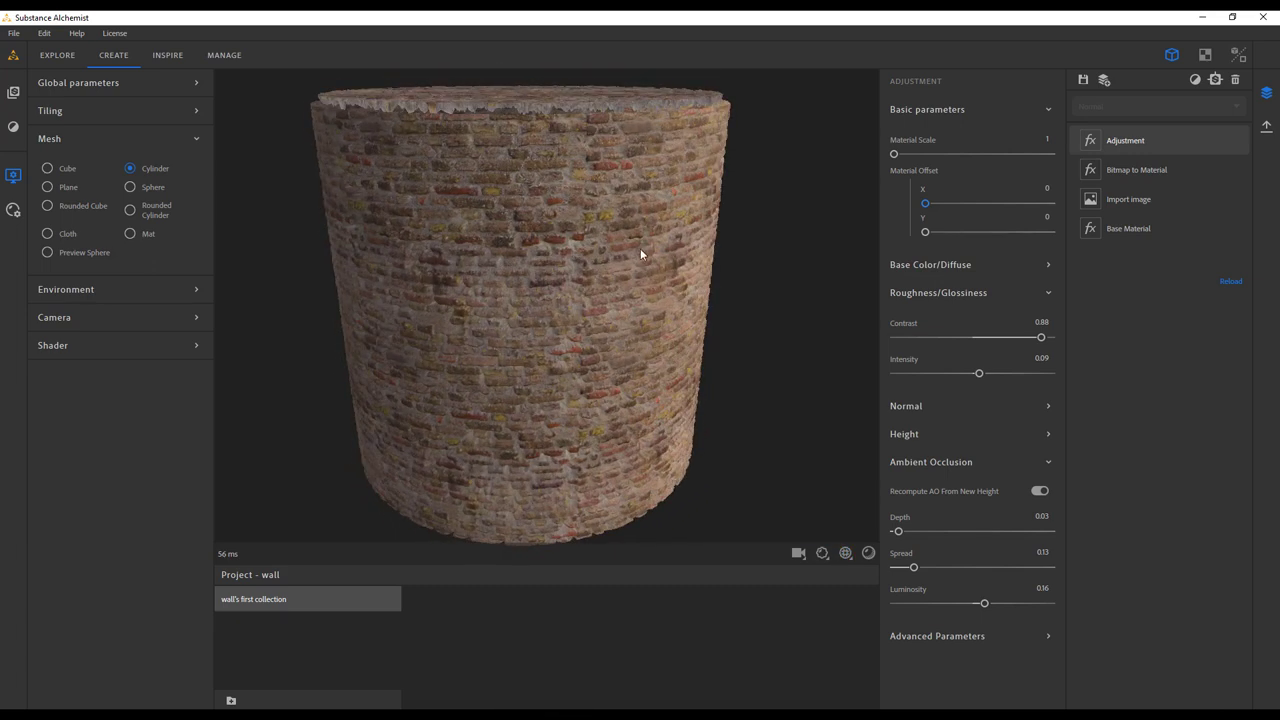
{"action": "left_click_drag", "start_coordinate": [641, 254], "coordinate": [531, 218]}
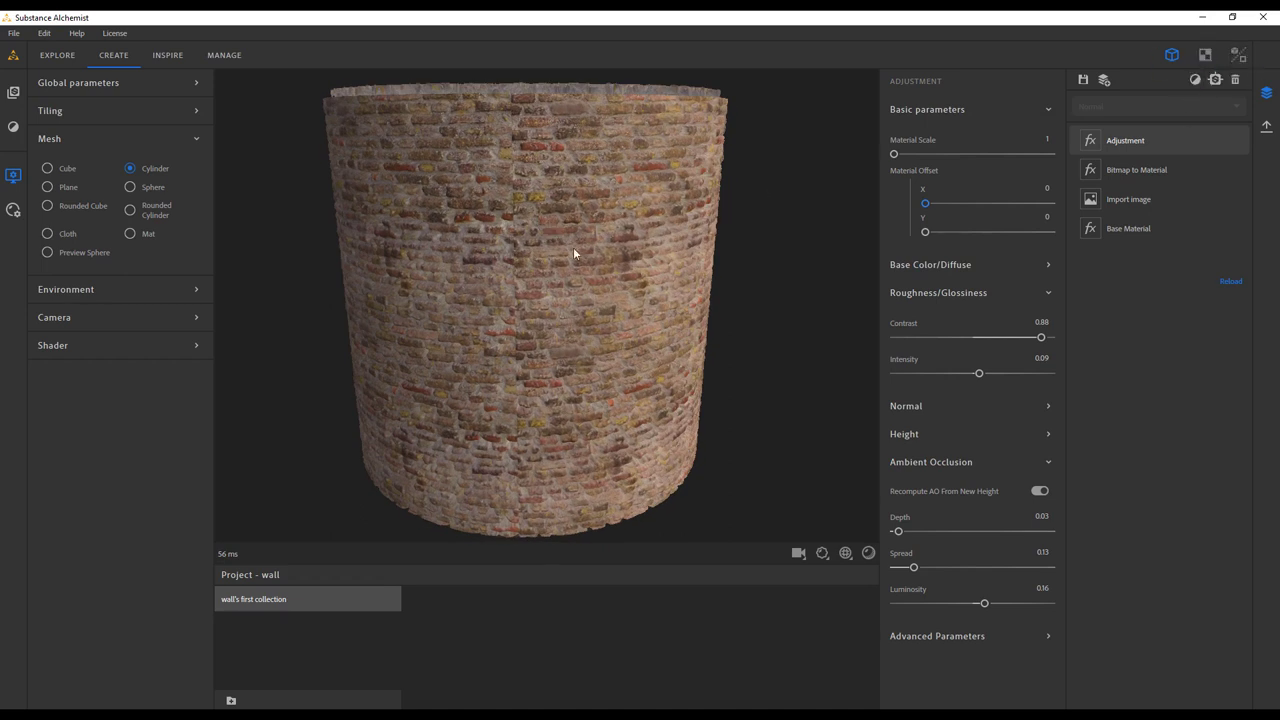
{"action": "left_click_drag", "start_coordinate": [574, 253], "coordinate": [593, 246]}
{"action": "left_click_drag", "start_coordinate": [700, 237], "coordinate": [606, 202]}
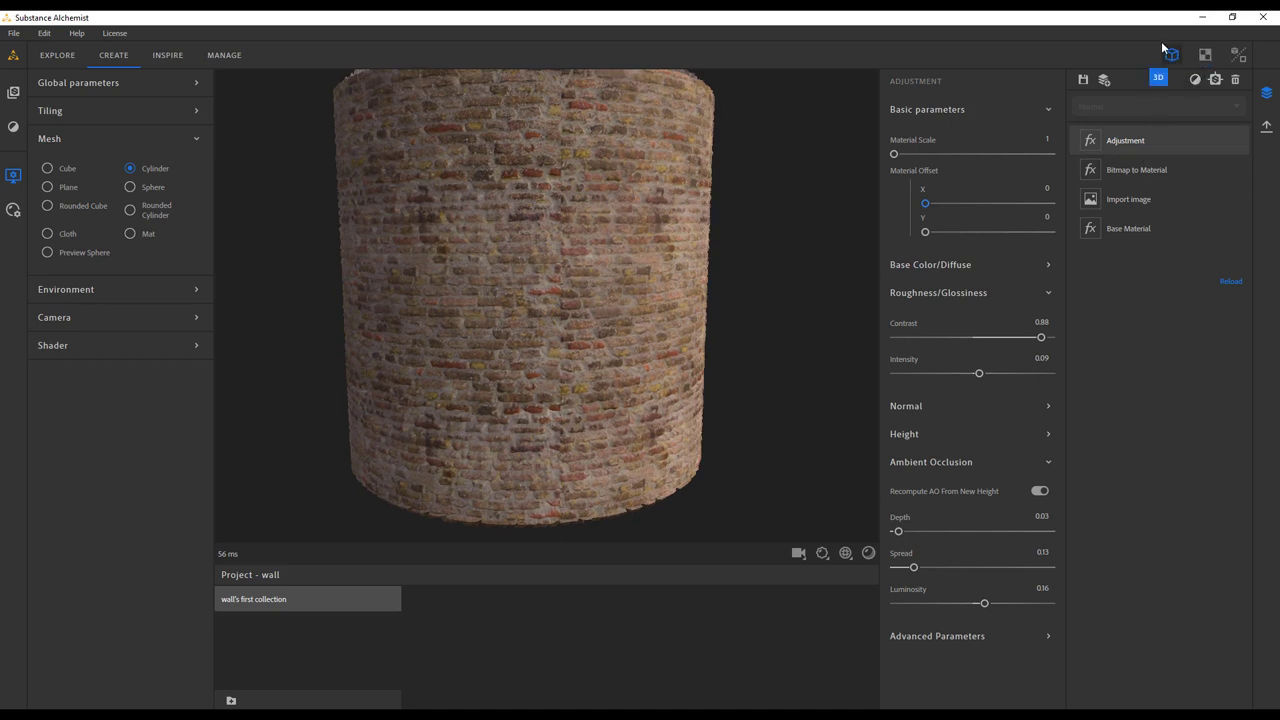
Step: Add an Equalizer filter and toggle its visibility to compare the effect on the cylinder
{"action": "left_click", "coordinate": [1195, 80]}
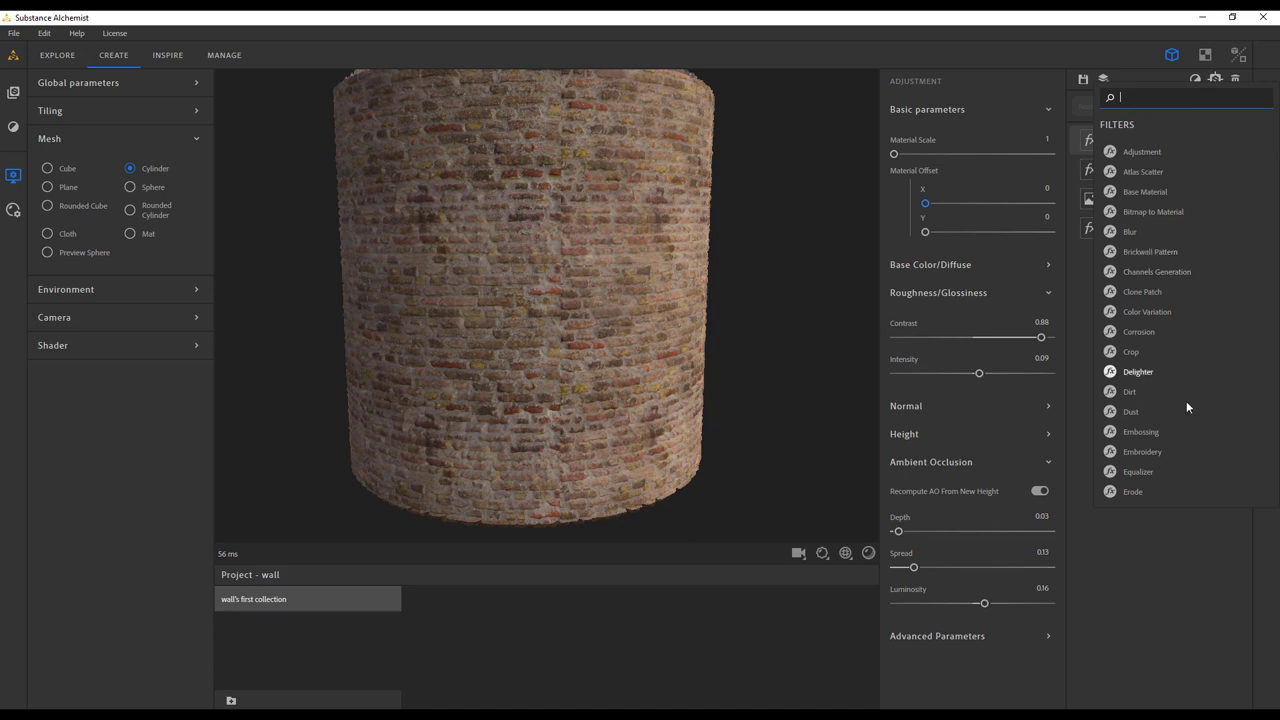
{"action": "left_click", "coordinate": [1171, 473]}
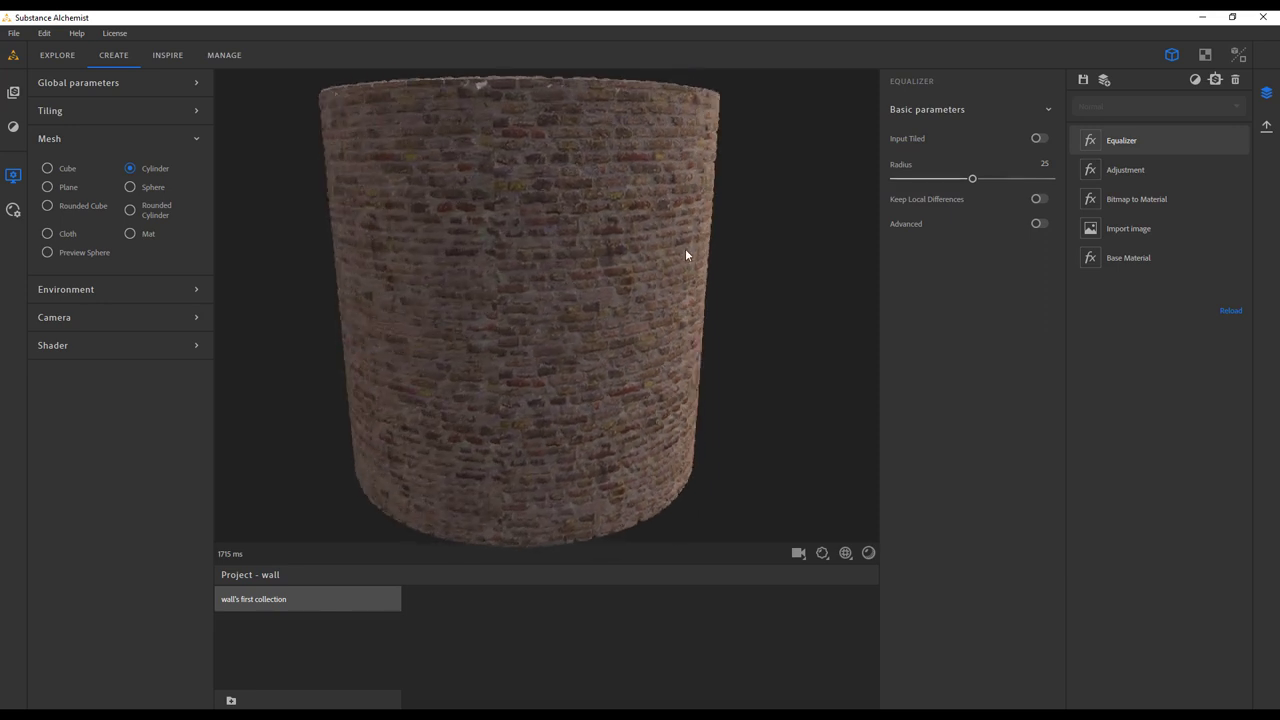
{"action": "left_click", "coordinate": [1238, 142]}
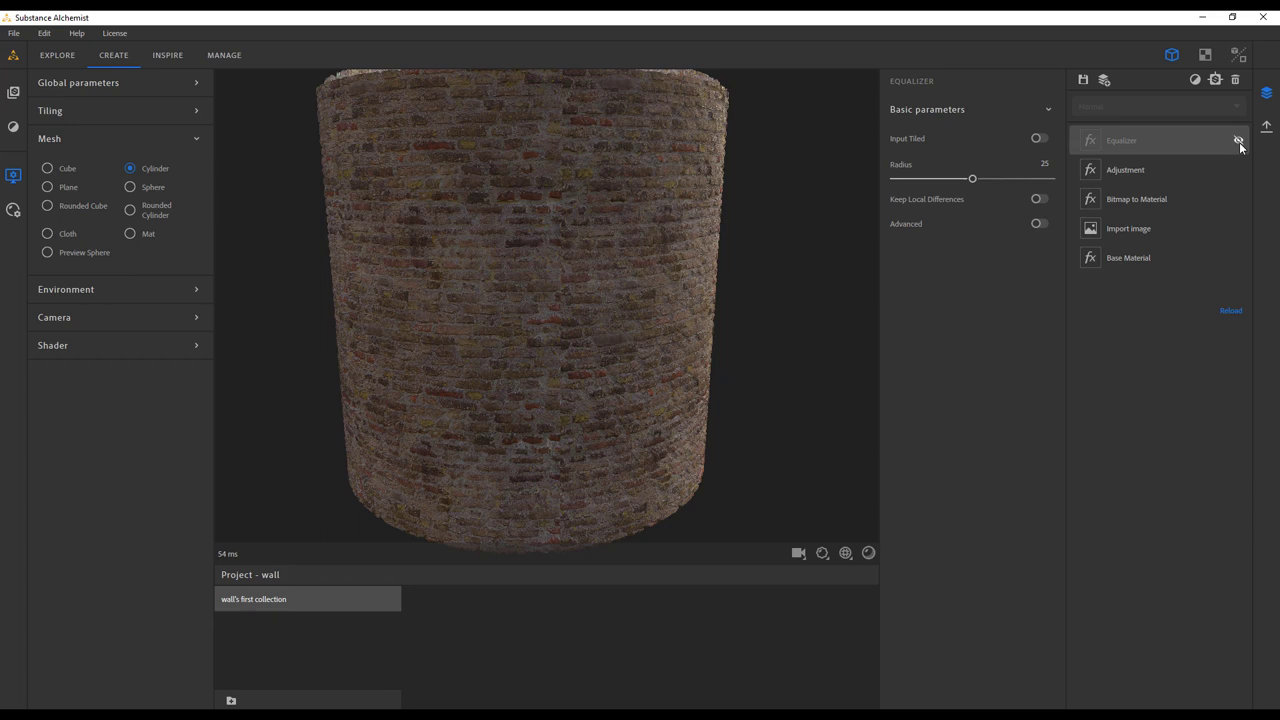
{"action": "left_click", "coordinate": [1238, 142]}
{"action": "left_click_drag", "start_coordinate": [631, 198], "coordinate": [444, 222]}
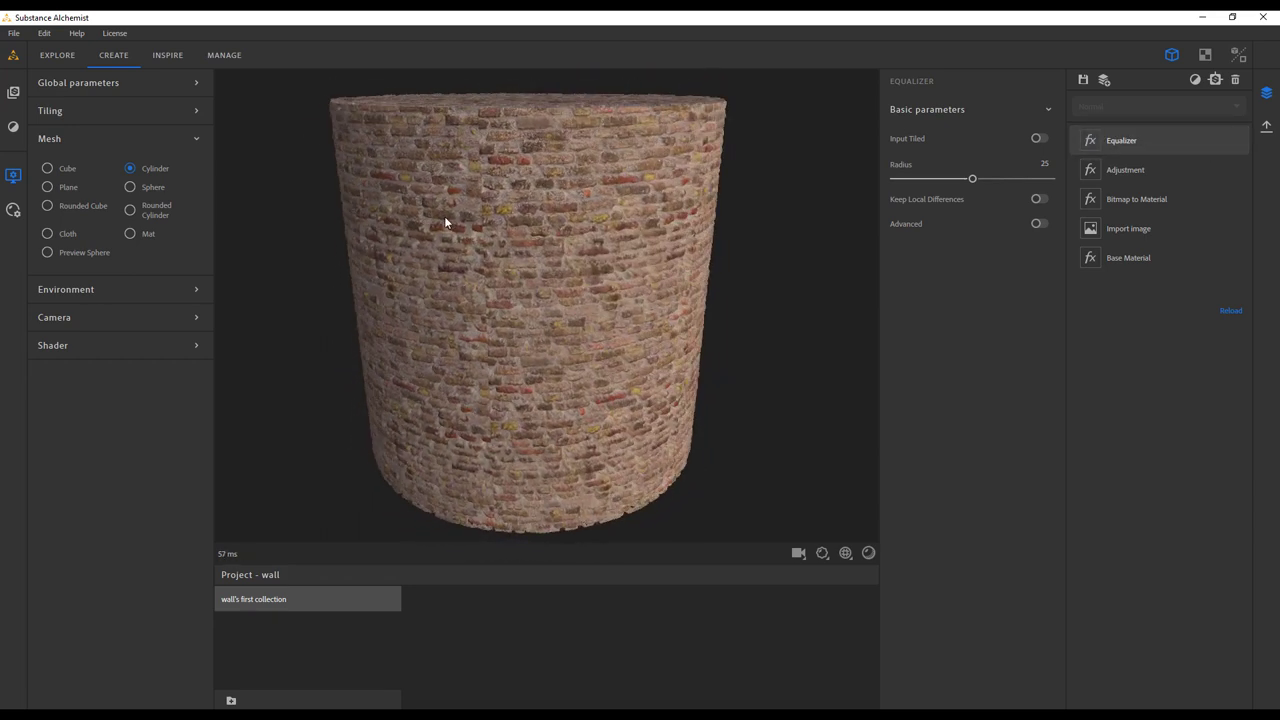
Step: In the 2D Diffuse view, hide the Equalizer to compare the diffuse map without it
{"action": "left_click", "coordinate": [1205, 54]}
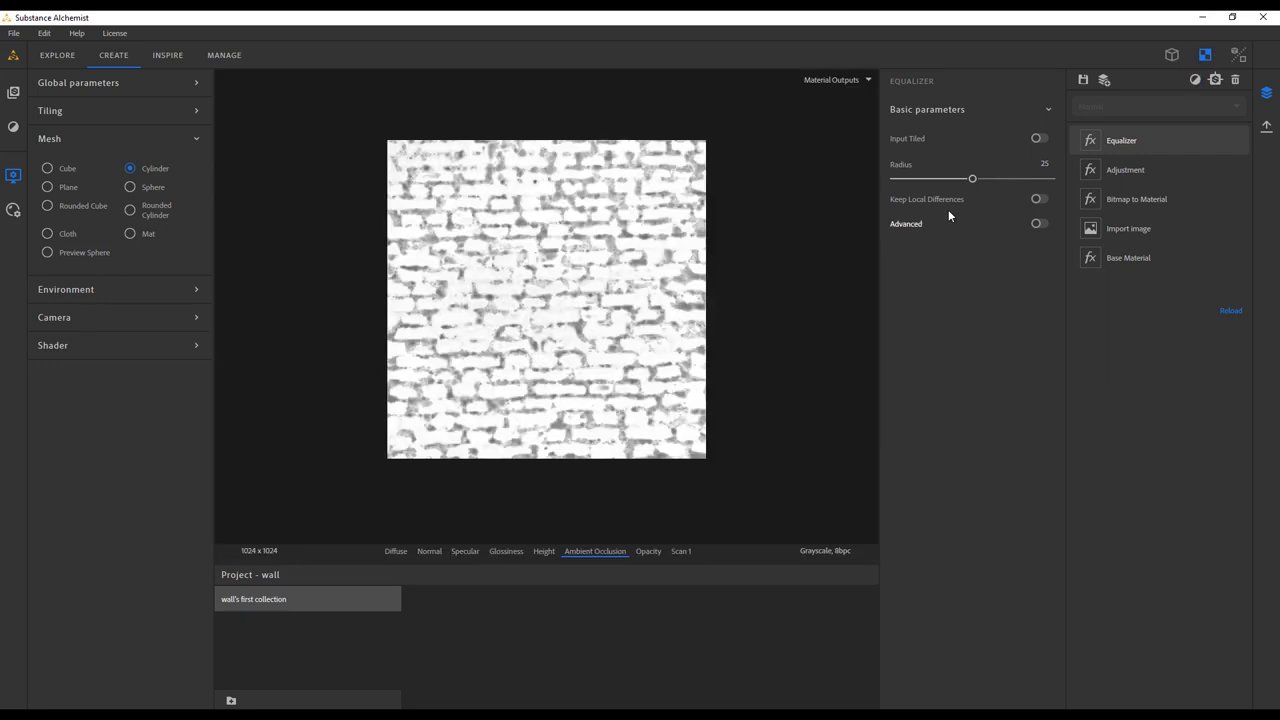
{"action": "left_click", "coordinate": [398, 553]}
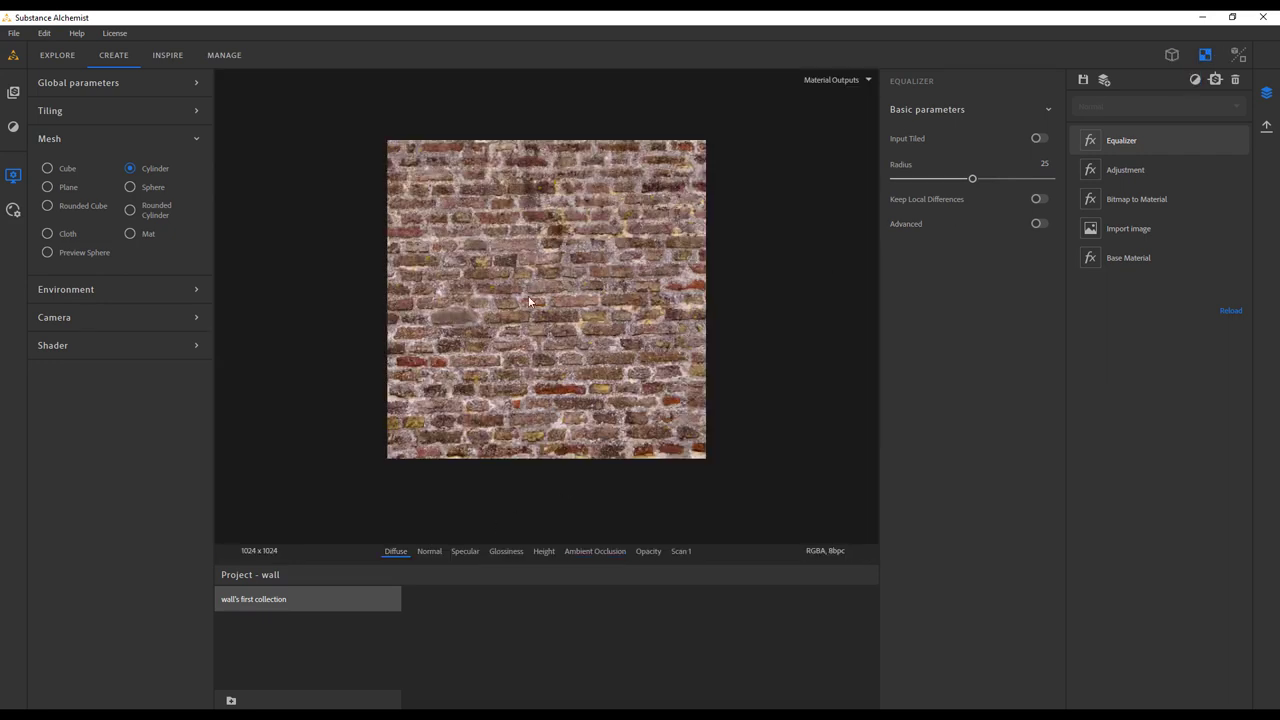
{"action": "mouse_move", "coordinate": [1240, 145]}
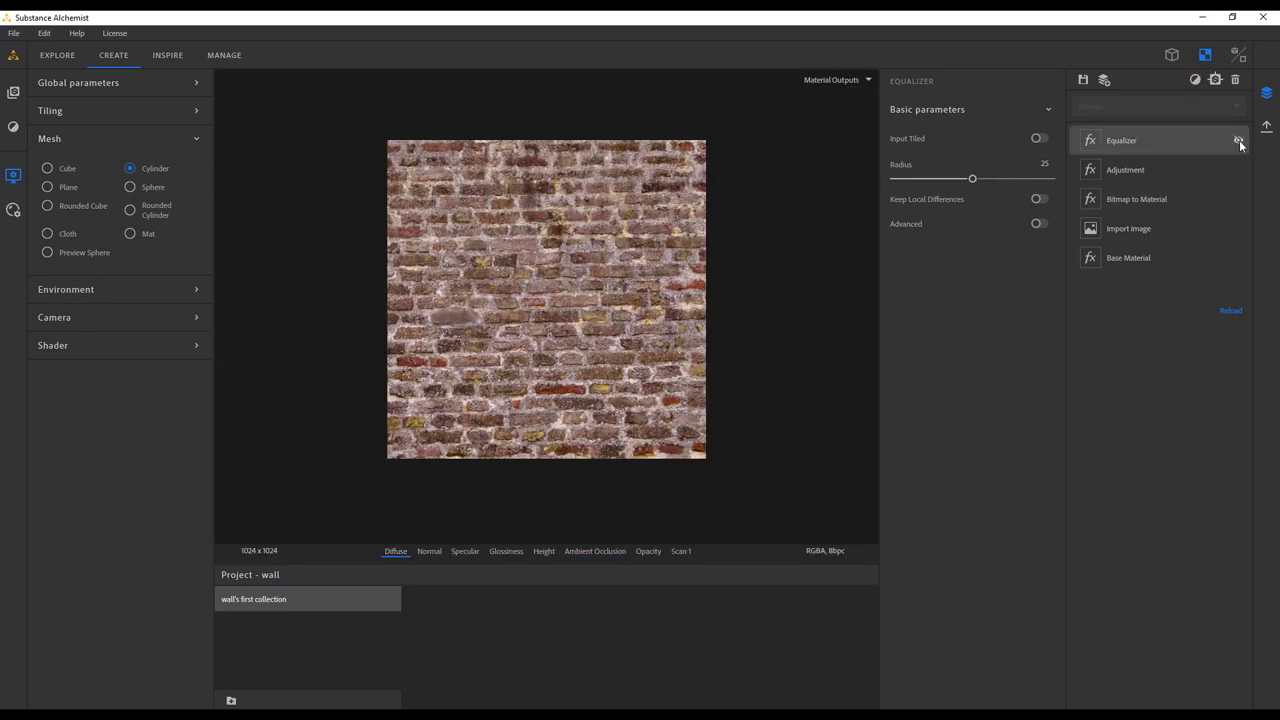
{"action": "left_click", "coordinate": [1239, 142]}
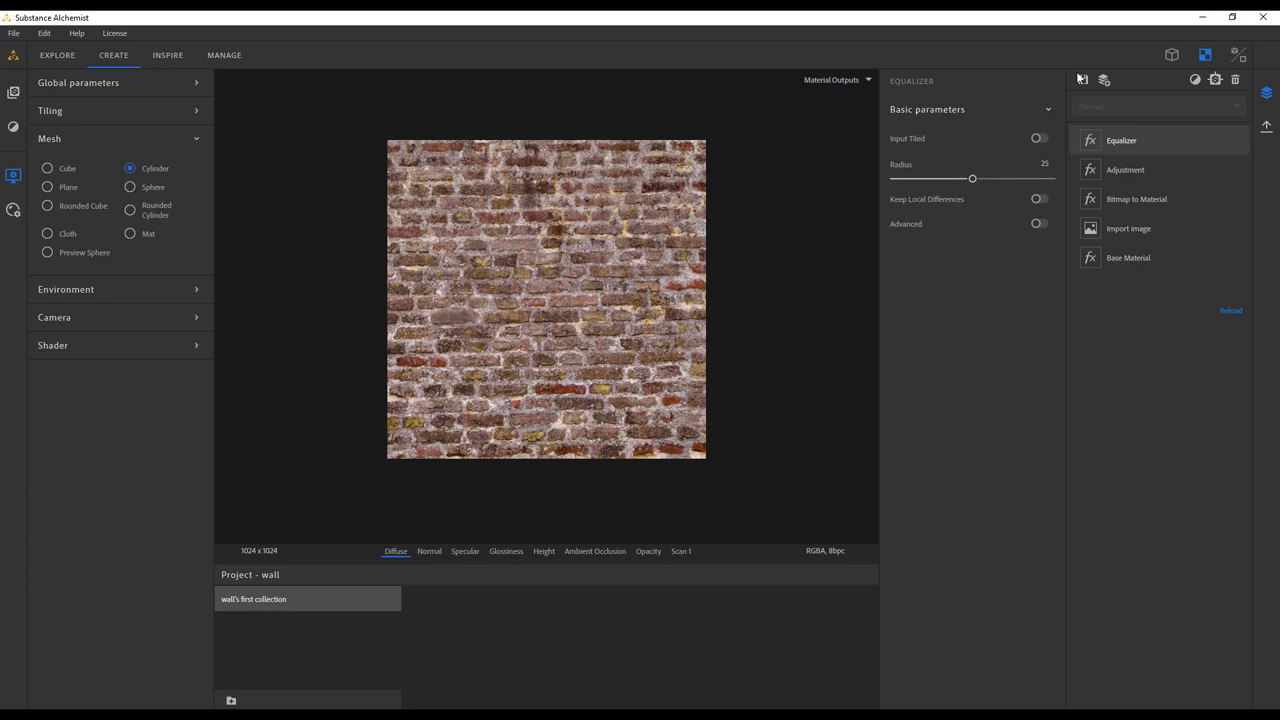
Step: Return to the 3D cylinder view and scroll the Filters list down to Stonewall Pattern and Water
{"action": "left_click", "coordinate": [1172, 55]}
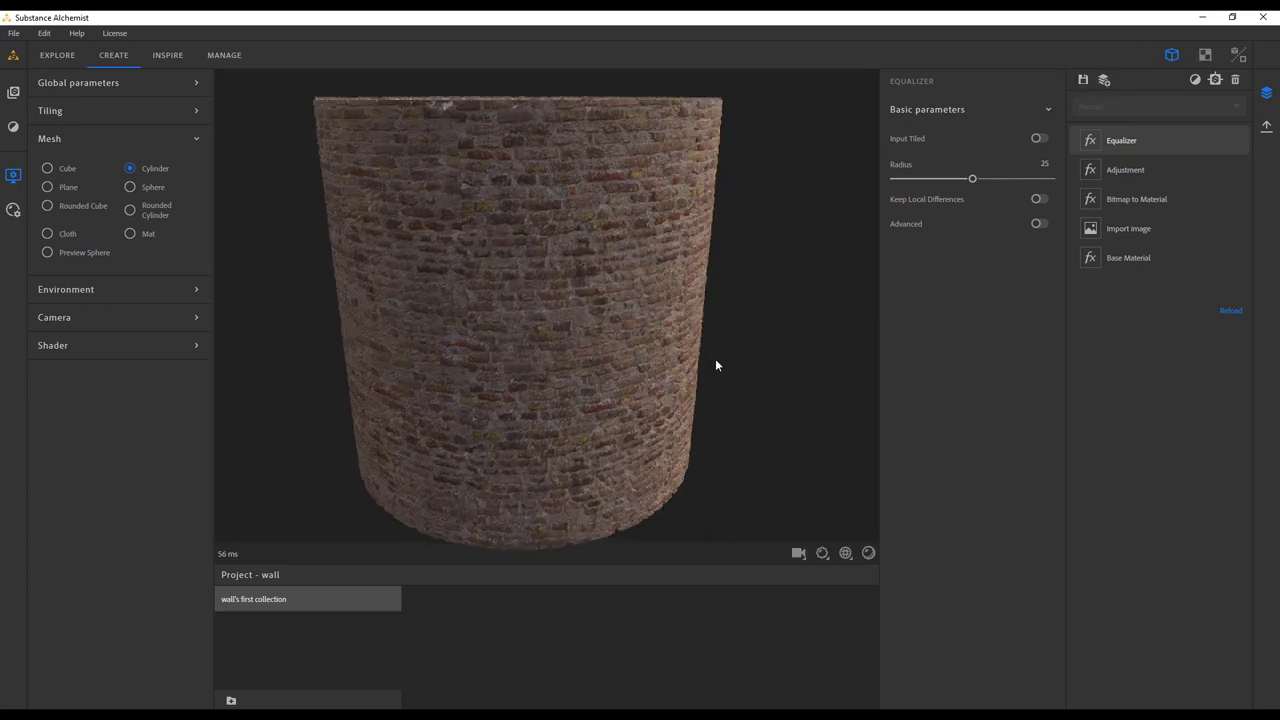
{"action": "scroll", "coordinate": [568, 343], "scroll_direction": "up", "scroll_amount": 5}
{"action": "scroll", "coordinate": [508, 398], "scroll_direction": "down", "scroll_amount": 3}
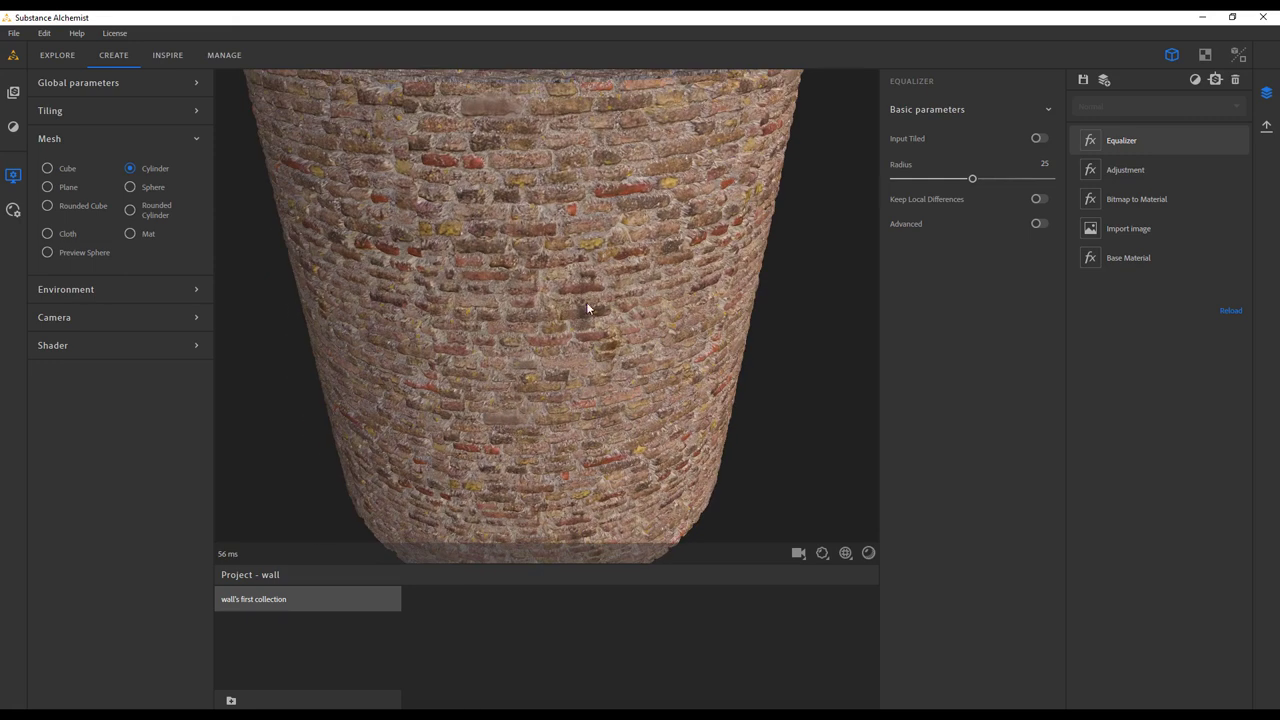
{"action": "left_click", "coordinate": [1197, 80]}
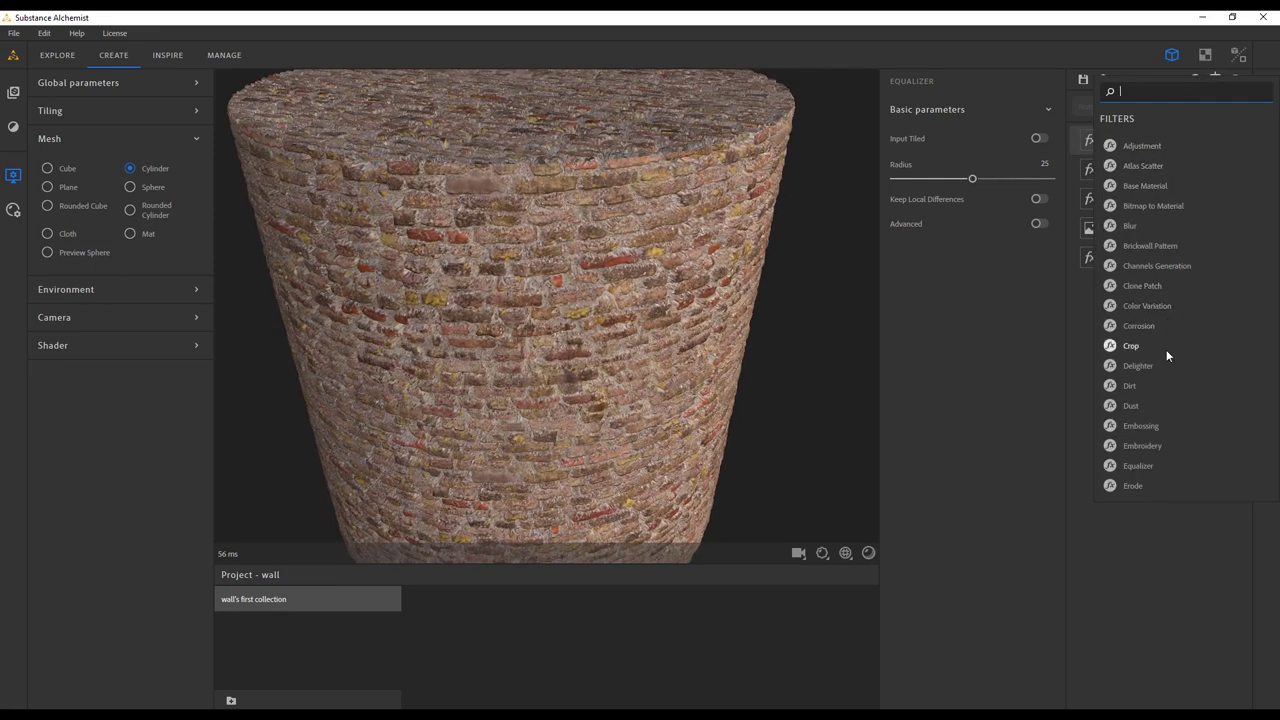
{"action": "scroll", "coordinate": [1164, 224], "scroll_direction": "down", "scroll_amount": 5}
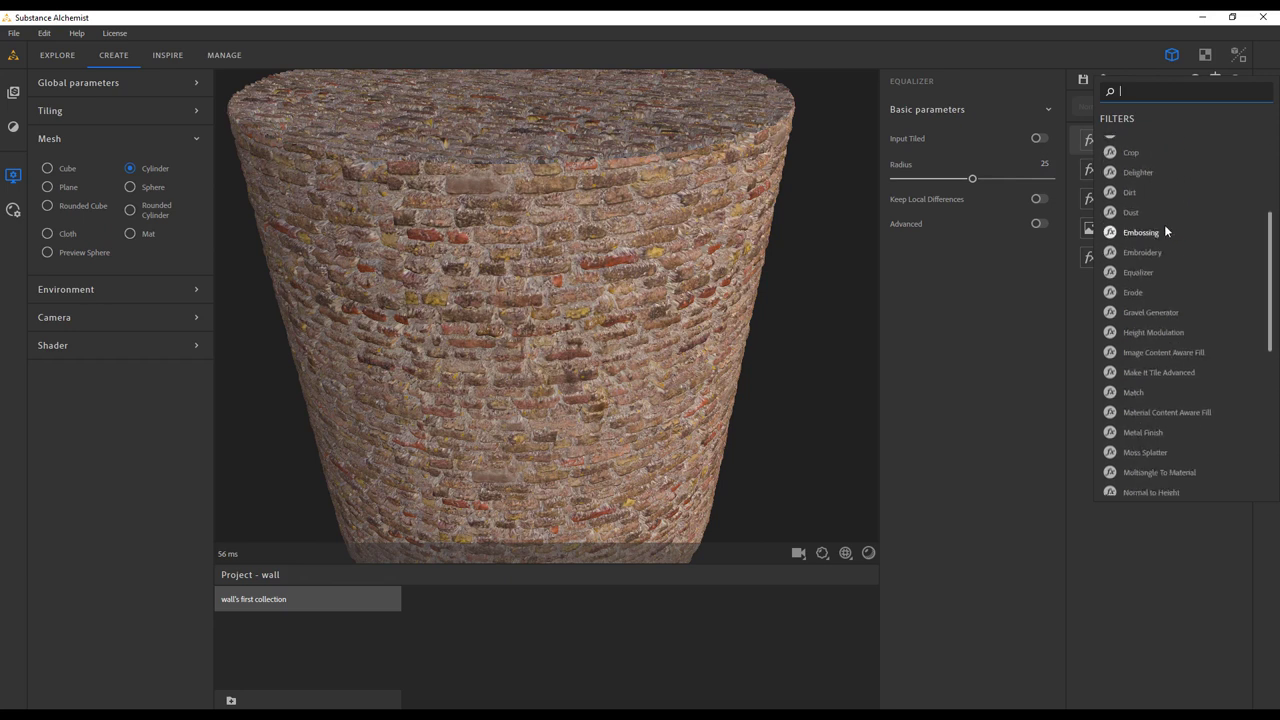
{"action": "scroll", "coordinate": [1165, 233], "scroll_direction": "down", "scroll_amount": 3}
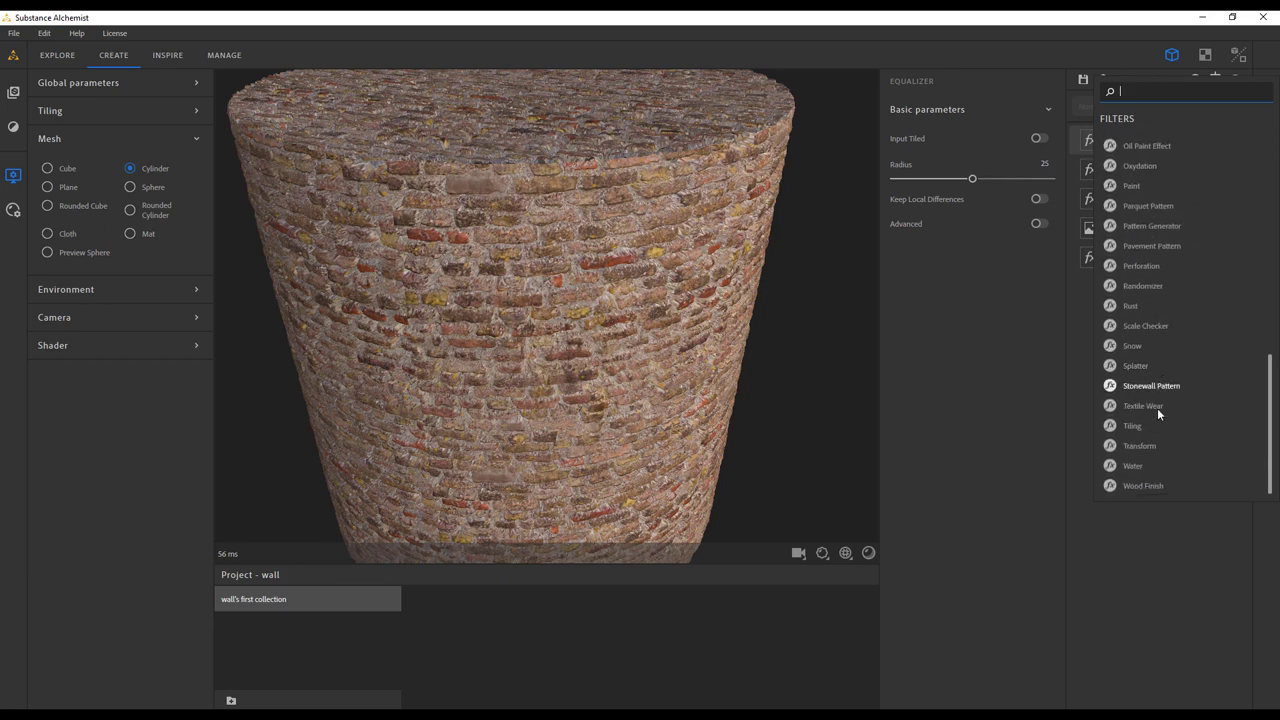
Step: Add a Smart Auto Tile Tiling filter and reposition its crop region in the 2D view
{"action": "left_click", "coordinate": [1153, 426]}
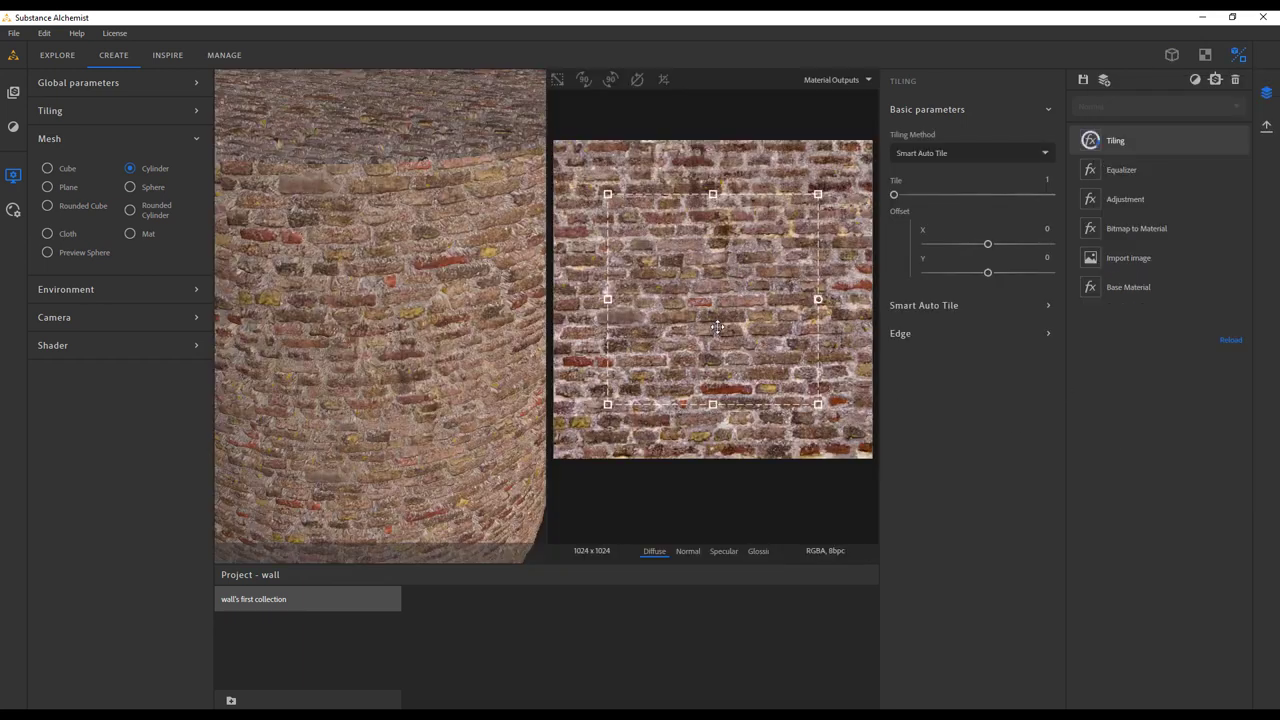
{"action": "scroll", "coordinate": [440, 340], "scroll_direction": "up", "scroll_amount": 5}
{"action": "left_click_drag", "start_coordinate": [700, 266], "coordinate": [702, 263]}
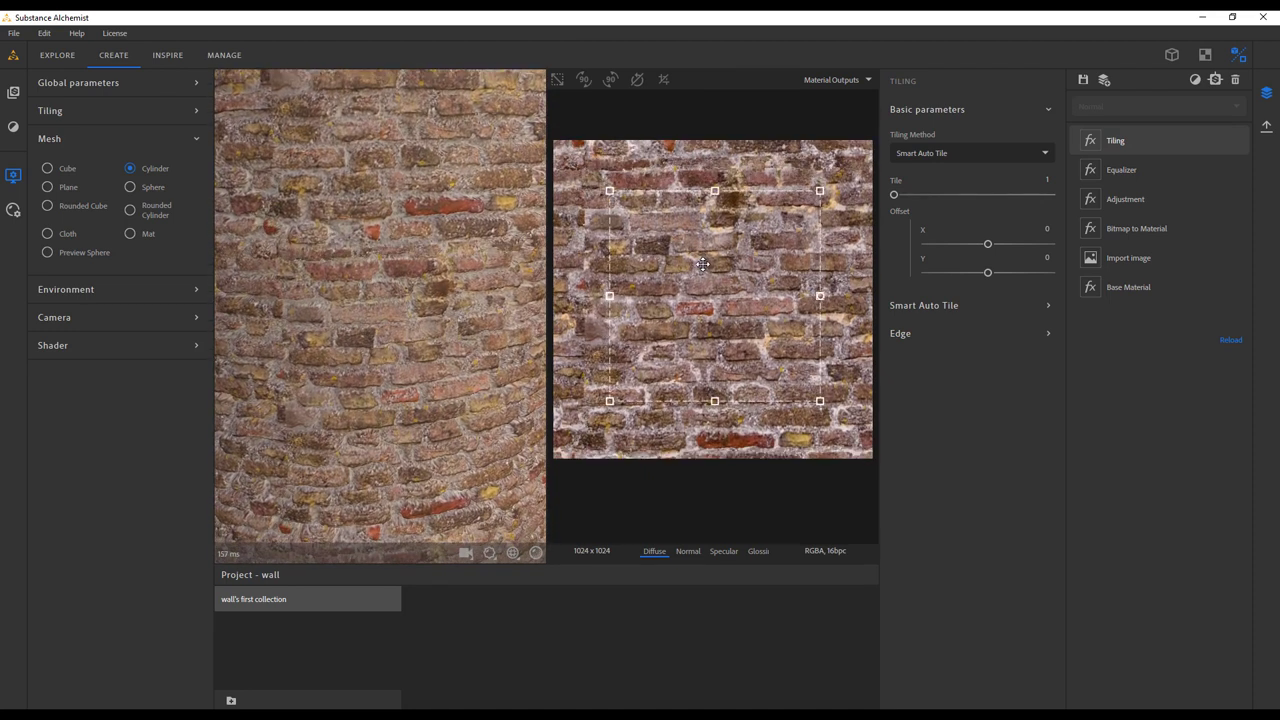
{"action": "left_click_drag", "start_coordinate": [728, 212], "coordinate": [728, 210]}
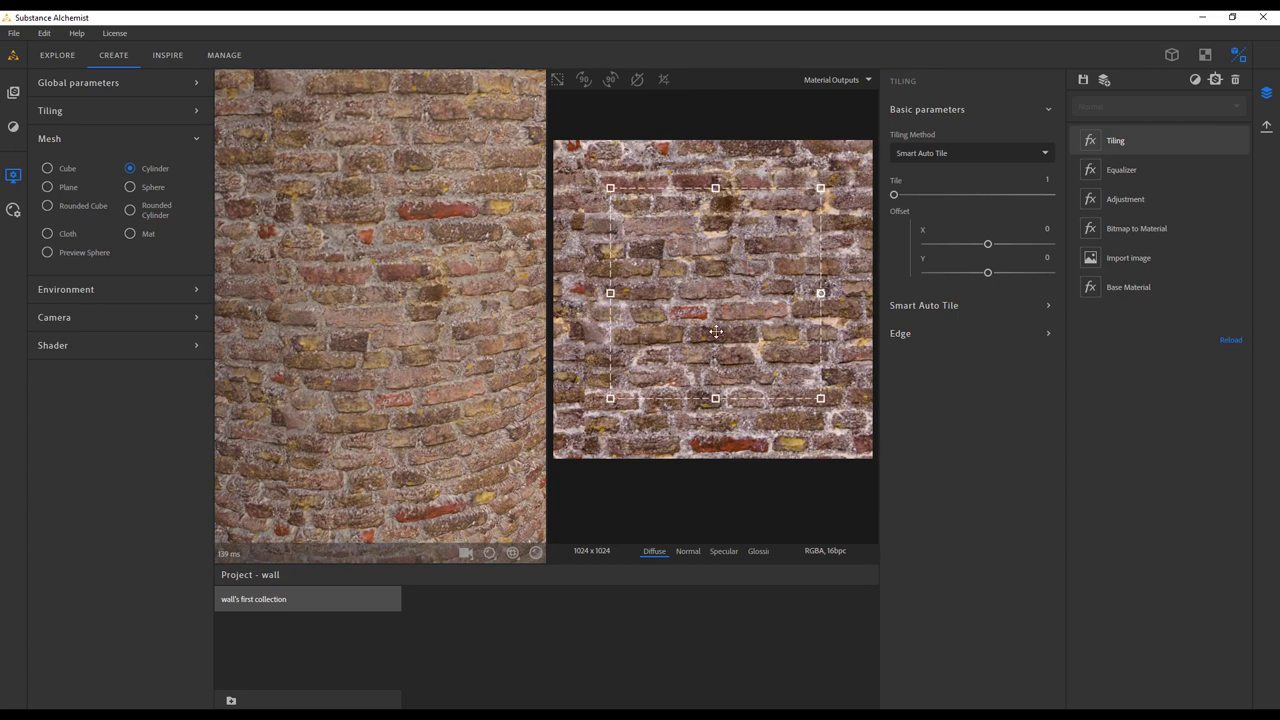
{"action": "left_click_drag", "start_coordinate": [715, 399], "coordinate": [716, 406]}
{"action": "left_click_drag", "start_coordinate": [384, 314], "coordinate": [388, 376]}
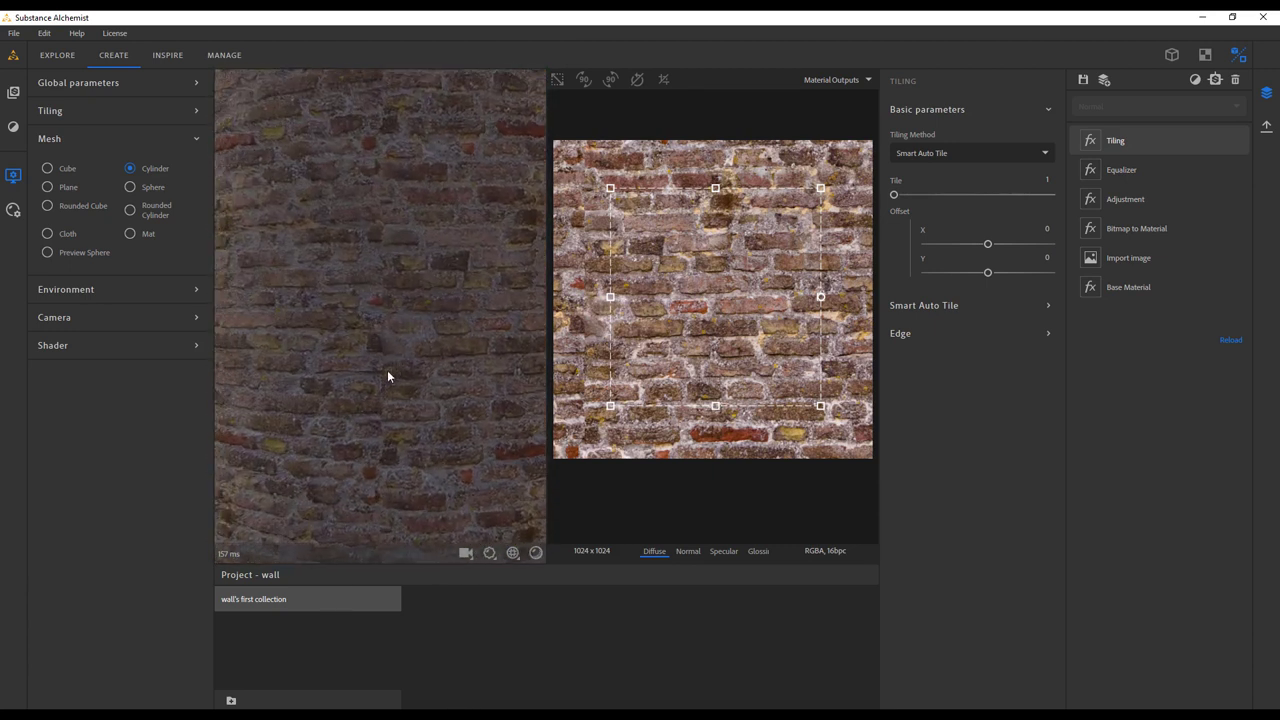
{"action": "left_click_drag", "start_coordinate": [391, 270], "coordinate": [440, 233]}
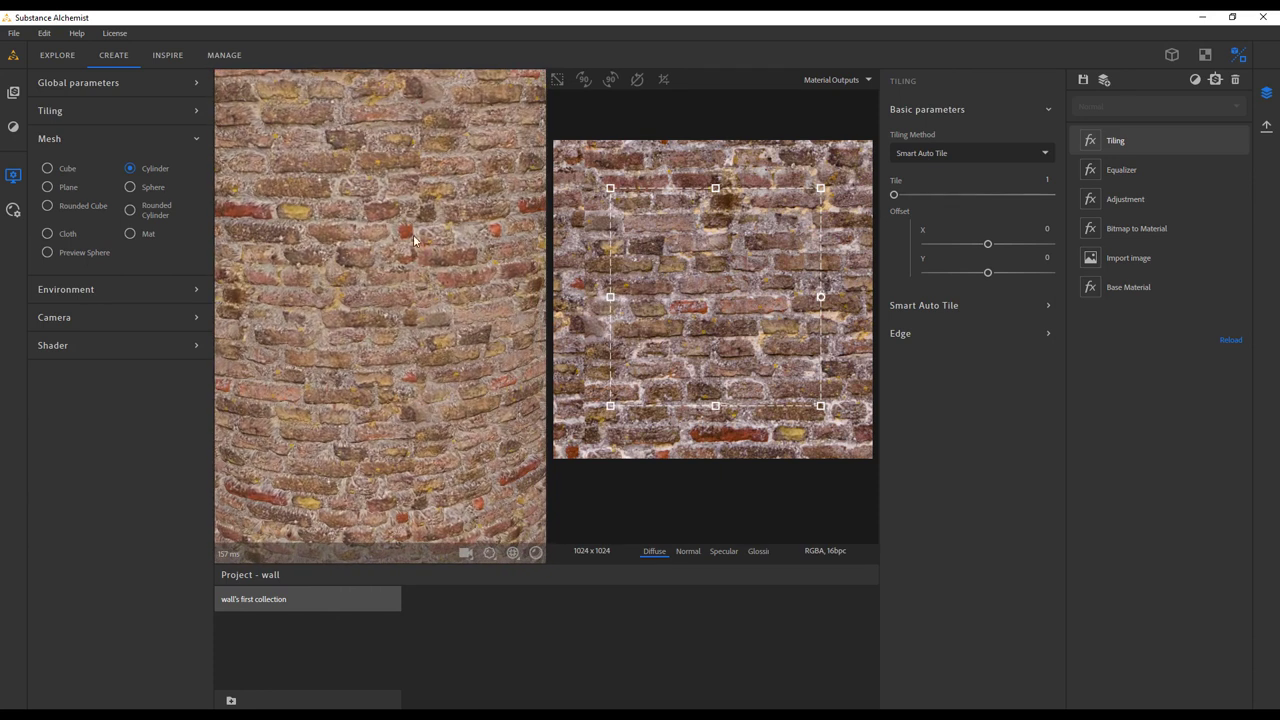
Step: Expand the Tiling filter's Edge settings and set Threshold to 0.18
{"action": "left_click", "coordinate": [930, 341]}
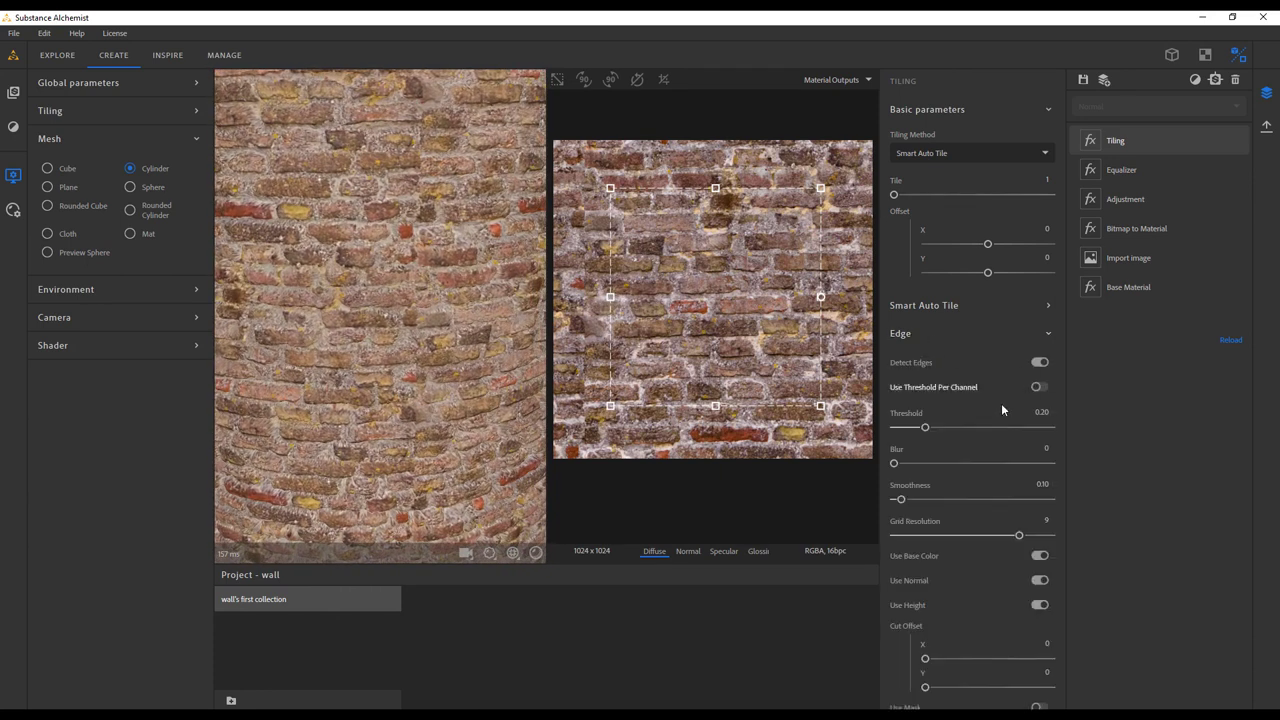
{"action": "left_click", "coordinate": [909, 430]}
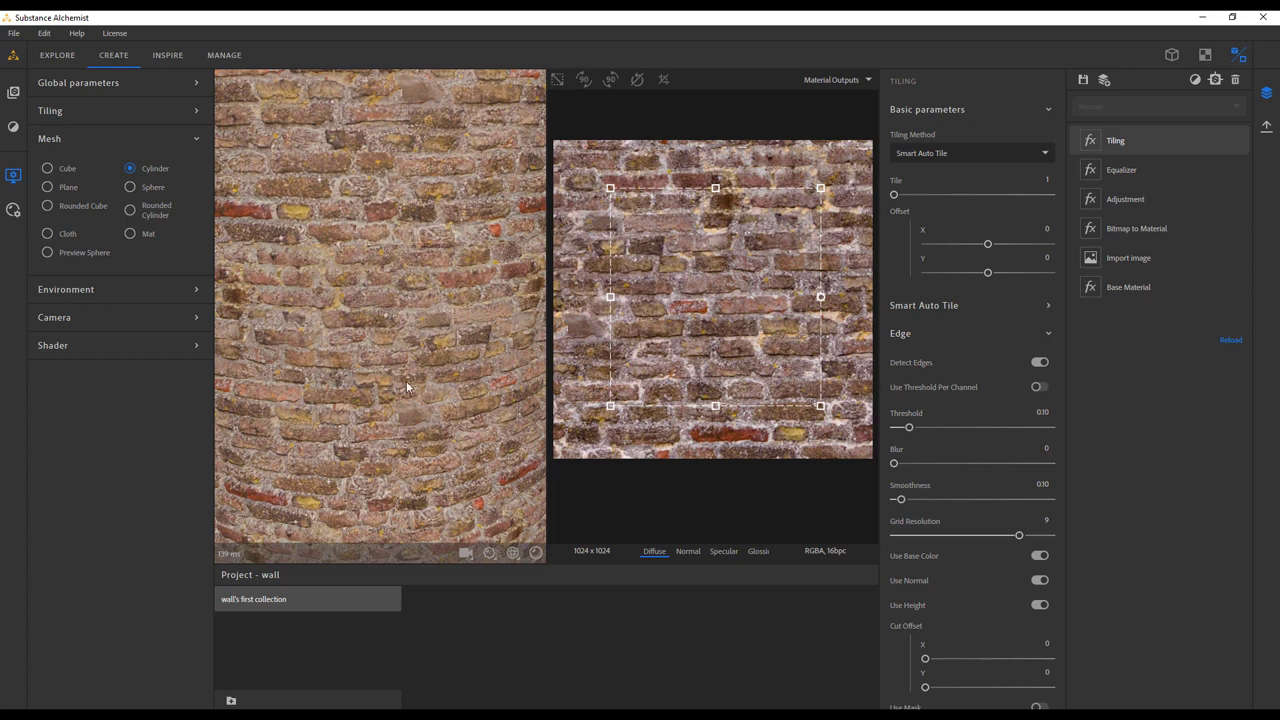
{"action": "left_click_drag", "start_coordinate": [909, 430], "coordinate": [924, 432]}
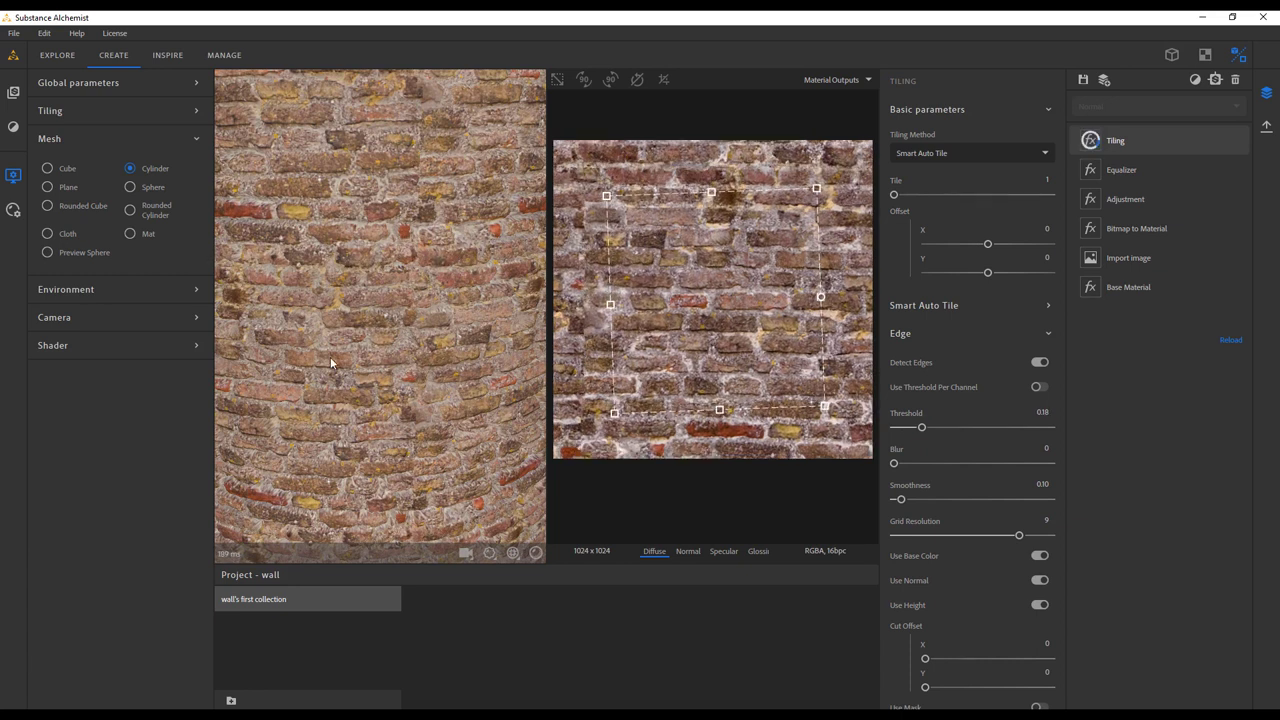
{"action": "scroll", "coordinate": [283, 350], "scroll_direction": "down", "scroll_amount": 10}
{"action": "left_click_drag", "start_coordinate": [410, 339], "coordinate": [436, 287]}
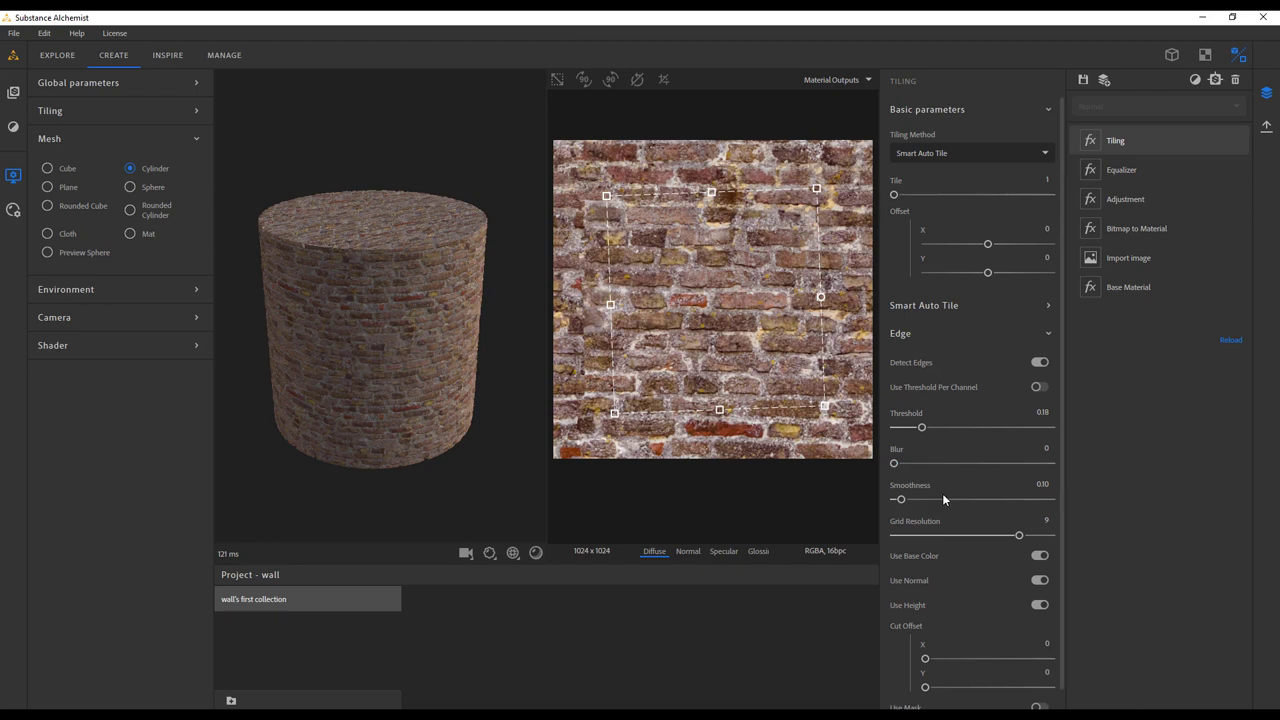
Step: Set edge Blur to 1.59 and Smoothness to 1.02, then nudge the tiling region down
{"action": "left_click", "coordinate": [896, 464]}
{"action": "left_click_drag", "start_coordinate": [930, 470], "coordinate": [1020, 468]}
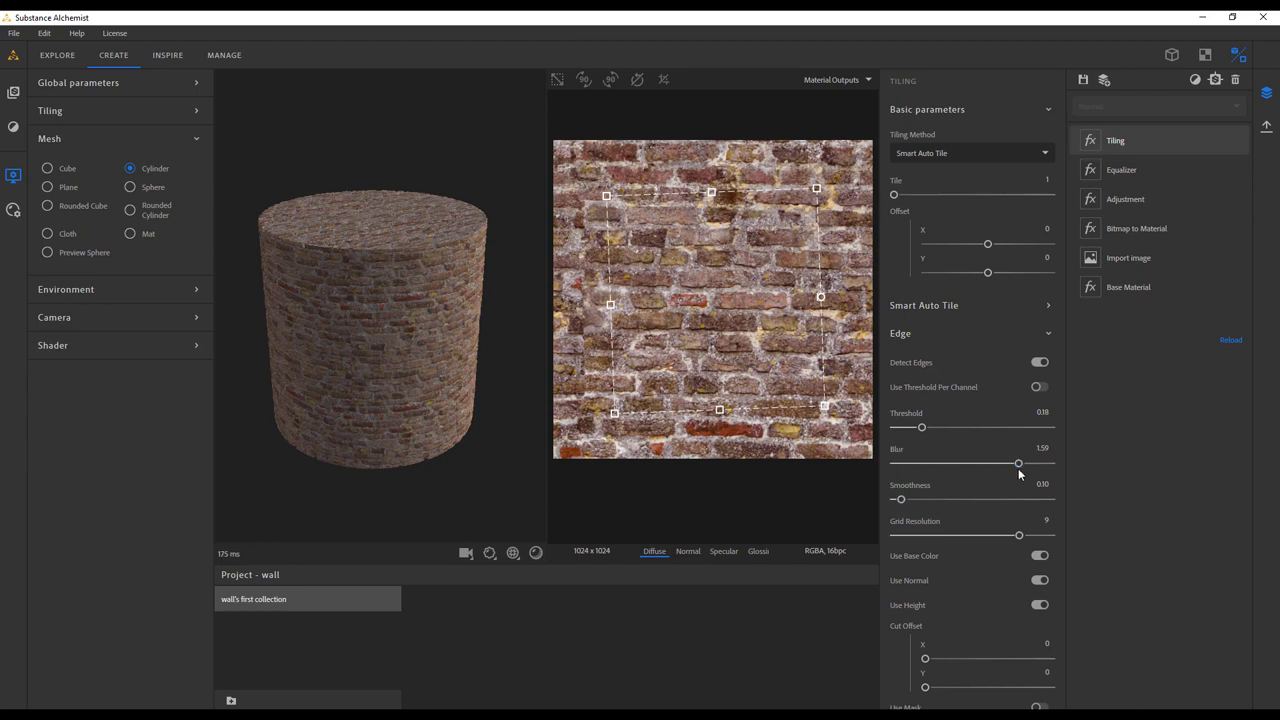
{"action": "left_click_drag", "start_coordinate": [898, 500], "coordinate": [974, 500]}
{"action": "left_click_drag", "start_coordinate": [486, 408], "coordinate": [381, 403]}
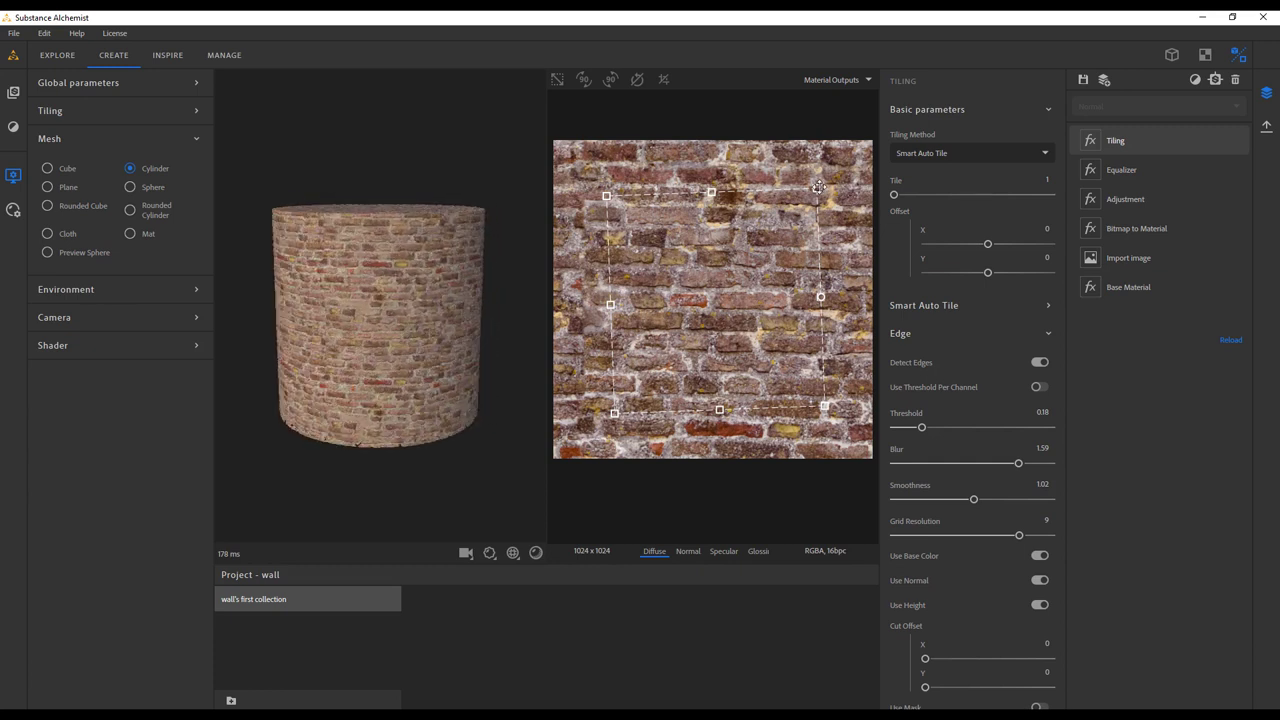
{"action": "left_click_drag", "start_coordinate": [827, 188], "coordinate": [831, 193]}
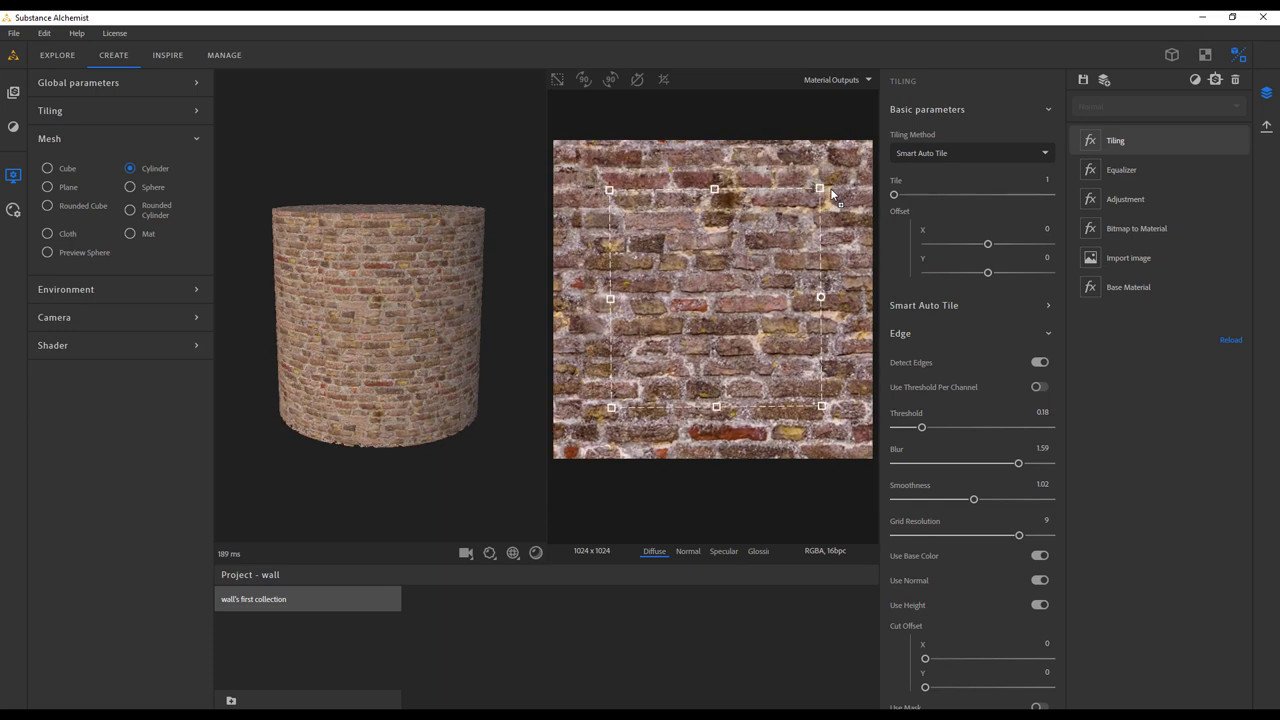
{"action": "left_click_drag", "start_coordinate": [724, 336], "coordinate": [725, 342]}
Step: Try the brick tiling at 2 repeats on the cylinder, then return it to 1
{"action": "left_click_drag", "start_coordinate": [282, 370], "coordinate": [470, 350]}
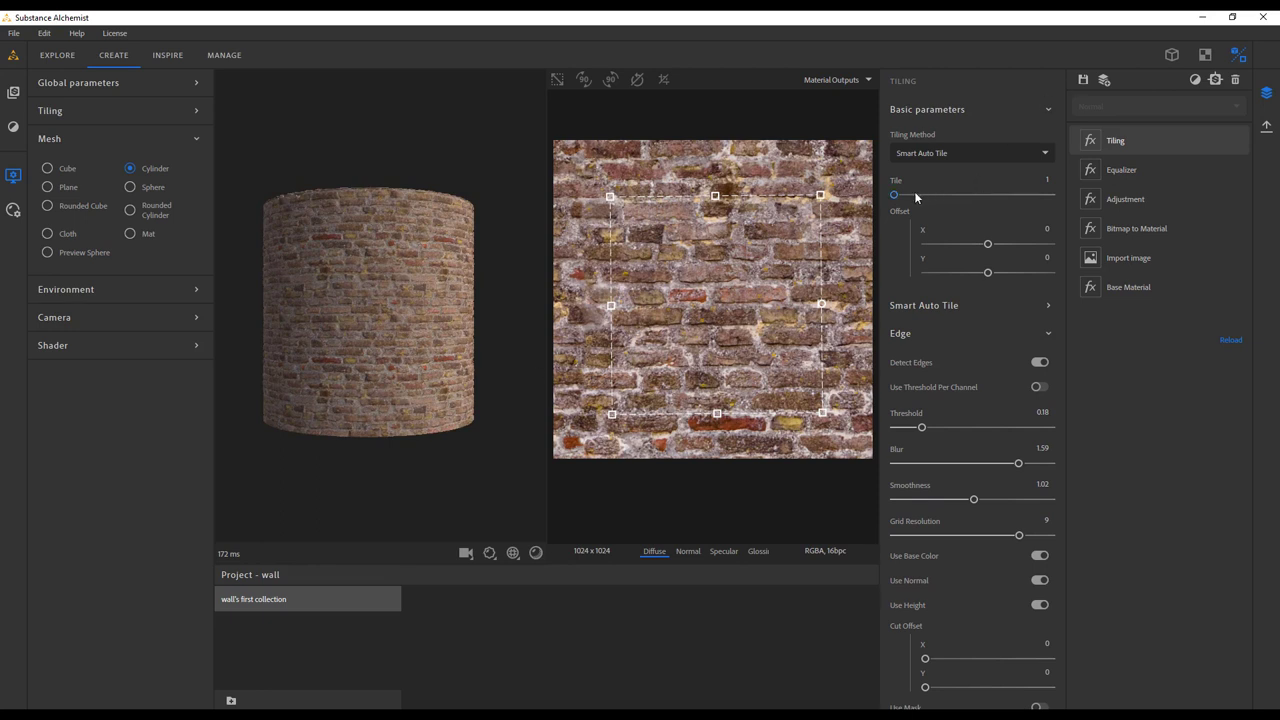
{"action": "left_click_drag", "start_coordinate": [894, 194], "coordinate": [911, 194]}
{"action": "scroll", "coordinate": [370, 303], "scroll_direction": "up", "scroll_amount": 8}
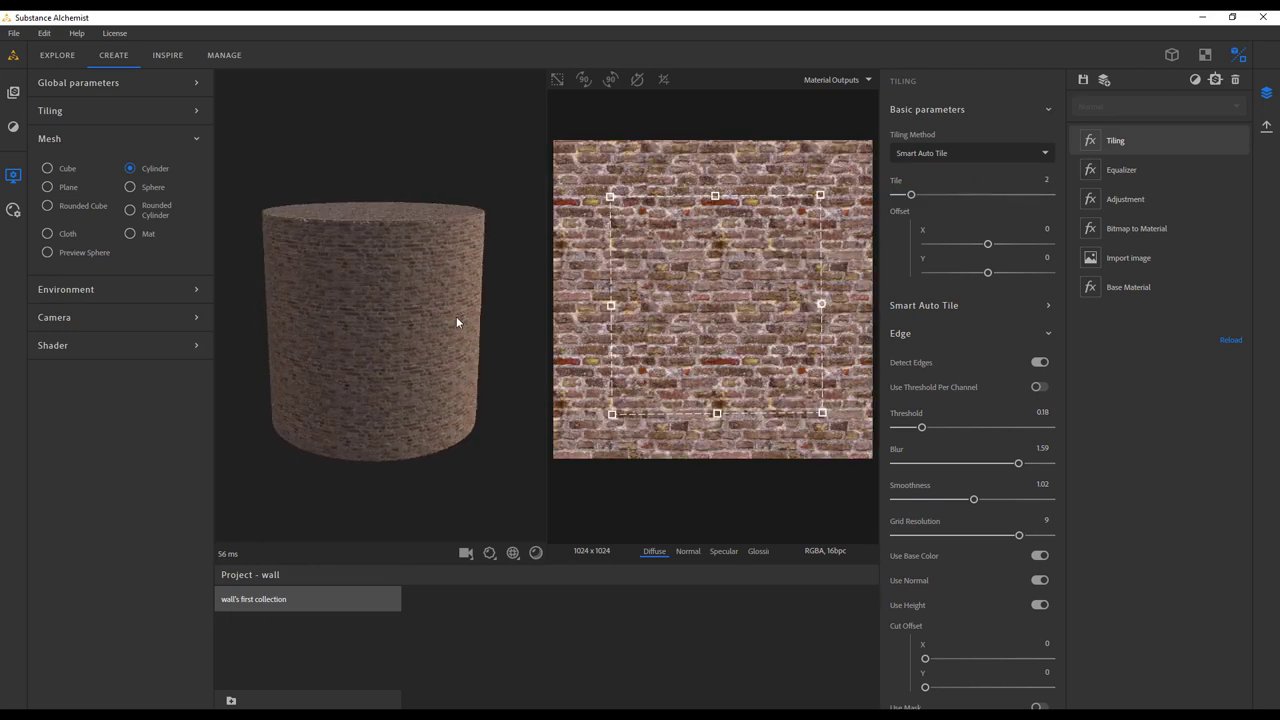
{"action": "left_click_drag", "start_coordinate": [507, 312], "coordinate": [681, 343]}
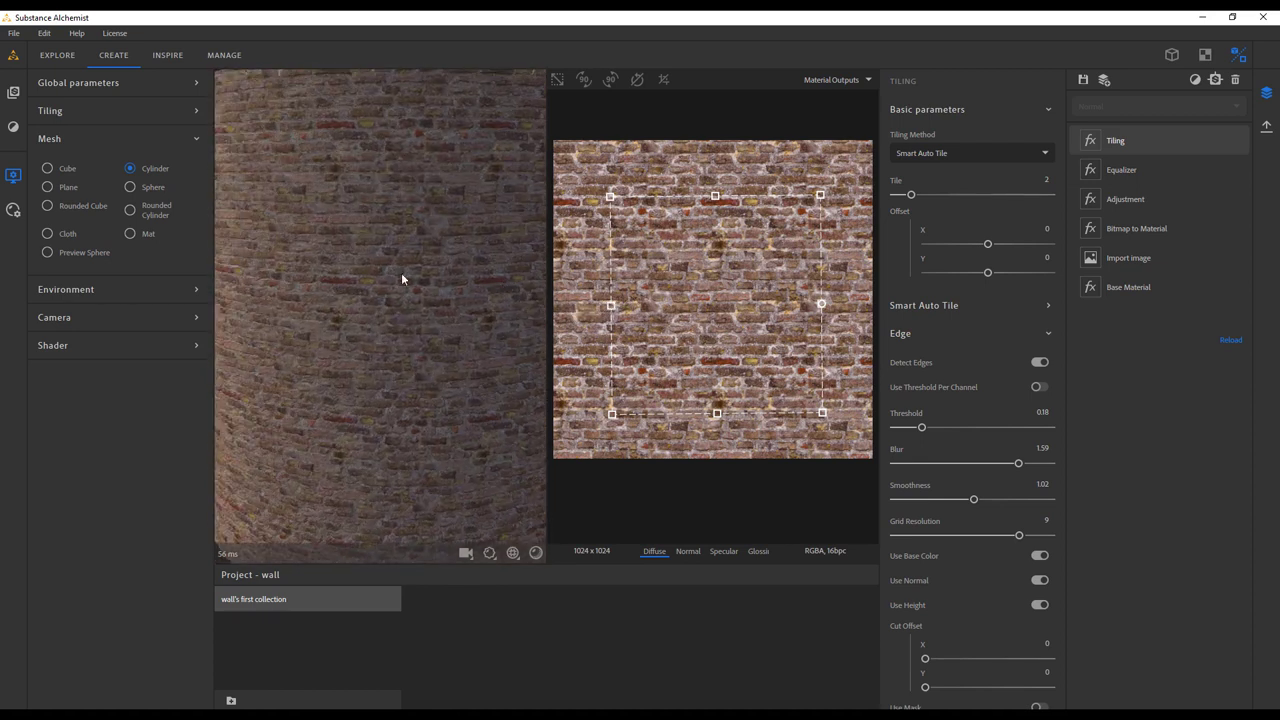
{"action": "left_click_drag", "start_coordinate": [404, 280], "coordinate": [419, 303]}
{"action": "left_click_drag", "start_coordinate": [911, 194], "coordinate": [810, 208]}
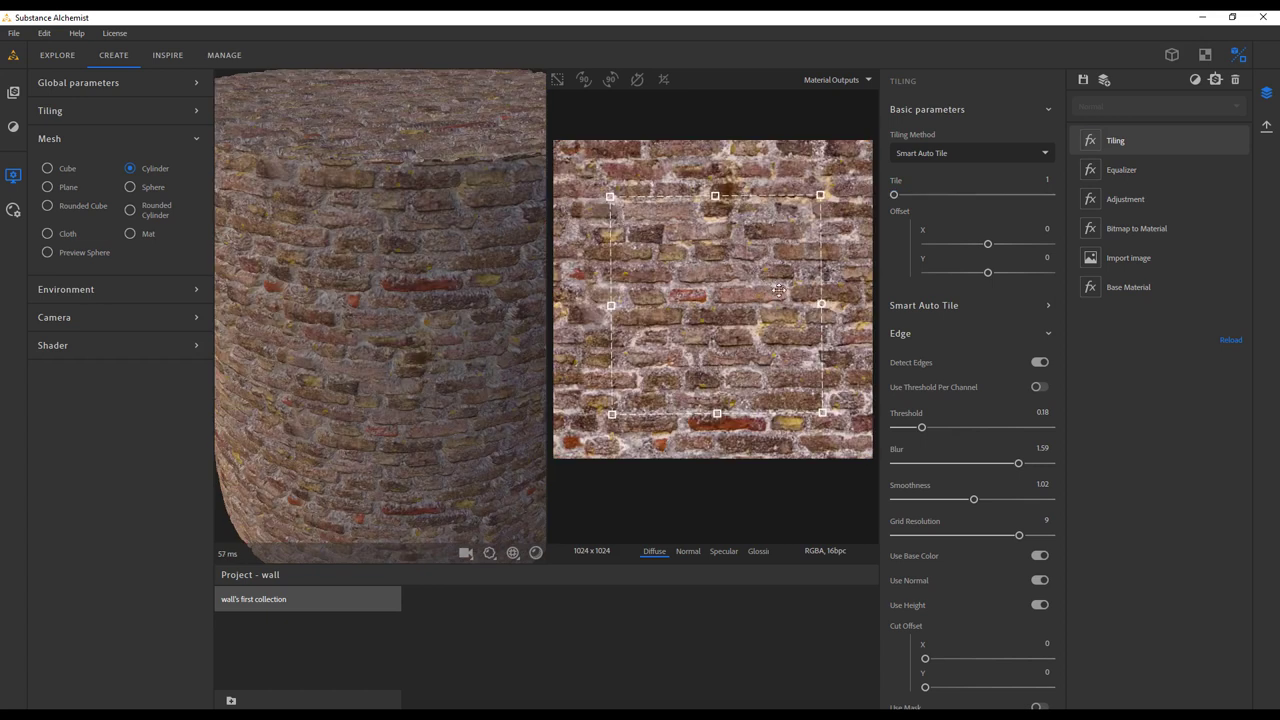
Step: Frame the cylinder at eye level and switch to the 3D-only preview
{"action": "left_click_drag", "start_coordinate": [429, 288], "coordinate": [539, 417]}
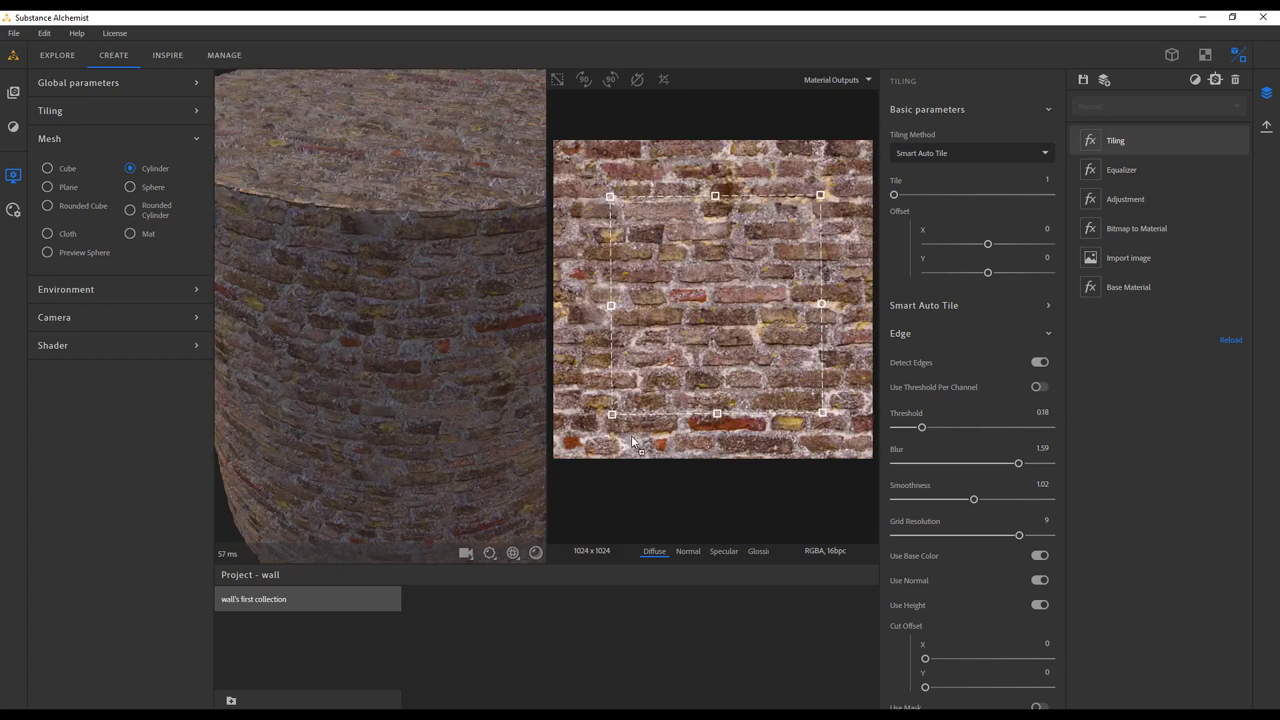
{"action": "scroll", "coordinate": [416, 355], "scroll_direction": "down", "scroll_amount": 5}
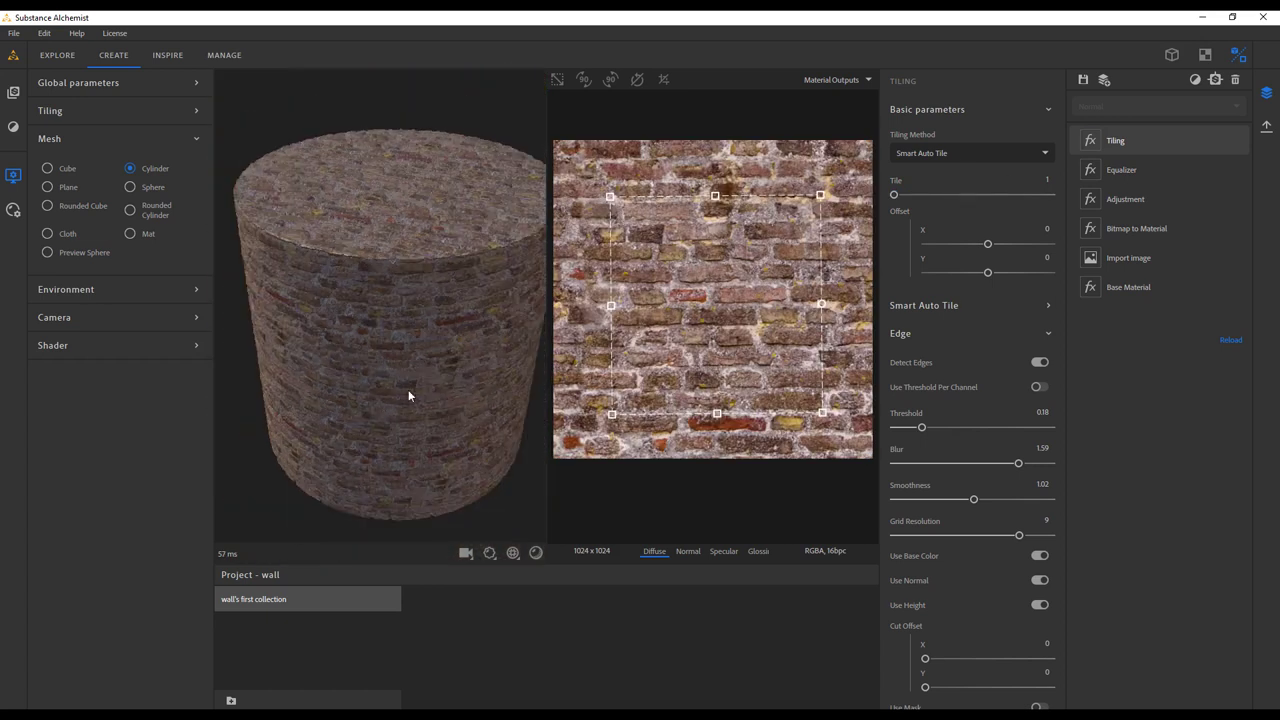
{"action": "left_click_drag", "start_coordinate": [408, 389], "coordinate": [480, 368]}
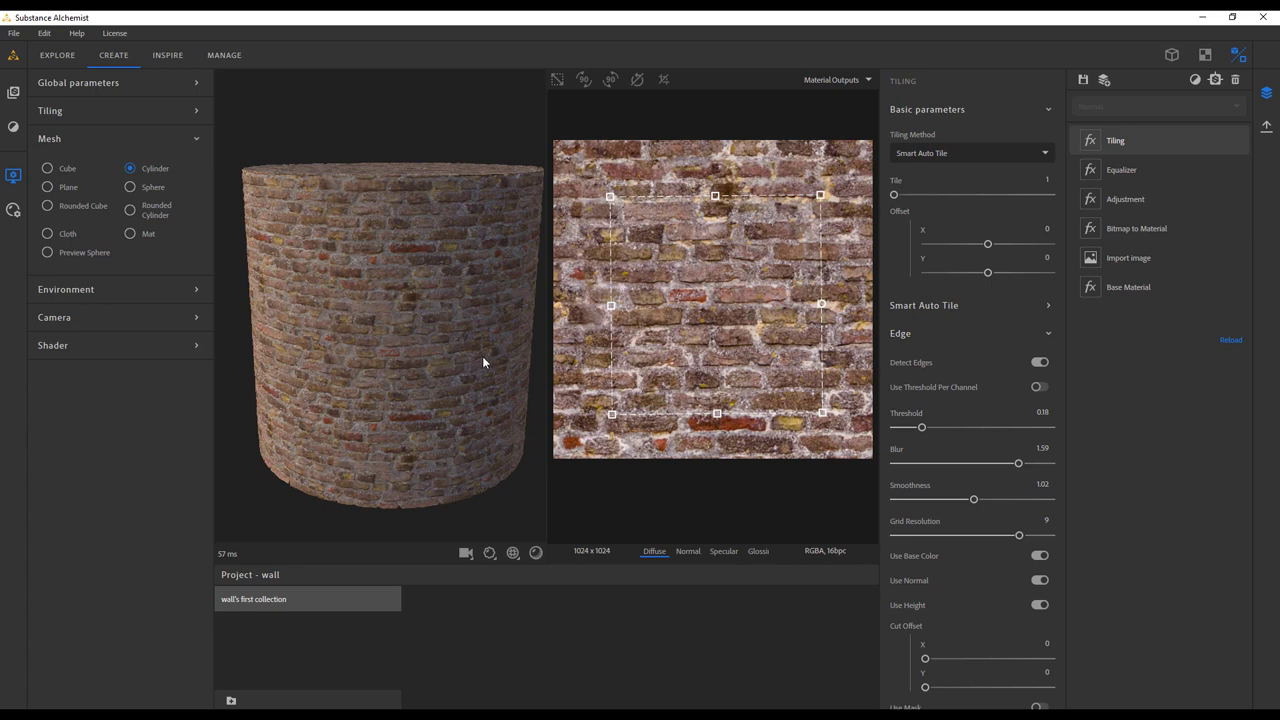
{"action": "left_click", "coordinate": [1172, 54]}
{"action": "left_click_drag", "start_coordinate": [571, 435], "coordinate": [715, 420]}
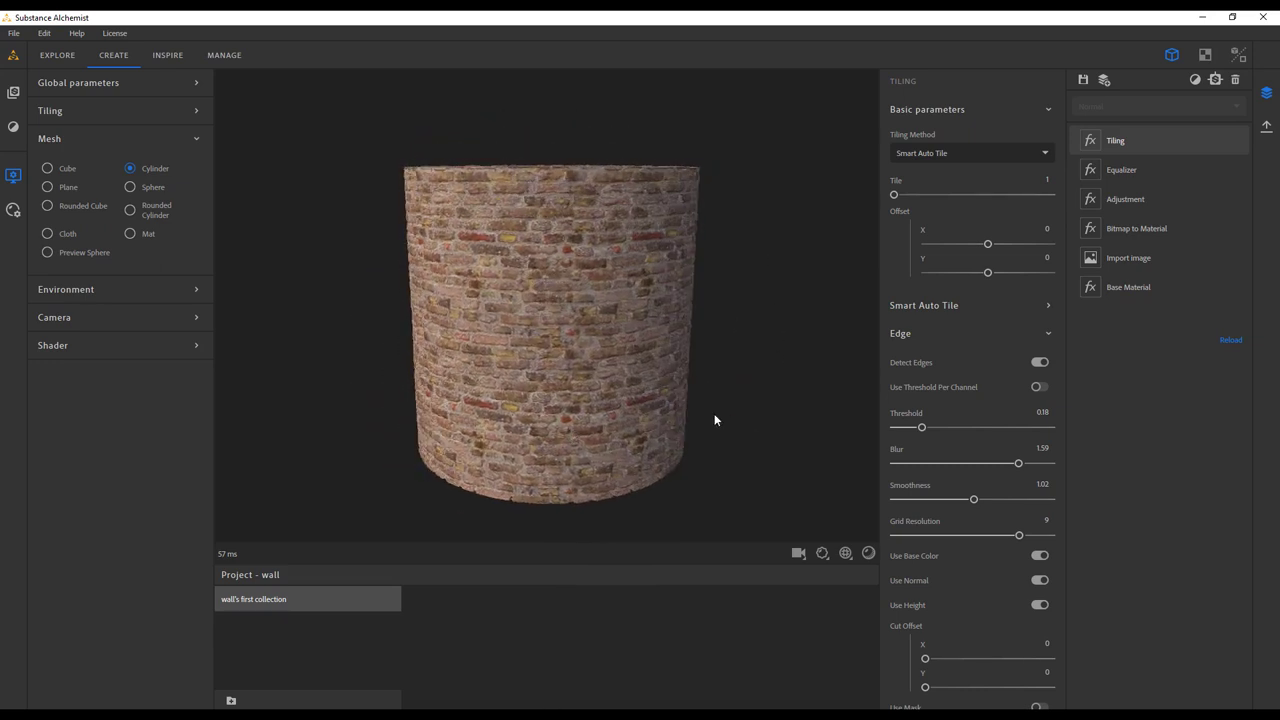
Step: Adjust Texture Scale V, then raise the displacement amplitude from 0.23 to 0.33
{"action": "left_click", "coordinate": [845, 553]}
{"action": "left_click_drag", "start_coordinate": [654, 530], "coordinate": [613, 526]}
{"action": "left_click_drag", "start_coordinate": [612, 405], "coordinate": [748, 389]}
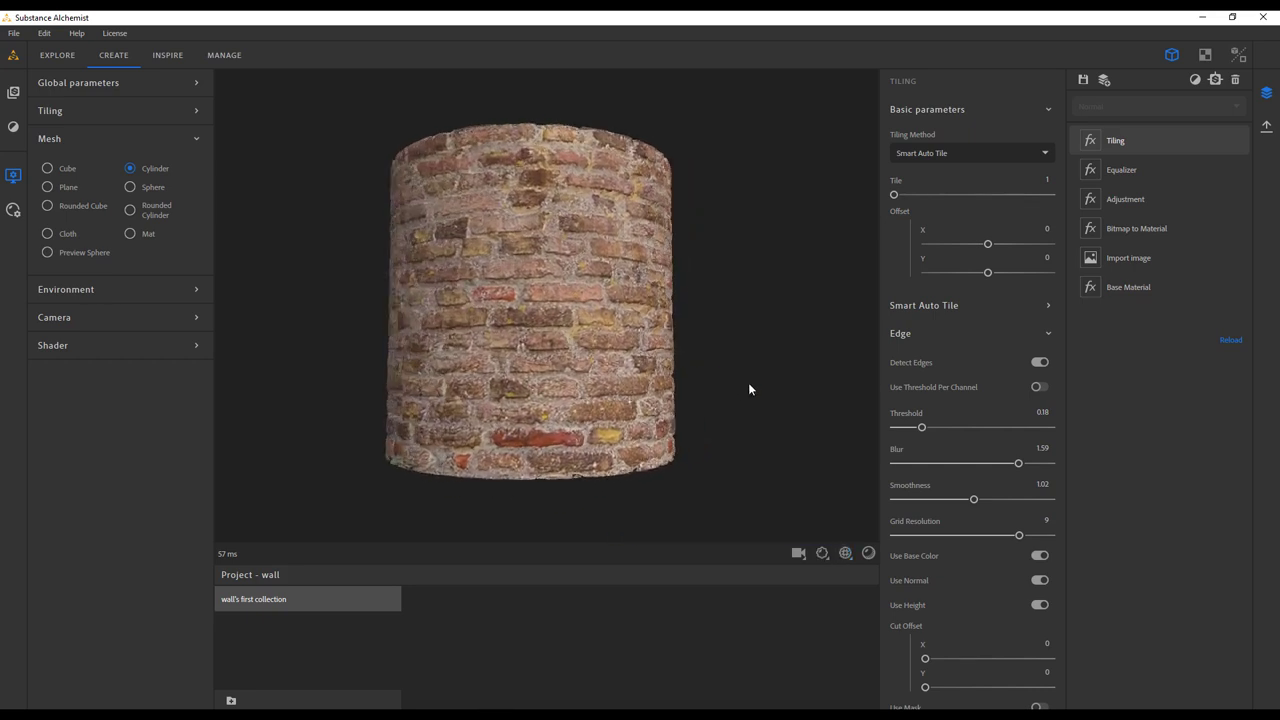
{"action": "scroll", "coordinate": [710, 422], "scroll_direction": "up", "scroll_amount": 10}
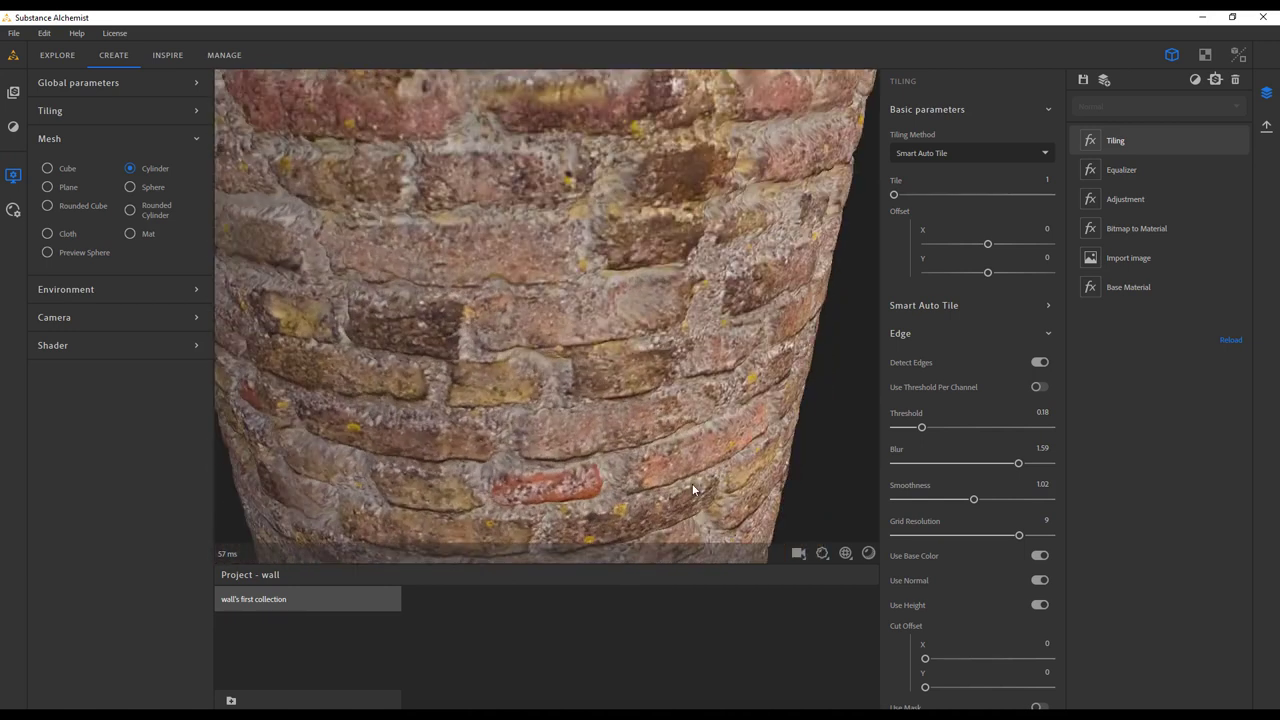
{"action": "left_click", "coordinate": [822, 553]}
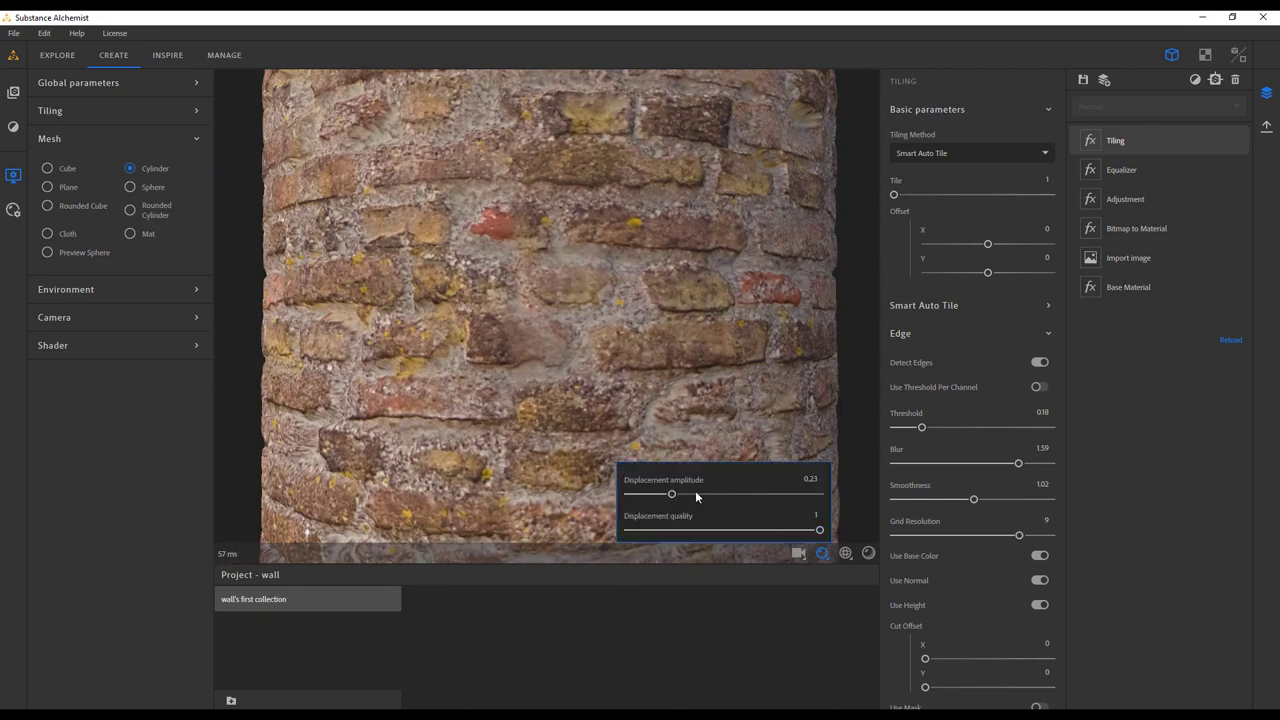
{"action": "left_click_drag", "start_coordinate": [673, 495], "coordinate": [763, 426]}
{"action": "scroll", "coordinate": [760, 428], "scroll_direction": "down", "scroll_amount": 5}
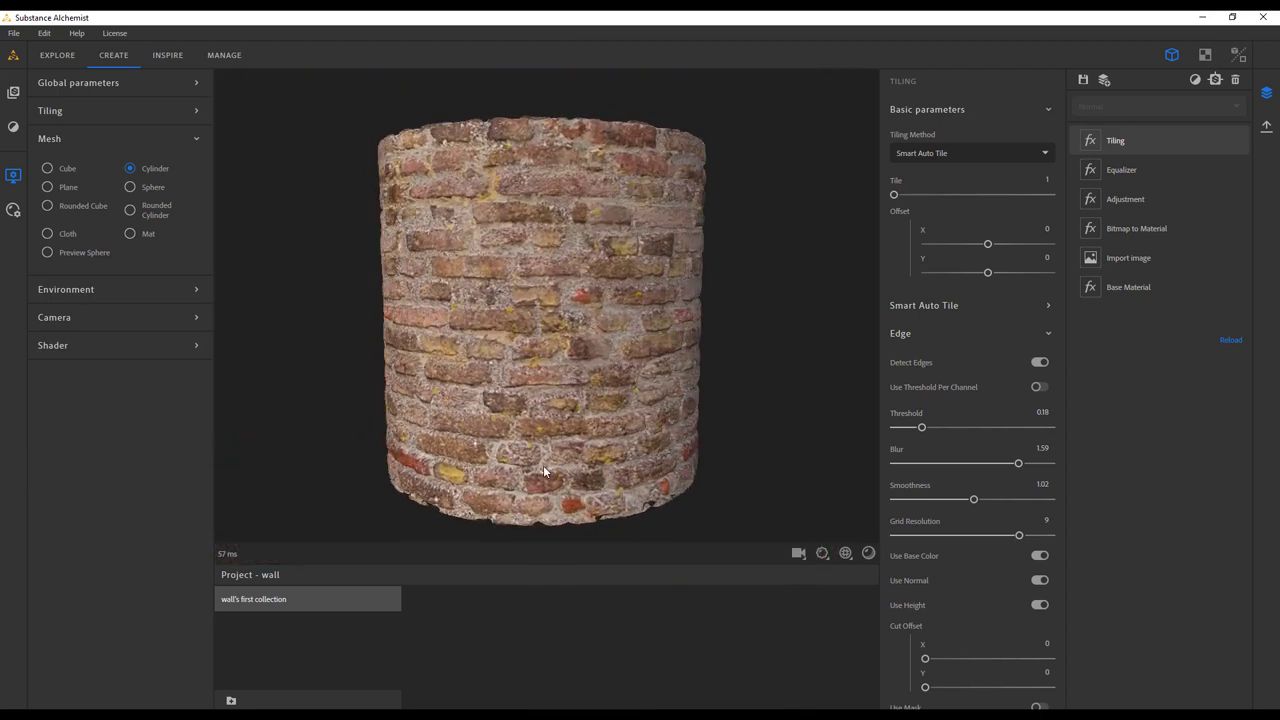
Step: Switch the preview mesh from Plane to Sphere, collapse Edge, and select the Adjustment layer
{"action": "left_click", "coordinate": [66, 189]}
{"action": "left_click_drag", "start_coordinate": [474, 344], "coordinate": [516, 364]}
{"action": "scroll", "coordinate": [516, 364], "scroll_direction": "up", "scroll_amount": 5}
{"action": "left_click_drag", "start_coordinate": [513, 449], "coordinate": [228, 280]}
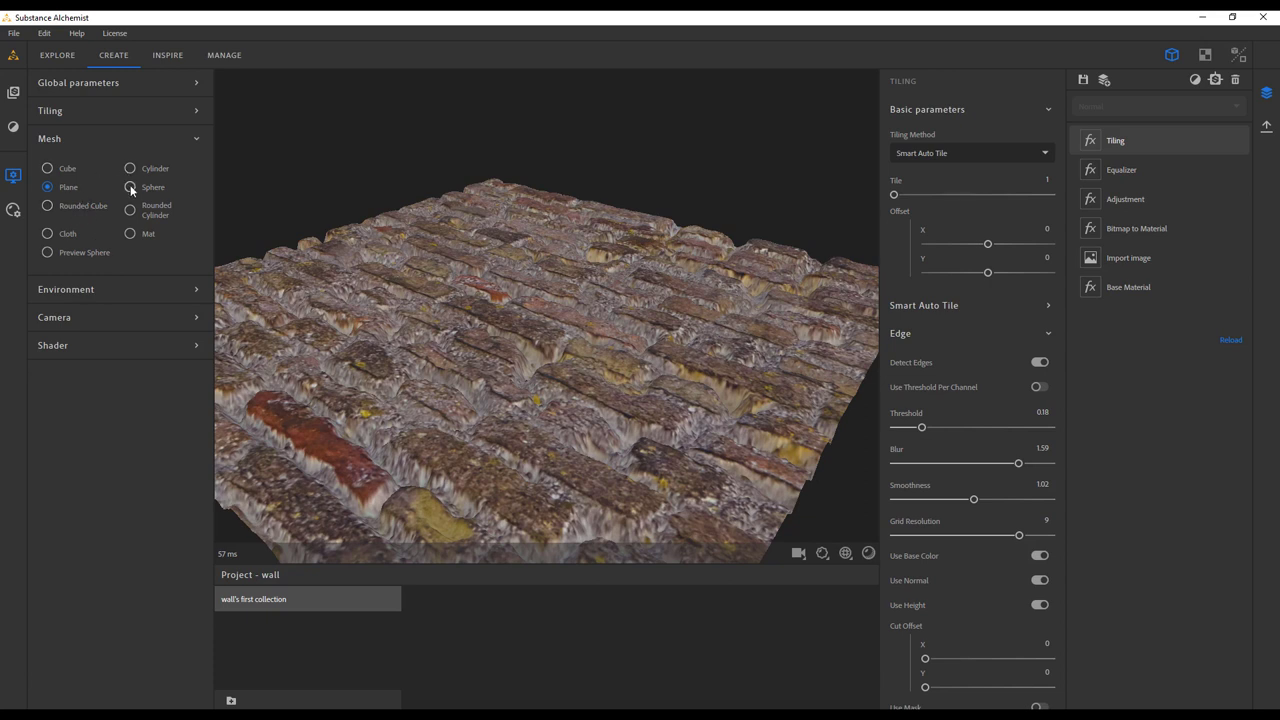
{"action": "left_click", "coordinate": [131, 188]}
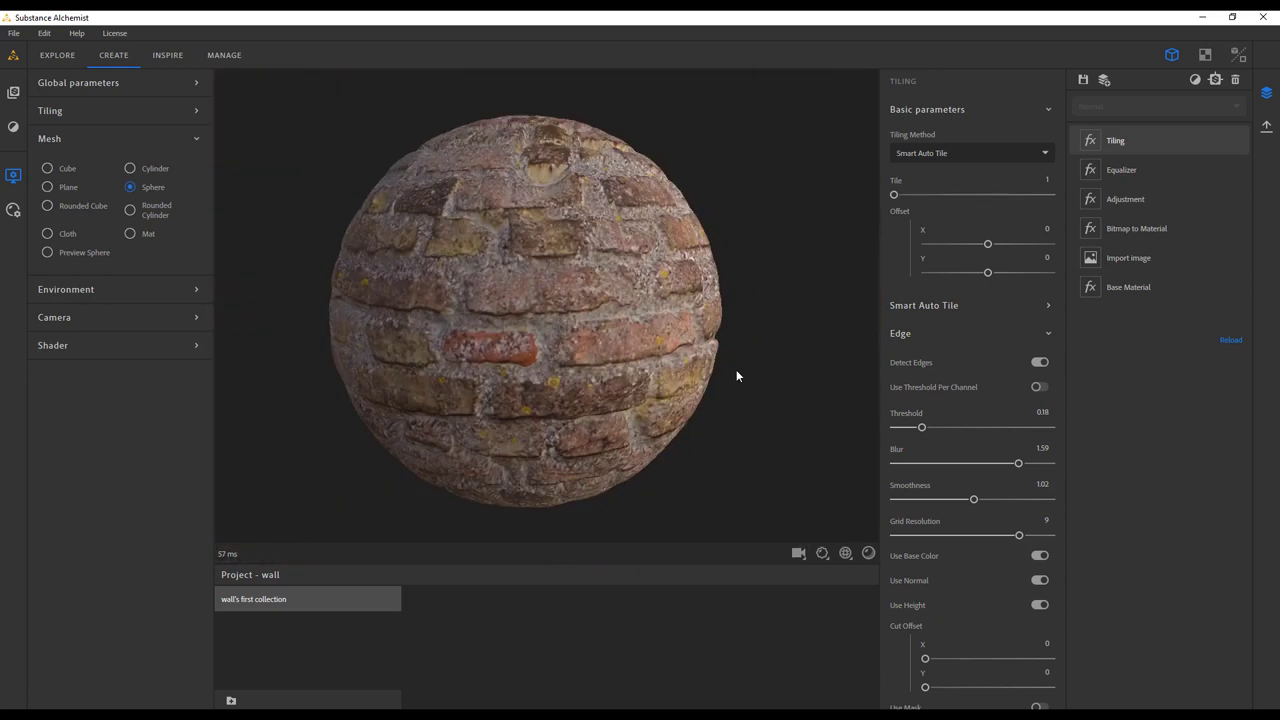
{"action": "left_click_drag", "start_coordinate": [736, 376], "coordinate": [761, 306]}
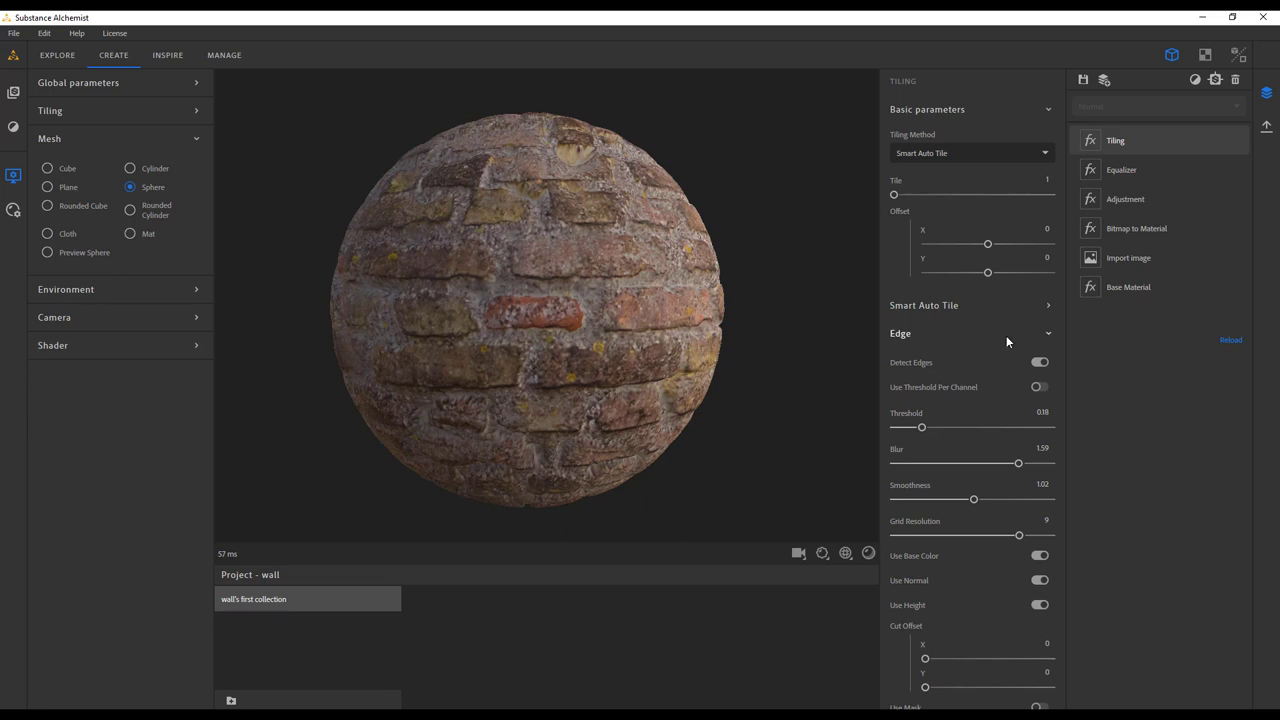
{"action": "scroll", "coordinate": [979, 304], "scroll_direction": "down", "scroll_amount": 1}
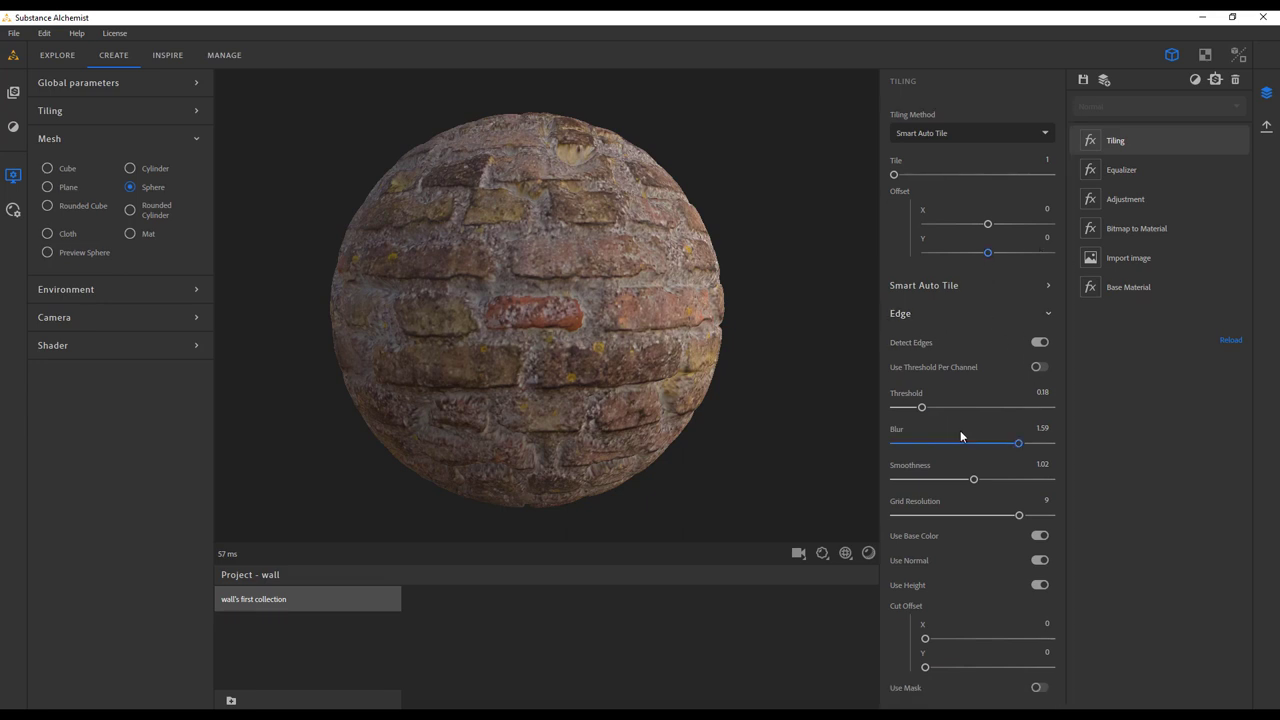
{"action": "left_click", "coordinate": [924, 313]}
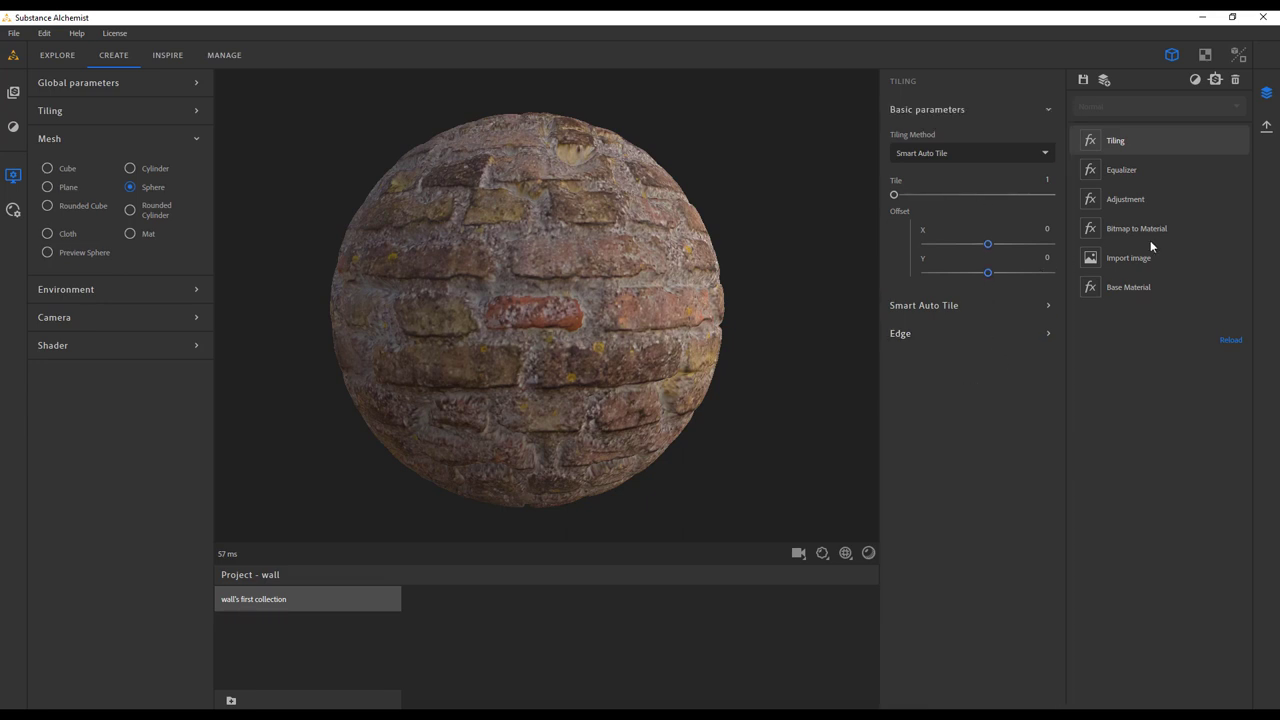
{"action": "left_click", "coordinate": [1147, 203]}
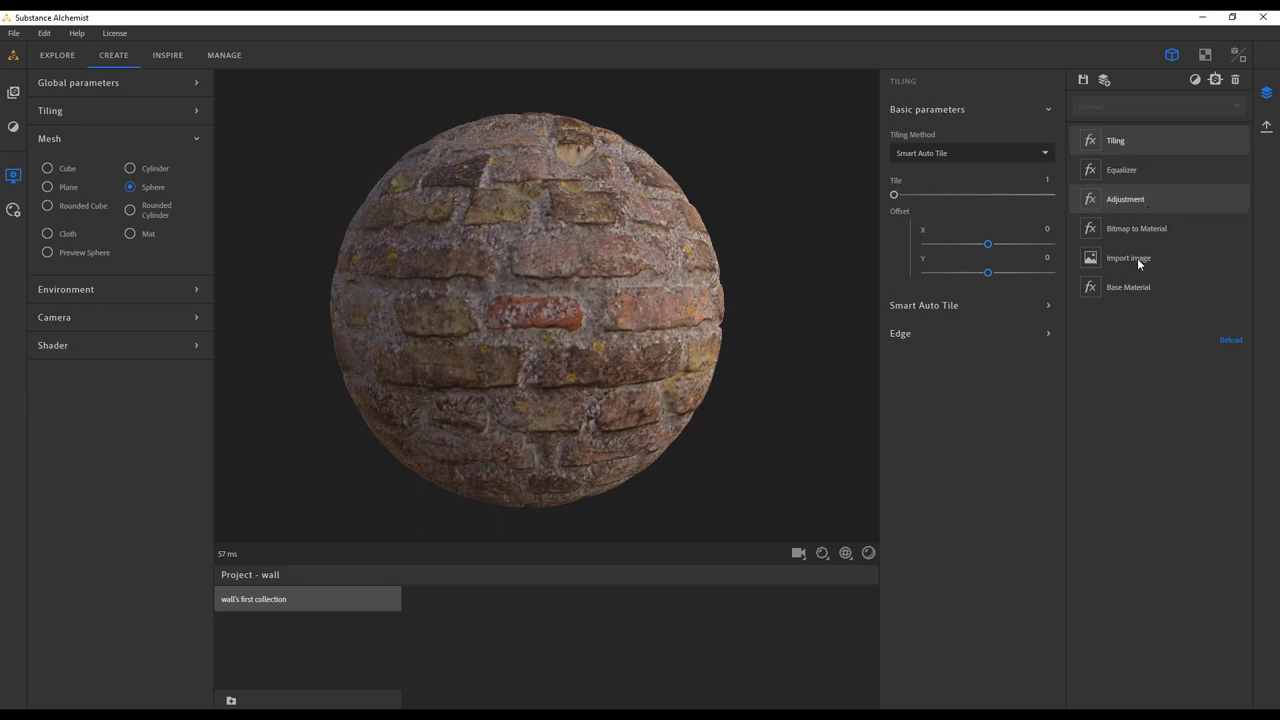
Step: Set Roughness/Glossiness Intensity to 0.22 on the Glossiness map, shown beside the 3D sphere
{"action": "left_click", "coordinate": [945, 293]}
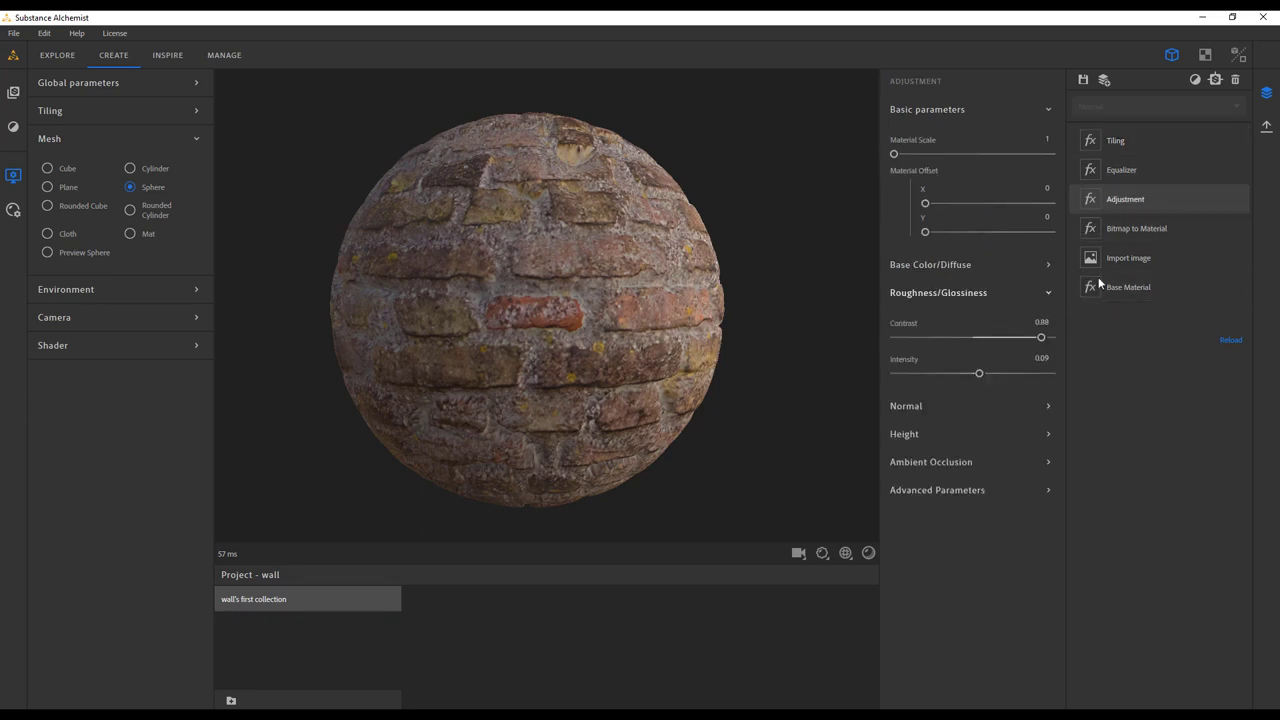
{"action": "left_click", "coordinate": [1207, 55]}
{"action": "left_click", "coordinate": [510, 552]}
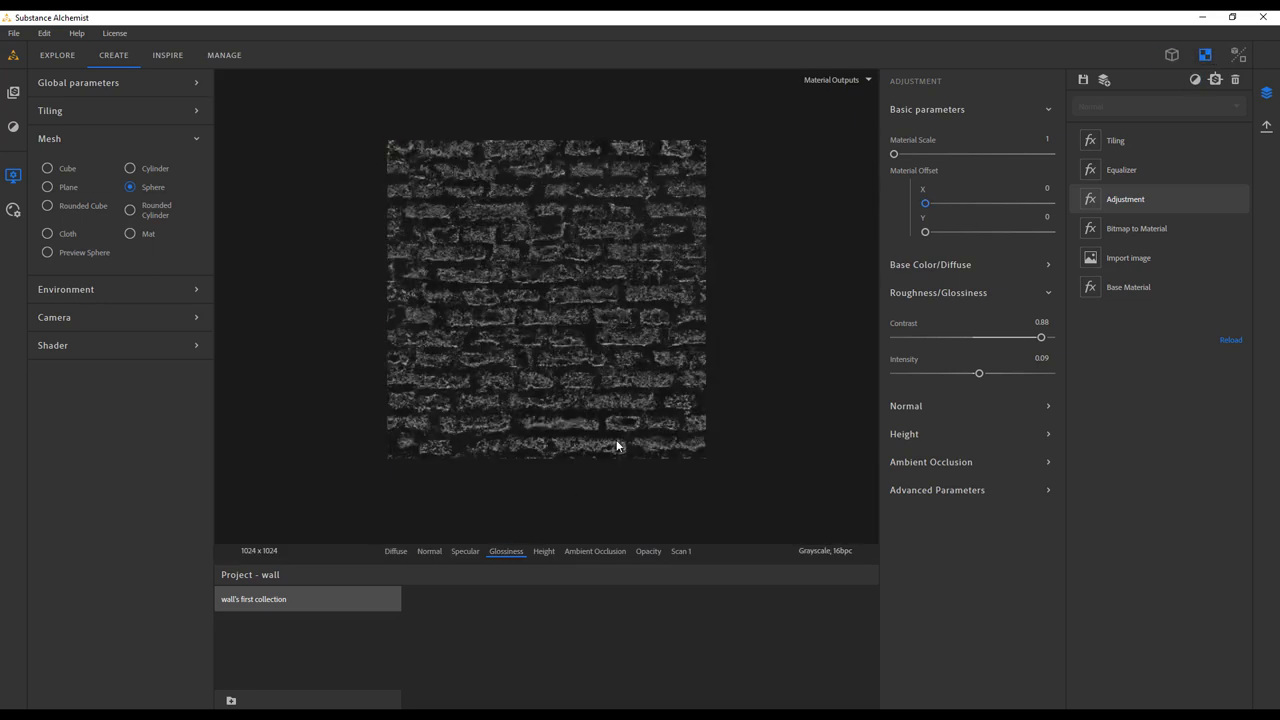
{"action": "mouse_move", "coordinate": [978, 373]}
{"action": "left_mouse_down"}
{"action": "mouse_move", "coordinate": [1009, 377]}
{"action": "mouse_move", "coordinate": [993, 380]}
{"action": "left_mouse_up"}
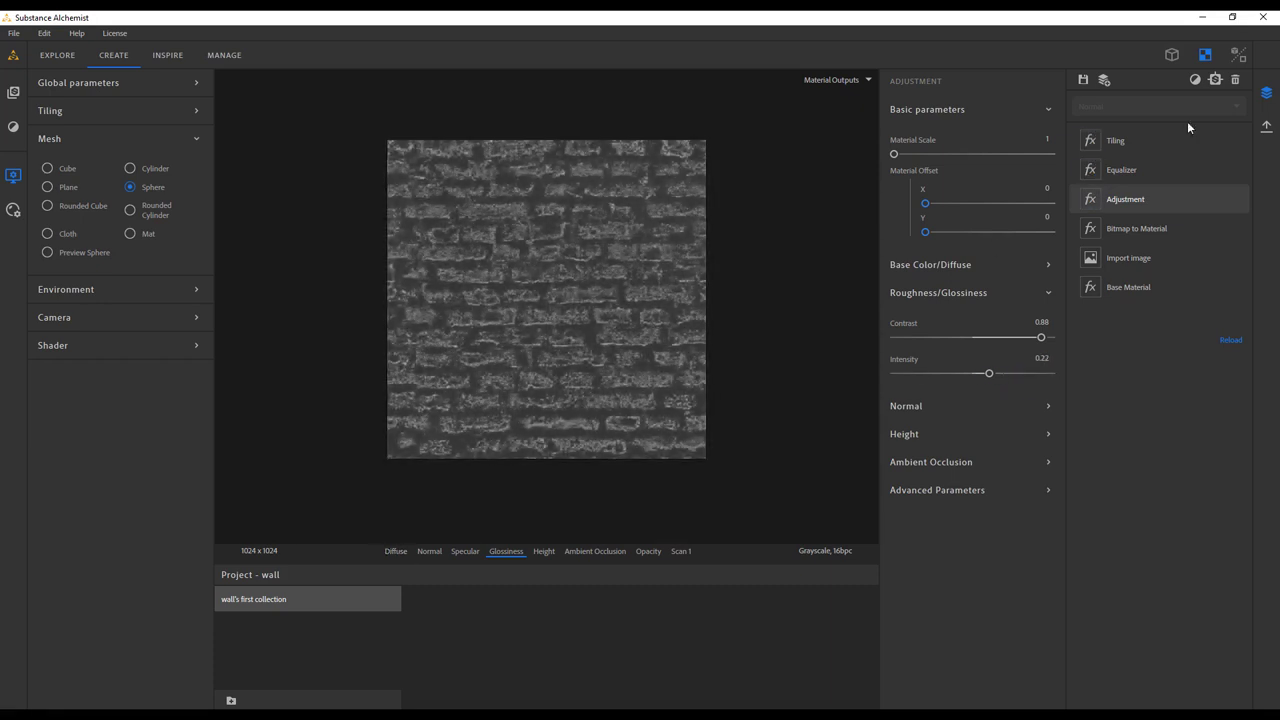
{"action": "left_click", "coordinate": [1238, 55]}
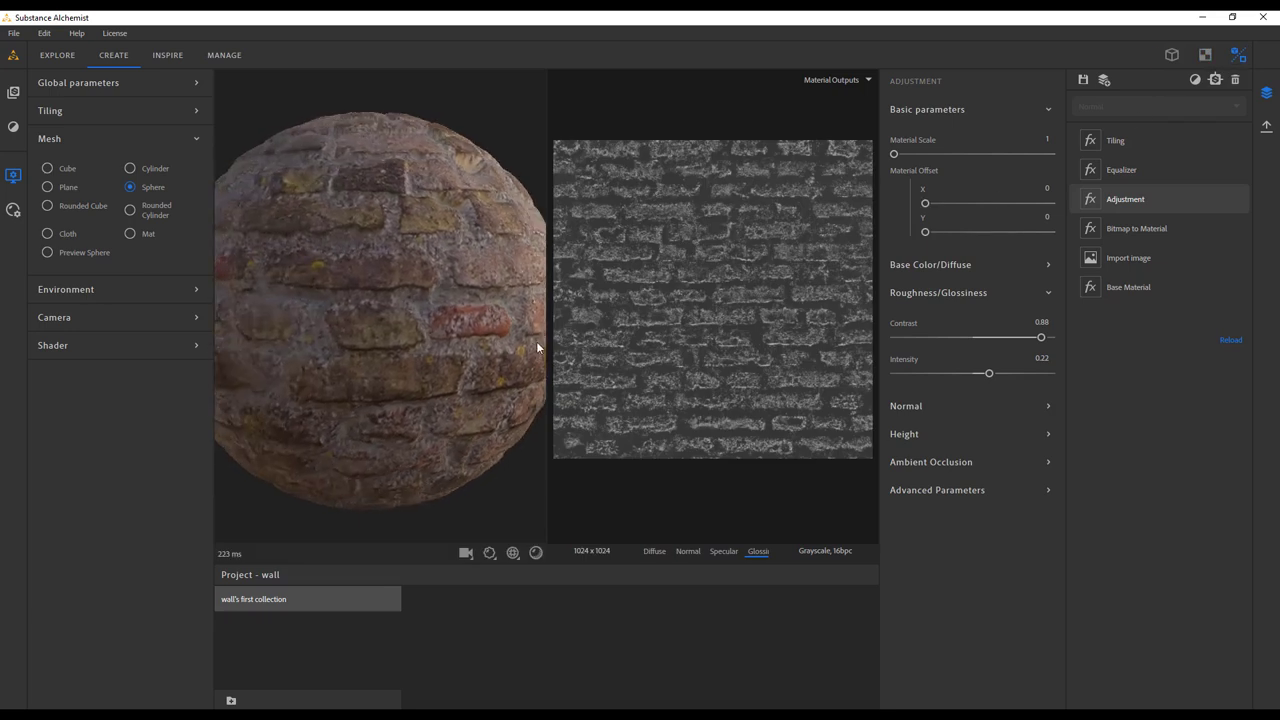
Step: Orbit and zoom out the brick sphere, then open the Export panel
{"action": "left_click_drag", "start_coordinate": [503, 325], "coordinate": [320, 350]}
{"action": "scroll", "coordinate": [320, 352], "scroll_direction": "down", "scroll_amount": 5}
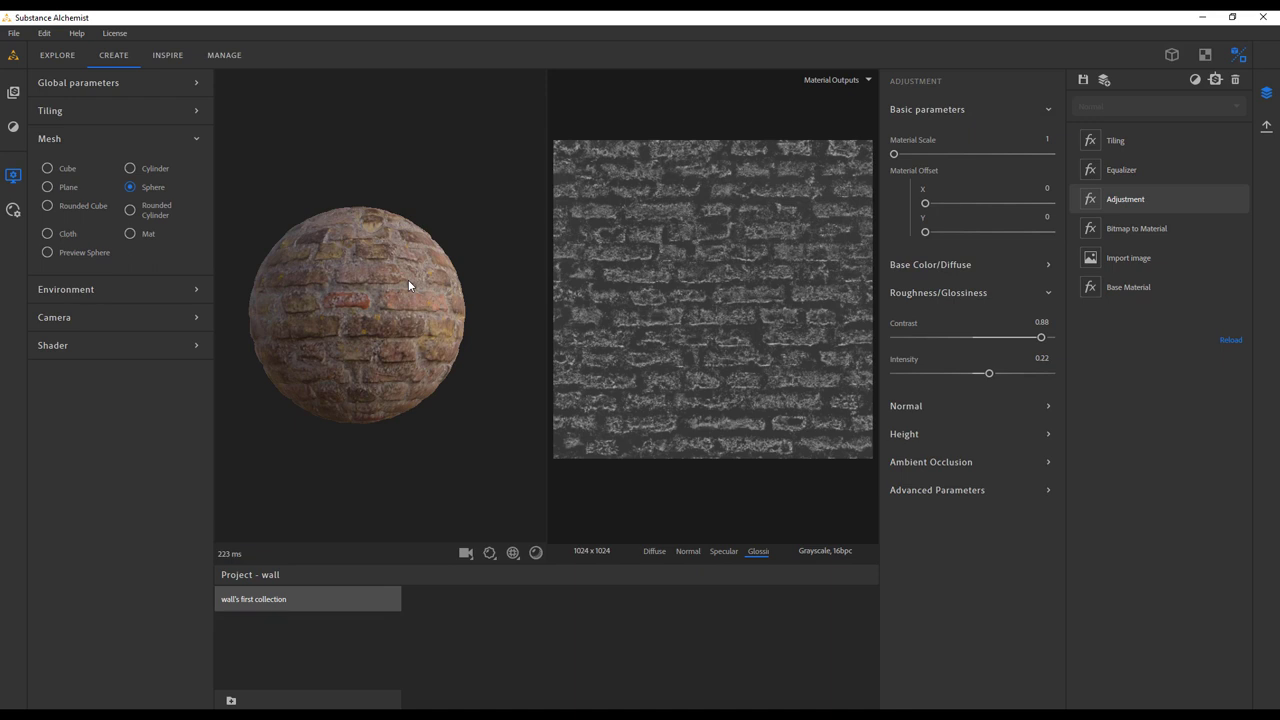
{"action": "left_click", "coordinate": [1266, 125]}
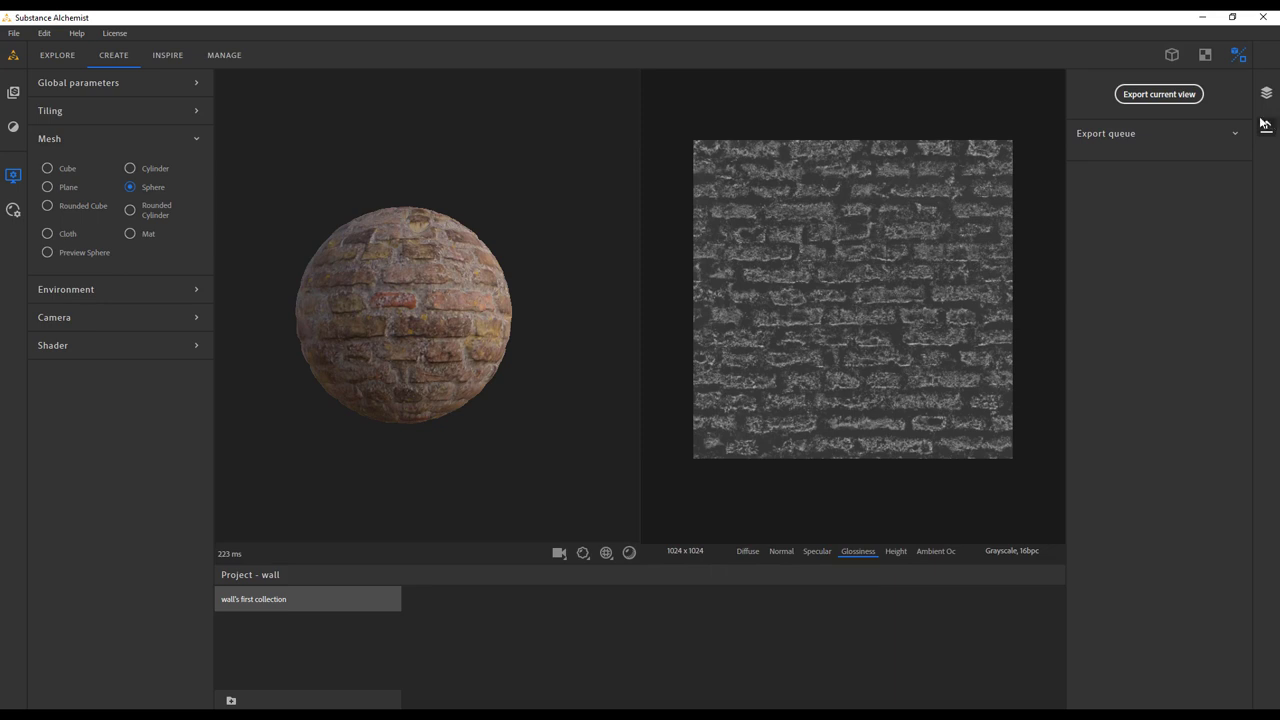
Step: Export 'wall' as PNG maps with the Arnold 5 preset to textures for upload\wall
{"action": "left_click", "coordinate": [1169, 94]}
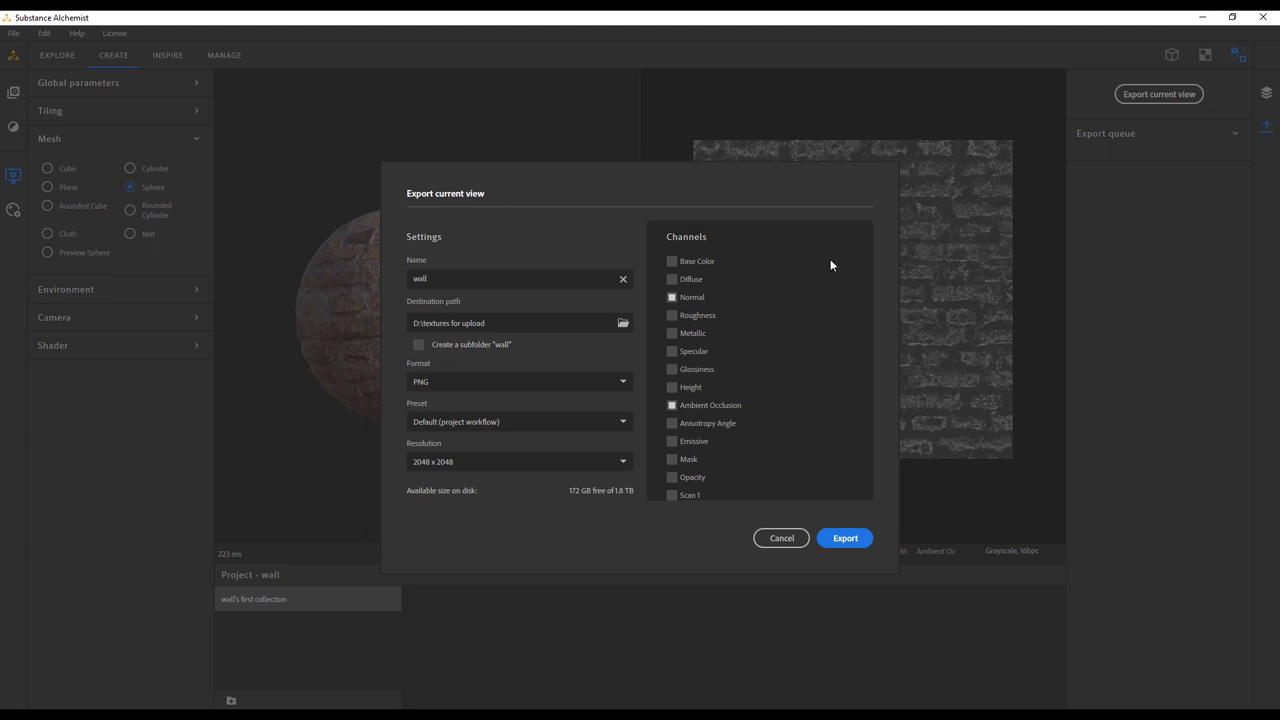
{"action": "left_click", "coordinate": [519, 415]}
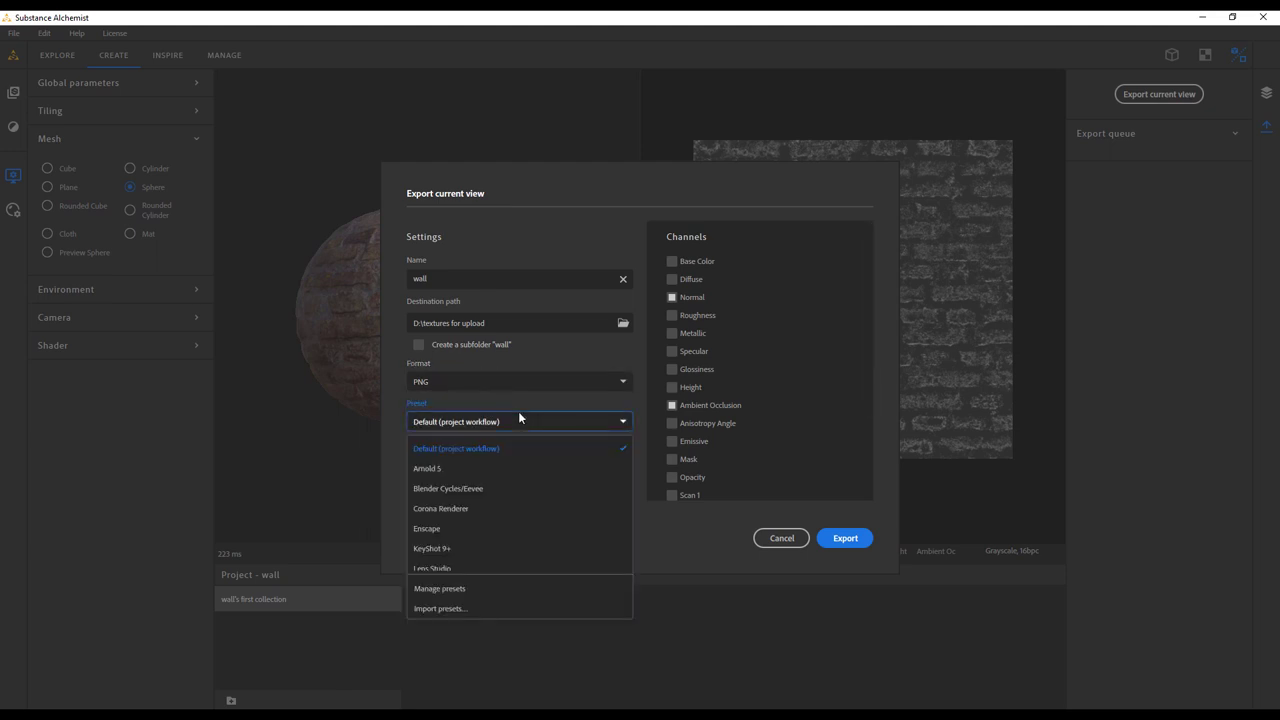
{"action": "left_click", "coordinate": [487, 468]}
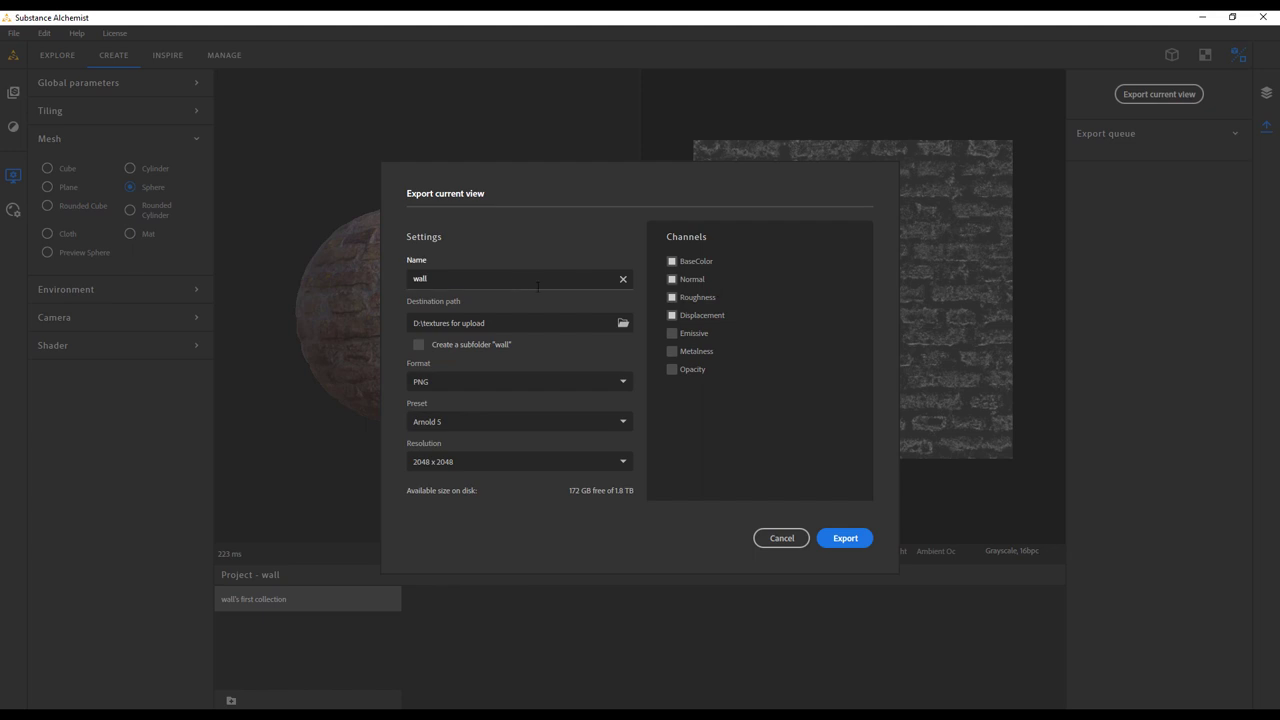
{"action": "left_click", "coordinate": [621, 322]}
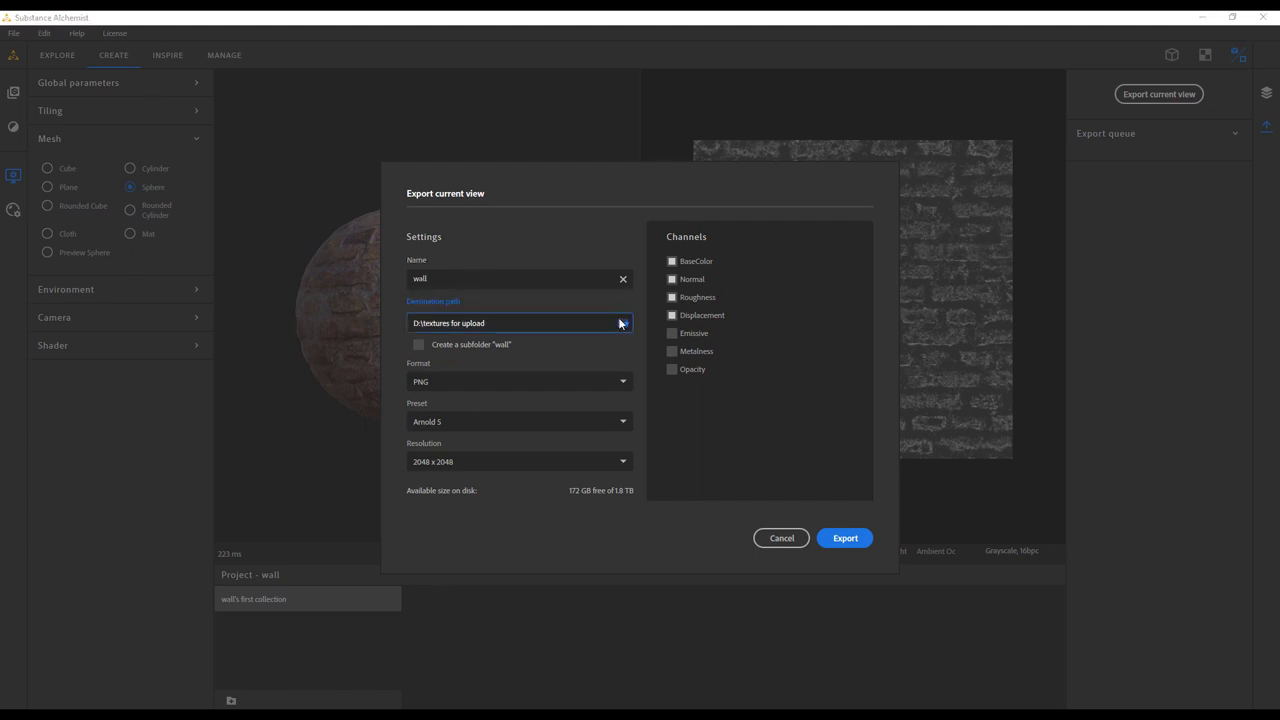
{"action": "double_click", "coordinate": [489, 272]}
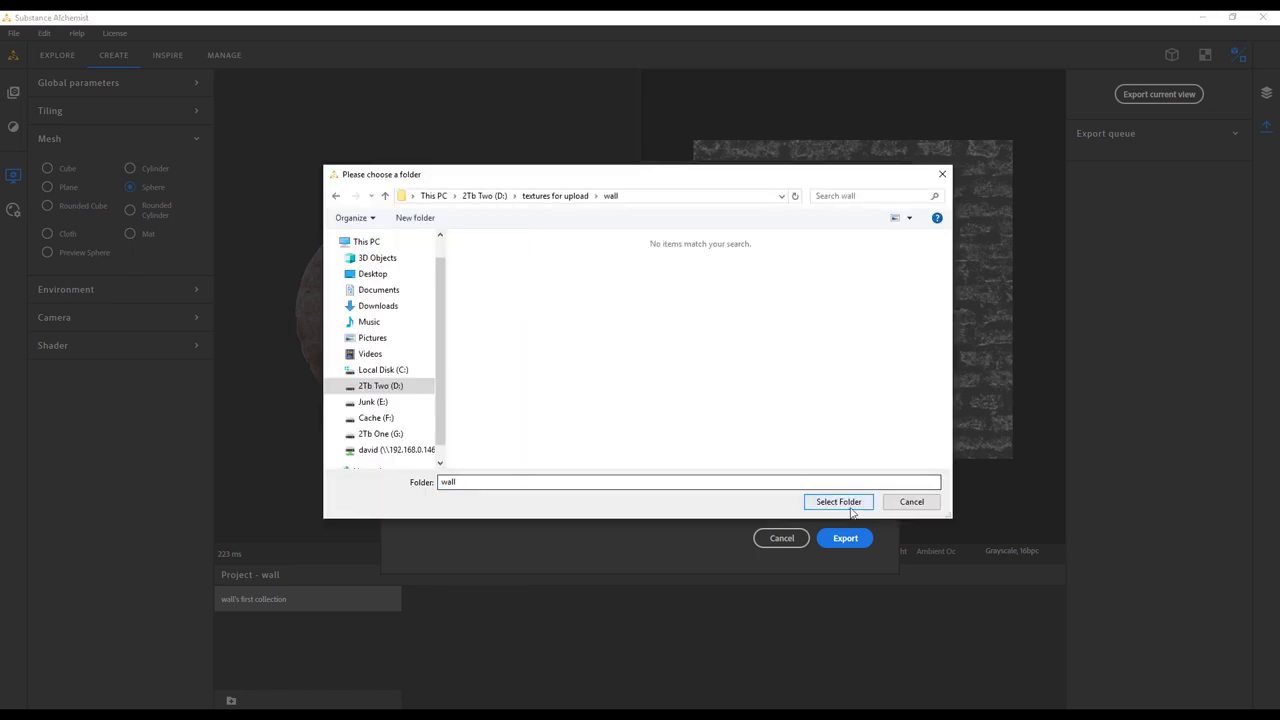
{"action": "left_click", "coordinate": [847, 502]}
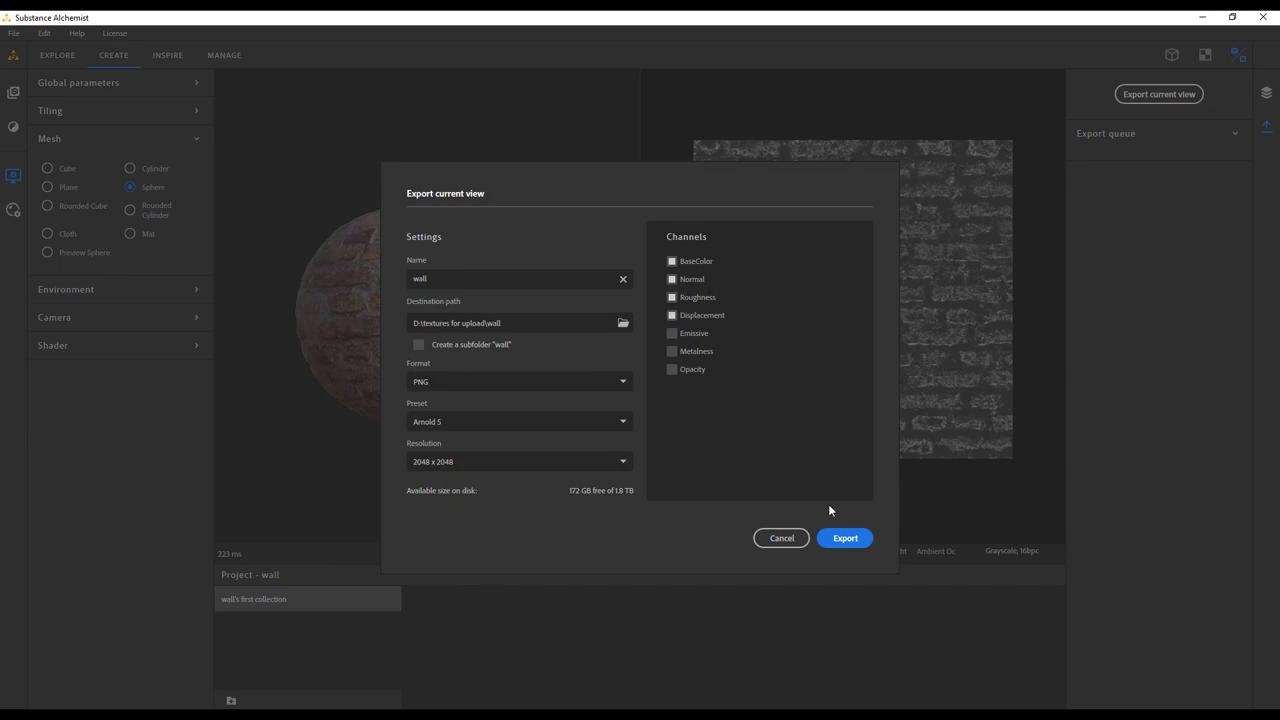
{"action": "left_click", "coordinate": [846, 540]}
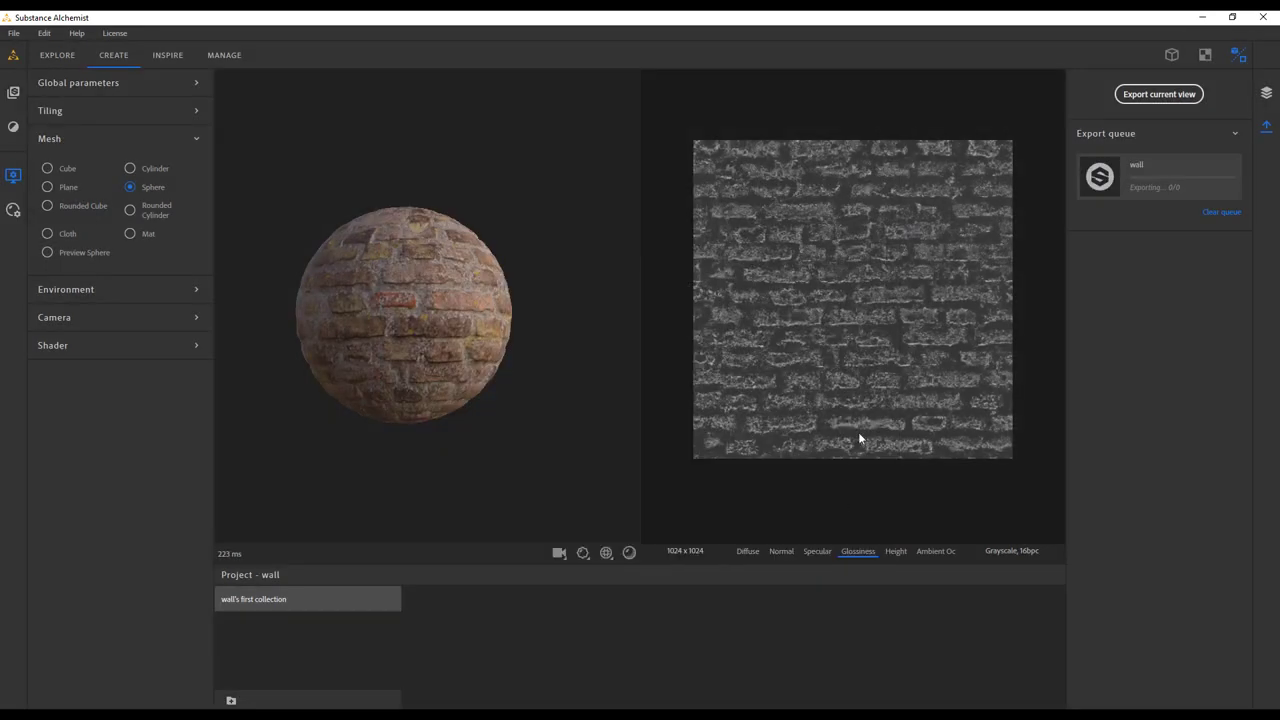
{"action": "left_click", "coordinate": [1266, 126]}
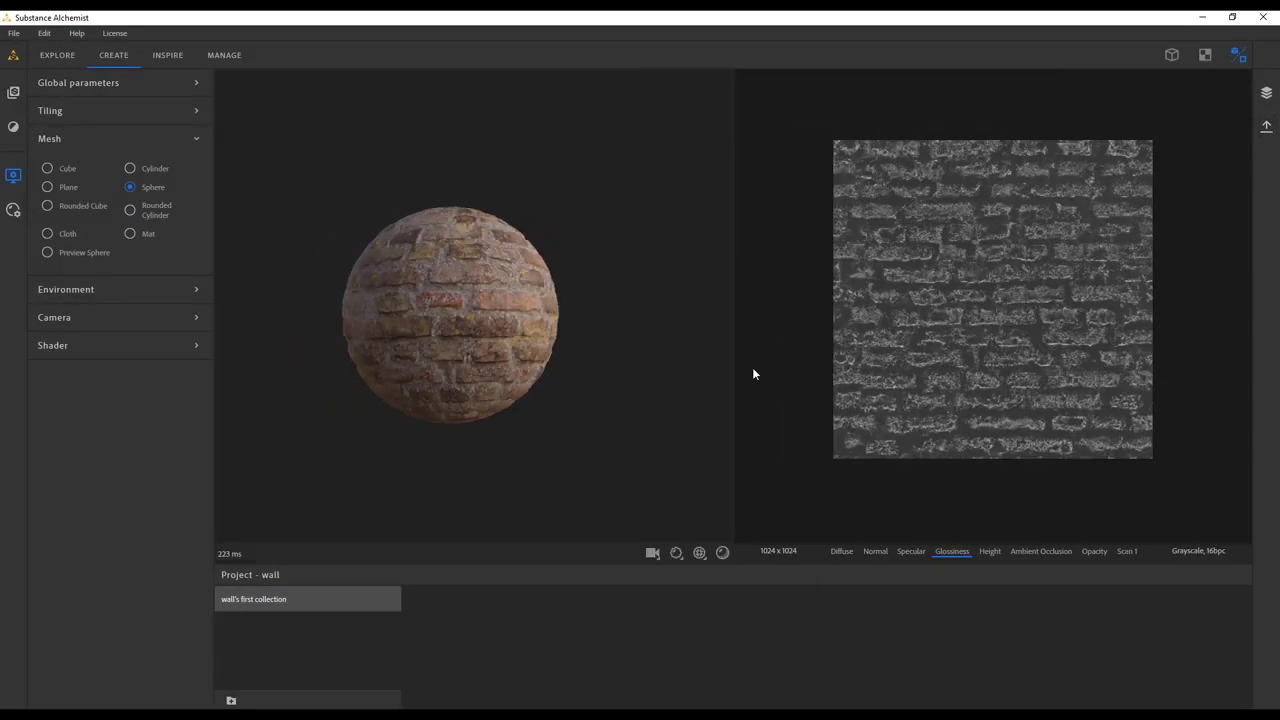
{"action": "left_click", "coordinate": [1266, 126]}
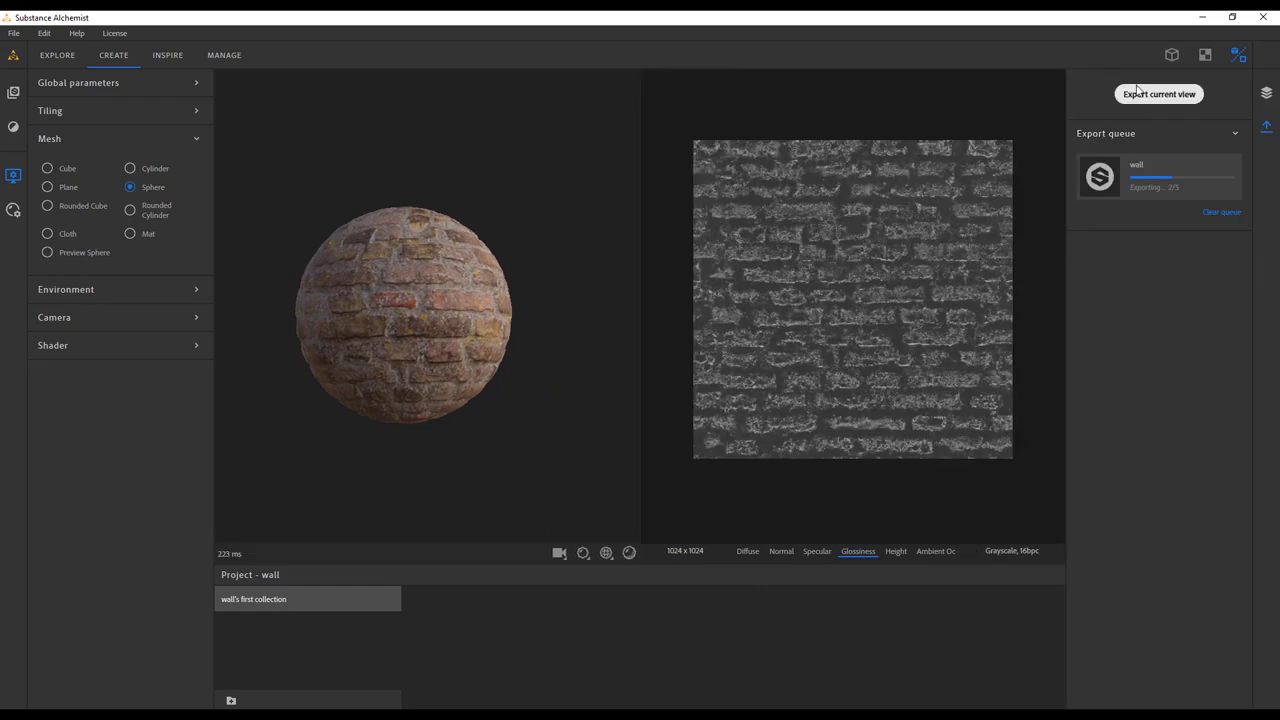
Step: Export 'wall' again as PNGs with Default (project workflow) preset, adding Normal and Ambient Occlusion
{"action": "left_click", "coordinate": [1141, 94]}
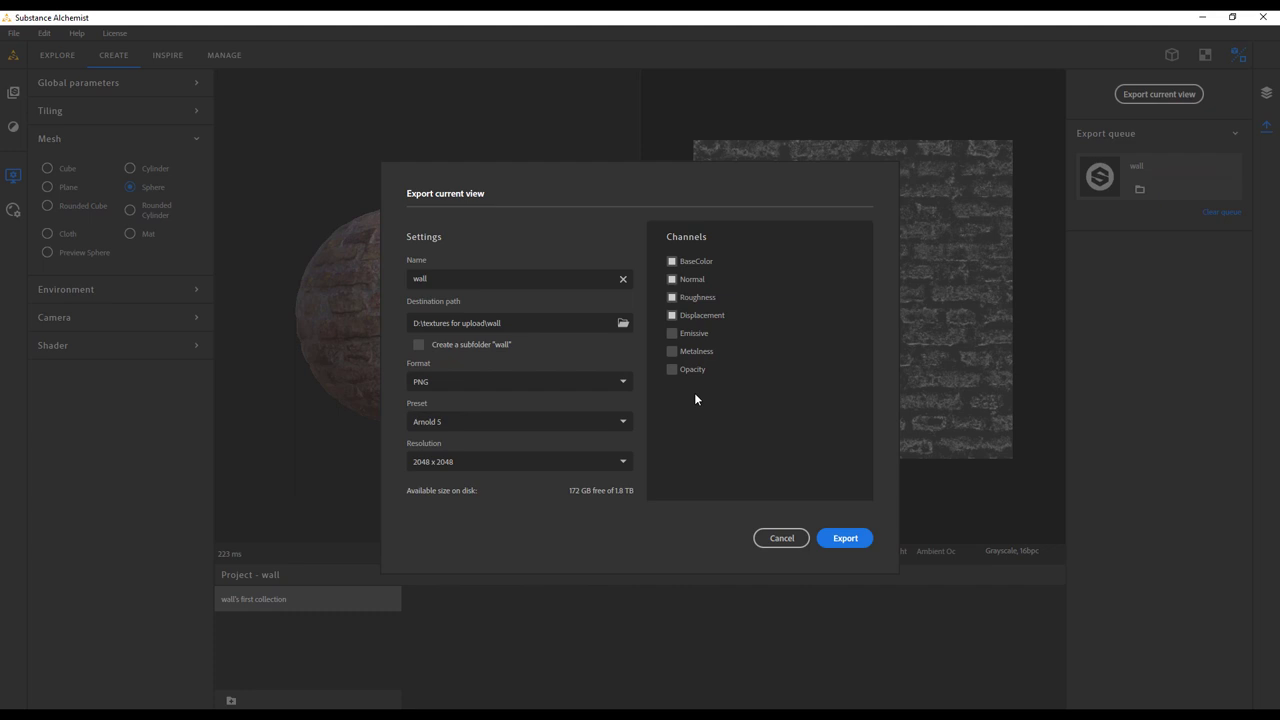
{"action": "left_click", "coordinate": [527, 381]}
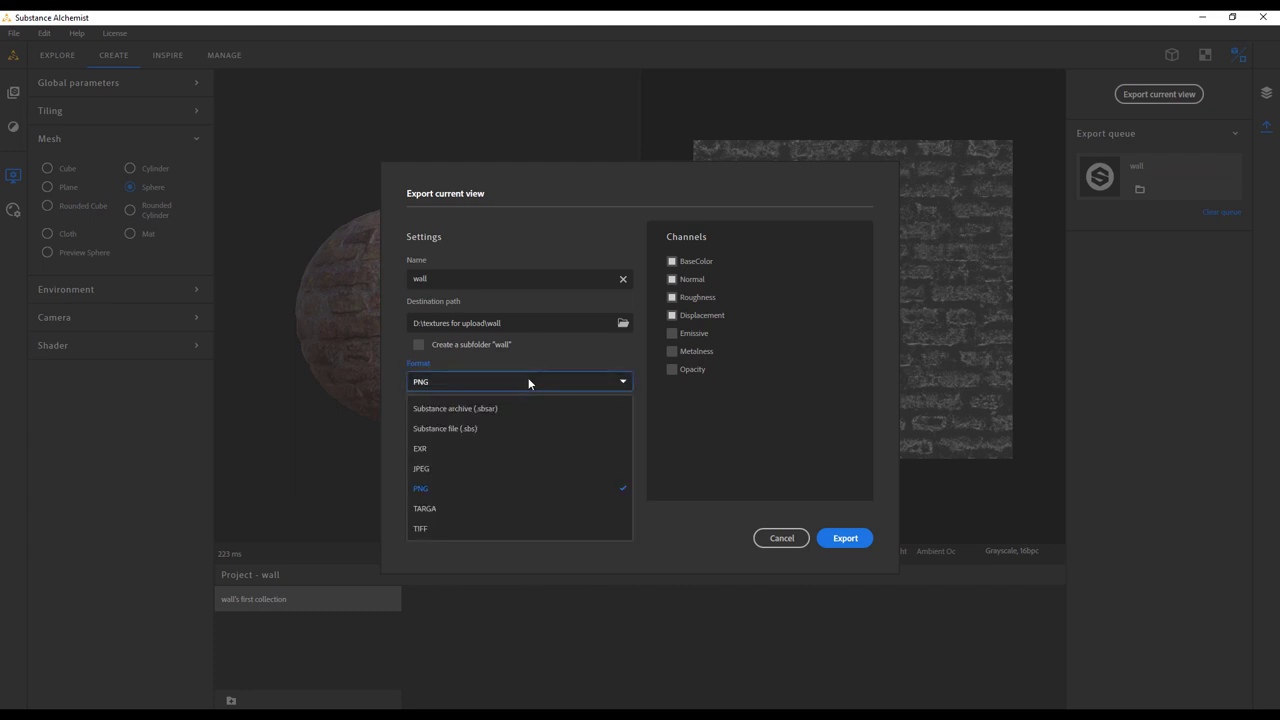
{"action": "left_click", "coordinate": [529, 383]}
{"action": "left_click", "coordinate": [493, 420]}
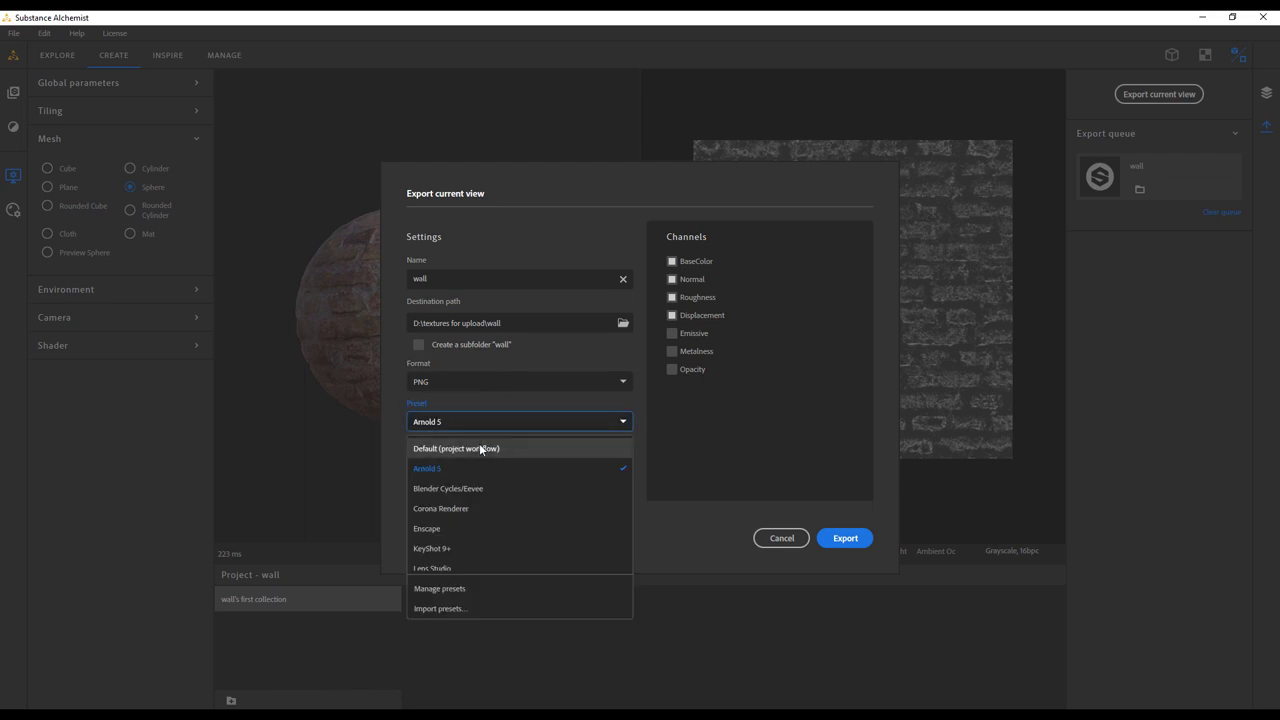
{"action": "left_click", "coordinate": [465, 448]}
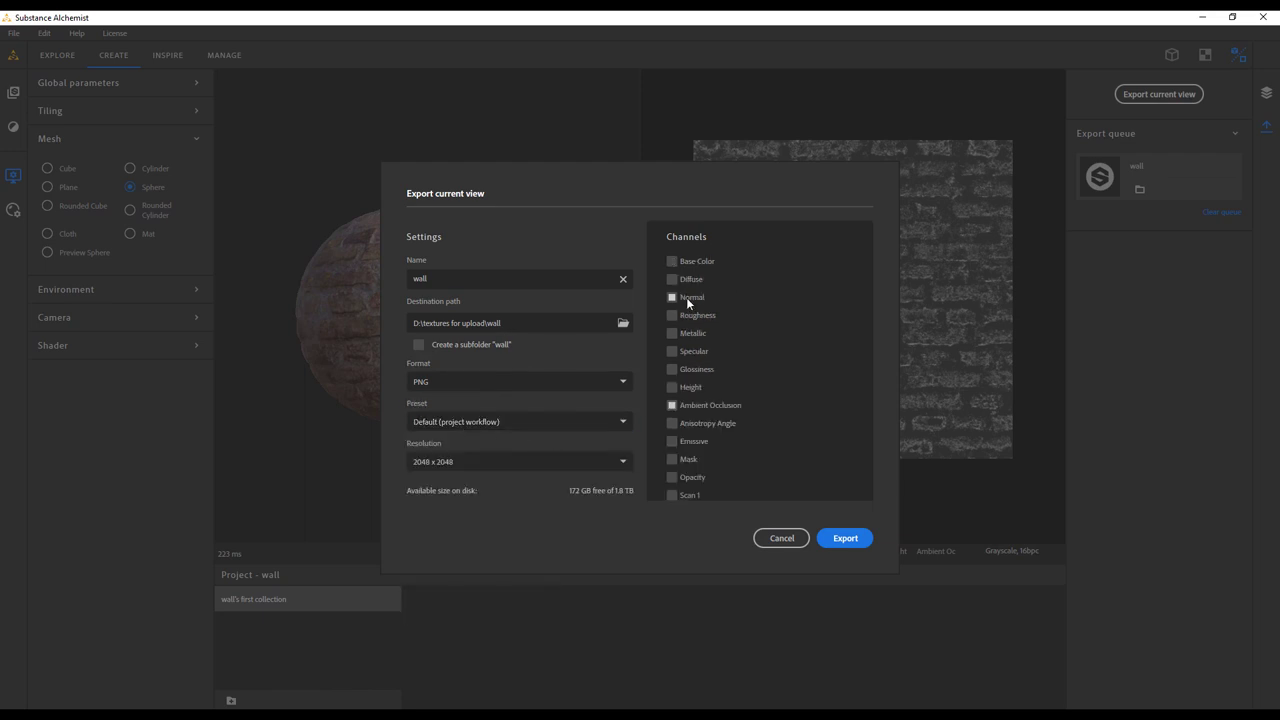
{"action": "left_click", "coordinate": [671, 297]}
{"action": "left_click", "coordinate": [672, 405]}
{"action": "scroll", "coordinate": [730, 395], "scroll_direction": "down", "scroll_amount": 3}
{"action": "scroll", "coordinate": [728, 389], "scroll_direction": "up", "scroll_amount": 3}
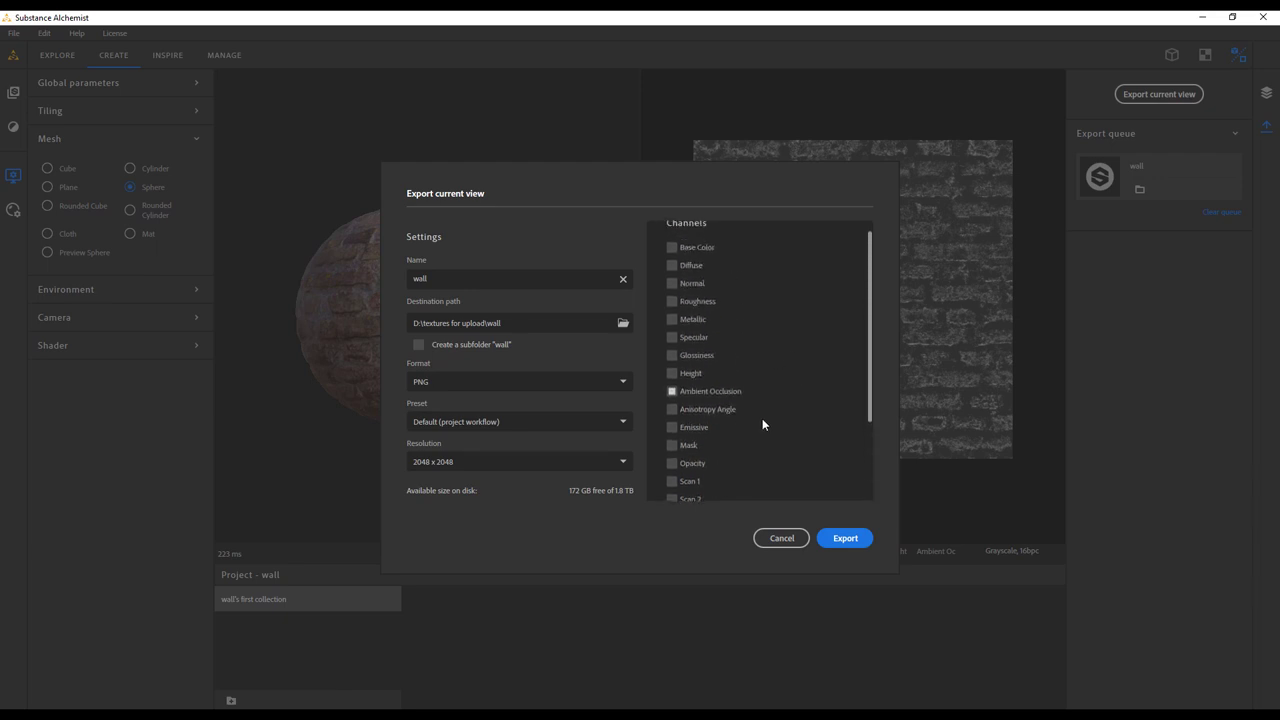
{"action": "left_click", "coordinate": [836, 538]}
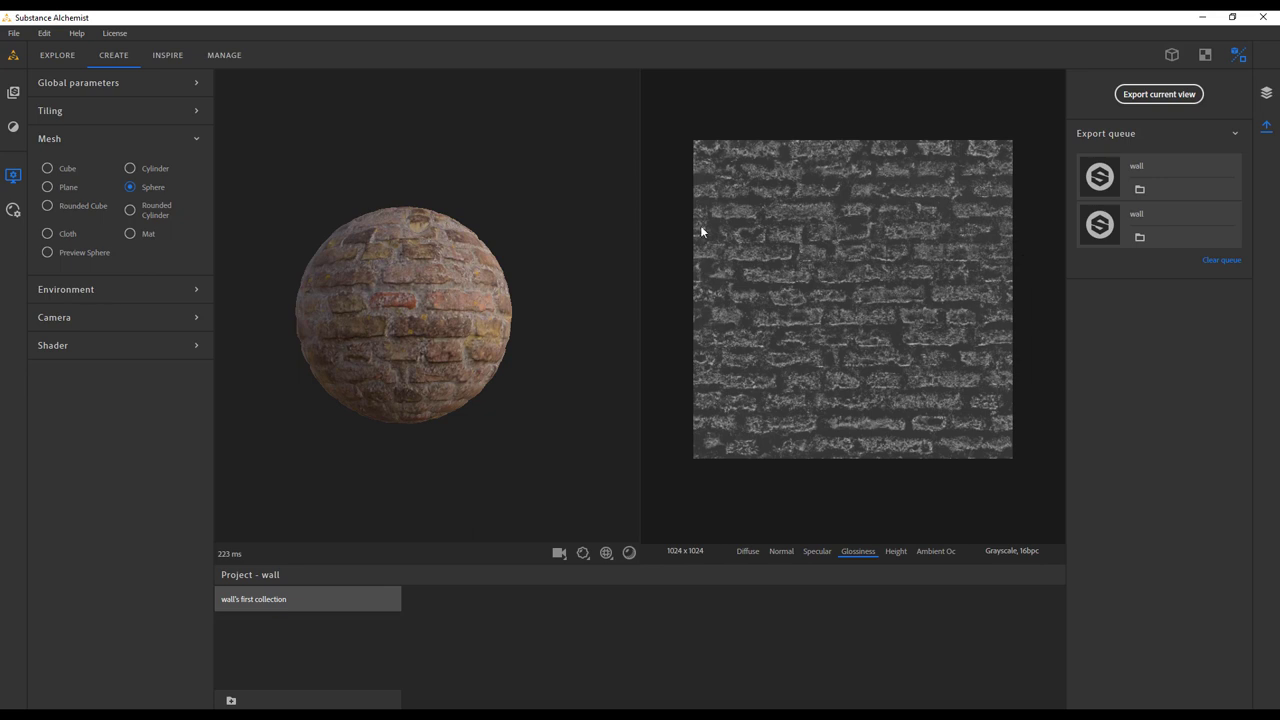
Step: Reopen Export current view and confirm PNG format and the Default (project workflow) preset
{"action": "left_click", "coordinate": [1158, 93]}
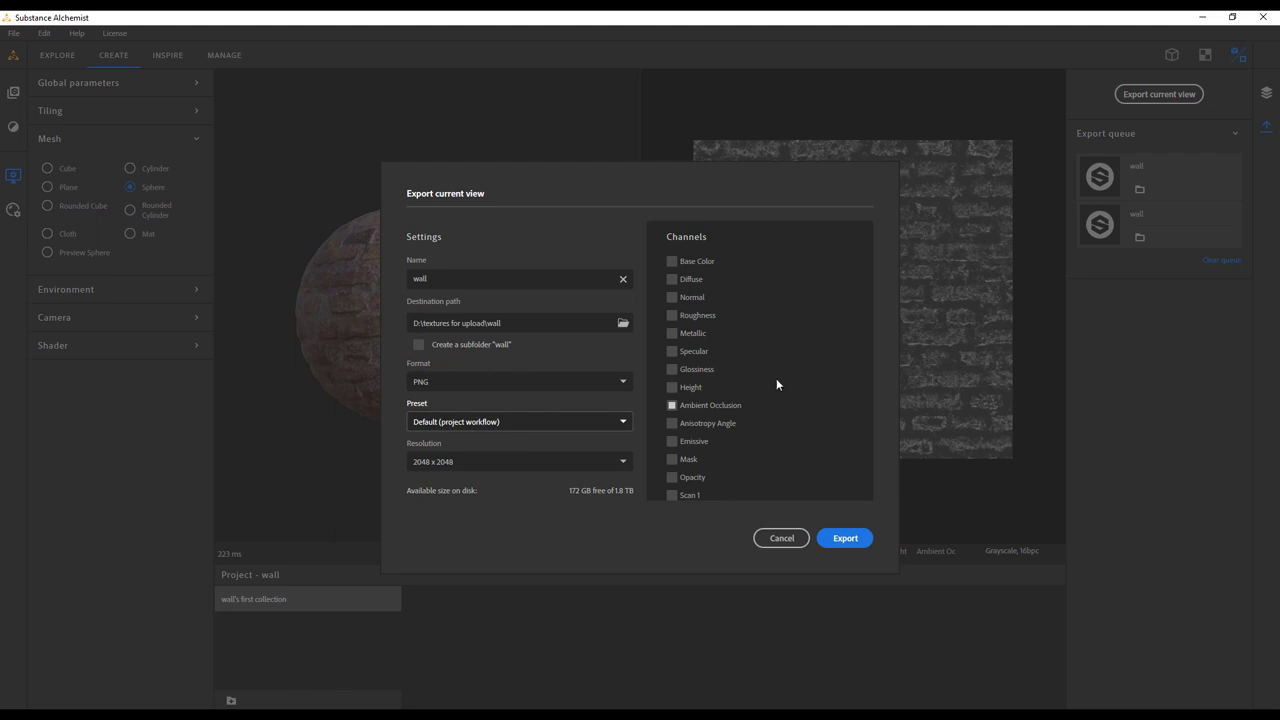
{"action": "scroll", "coordinate": [704, 347], "scroll_direction": "down", "scroll_amount": 3}
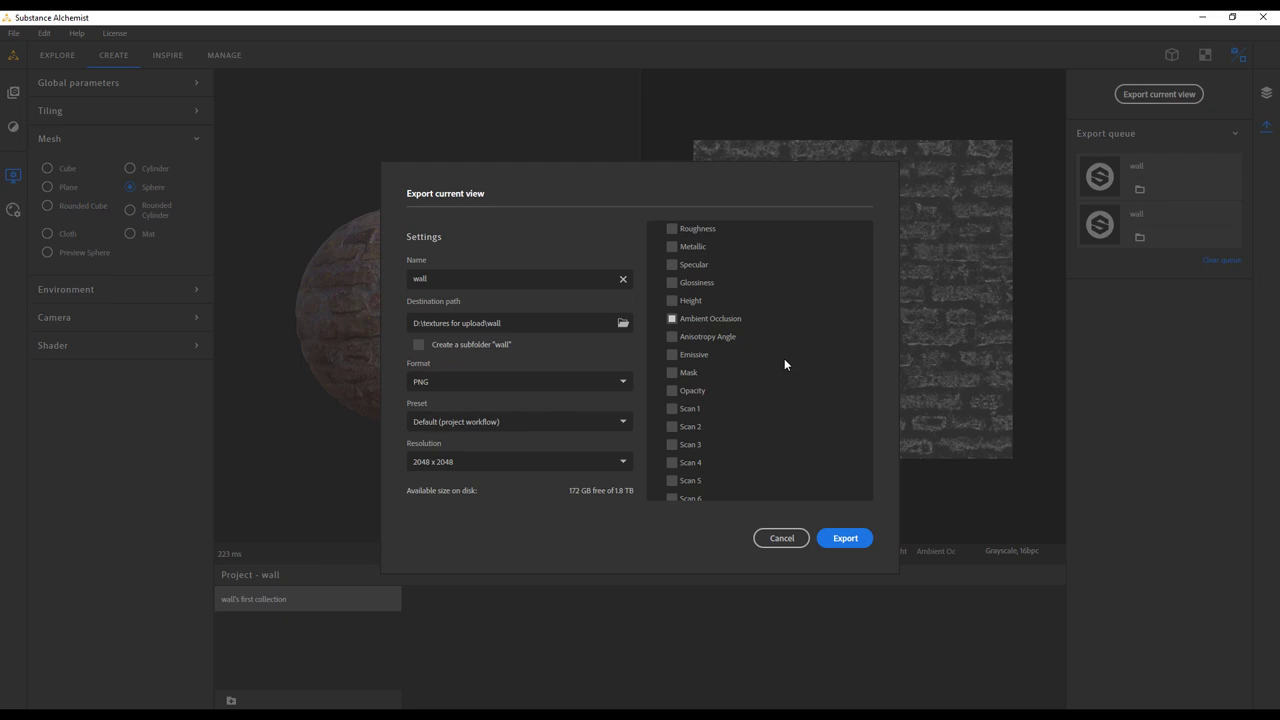
{"action": "left_click", "coordinate": [526, 384]}
{"action": "left_click", "coordinate": [526, 384]}
{"action": "left_click", "coordinate": [512, 422]}
Step: Create a polygon sphere in Maya and assign it a new Arnold aiStandardSurface material
{"action": "left_click", "coordinate": [512, 422]}
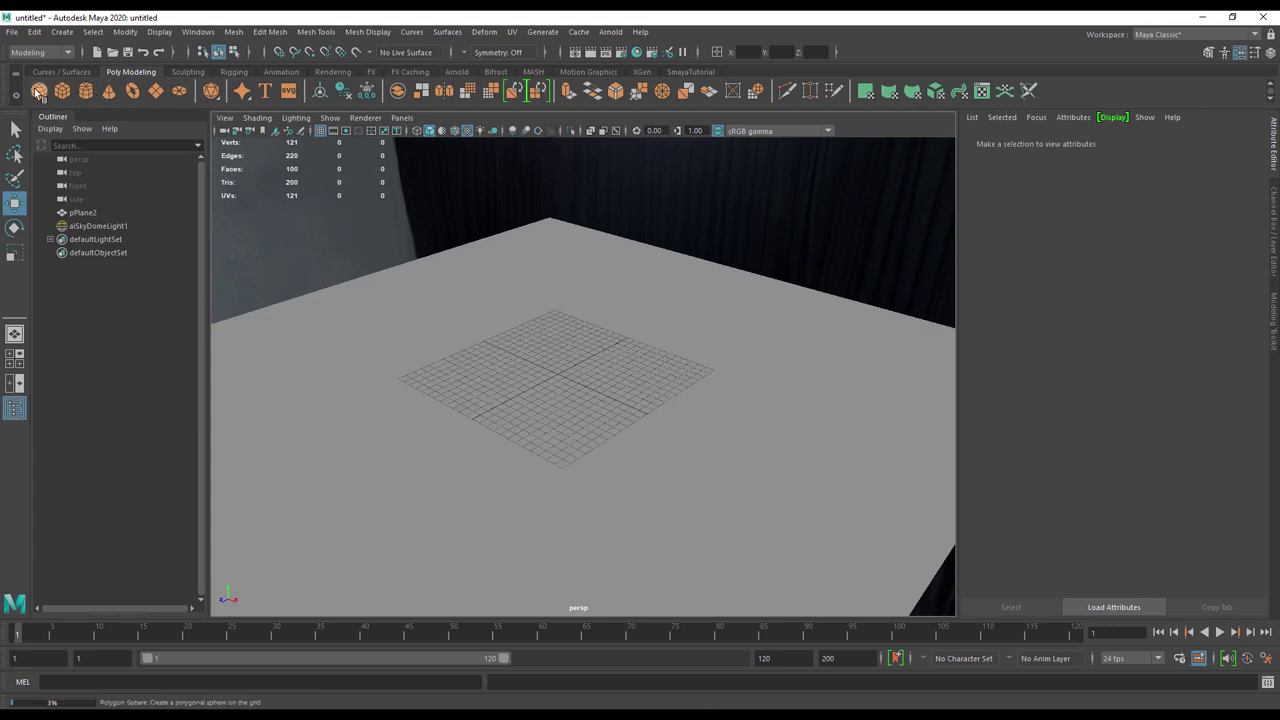
{"action": "left_click", "coordinate": [39, 91]}
{"action": "right_click", "coordinate": [559, 349]}
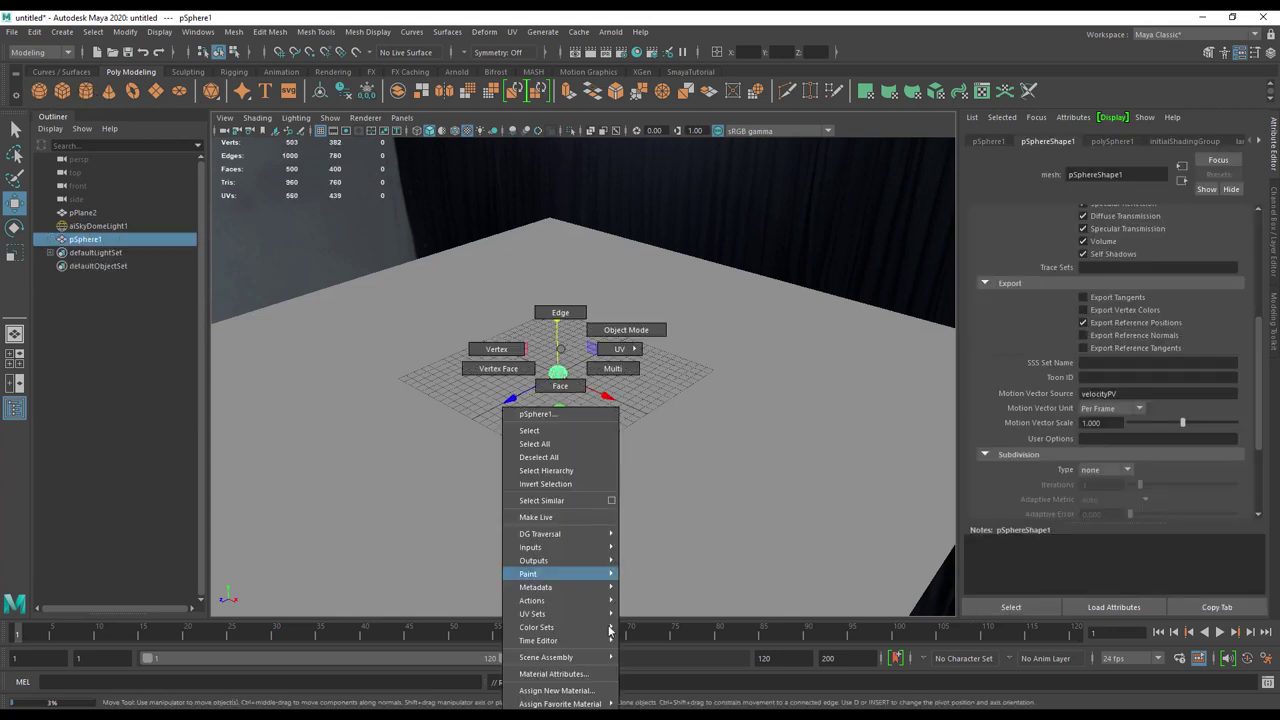
{"action": "left_click", "coordinate": [590, 691]}
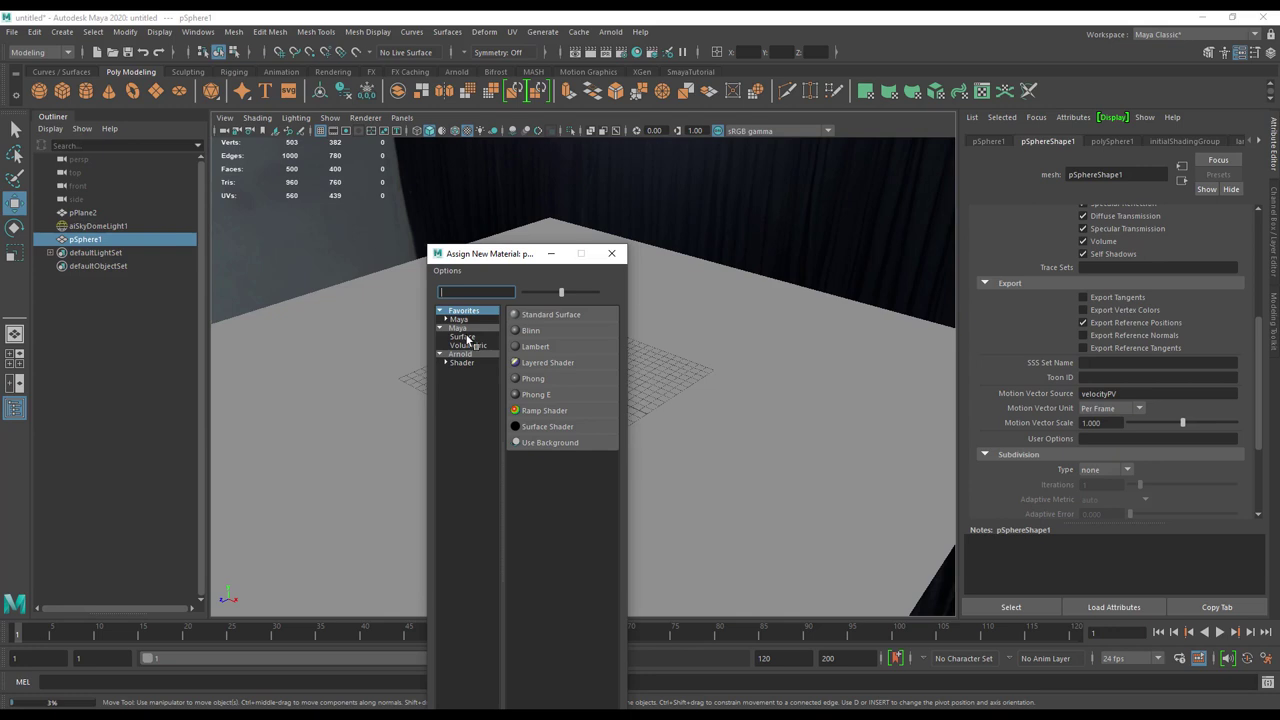
{"action": "left_click", "coordinate": [461, 362]}
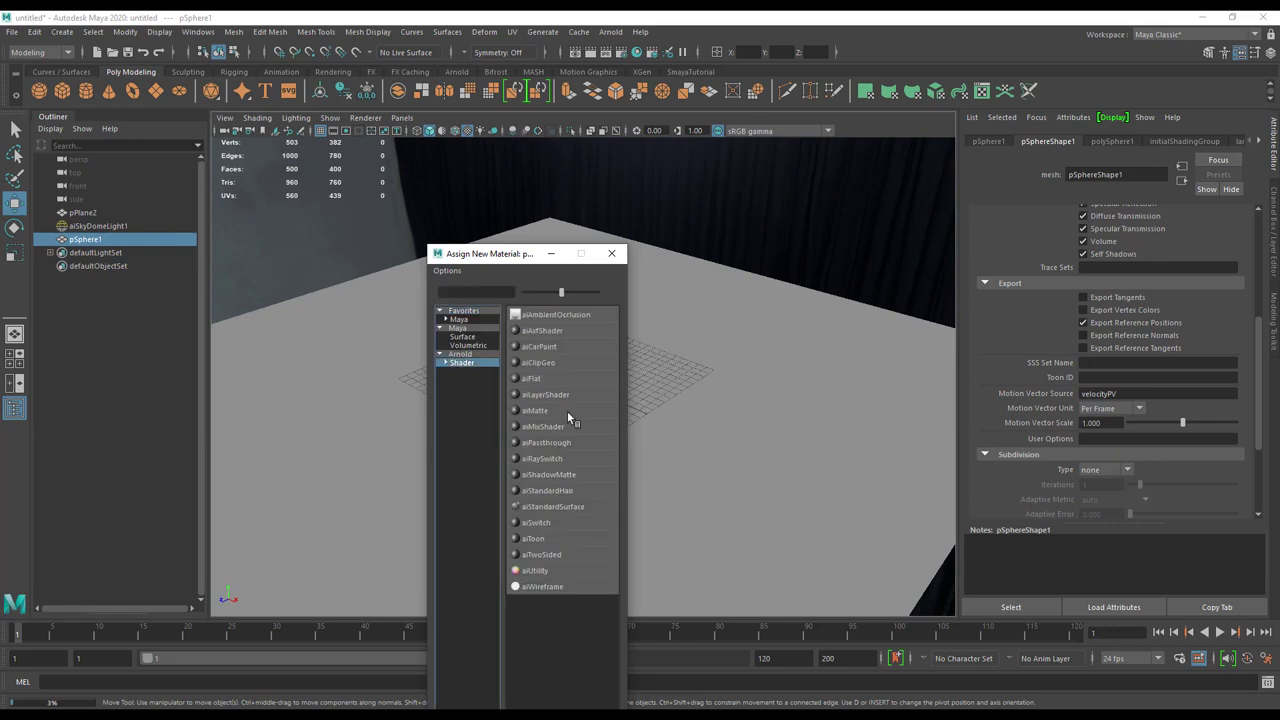
{"action": "left_click", "coordinate": [562, 507]}
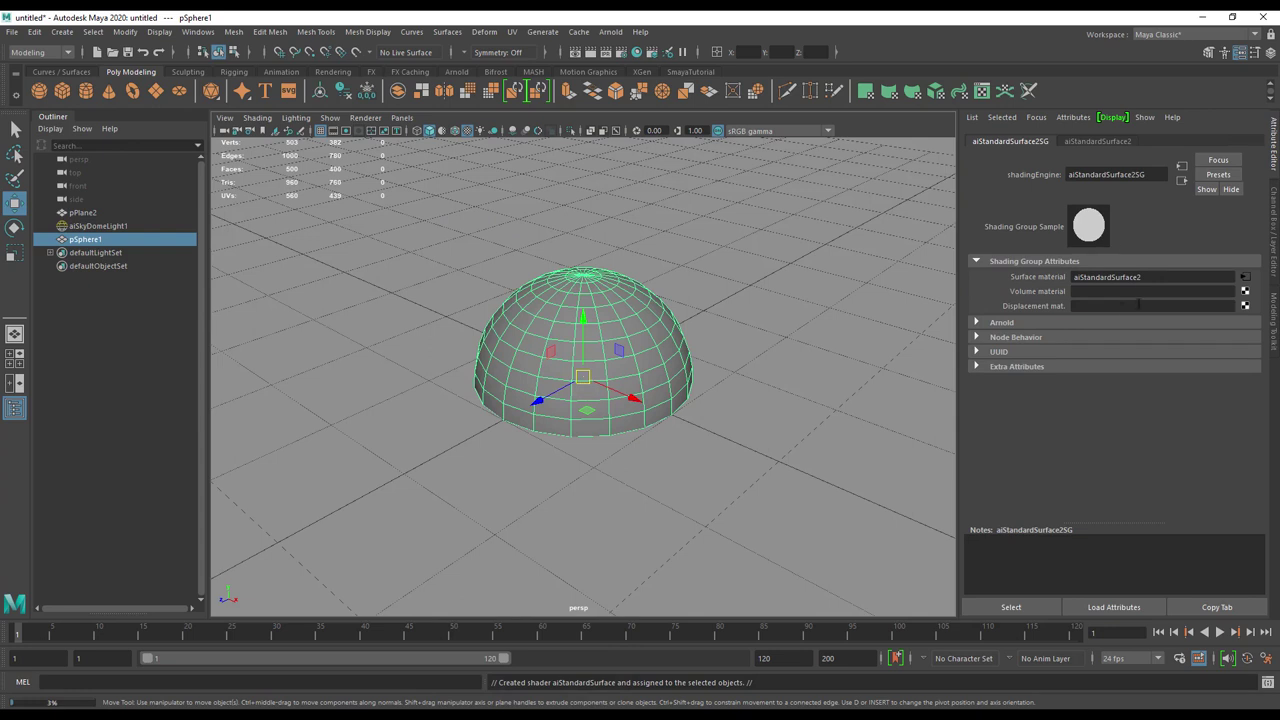
Step: Connect a File texture to aiStandardSurface2's Bump Mapping under Geometry
{"action": "left_click", "coordinate": [1076, 142]}
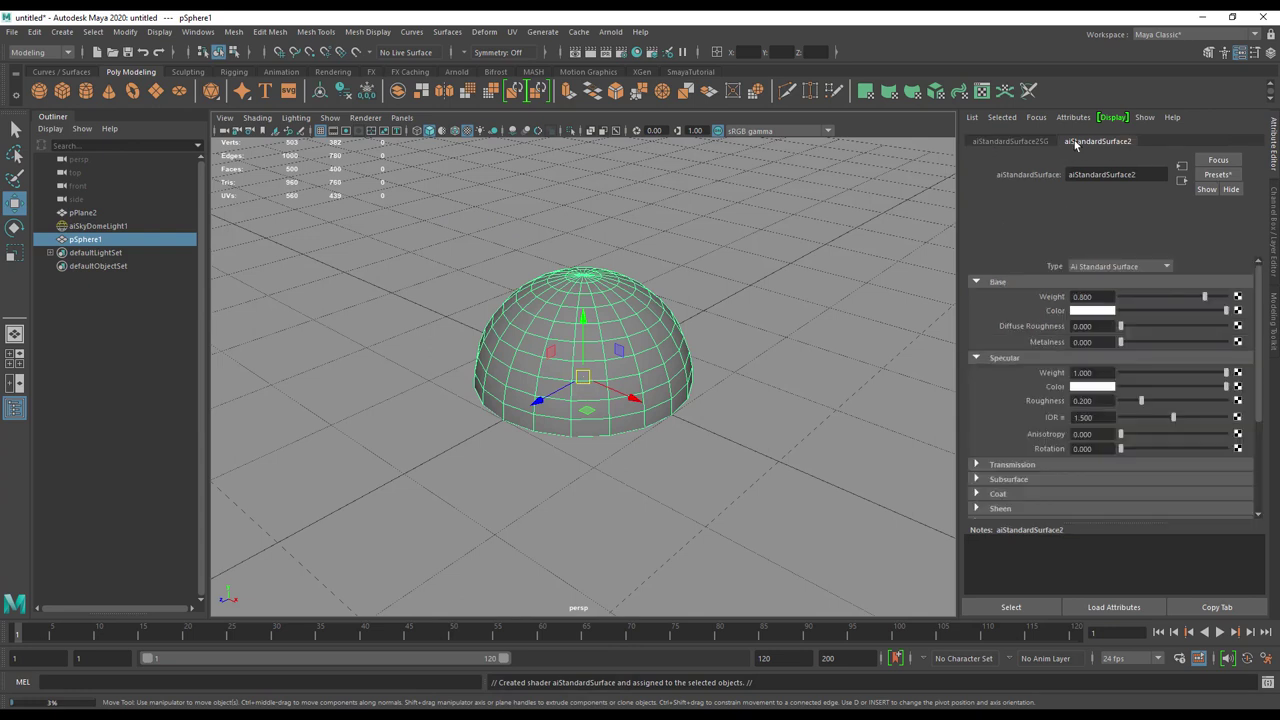
{"action": "scroll", "coordinate": [1040, 410], "scroll_direction": "down", "scroll_amount": 5}
{"action": "left_click", "coordinate": [1040, 410]}
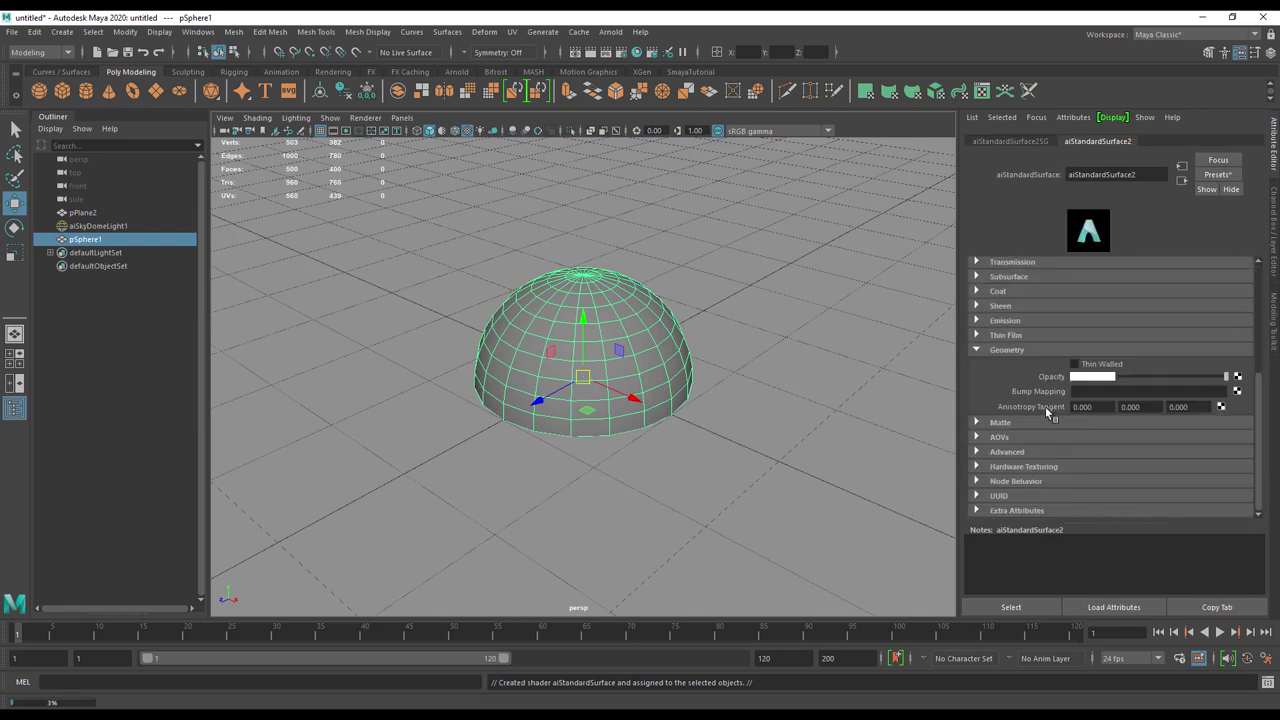
{"action": "left_click", "coordinate": [1237, 391]}
{"action": "left_click", "coordinate": [555, 368]}
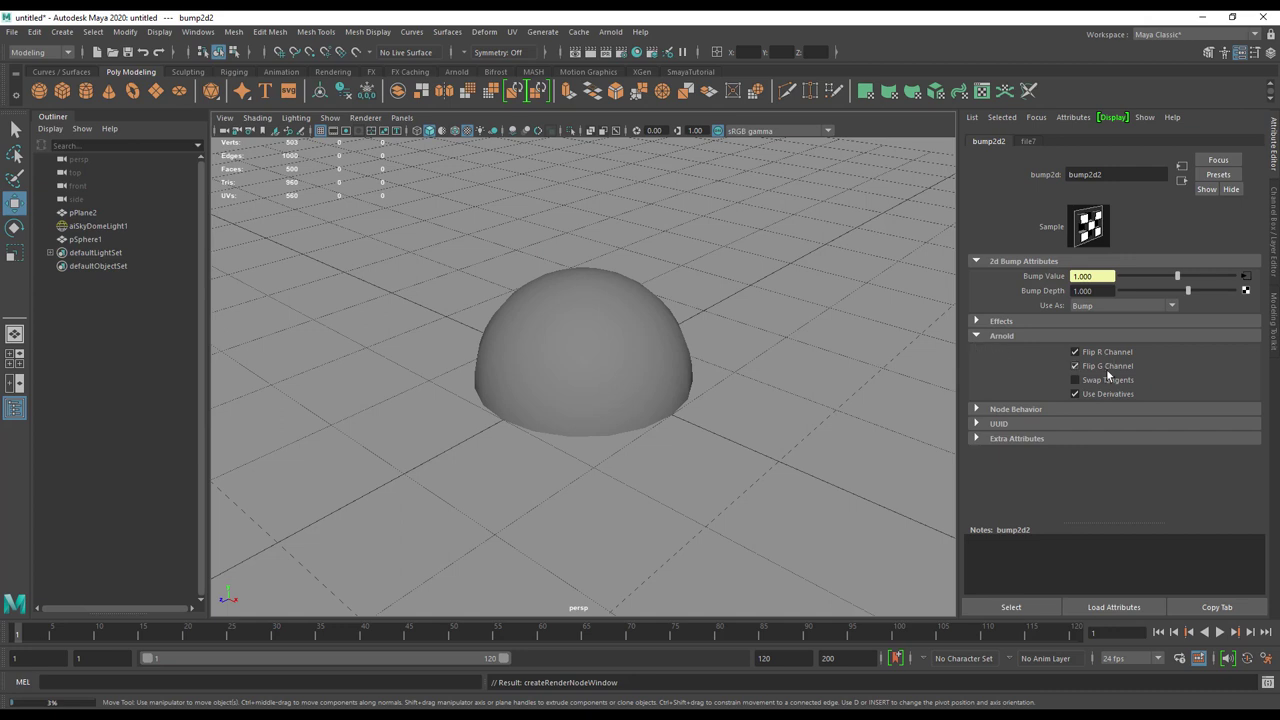
Step: Set bump2d2's Use As option to Tangent Space Normals
{"action": "left_click", "coordinate": [1122, 309]}
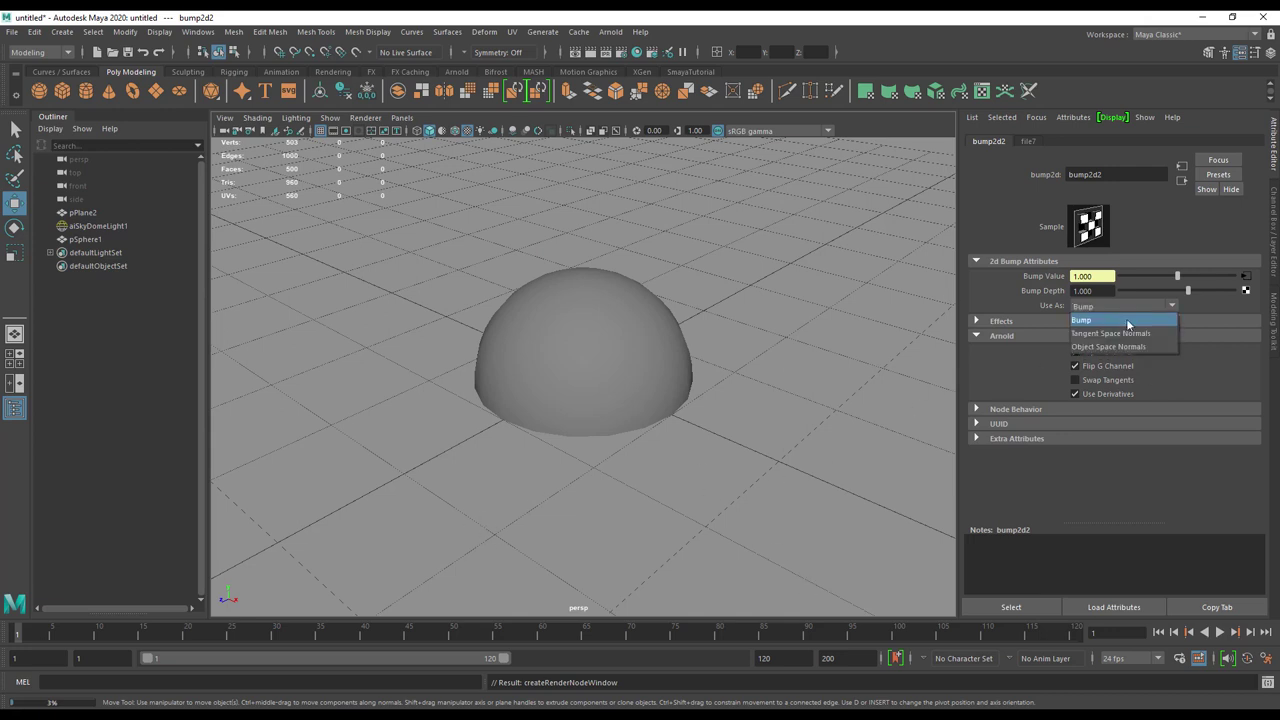
{"action": "left_click", "coordinate": [1130, 334]}
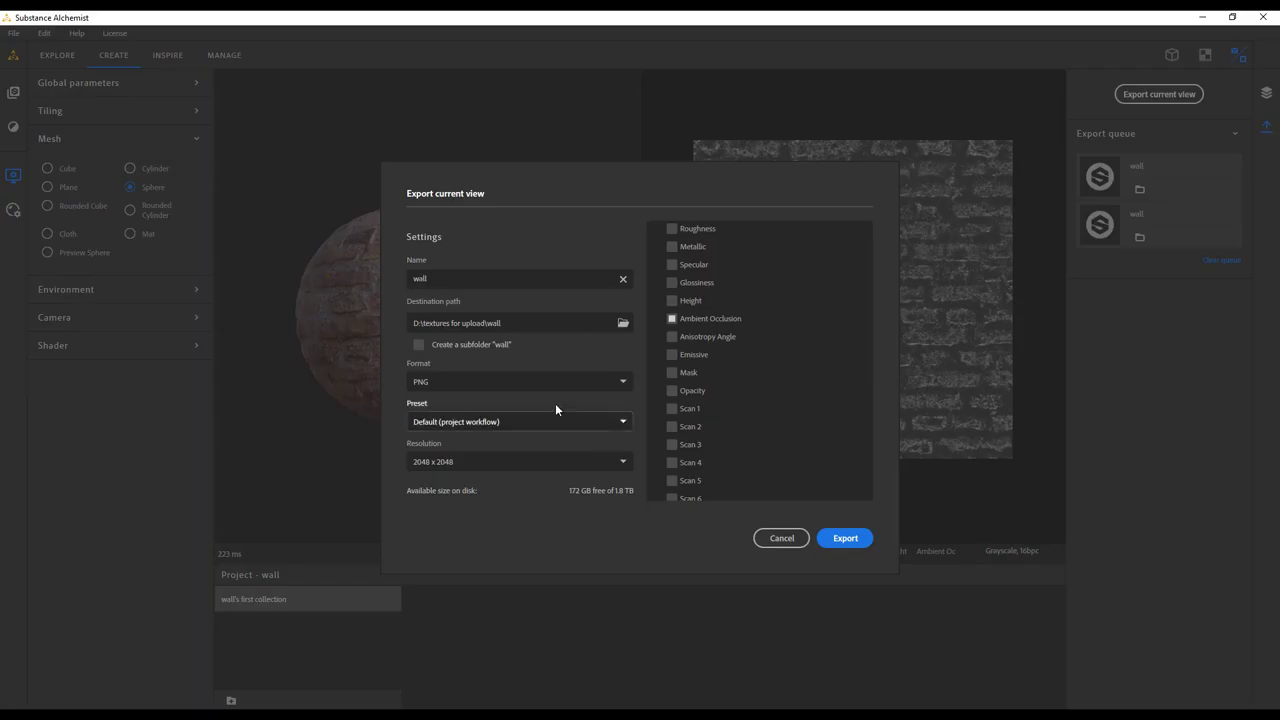
{"action": "left_click", "coordinate": [530, 420]}
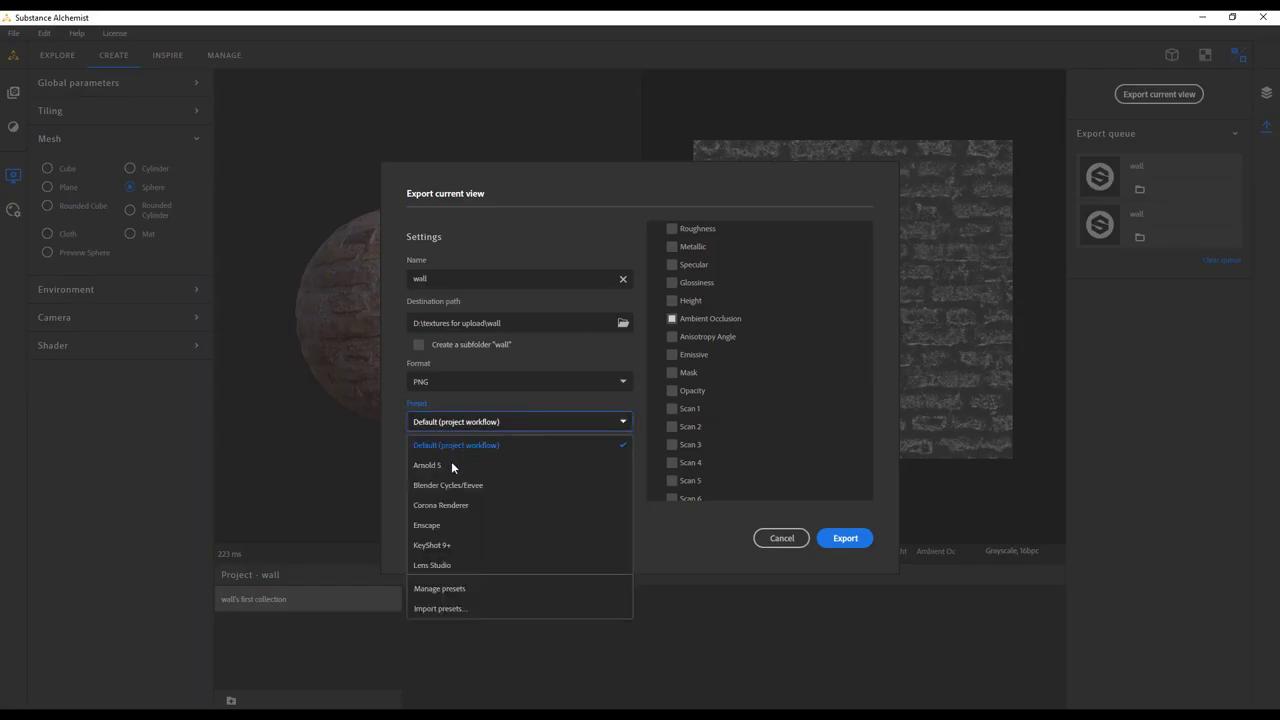
{"action": "left_click", "coordinate": [492, 424]}
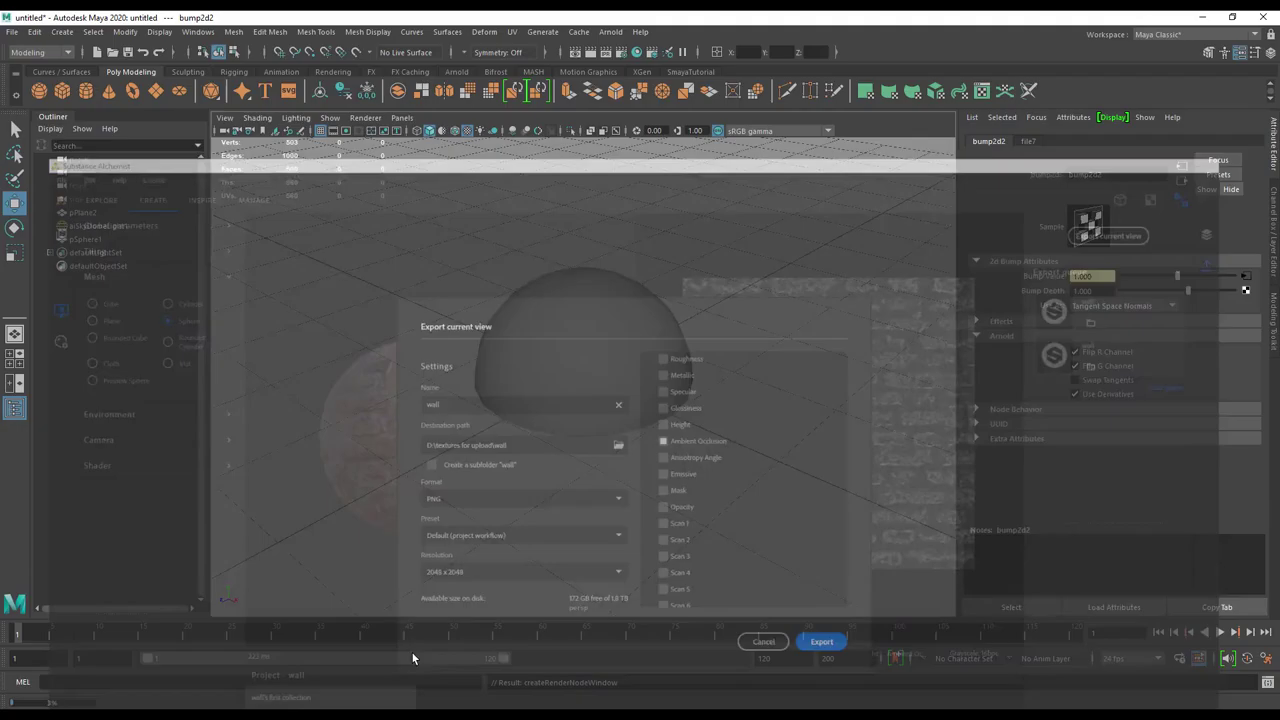
Step: Turn off Flip R Channel and Flip G Channel, then select the sphere to show its Arnold attributes
{"action": "left_click", "coordinate": [1095, 368]}
{"action": "left_click", "coordinate": [1122, 352]}
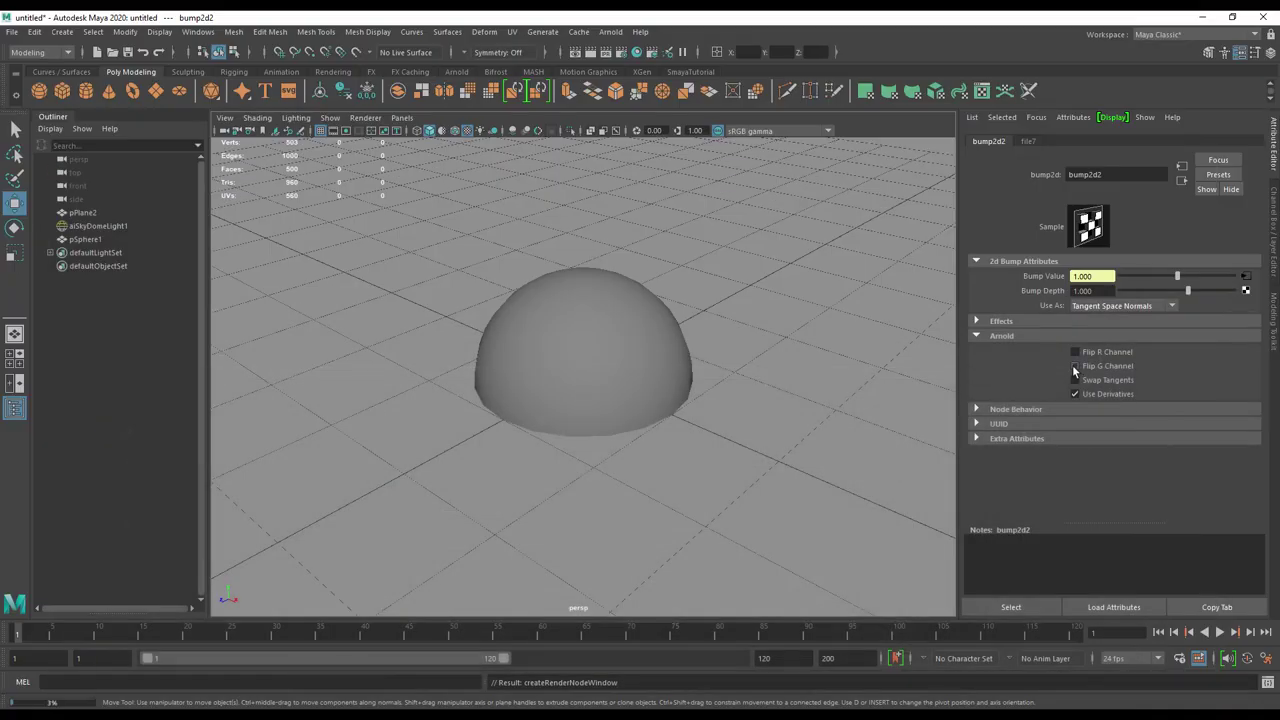
{"action": "left_click", "coordinate": [1075, 366]}
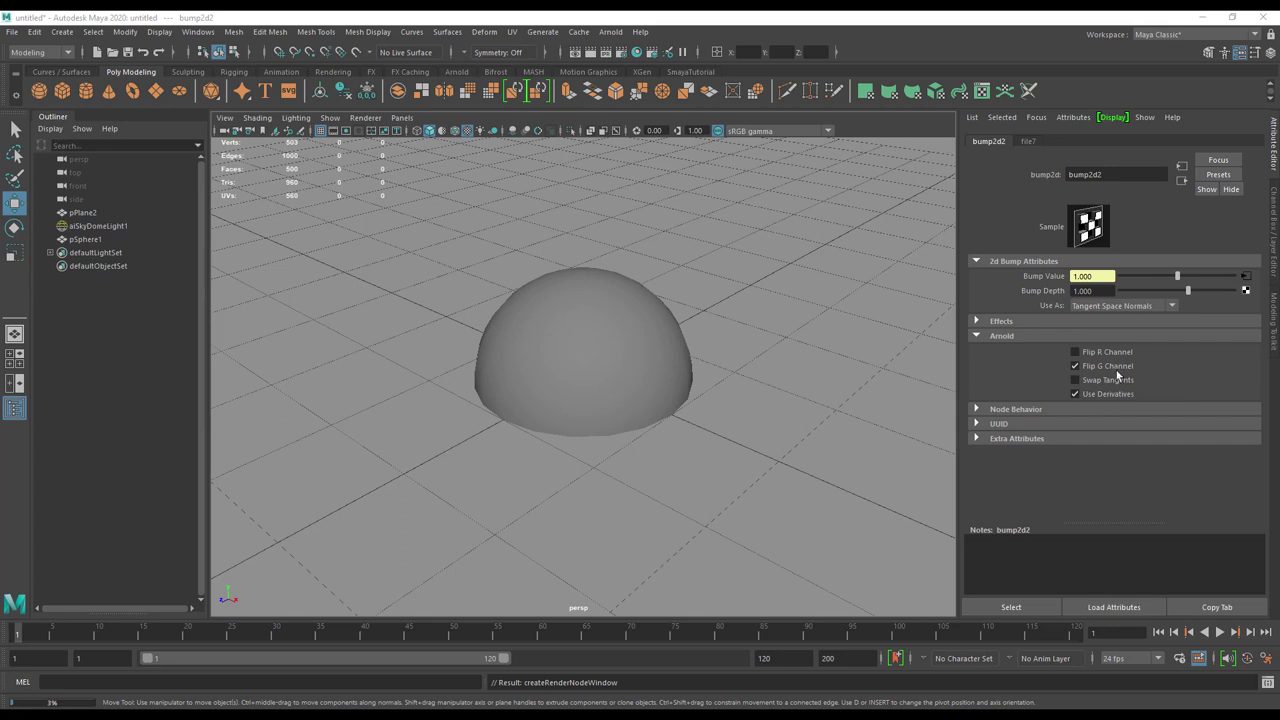
{"action": "left_click", "coordinate": [1075, 366]}
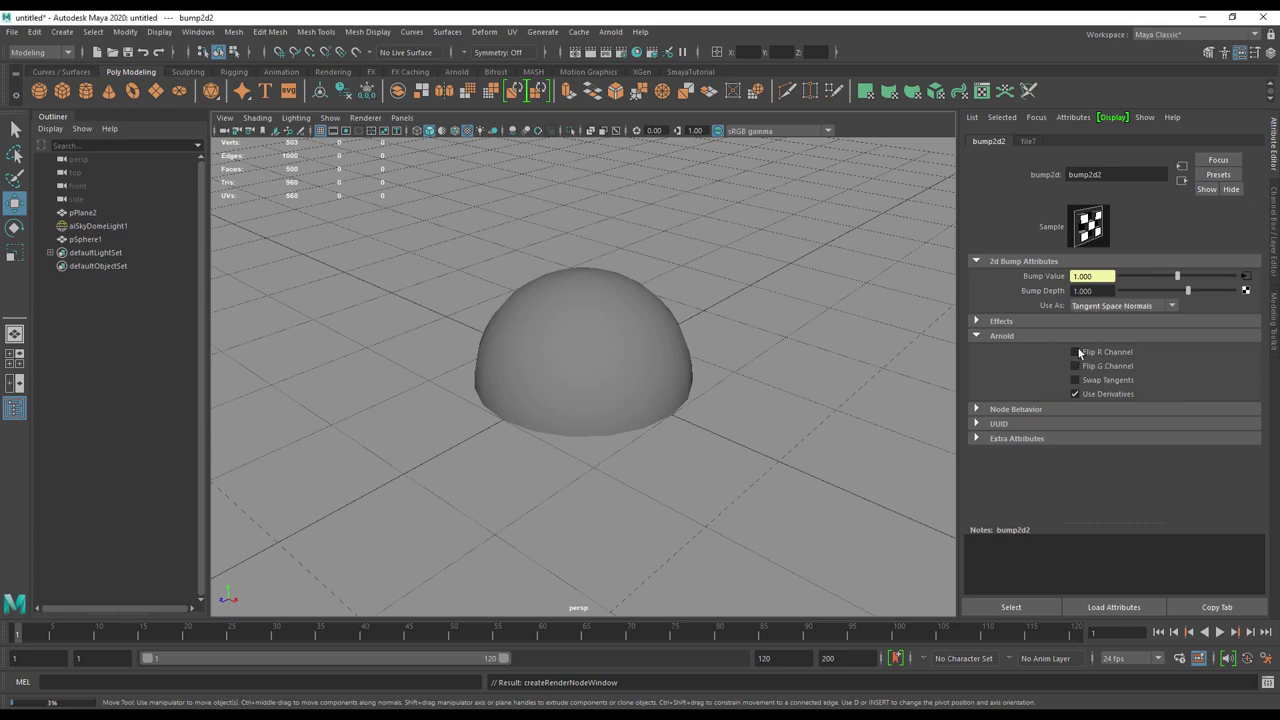
{"action": "left_click", "coordinate": [619, 354]}
{"action": "scroll", "coordinate": [629, 400], "scroll_direction": "down", "scroll_amount": 6}
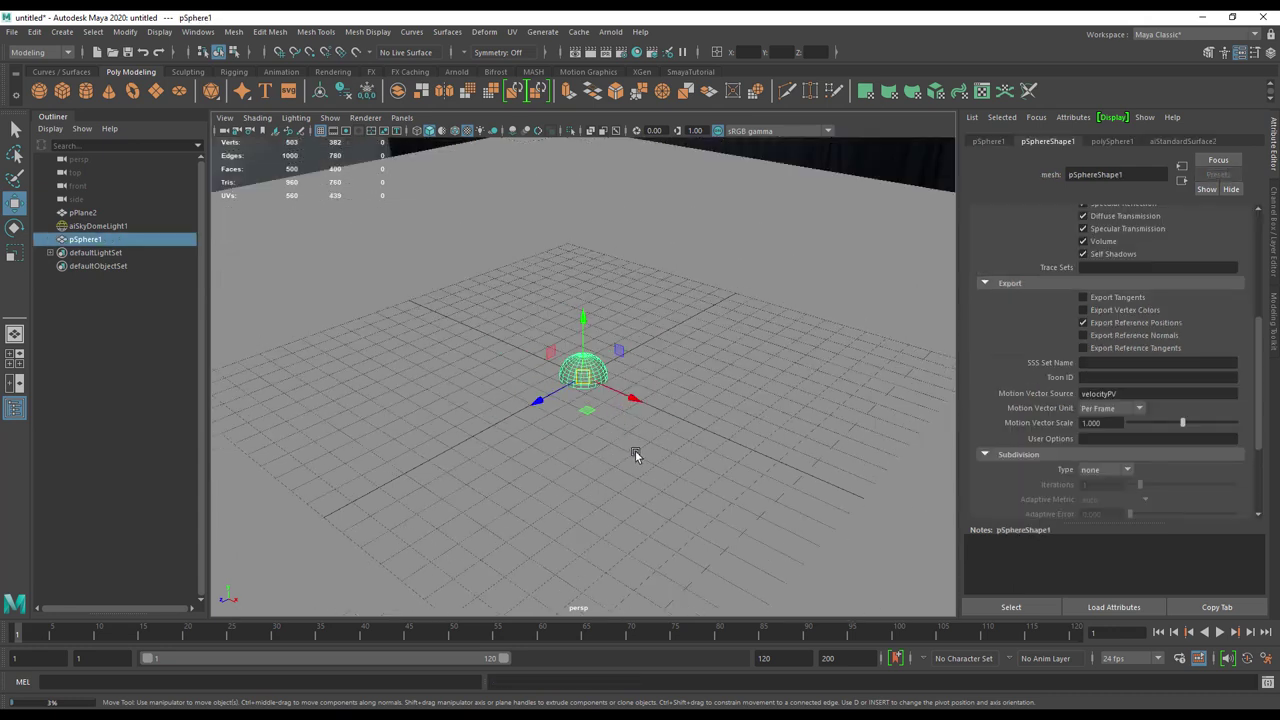
Step: Raise the sphere along Y so it sits fully above the ground plane
{"action": "key", "text": "f"}
{"action": "right_click_drag", "start_coordinate": [790, 412], "coordinate": [375, 413], "text": "alt"}
{"action": "left_click_drag", "start_coordinate": [375, 409], "coordinate": [646, 486], "text": "alt"}
{"action": "key", "text": "w"}
{"action": "left_click_drag", "start_coordinate": [553, 435], "coordinate": [563, 302]}
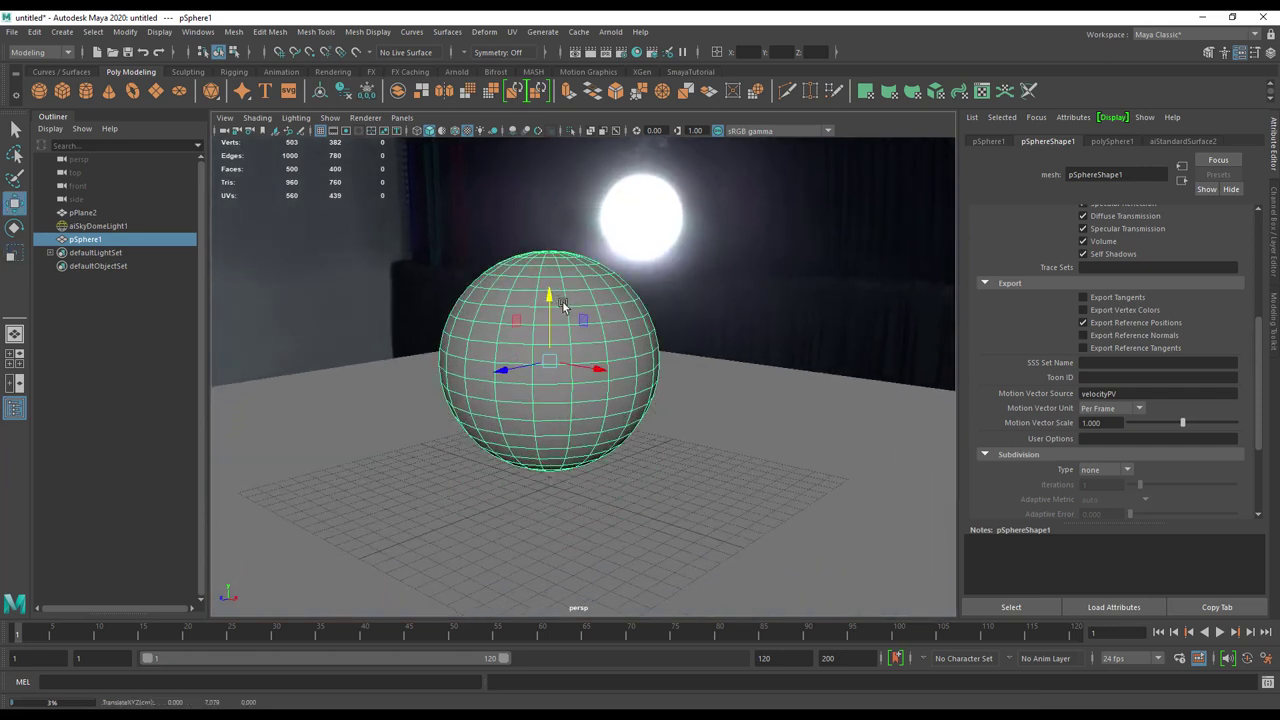
Step: Select aiSkyDomeLight1 to display its SkyDomeLight attributes
{"action": "left_click", "coordinate": [750, 440]}
{"action": "left_click", "coordinate": [592, 345]}
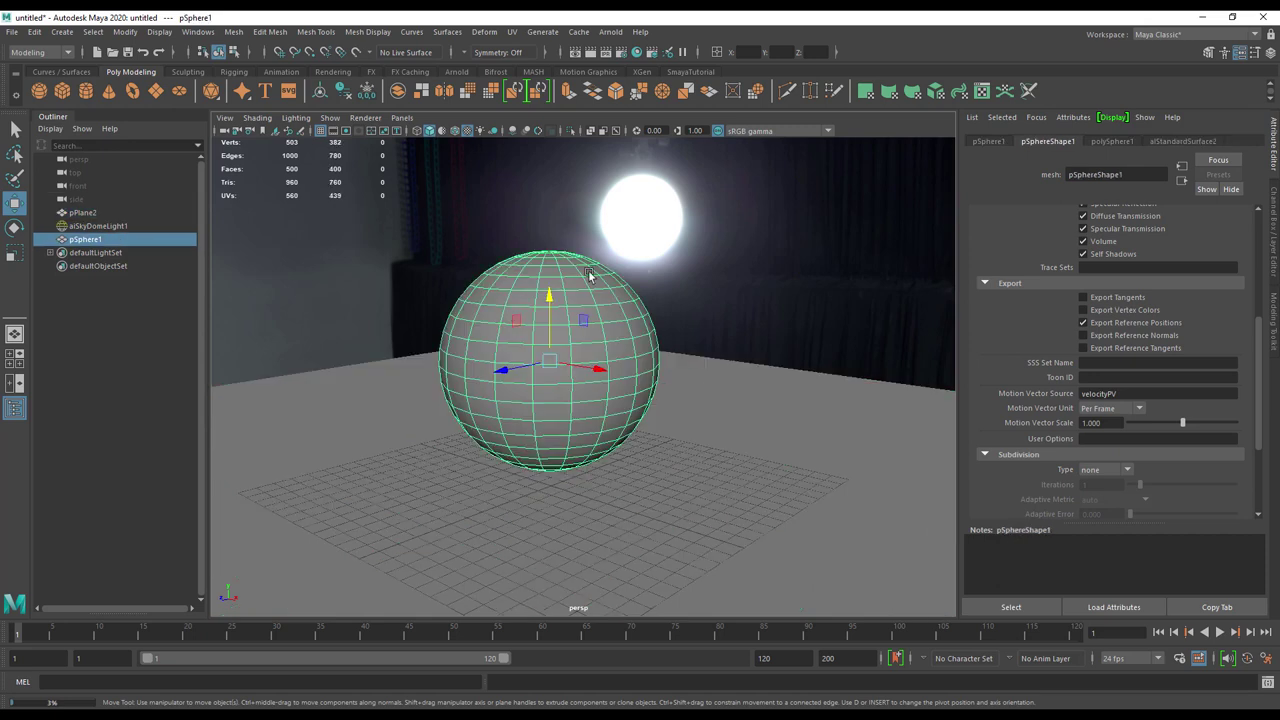
{"action": "left_click", "coordinate": [684, 160]}
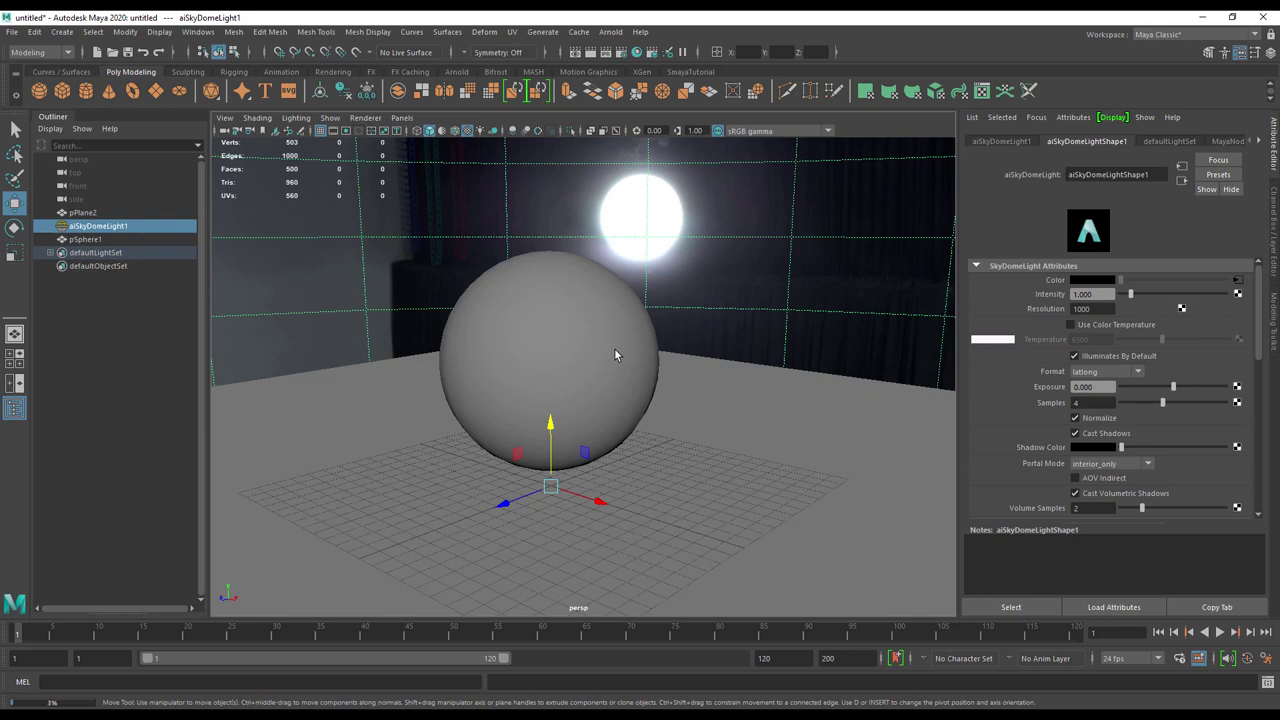
Step: Tumble the perspective camera down to a lower, flatter angle on the sphere
{"action": "mouse_move", "coordinate": [697, 357]}
{"action": "left_mouse_down", "text": "alt"}
{"action": "mouse_move", "coordinate": [714, 371]}
{"action": "mouse_move", "coordinate": [707, 345]}
{"action": "mouse_move", "coordinate": [689, 357]}
{"action": "left_mouse_up", "text": "alt"}
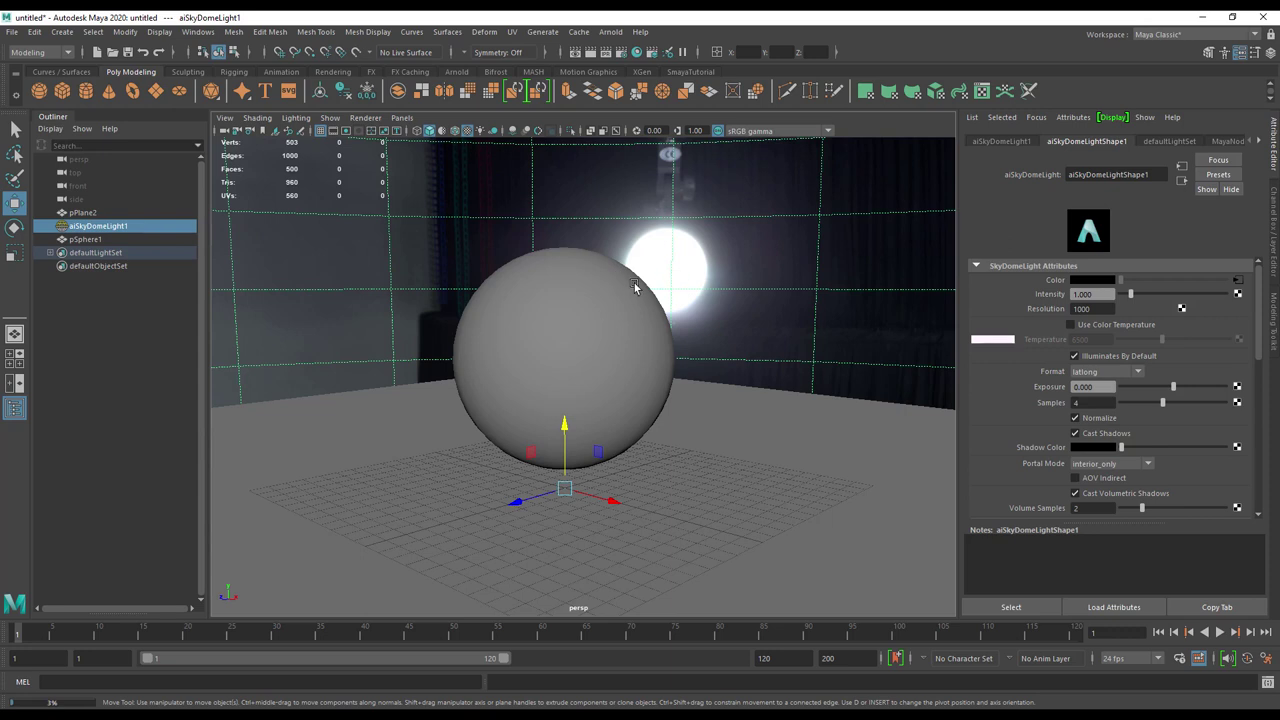
Step: Open the Node Editor from the Windows menu and clear it to an empty graph
{"action": "left_click", "coordinate": [197, 31]}
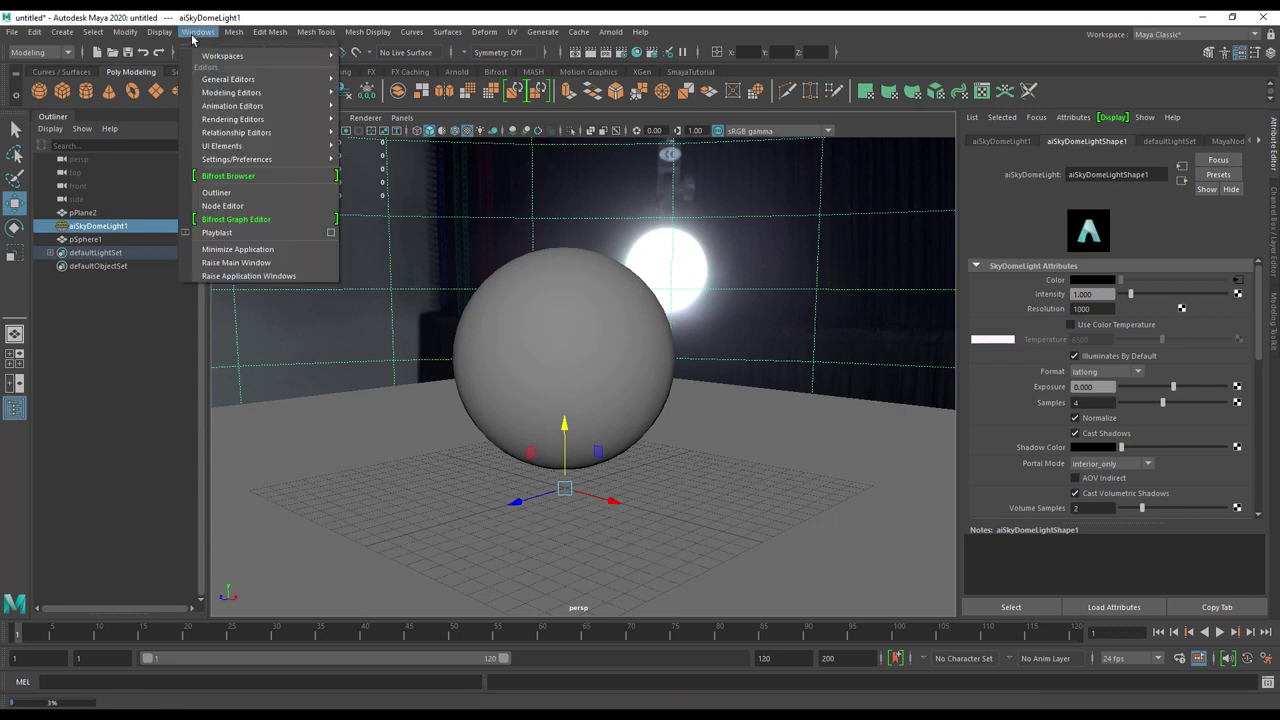
{"action": "left_click", "coordinate": [222, 205]}
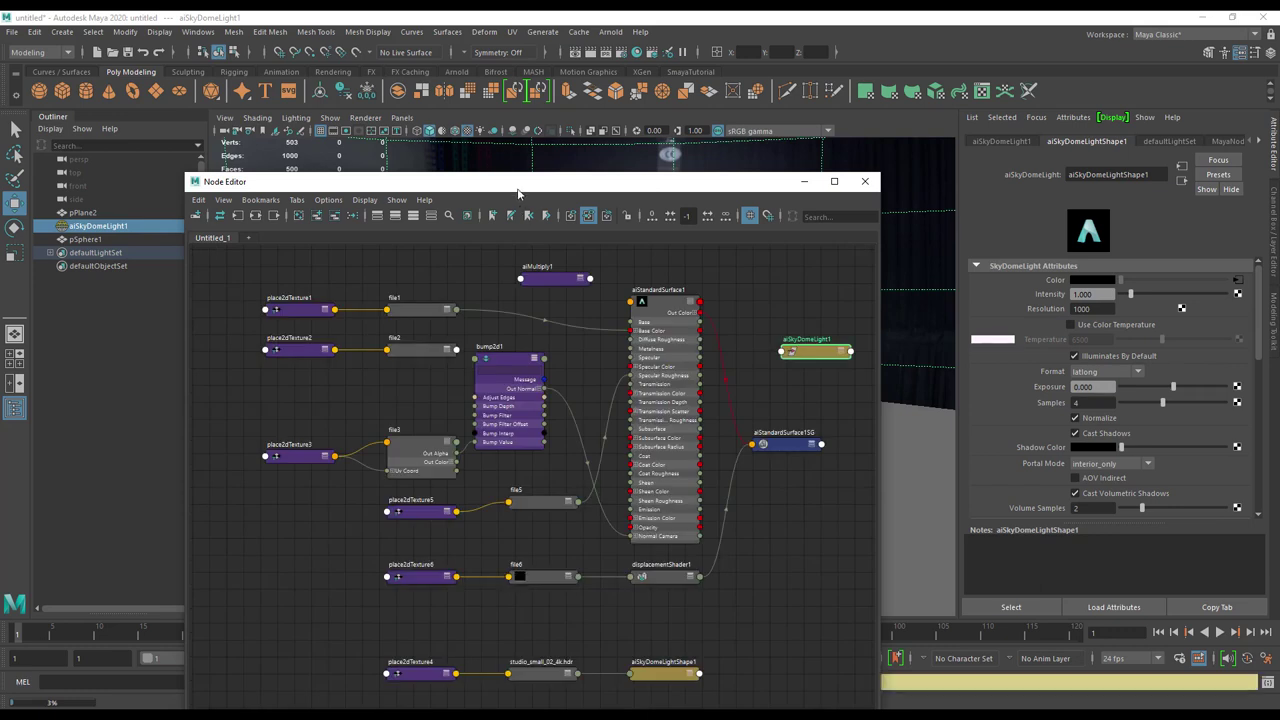
{"action": "left_click_drag", "start_coordinate": [524, 181], "coordinate": [530, 140]}
{"action": "left_click", "coordinate": [313, 167]}
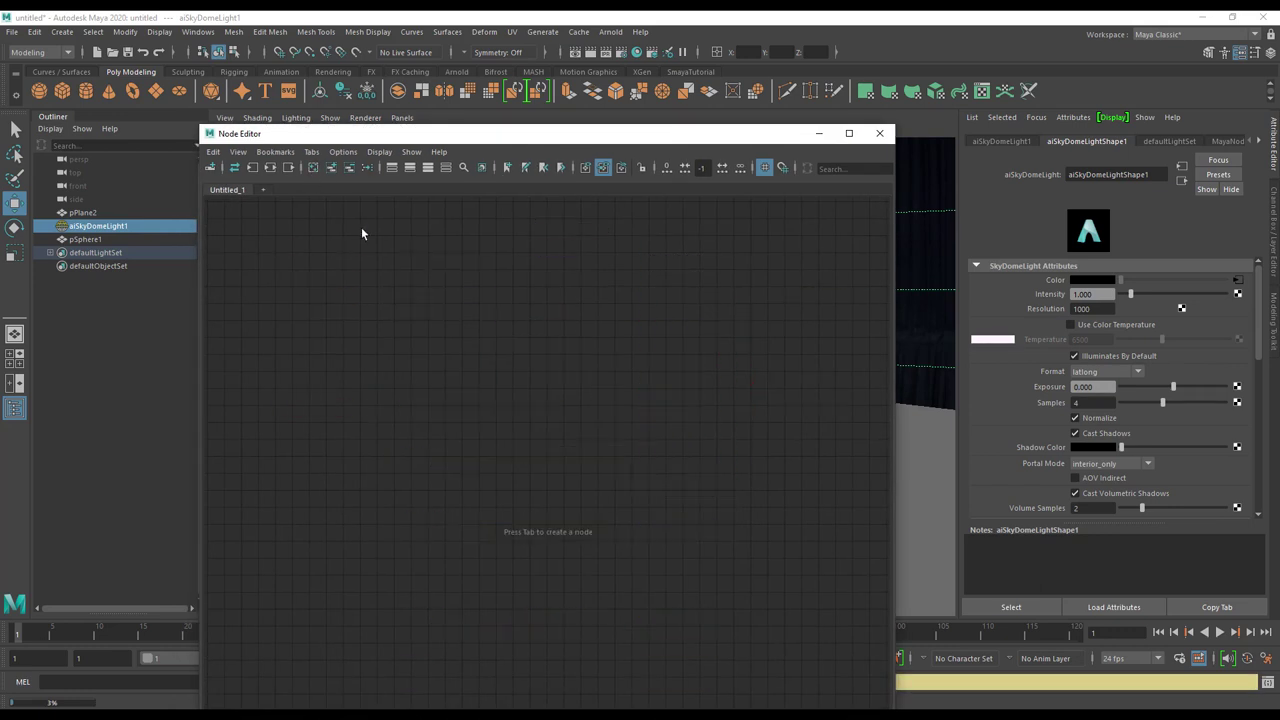
{"action": "left_click_drag", "start_coordinate": [494, 134], "coordinate": [576, 124]}
Step: Create an aiStandardSurface material and rename it 'wall'
{"action": "key", "text": "Tab"}
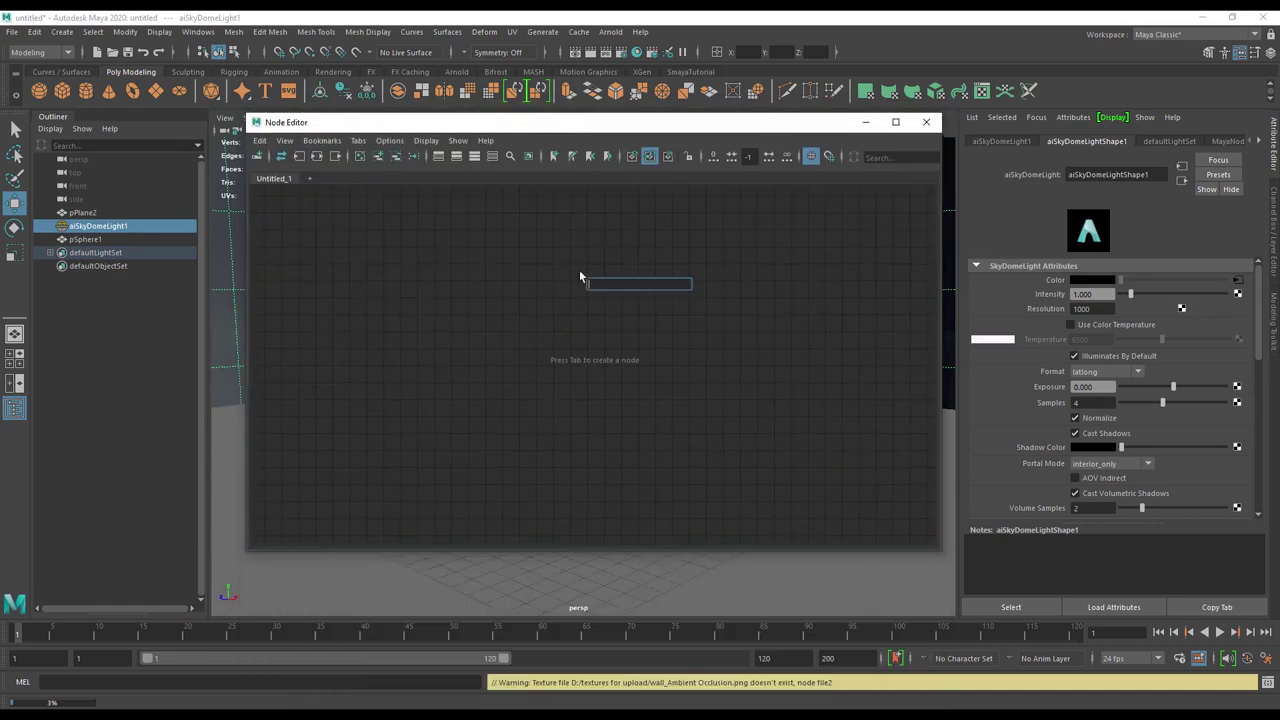
{"action": "type", "text": "aist"}
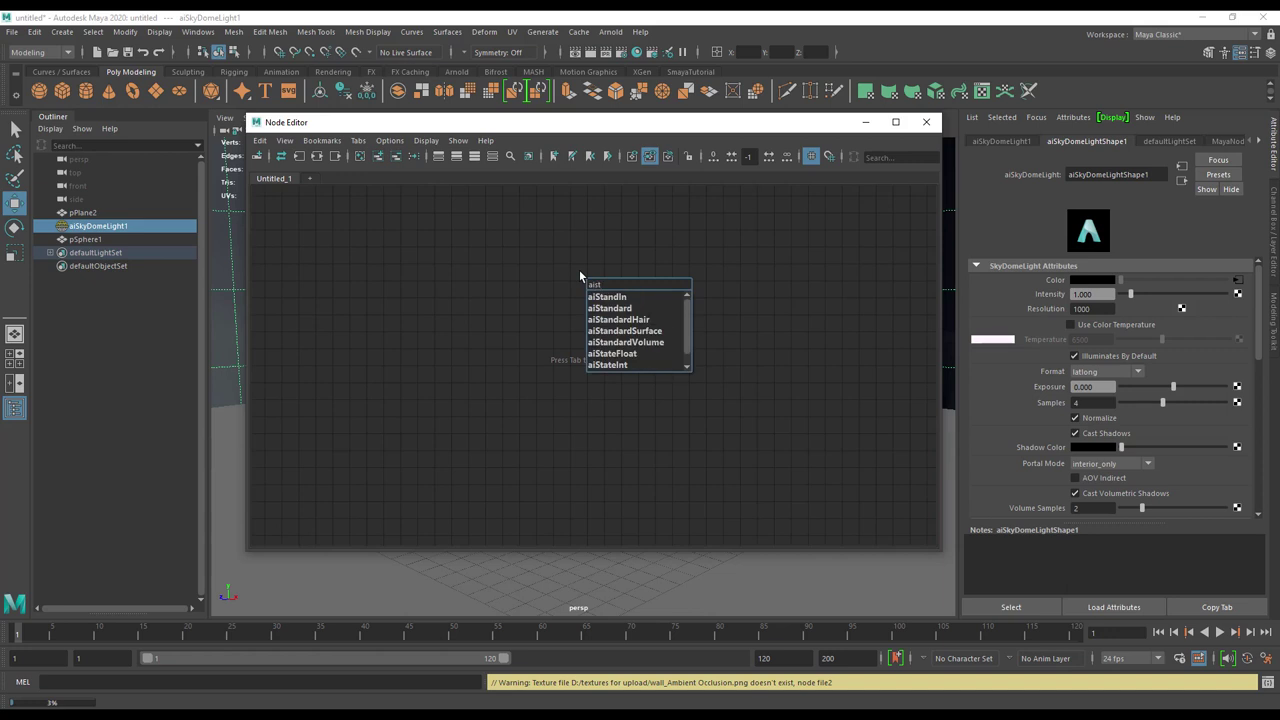
{"action": "key", "text": "Down"}
{"action": "key", "text": "Down"}
{"action": "key", "text": "Down"}
{"action": "key", "text": "Down"}
{"action": "key", "text": "Return"}
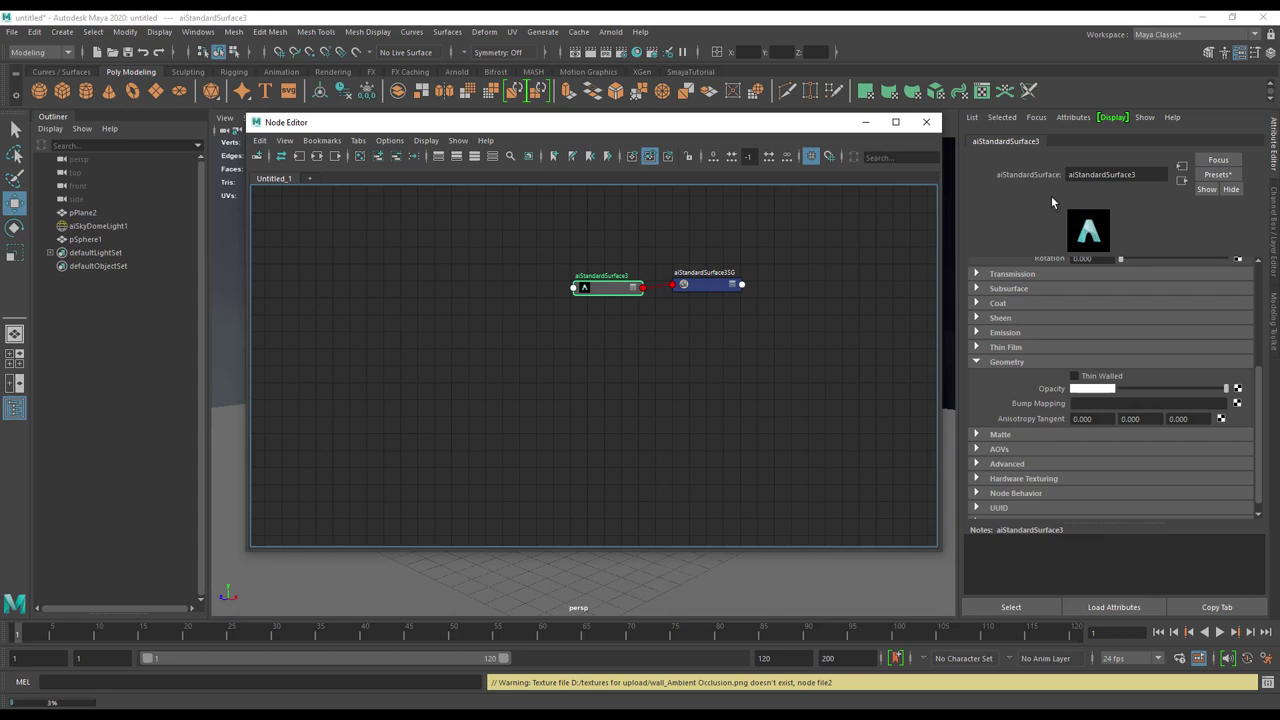
{"action": "double_click", "coordinate": [1115, 174]}
{"action": "type", "text": "wall"}
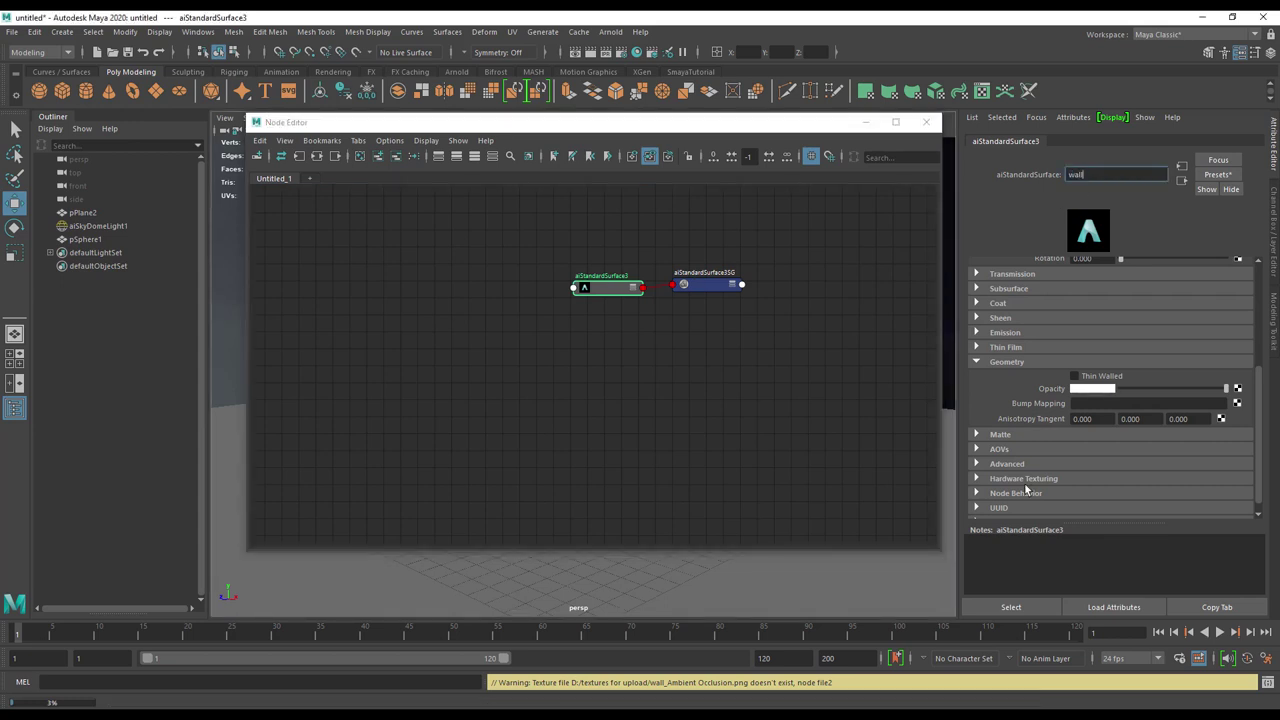
{"action": "key", "text": "Return"}
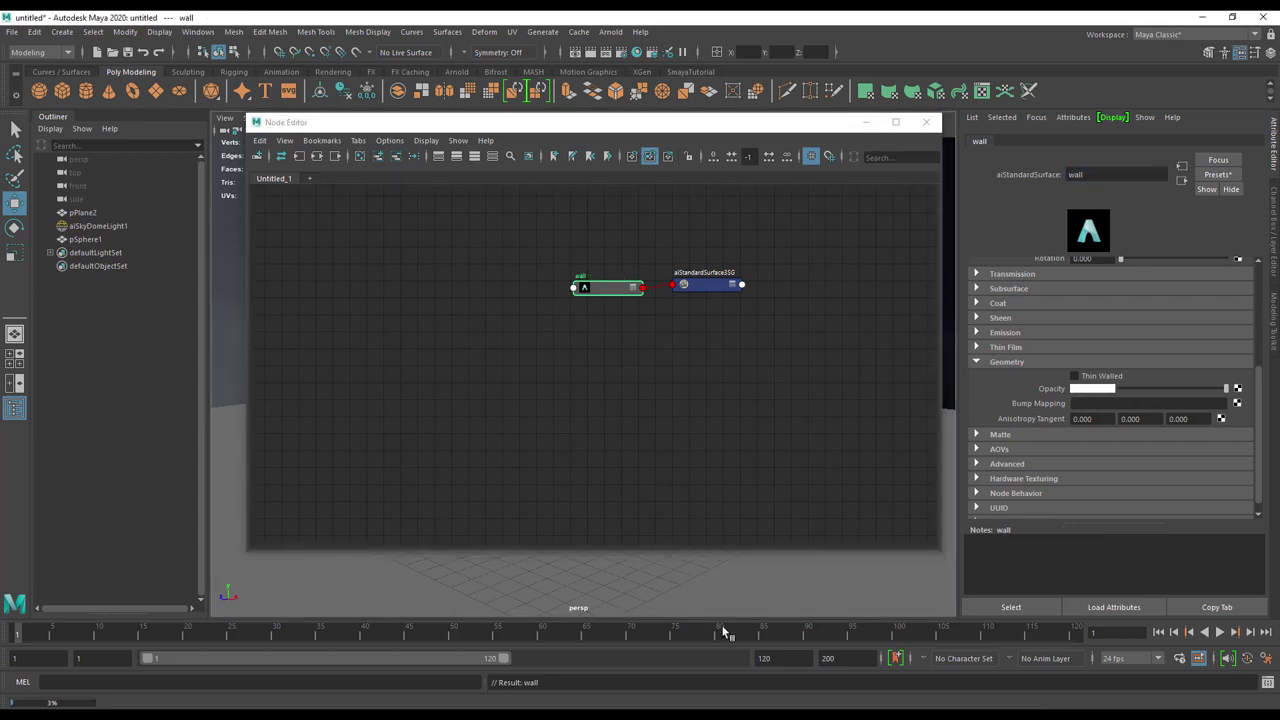
Step: Arrange the wall material and its shading group nodes in the graph
{"action": "left_click_drag", "start_coordinate": [591, 302], "coordinate": [567, 334]}
{"action": "left_click", "coordinate": [712, 284]}
{"action": "left_click_drag", "start_coordinate": [712, 284], "coordinate": [730, 211]}
{"action": "left_click_drag", "start_coordinate": [591, 324], "coordinate": [599, 323]}
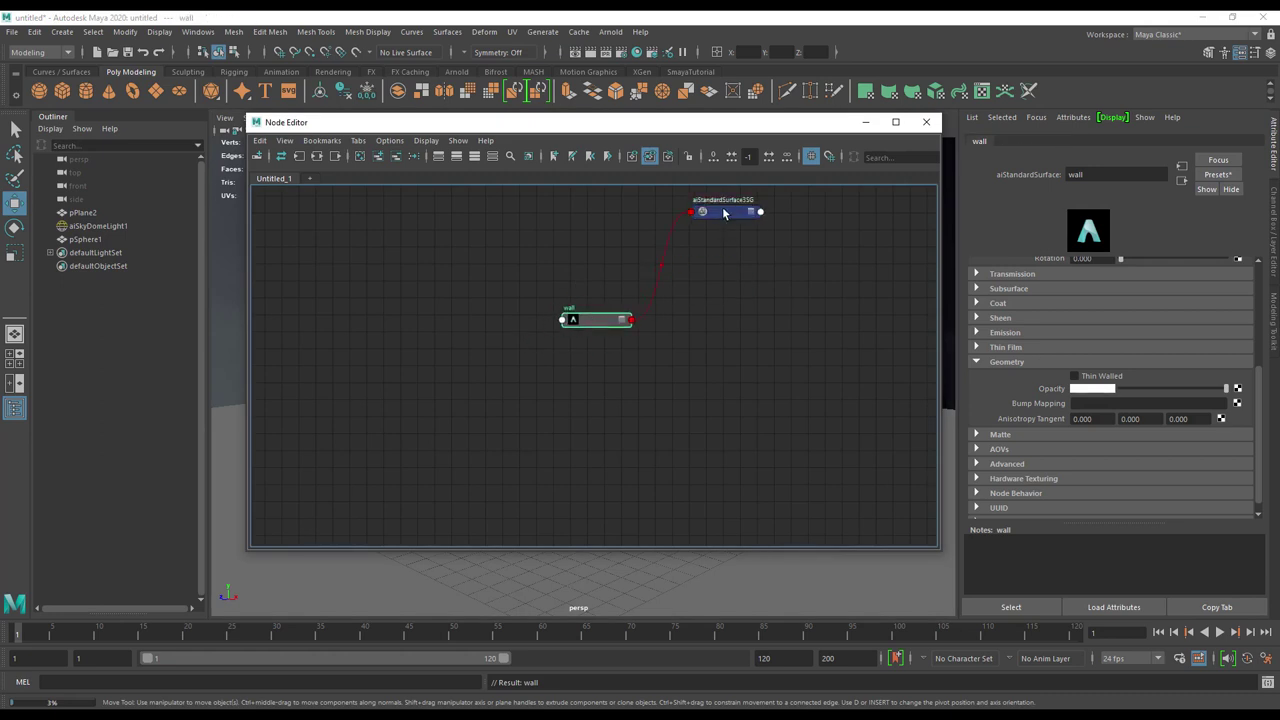
{"action": "left_click", "coordinate": [671, 399]}
Step: Create a file texture node (file8) and load wall_BaseColor.png into it
{"action": "key", "text": "Tab"}
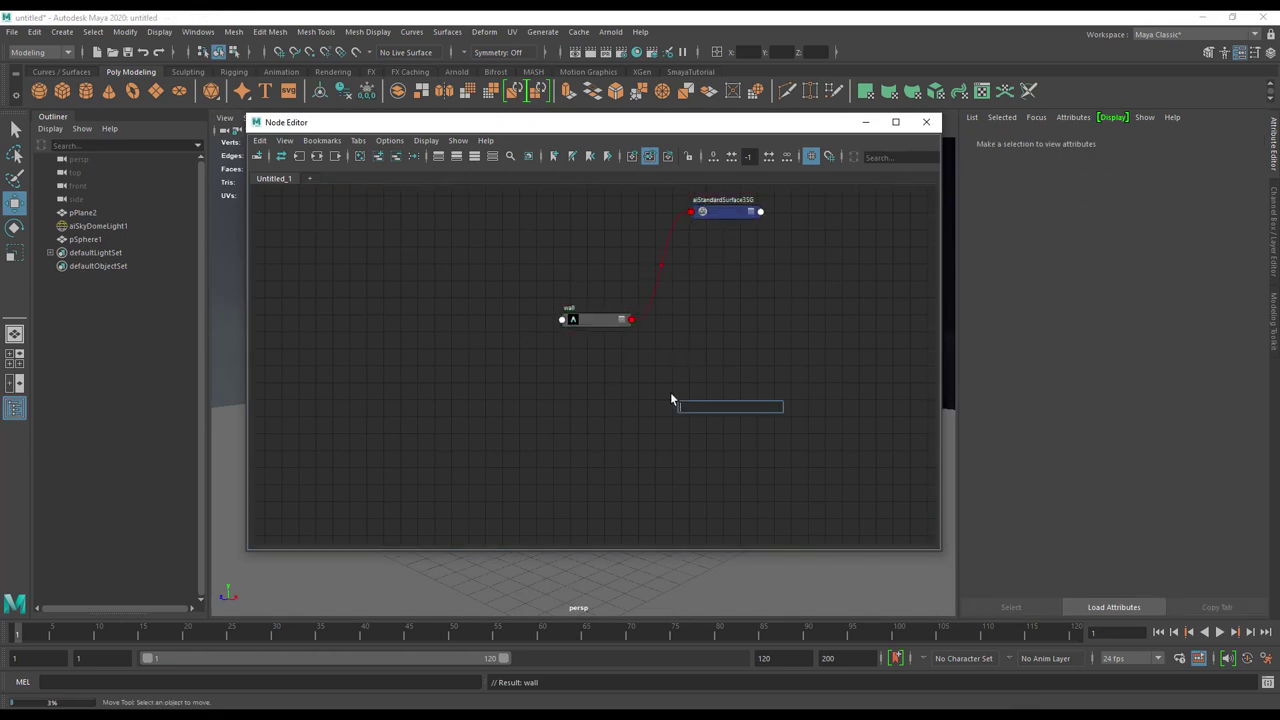
{"action": "type", "text": "file"}
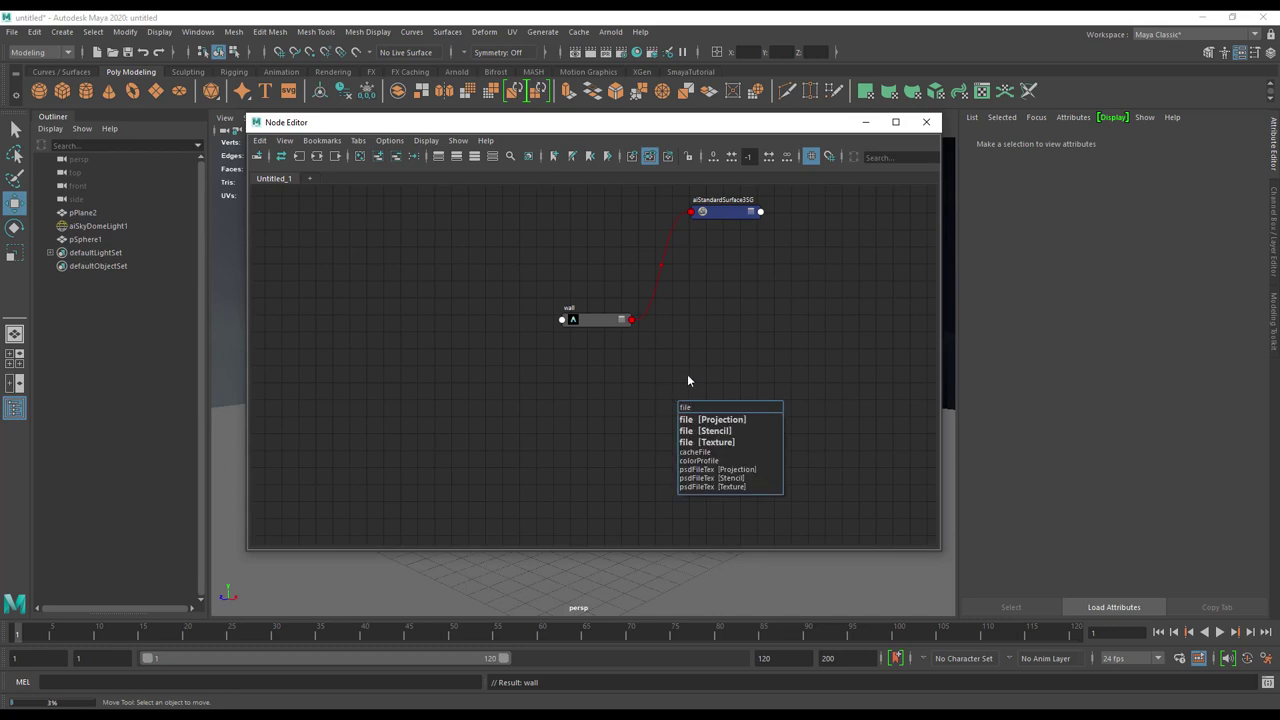
{"action": "left_click", "coordinate": [706, 442]}
{"action": "left_click_drag", "start_coordinate": [712, 406], "coordinate": [374, 413]}
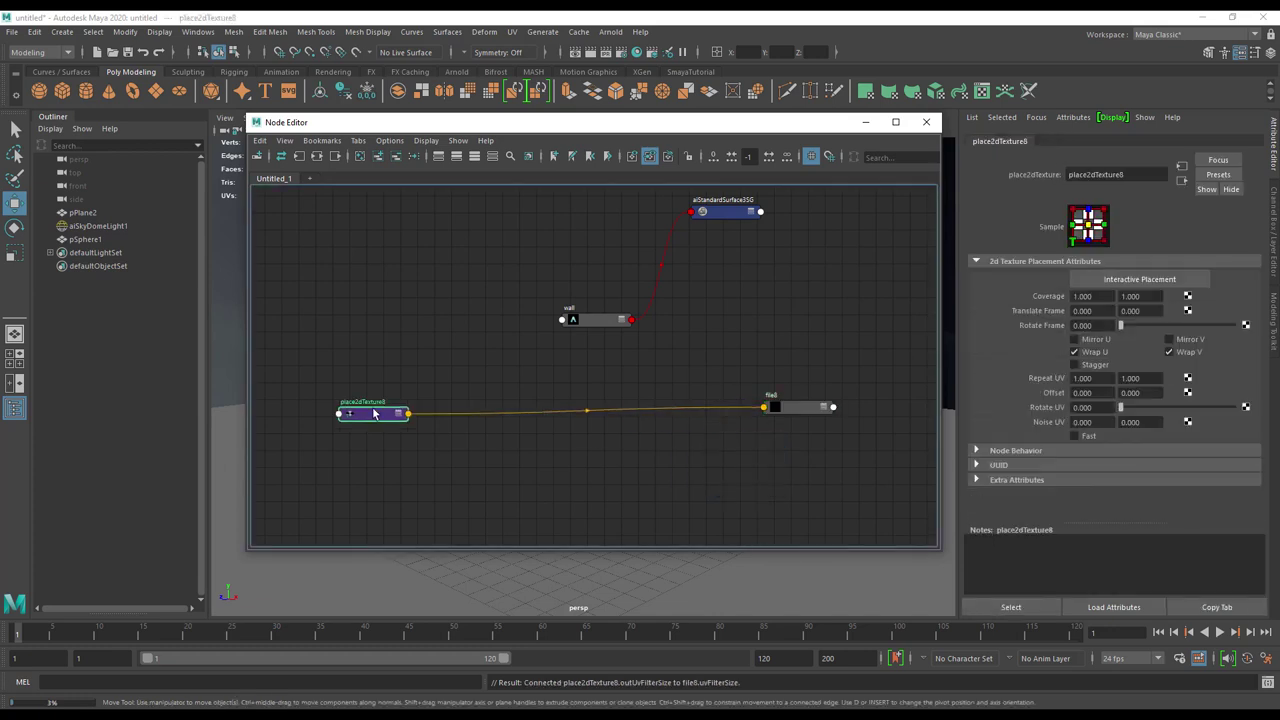
{"action": "left_click_drag", "start_coordinate": [800, 419], "coordinate": [529, 395]}
{"action": "left_click_drag", "start_coordinate": [383, 399], "coordinate": [358, 318]}
{"action": "left_click", "coordinate": [502, 388]}
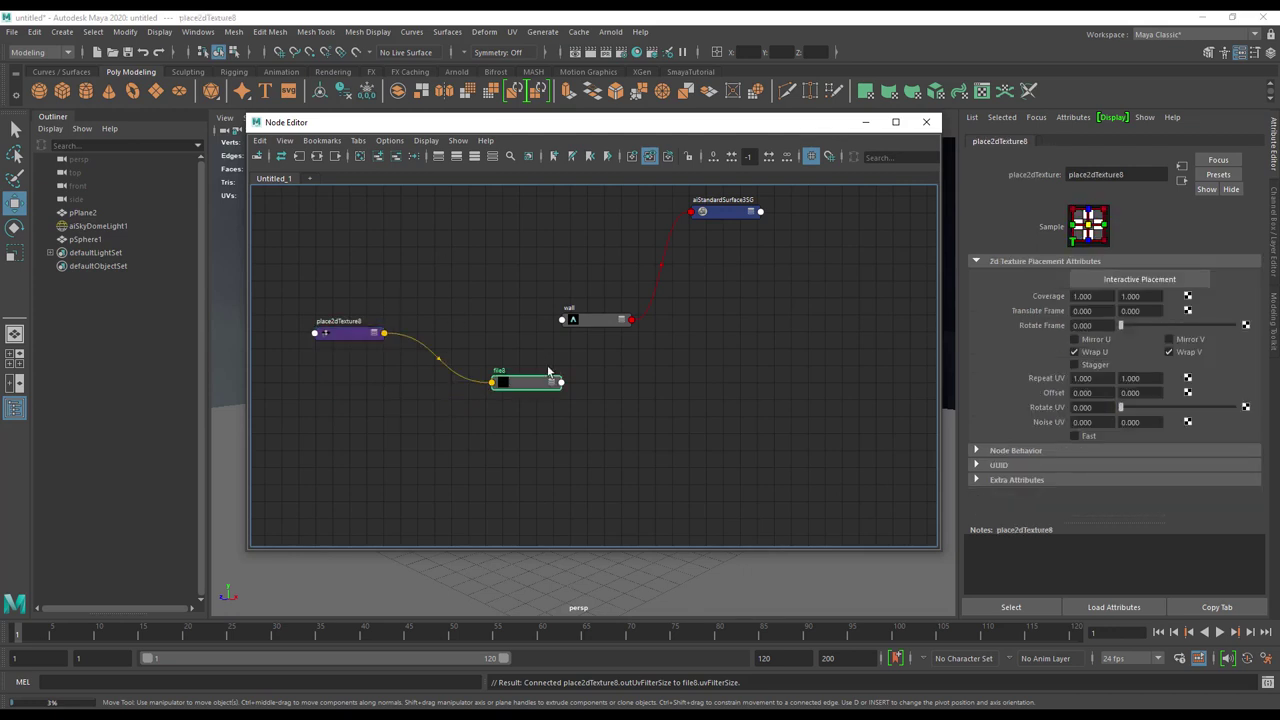
{"action": "left_click", "coordinate": [1240, 323]}
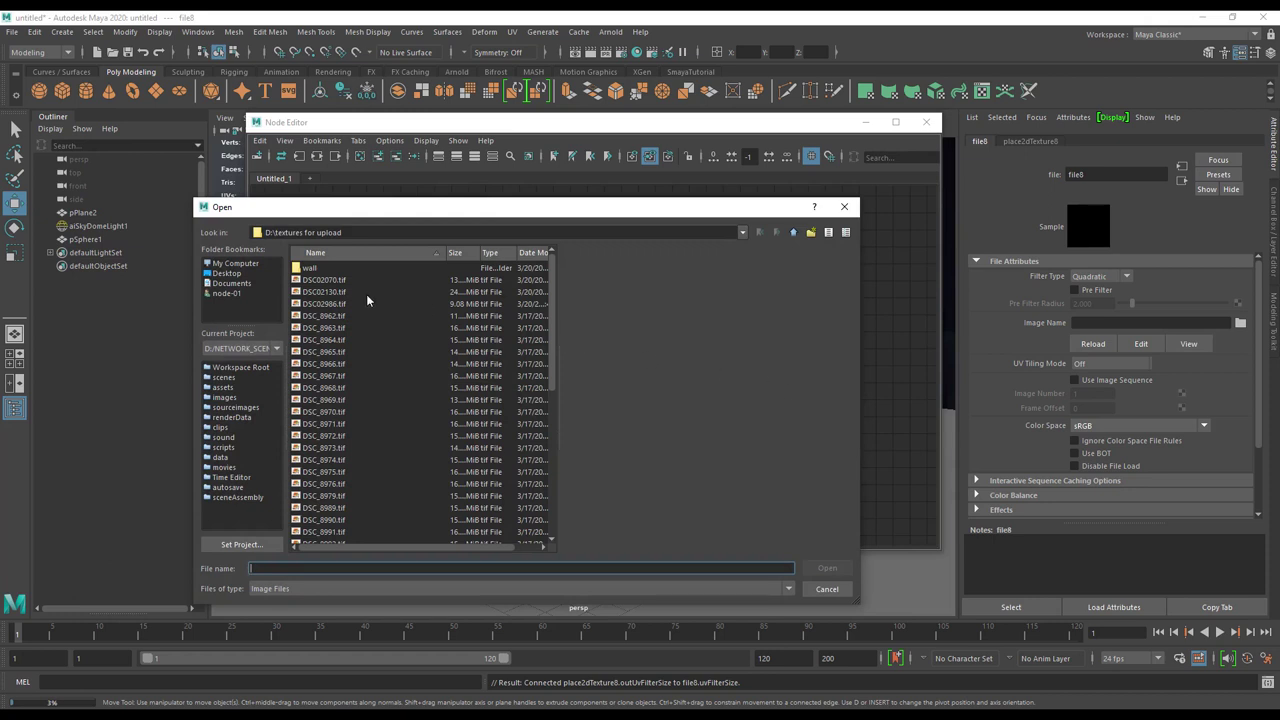
{"action": "double_click", "coordinate": [316, 268]}
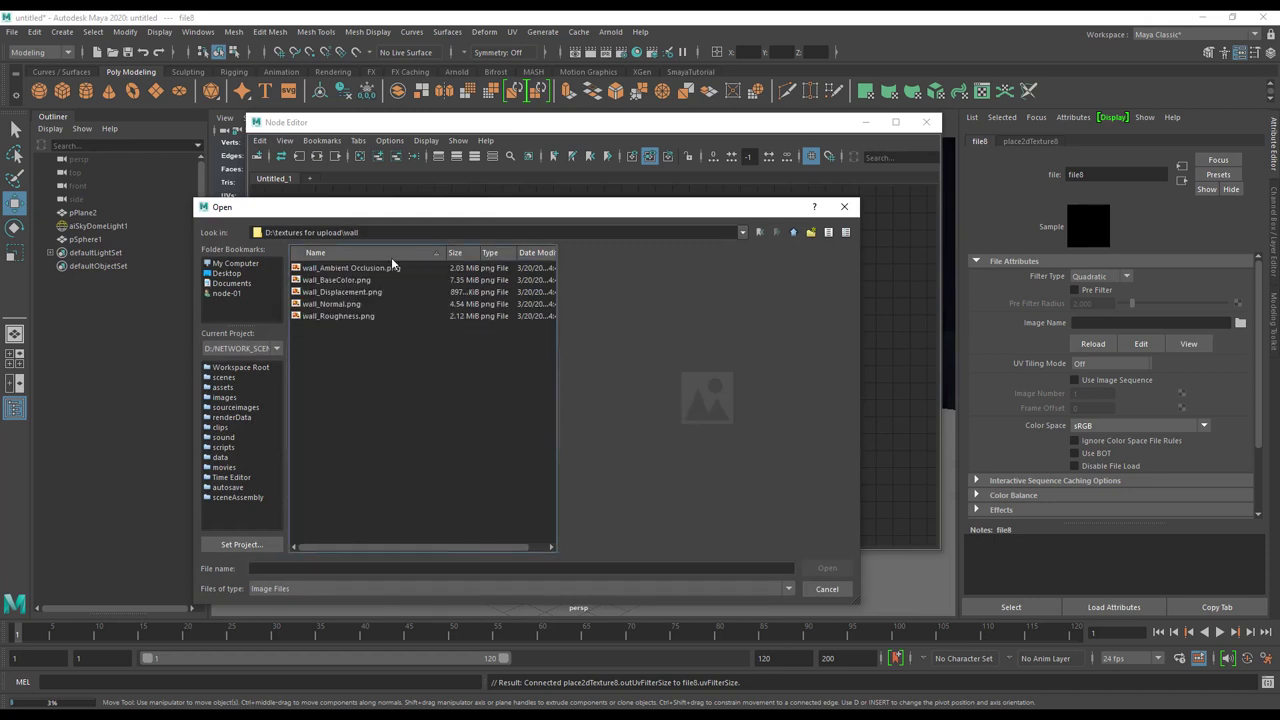
{"action": "double_click", "coordinate": [357, 282]}
{"action": "left_click", "coordinate": [540, 454]}
Step: Add a second file texture node (file9) loaded with wall_Ambient Occlusion.png
{"action": "key", "text": "Tab"}
{"action": "type", "text": "file"}
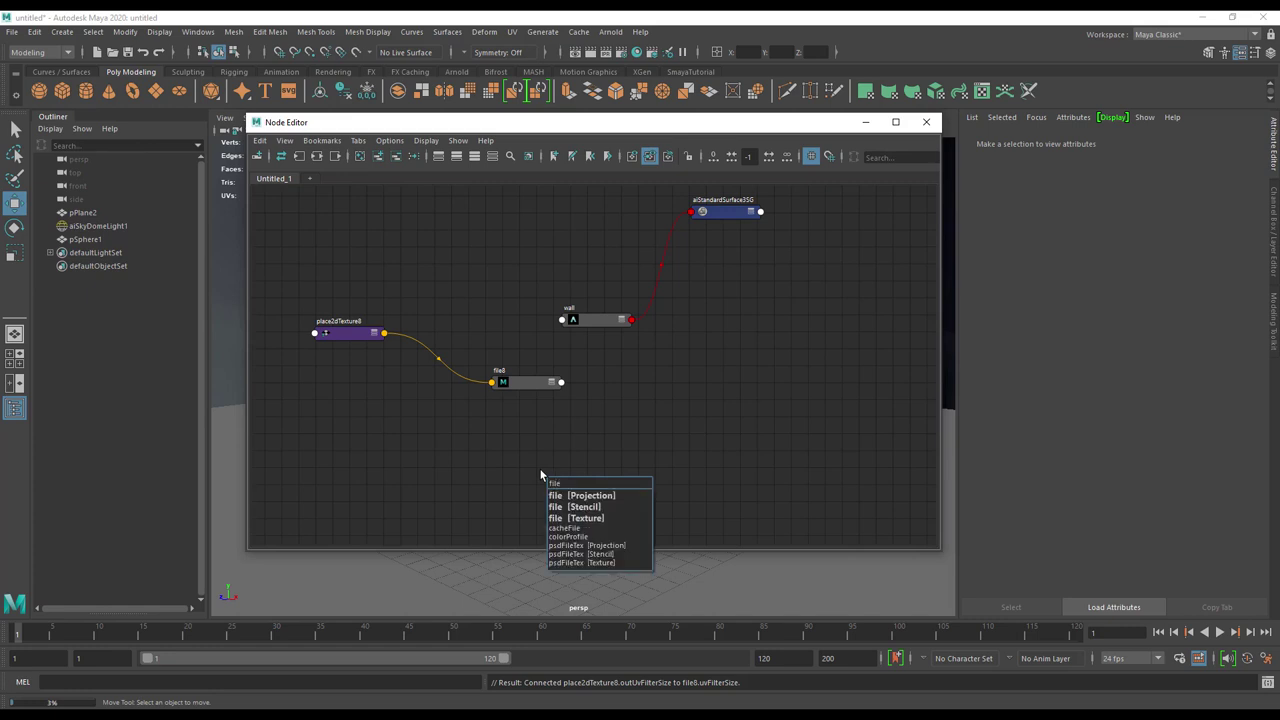
{"action": "left_click", "coordinate": [601, 518]}
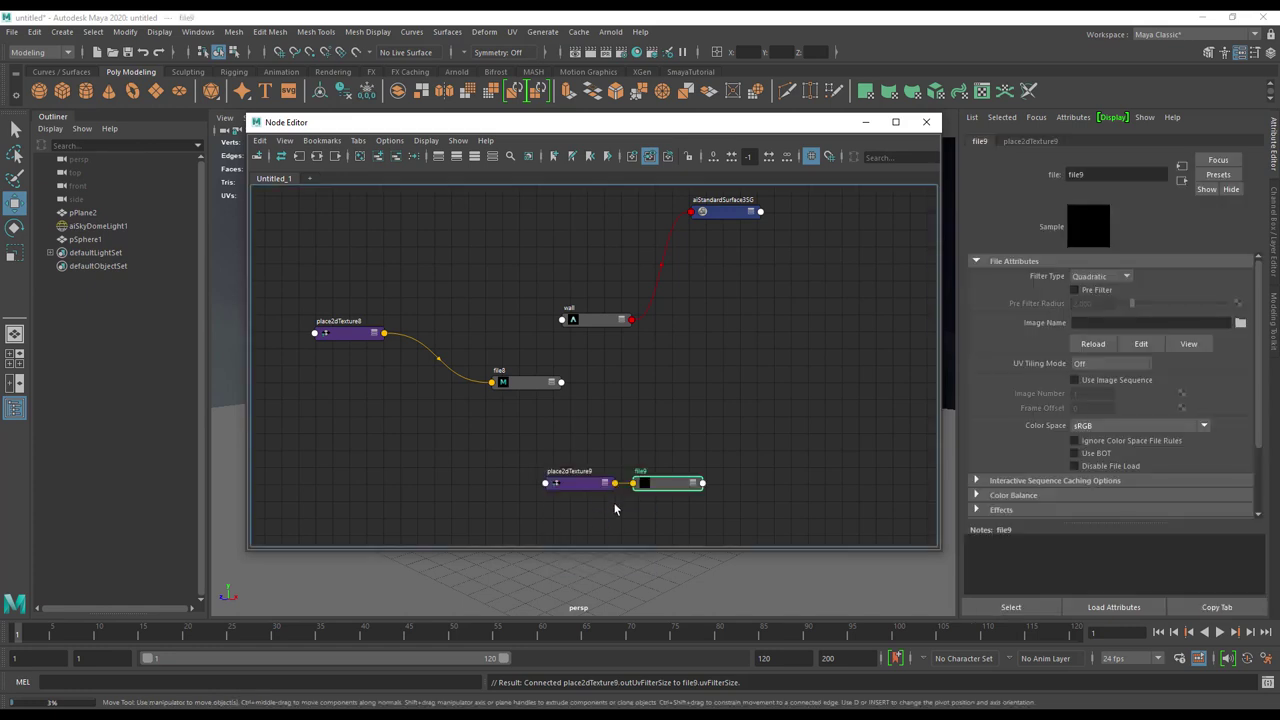
{"action": "left_click_drag", "start_coordinate": [585, 490], "coordinate": [337, 378]}
{"action": "left_click_drag", "start_coordinate": [676, 490], "coordinate": [530, 441]}
{"action": "left_click", "coordinate": [1240, 322]}
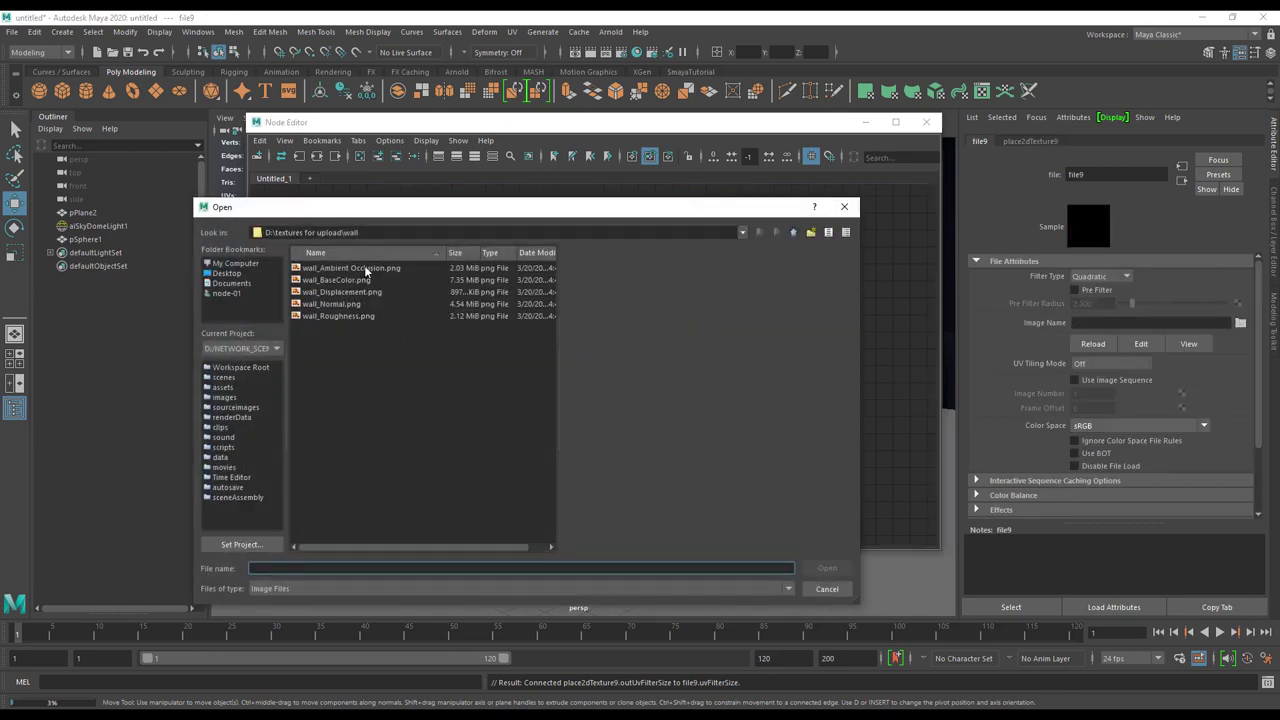
{"action": "left_click", "coordinate": [364, 267]}
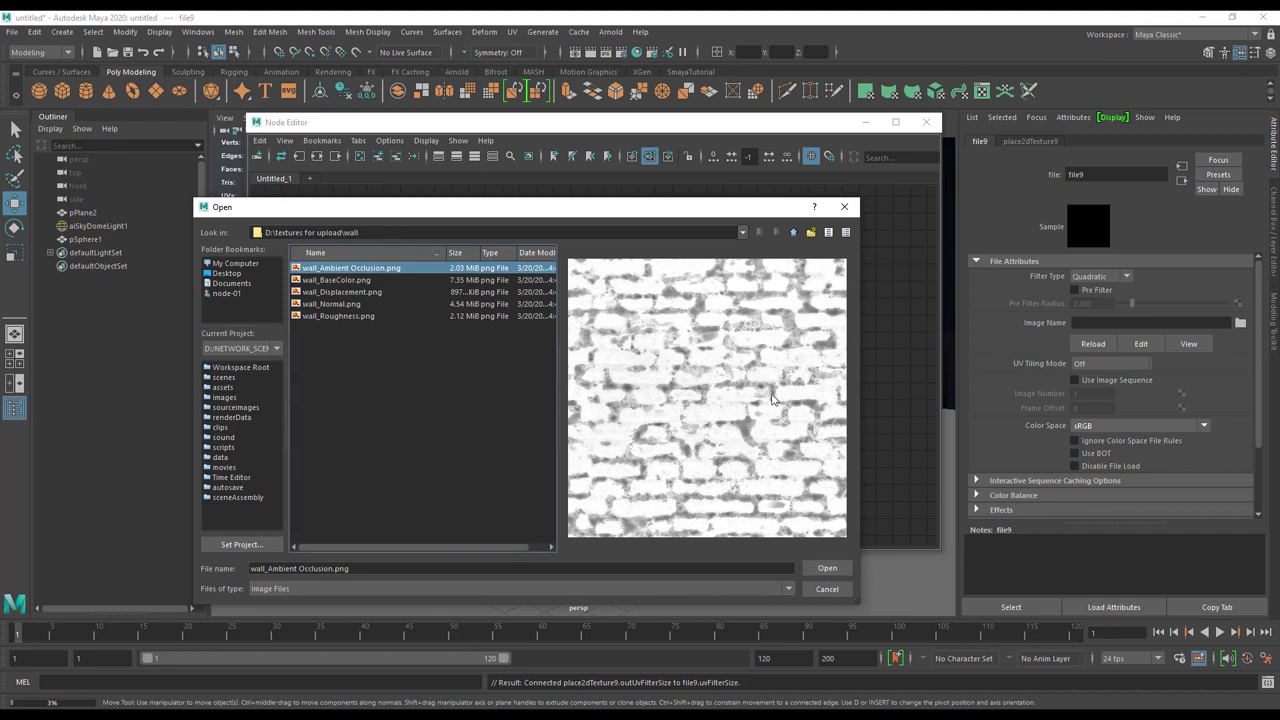
{"action": "left_click", "coordinate": [826, 568]}
{"action": "left_click_drag", "start_coordinate": [525, 437], "coordinate": [532, 438]}
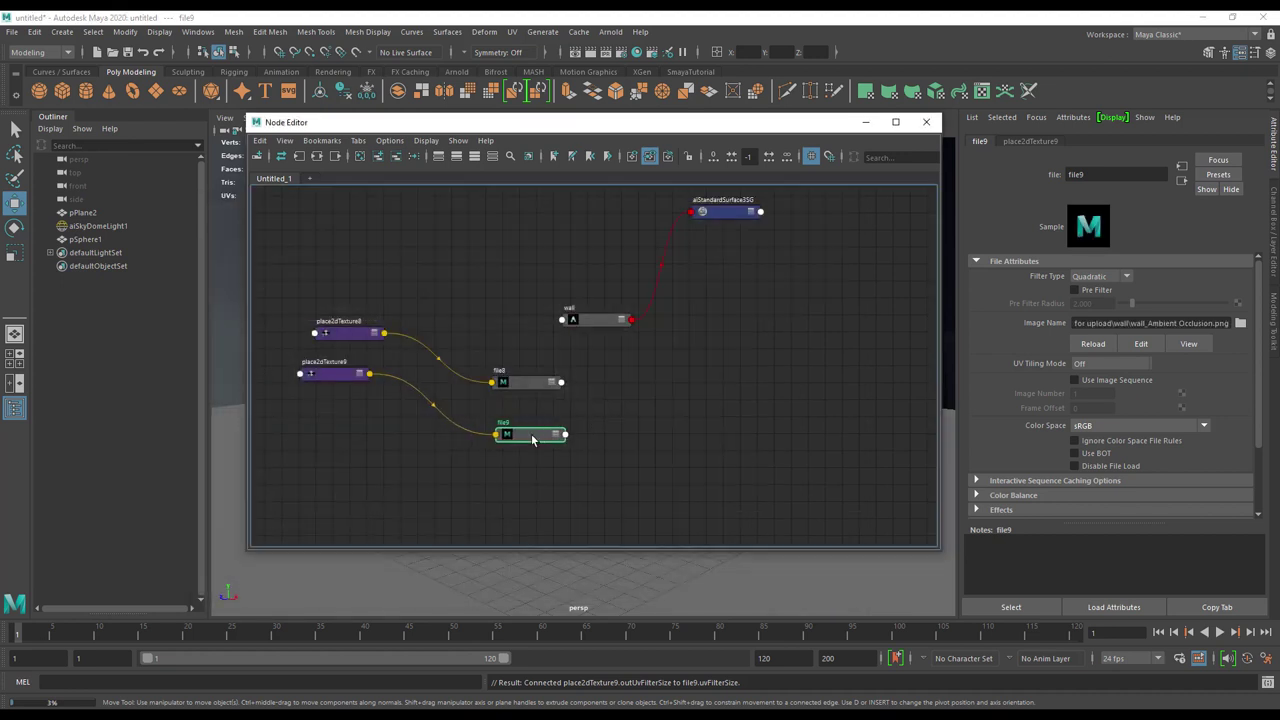
Step: Compare file8 and file9 image paths, then line each up beside its place2dTexture node
{"action": "left_click", "coordinate": [535, 384]}
{"action": "left_click", "coordinate": [530, 434]}
{"action": "left_click", "coordinate": [540, 383]}
{"action": "left_click", "coordinate": [530, 434]}
{"action": "left_click", "coordinate": [538, 384]}
{"action": "left_click", "coordinate": [530, 434]}
{"action": "left_click_drag", "start_coordinate": [605, 326], "coordinate": [700, 342]}
{"action": "left_click_drag", "start_coordinate": [538, 386], "coordinate": [535, 338]}
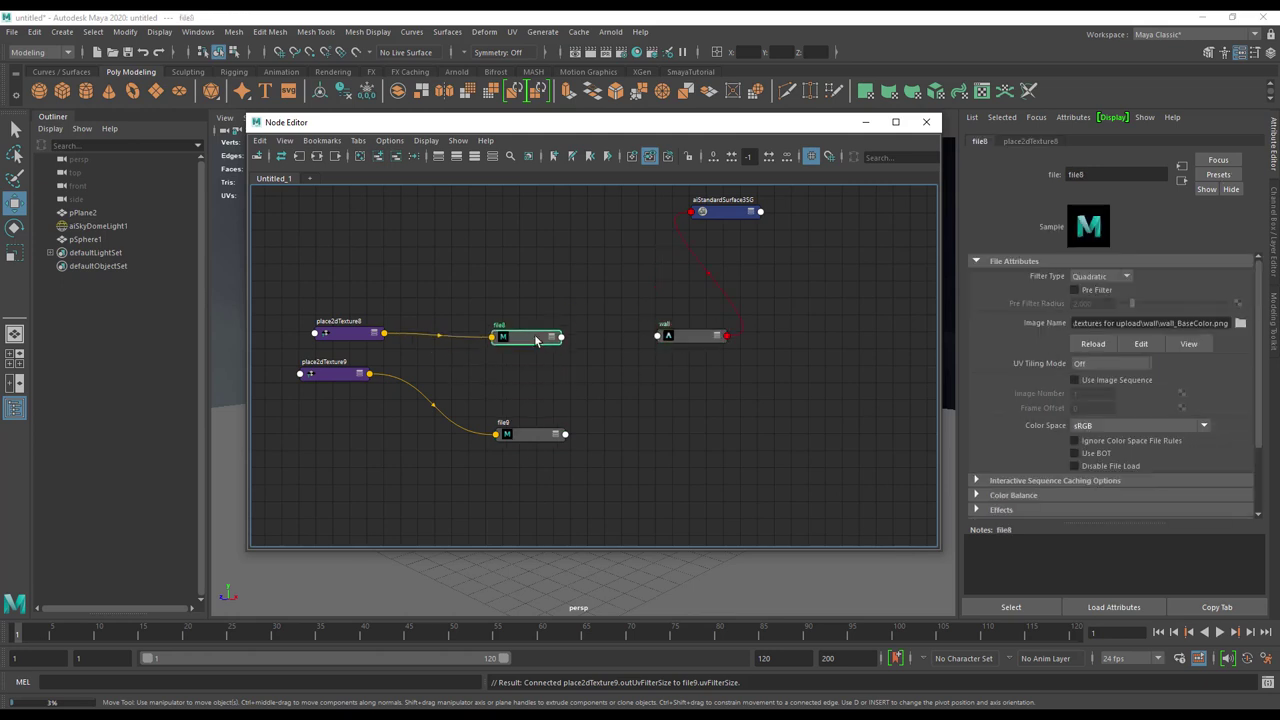
{"action": "left_click_drag", "start_coordinate": [530, 446], "coordinate": [522, 381]}
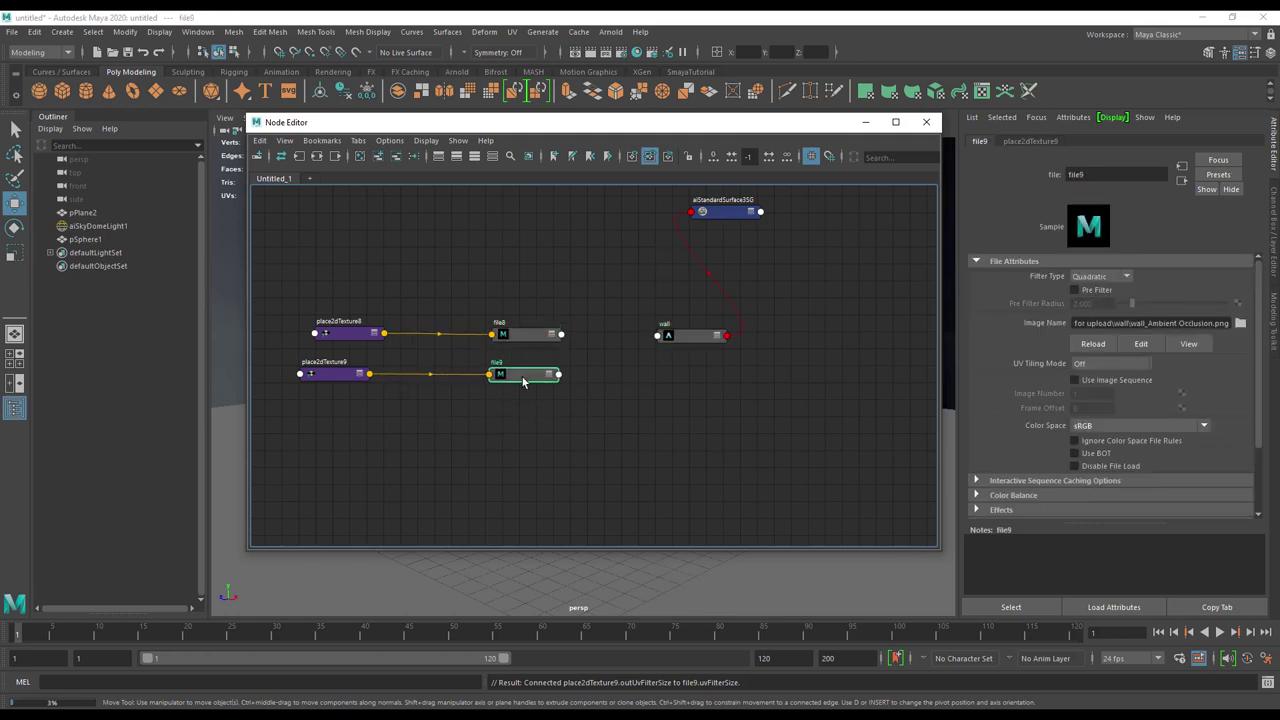
{"action": "left_click", "coordinate": [591, 383]}
Step: Create an aiMultiply node (aiMultiply2) and place it below the two textures
{"action": "key", "text": "Tab"}
{"action": "type", "text": "ainoi"}
{"action": "key", "text": "BackSpace"}
{"action": "key", "text": "BackSpace"}
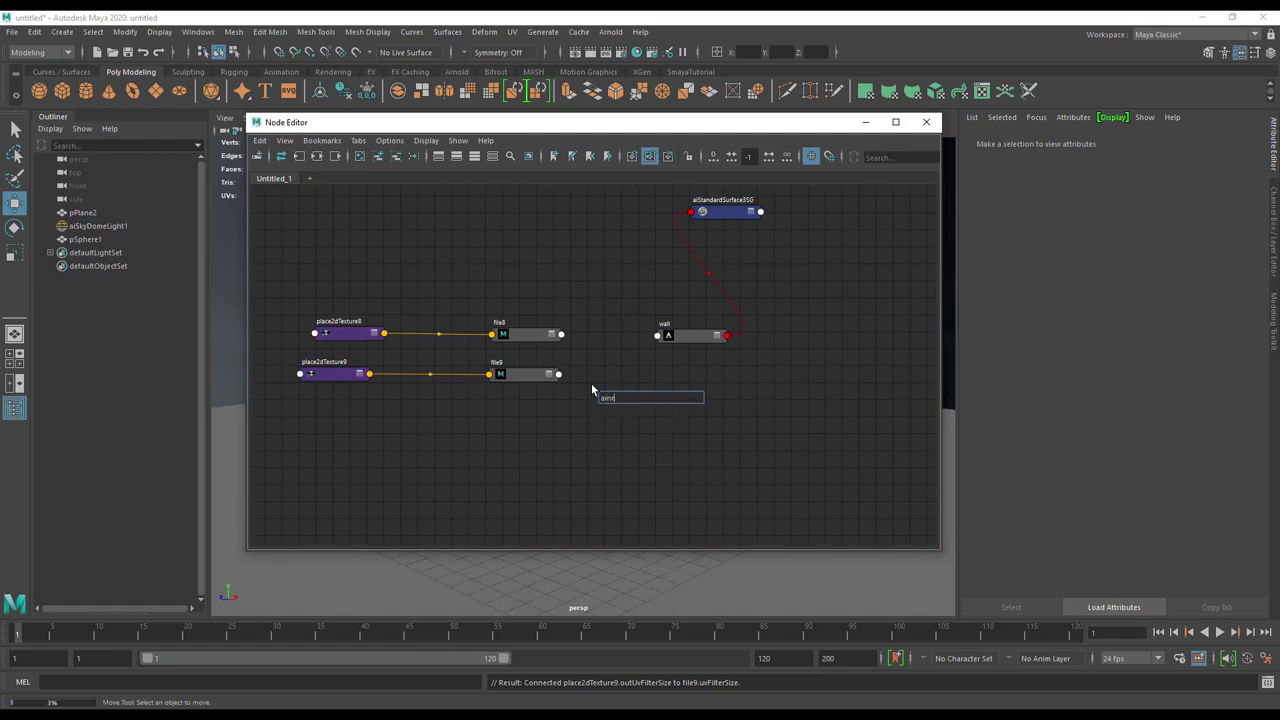
{"action": "type", "text": "o"}
{"action": "key", "text": "BackSpace"}
{"action": "key", "text": "BackSpace"}
{"action": "key", "text": "BackSpace"}
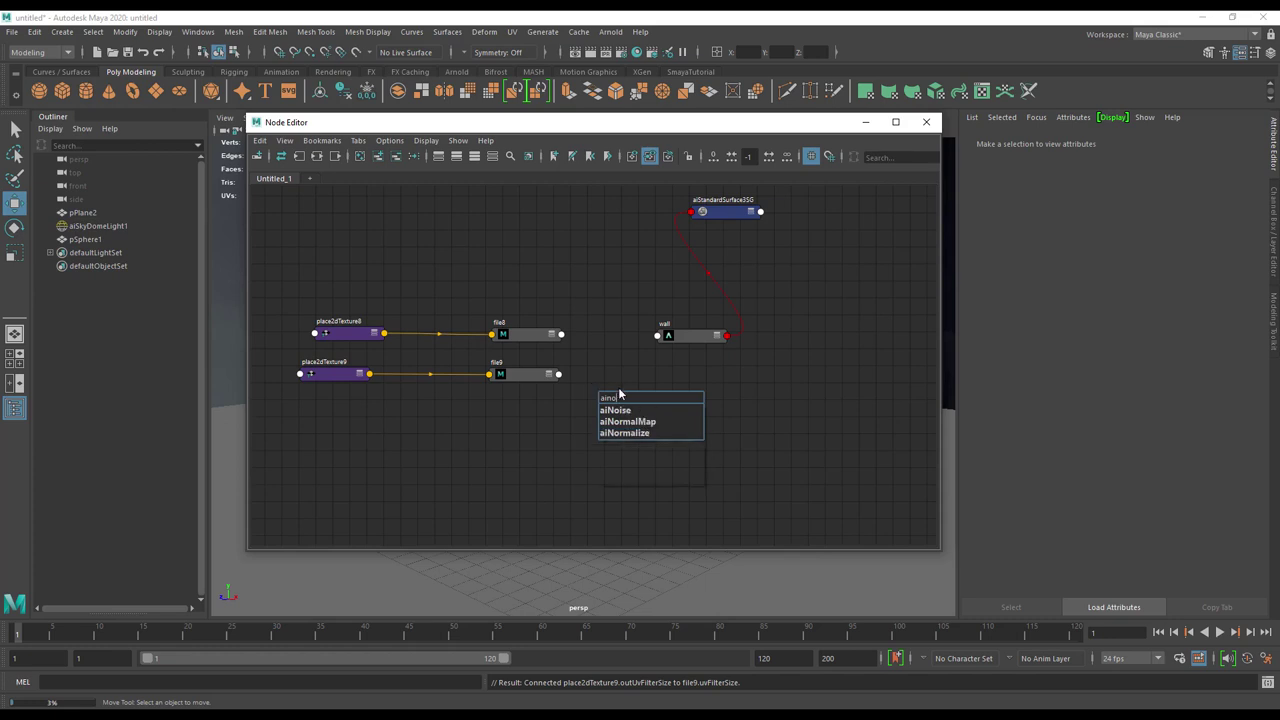
{"action": "type", "text": "mu"}
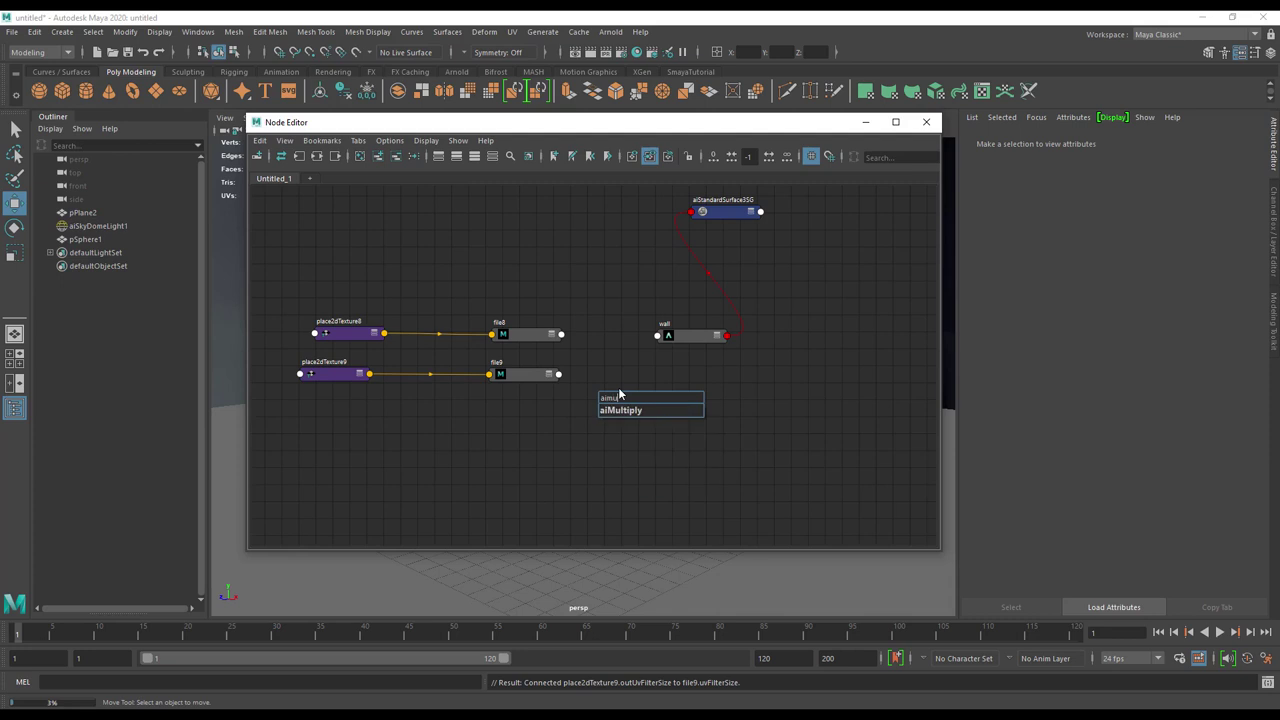
{"action": "left_click", "coordinate": [633, 409]}
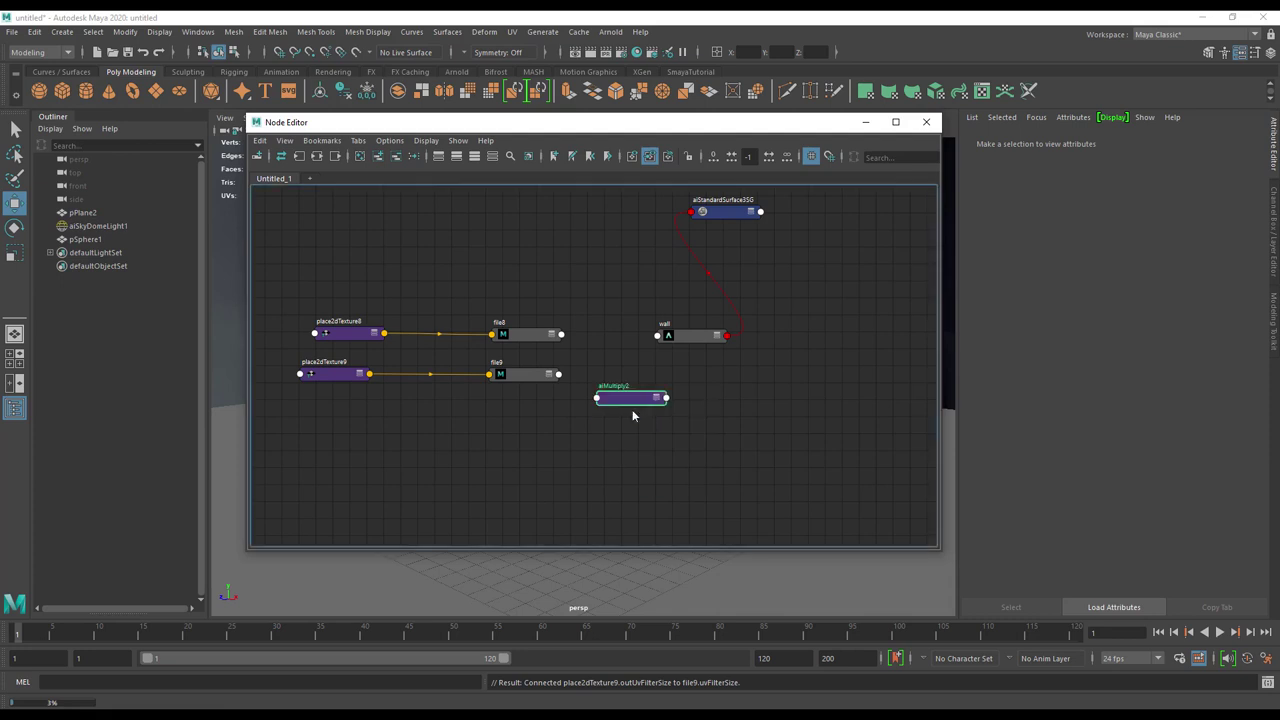
{"action": "left_click_drag", "start_coordinate": [634, 410], "coordinate": [620, 372]}
Step: Reposition file8 and file9 and toggle their attribute views to compact
{"action": "left_click", "coordinate": [561, 335]}
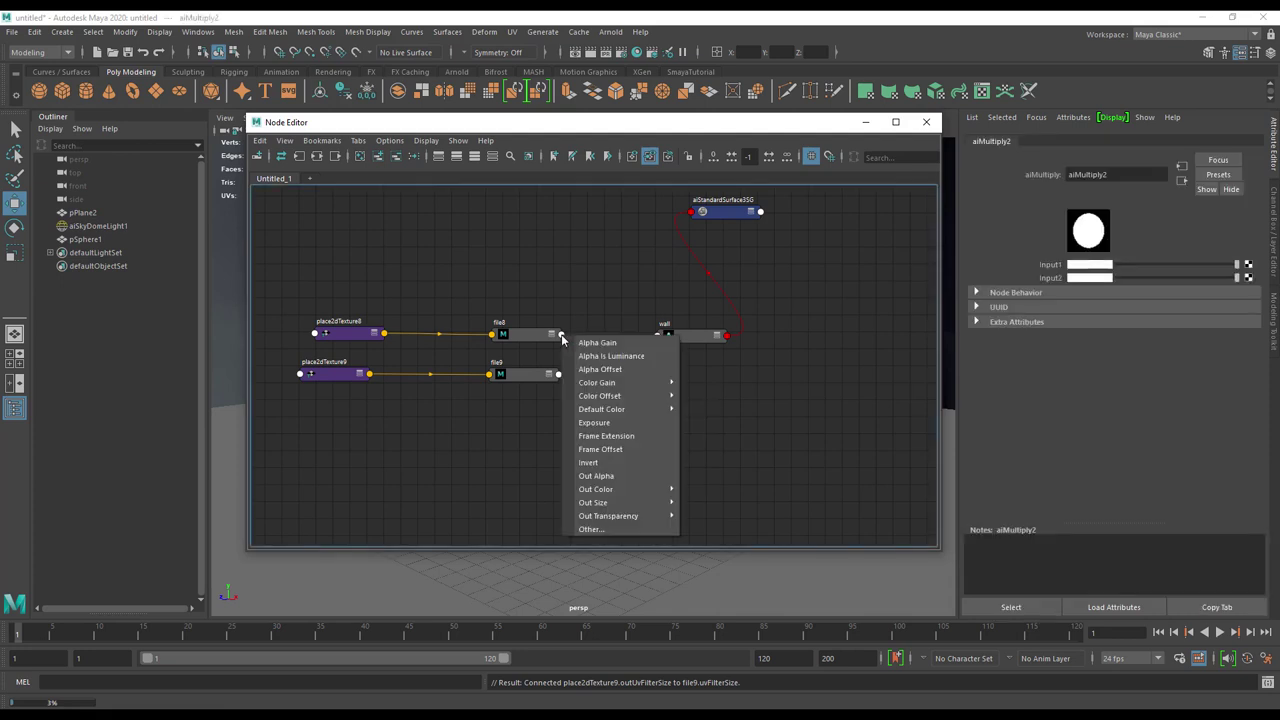
{"action": "mouse_move", "coordinate": [620, 385]}
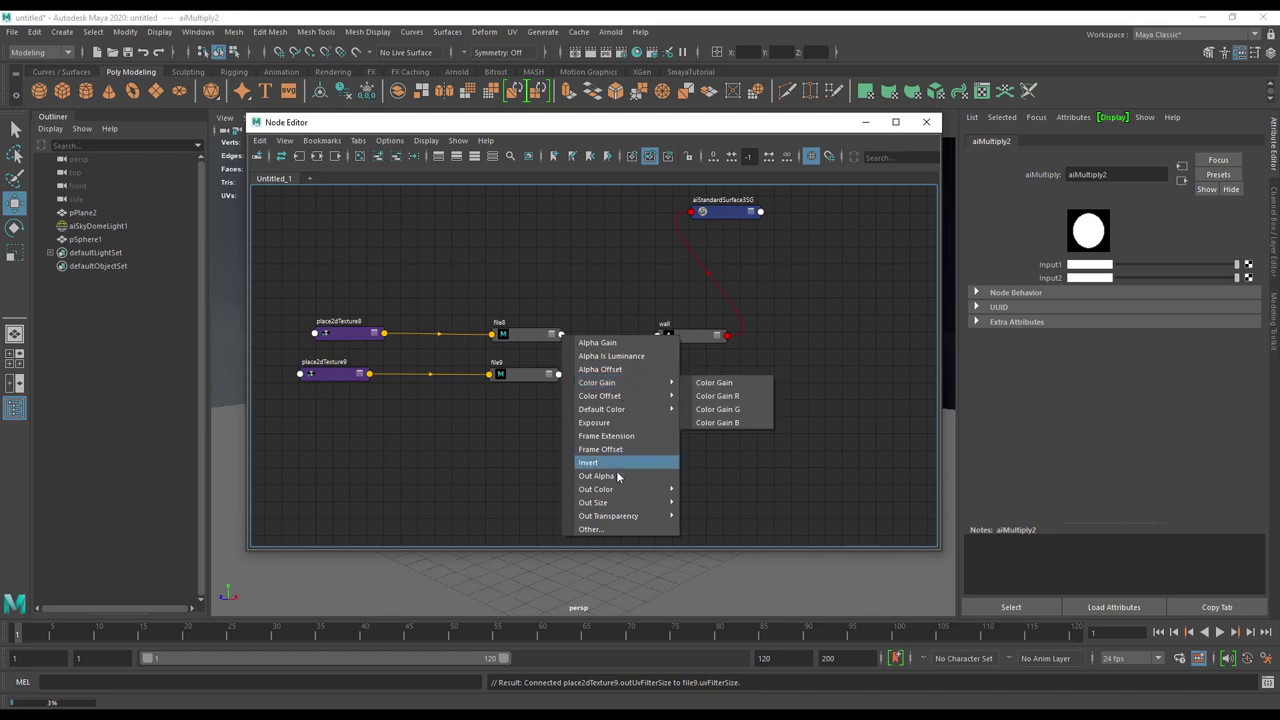
{"action": "left_click", "coordinate": [678, 484]}
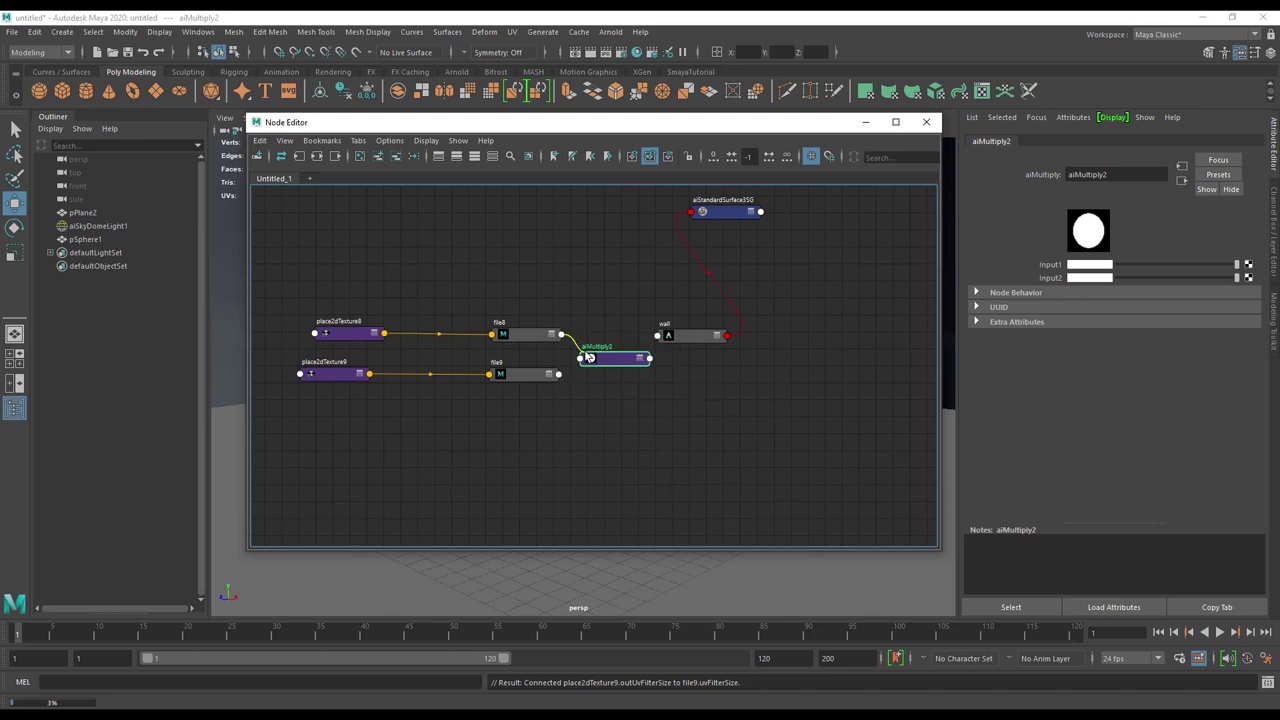
{"action": "left_click_drag", "start_coordinate": [549, 333], "coordinate": [500, 290]}
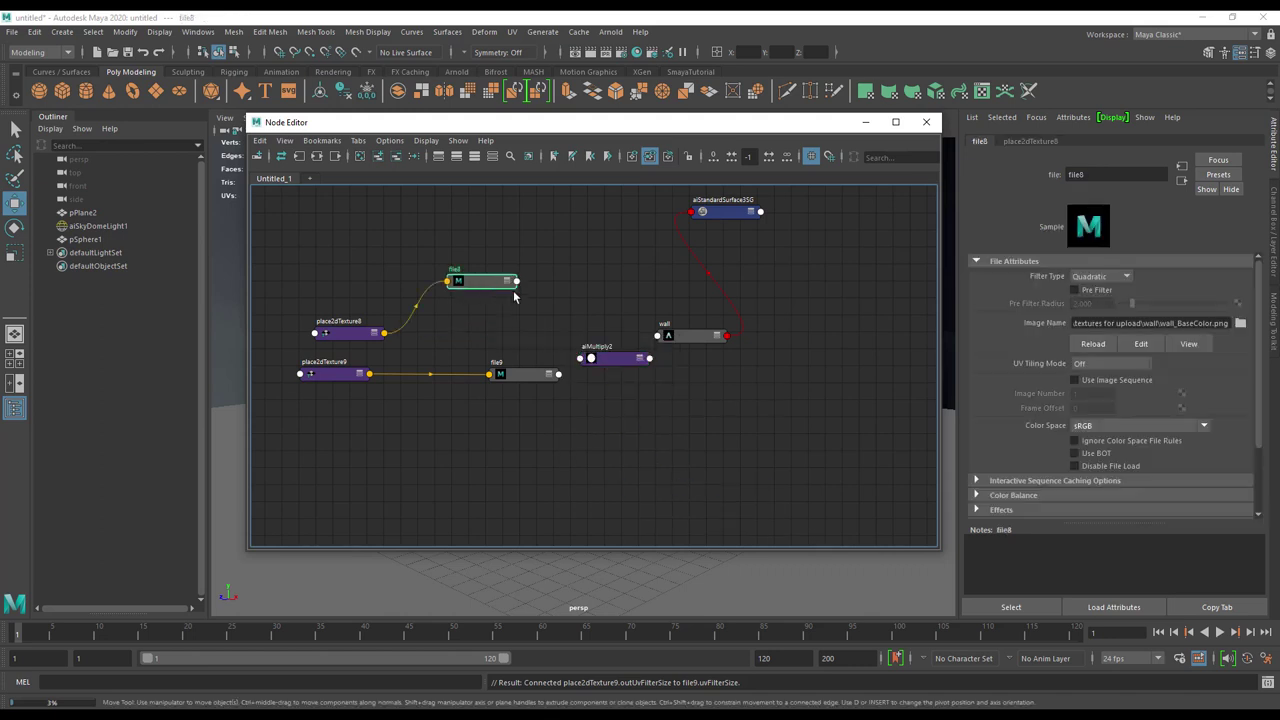
{"action": "left_click", "coordinate": [507, 282]}
{"action": "left_click", "coordinate": [548, 377]}
{"action": "left_click_drag", "start_coordinate": [548, 384], "coordinate": [498, 397]}
{"action": "left_click", "coordinate": [500, 391]}
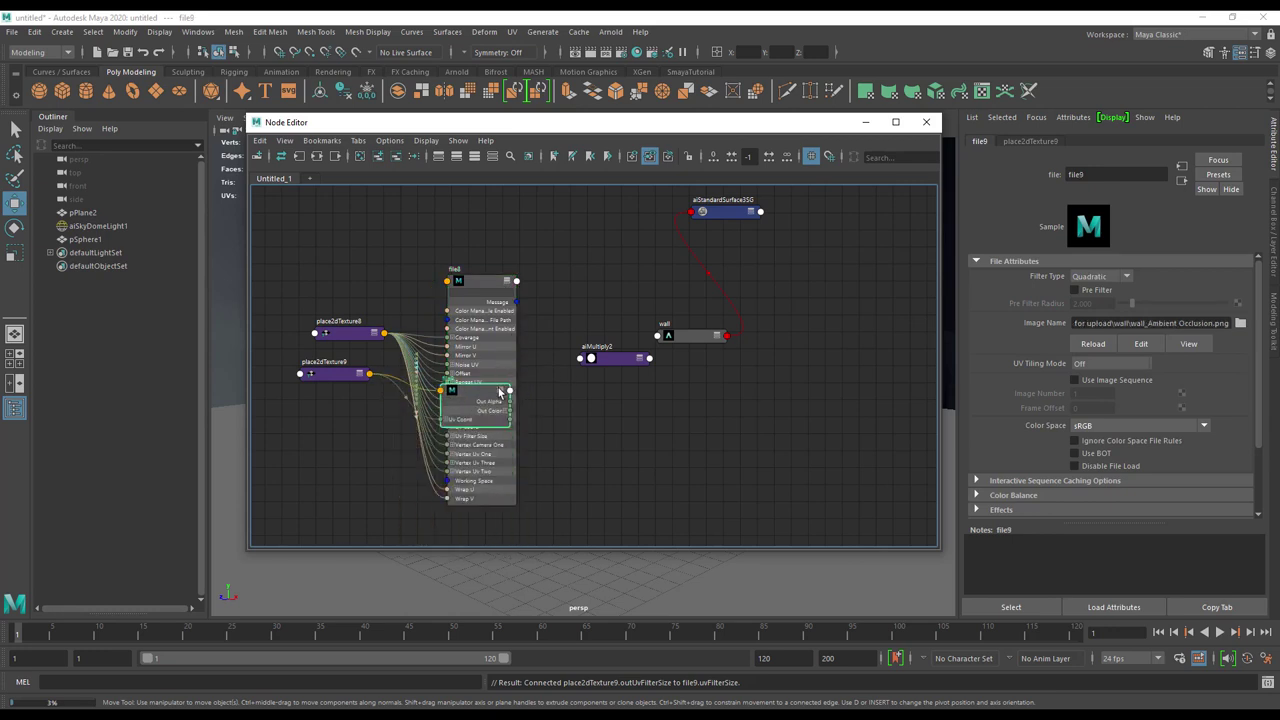
{"action": "left_click", "coordinate": [508, 282]}
{"action": "left_click", "coordinate": [508, 282]}
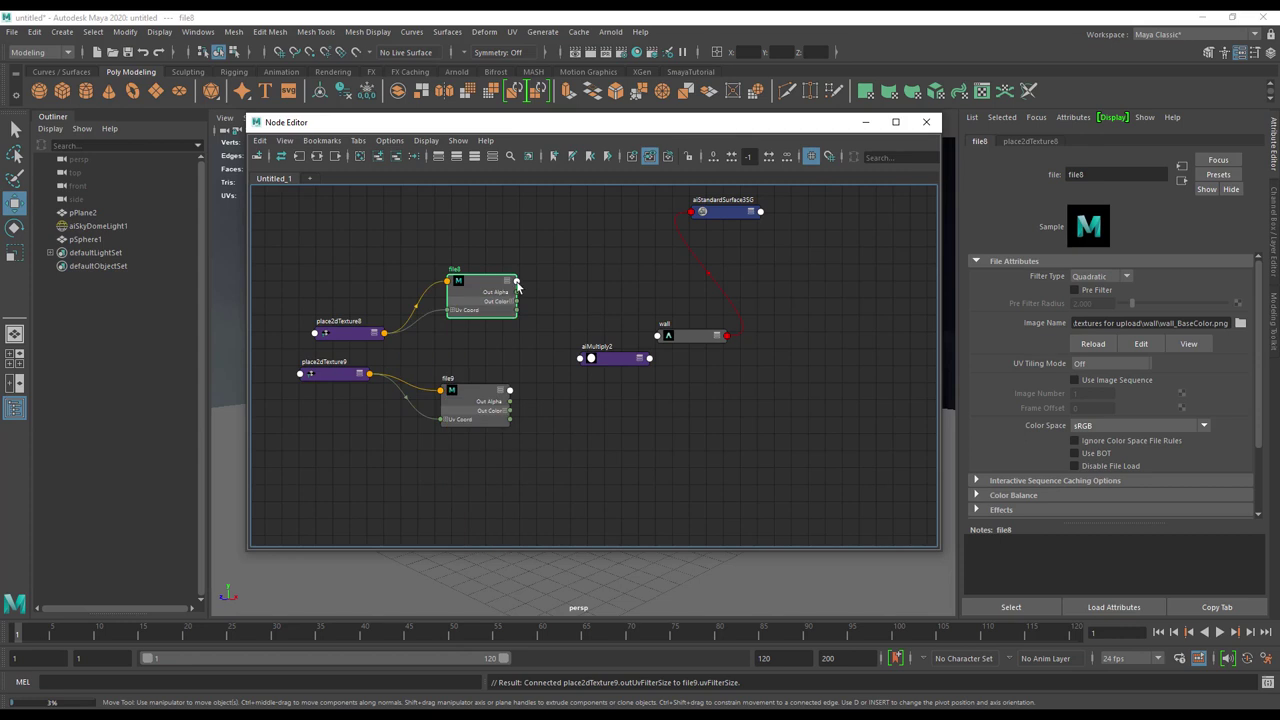
Step: Connect file8's Out Color to aiMultiply2 input1 and file9's Out Color to input2
{"action": "left_click_drag", "start_coordinate": [517, 305], "coordinate": [593, 361]}
{"action": "left_click", "coordinate": [484, 350]}
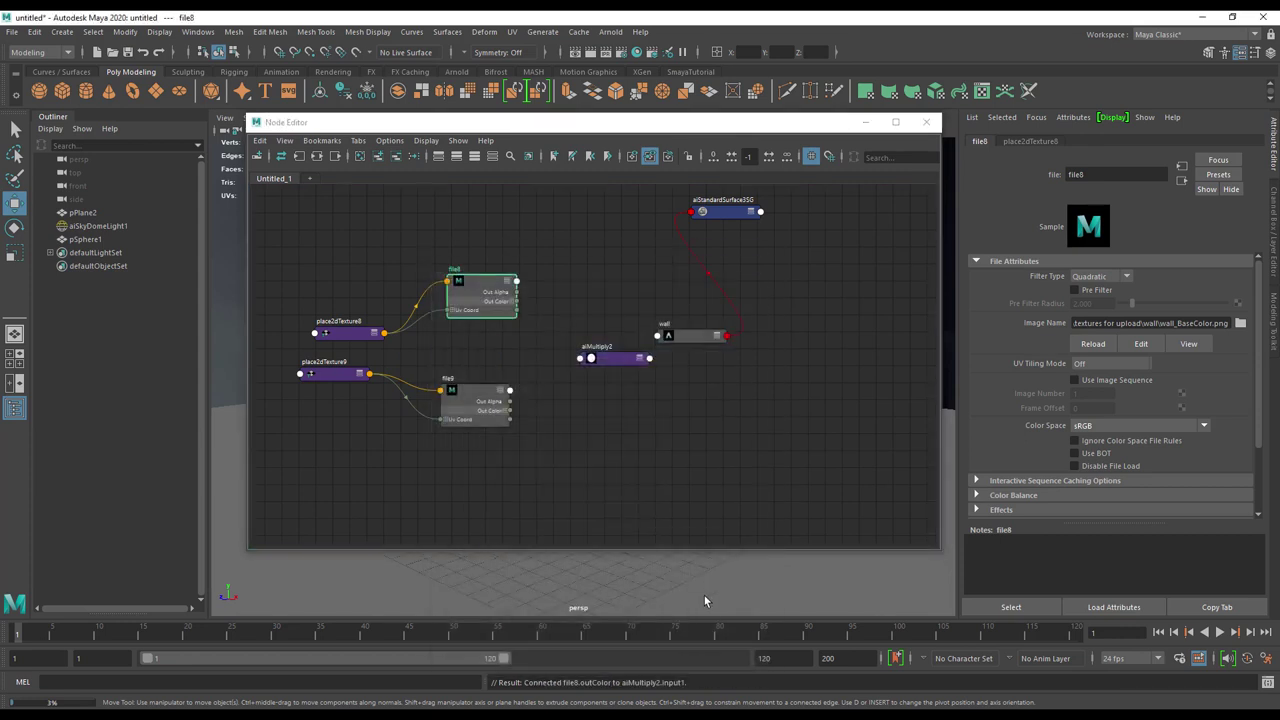
{"action": "left_click", "coordinate": [476, 391]}
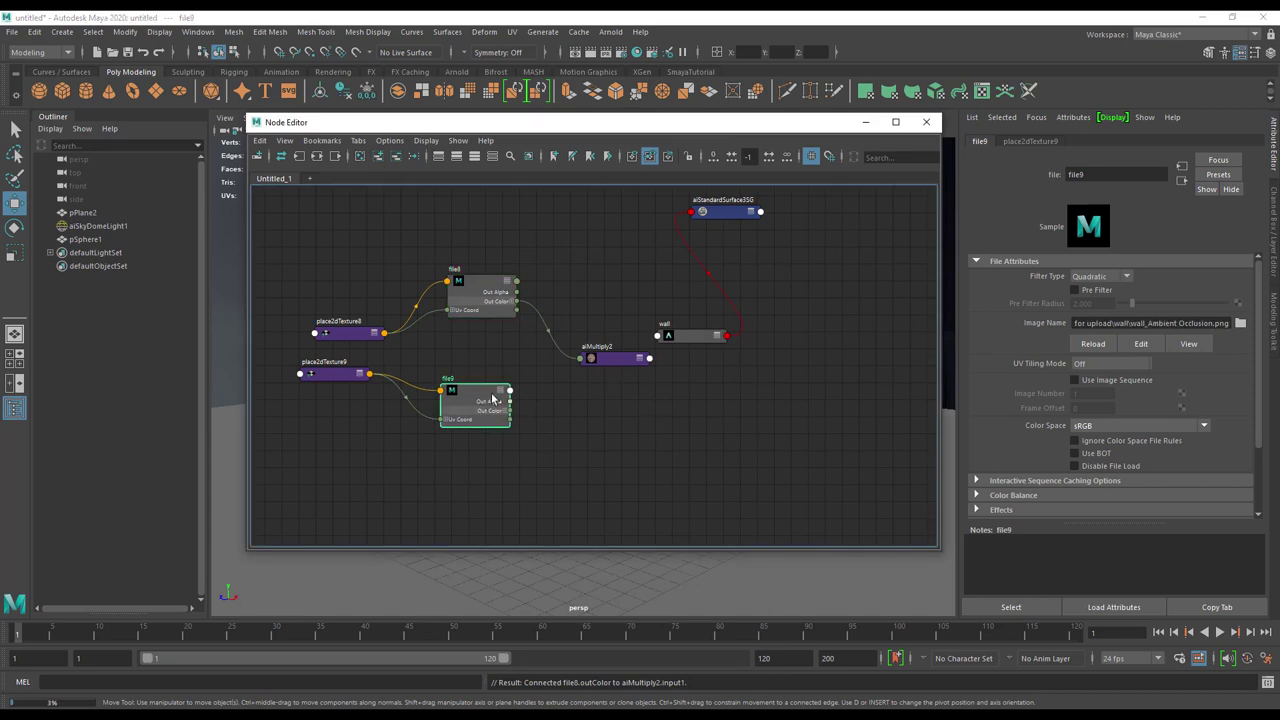
{"action": "left_click_drag", "start_coordinate": [510, 410], "coordinate": [590, 359]}
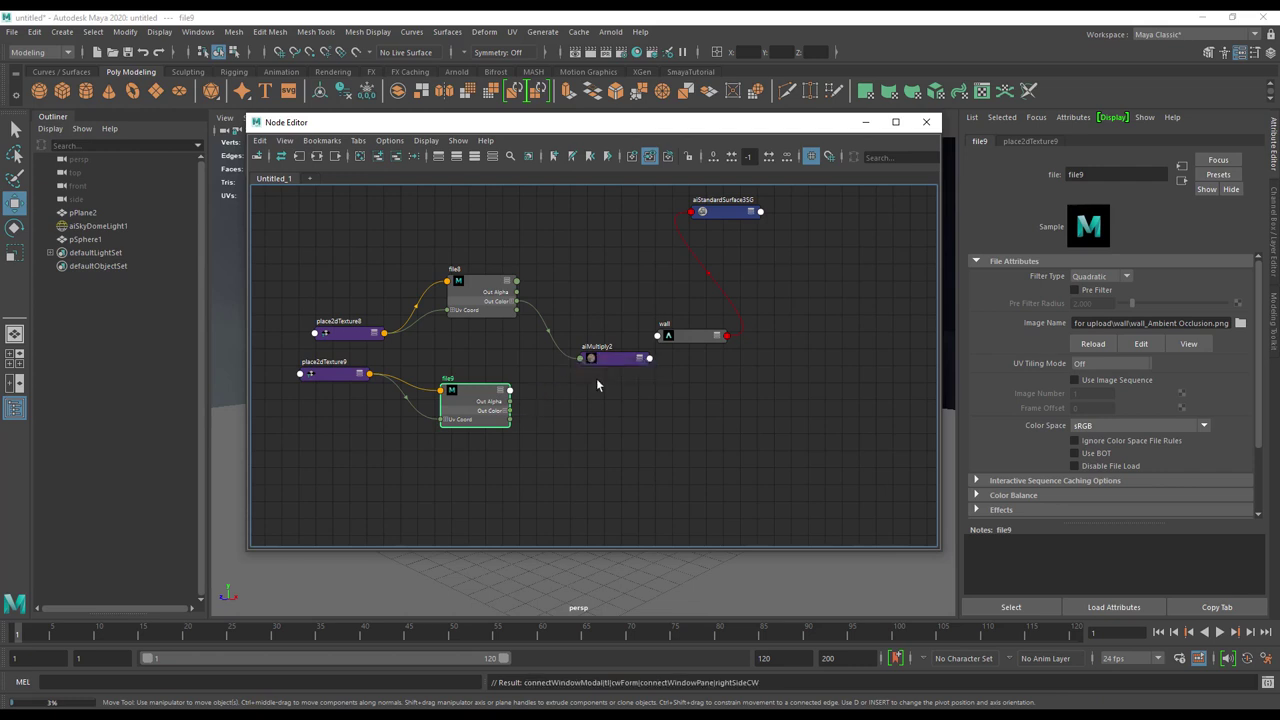
{"action": "left_click", "coordinate": [486, 366]}
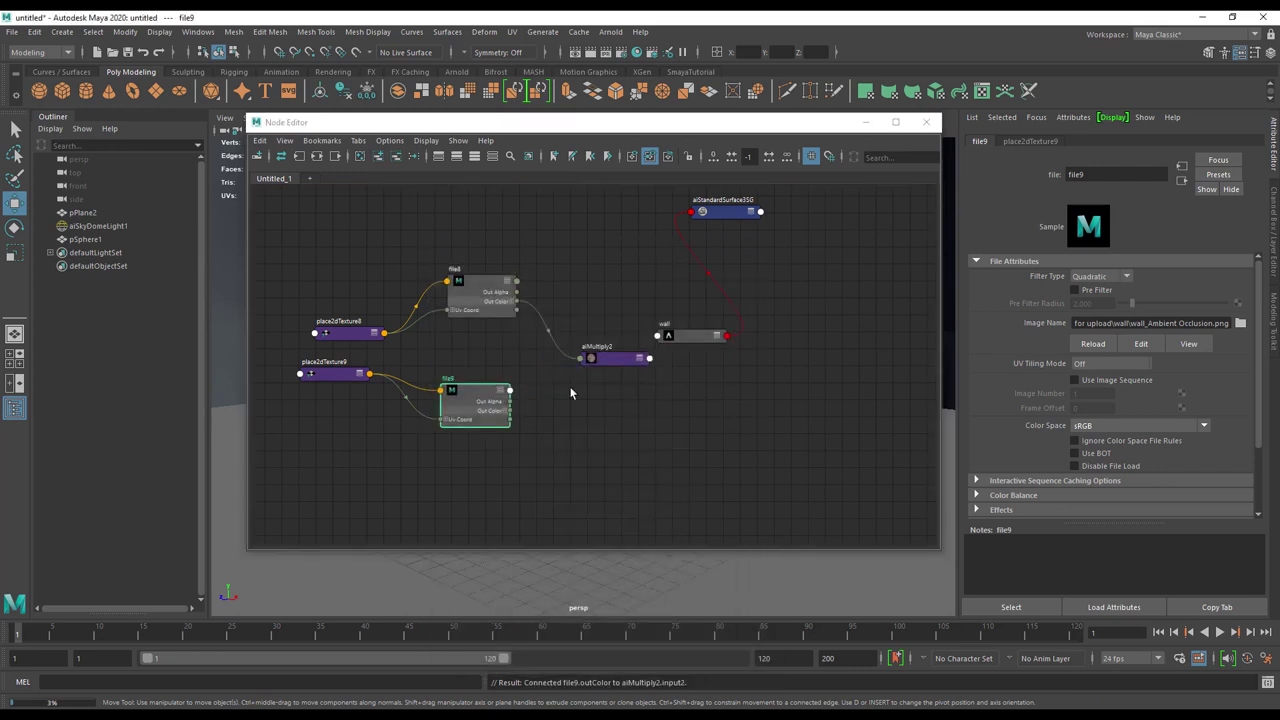
Step: Feed aiMultiply2's Out Color into the wall material's baseColor
{"action": "left_click_drag", "start_coordinate": [623, 363], "coordinate": [578, 328]}
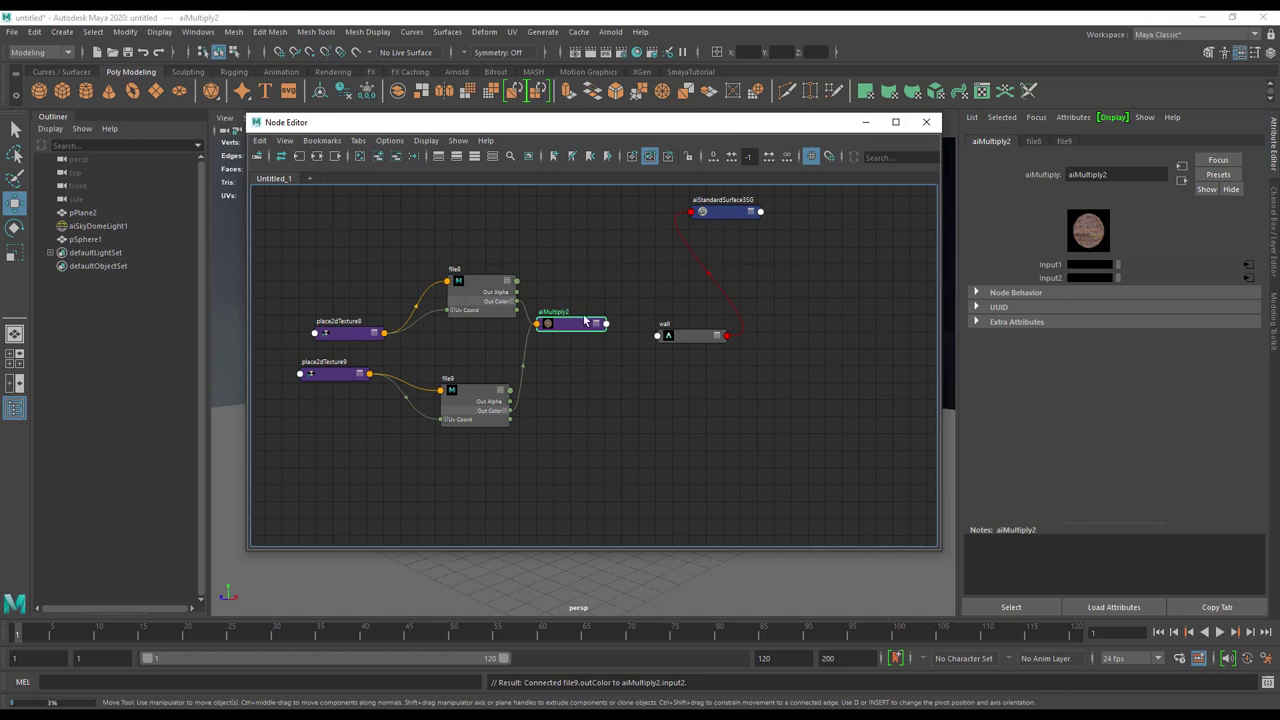
{"action": "left_click_drag", "start_coordinate": [485, 293], "coordinate": [450, 273]}
{"action": "left_click_drag", "start_coordinate": [467, 385], "coordinate": [443, 350]}
{"action": "left_click", "coordinate": [696, 343]}
{"action": "scroll", "coordinate": [1008, 270], "scroll_direction": "up", "scroll_amount": 5}
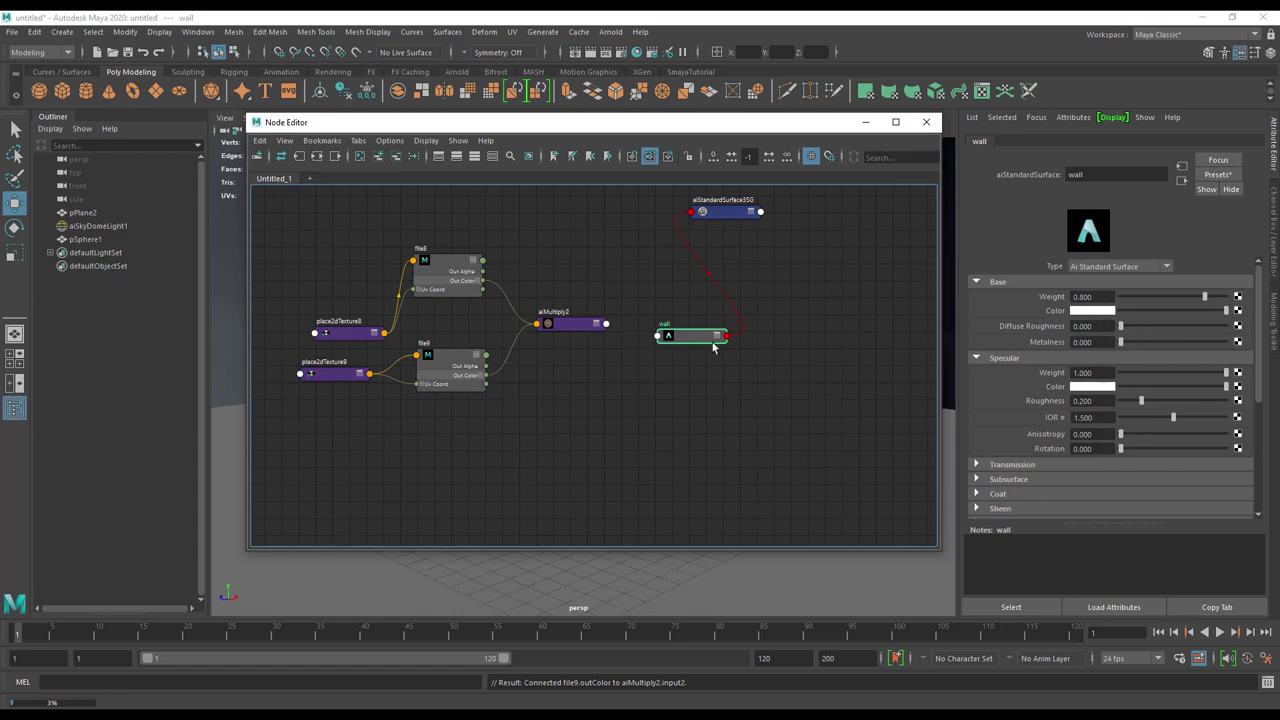
{"action": "left_click", "coordinate": [607, 324]}
{"action": "mouse_move", "coordinate": [700, 330]}
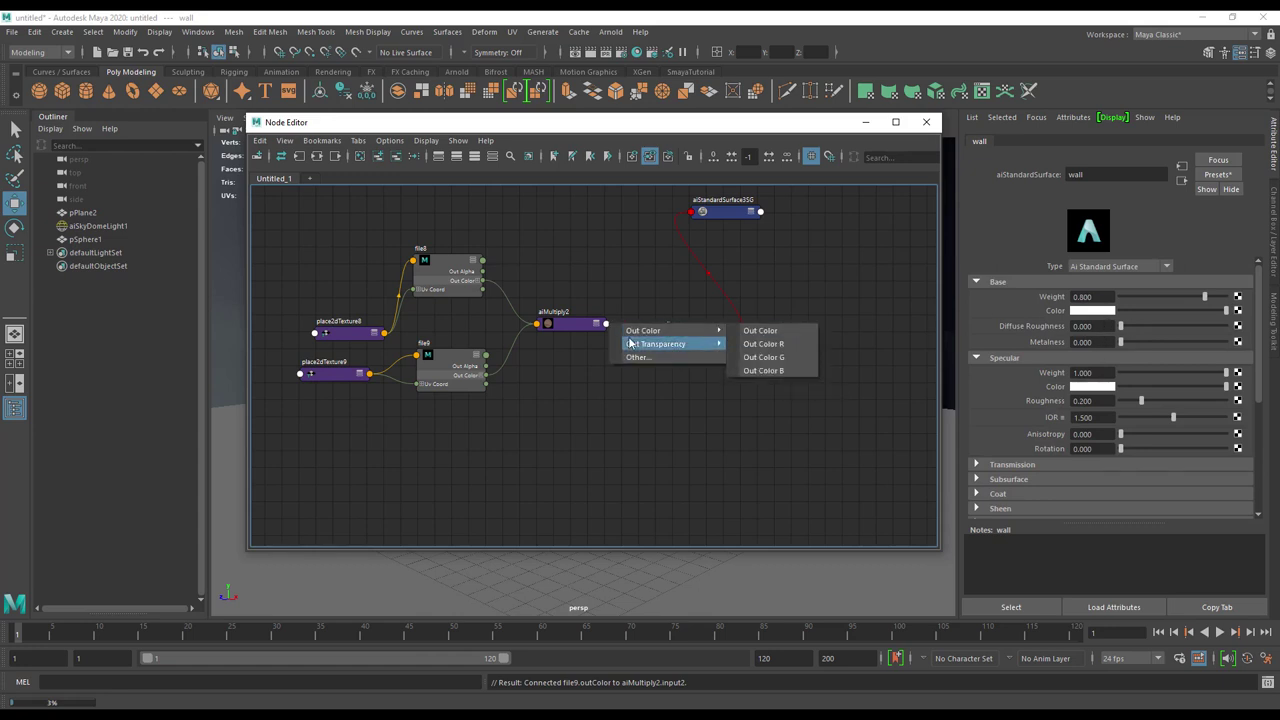
{"action": "left_click", "coordinate": [758, 331]}
{"action": "left_click", "coordinate": [695, 337]}
{"action": "left_click", "coordinate": [500, 406]}
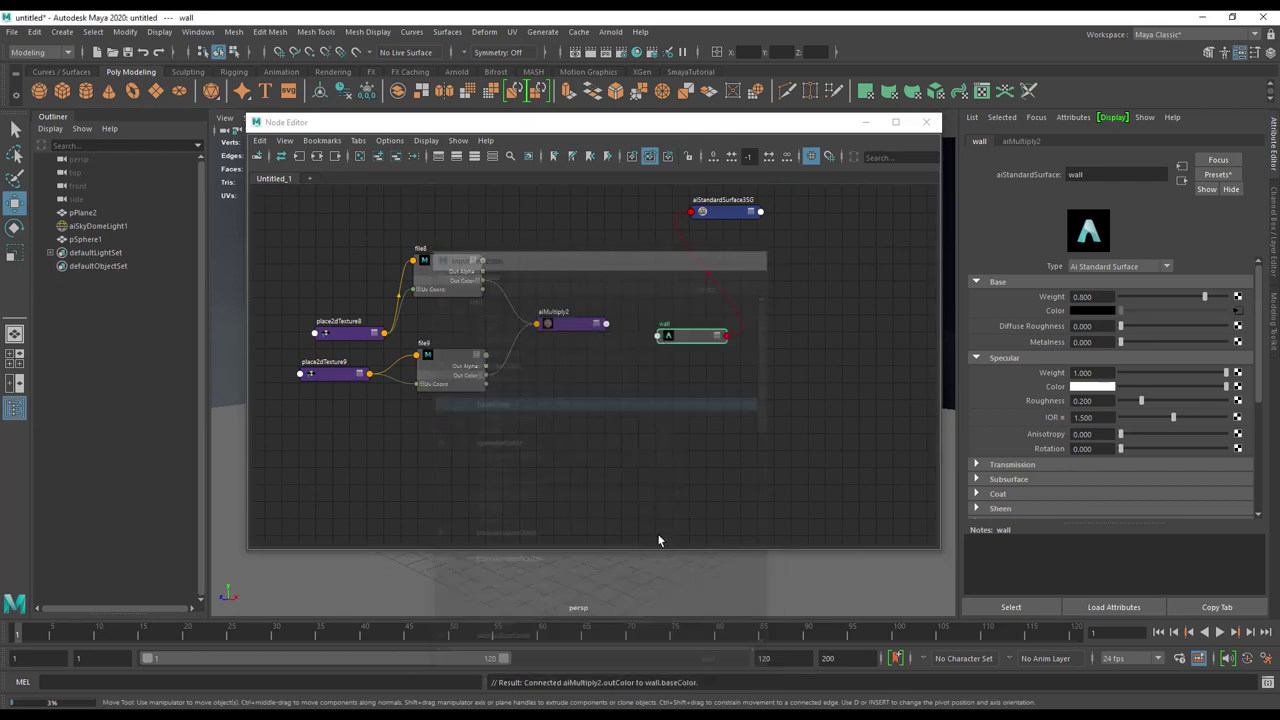
Step: Move the node graph off the sphere and bring up the sphere's material menu
{"action": "left_click_drag", "start_coordinate": [620, 123], "coordinate": [590, 459]}
{"action": "left_click", "coordinate": [554, 328]}
{"action": "right_click_drag", "start_coordinate": [554, 328], "coordinate": [642, 702]}
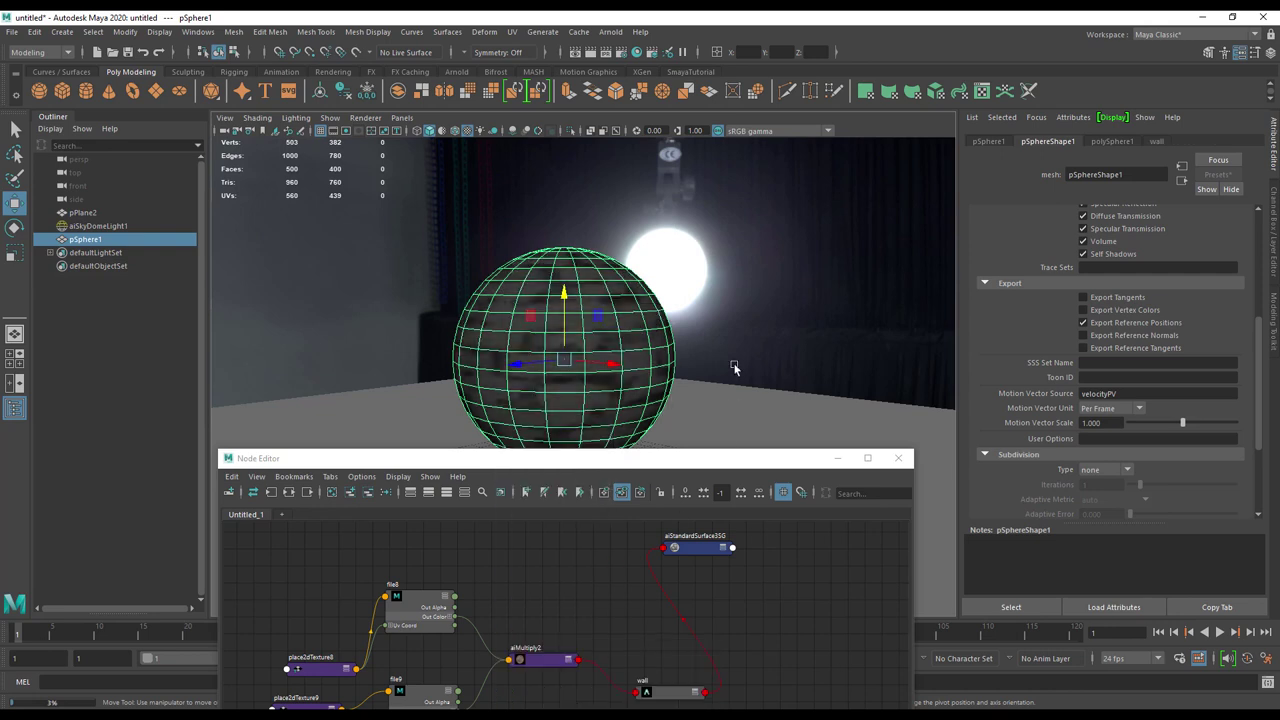
Step: Assign the wall material to the sphere and switch to the Rendering menu set
{"action": "left_click", "coordinate": [591, 430]}
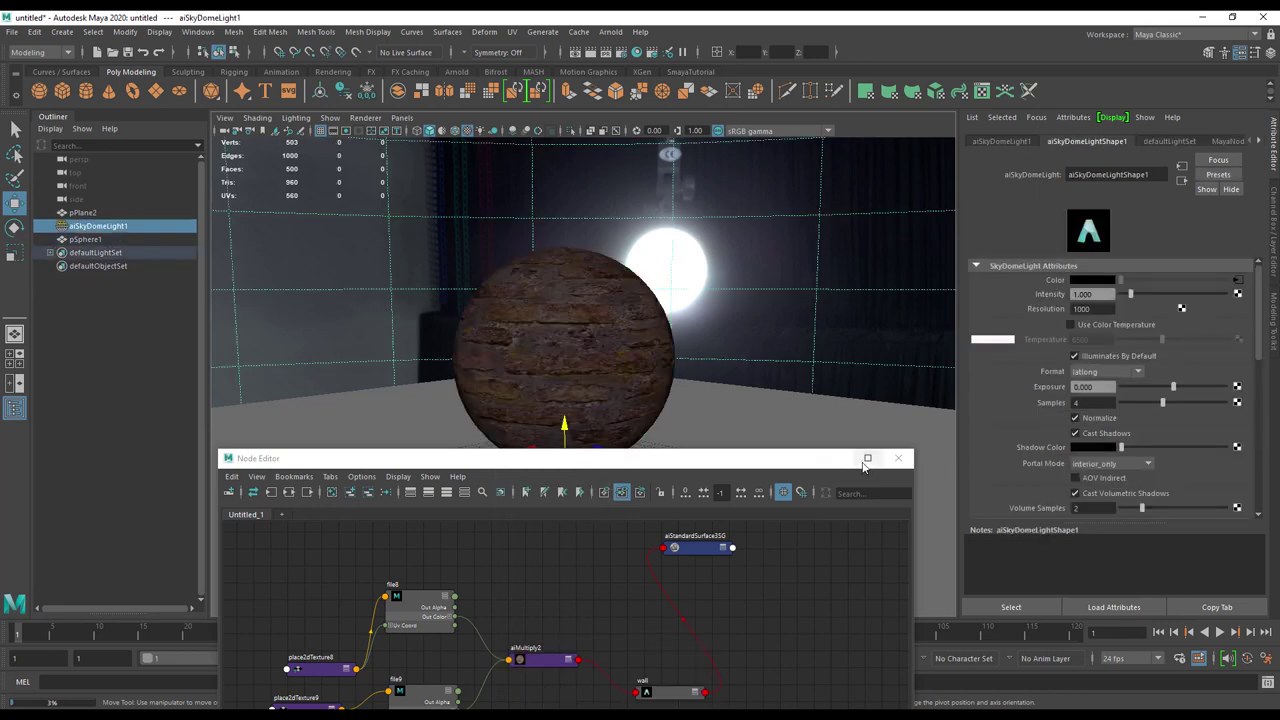
{"action": "left_click_drag", "start_coordinate": [723, 460], "coordinate": [880, 509]}
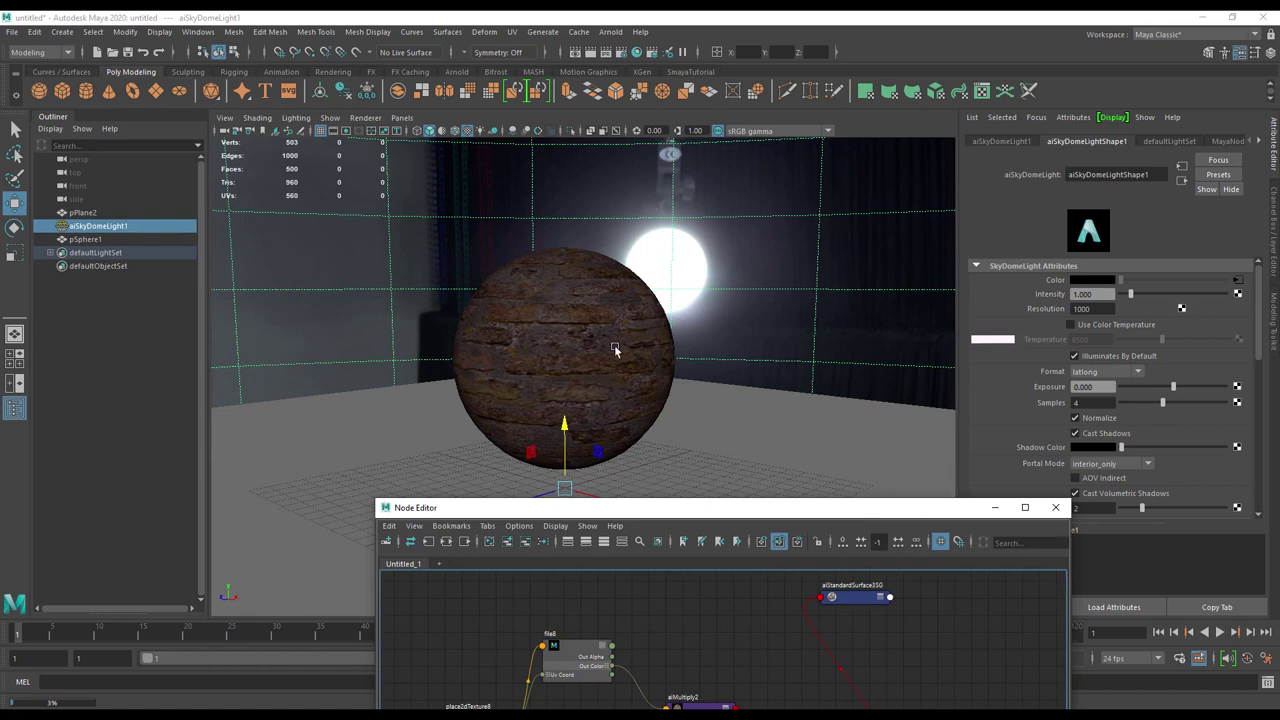
{"action": "key", "text": "F6"}
{"action": "left_click_drag", "start_coordinate": [694, 515], "coordinate": [983, 207]}
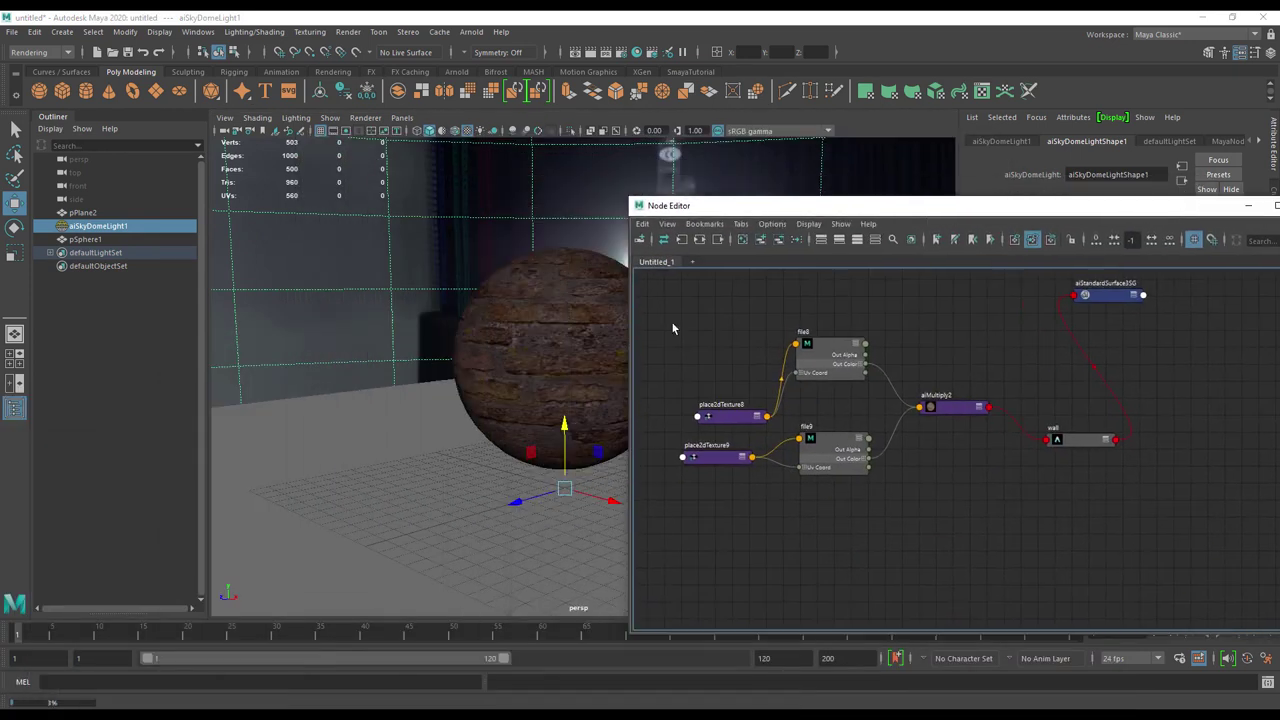
Step: Scale the sphere up, turn on the 1920 x 1080 resolution gate, and raise the sphere
{"action": "left_click", "coordinate": [530, 371]}
{"action": "key", "text": "r"}
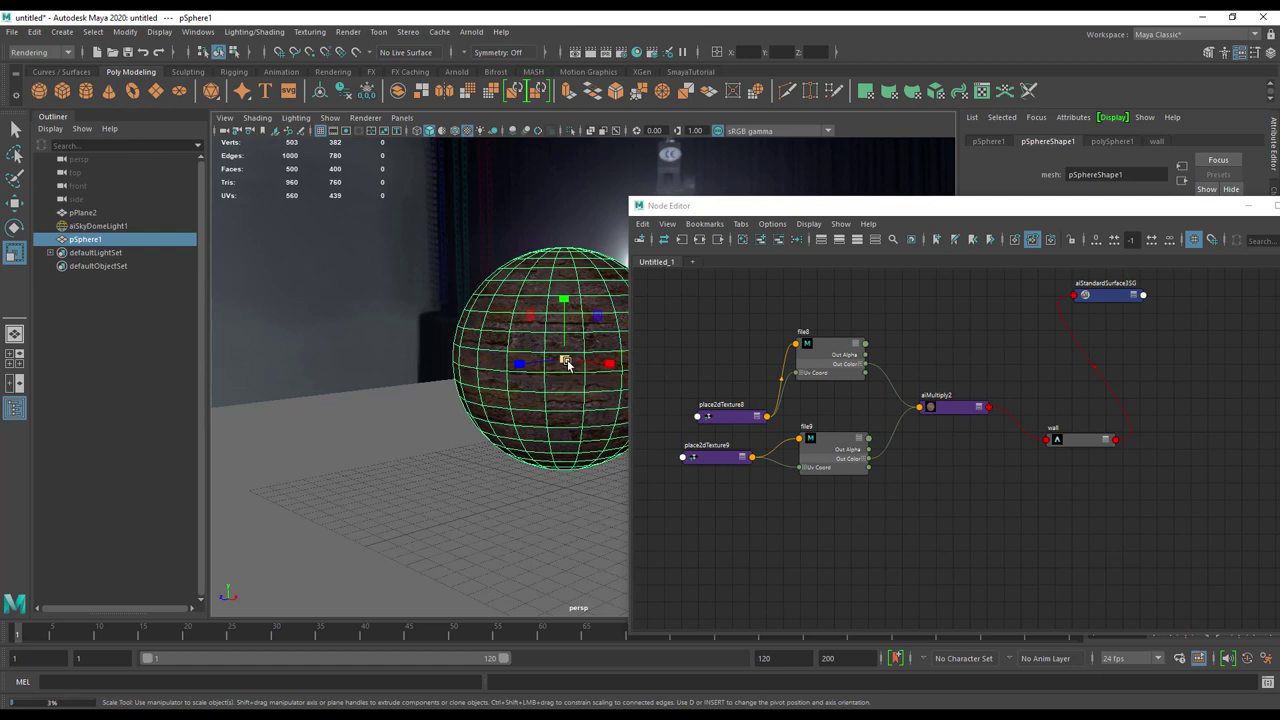
{"action": "left_click_drag", "start_coordinate": [565, 359], "coordinate": [640, 371]}
{"action": "left_click", "coordinate": [346, 131]}
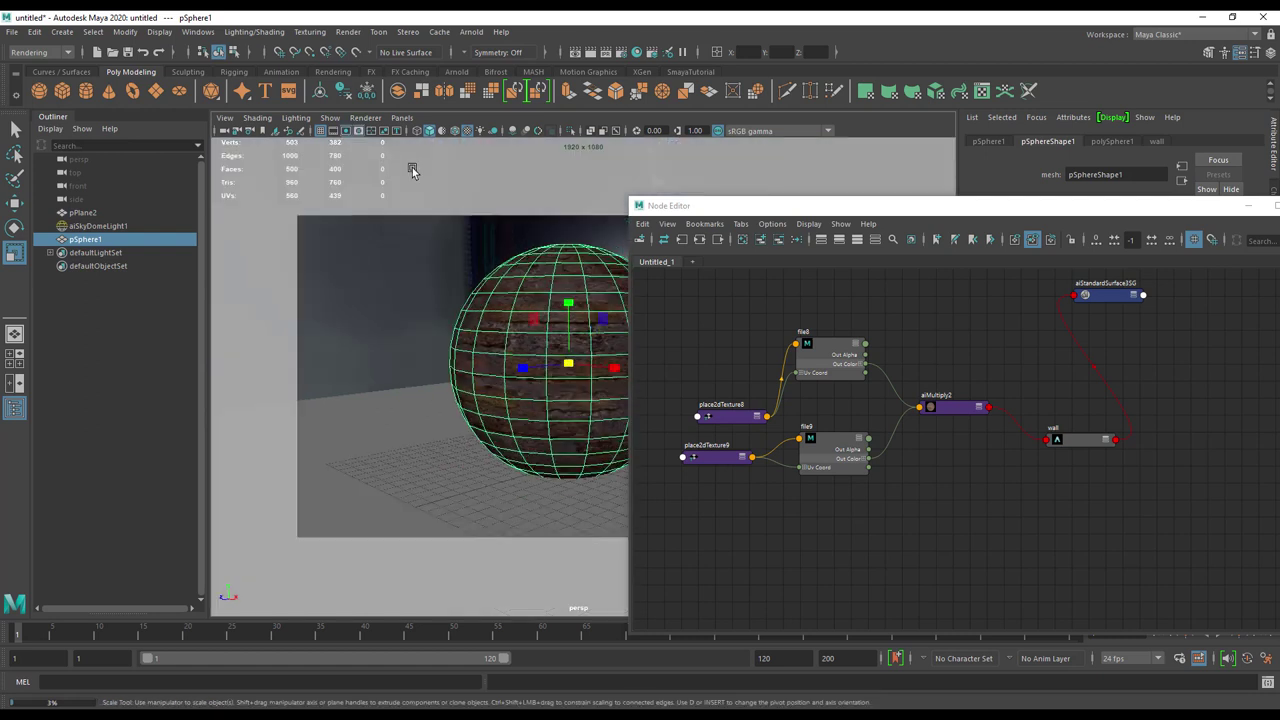
{"action": "left_click_drag", "start_coordinate": [780, 203], "coordinate": [440, 489]}
{"action": "left_click", "coordinate": [546, 345]}
{"action": "key", "text": "w"}
{"action": "mouse_move", "coordinate": [569, 315]}
{"action": "left_mouse_down"}
{"action": "mouse_move", "coordinate": [568, 300]}
{"action": "mouse_move", "coordinate": [570, 330]}
{"action": "left_mouse_up"}
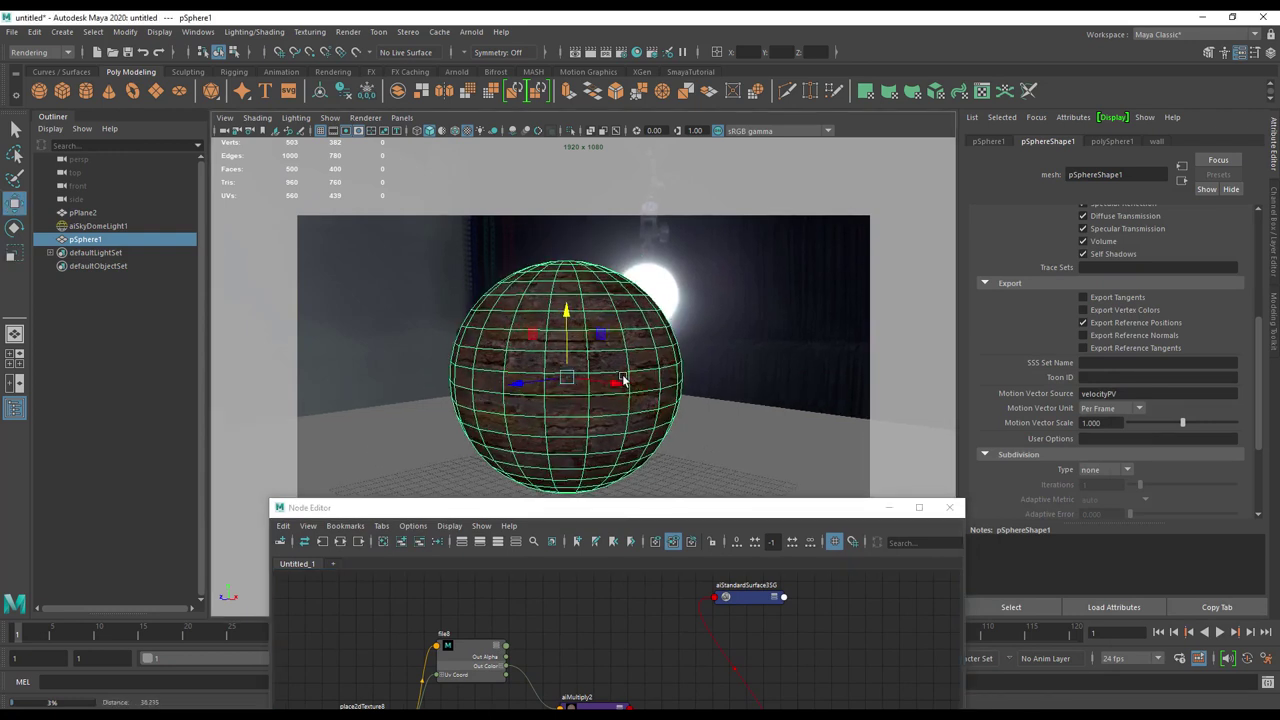
Step: Shrink and reposition the Node Editor, lining aiMultiply2 and wall up in one row
{"action": "left_click_drag", "start_coordinate": [630, 511], "coordinate": [600, 220]}
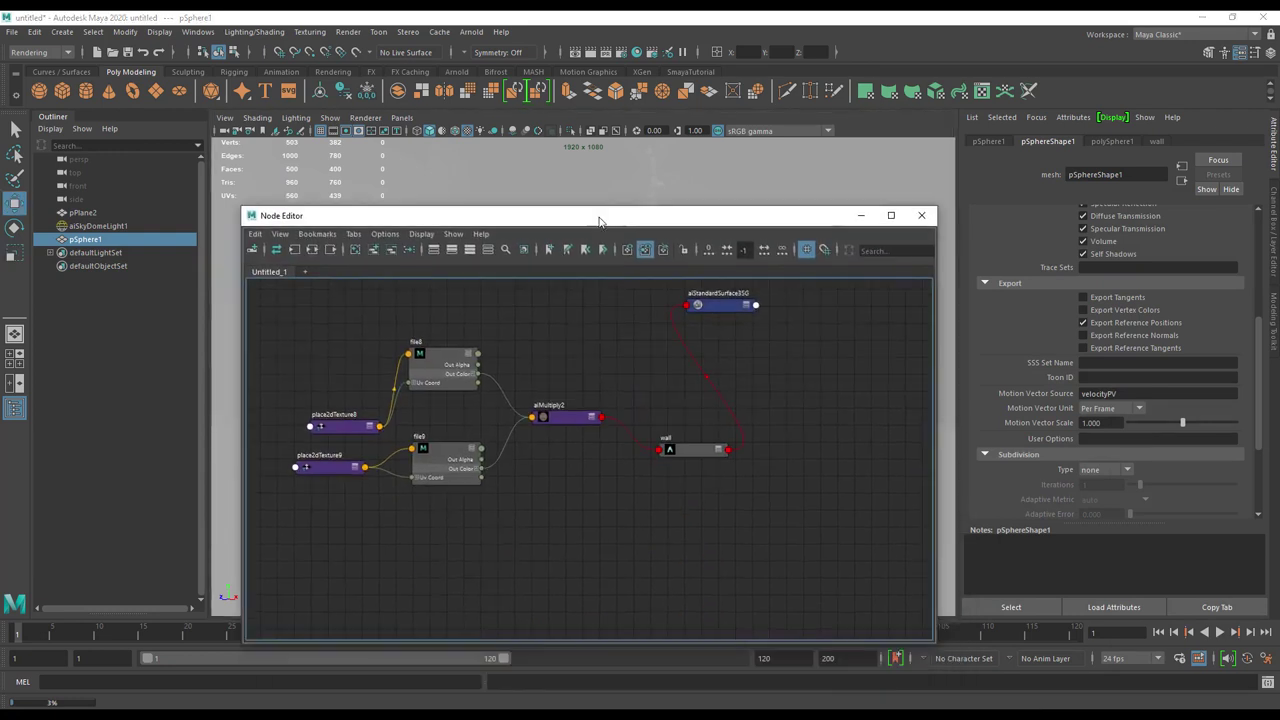
{"action": "left_click_drag", "start_coordinate": [575, 417], "coordinate": [600, 392]}
{"action": "left_click_drag", "start_coordinate": [575, 216], "coordinate": [426, 351]}
{"action": "left_click_drag", "start_coordinate": [96, 326], "coordinate": [261, 414]}
{"action": "left_click_drag", "start_coordinate": [376, 422], "coordinate": [160, 237]}
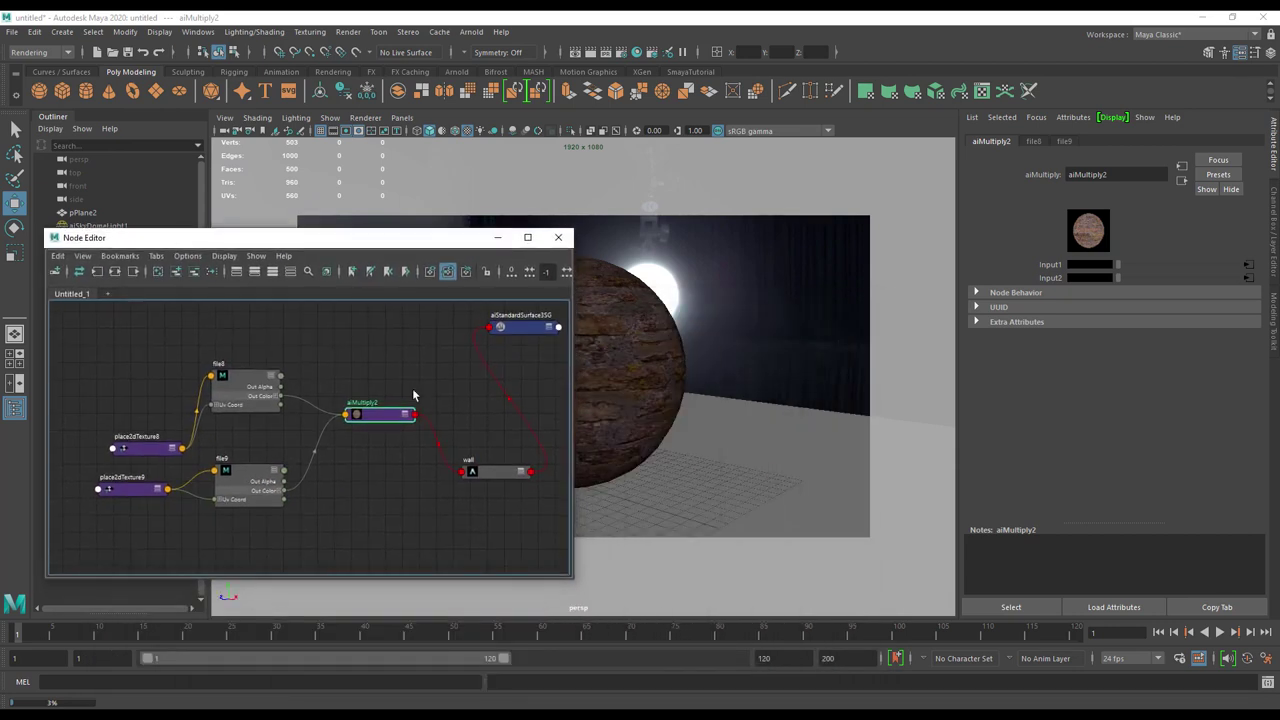
{"action": "left_click_drag", "start_coordinate": [485, 474], "coordinate": [465, 408]}
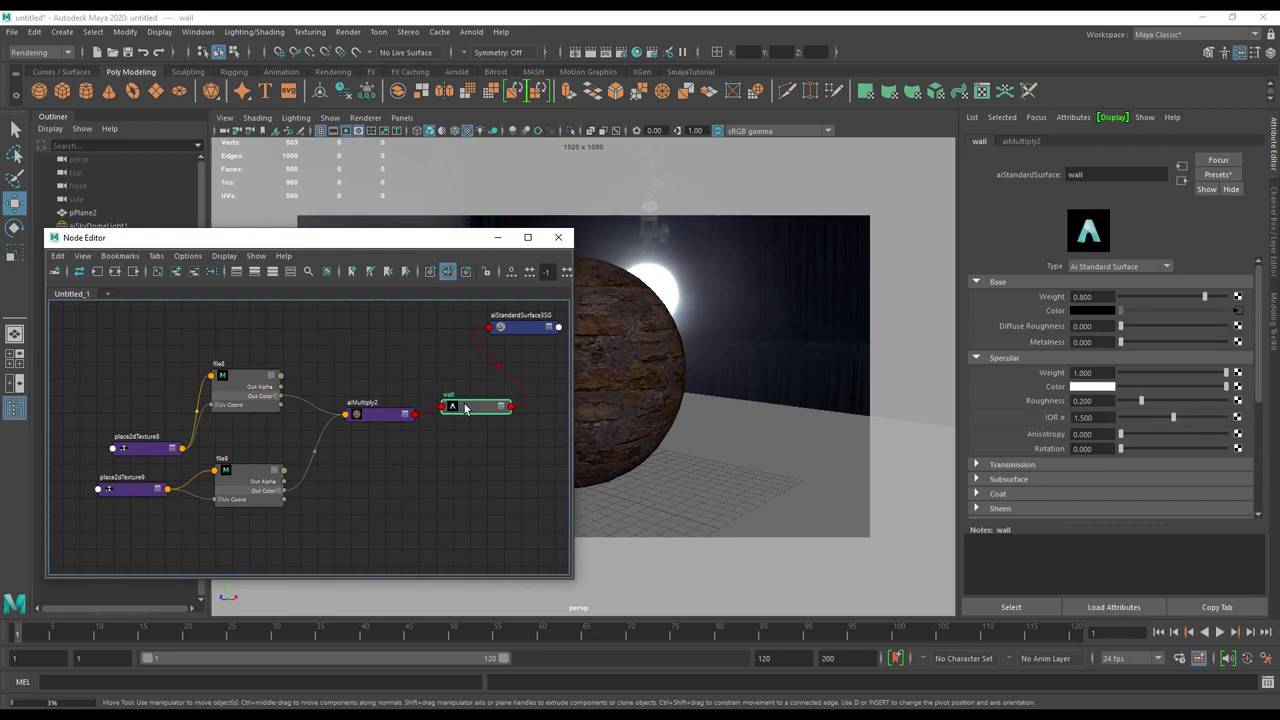
Step: Delete the file8 and file9 connections into aiMultiply2
{"action": "left_click", "coordinate": [321, 446]}
{"action": "key", "text": "Delete"}
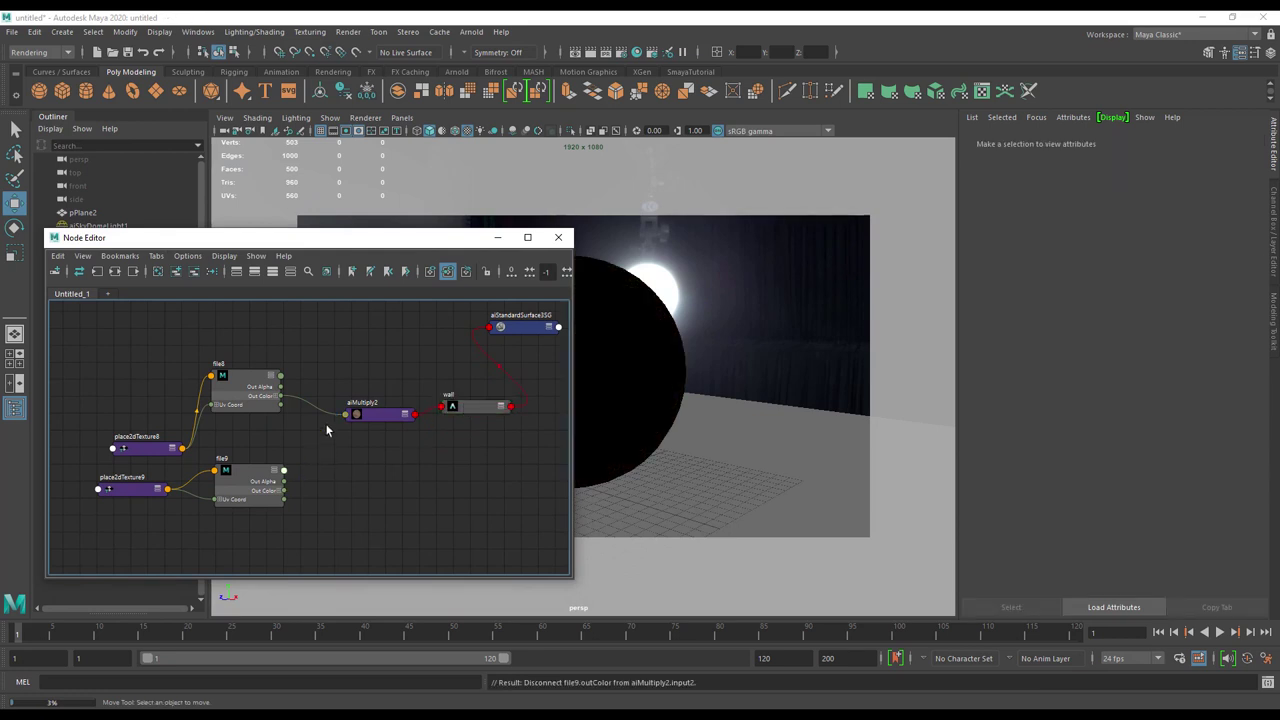
{"action": "left_click", "coordinate": [328, 411]}
{"action": "key", "text": "Delete"}
Step: Detach aiMultiply2 from wall and connect file8's Out Color directly to wall's baseColor
{"action": "left_click_drag", "start_coordinate": [288, 399], "coordinate": [464, 414]}
{"action": "left_click", "coordinate": [470, 412]}
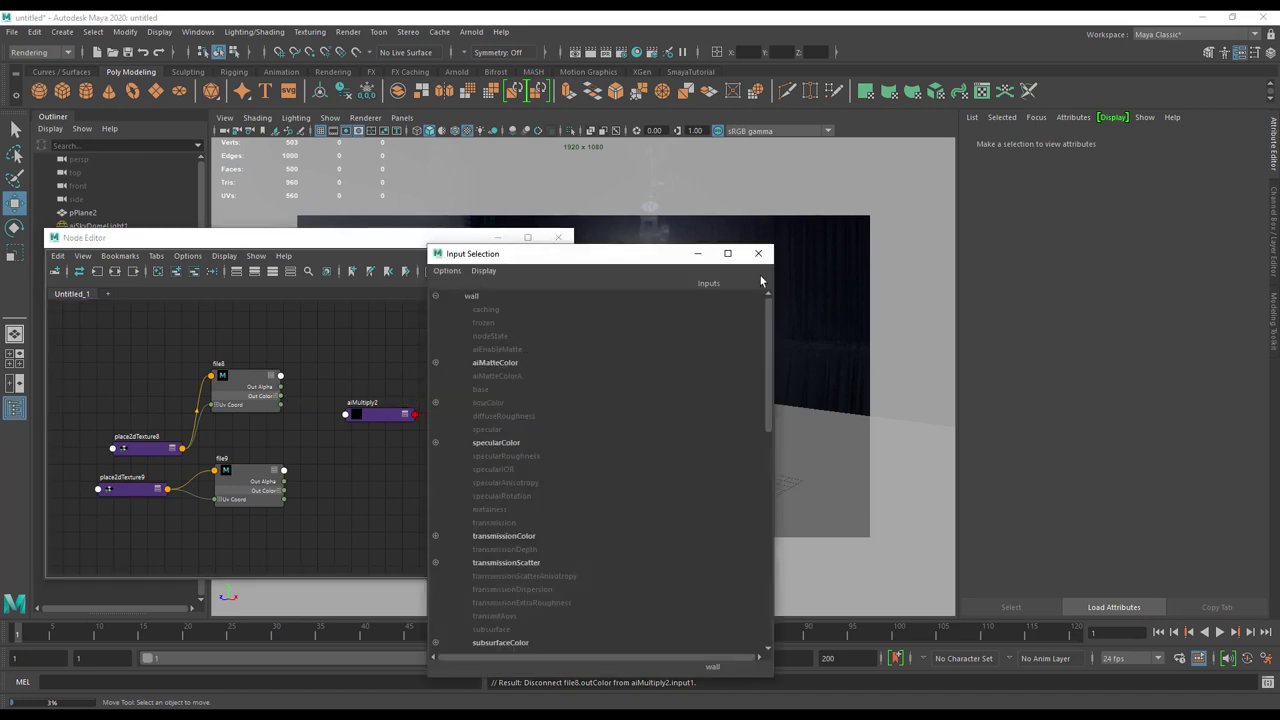
{"action": "left_click", "coordinate": [758, 253]}
{"action": "left_click_drag", "start_coordinate": [415, 414], "coordinate": [372, 462]}
{"action": "left_click_drag", "start_coordinate": [282, 397], "coordinate": [441, 406]}
{"action": "left_click", "coordinate": [470, 412]}
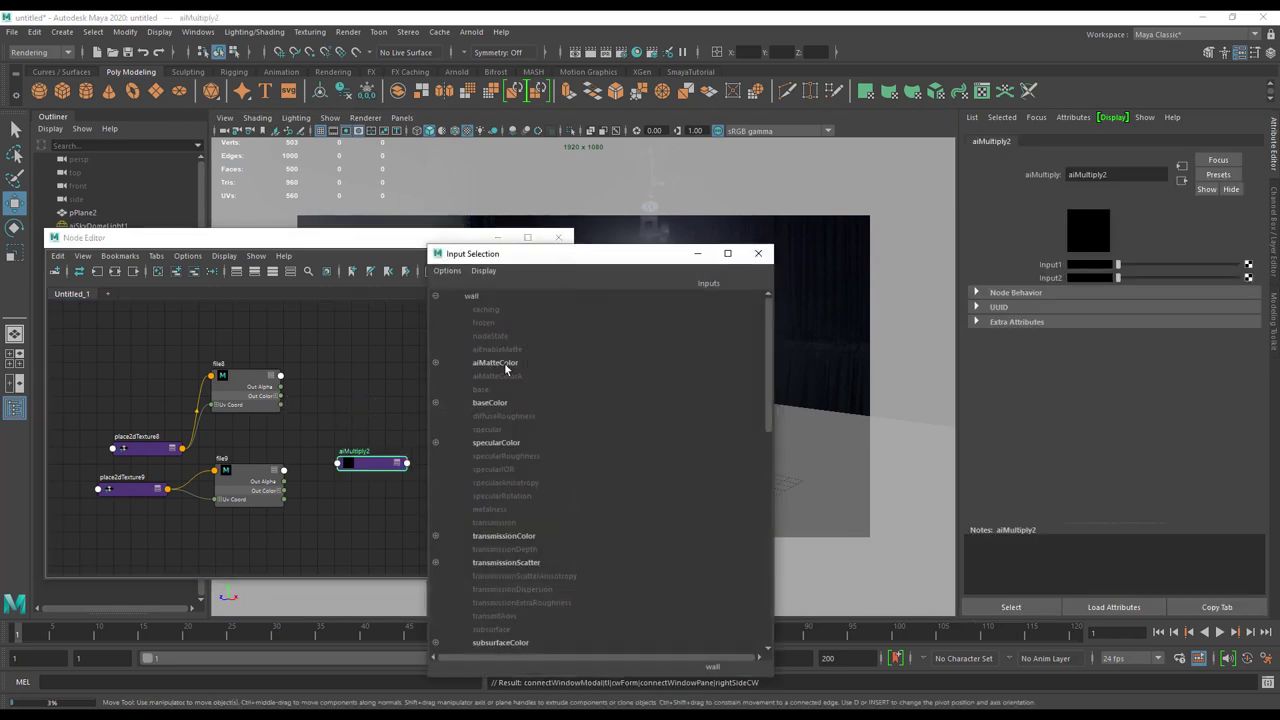
{"action": "left_click", "coordinate": [490, 402]}
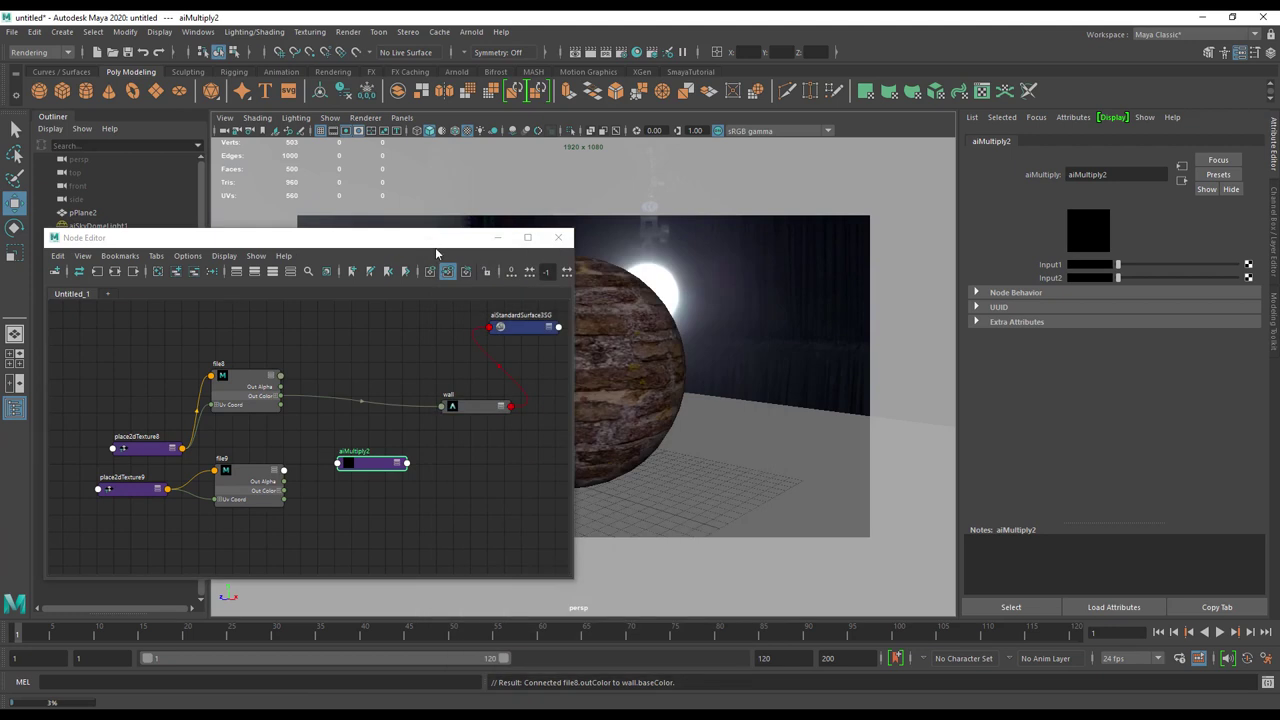
Step: Tidy the graph, moving aiMultiply2 and place2dTexture9 lower out of the way
{"action": "left_click_drag", "start_coordinate": [433, 240], "coordinate": [587, 425]}
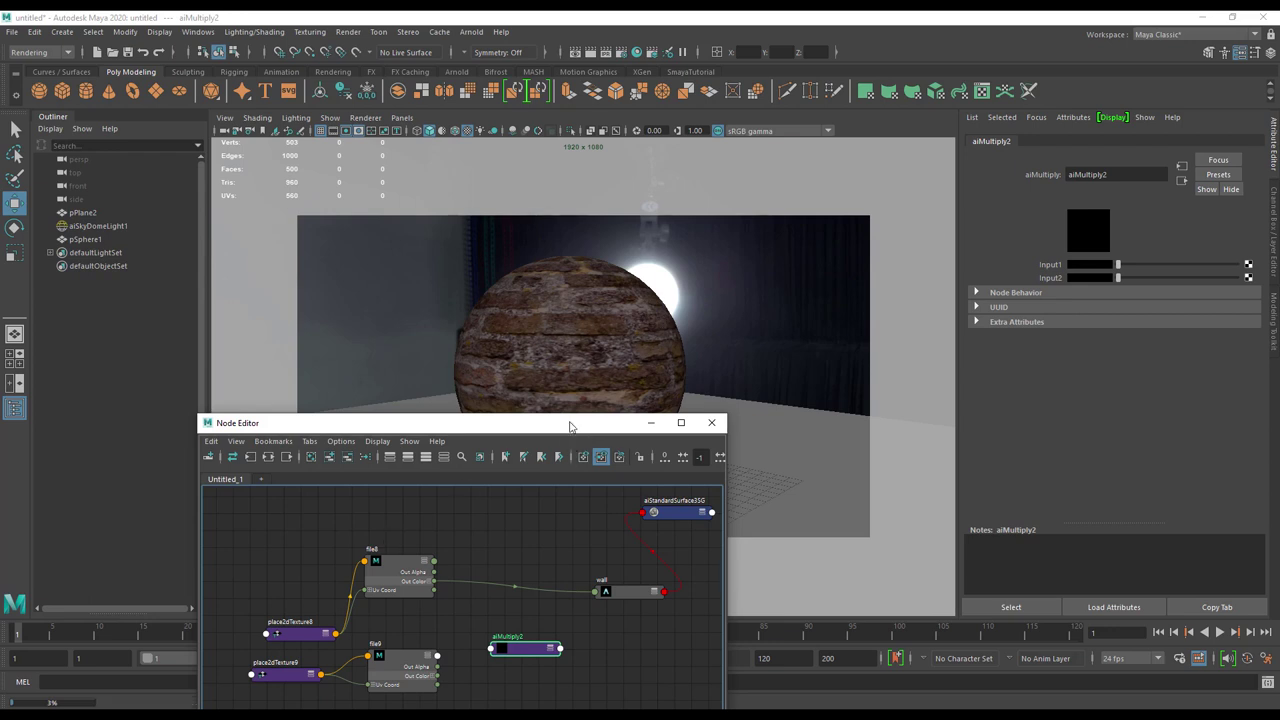
{"action": "left_click_drag", "start_coordinate": [559, 436], "coordinate": [603, 247]}
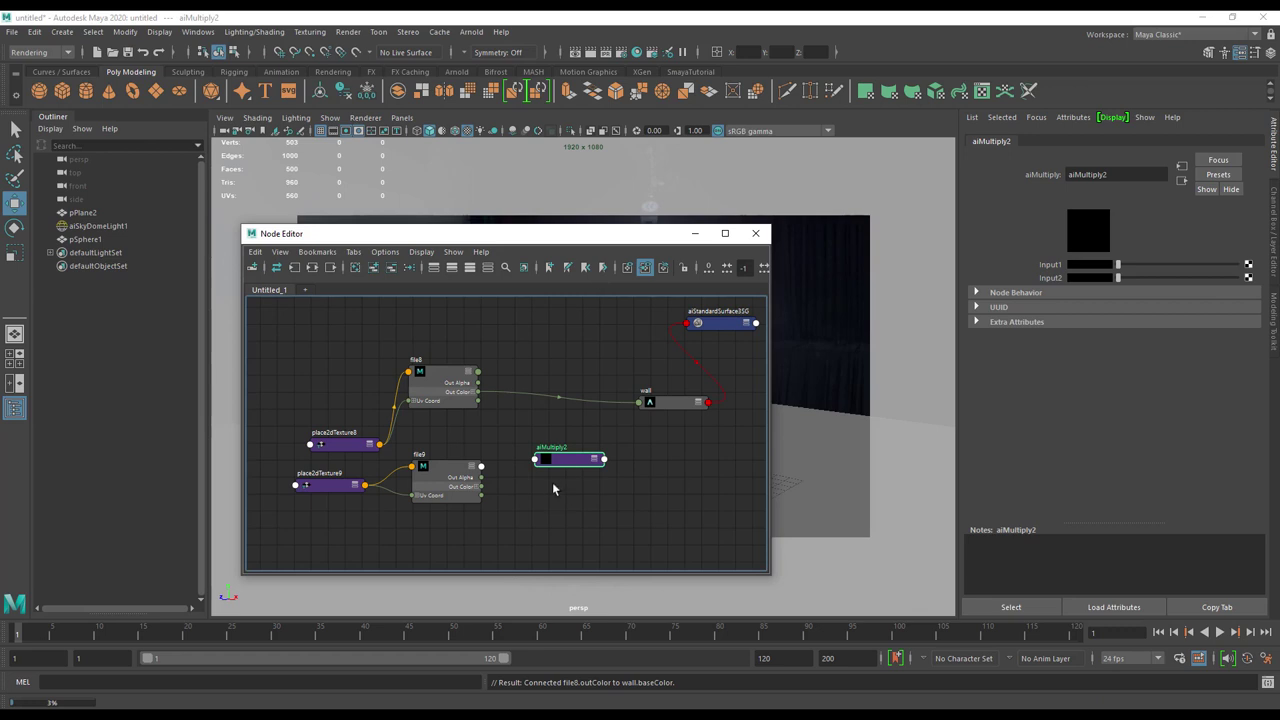
{"action": "left_click_drag", "start_coordinate": [565, 459], "coordinate": [305, 485]}
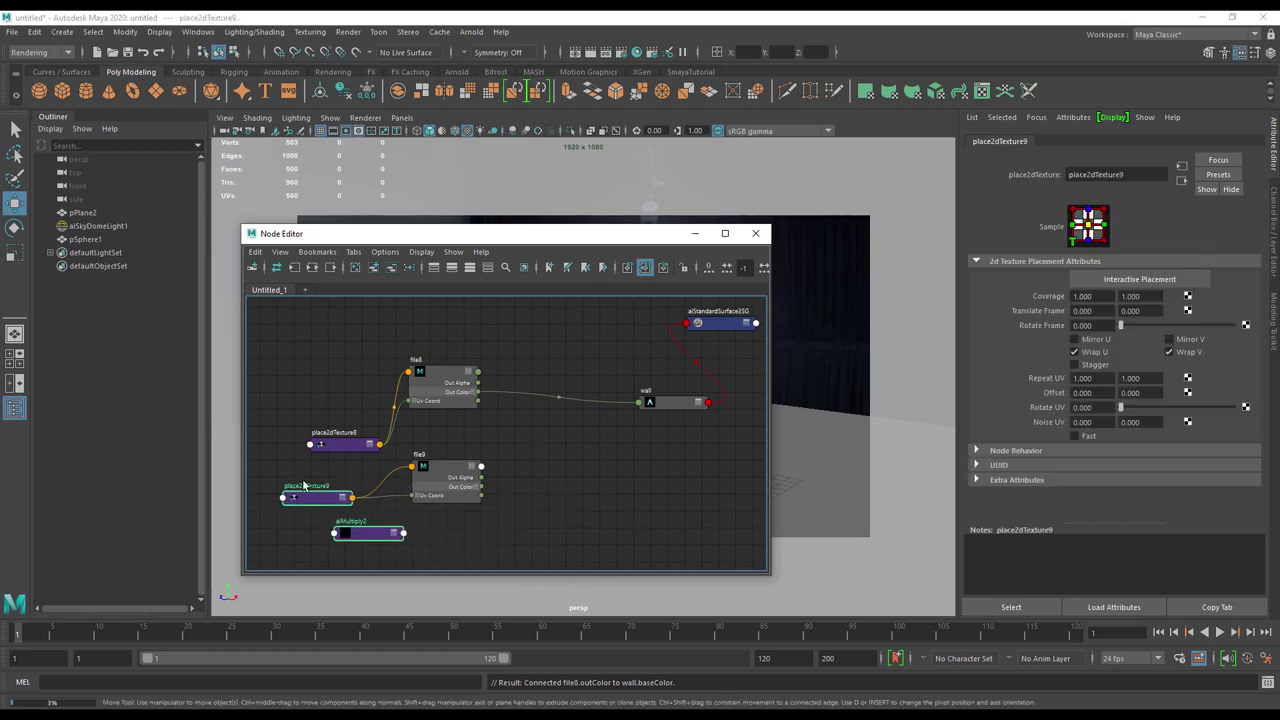
{"action": "left_click", "coordinate": [614, 479]}
{"action": "mouse_move", "coordinate": [547, 245]}
{"action": "left_mouse_down"}
{"action": "mouse_move", "coordinate": [516, 236]}
{"action": "mouse_move", "coordinate": [533, 224]}
{"action": "mouse_move", "coordinate": [575, 410]}
{"action": "mouse_move", "coordinate": [569, 247]}
{"action": "left_mouse_up"}
{"action": "key", "text": "Tab"}
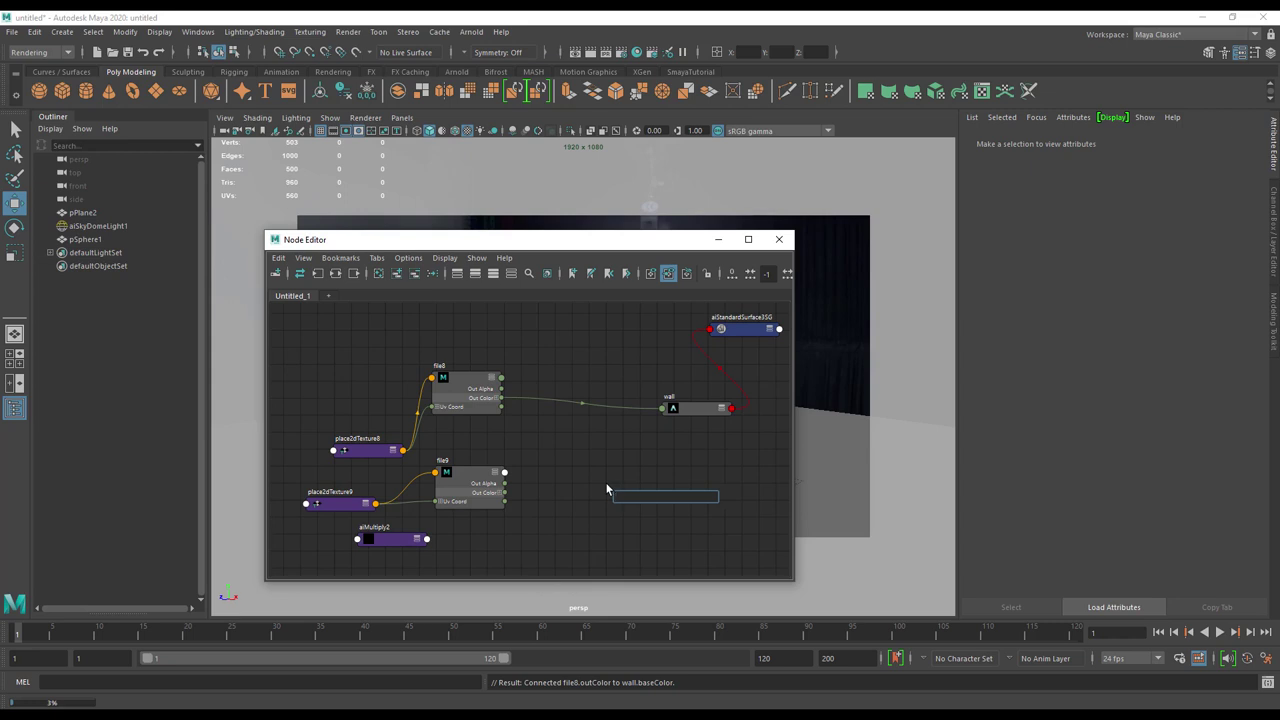
Step: Create a file texture node (file10) loaded with wall_Roughness.png
{"action": "type", "text": "file"}
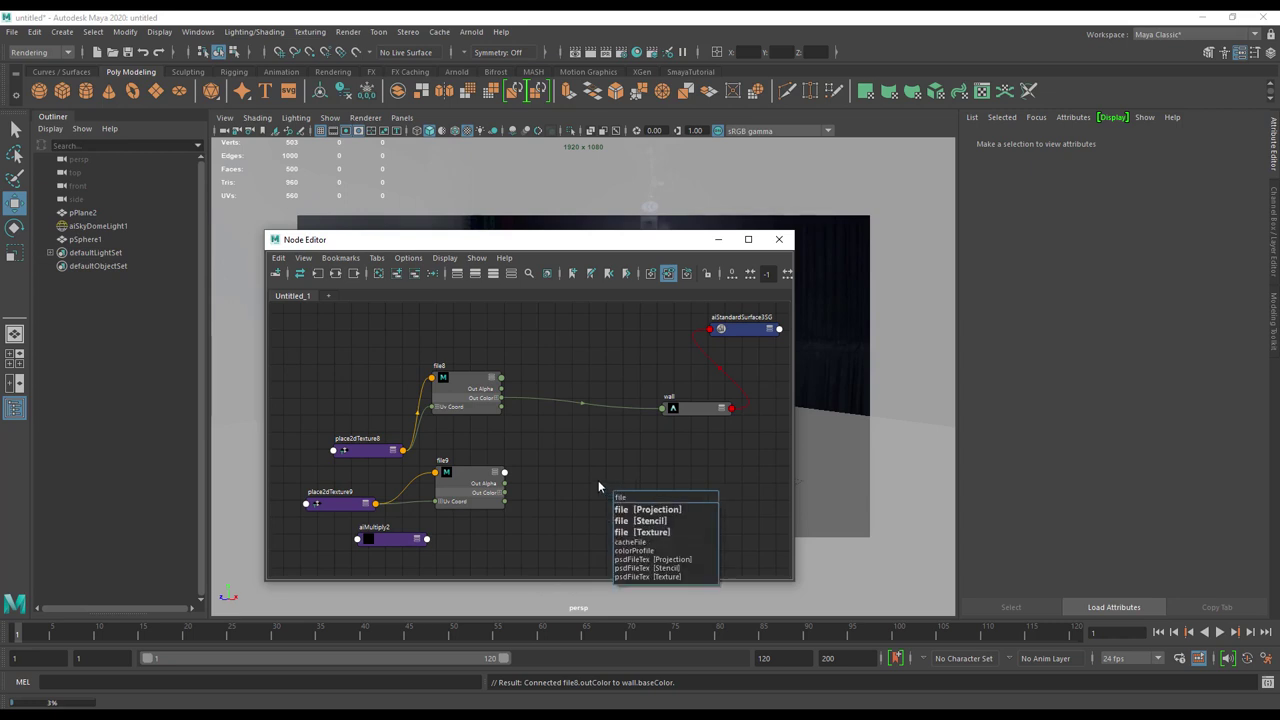
{"action": "left_click", "coordinate": [650, 535]}
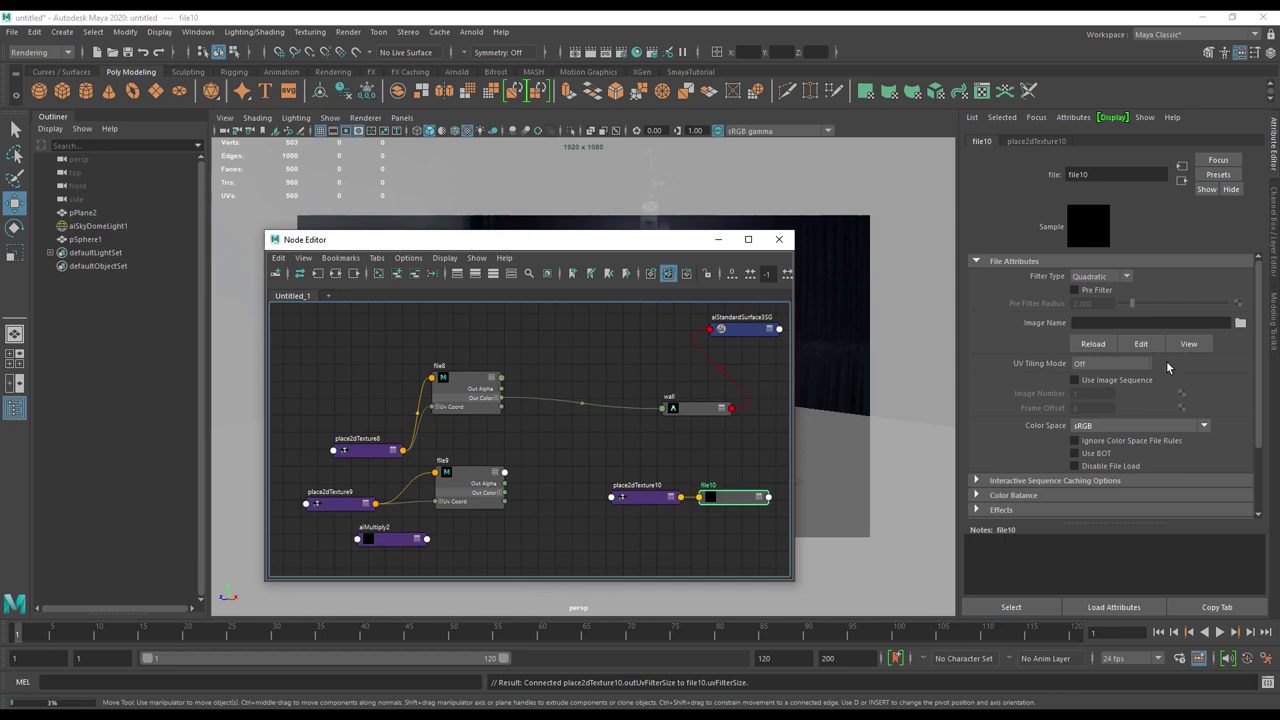
{"action": "left_click", "coordinate": [1240, 322]}
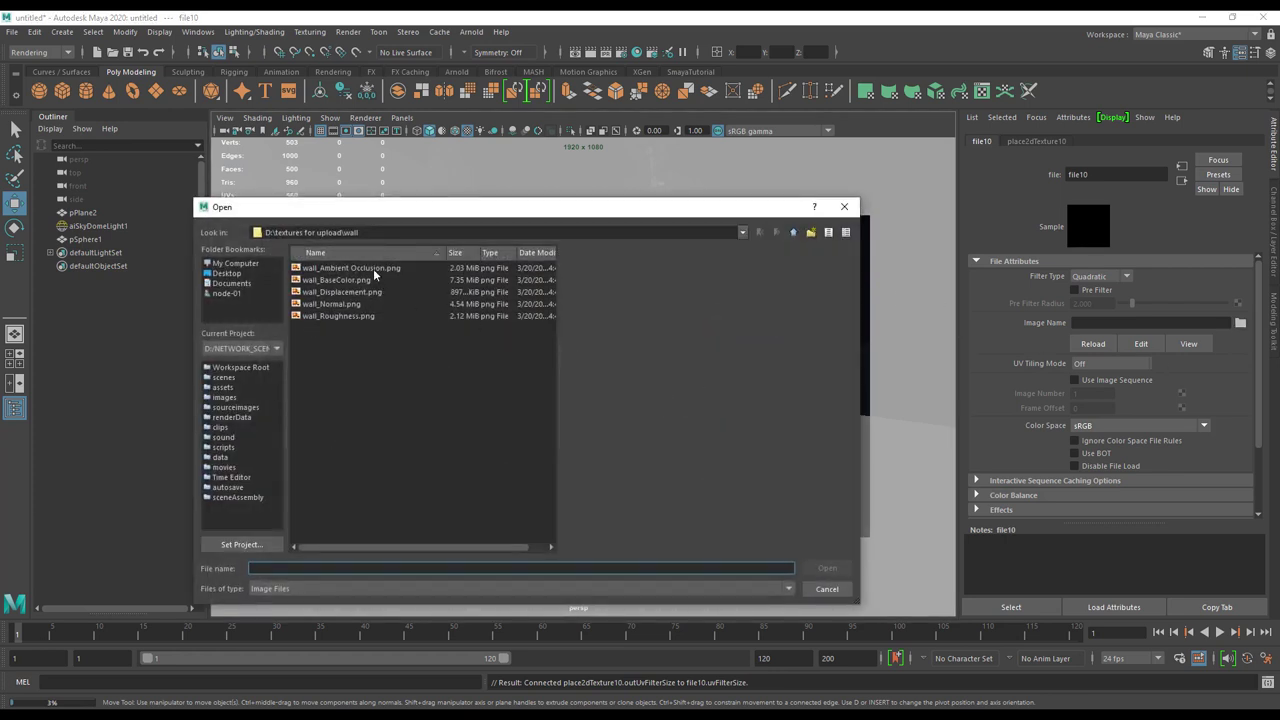
{"action": "left_click", "coordinate": [338, 316]}
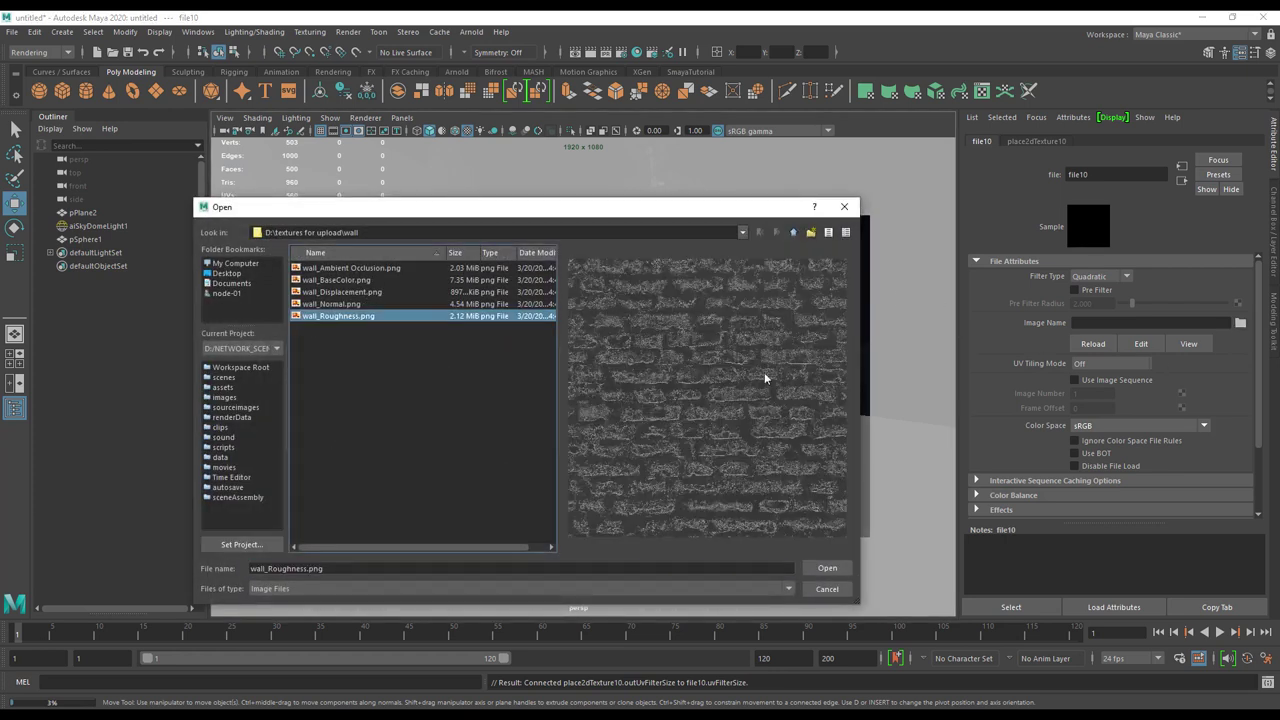
{"action": "left_click", "coordinate": [826, 568]}
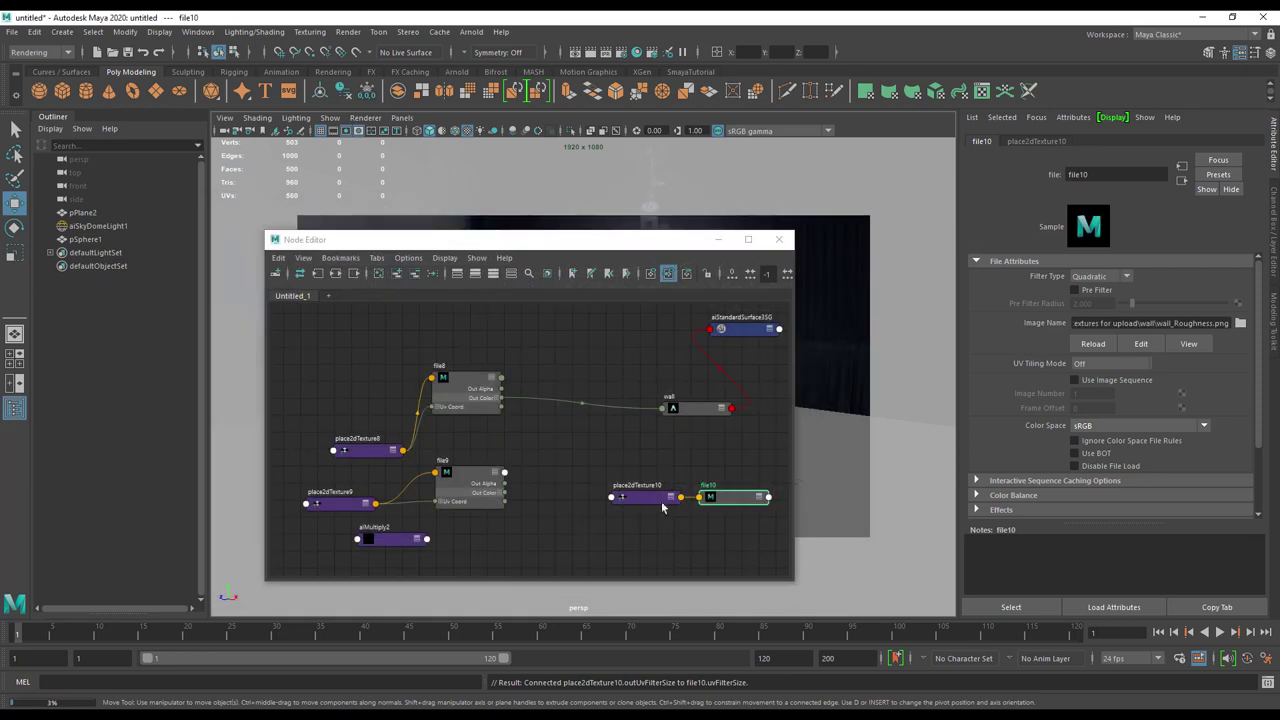
Step: Set file10's colour space to Raw and turn on Alpha Is Luminance
{"action": "left_click", "coordinate": [601, 532]}
{"action": "left_click", "coordinate": [740, 503]}
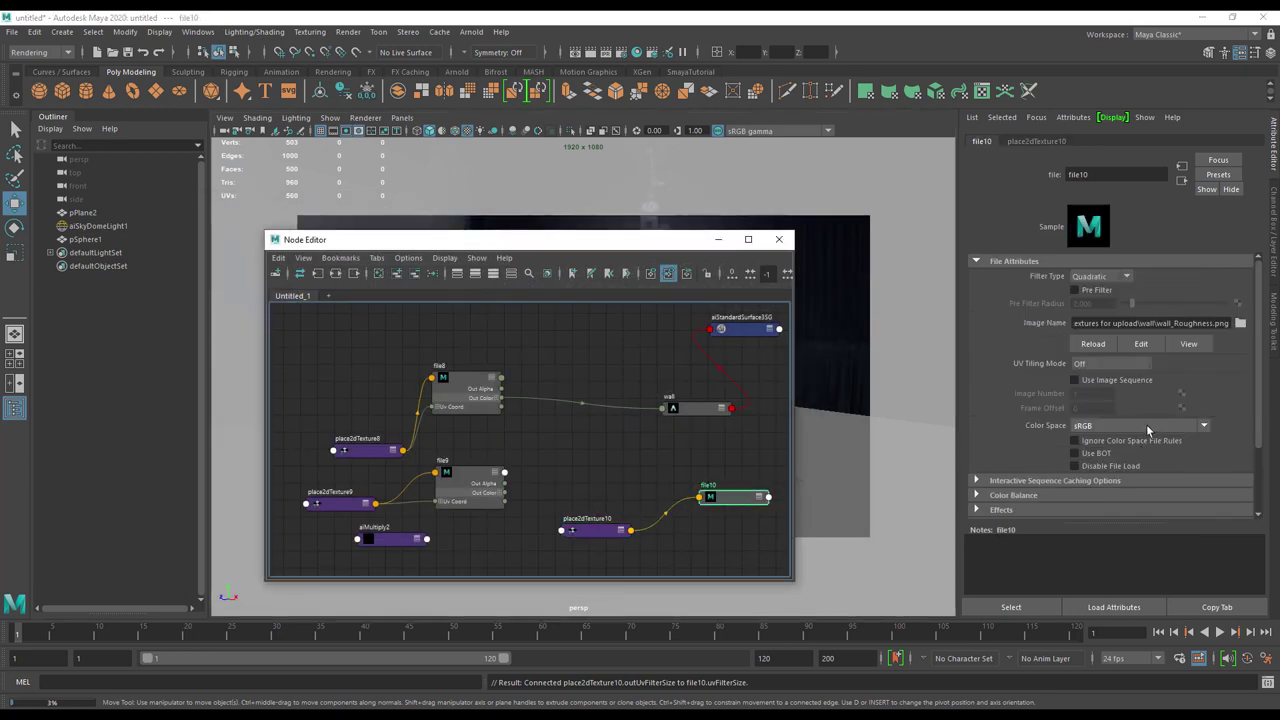
{"action": "left_click", "coordinate": [1147, 425]}
{"action": "left_click", "coordinate": [1105, 484]}
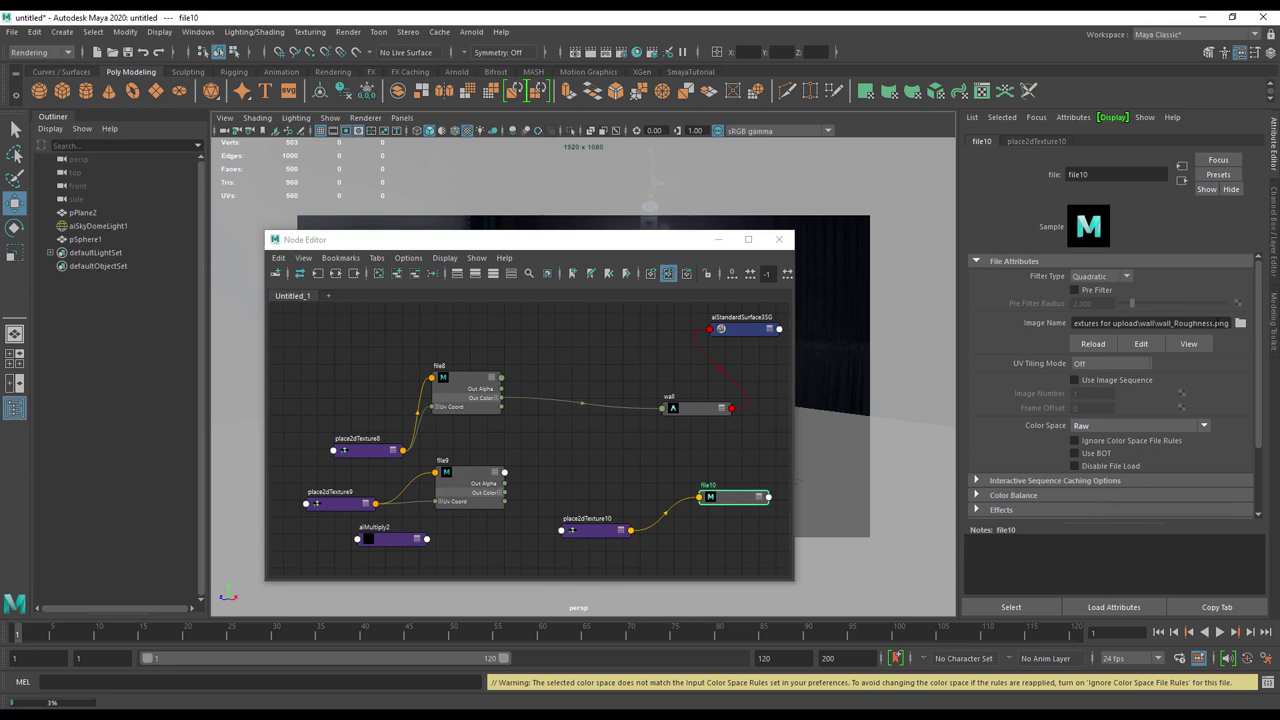
{"action": "left_click", "coordinate": [1040, 495]}
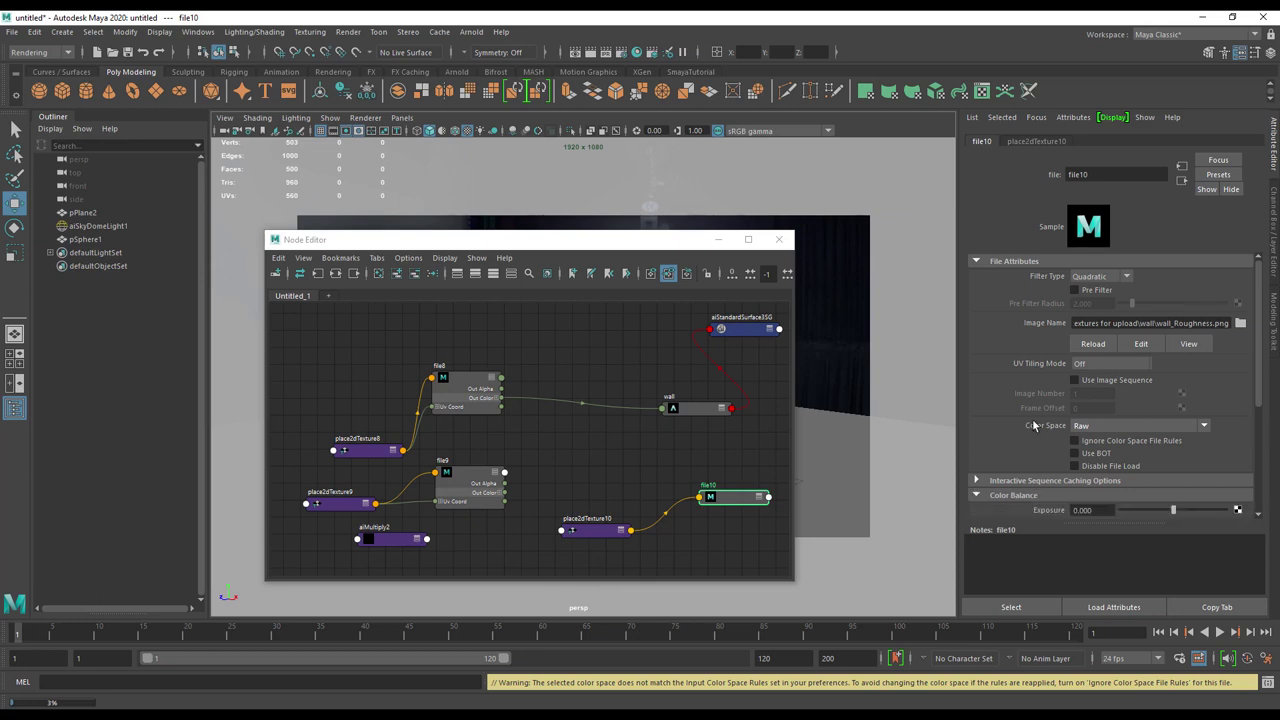
{"action": "scroll", "coordinate": [1037, 427], "scroll_direction": "down", "scroll_amount": 2}
{"action": "left_click", "coordinate": [1118, 513]}
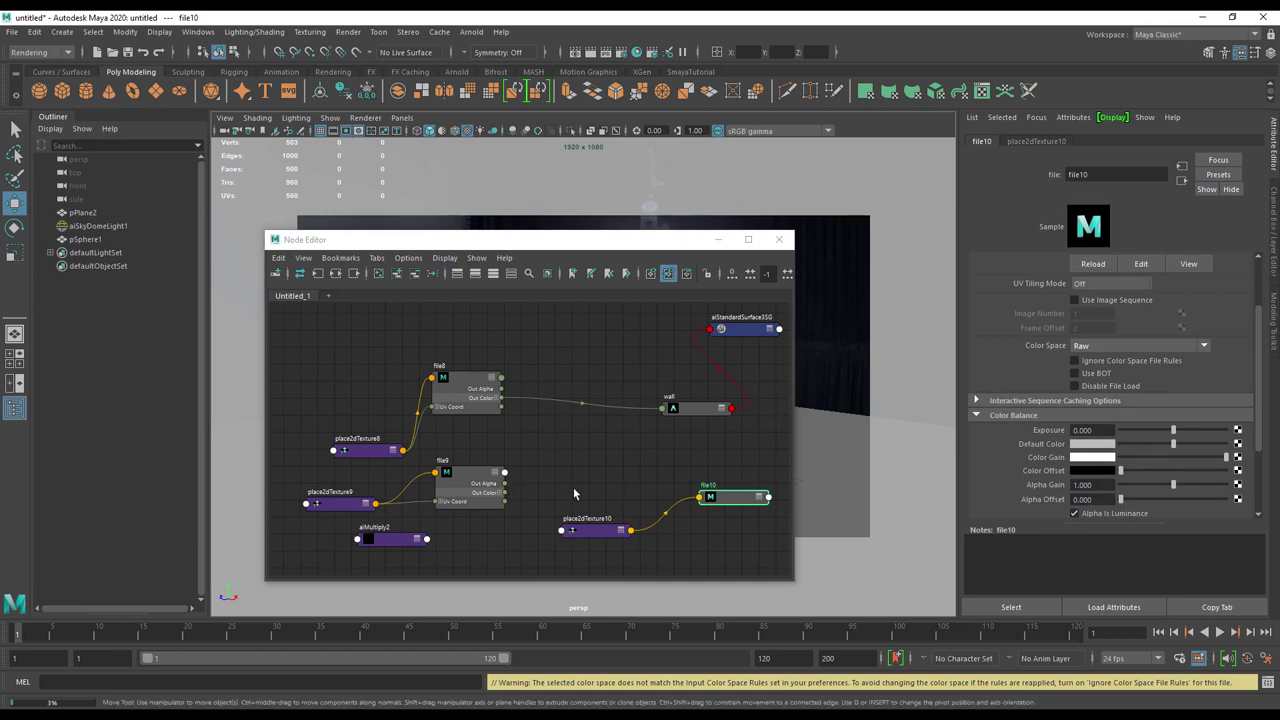
{"action": "left_click_drag", "start_coordinate": [505, 484], "coordinate": [664, 410]}
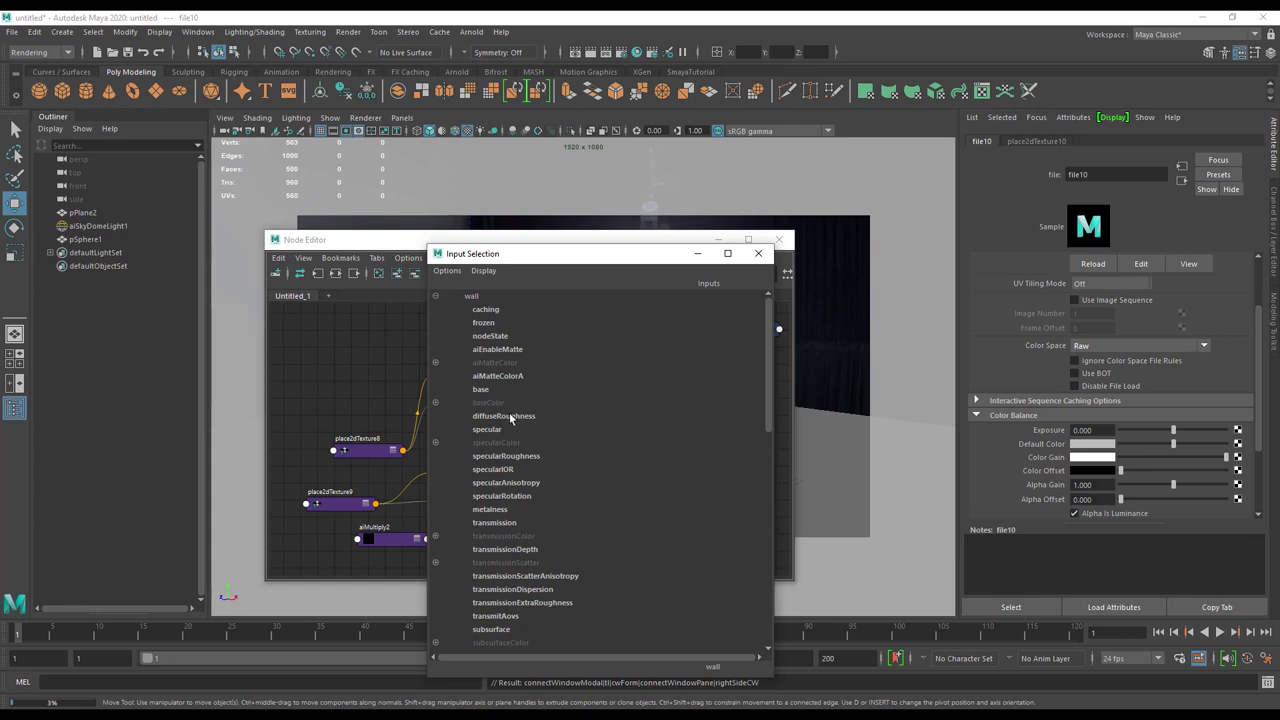
Step: Plug file9's Out Alpha into wall's specularRoughness and nudge the wall node into place
{"action": "left_click", "coordinate": [505, 456]}
{"action": "left_click_drag", "start_coordinate": [688, 416], "coordinate": [641, 392]}
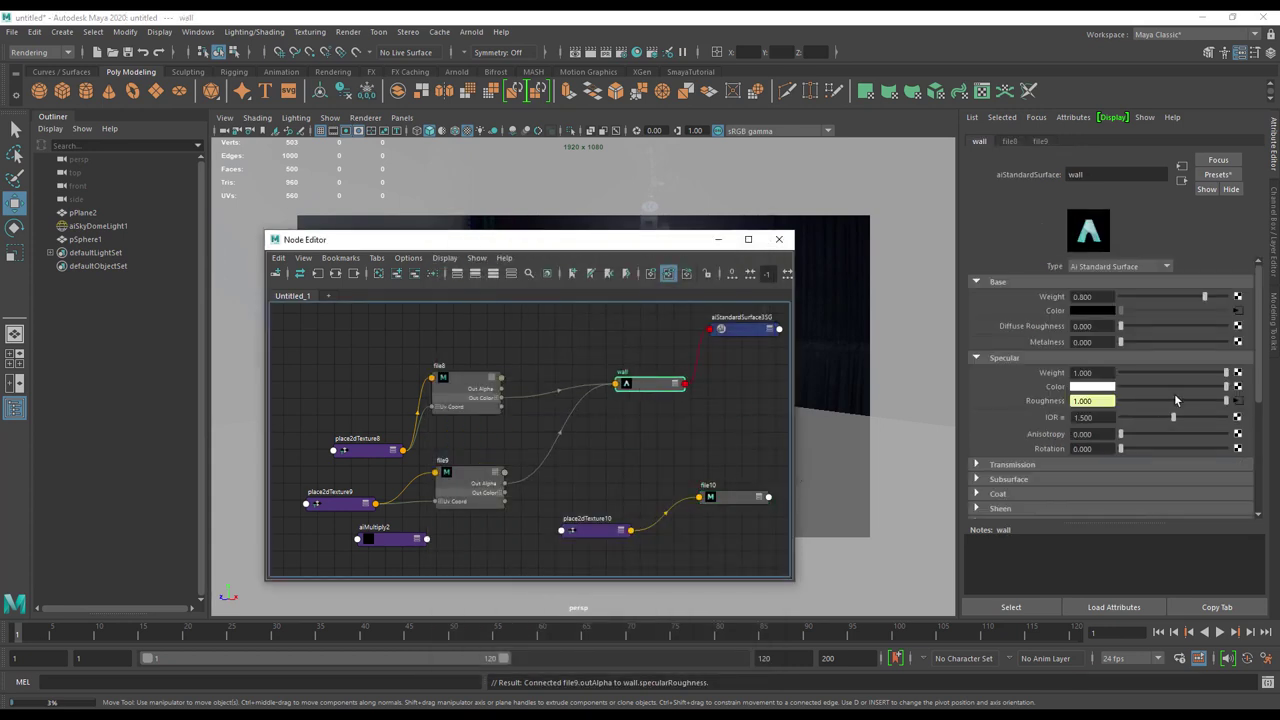
{"action": "left_click_drag", "start_coordinate": [646, 386], "coordinate": [632, 382]}
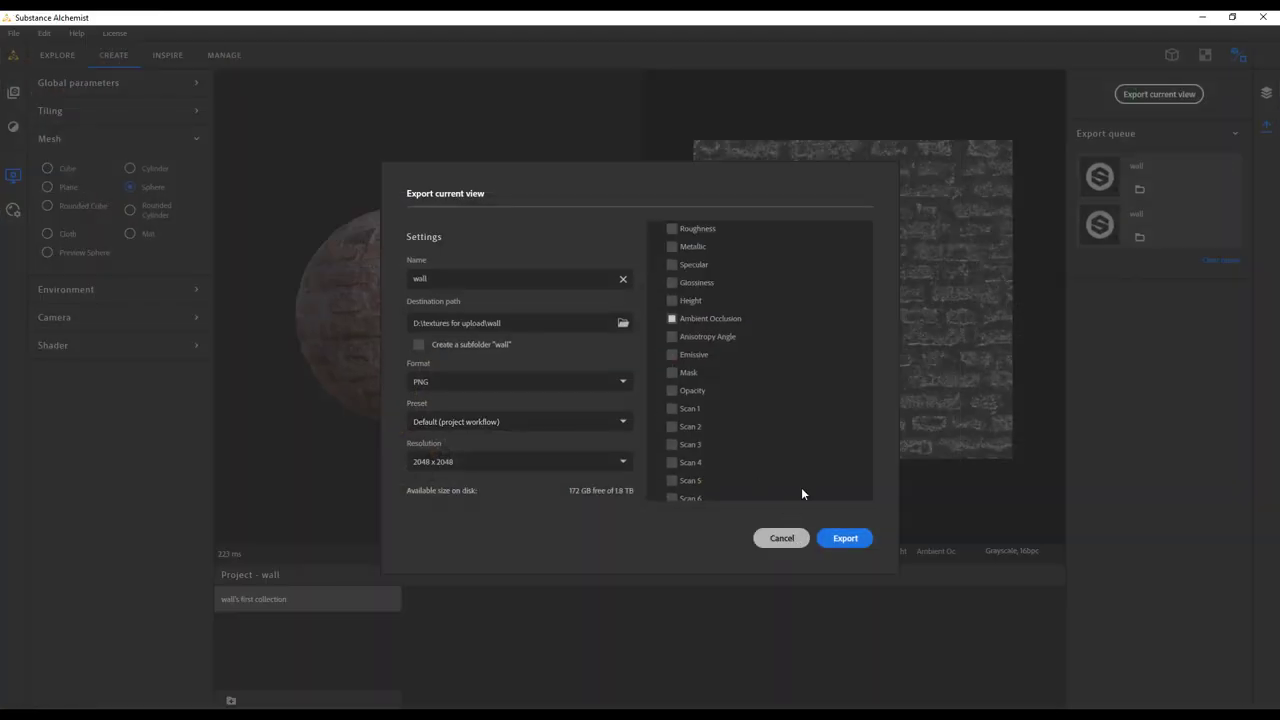
Step: Dismiss the export view options and switch the 2D preview to the Specular channel
{"action": "left_click", "coordinate": [782, 538]}
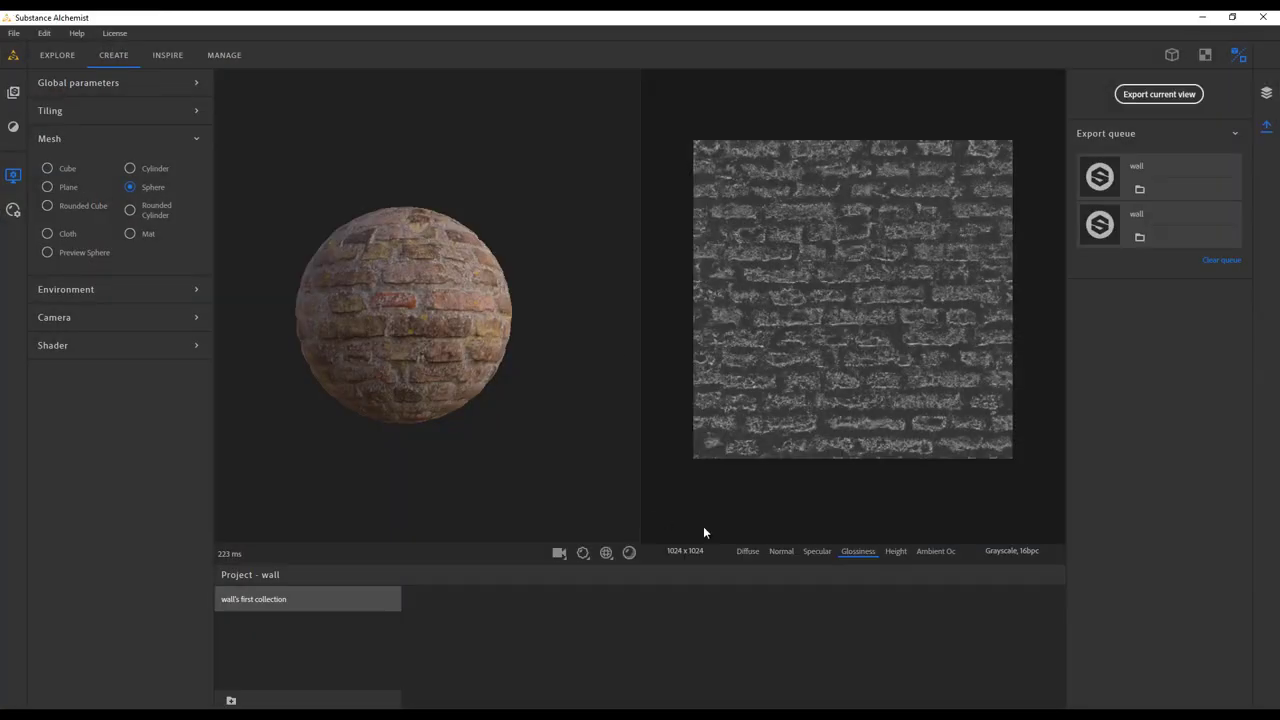
{"action": "left_click", "coordinate": [815, 551]}
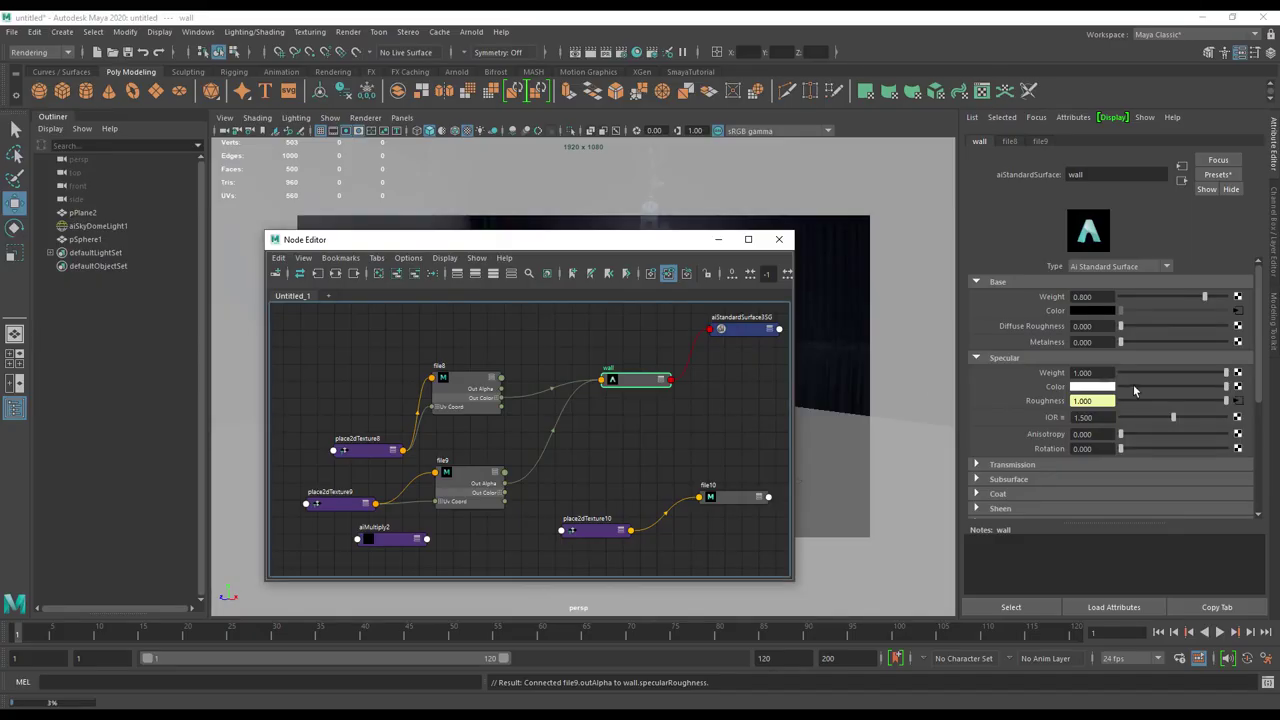
Step: Drop the wall material's Specular Weight to 0.199 and tidy the aiMultiply2 node in the graph
{"action": "left_click_drag", "start_coordinate": [1148, 377], "coordinate": [1146, 375]}
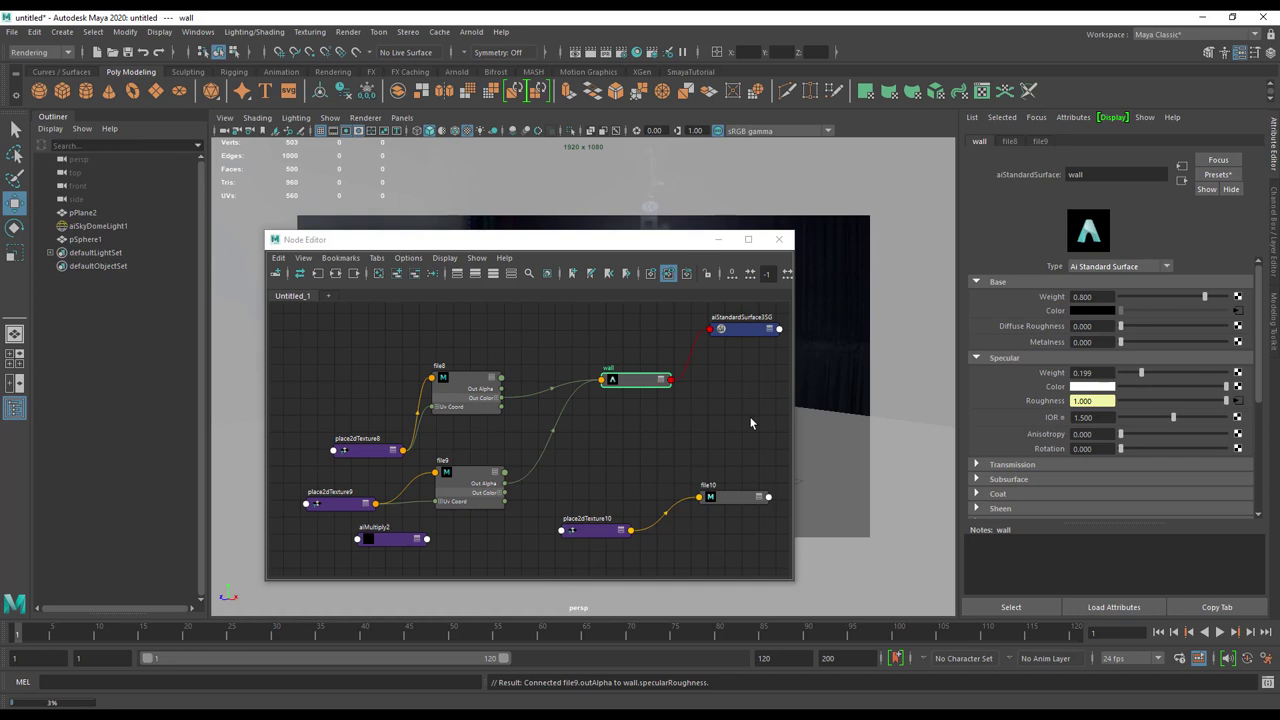
{"action": "left_click_drag", "start_coordinate": [500, 240], "coordinate": [545, 237]}
{"action": "left_click", "coordinate": [722, 429]}
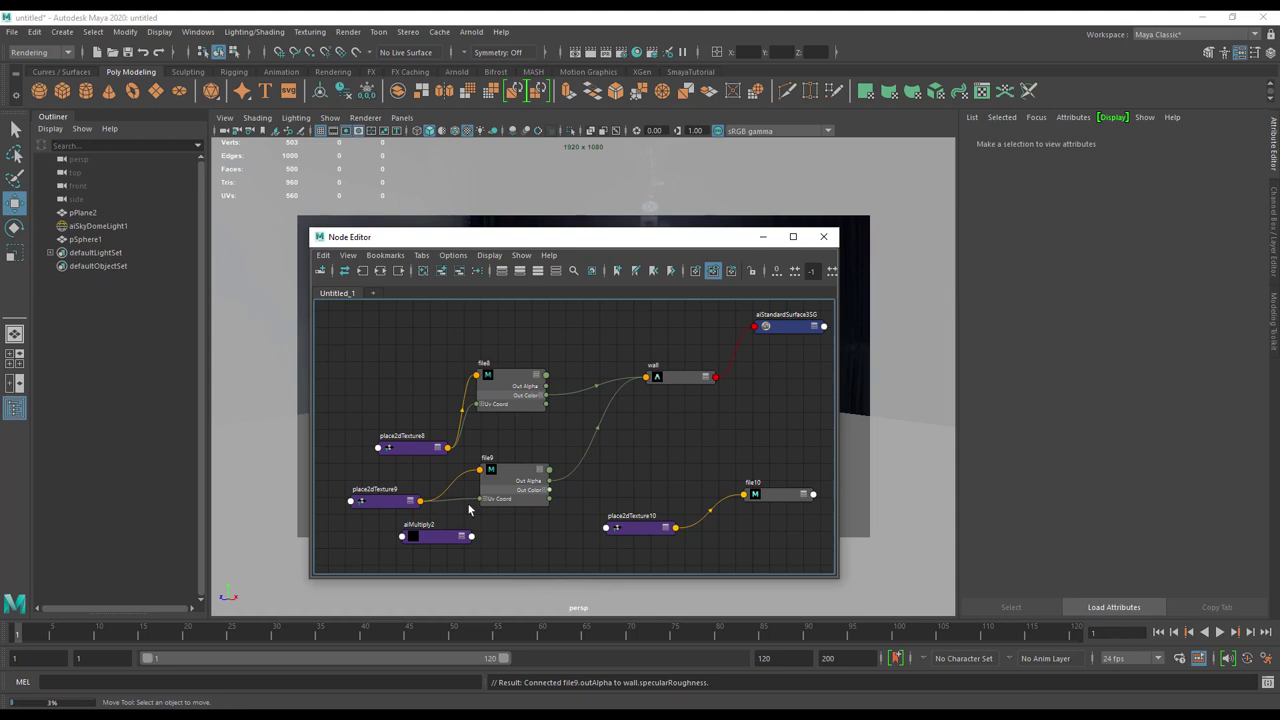
{"action": "left_click_drag", "start_coordinate": [437, 540], "coordinate": [393, 535]}
{"action": "left_click", "coordinate": [650, 478]}
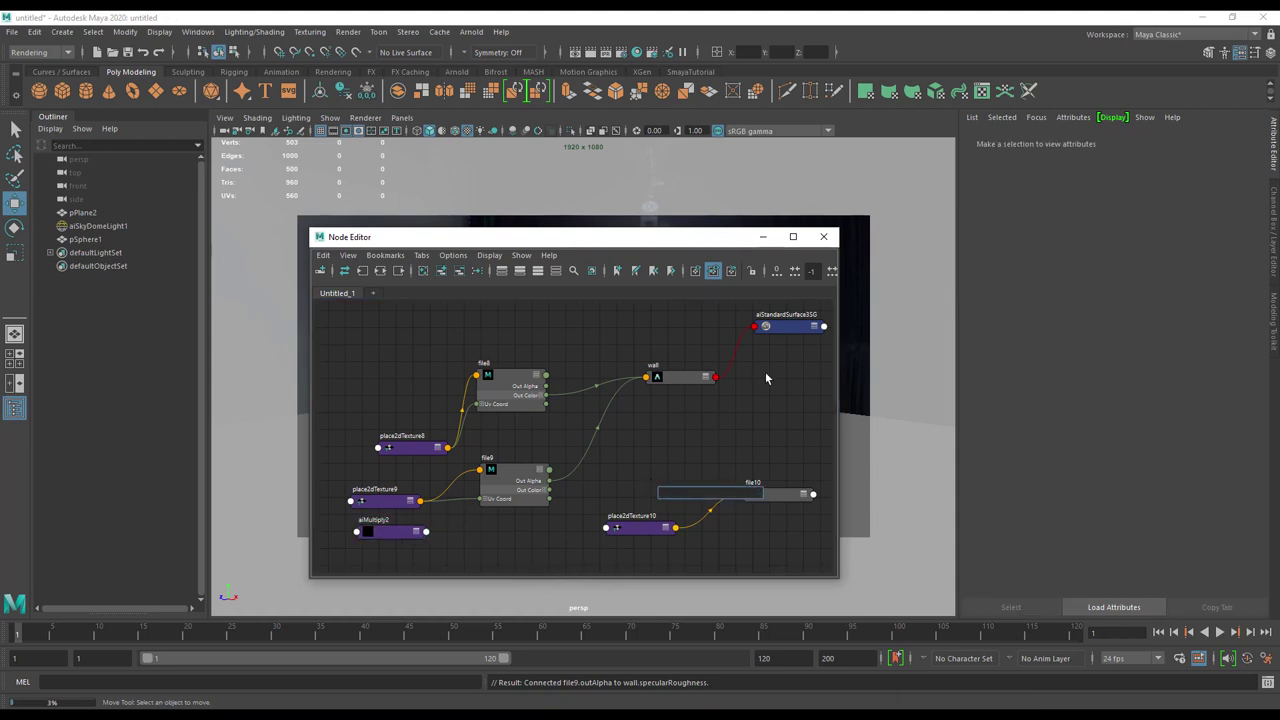
Step: Create a new file texture node (file11) and arrange it with place2dTexture11 and file10
{"action": "type", "text": "file"}
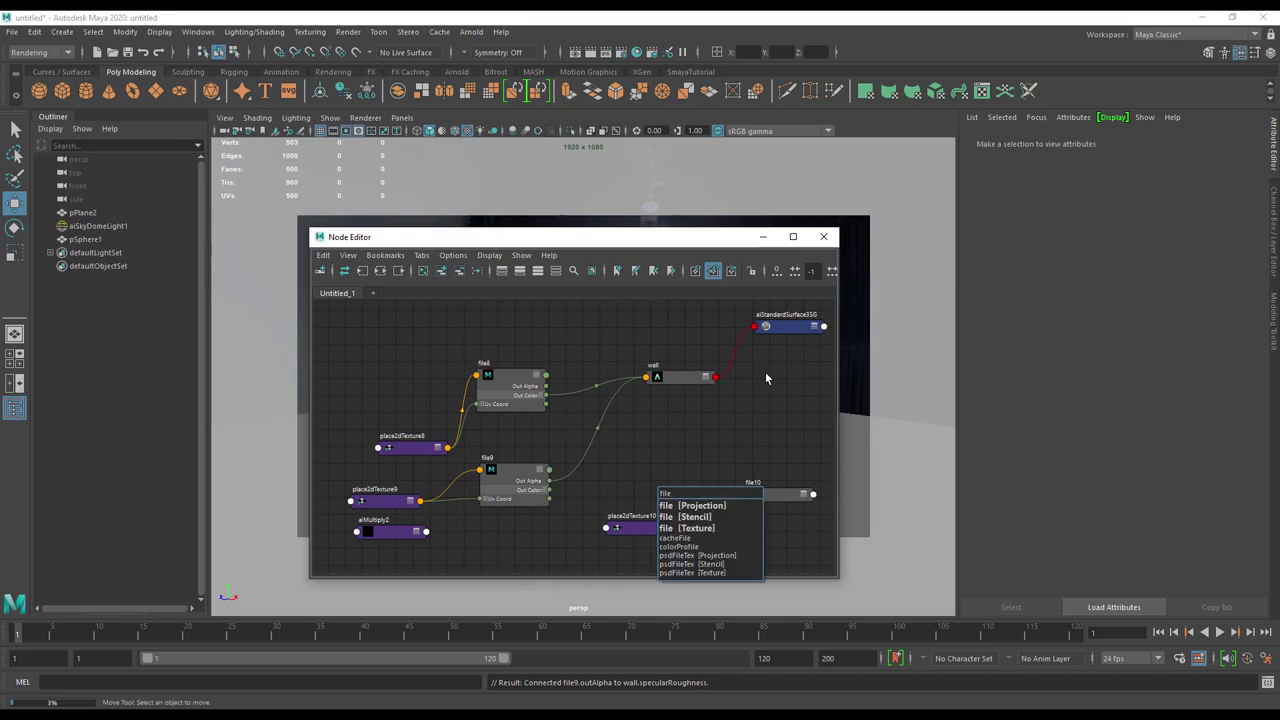
{"action": "left_click", "coordinate": [690, 527]}
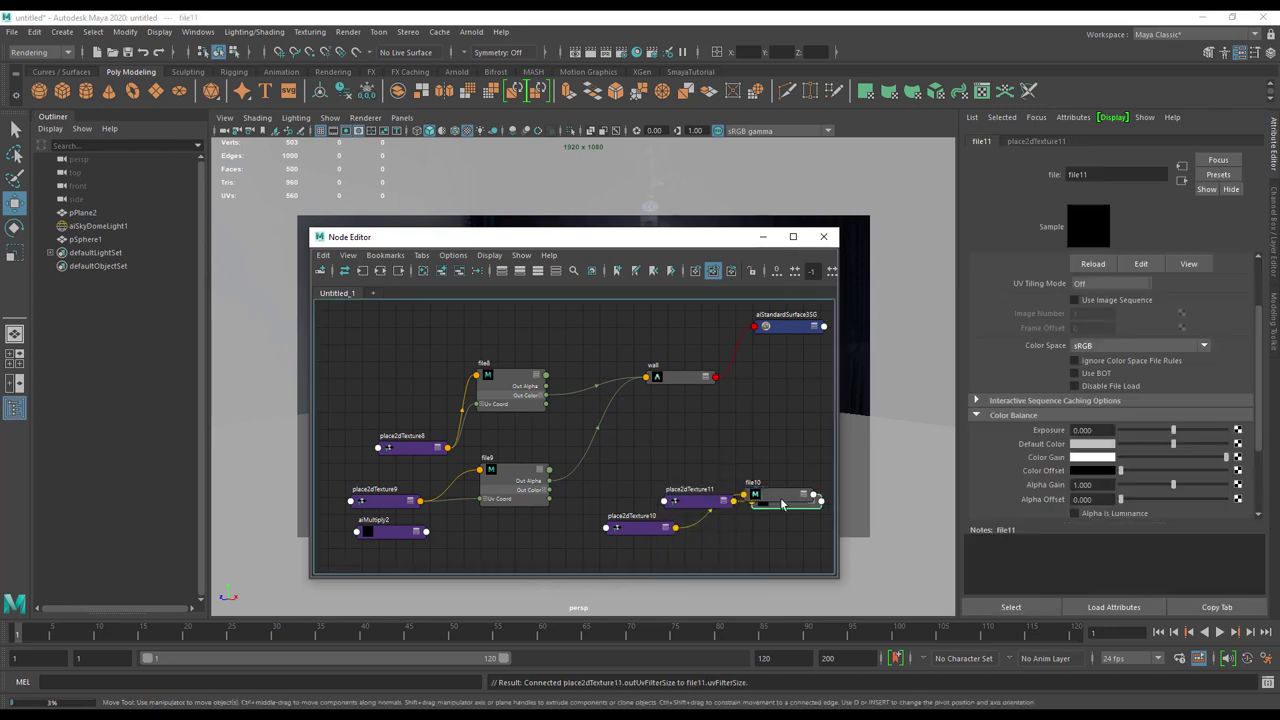
{"action": "left_click_drag", "start_coordinate": [708, 503], "coordinate": [676, 430]}
{"action": "left_click_drag", "start_coordinate": [790, 498], "coordinate": [772, 399]}
{"action": "left_click_drag", "start_coordinate": [772, 443], "coordinate": [775, 493]}
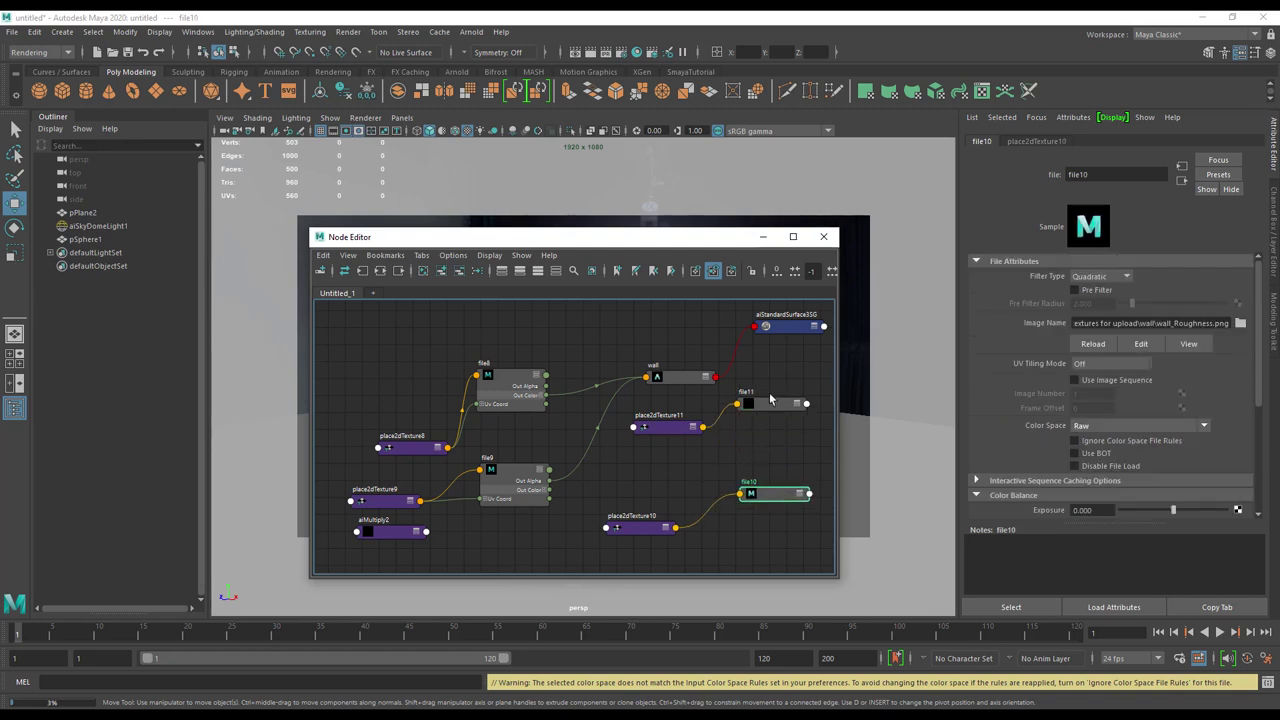
{"action": "left_click_drag", "start_coordinate": [668, 438], "coordinate": [635, 485]}
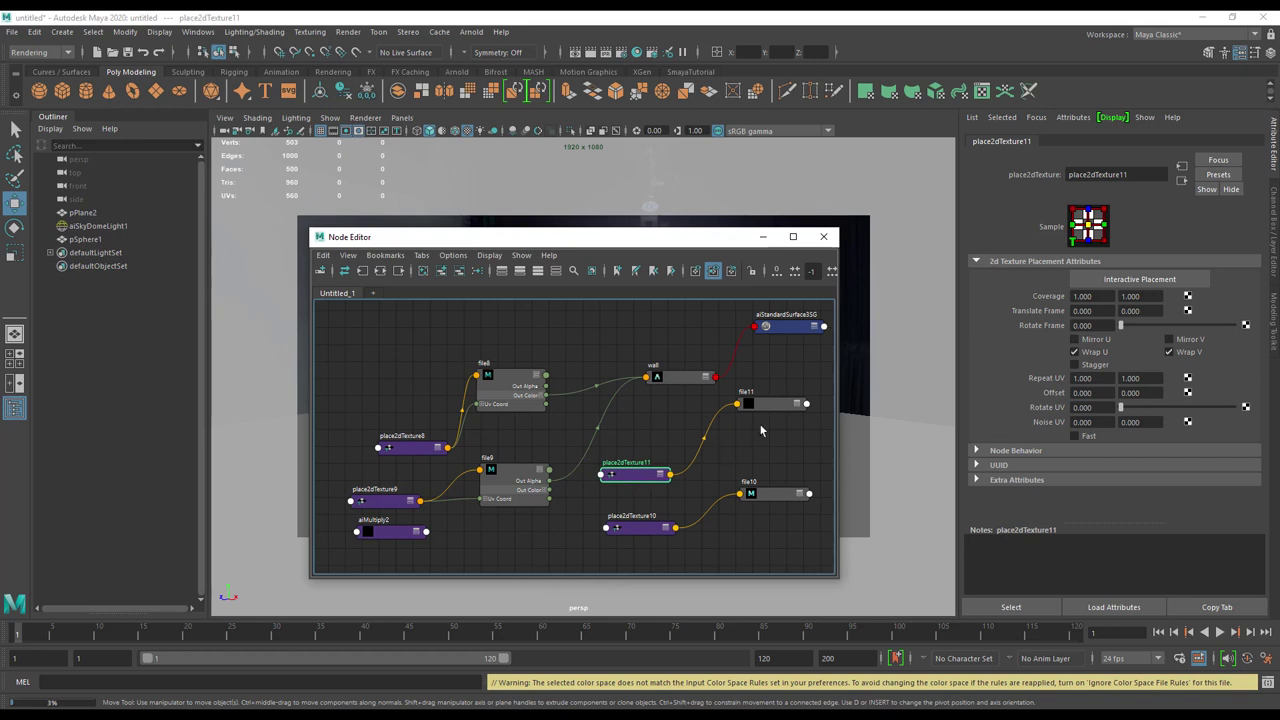
Step: Delete file9's alpha connection to the wall material and regroup the texture nodes
{"action": "left_click", "coordinate": [515, 475]}
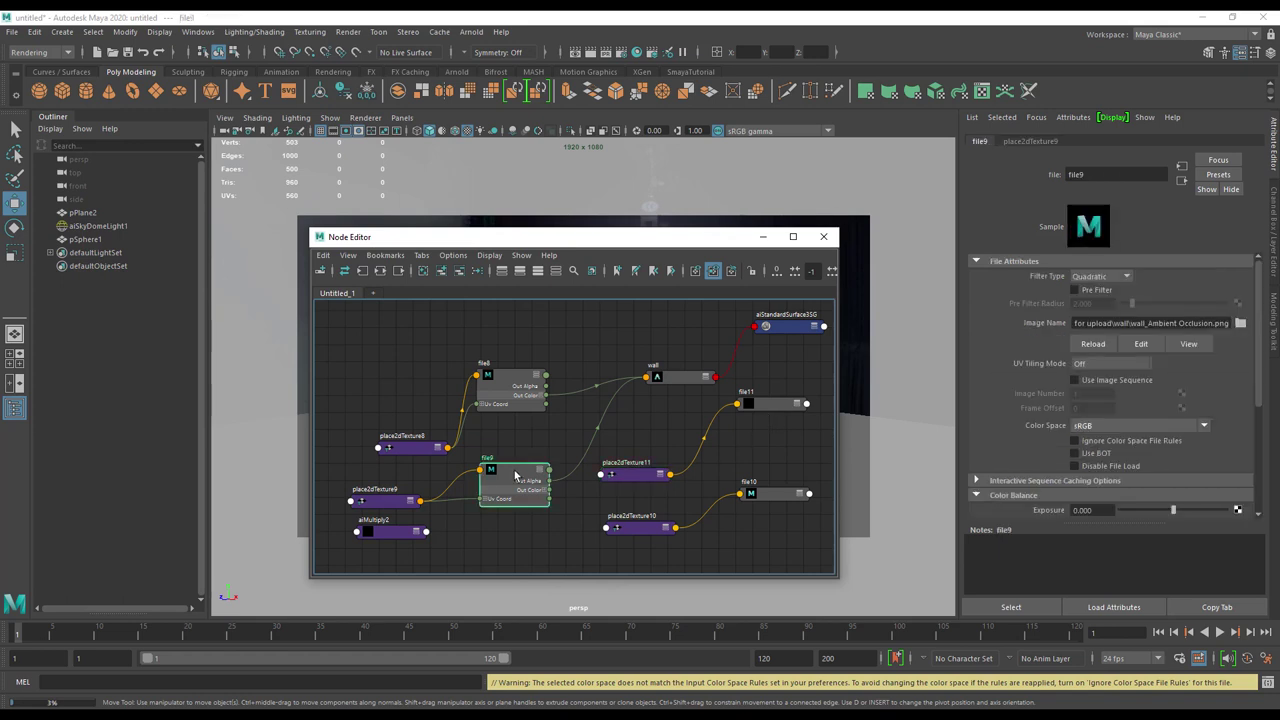
{"action": "left_click", "coordinate": [607, 407]}
{"action": "key", "text": "Delete"}
{"action": "left_click_drag", "start_coordinate": [526, 472], "coordinate": [469, 487]}
{"action": "left_click_drag", "start_coordinate": [632, 475], "coordinate": [561, 513]}
{"action": "left_click_drag", "start_coordinate": [790, 410], "coordinate": [595, 444]}
Step: Set file11's colour space to Raw and reposition place2dTexture11
{"action": "left_click", "coordinate": [637, 445]}
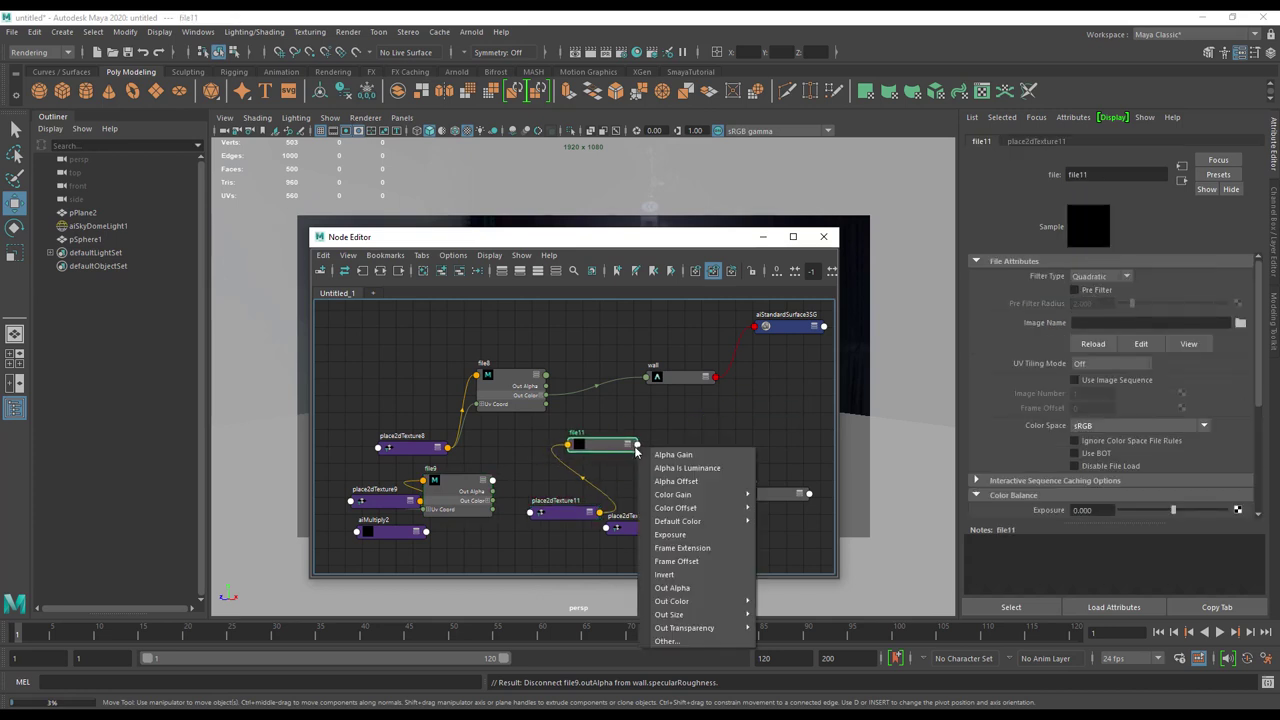
{"action": "left_click", "coordinate": [1110, 426]}
{"action": "left_click", "coordinate": [1110, 450]}
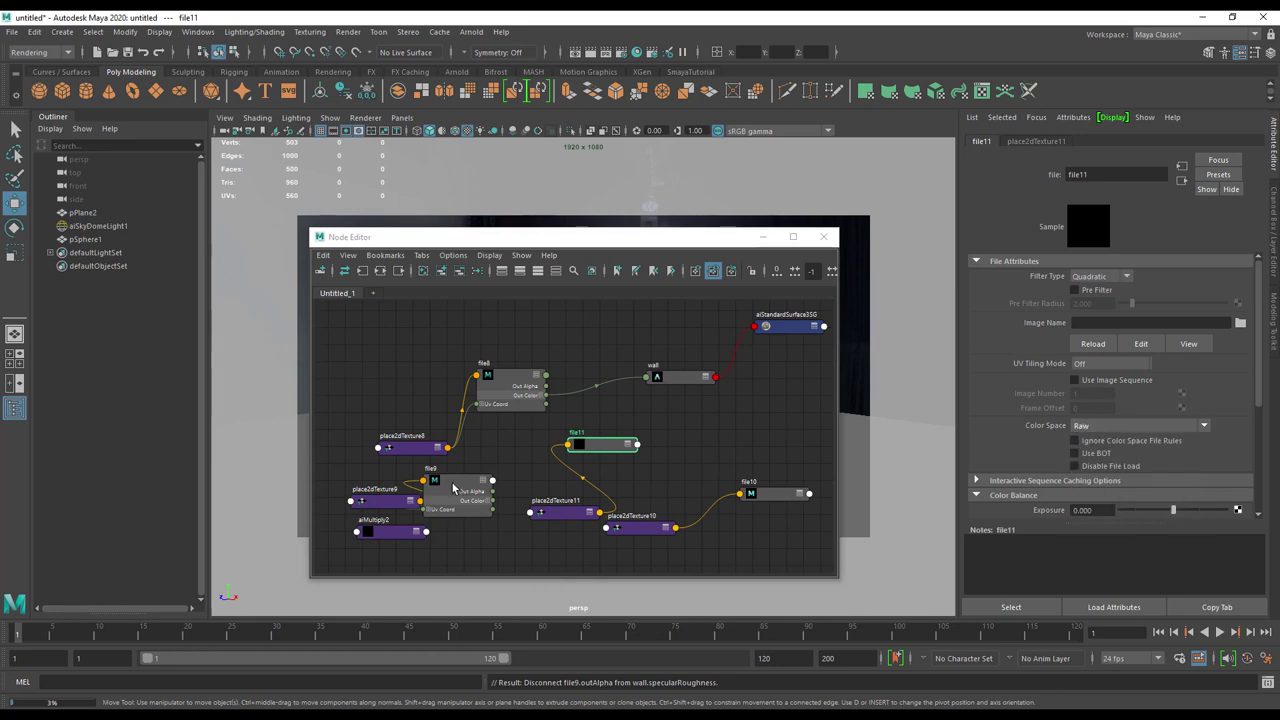
{"action": "scroll", "coordinate": [1133, 455], "scroll_direction": "down", "scroll_amount": 2}
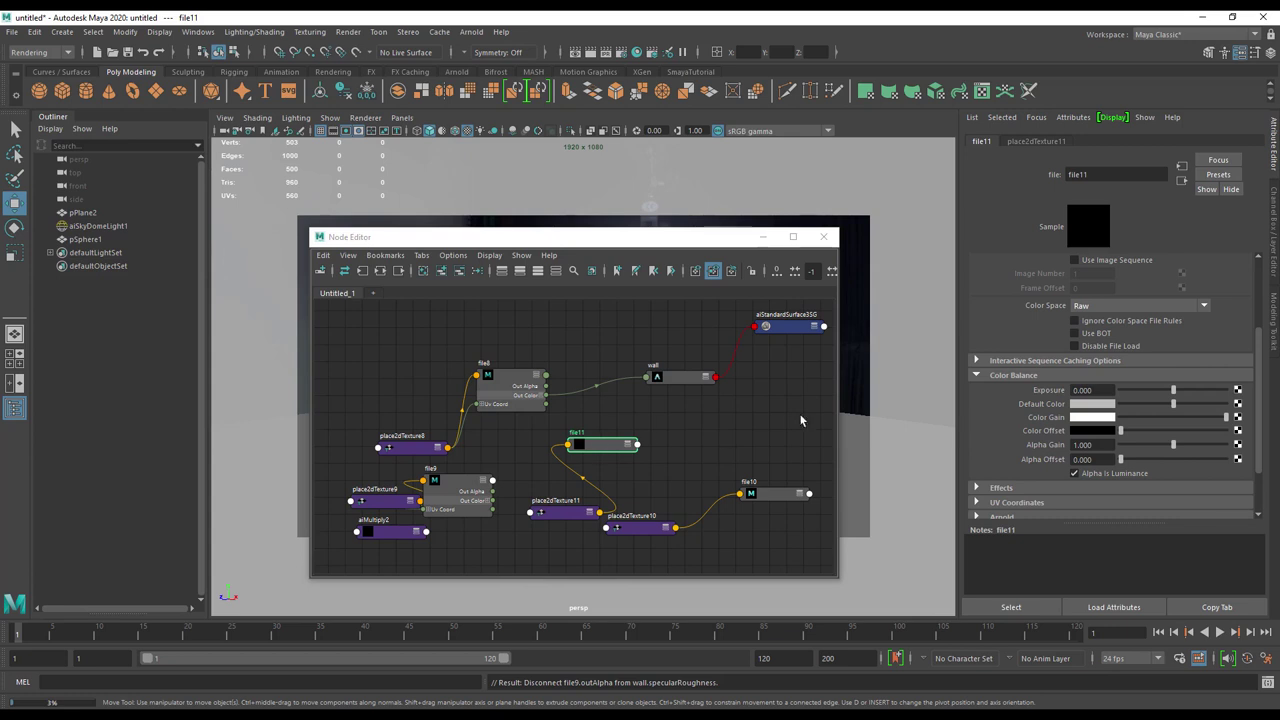
{"action": "left_click", "coordinate": [630, 440]}
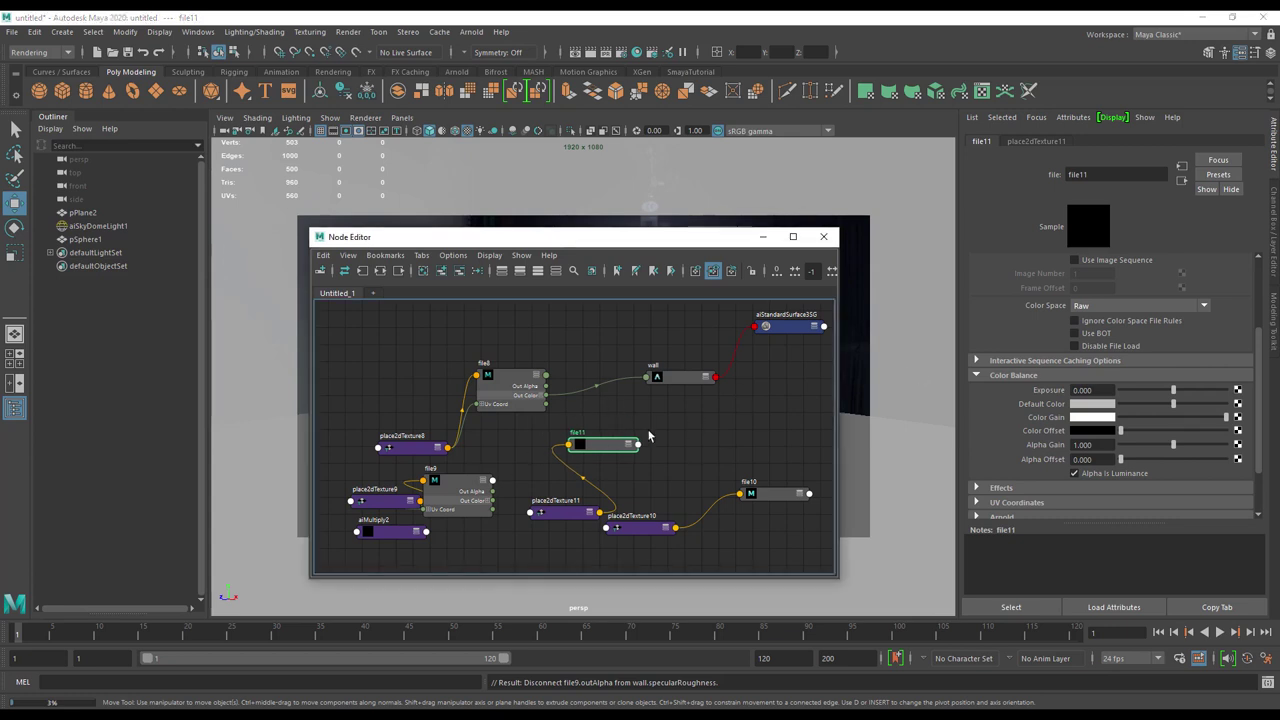
{"action": "scroll", "coordinate": [1130, 356], "scroll_direction": "up", "scroll_amount": 2}
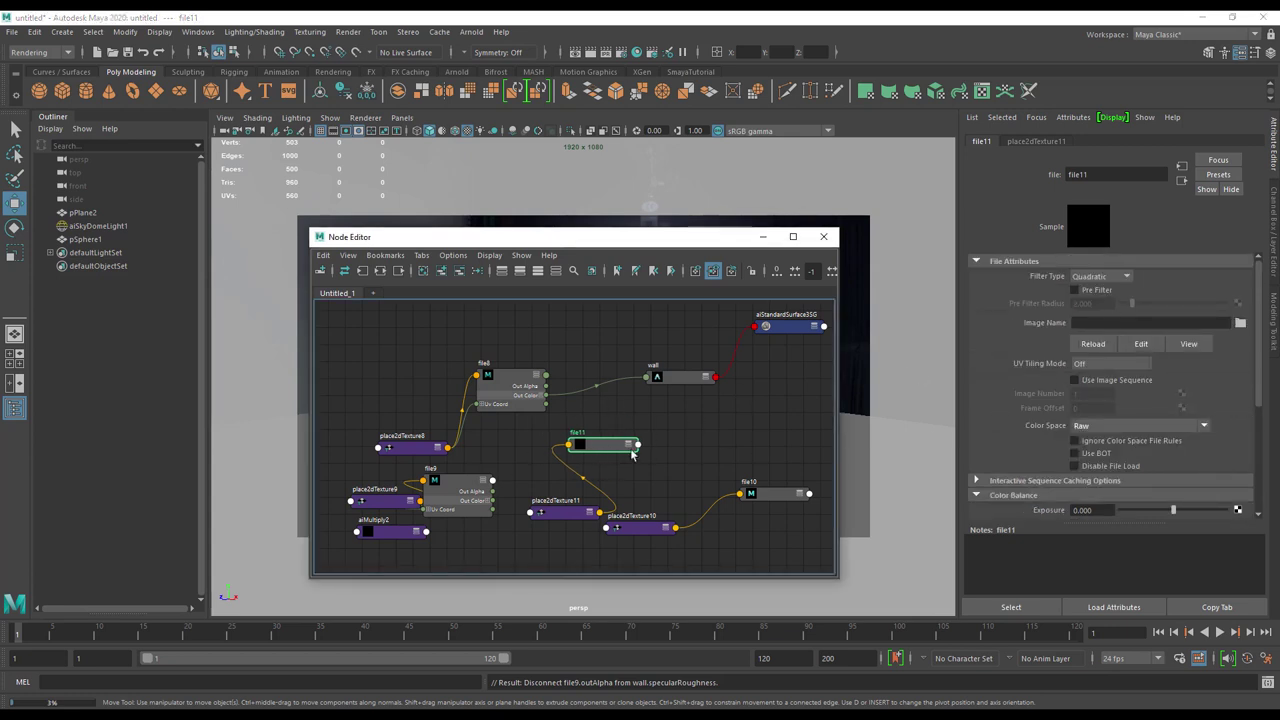
{"action": "left_click_drag", "start_coordinate": [561, 523], "coordinate": [549, 510]}
Step: Connect file10's output into the wall shader's specularRoughness input
{"action": "left_click", "coordinate": [770, 494]}
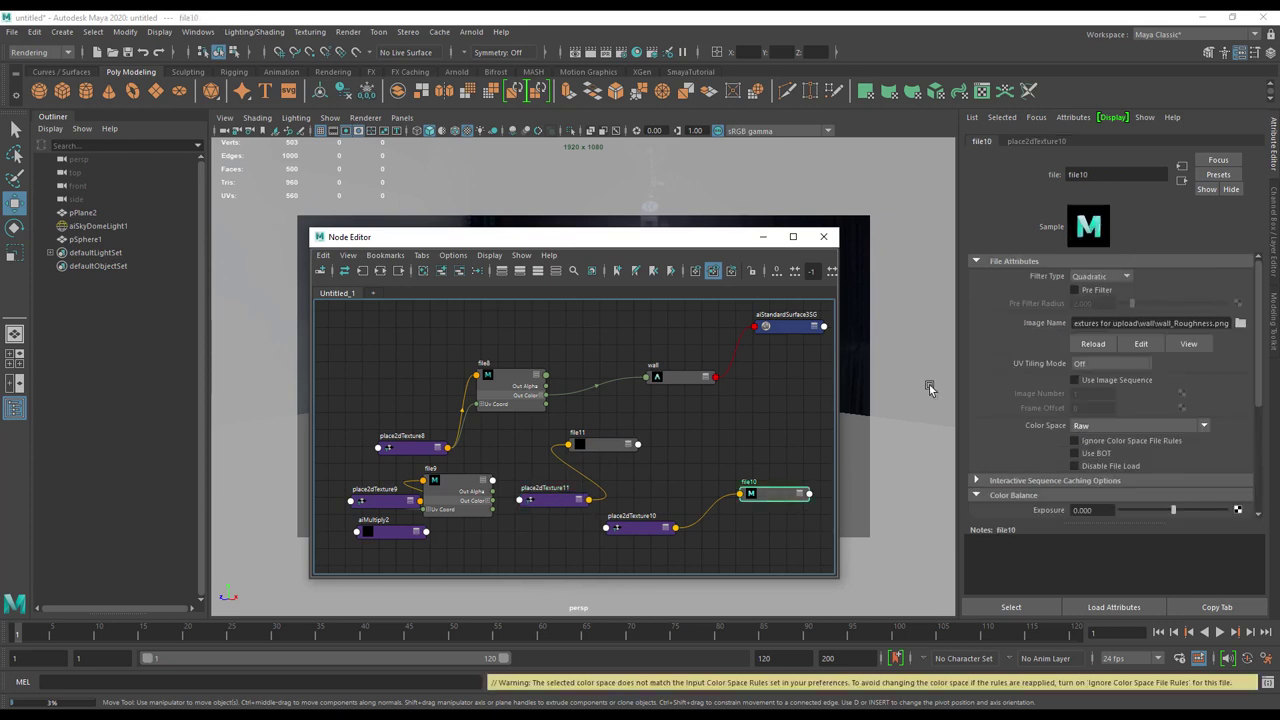
{"action": "scroll", "coordinate": [1100, 450], "scroll_direction": "down", "scroll_amount": 3}
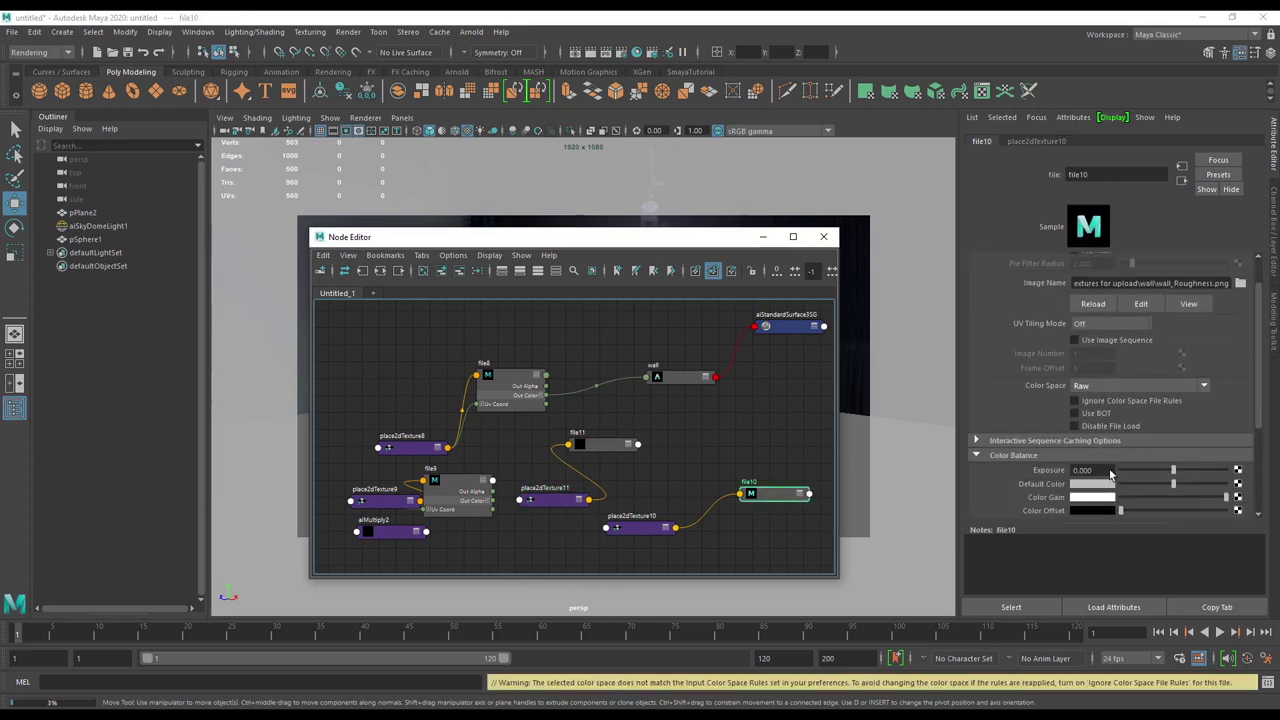
{"action": "left_click_drag", "start_coordinate": [770, 497], "coordinate": [696, 456]}
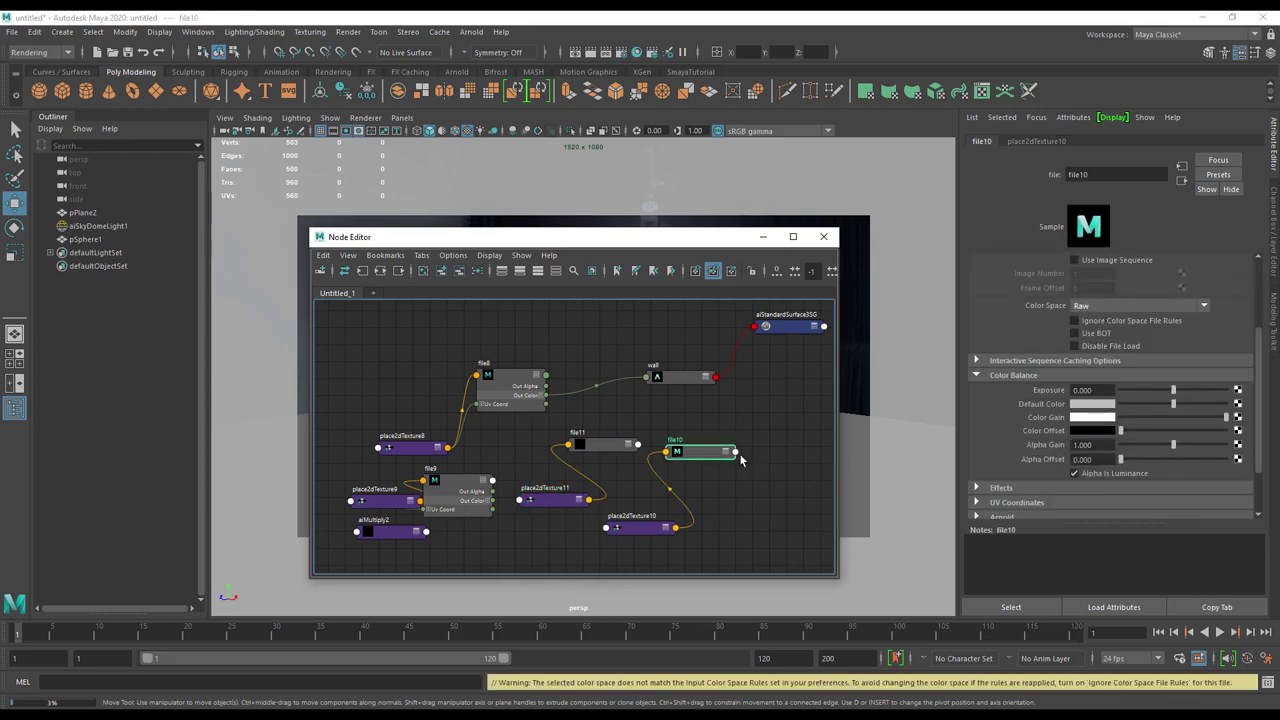
{"action": "left_click", "coordinate": [737, 452]}
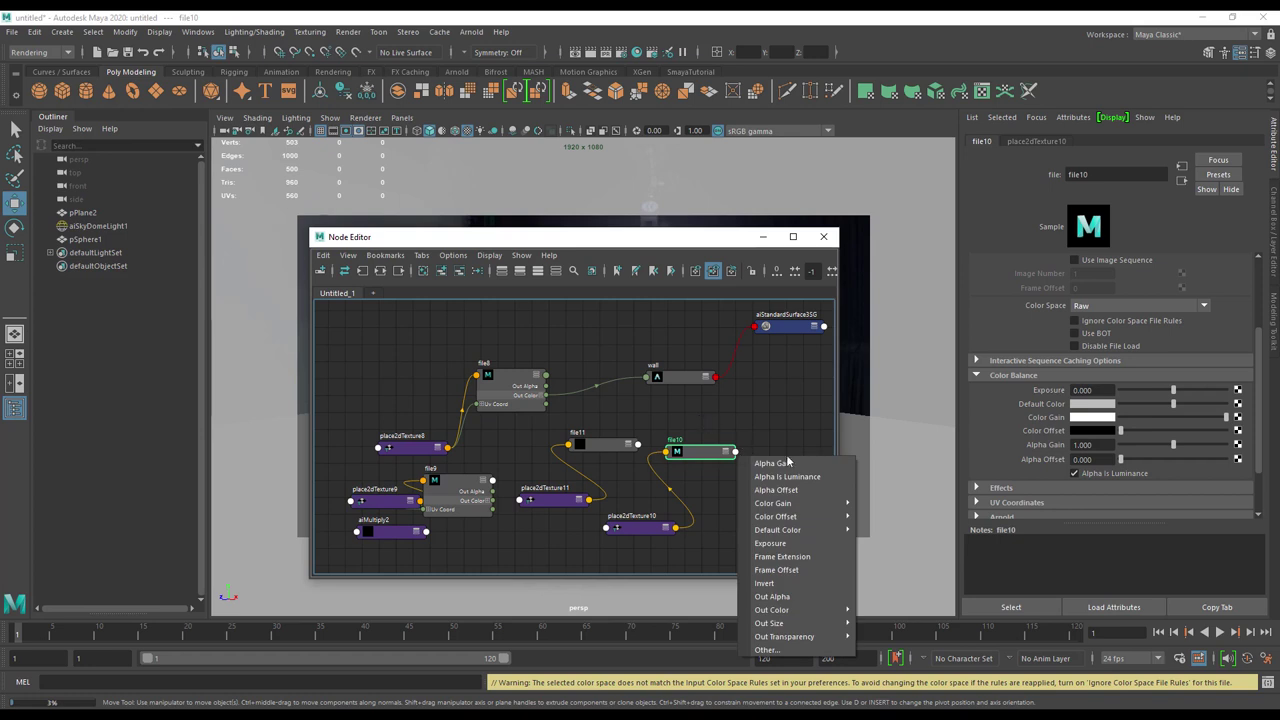
{"action": "left_click", "coordinate": [806, 589]}
{"action": "left_click", "coordinate": [648, 378]}
{"action": "left_click", "coordinate": [690, 384]}
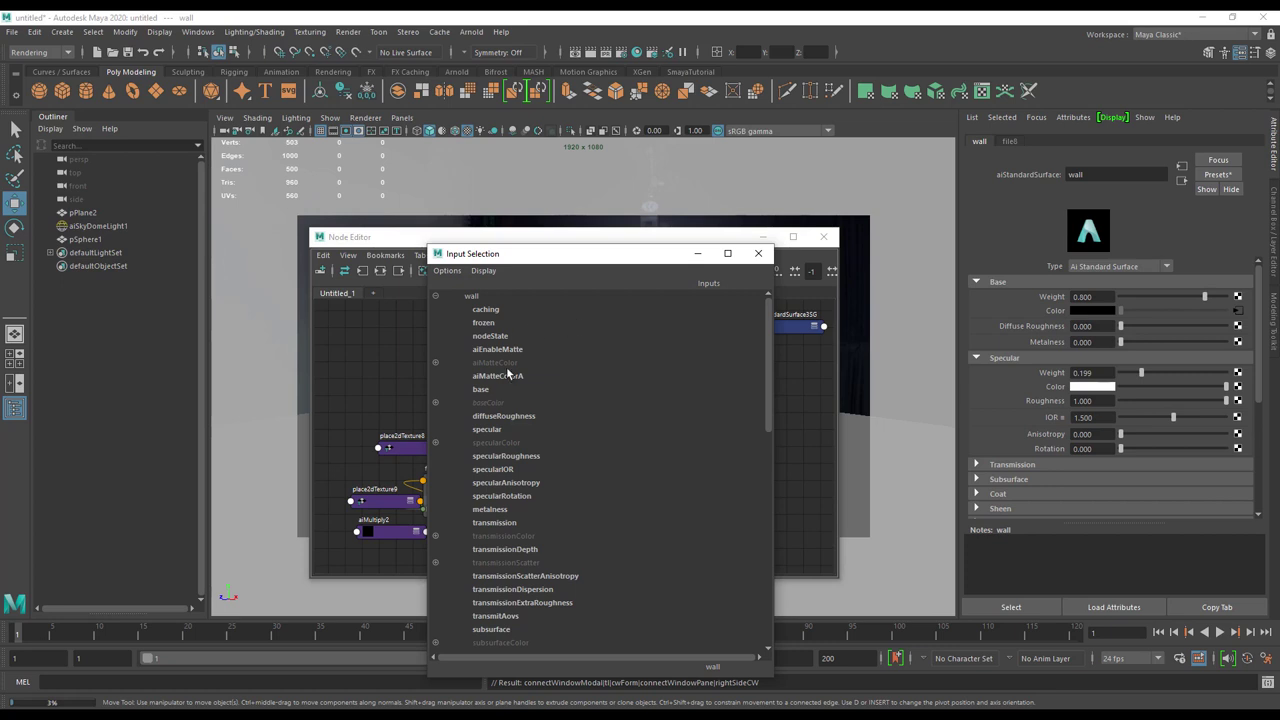
{"action": "left_click", "coordinate": [507, 457]}
Step: Move file11 away from file10 and browse for file11's image
{"action": "left_click_drag", "start_coordinate": [700, 458], "coordinate": [604, 447]}
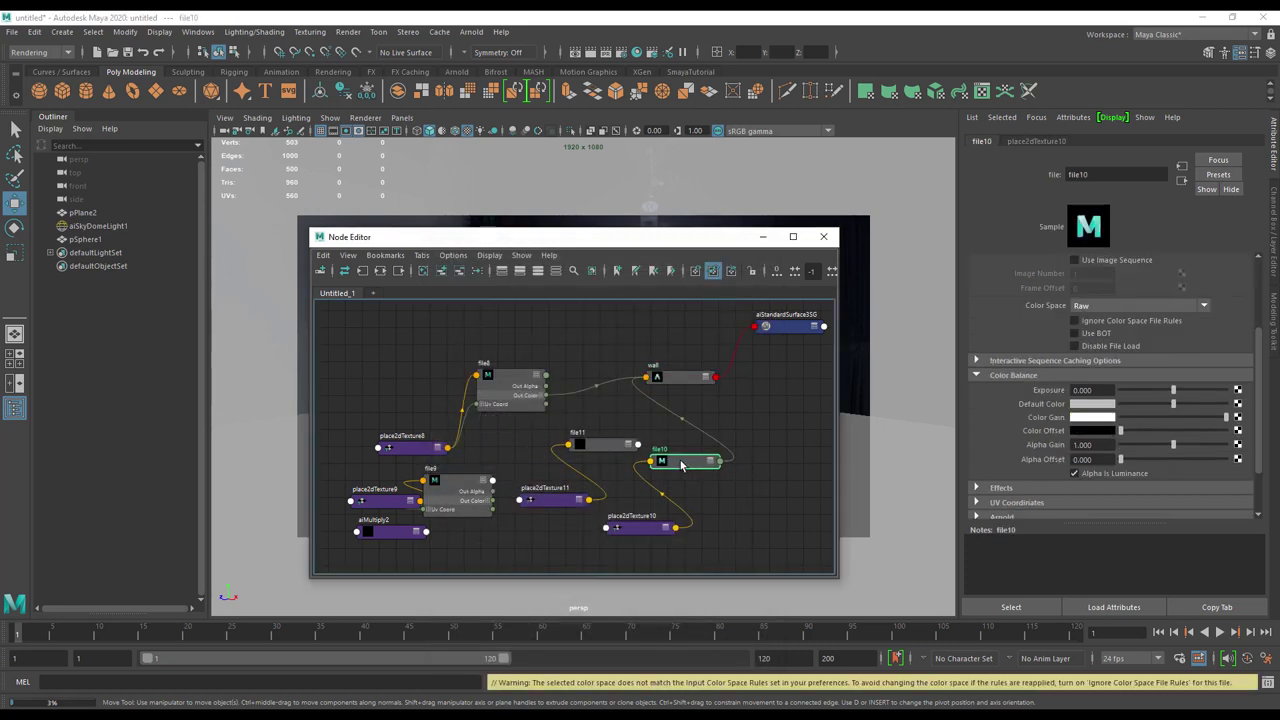
{"action": "scroll", "coordinate": [1190, 353], "scroll_direction": "up", "scroll_amount": 2}
{"action": "left_click", "coordinate": [1240, 287]}
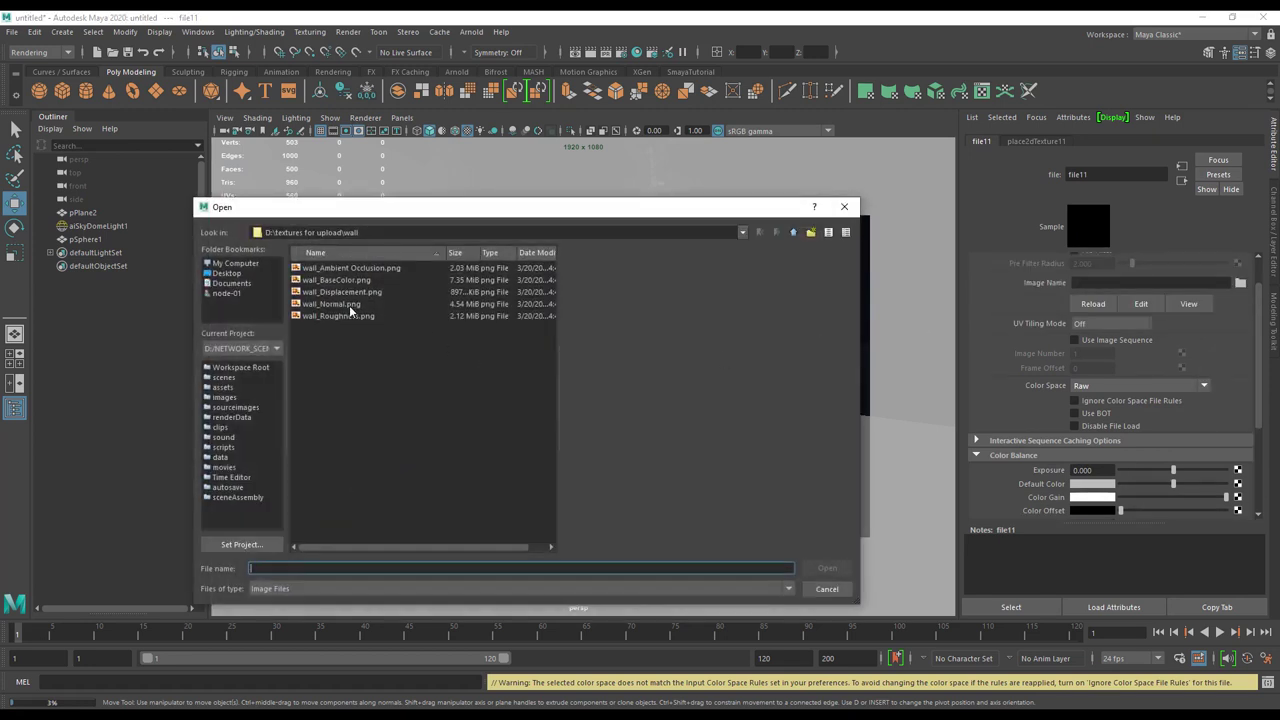
Step: Load wall_Normal.png into file11 and set its colour space to Raw
{"action": "double_click", "coordinate": [349, 306]}
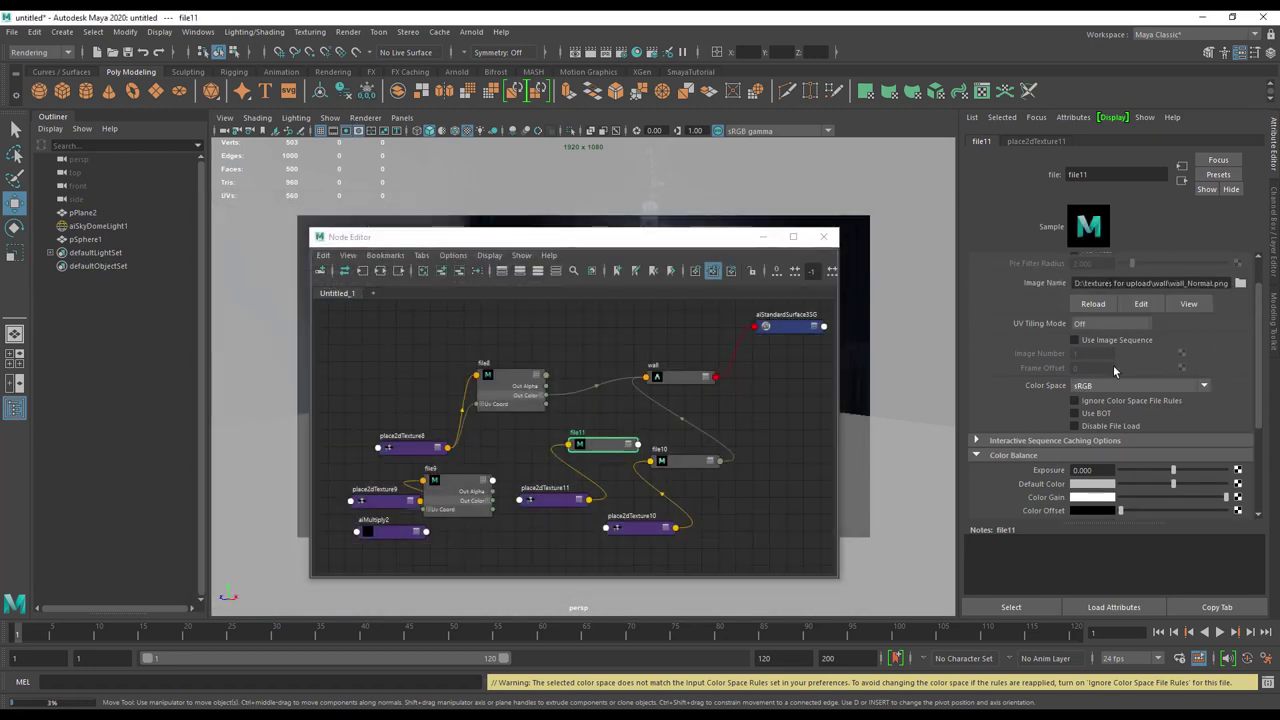
{"action": "left_click", "coordinate": [1110, 386]}
{"action": "left_click", "coordinate": [1095, 400]}
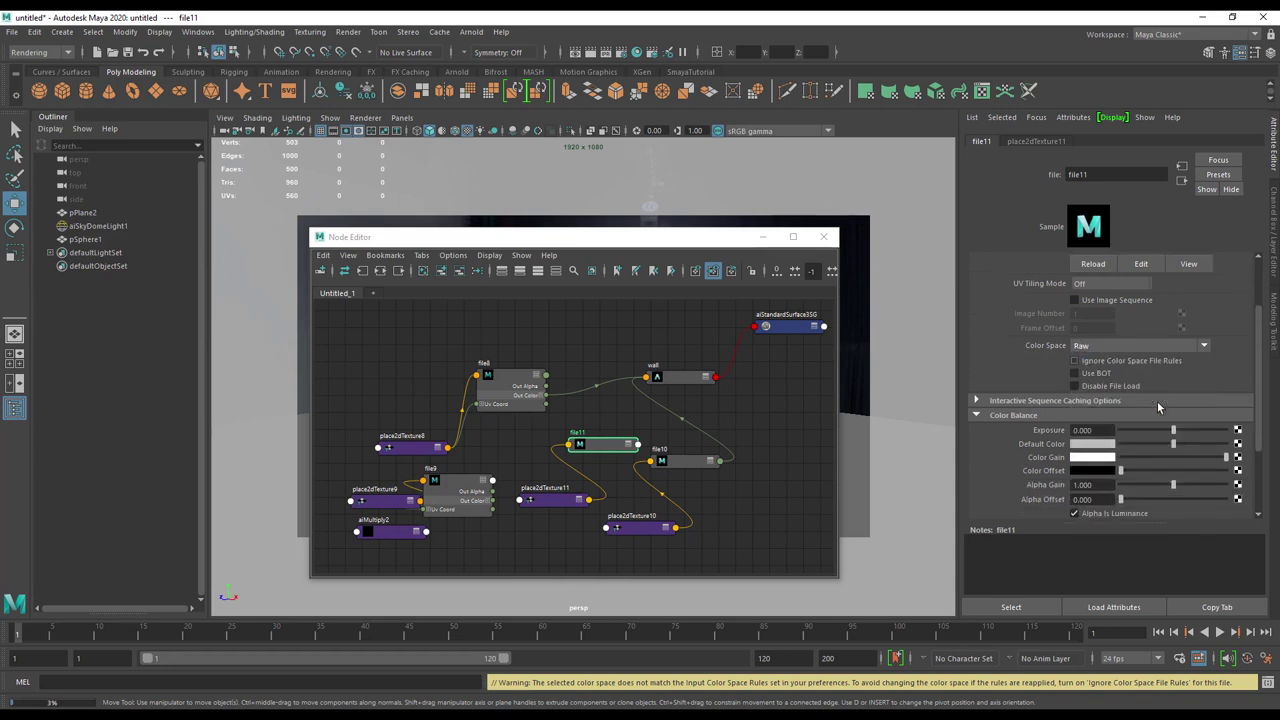
{"action": "scroll", "coordinate": [1161, 397], "scroll_direction": "up", "scroll_amount": 1}
Step: Spread file10, file11 and their place2dTexture nodes apart, leaving file11 unconnected
{"action": "left_click_drag", "start_coordinate": [686, 461], "coordinate": [760, 492]}
{"action": "left_click_drag", "start_coordinate": [640, 527], "coordinate": [718, 545]}
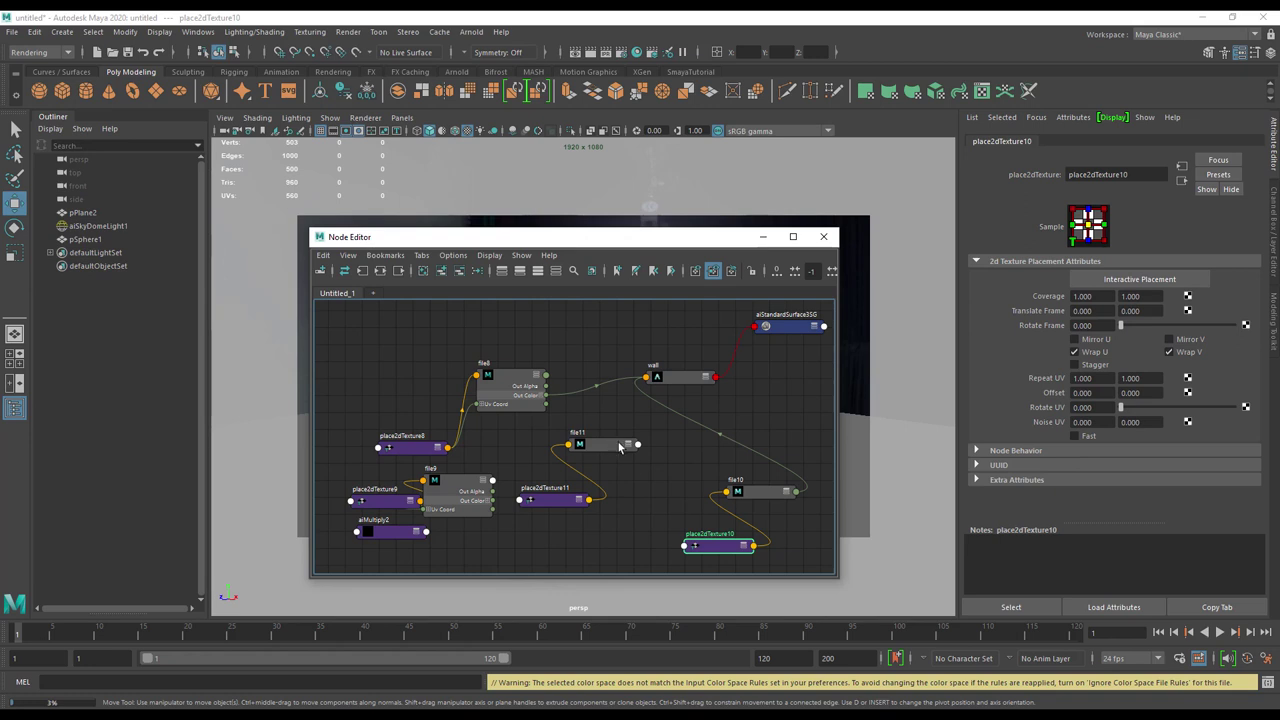
{"action": "left_click", "coordinate": [625, 440]}
{"action": "left_click_drag", "start_coordinate": [625, 440], "coordinate": [628, 434]}
{"action": "mouse_move", "coordinate": [560, 499]}
{"action": "left_mouse_down"}
{"action": "mouse_move", "coordinate": [534, 521]}
{"action": "mouse_move", "coordinate": [564, 523]}
{"action": "left_mouse_up"}
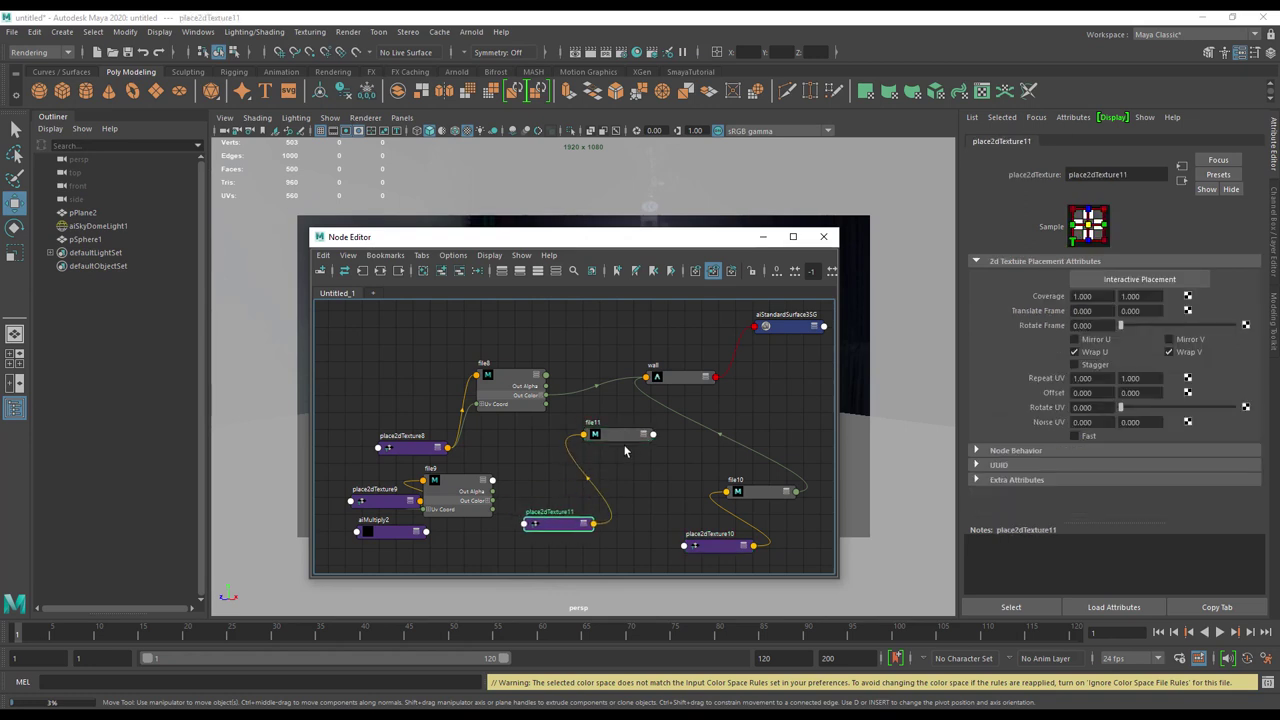
{"action": "left_click", "coordinate": [608, 435]}
{"action": "left_click", "coordinate": [641, 437]}
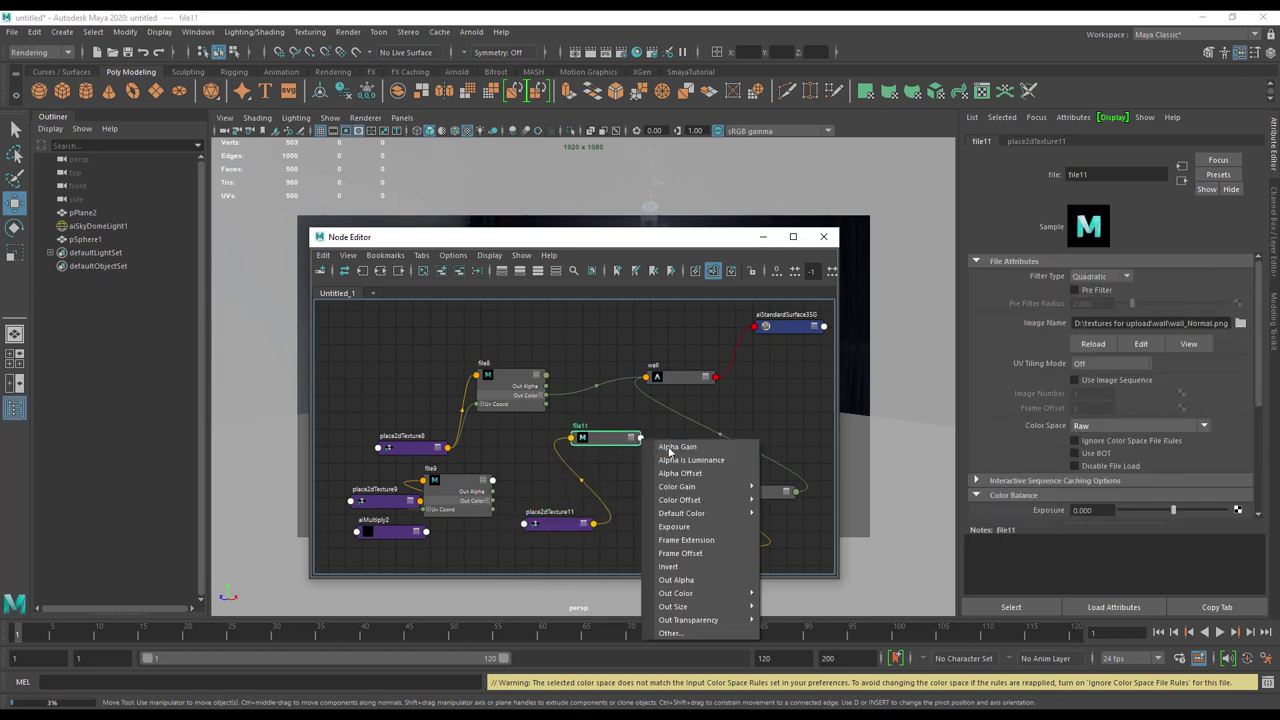
{"action": "left_click", "coordinate": [688, 580]}
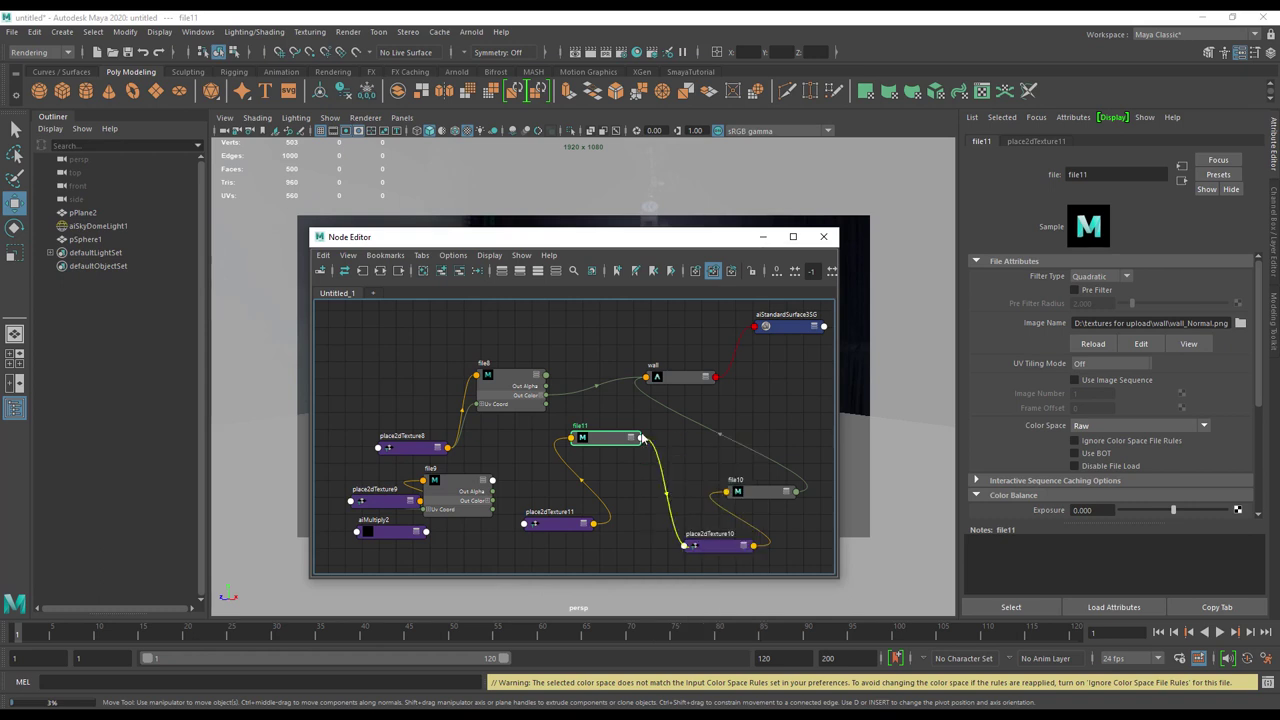
{"action": "left_click", "coordinate": [640, 377]}
Step: Create a bump2d node (bump2d3) and place it near file11
{"action": "left_click_drag", "start_coordinate": [627, 487], "coordinate": [740, 498]}
{"action": "type", "text": "bump"}
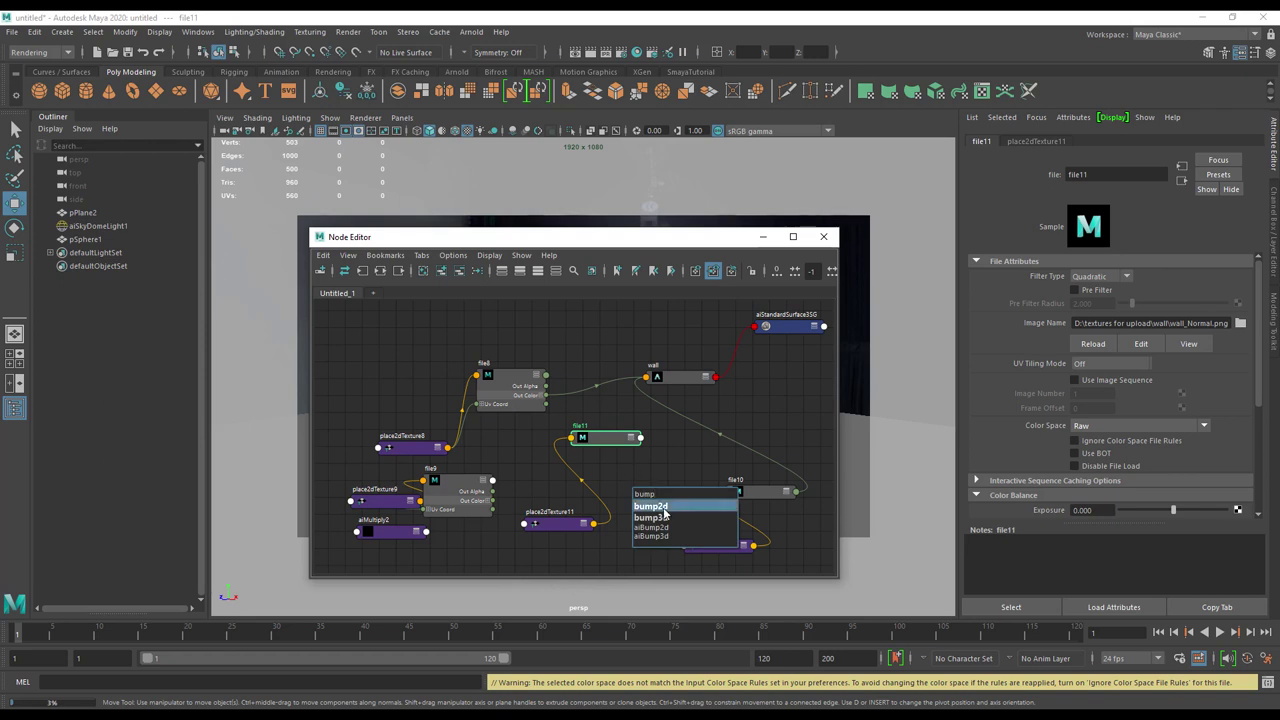
{"action": "left_click", "coordinate": [663, 506]}
{"action": "left_click_drag", "start_coordinate": [677, 490], "coordinate": [606, 445]}
Step: Connect file11's Out Alpha to bump2d3's Bump Value
{"action": "left_click", "coordinate": [604, 440]}
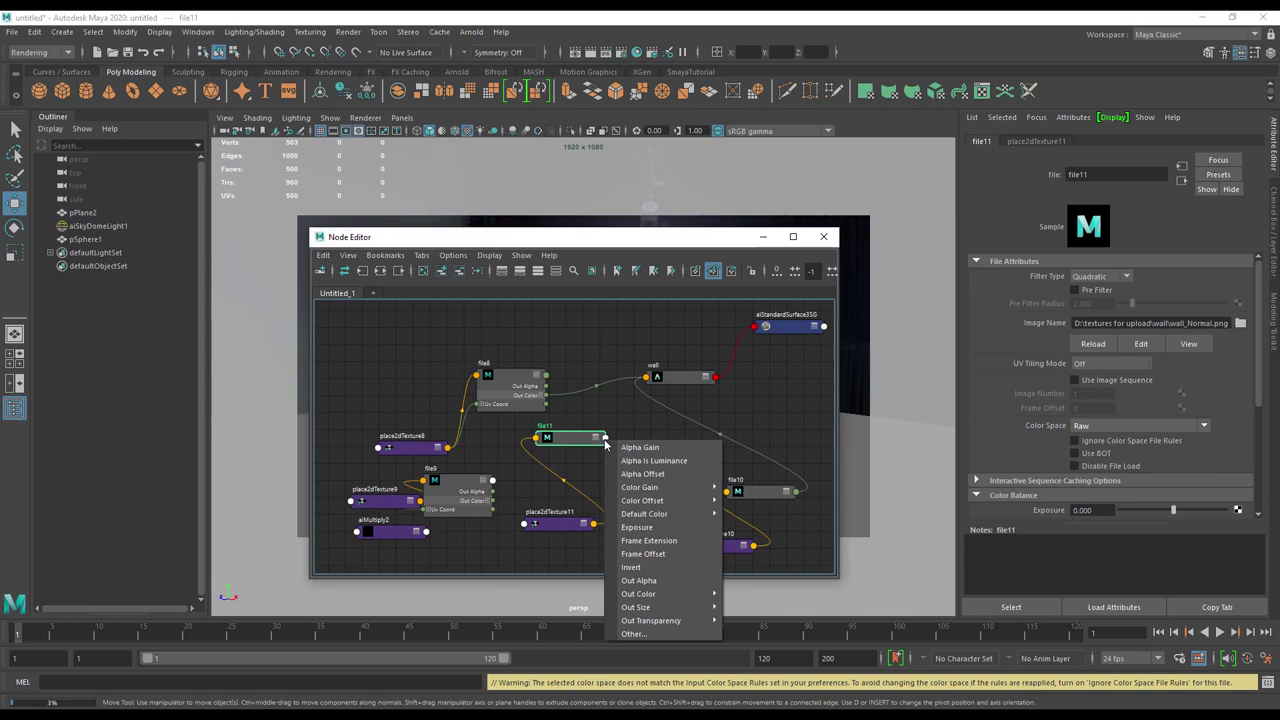
{"action": "left_click", "coordinate": [640, 580]}
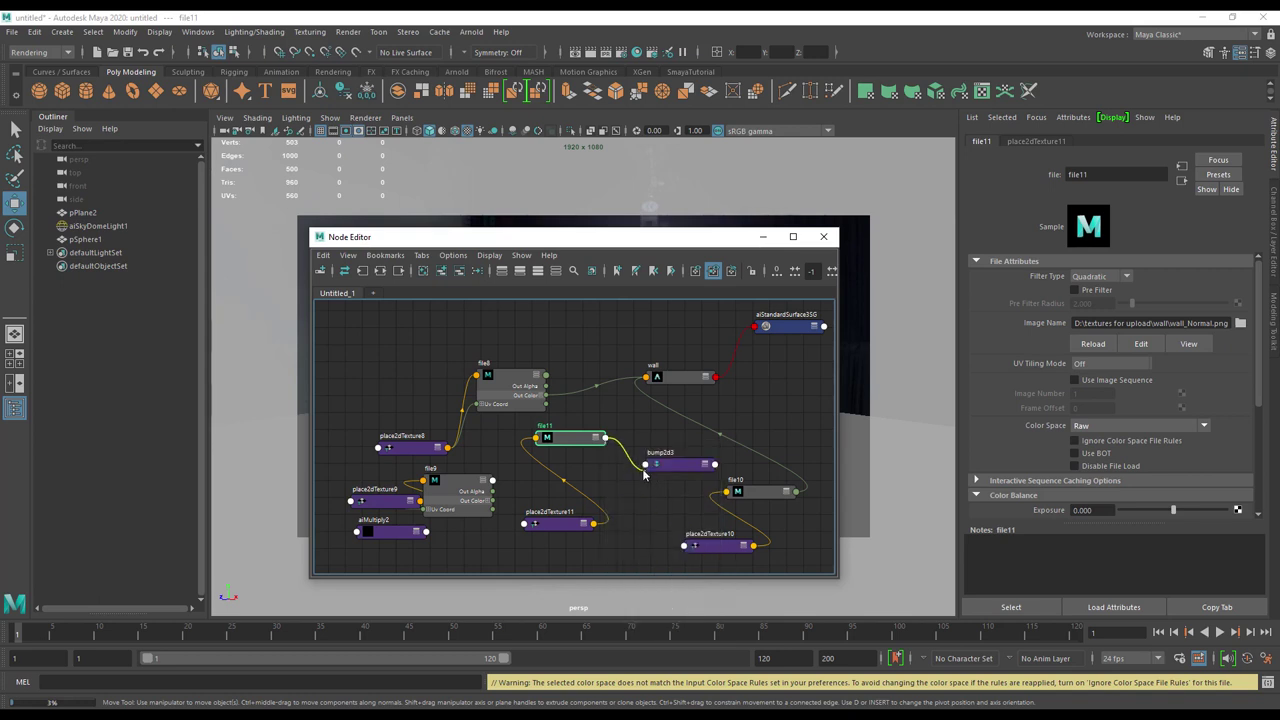
{"action": "left_click", "coordinate": [646, 464]}
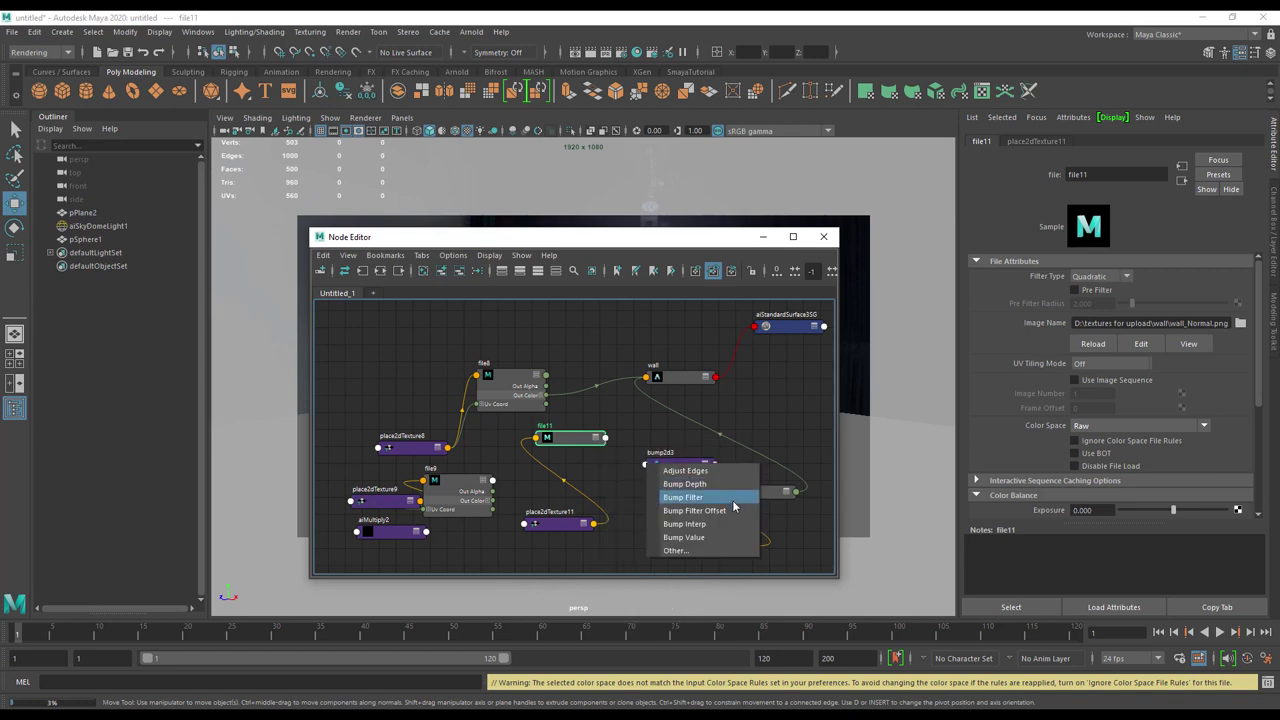
{"action": "left_click", "coordinate": [735, 537]}
{"action": "left_click_drag", "start_coordinate": [680, 465], "coordinate": [660, 459]}
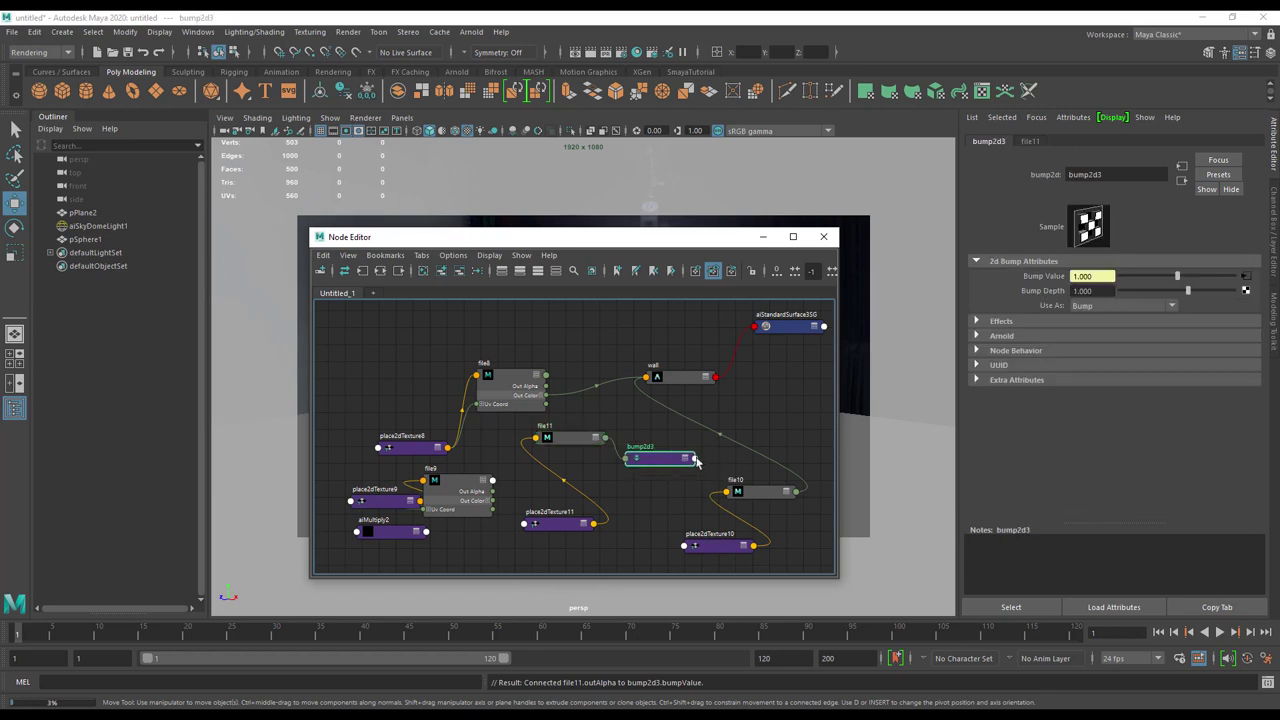
Step: Try linking bump2d3's Out Normal to the wall shader, cancel it, and reposition the wall node
{"action": "left_click", "coordinate": [694, 458]}
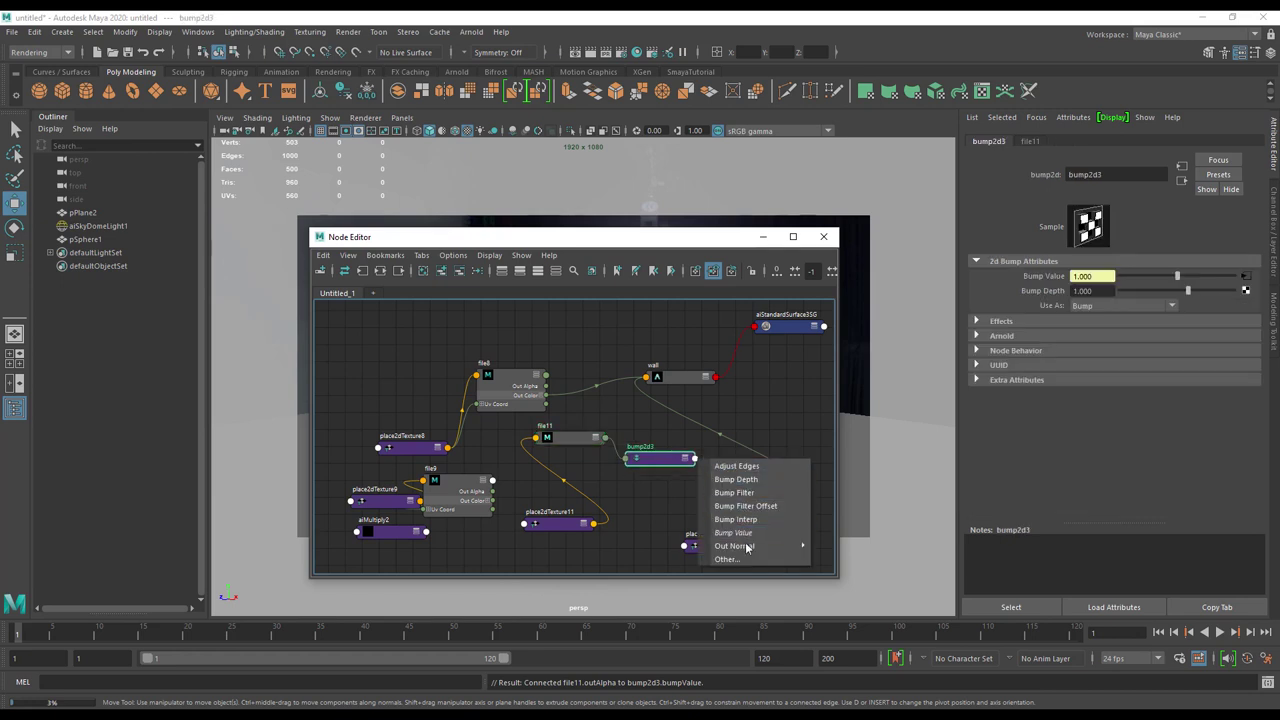
{"action": "mouse_move", "coordinate": [747, 550]}
{"action": "left_click", "coordinate": [847, 546]}
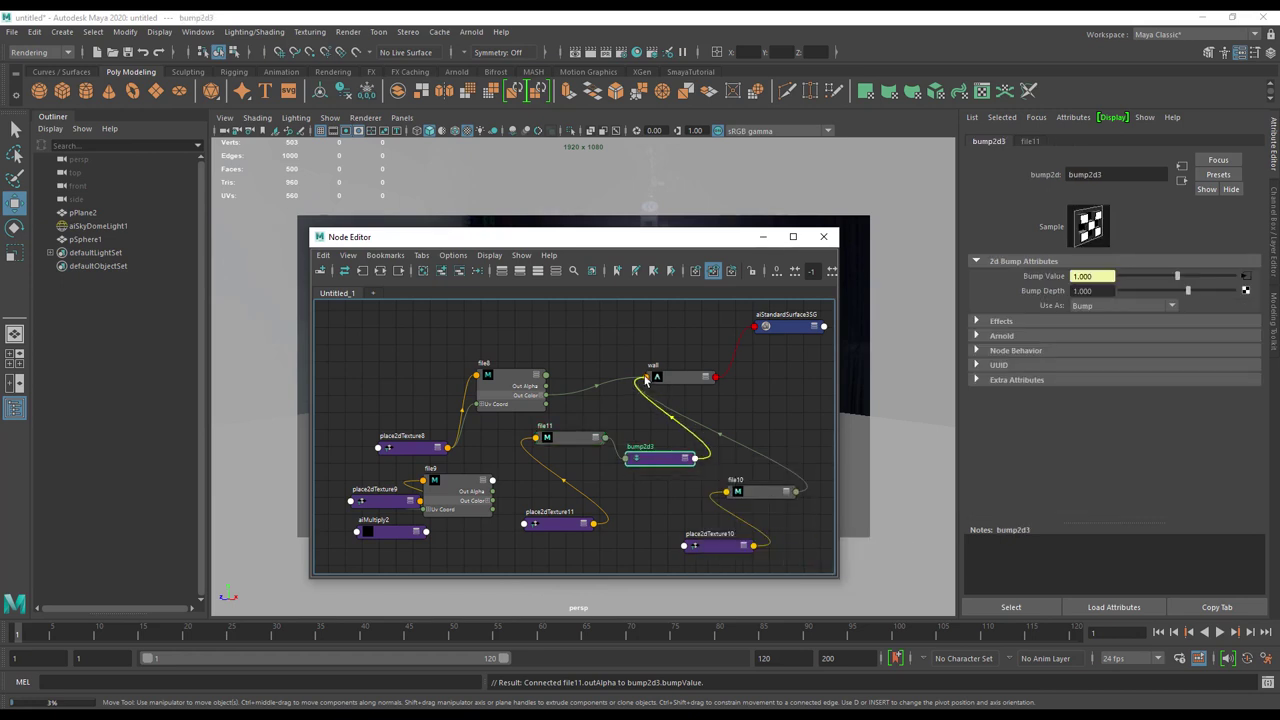
{"action": "left_click", "coordinate": [688, 390]}
{"action": "scroll", "coordinate": [653, 556], "scroll_direction": "down", "scroll_amount": 5}
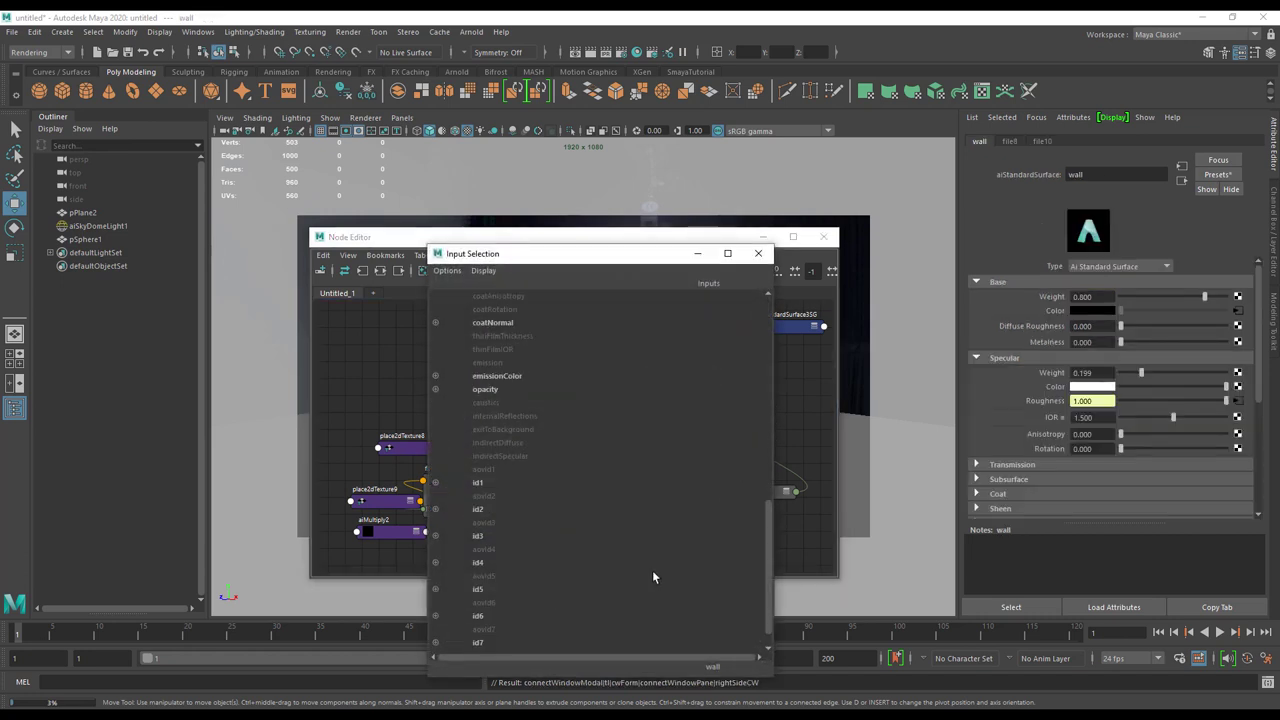
{"action": "left_click", "coordinate": [758, 253]}
{"action": "left_click_drag", "start_coordinate": [686, 381], "coordinate": [766, 368]}
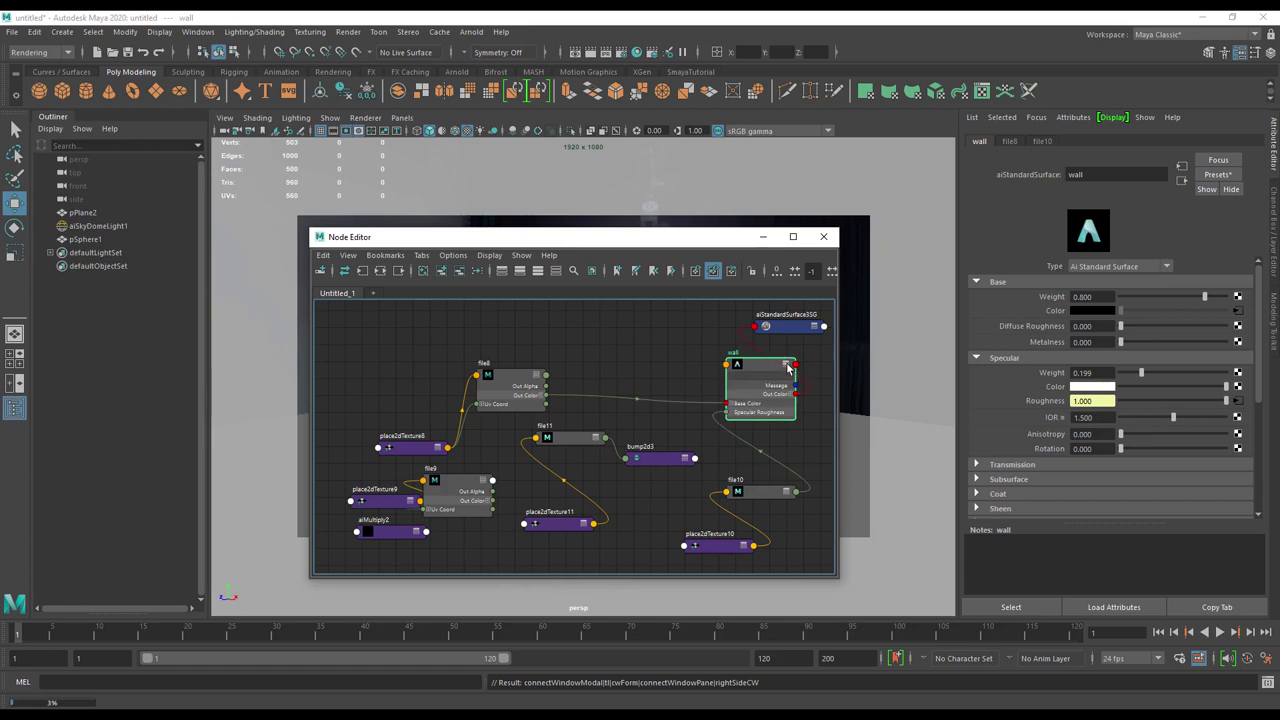
Step: Expand the wall node and connect bump2d3's Out Normal to its Normal Camera input
{"action": "left_click", "coordinate": [787, 365]}
{"action": "left_click_drag", "start_coordinate": [767, 357], "coordinate": [718, 297]}
{"action": "left_click_drag", "start_coordinate": [650, 458], "coordinate": [658, 483]}
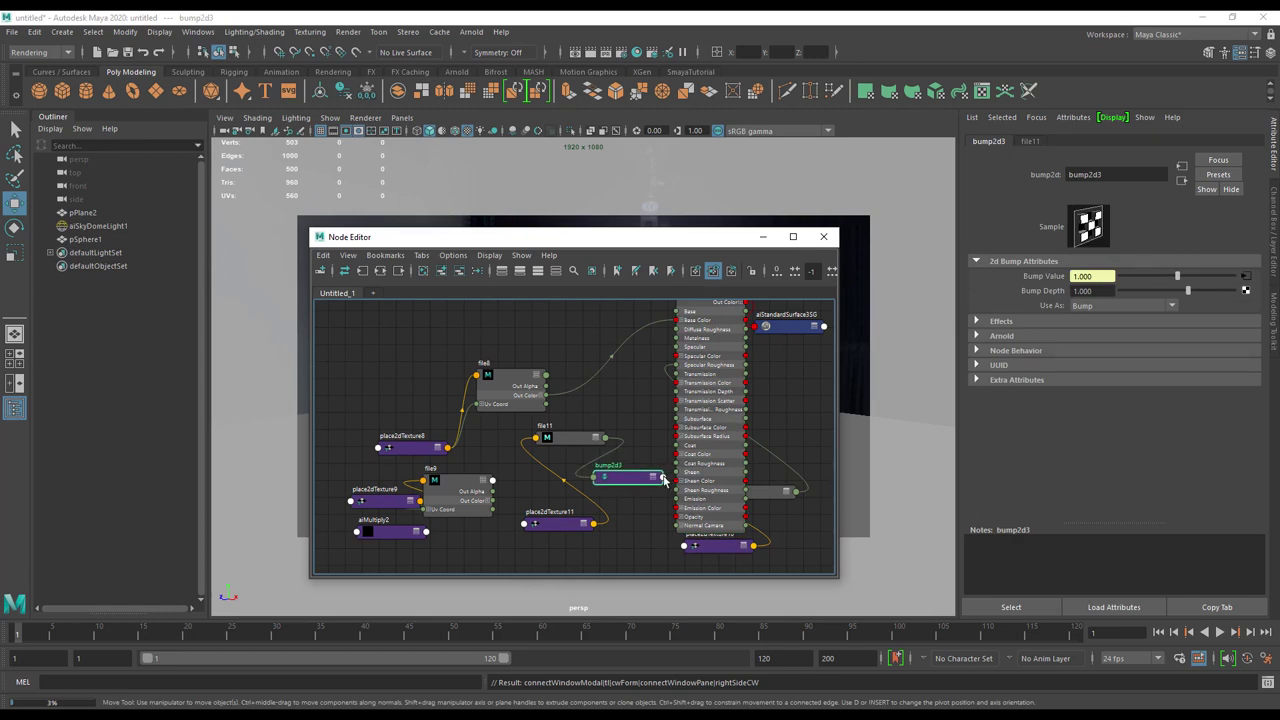
{"action": "left_click", "coordinate": [662, 479]}
{"action": "mouse_move", "coordinate": [770, 565]}
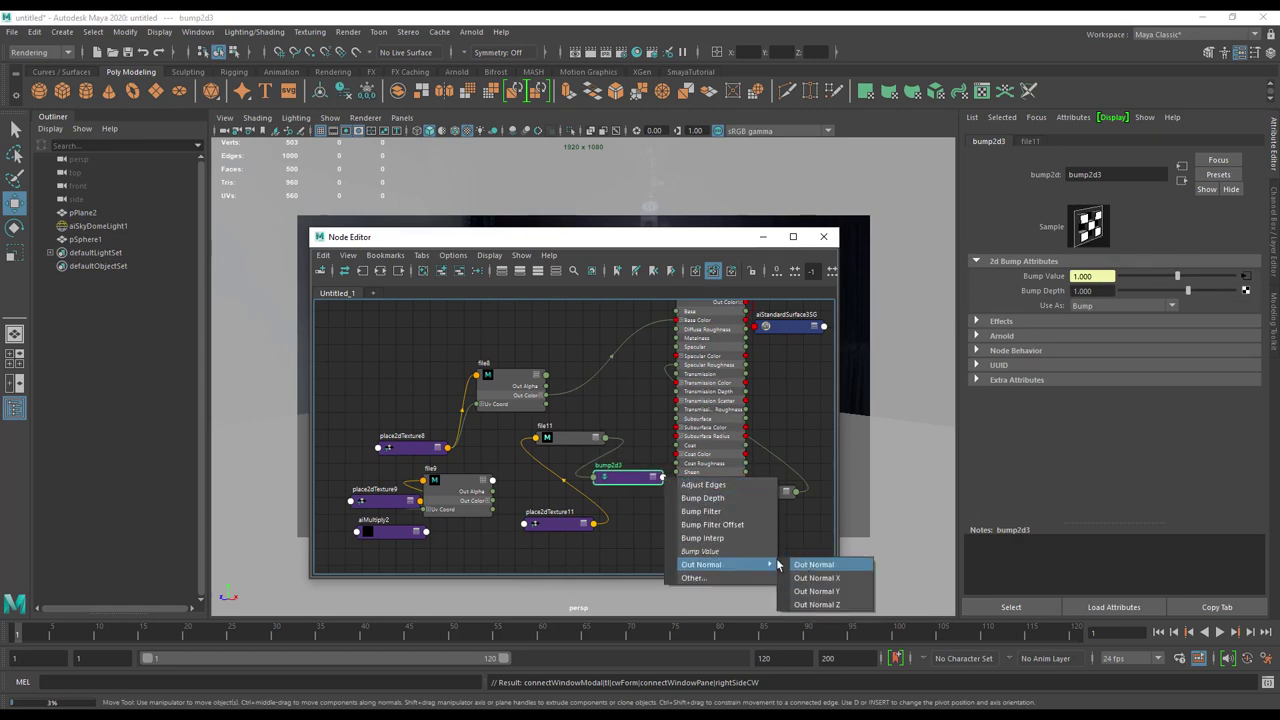
{"action": "left_click", "coordinate": [813, 564]}
{"action": "left_click", "coordinate": [679, 525]}
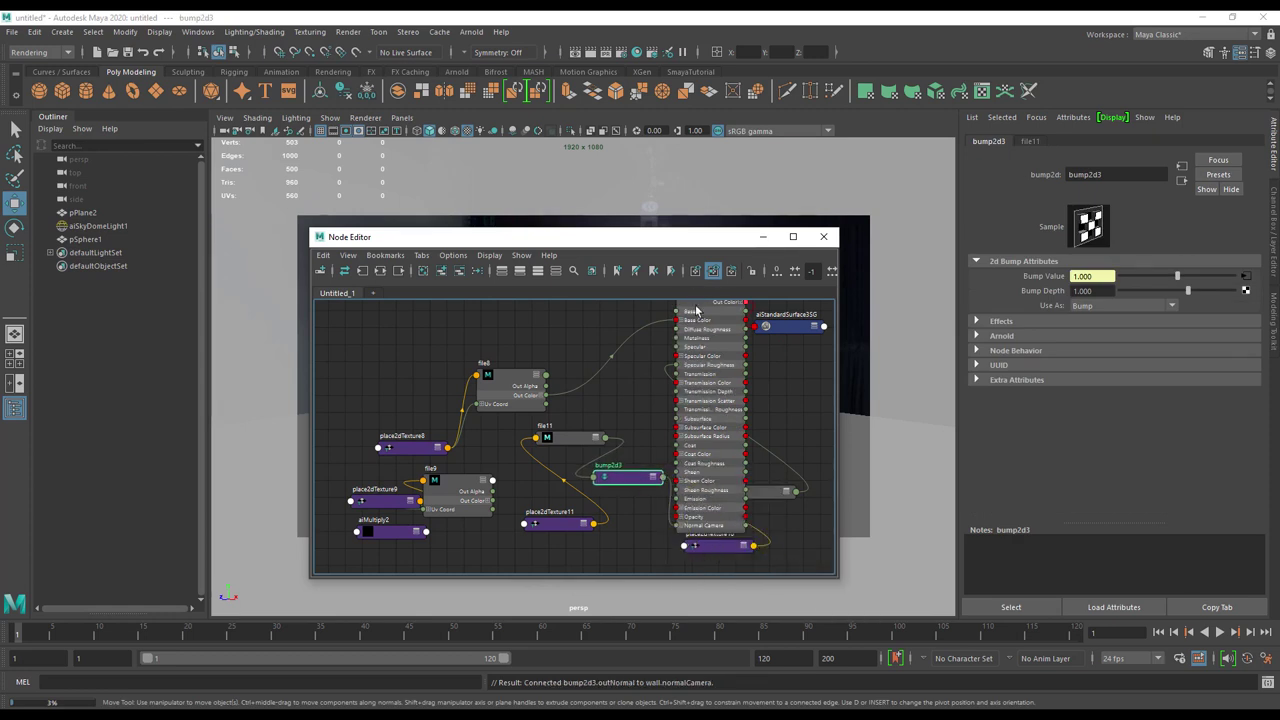
{"action": "left_click", "coordinate": [697, 311]}
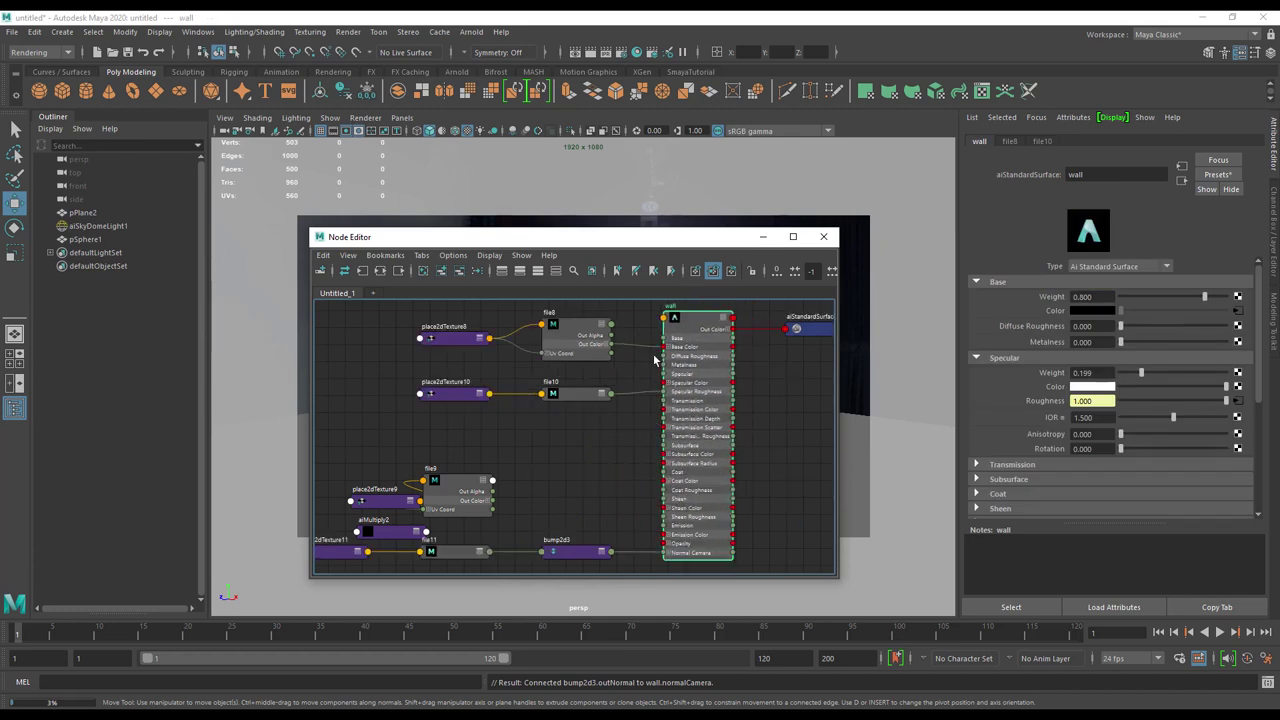
Step: Tidy the graph by moving file9, place2dTexture9 and aiMultiply2 near the wall shader
{"action": "mouse_move", "coordinate": [756, 421]}
{"action": "middle_mouse_down", "text": "alt"}
{"action": "mouse_move", "coordinate": [631, 475]}
{"action": "mouse_move", "coordinate": [760, 411]}
{"action": "mouse_move", "coordinate": [740, 411]}
{"action": "middle_mouse_up", "text": "alt"}
{"action": "left_click_drag", "start_coordinate": [470, 480], "coordinate": [493, 445]}
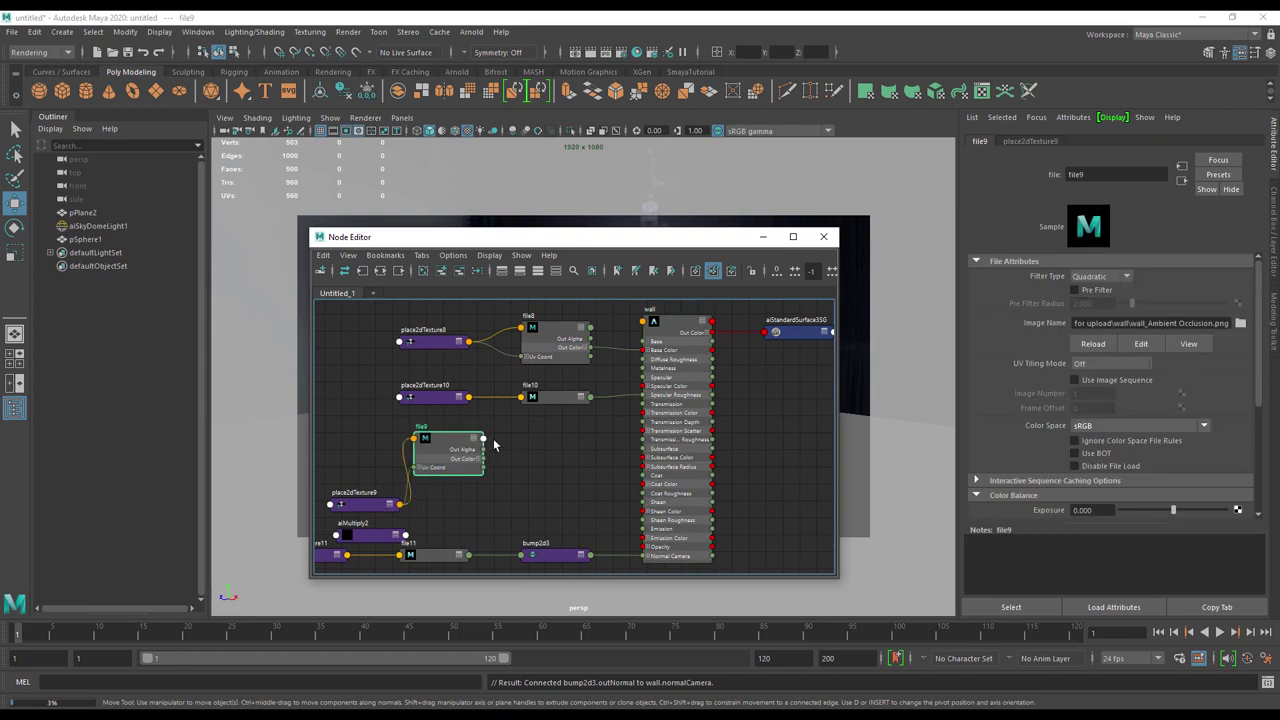
{"action": "left_click_drag", "start_coordinate": [376, 505], "coordinate": [443, 446]}
{"action": "left_click_drag", "start_coordinate": [380, 532], "coordinate": [371, 484]}
{"action": "mouse_move", "coordinate": [507, 473]}
{"action": "middle_mouse_down", "text": "alt"}
{"action": "mouse_move", "coordinate": [501, 503]}
{"action": "mouse_move", "coordinate": [505, 469]}
{"action": "middle_mouse_up", "text": "alt"}
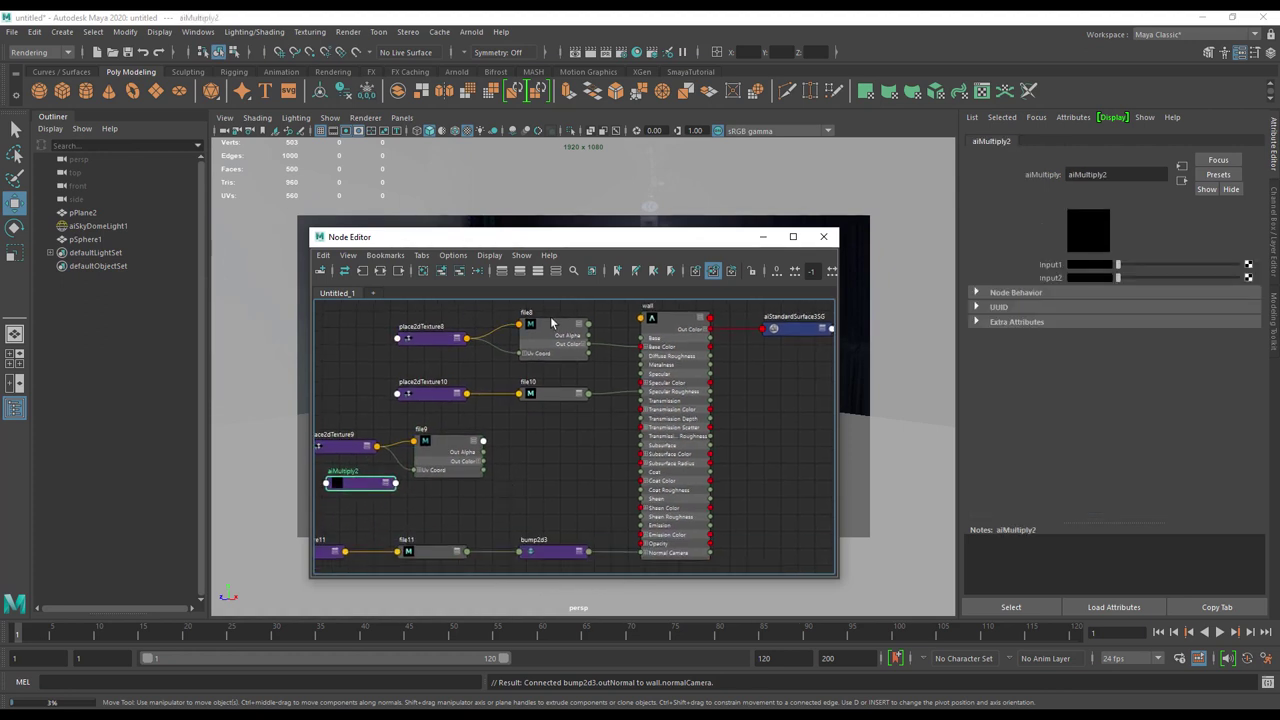
Step: Review the settings of file8, file10, bump2d3 and file11
{"action": "left_click", "coordinate": [551, 323]}
{"action": "left_click", "coordinate": [555, 395]}
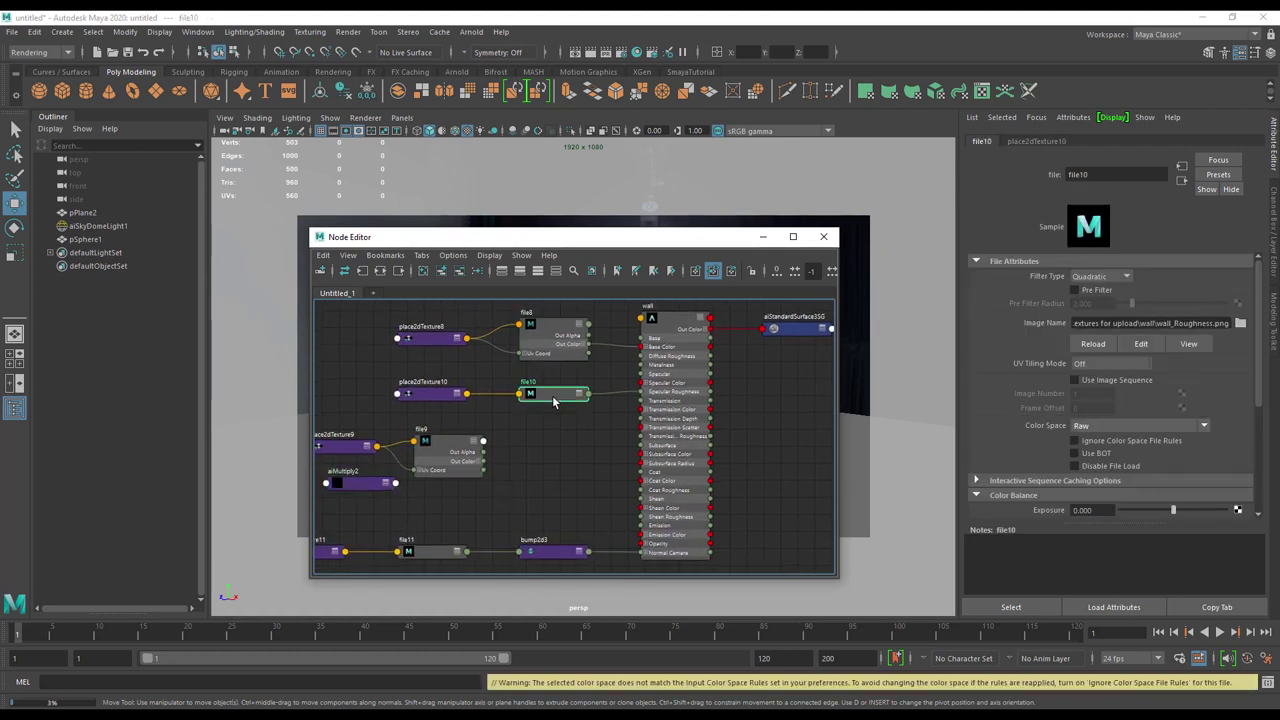
{"action": "left_click", "coordinate": [561, 553]}
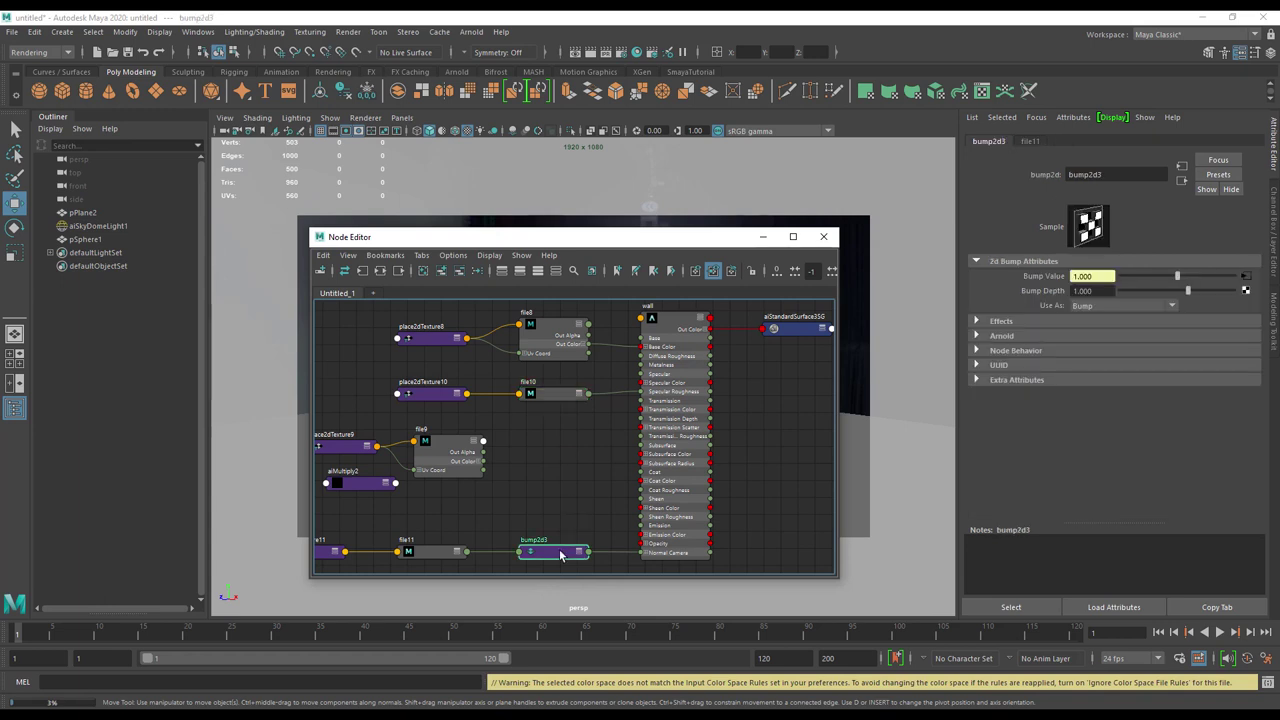
{"action": "left_click", "coordinate": [429, 553]}
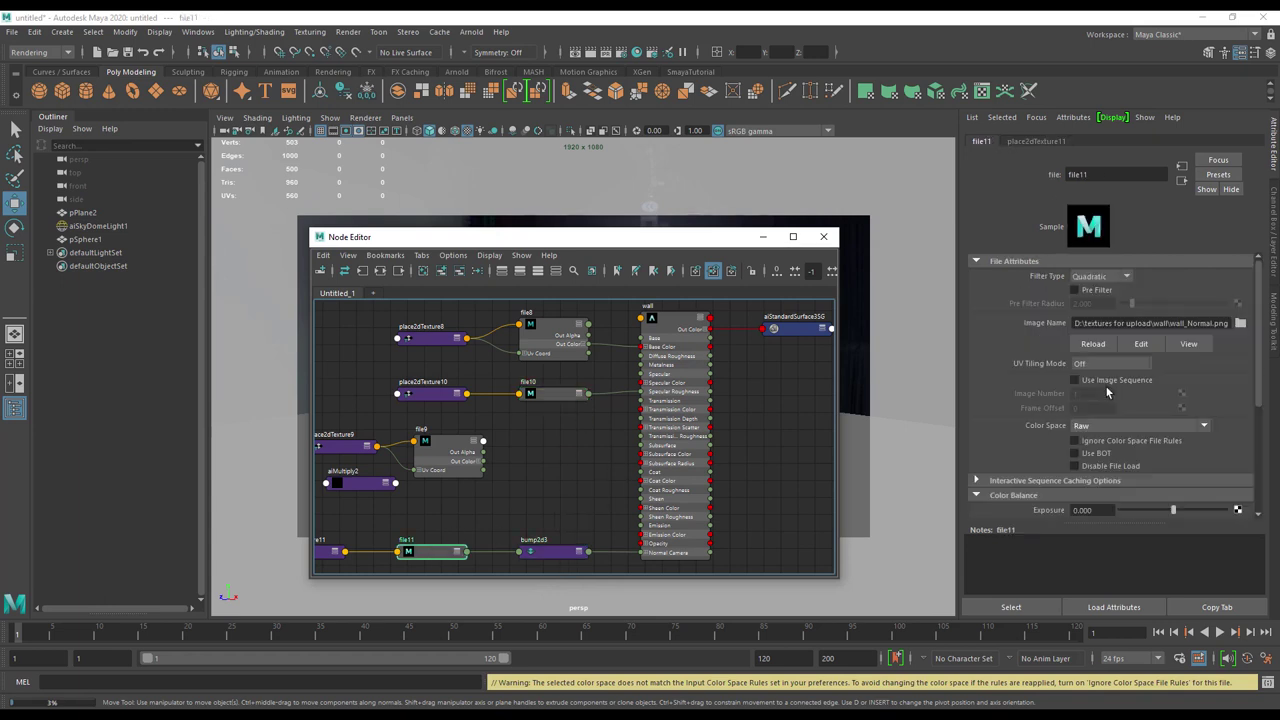
Step: Set bump2d3 to Tangent Space Normals with Flip R and Flip G Channel unchecked
{"action": "left_click", "coordinate": [558, 552]}
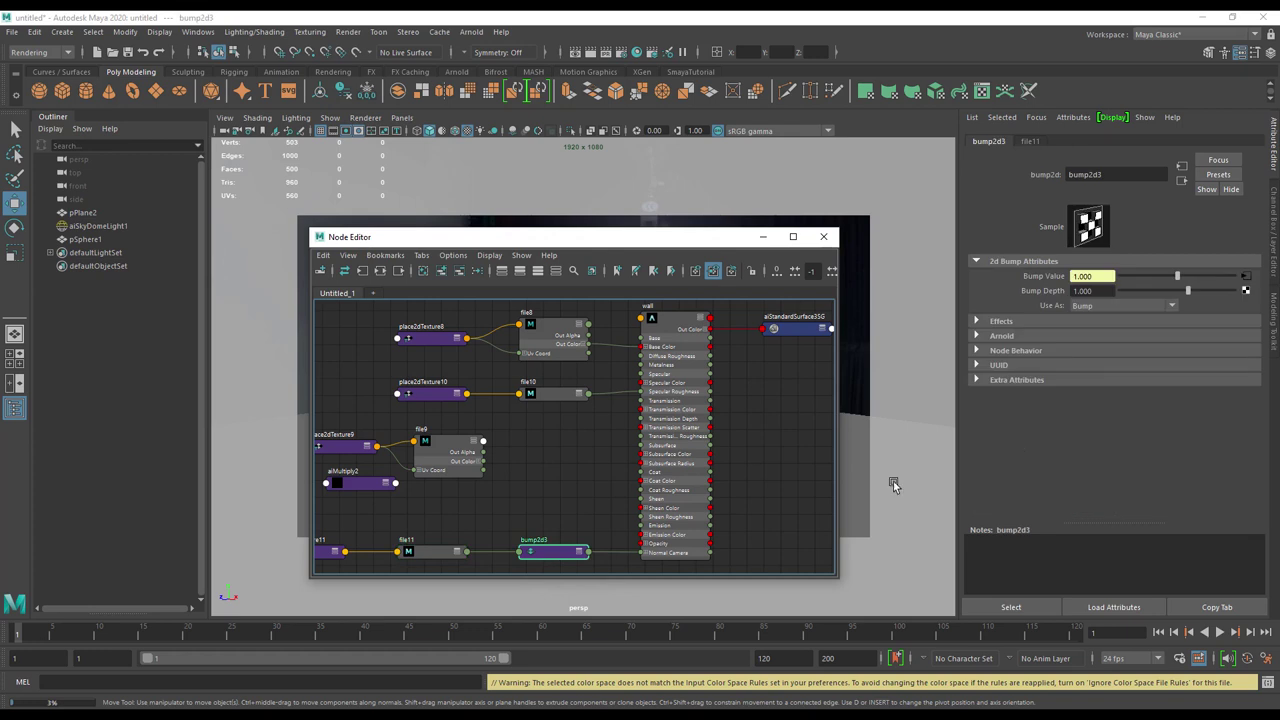
{"action": "left_click", "coordinate": [1150, 307]}
{"action": "left_click", "coordinate": [1110, 333]}
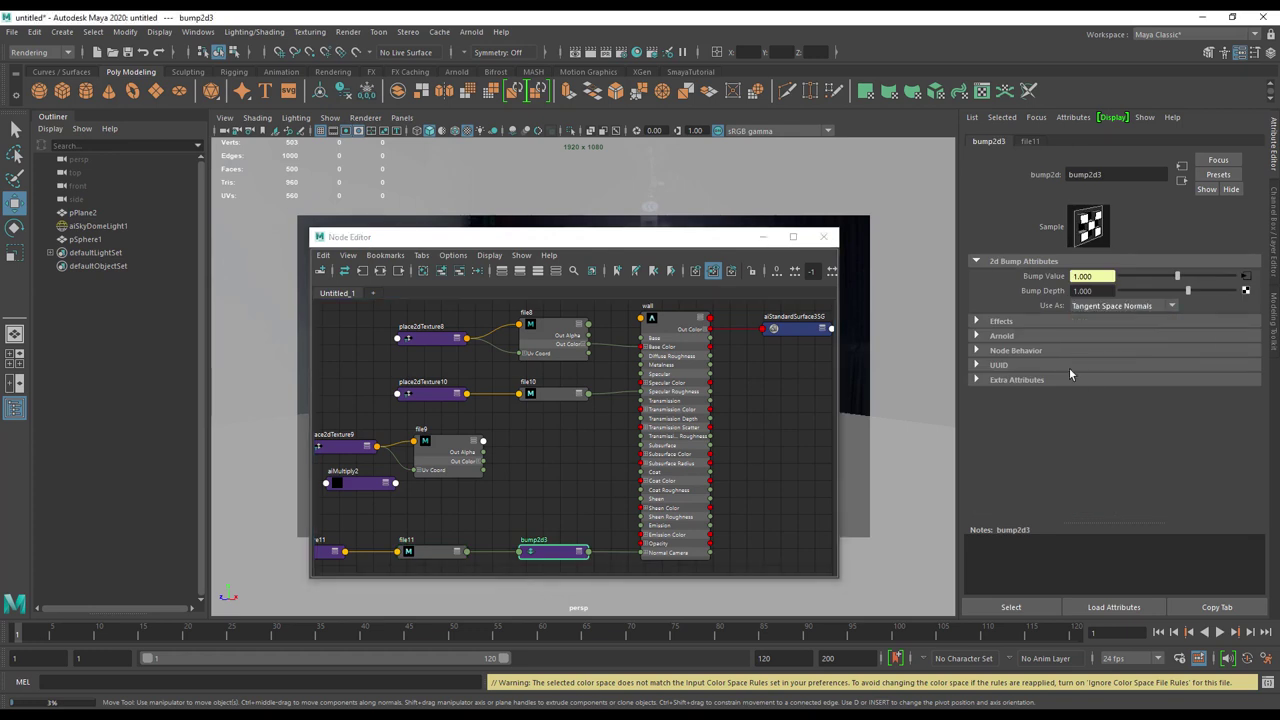
{"action": "left_click", "coordinate": [1037, 337]}
{"action": "left_click", "coordinate": [1117, 367]}
{"action": "left_click", "coordinate": [1100, 352]}
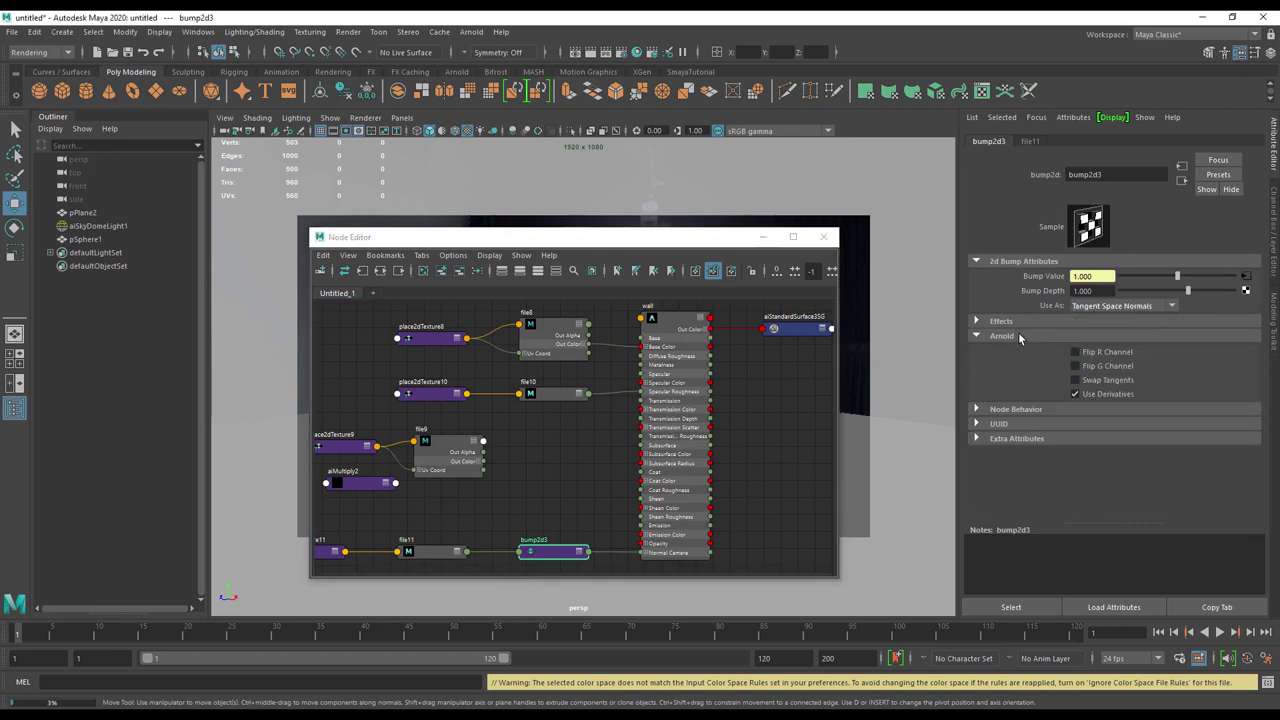
{"action": "left_click", "coordinate": [1001, 321]}
{"action": "left_click_drag", "start_coordinate": [705, 245], "coordinate": [702, 470]}
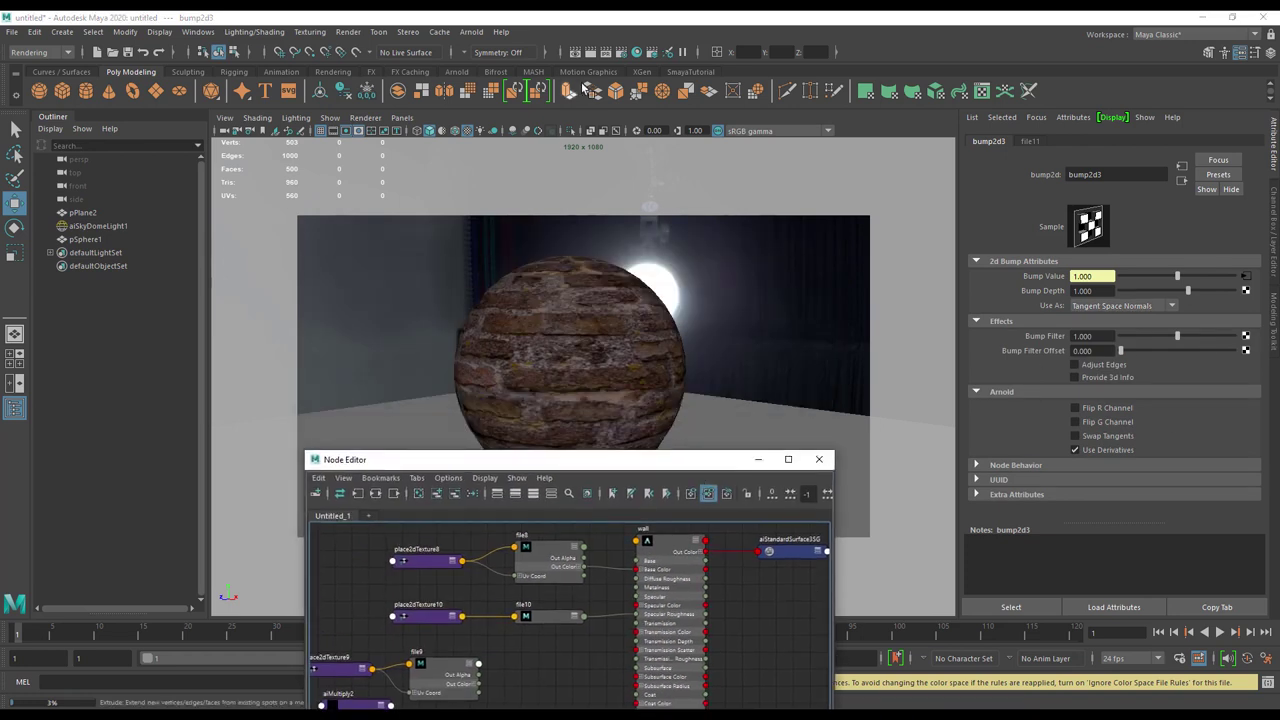
Step: Render the current frame in Arnold, then minimize Render View and the node graph
{"action": "left_click", "coordinate": [576, 52]}
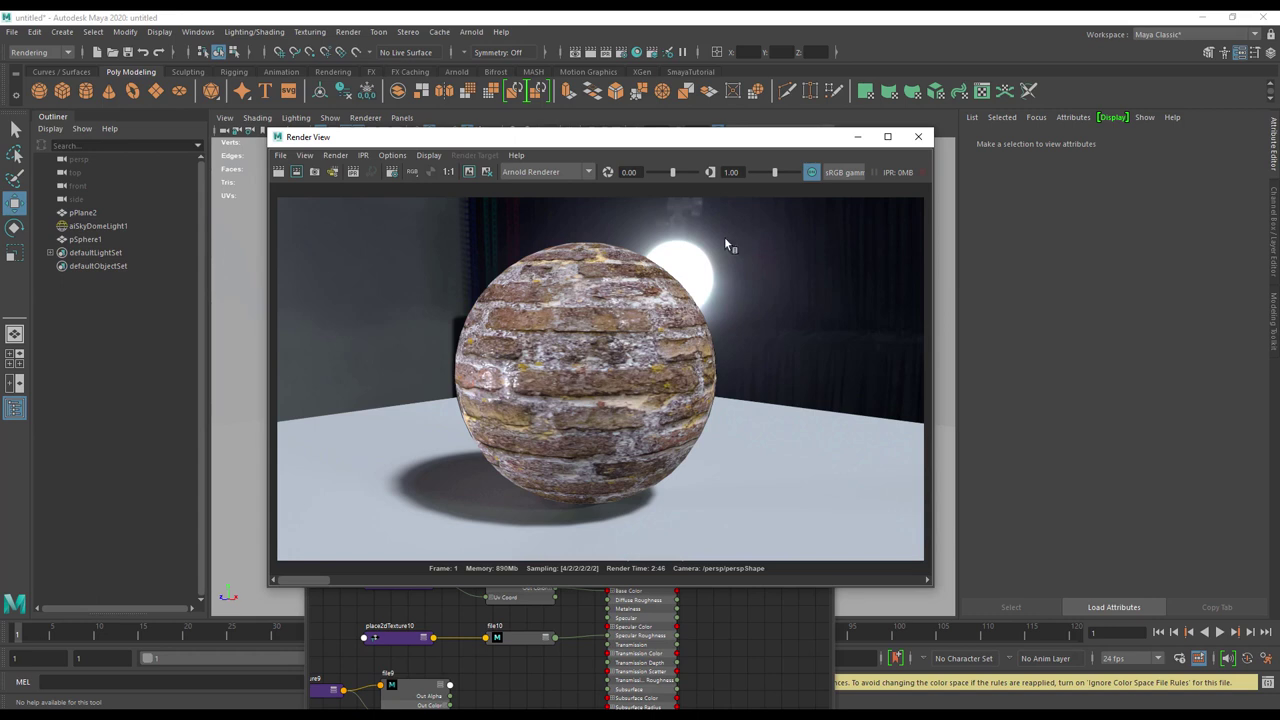
{"action": "left_click_drag", "start_coordinate": [717, 137], "coordinate": [712, 106]}
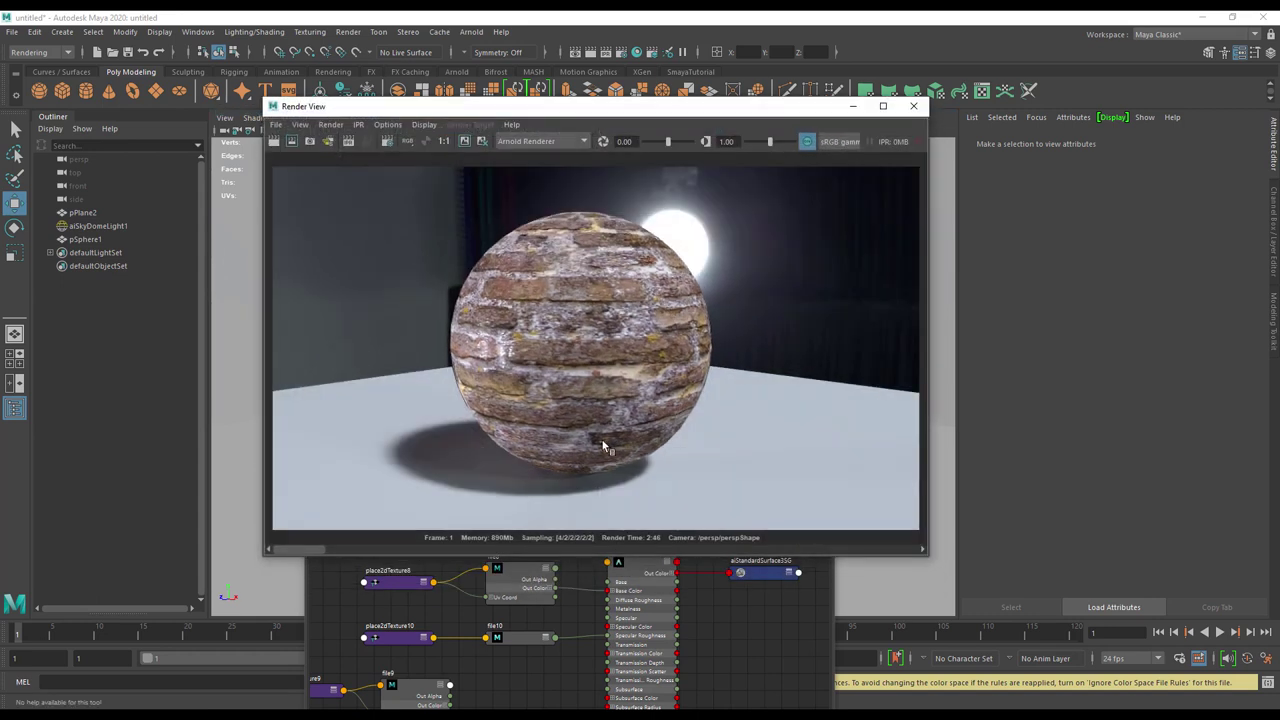
{"action": "left_click", "coordinate": [852, 106]}
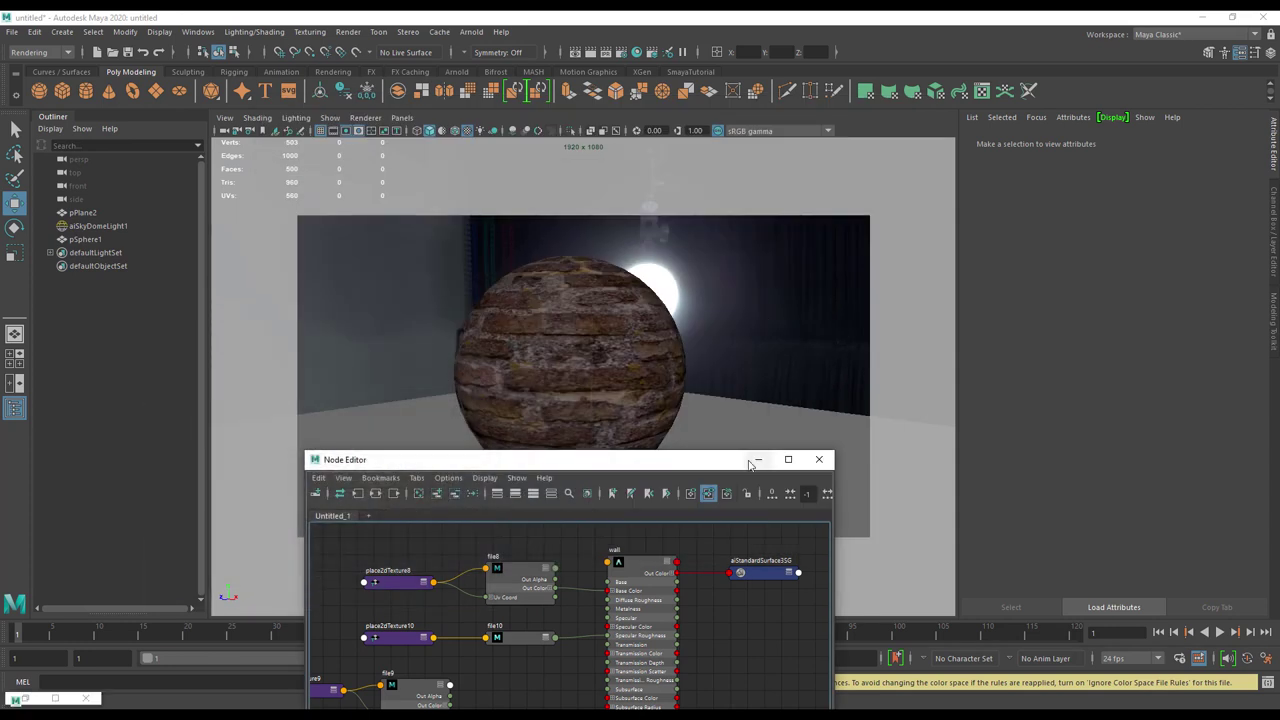
{"action": "left_click", "coordinate": [752, 459]}
Step: Set pSphereShape1's Arnold subdivision type to catclark
{"action": "left_click", "coordinate": [632, 290]}
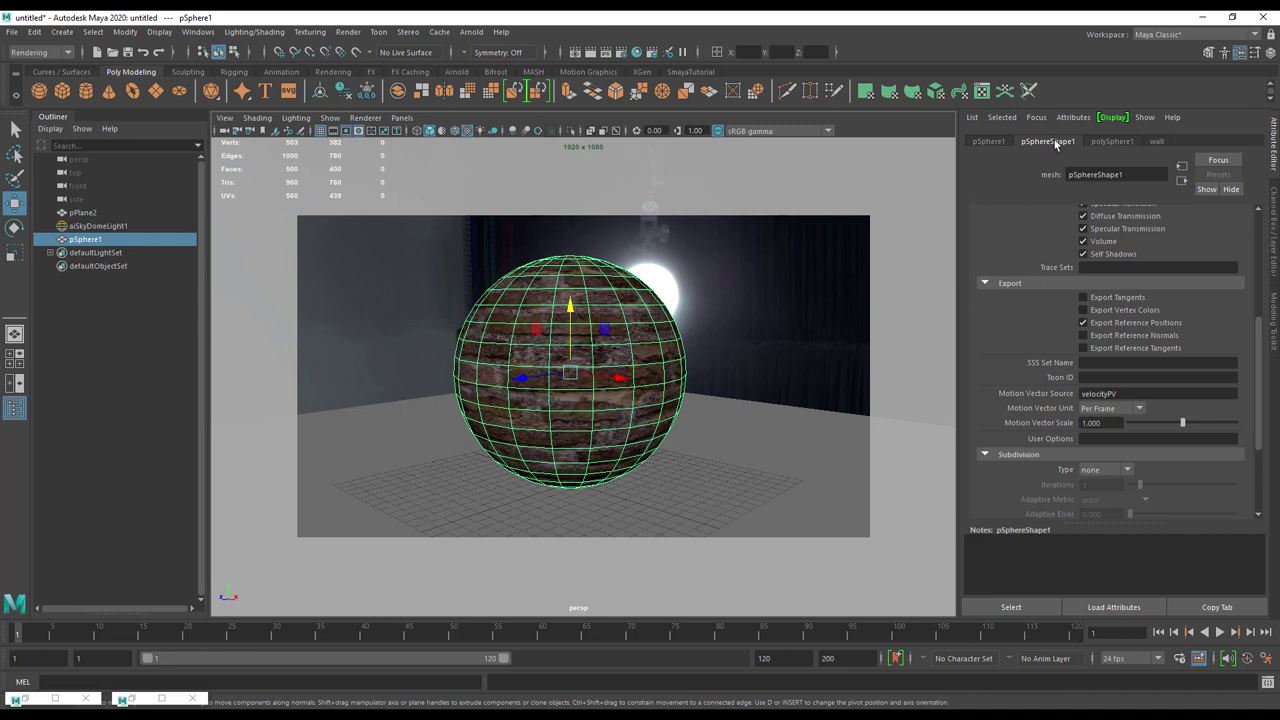
{"action": "scroll", "coordinate": [1012, 306], "scroll_direction": "down", "scroll_amount": 3}
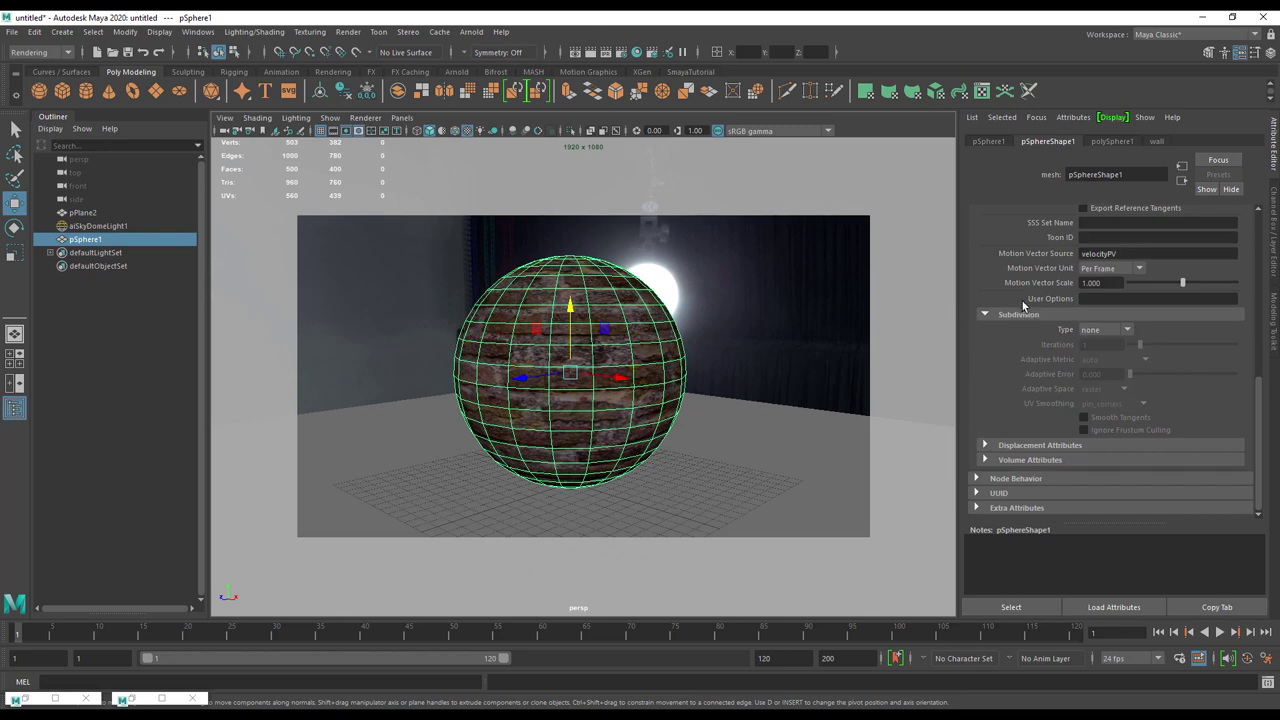
{"action": "scroll", "coordinate": [1000, 340], "scroll_direction": "up", "scroll_amount": 4}
{"action": "scroll", "coordinate": [1024, 414], "scroll_direction": "up", "scroll_amount": 5}
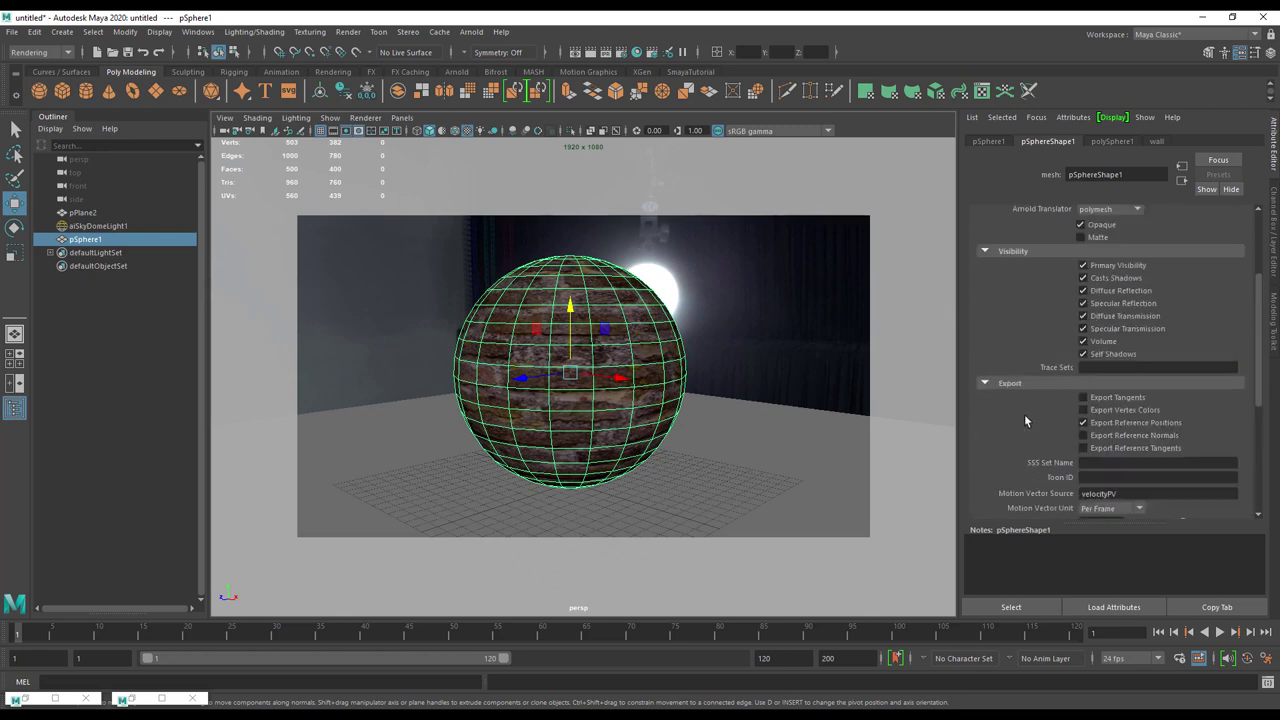
{"action": "scroll", "coordinate": [1012, 414], "scroll_direction": "down", "scroll_amount": 7}
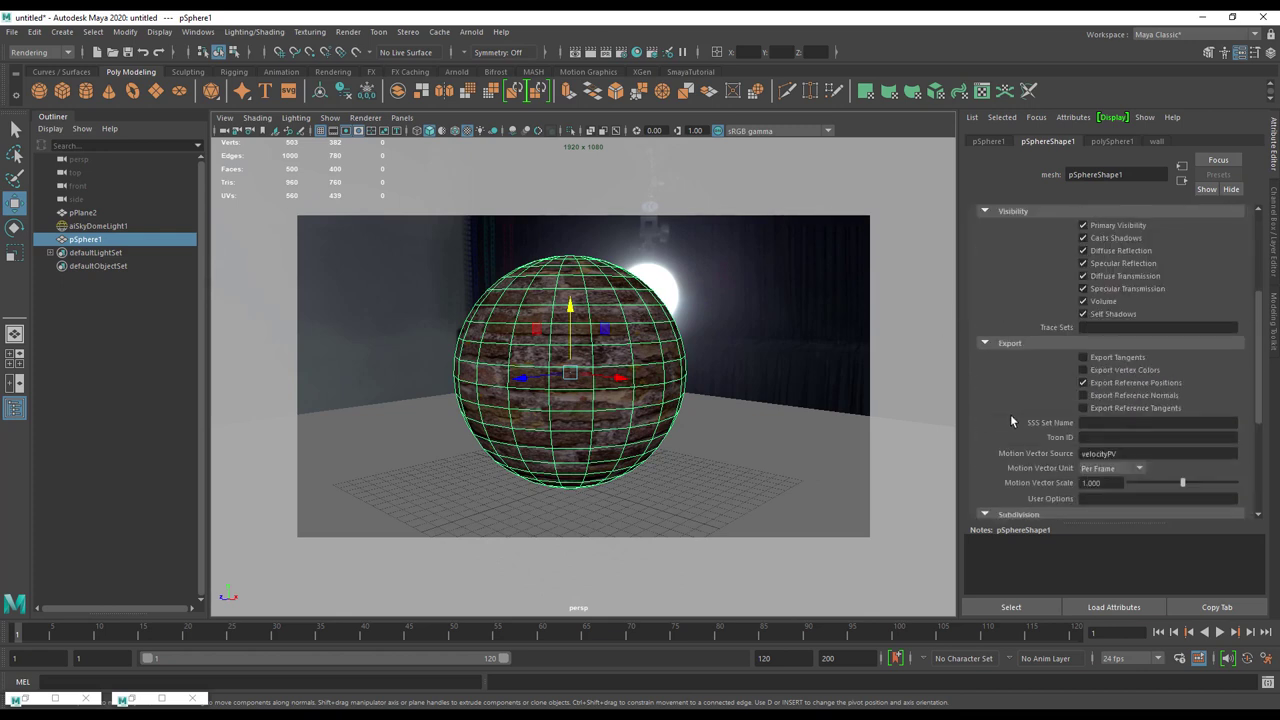
{"action": "left_click", "coordinate": [1111, 375]}
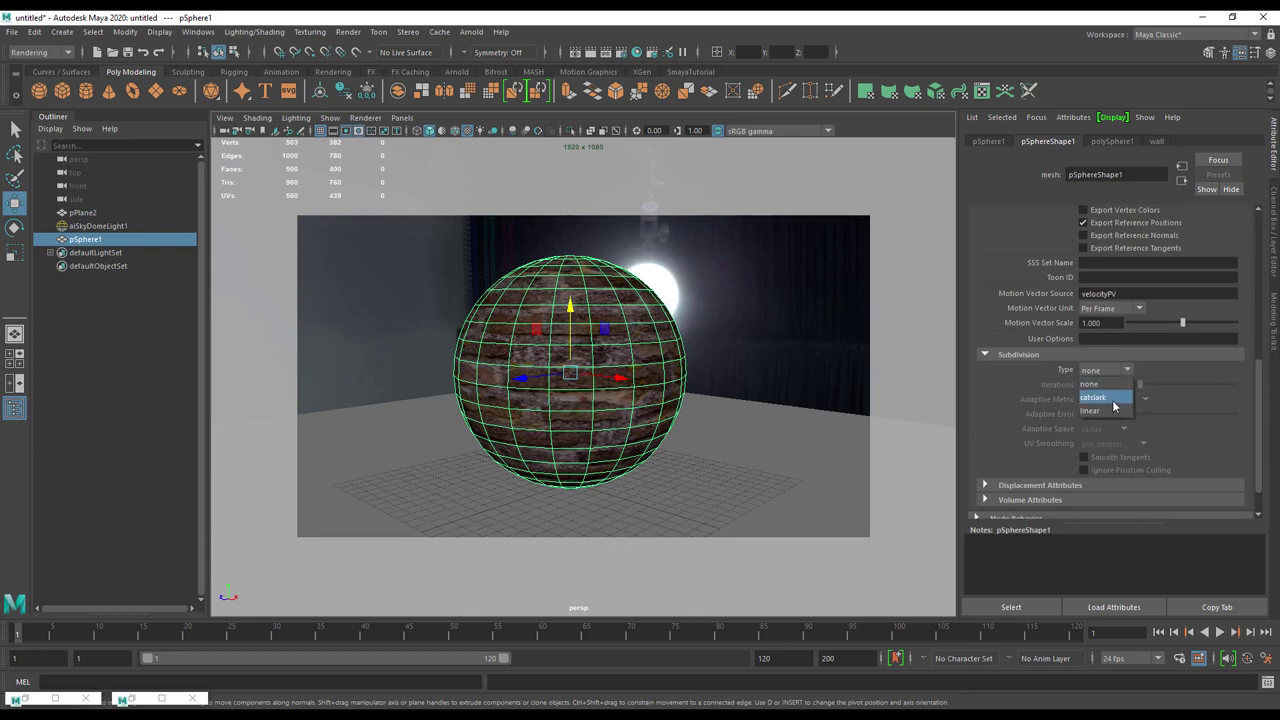
{"action": "left_click", "coordinate": [1100, 398]}
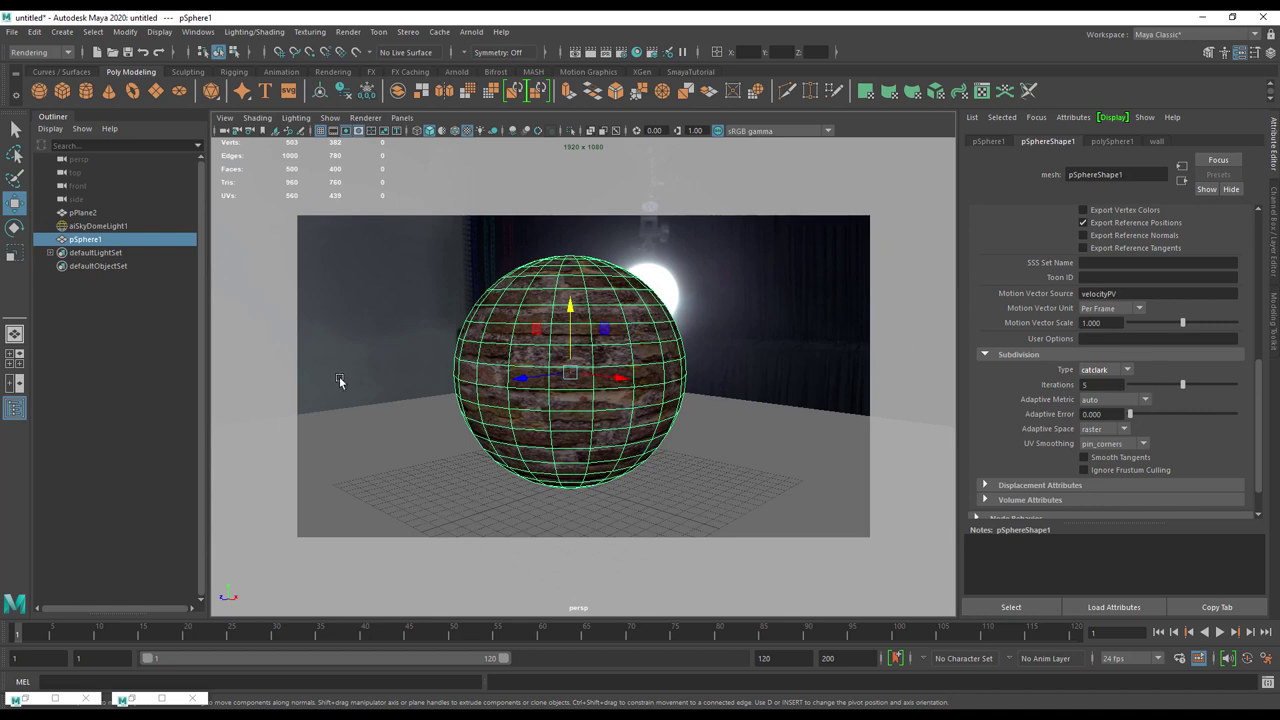
{"action": "left_click", "coordinate": [140, 699]}
Step: Move the Node Editor over the upper viewport, collapse the wall node, and select aiStandardSurface3SG
{"action": "left_click_drag", "start_coordinate": [529, 459], "coordinate": [467, 386]}
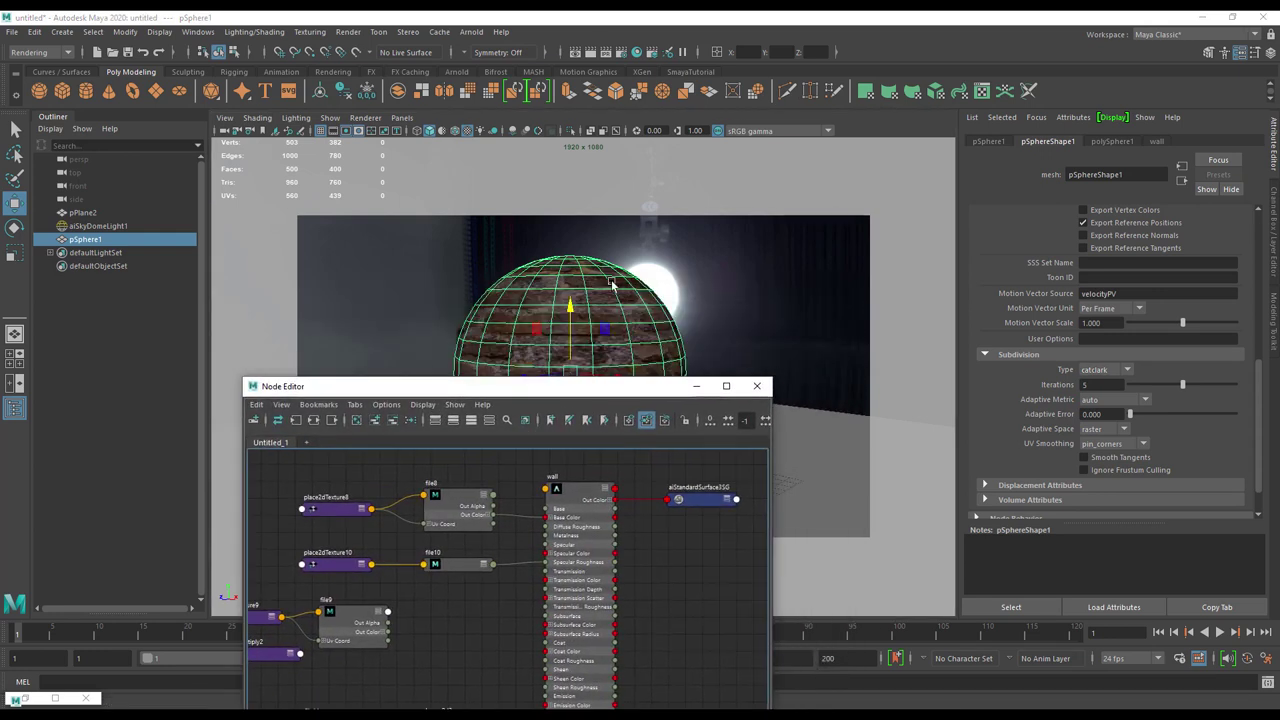
{"action": "left_click_drag", "start_coordinate": [555, 386], "coordinate": [623, 196]}
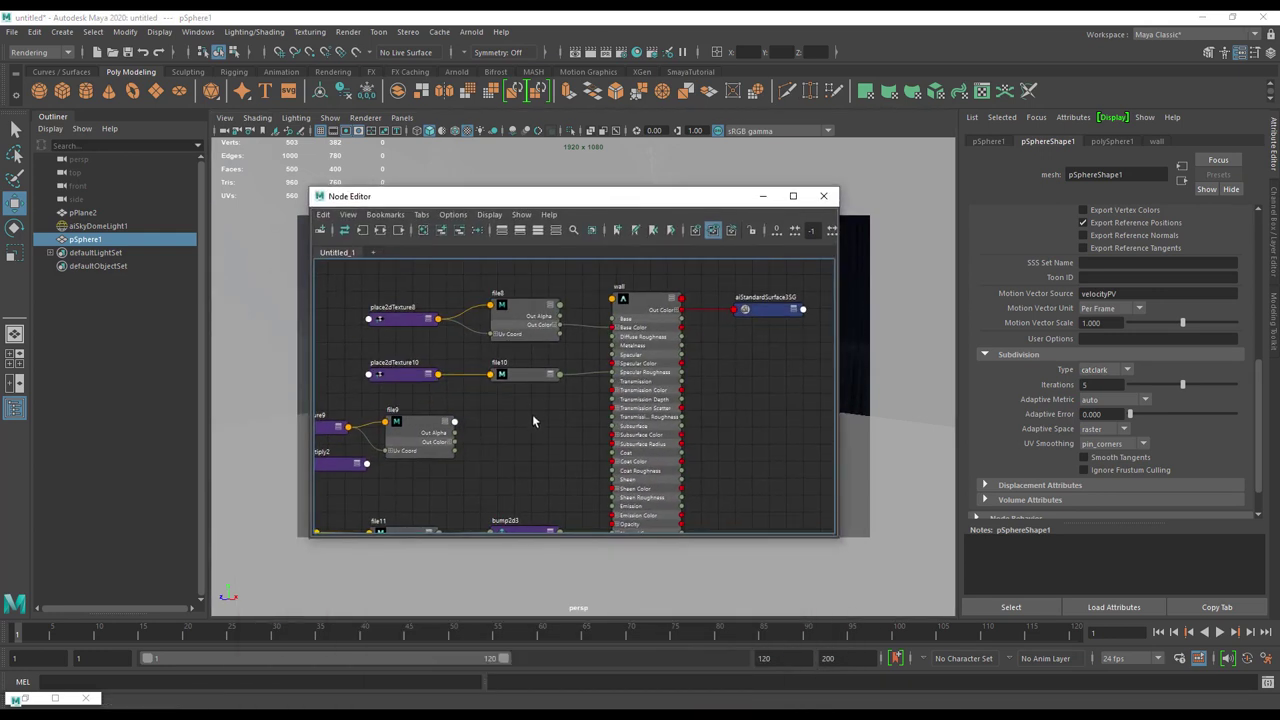
{"action": "left_click", "coordinate": [672, 297]}
{"action": "key", "text": "1"}
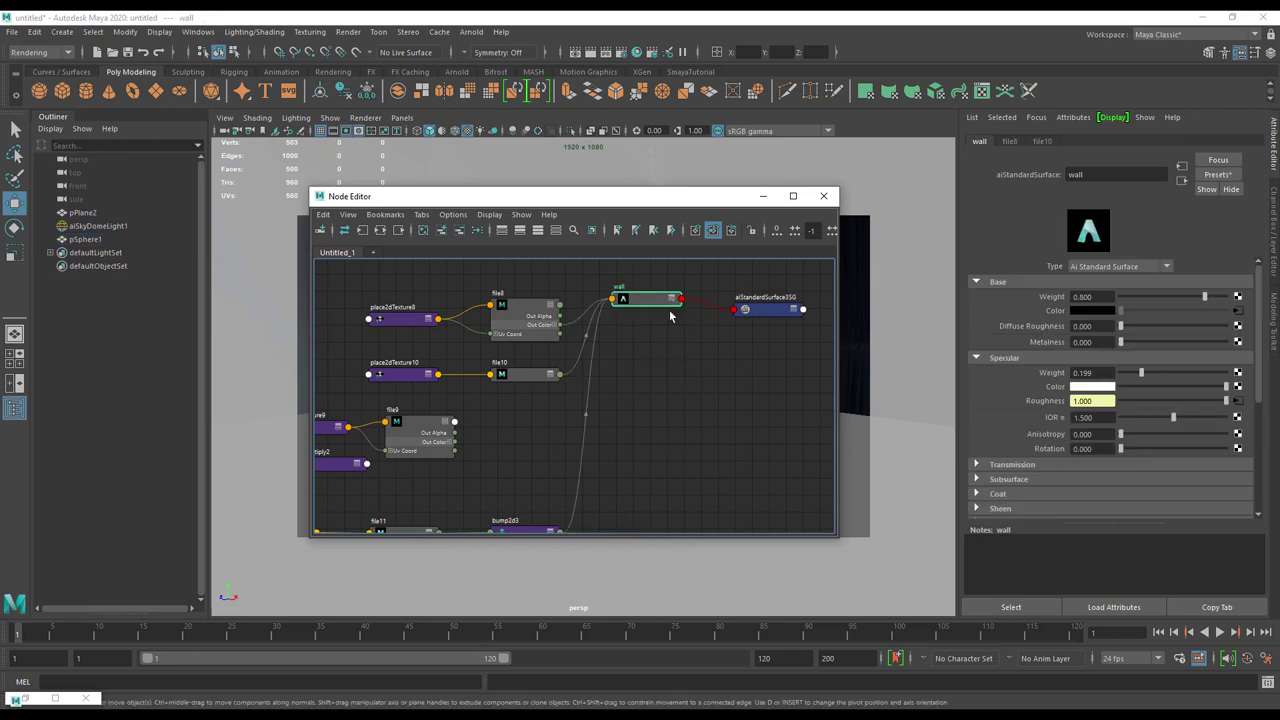
{"action": "middle_click_drag", "start_coordinate": [665, 372], "coordinate": [683, 423], "text": "alt"}
{"action": "left_click_drag", "start_coordinate": [670, 355], "coordinate": [673, 373]}
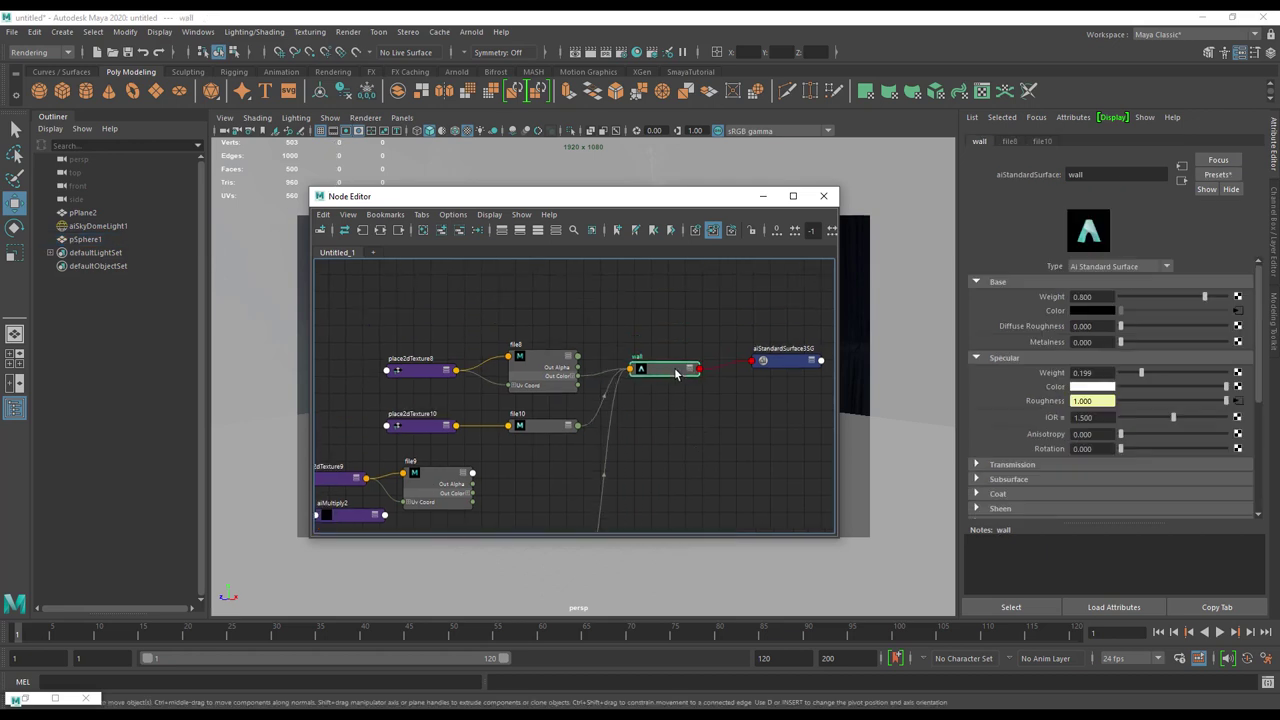
{"action": "left_click", "coordinate": [800, 362]}
Step: Create a File node for the shading group's displacement and load wall_Displacement.png
{"action": "left_click_drag", "start_coordinate": [692, 197], "coordinate": [661, 195]}
{"action": "left_click", "coordinate": [1037, 141]}
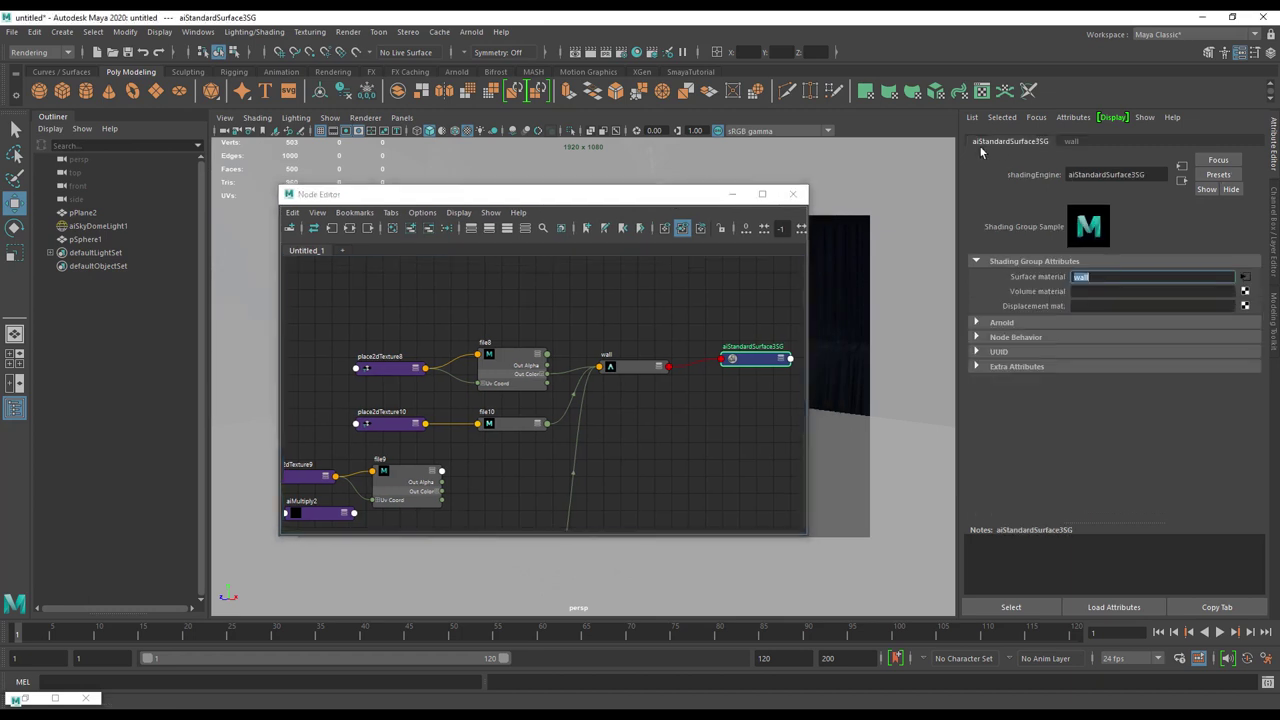
{"action": "left_click", "coordinate": [1246, 306]}
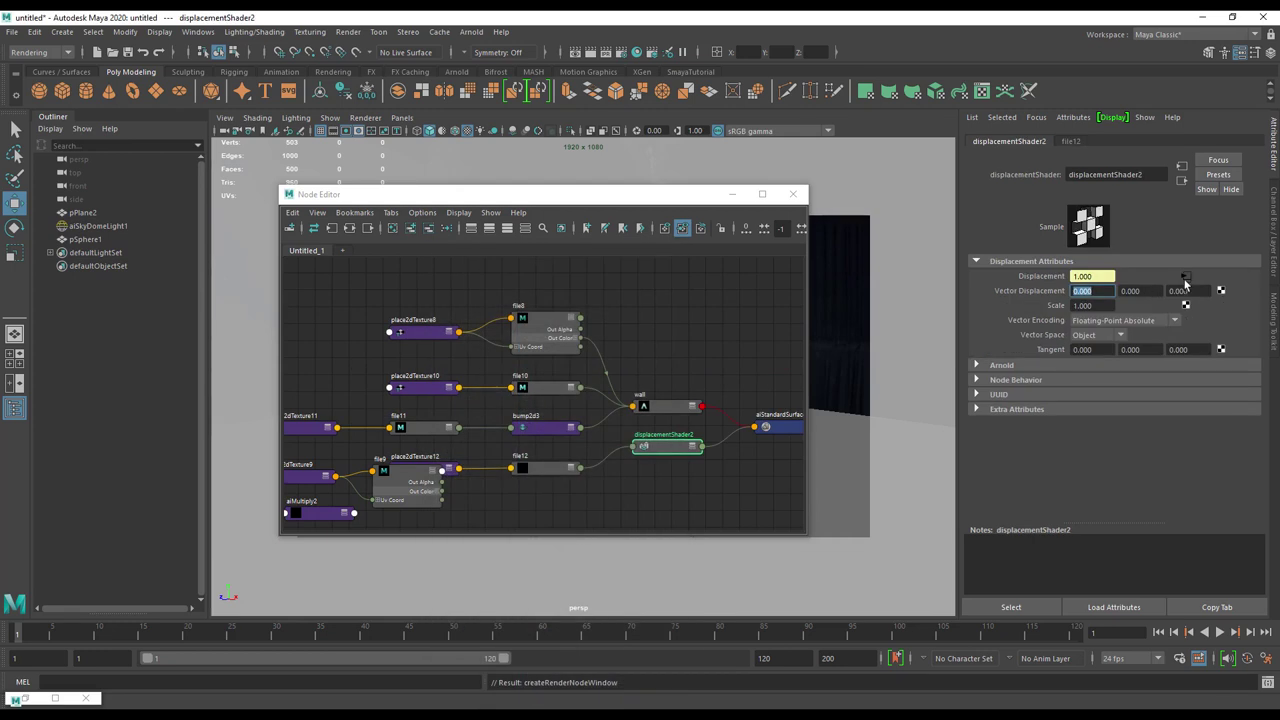
{"action": "left_click", "coordinate": [1186, 282]}
{"action": "scroll", "coordinate": [1222, 313], "scroll_direction": "down", "scroll_amount": 3}
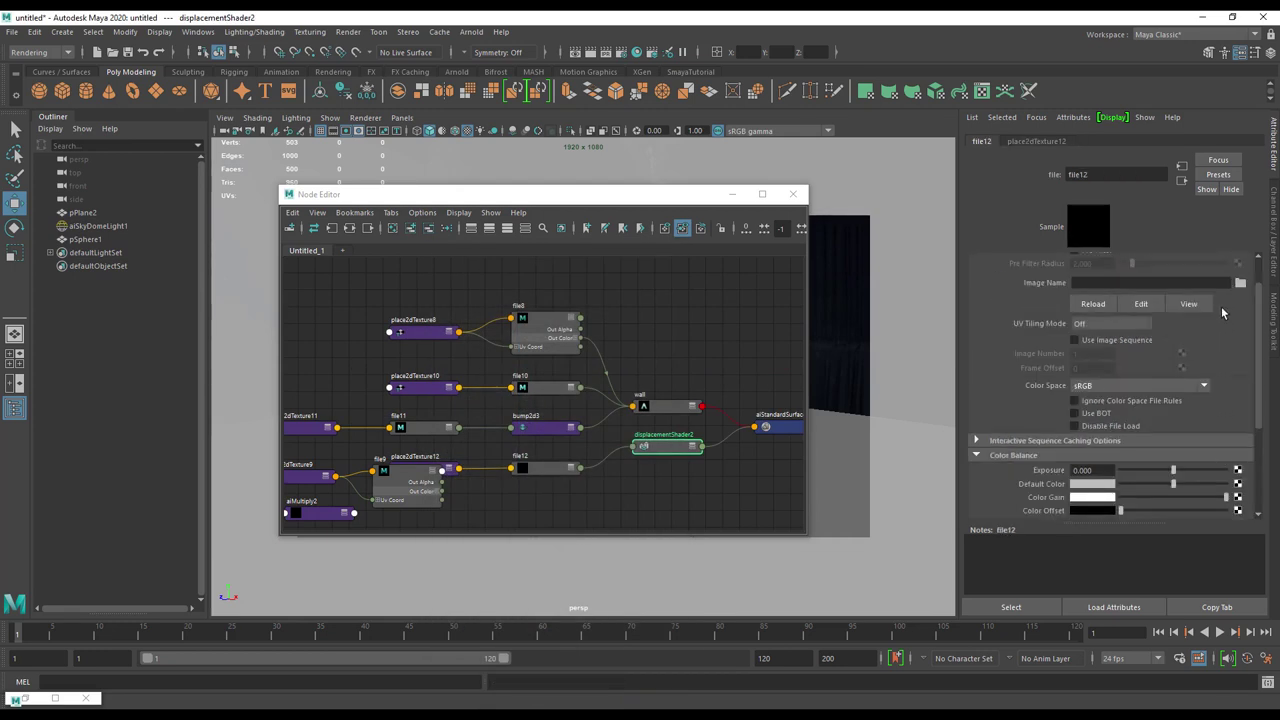
{"action": "scroll", "coordinate": [1222, 313], "scroll_direction": "up", "scroll_amount": 1}
{"action": "left_click", "coordinate": [1240, 322]}
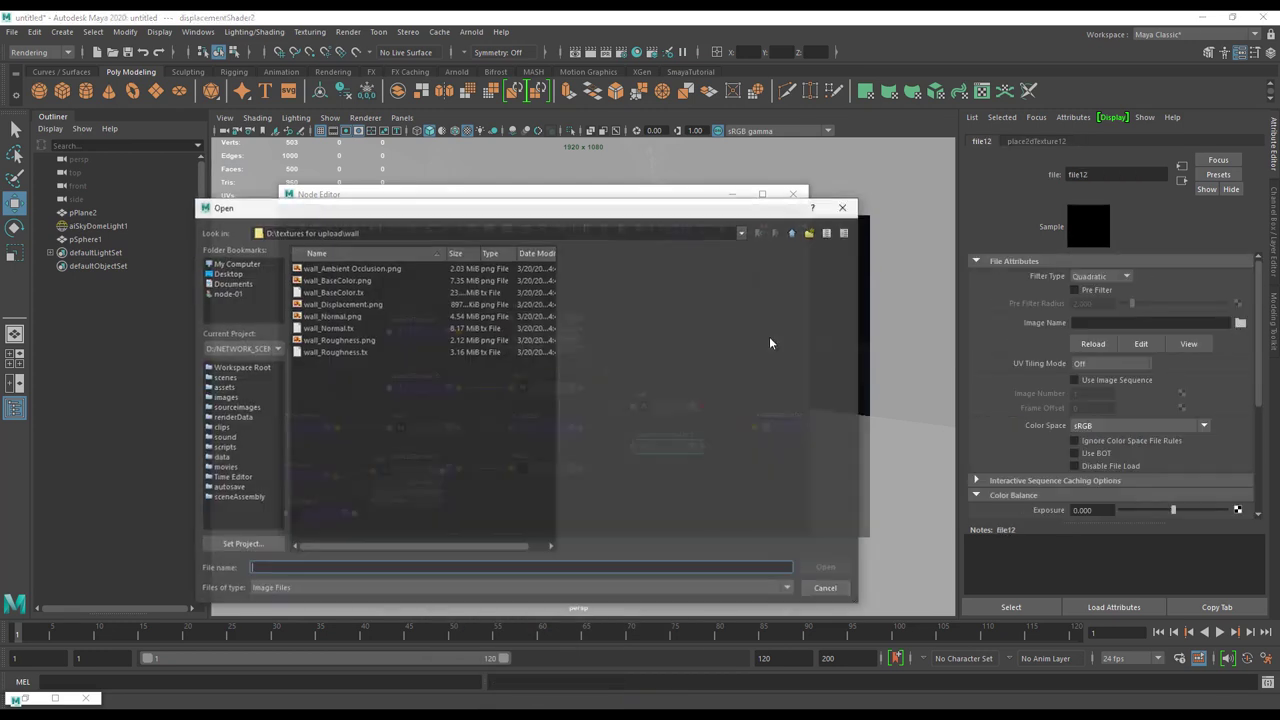
{"action": "left_click", "coordinate": [340, 304]}
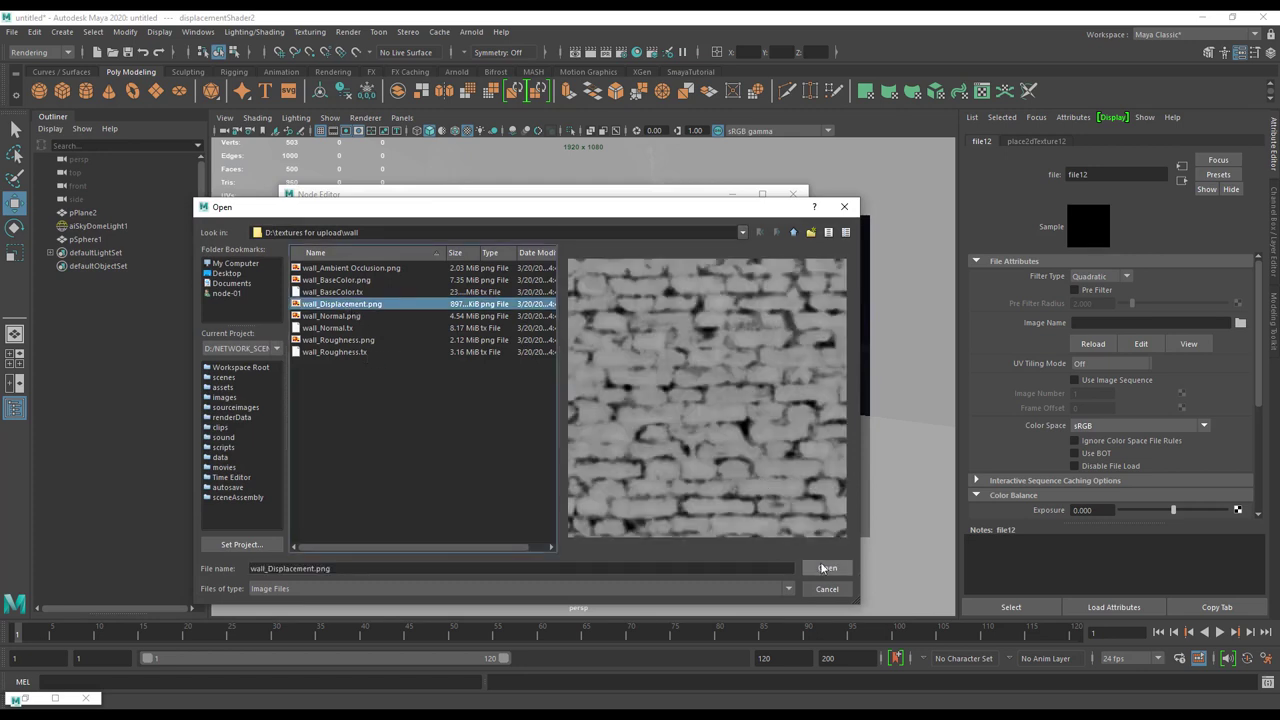
{"action": "left_click", "coordinate": [826, 568]}
Step: Arrange displacementShader2 and file12 in the graph and set file12's colour space to Raw
{"action": "scroll", "coordinate": [734, 369], "scroll_direction": "down", "scroll_amount": 2}
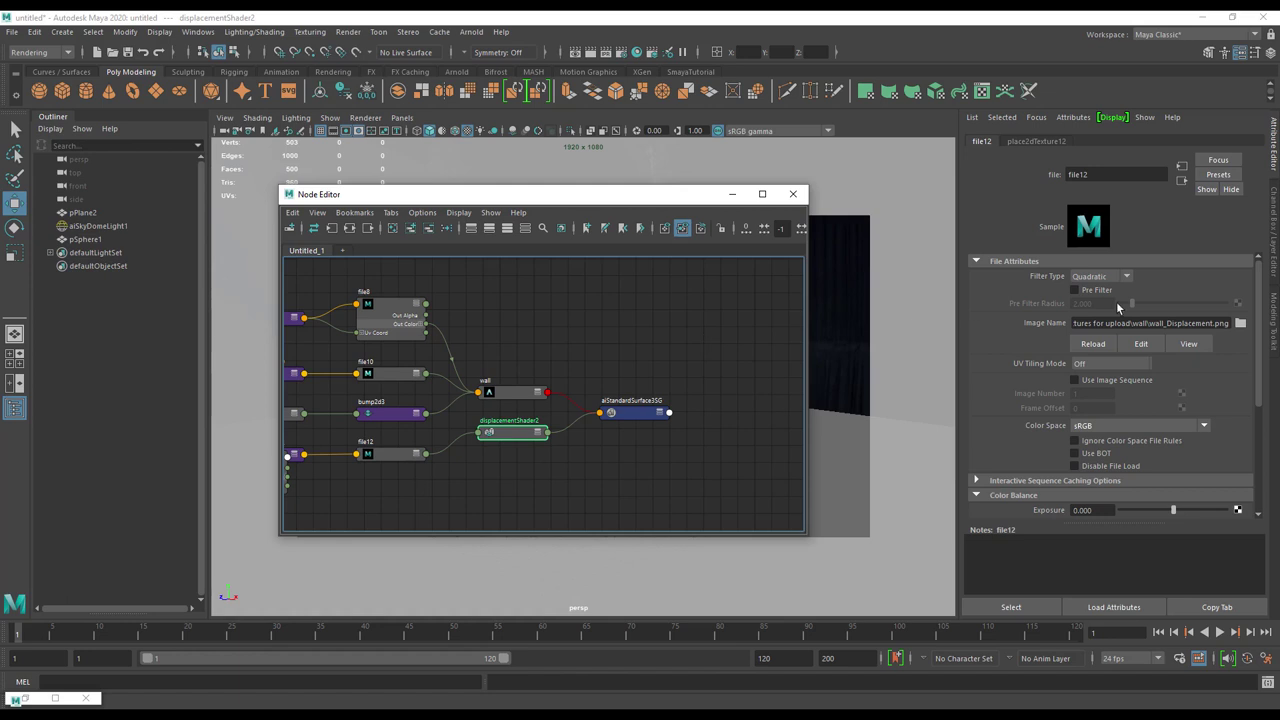
{"action": "left_click_drag", "start_coordinate": [519, 436], "coordinate": [525, 473]}
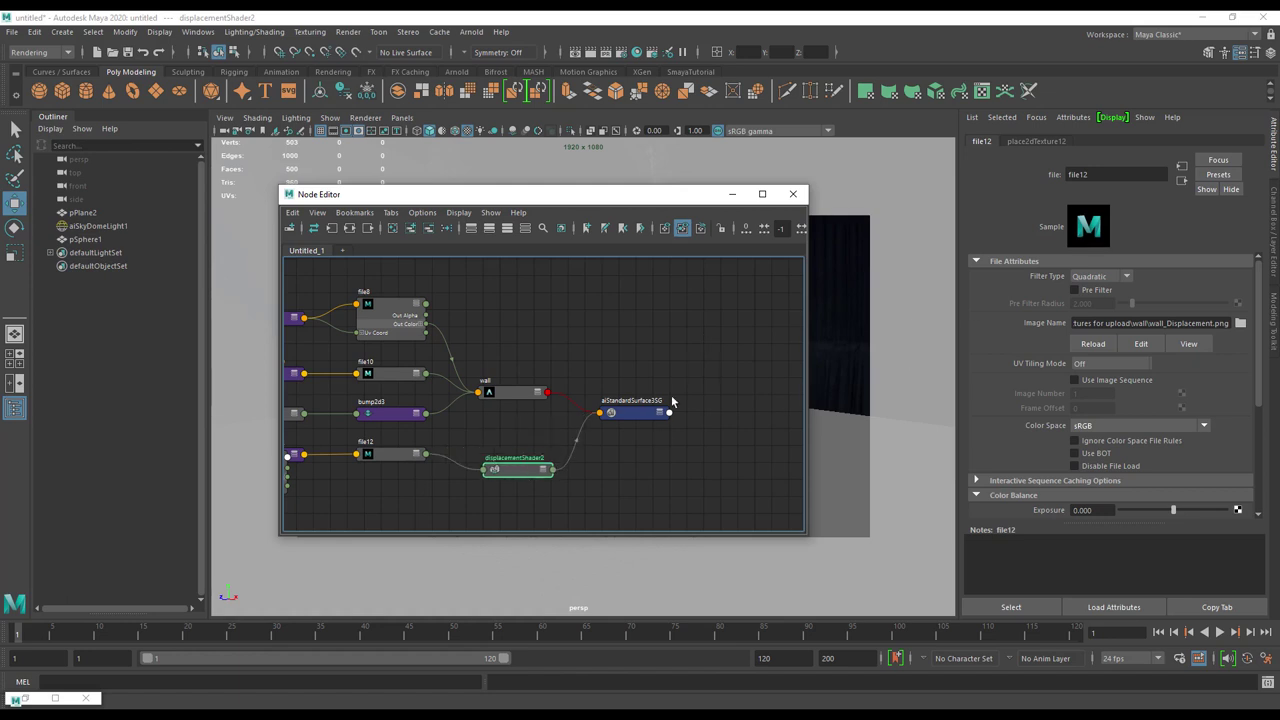
{"action": "left_click_drag", "start_coordinate": [643, 413], "coordinate": [656, 393]}
{"action": "left_click", "coordinate": [525, 468]}
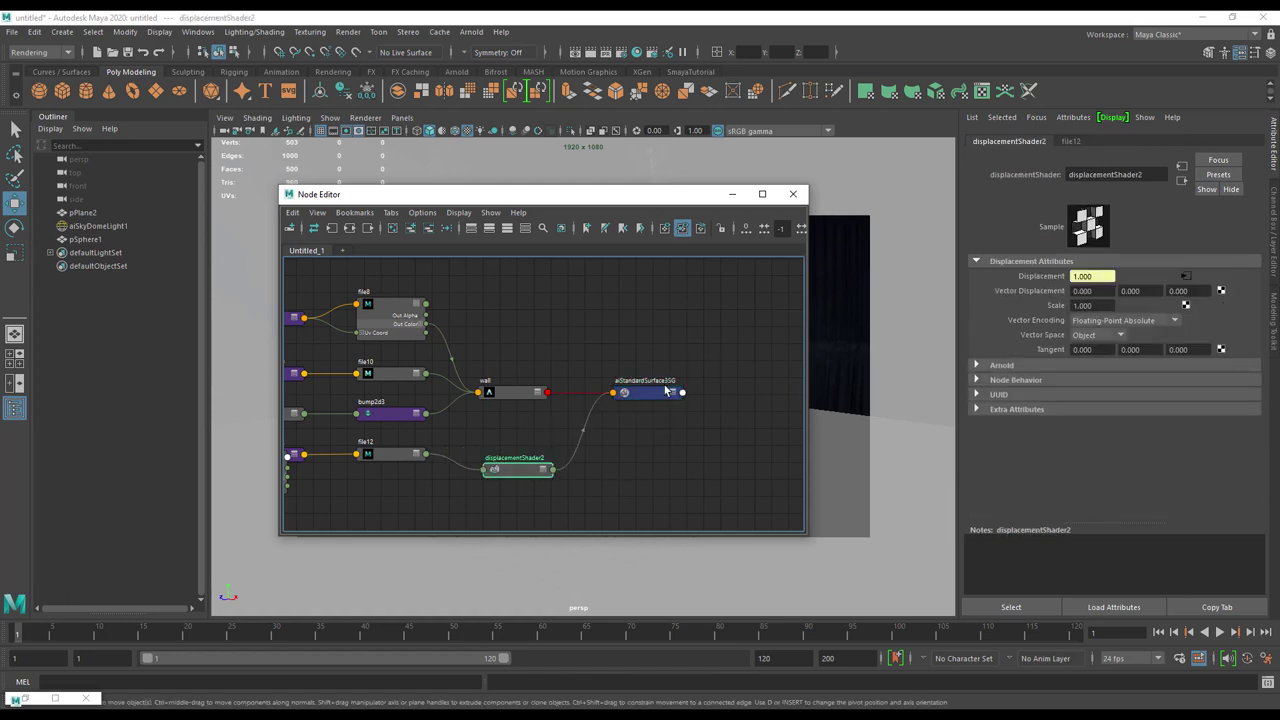
{"action": "left_click_drag", "start_coordinate": [515, 468], "coordinate": [565, 480]}
{"action": "left_click_drag", "start_coordinate": [400, 458], "coordinate": [458, 478]}
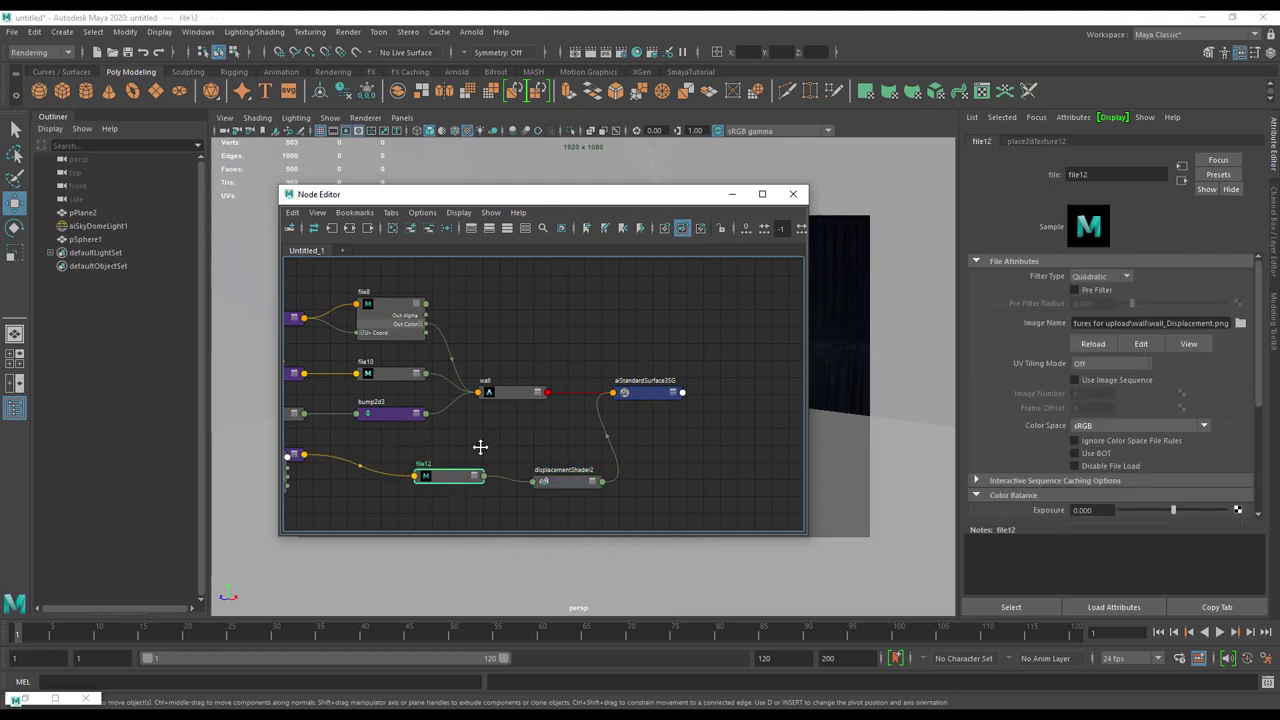
{"action": "middle_click_drag", "start_coordinate": [480, 446], "coordinate": [532, 423], "text": "alt"}
{"action": "left_click", "coordinate": [1112, 427]}
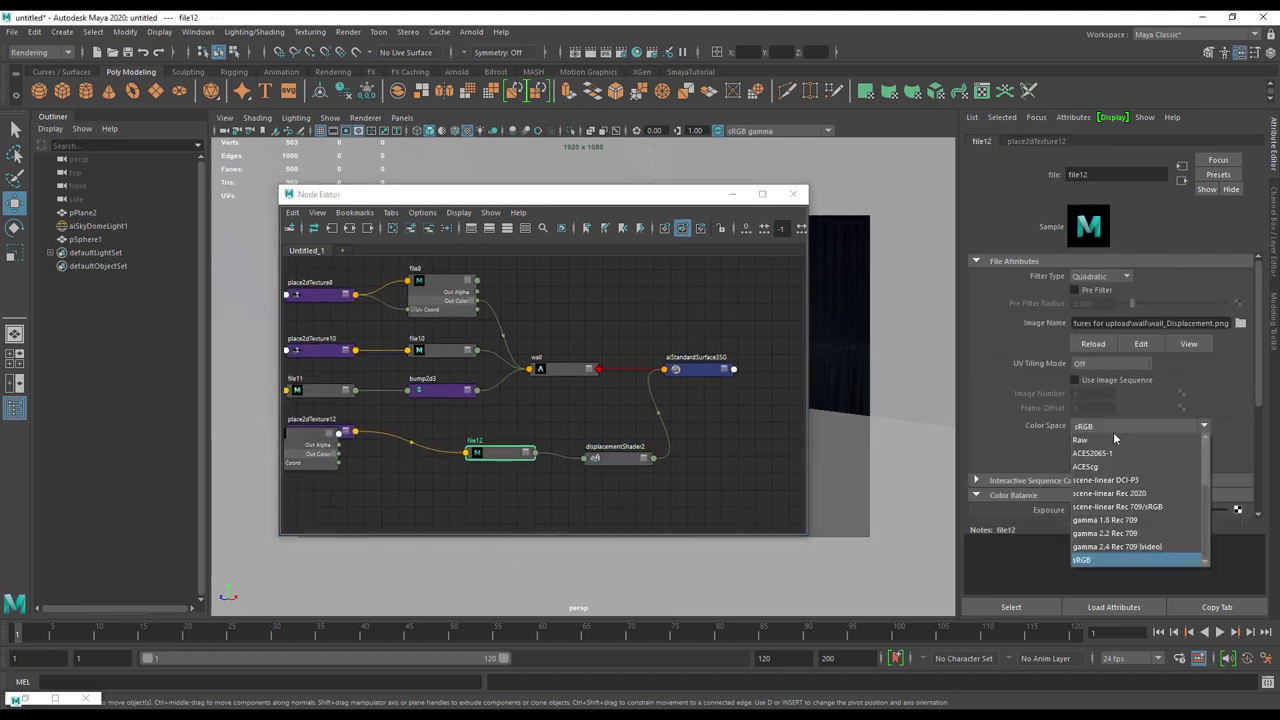
{"action": "left_click", "coordinate": [1113, 436]}
{"action": "left_click_drag", "start_coordinate": [1259, 382], "coordinate": [1257, 440]}
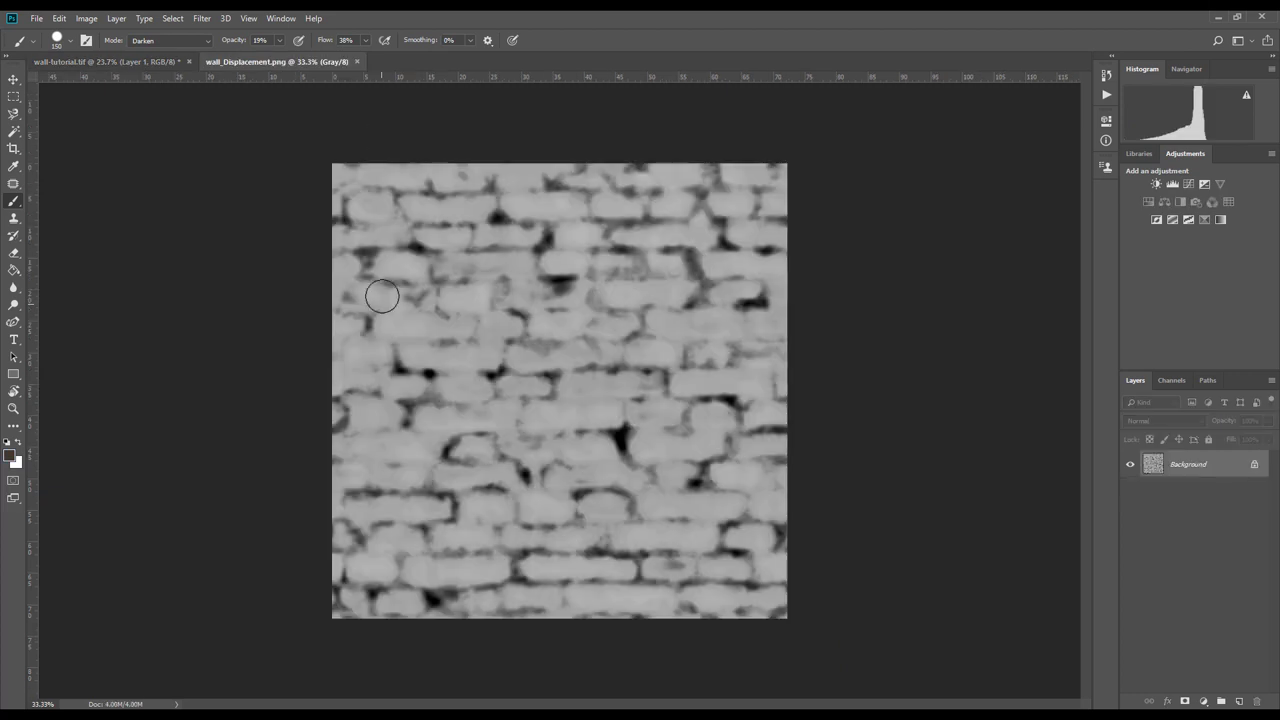
Step: Zoom into the displacement map and eyedrop grey a6a6a6 (RGB 166) as the foreground colour
{"action": "left_click", "coordinate": [13, 408]}
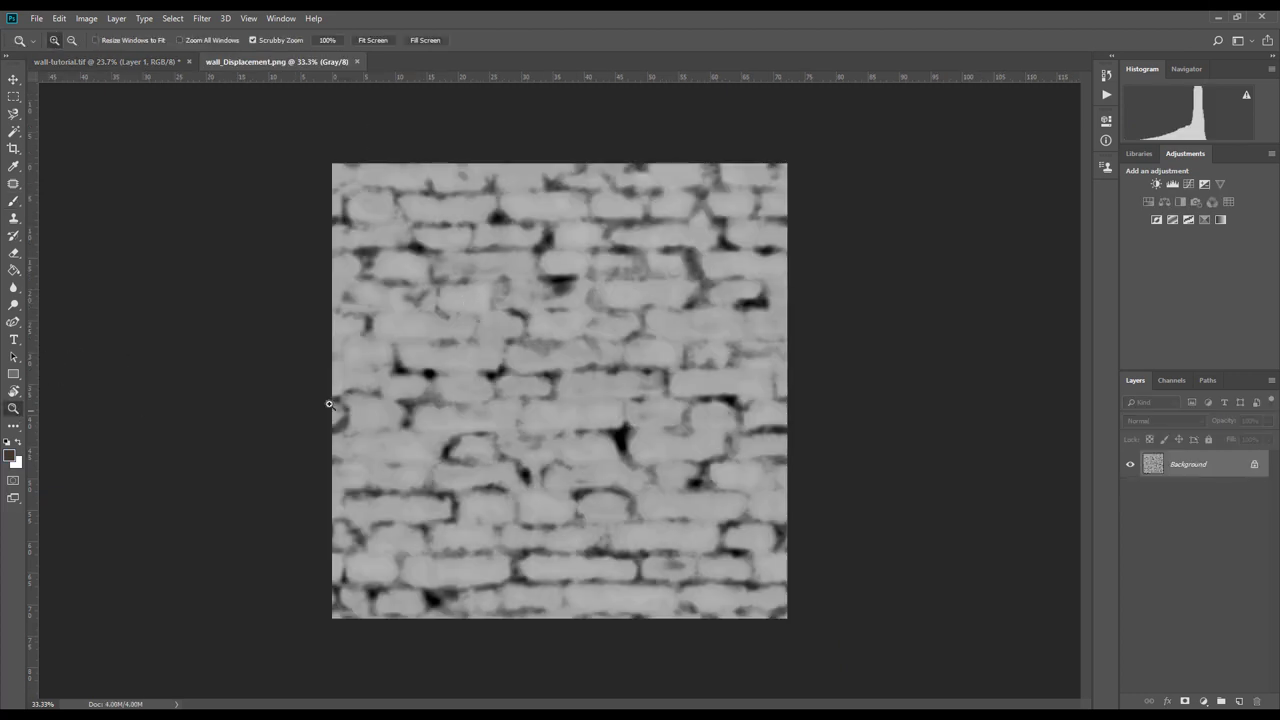
{"action": "left_click", "coordinate": [478, 377]}
{"action": "left_click_drag", "start_coordinate": [480, 378], "coordinate": [480, 378]}
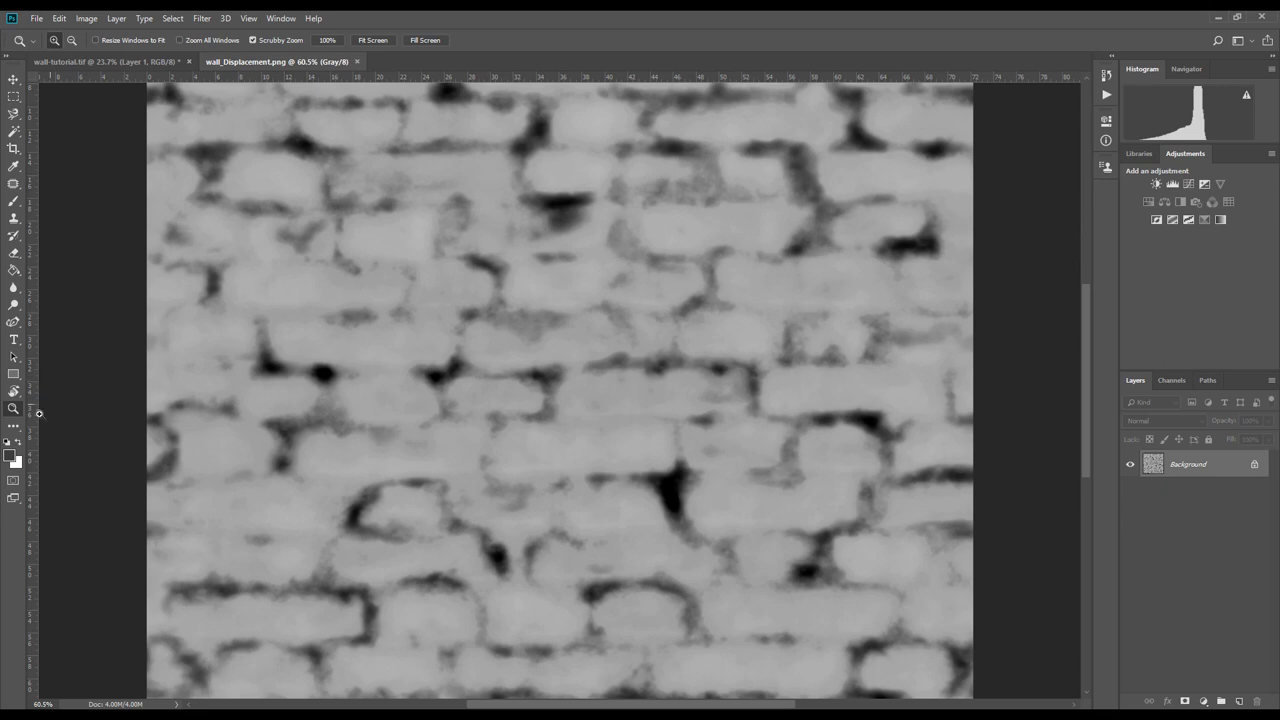
{"action": "left_click", "coordinate": [12, 455]}
{"action": "left_click", "coordinate": [357, 335]}
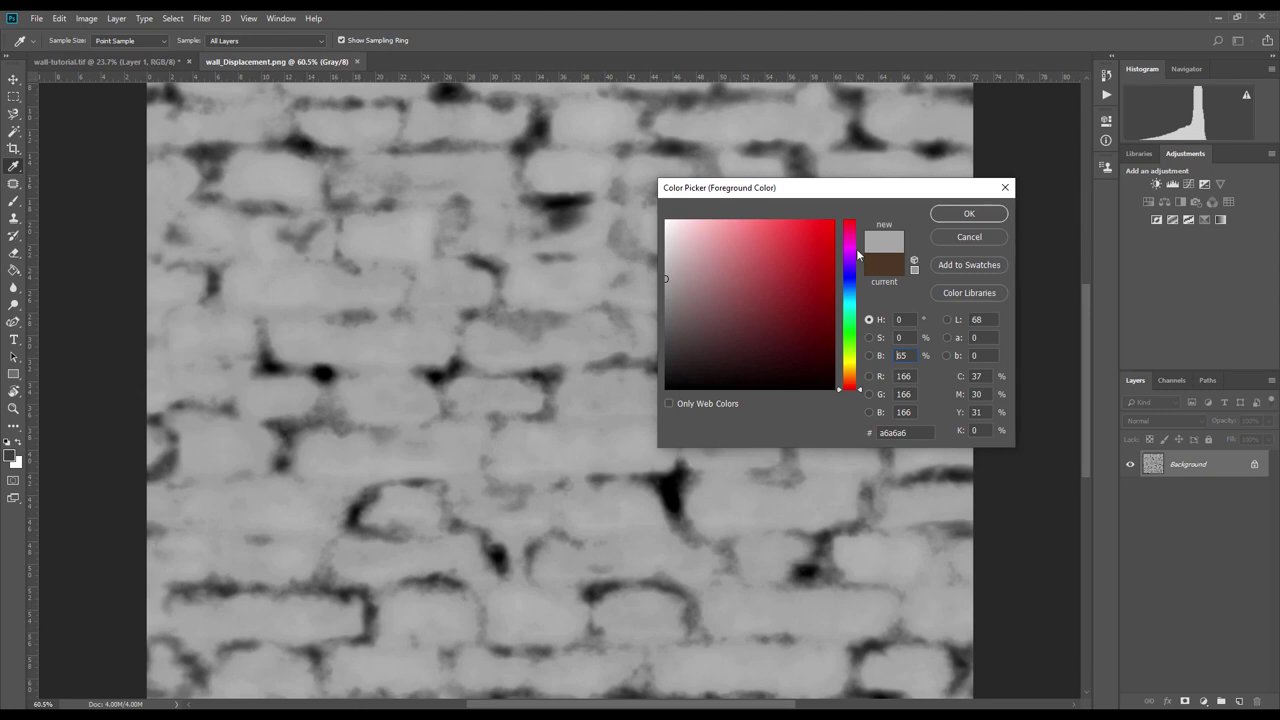
Step: Confirm the grey foreground colour and convert the locked Background into Layer 0
{"action": "left_click", "coordinate": [955, 216]}
{"action": "key", "text": "z"}
{"action": "double_click", "coordinate": [1203, 464]}
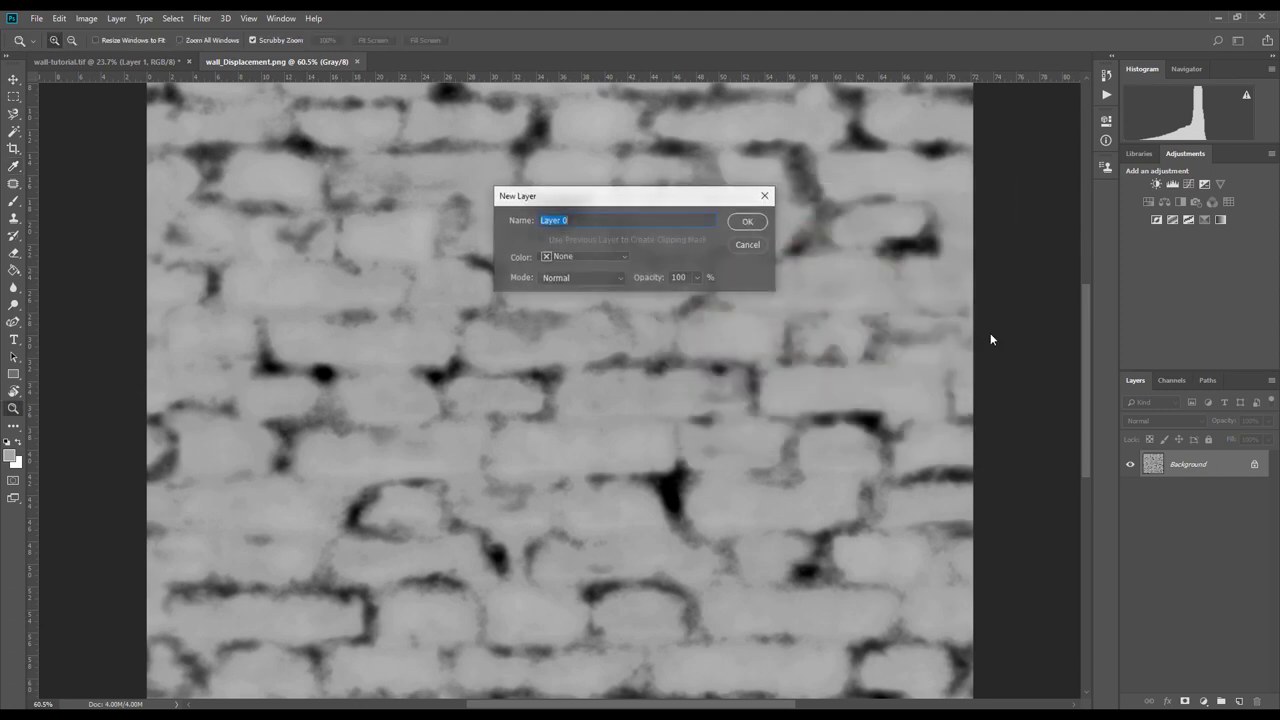
{"action": "left_click", "coordinate": [750, 218]}
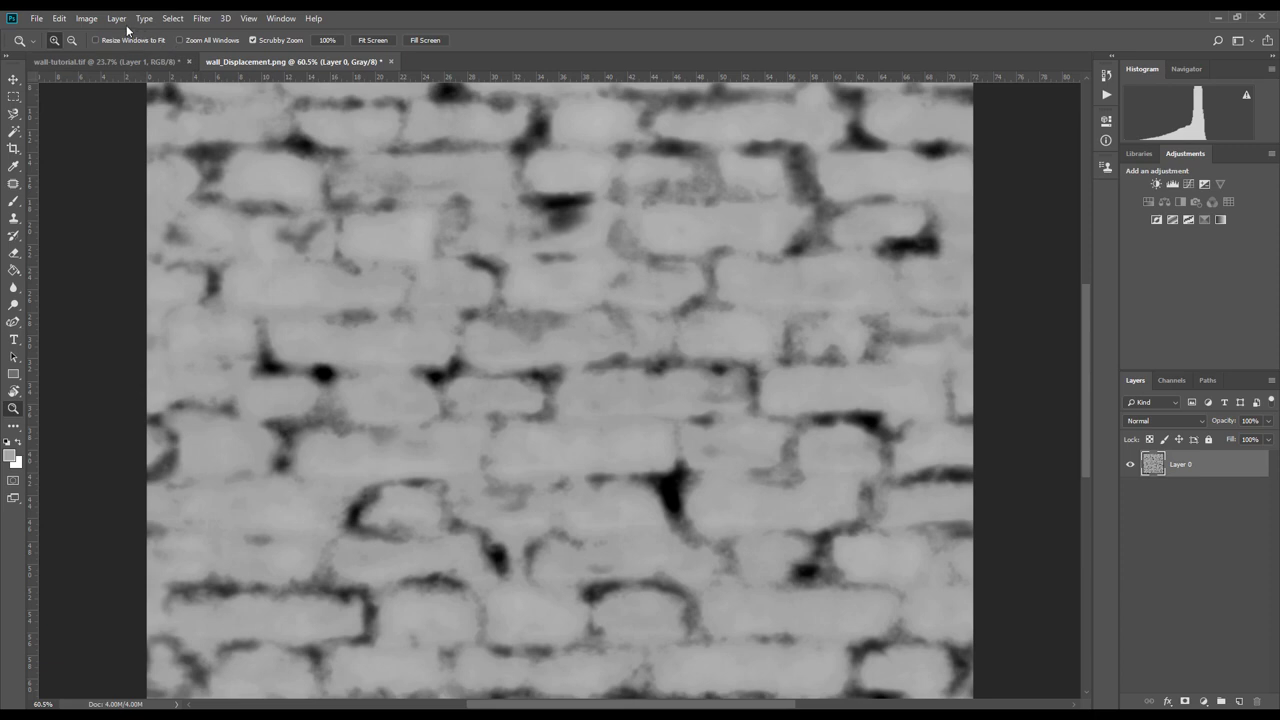
Step: Set the foreground colour to dark grey 181818 by sampling a dark spot of the image
{"action": "left_click", "coordinate": [11, 455]}
{"action": "left_click", "coordinate": [434, 375]}
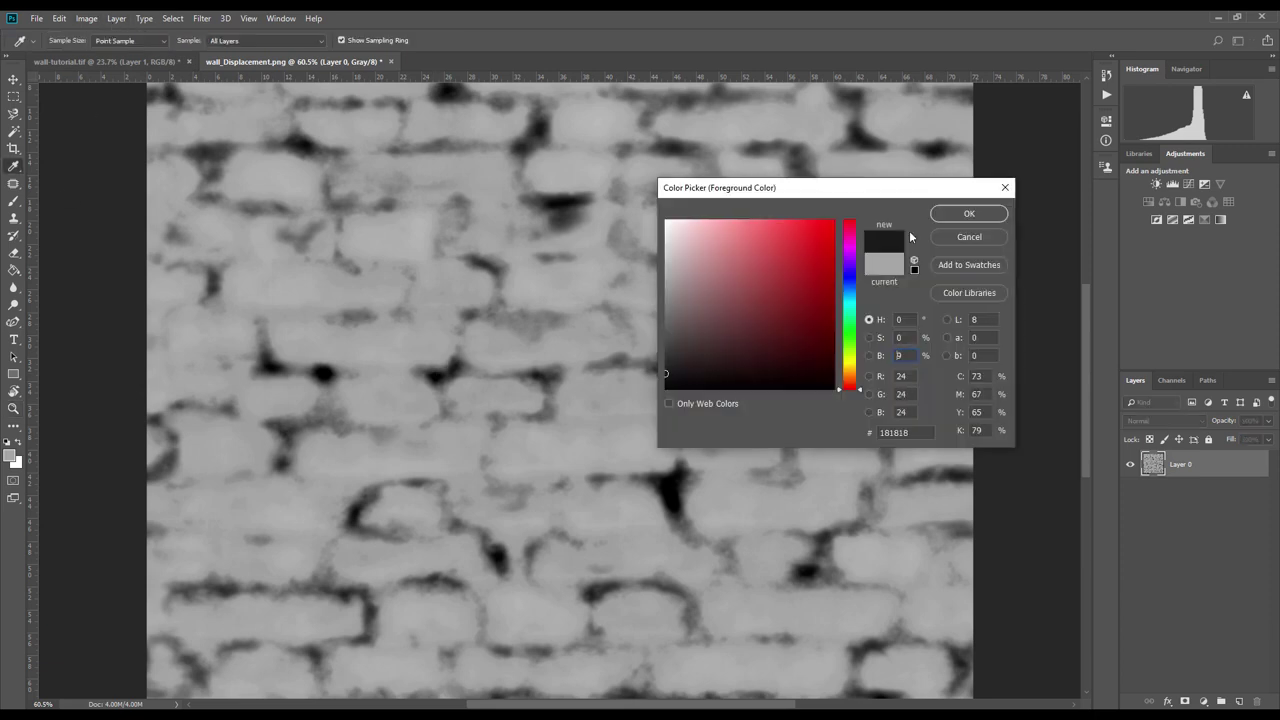
{"action": "left_click", "coordinate": [967, 214]}
{"action": "key", "text": "z"}
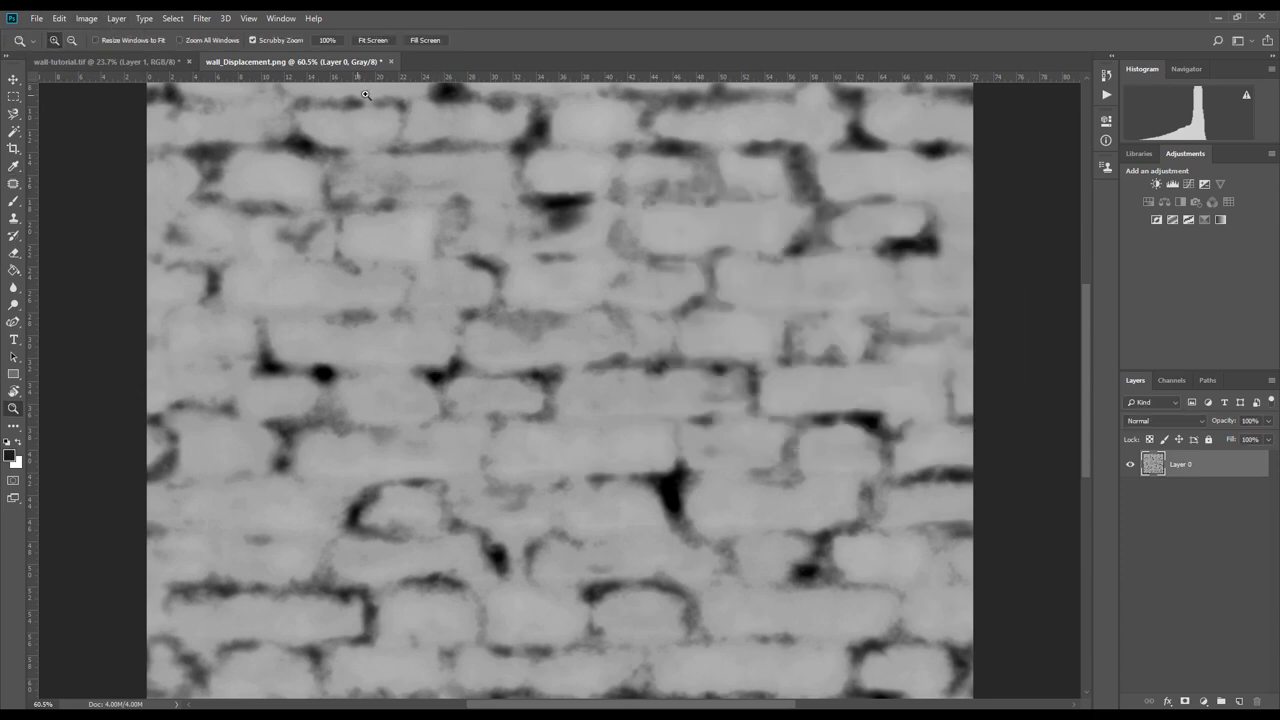
Step: Try selecting the light areas with Color Range, then clear the selection and dismiss the warning
{"action": "left_click", "coordinate": [176, 18]}
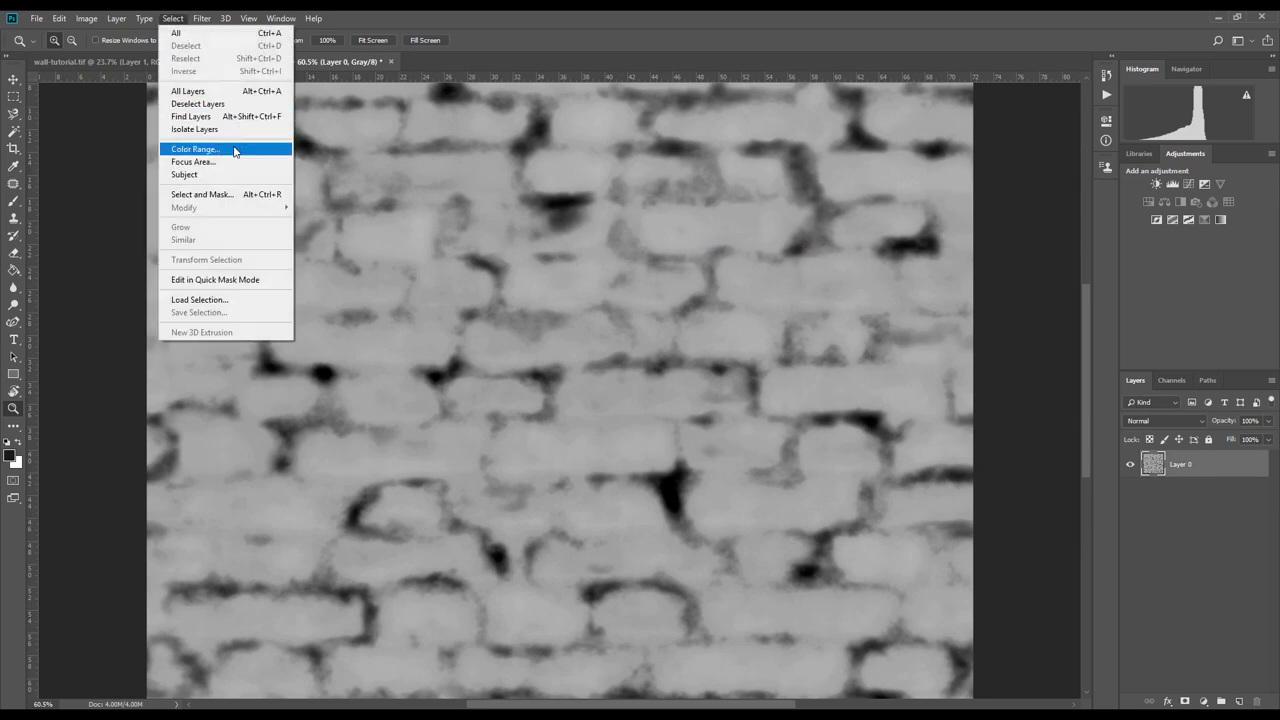
{"action": "left_click", "coordinate": [212, 150]}
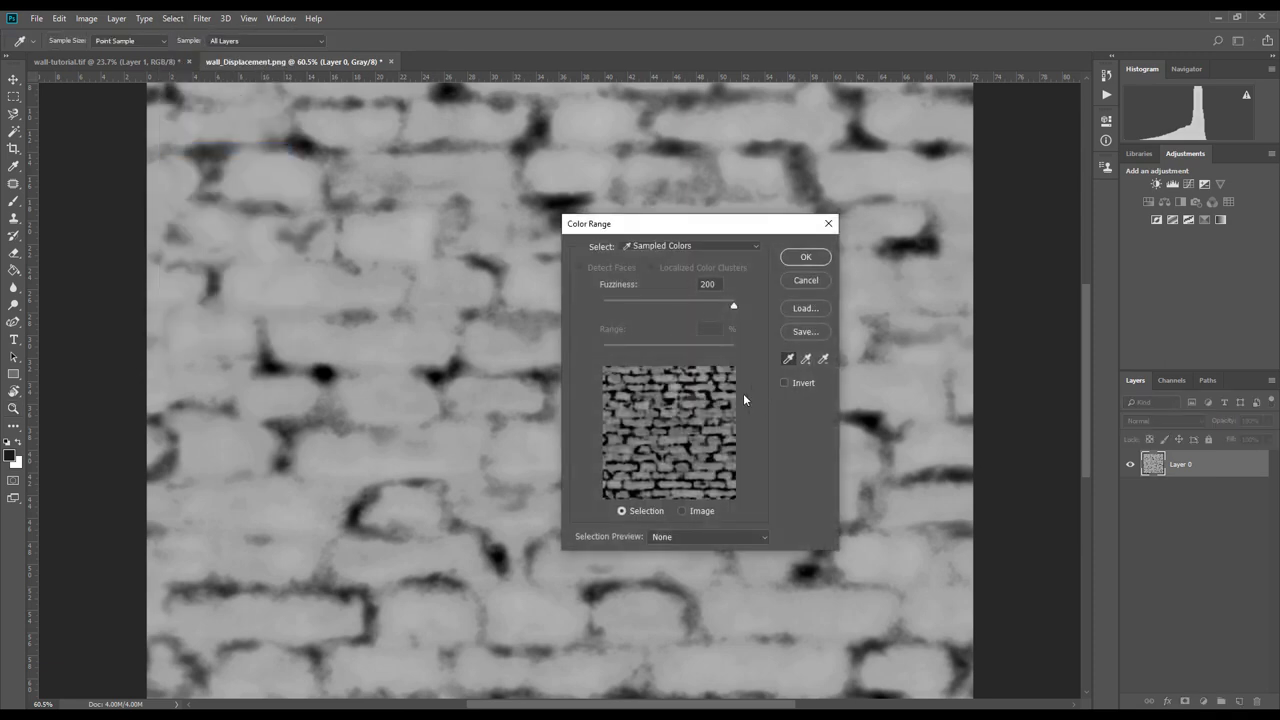
{"action": "left_click", "coordinate": [805, 257]}
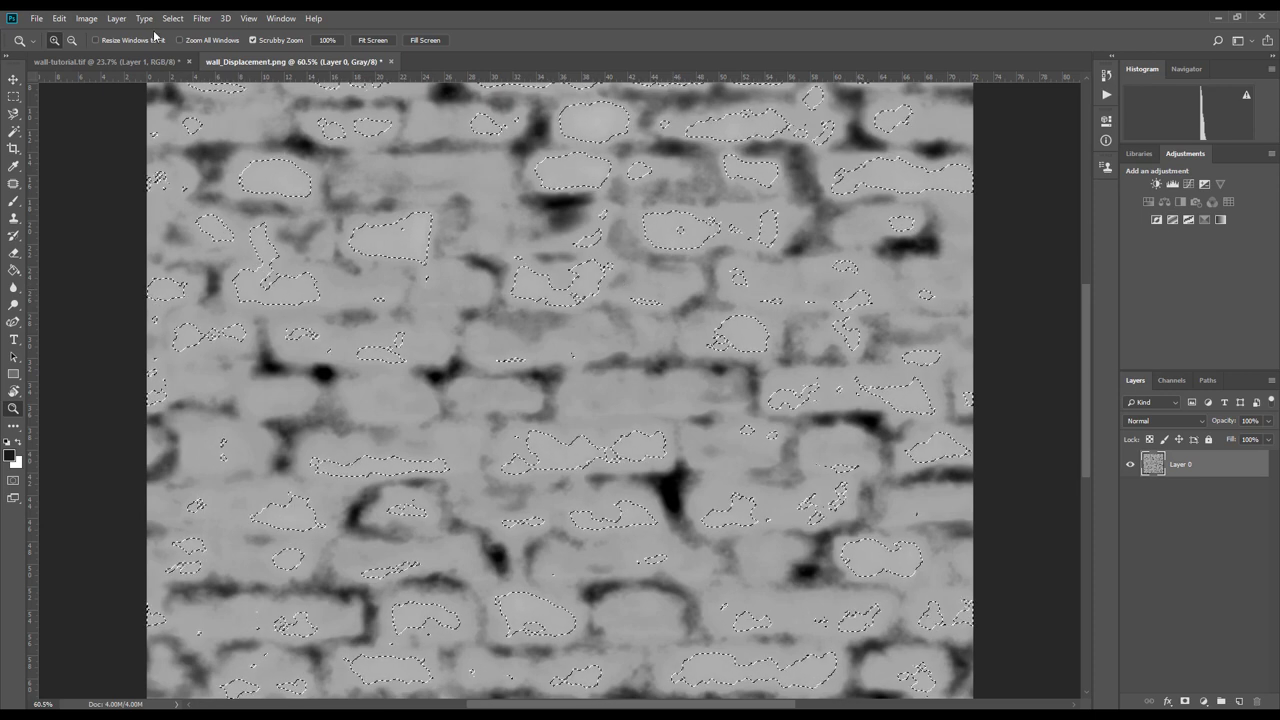
{"action": "key", "text": "m"}
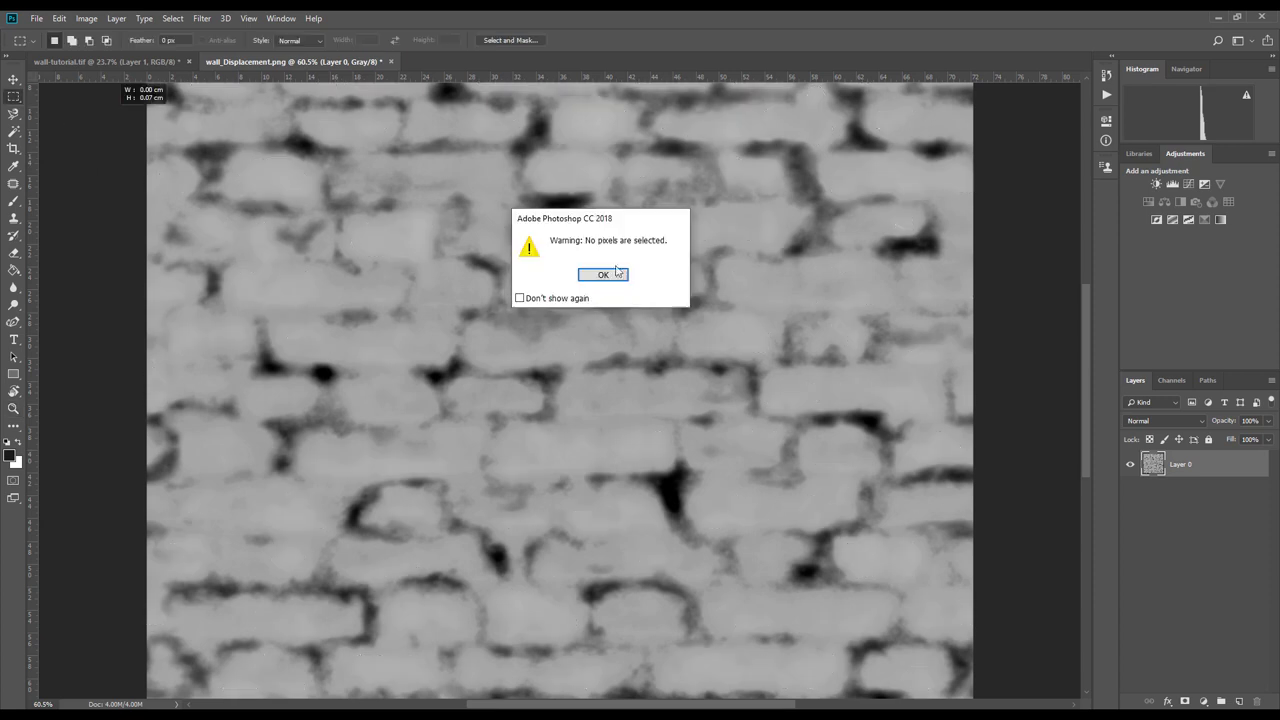
{"action": "left_click", "coordinate": [606, 275]}
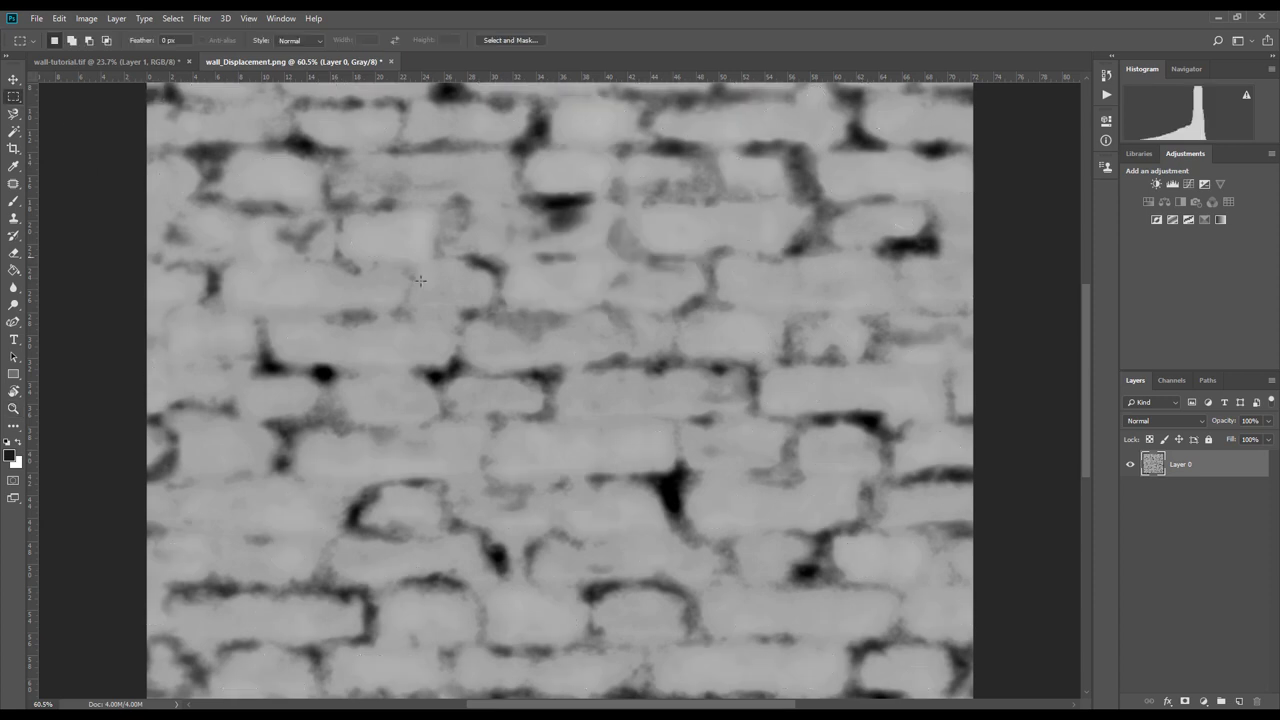
Step: Add a Levels adjustment layer with black input 118, gamma 0.17 and white input 131
{"action": "left_click", "coordinate": [1204, 701]}
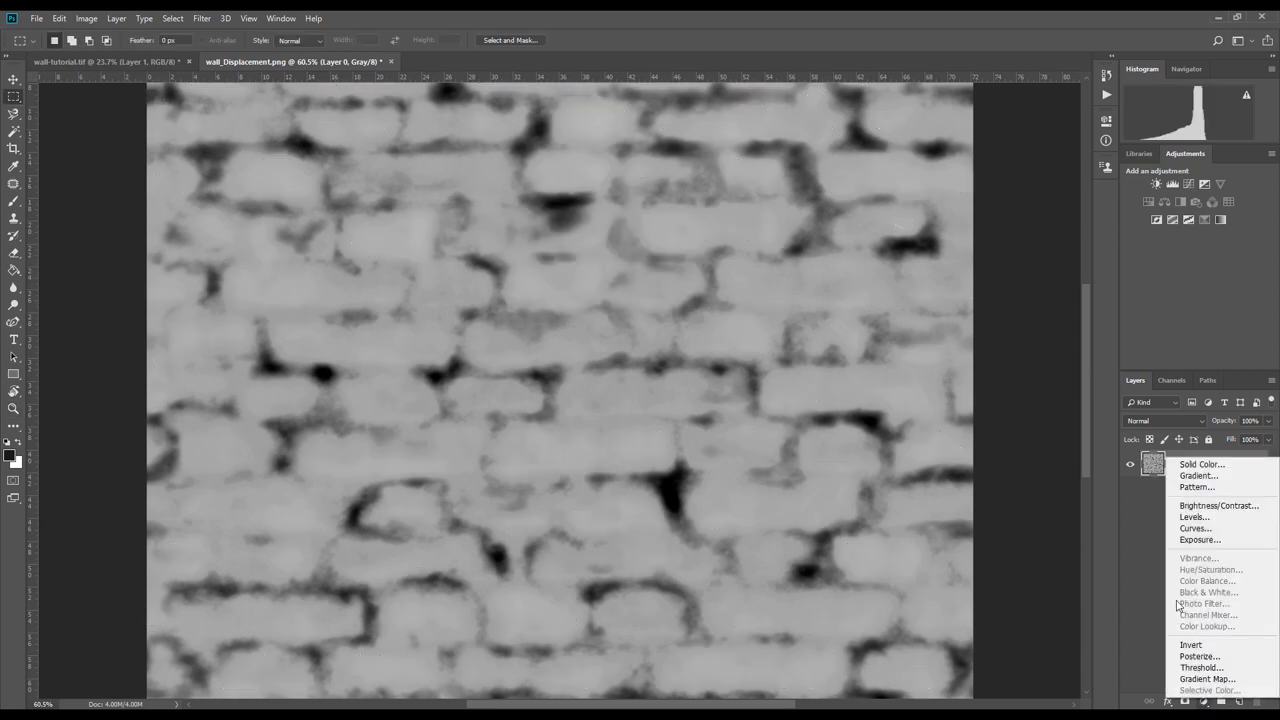
{"action": "left_click", "coordinate": [1211, 517]}
{"action": "left_click_drag", "start_coordinate": [971, 254], "coordinate": [996, 254]}
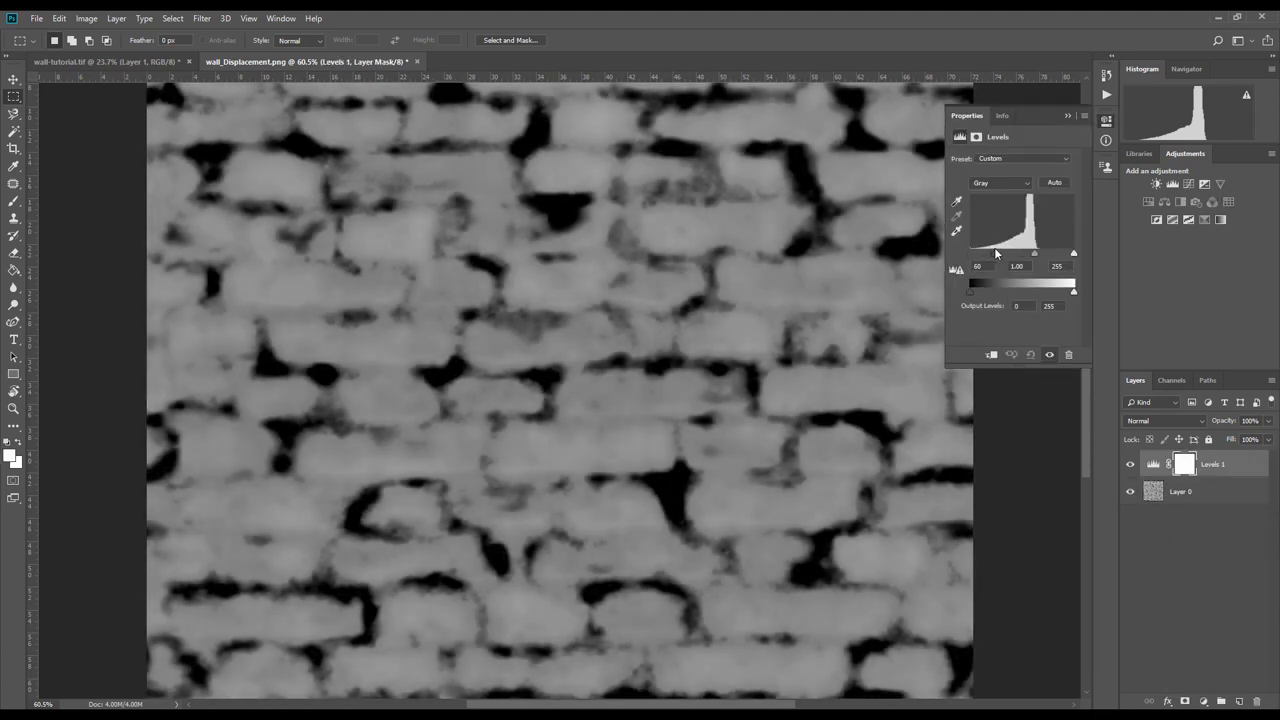
{"action": "left_click_drag", "start_coordinate": [1074, 256], "coordinate": [1020, 258]}
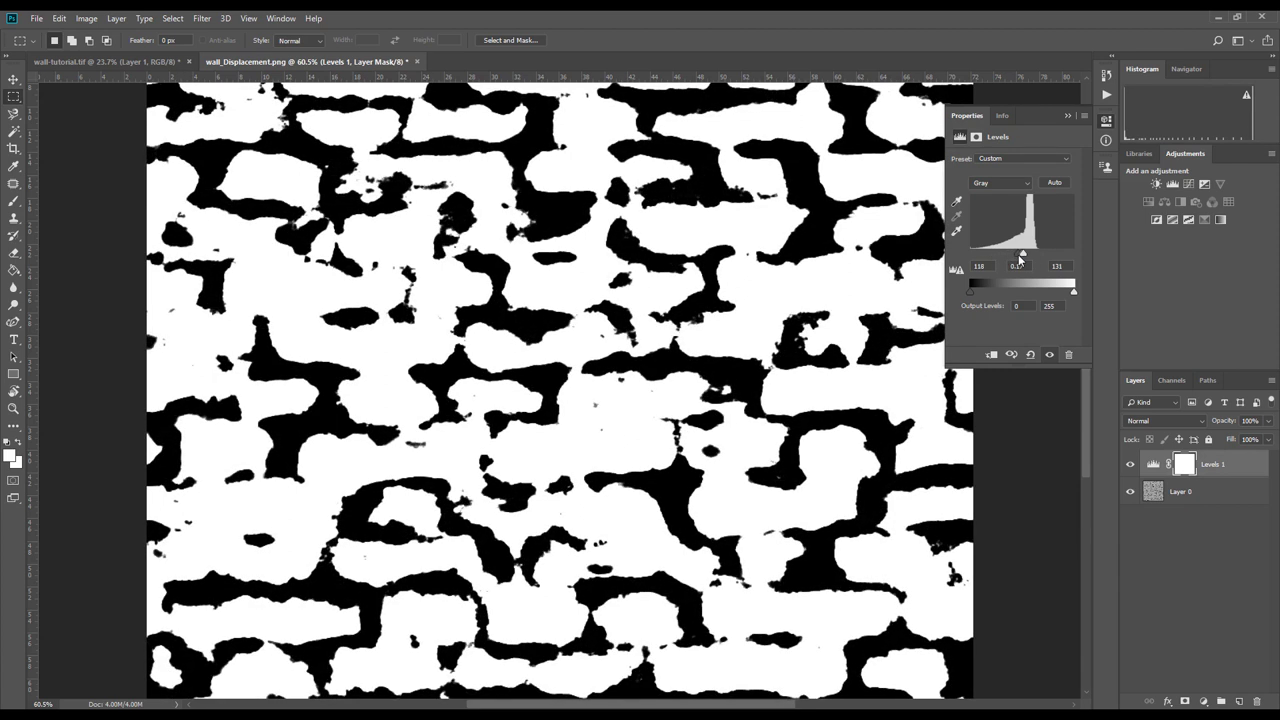
Step: Zoom out to view the whole brick texture and close the Levels properties
{"action": "left_click", "coordinate": [13, 409]}
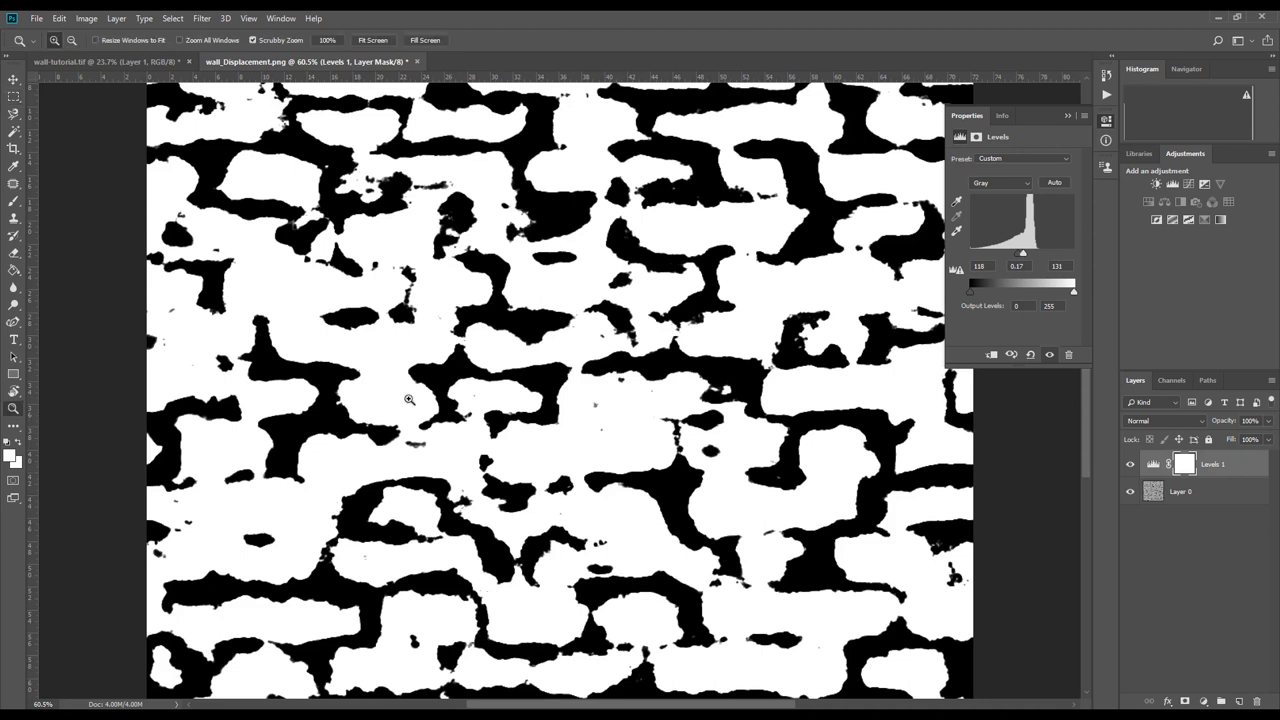
{"action": "left_click", "coordinate": [575, 389], "text": "alt"}
{"action": "left_click", "coordinate": [643, 432], "text": "alt"}
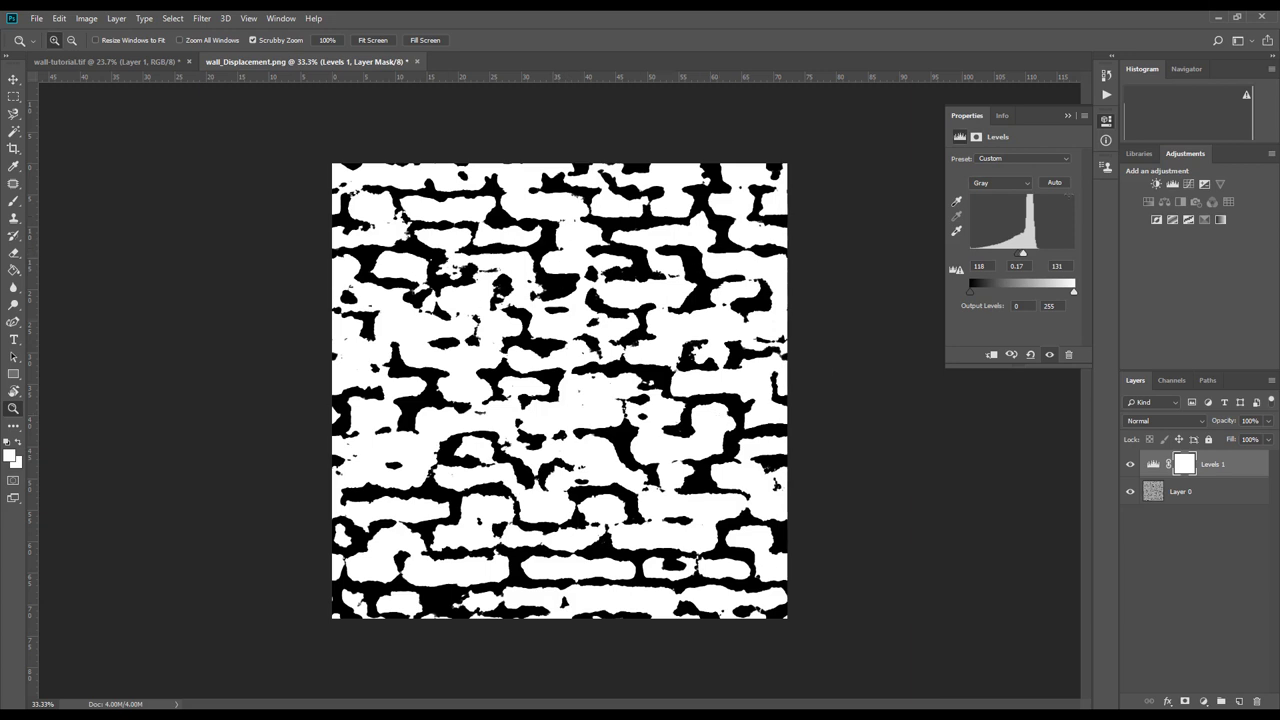
{"action": "left_click", "coordinate": [871, 271]}
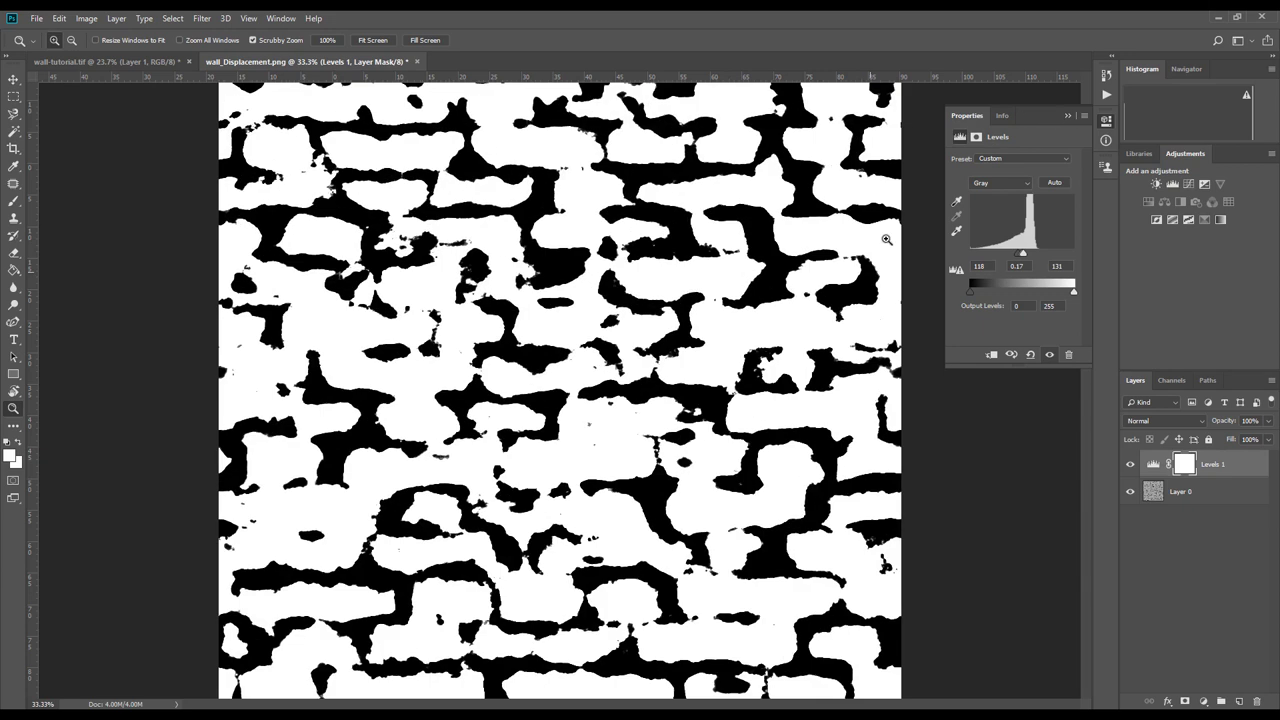
{"action": "left_click_drag", "start_coordinate": [715, 350], "coordinate": [618, 368]}
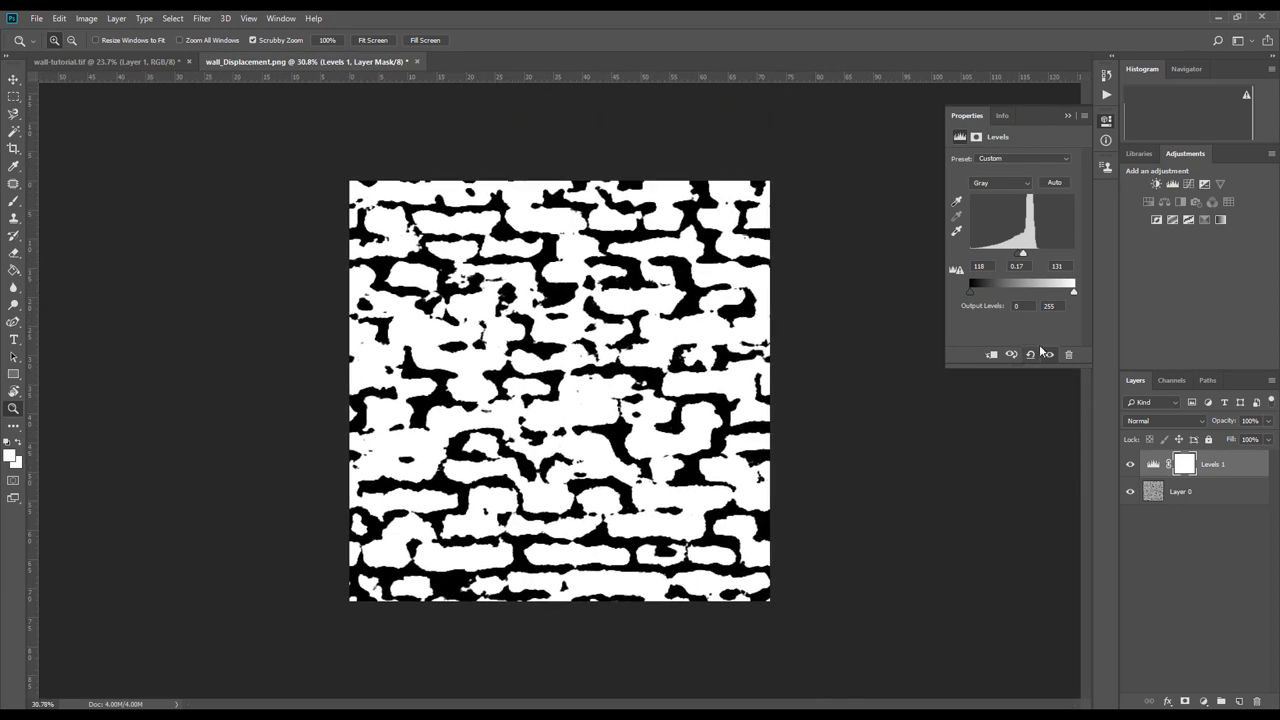
{"action": "left_click", "coordinate": [1106, 120]}
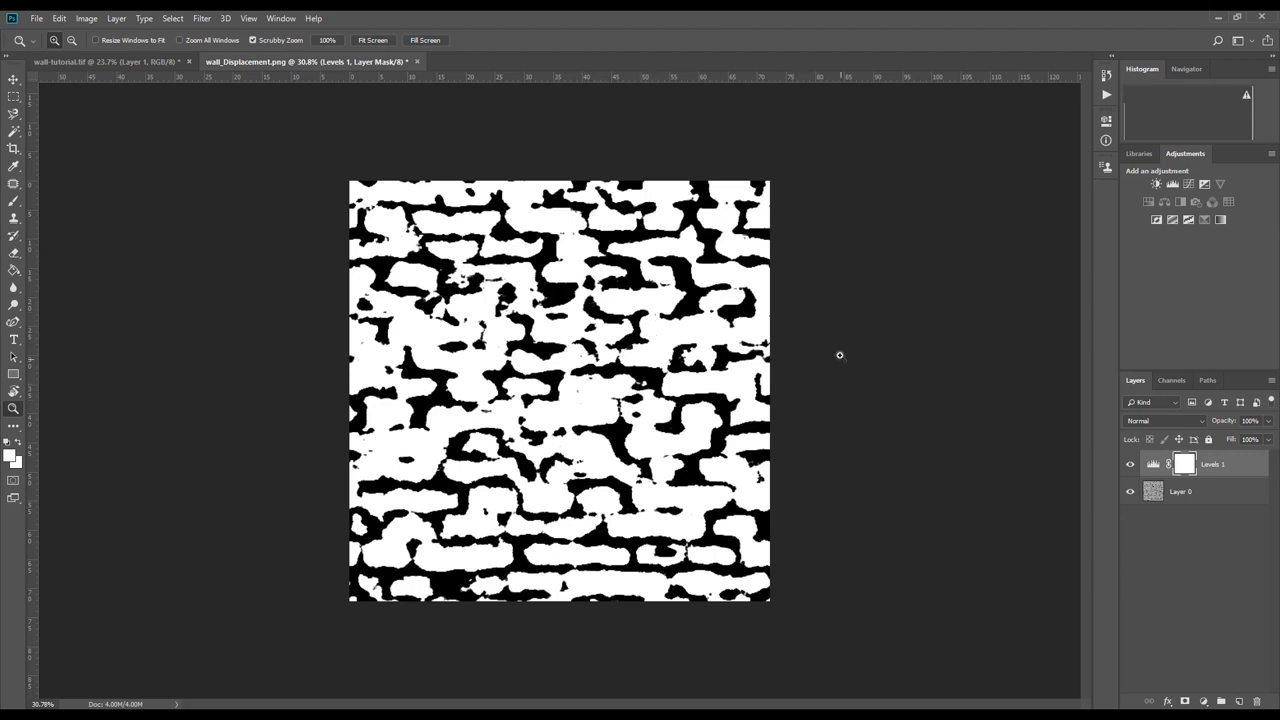
Step: Merge Layer 0 and the Levels adjustment into a single layer
{"action": "left_click", "coordinate": [1232, 492]}
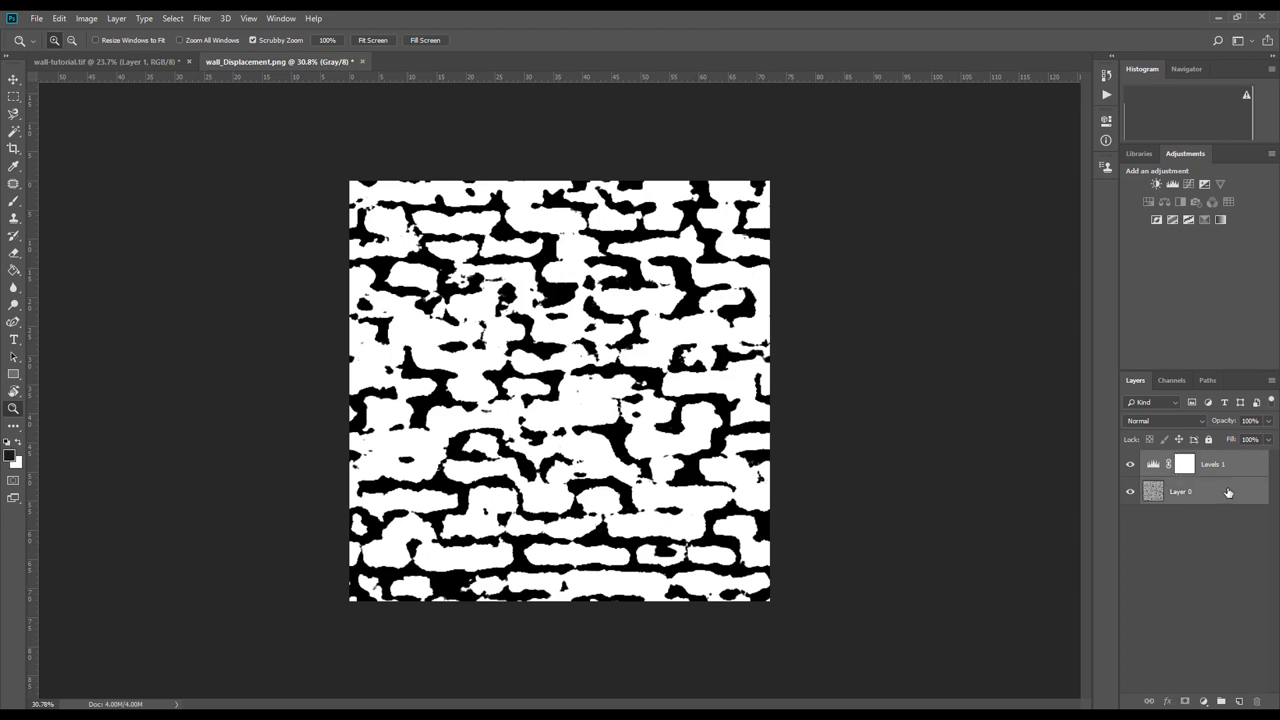
{"action": "key", "text": "ctrl+e"}
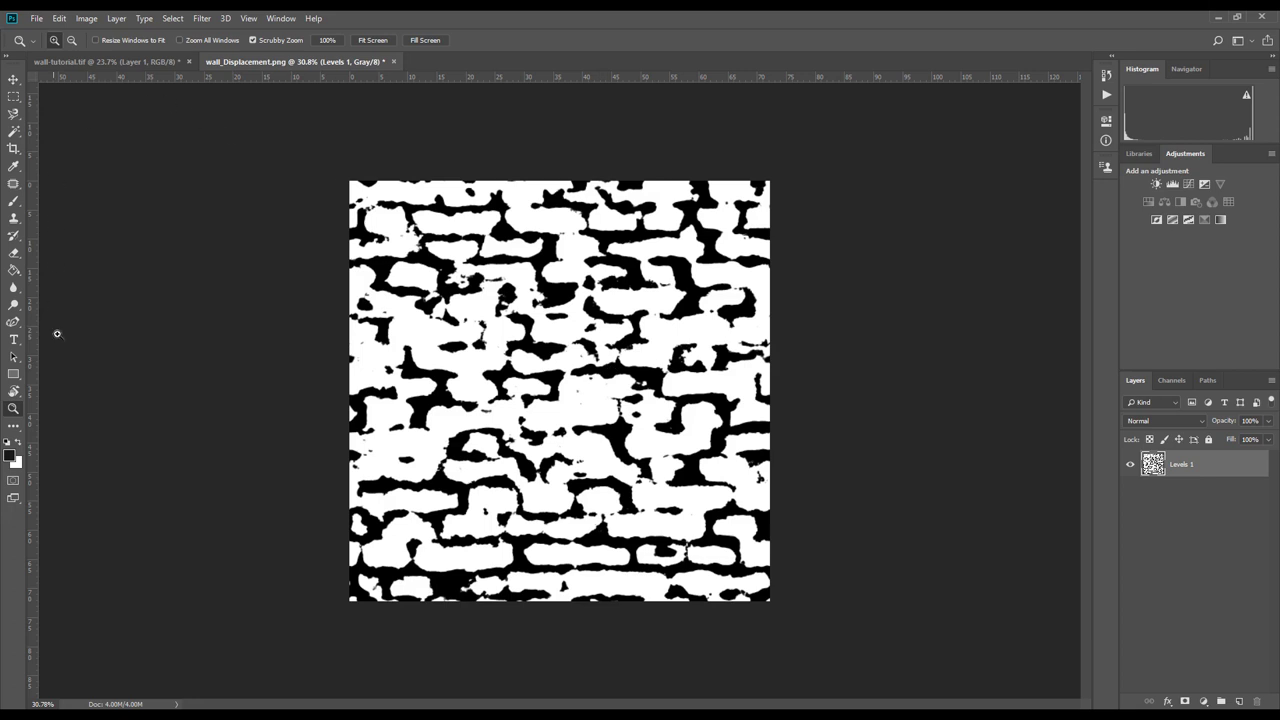
{"action": "left_click", "coordinate": [10, 455]}
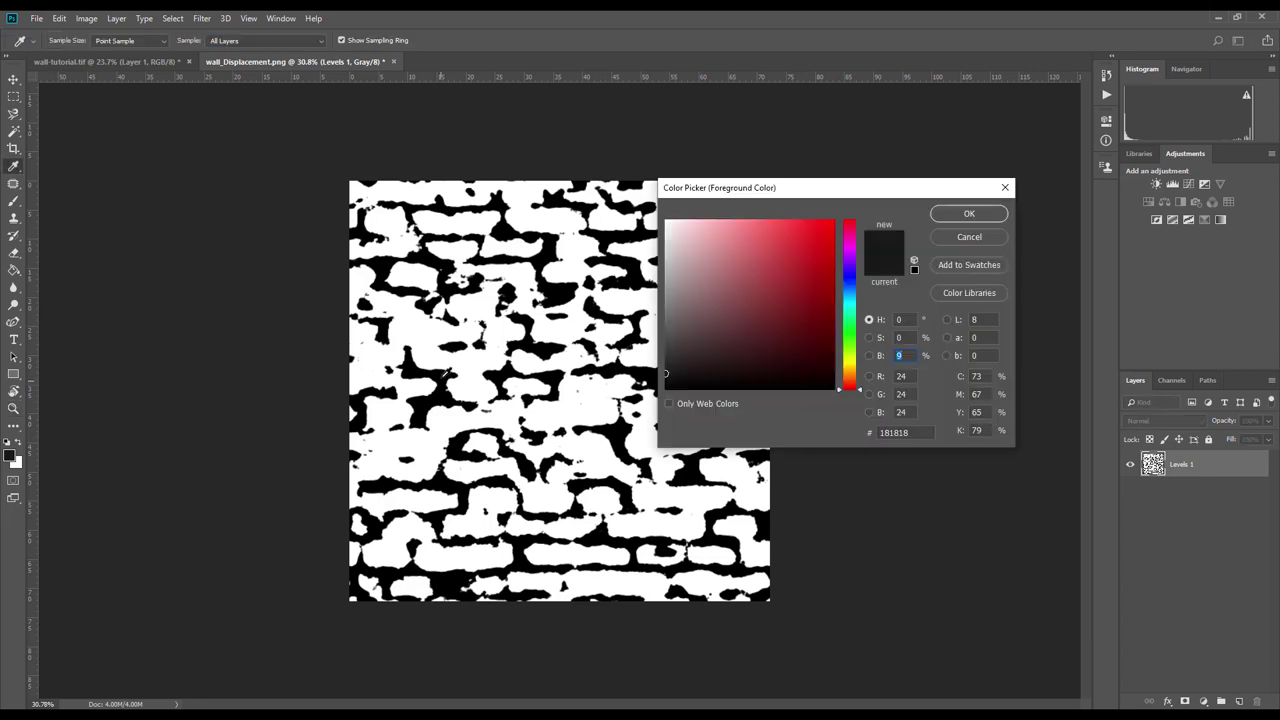
{"action": "left_click", "coordinate": [969, 214]}
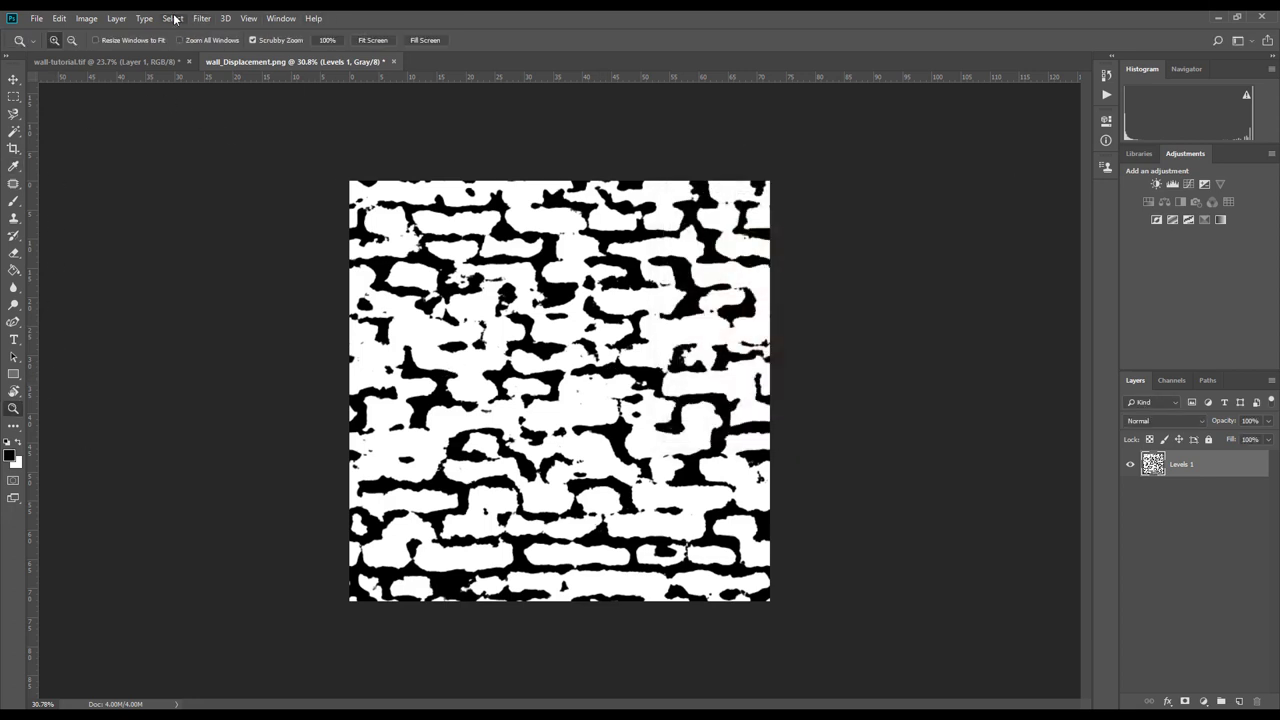
Step: Select the white bricks with Color Range, fill them with 50% Gray, and deselect
{"action": "left_click", "coordinate": [174, 19]}
{"action": "left_click", "coordinate": [270, 150]}
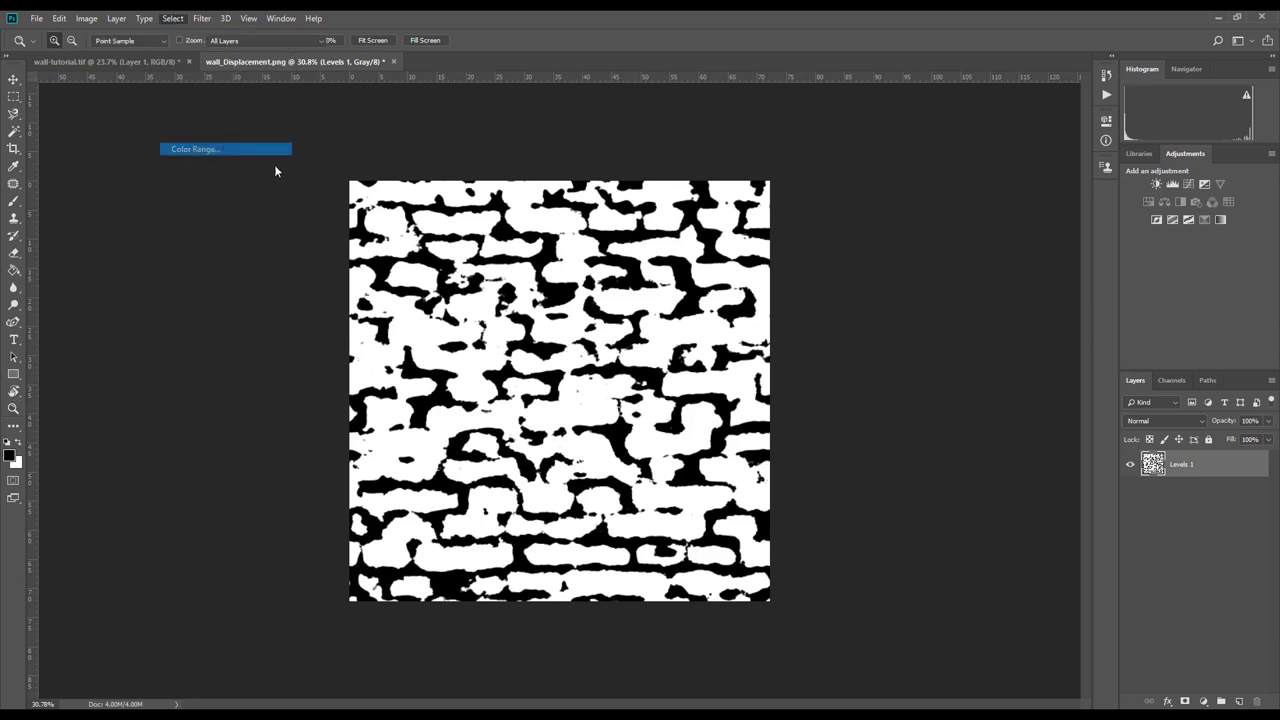
{"action": "left_click", "coordinate": [805, 258]}
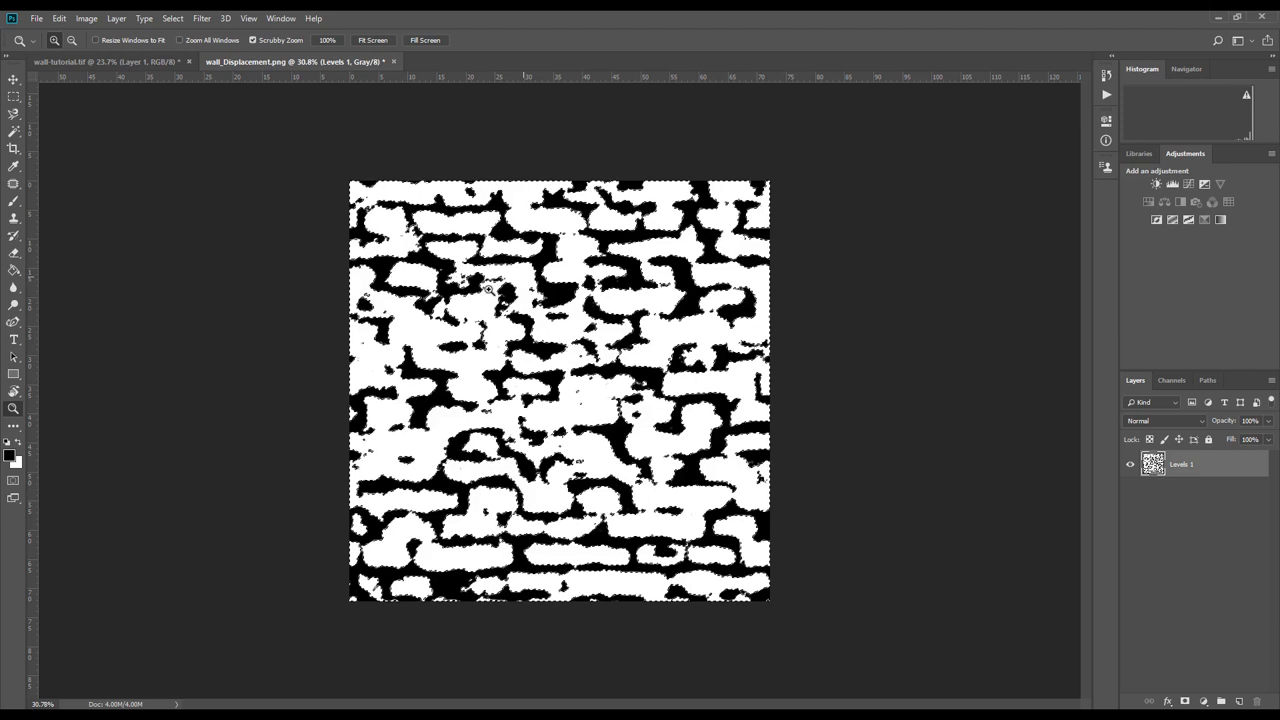
{"action": "left_click", "coordinate": [59, 18]}
{"action": "left_click", "coordinate": [103, 227]}
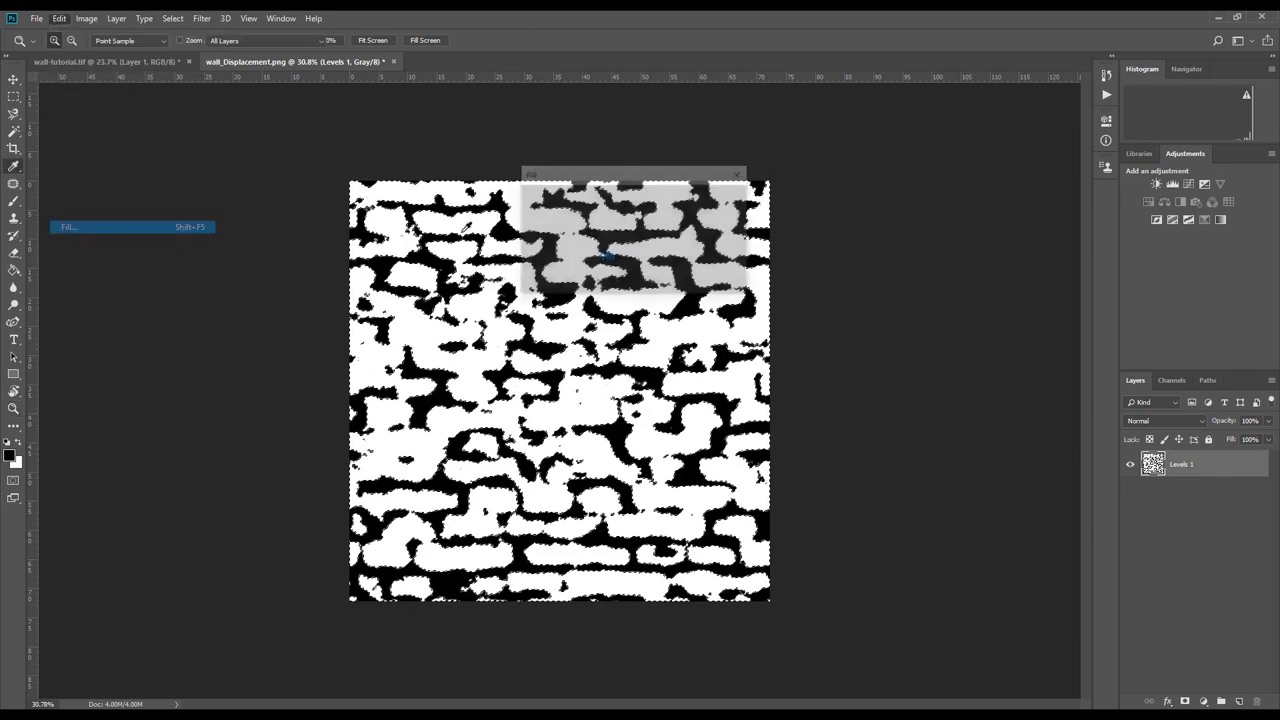
{"action": "left_click", "coordinate": [734, 207]}
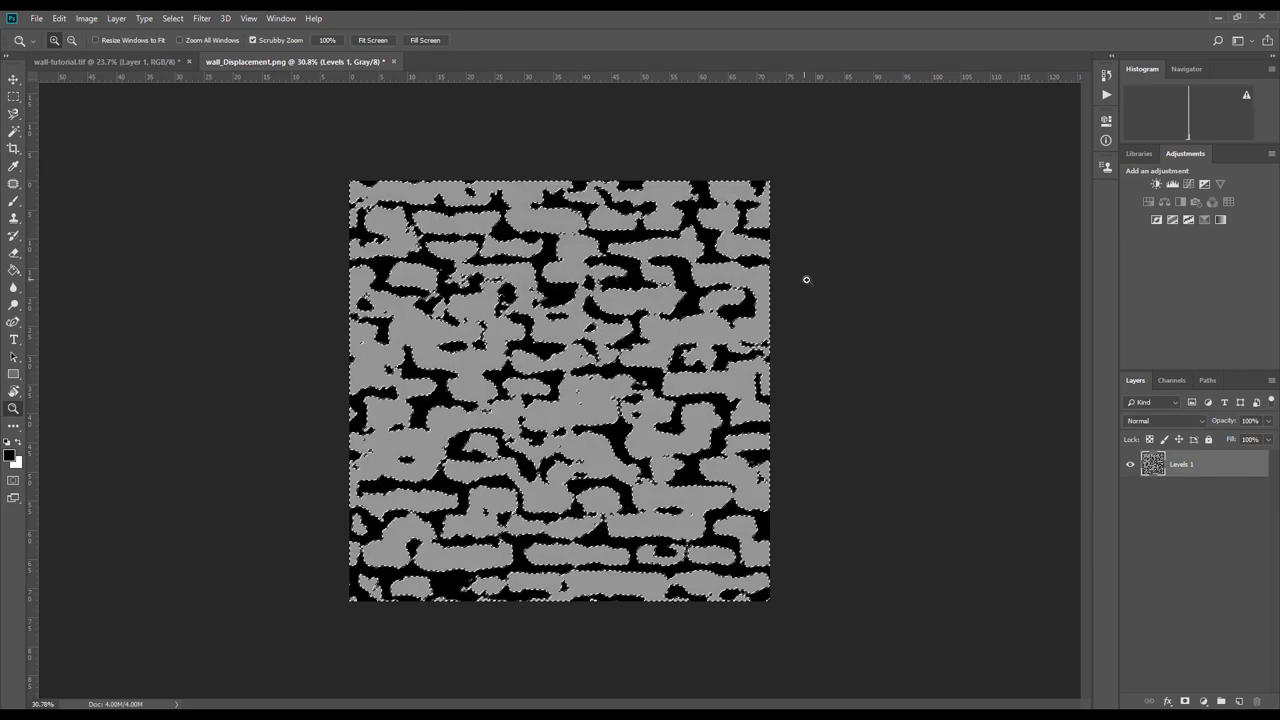
{"action": "key", "text": "m"}
{"action": "key", "text": "ctrl+d"}
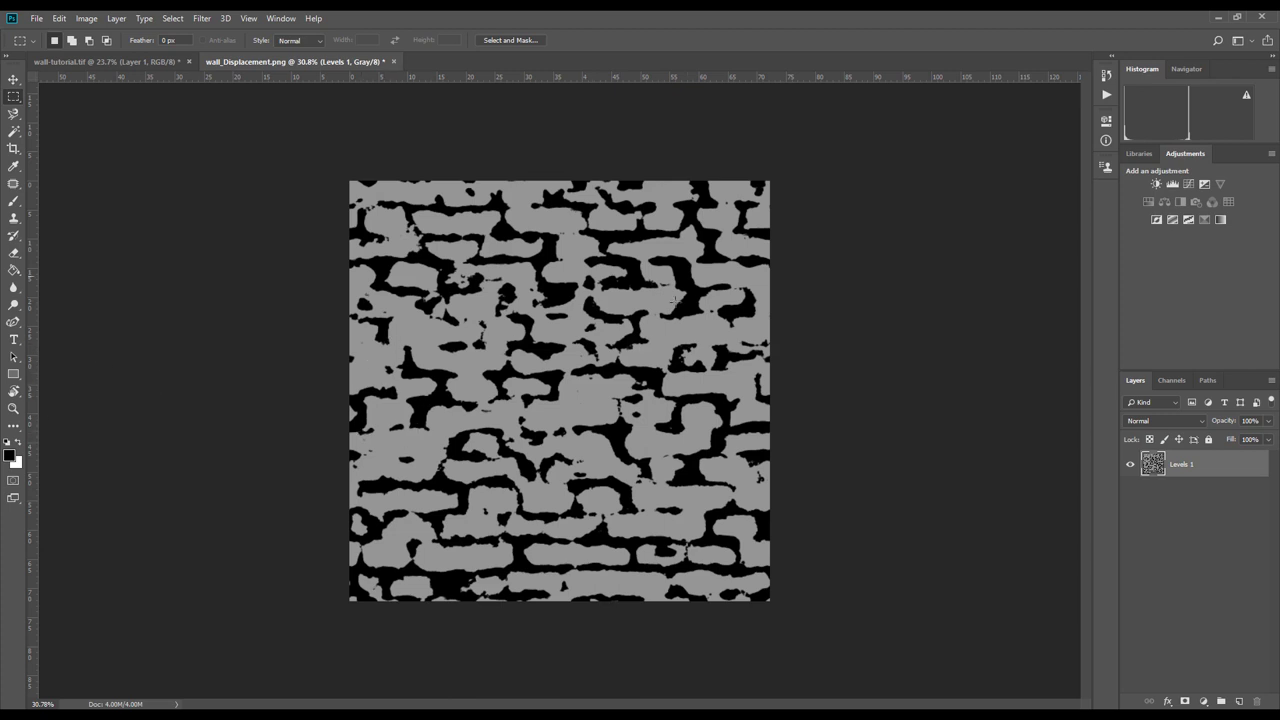
Step: Save wall_Displacement.png with File > Save and reposition Maya's node graph window
{"action": "left_click", "coordinate": [36, 18]}
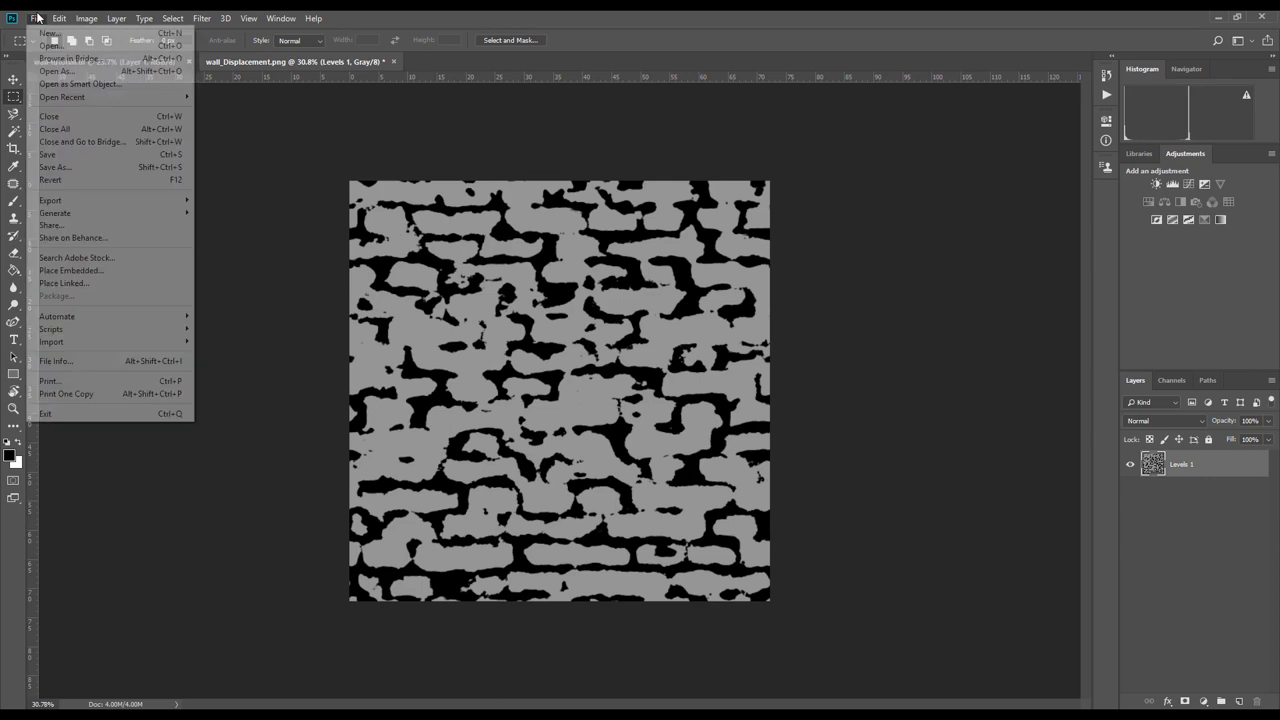
{"action": "left_click", "coordinate": [75, 157]}
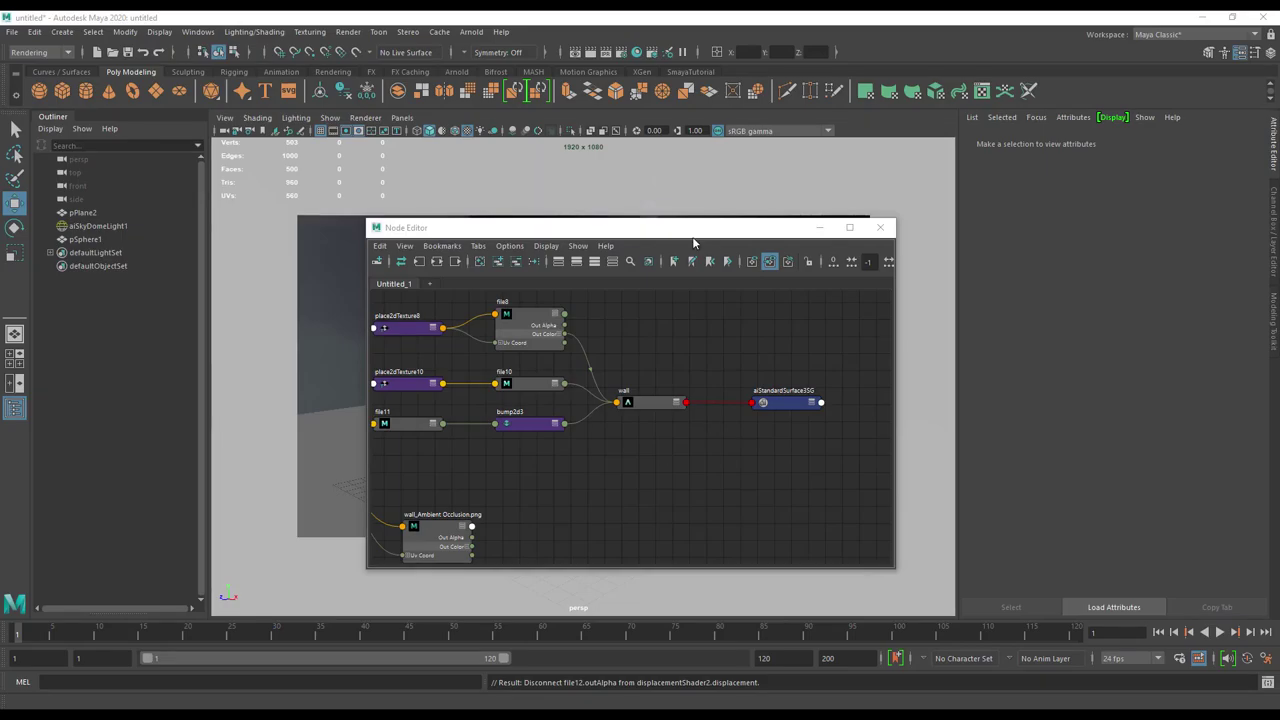
{"action": "left_click_drag", "start_coordinate": [693, 242], "coordinate": [496, 243]}
Step: Connect a new file12 texture to the shading group's displacement and load wall_Displacement.png into it
{"action": "left_click", "coordinate": [594, 400]}
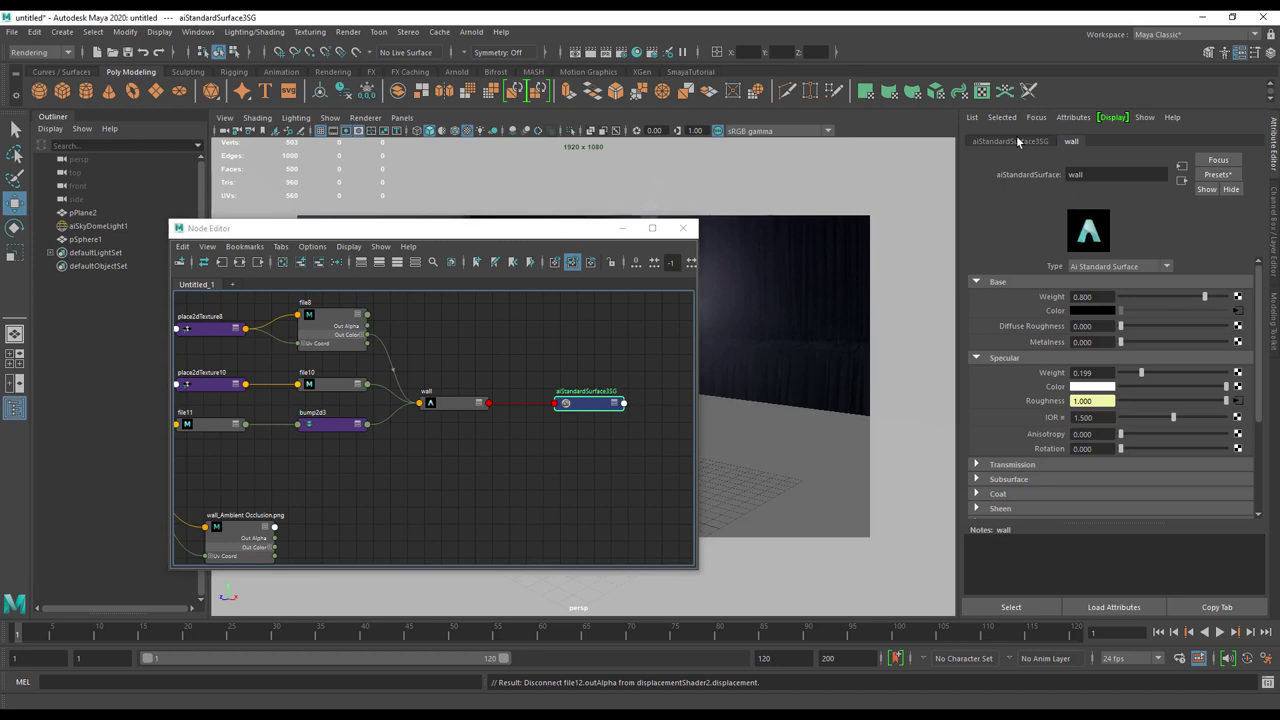
{"action": "left_click", "coordinate": [1016, 141]}
{"action": "left_click", "coordinate": [1245, 305]}
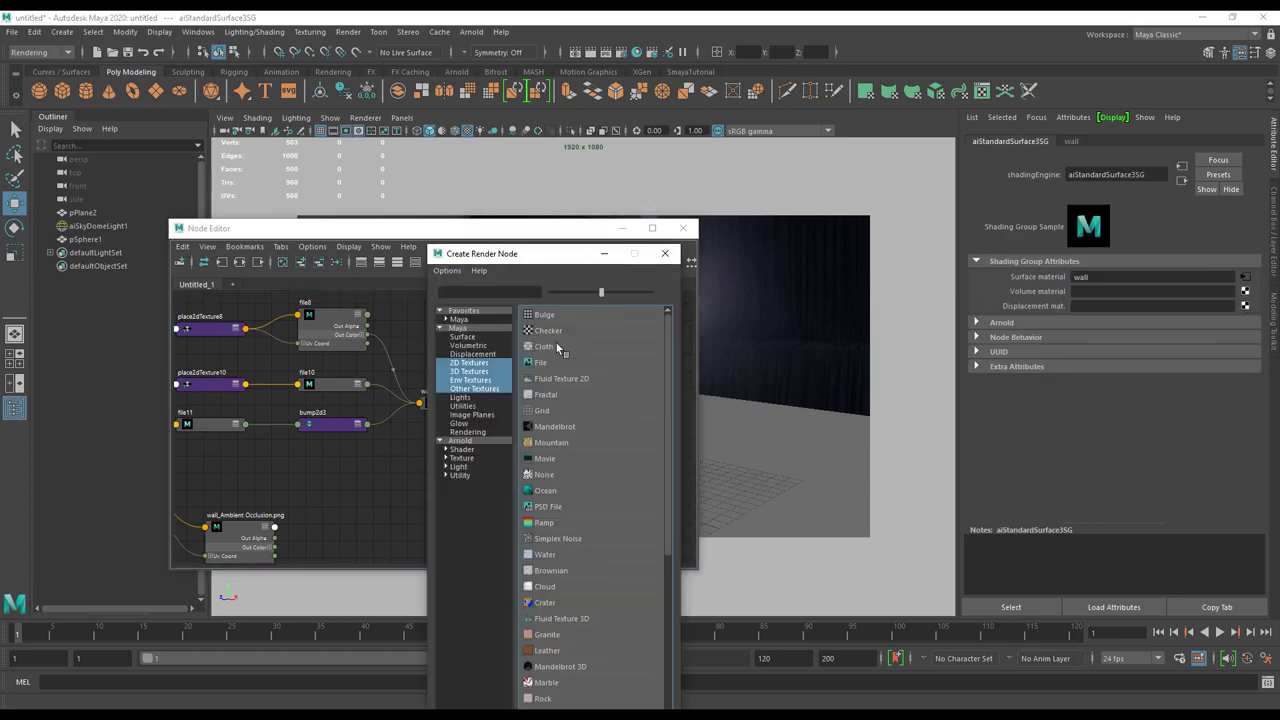
{"action": "left_click", "coordinate": [561, 363]}
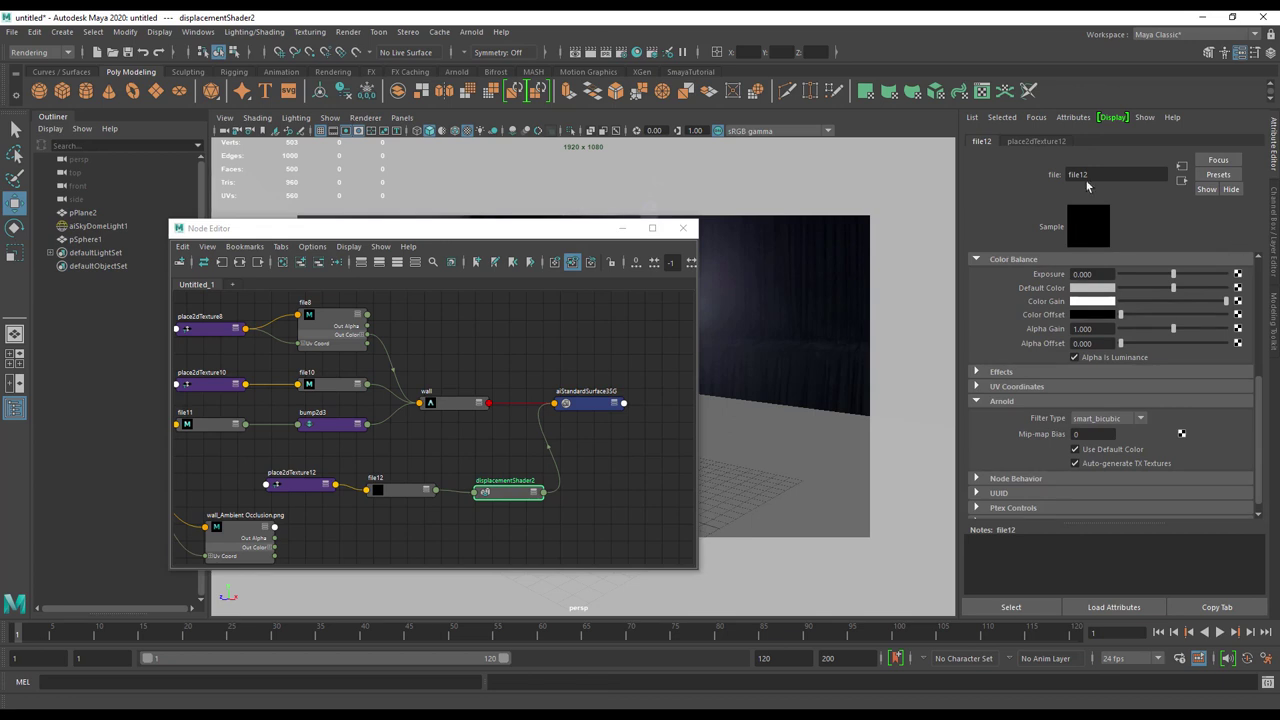
{"action": "left_click", "coordinate": [1038, 141]}
{"action": "left_click", "coordinate": [403, 490]}
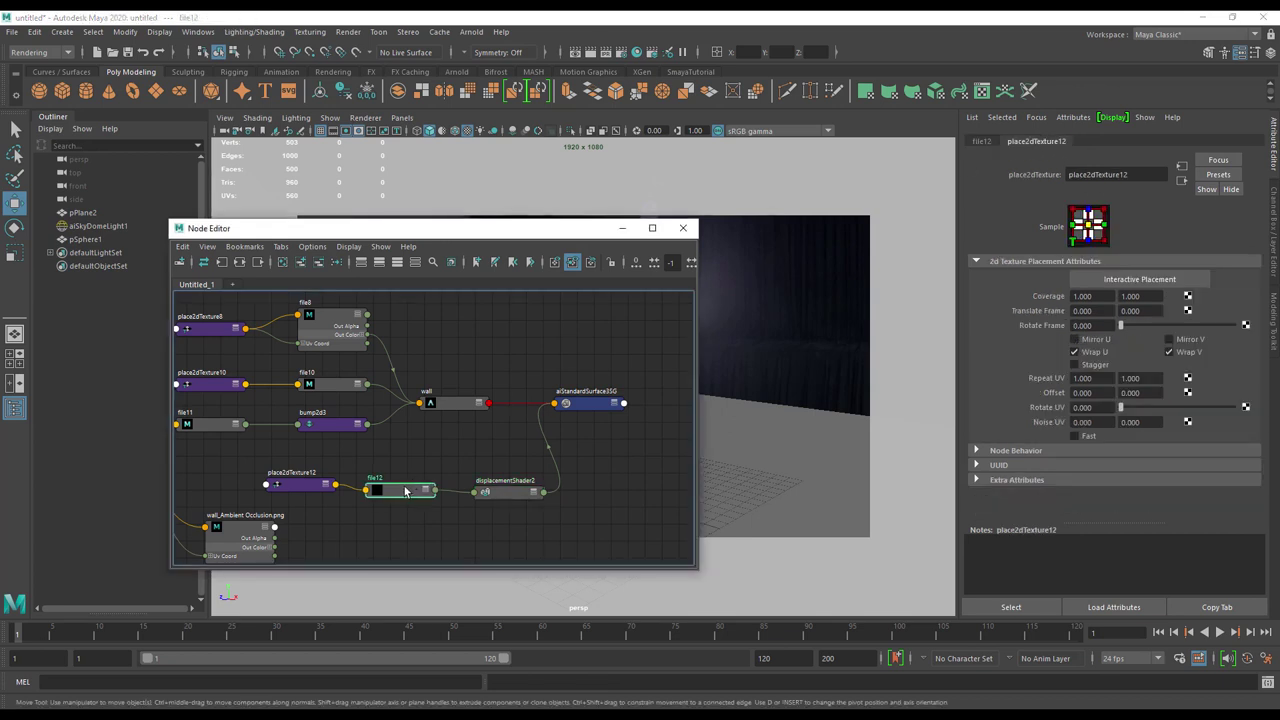
{"action": "left_click", "coordinate": [980, 141]}
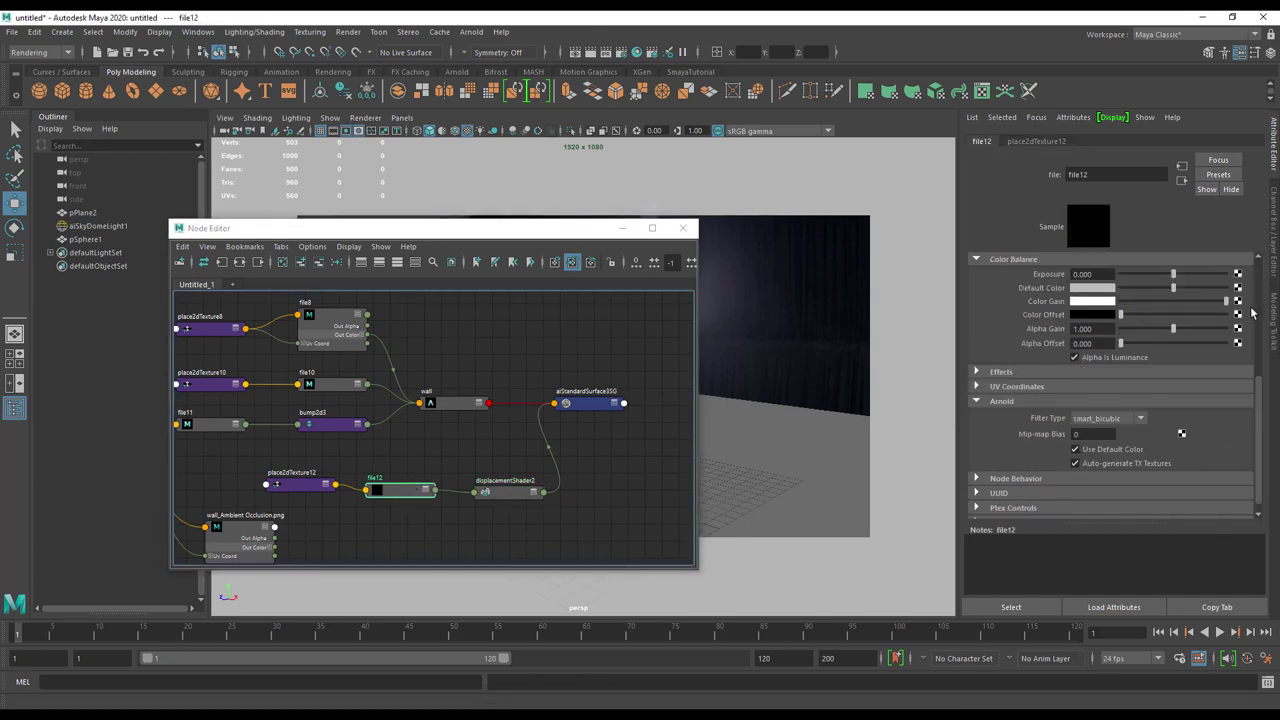
{"action": "left_click", "coordinate": [1239, 324]}
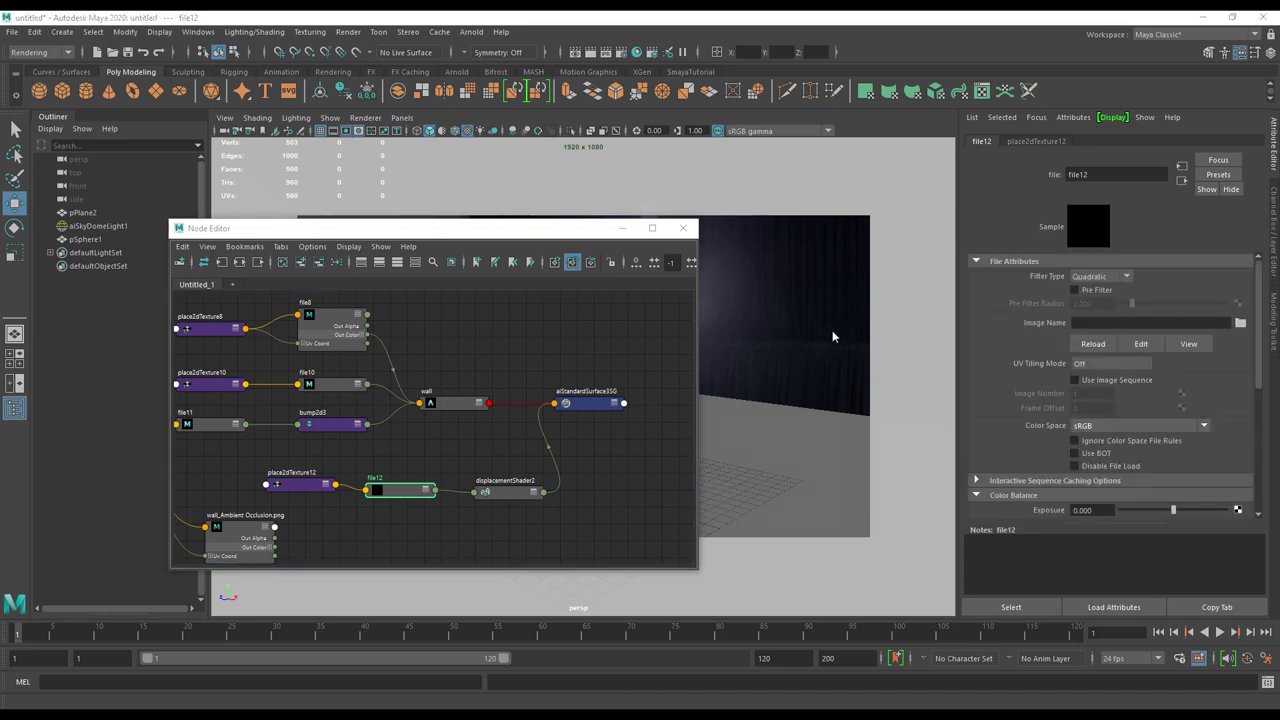
{"action": "left_click", "coordinate": [354, 316]}
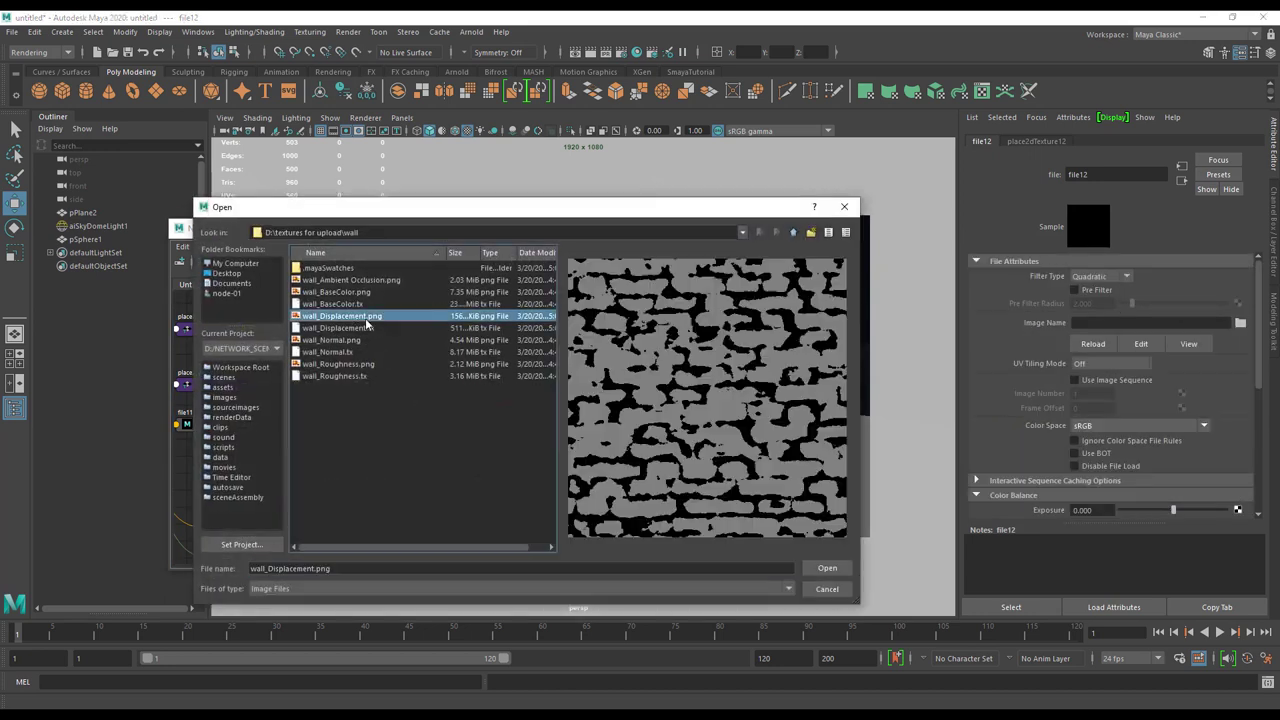
{"action": "left_click", "coordinate": [818, 567]}
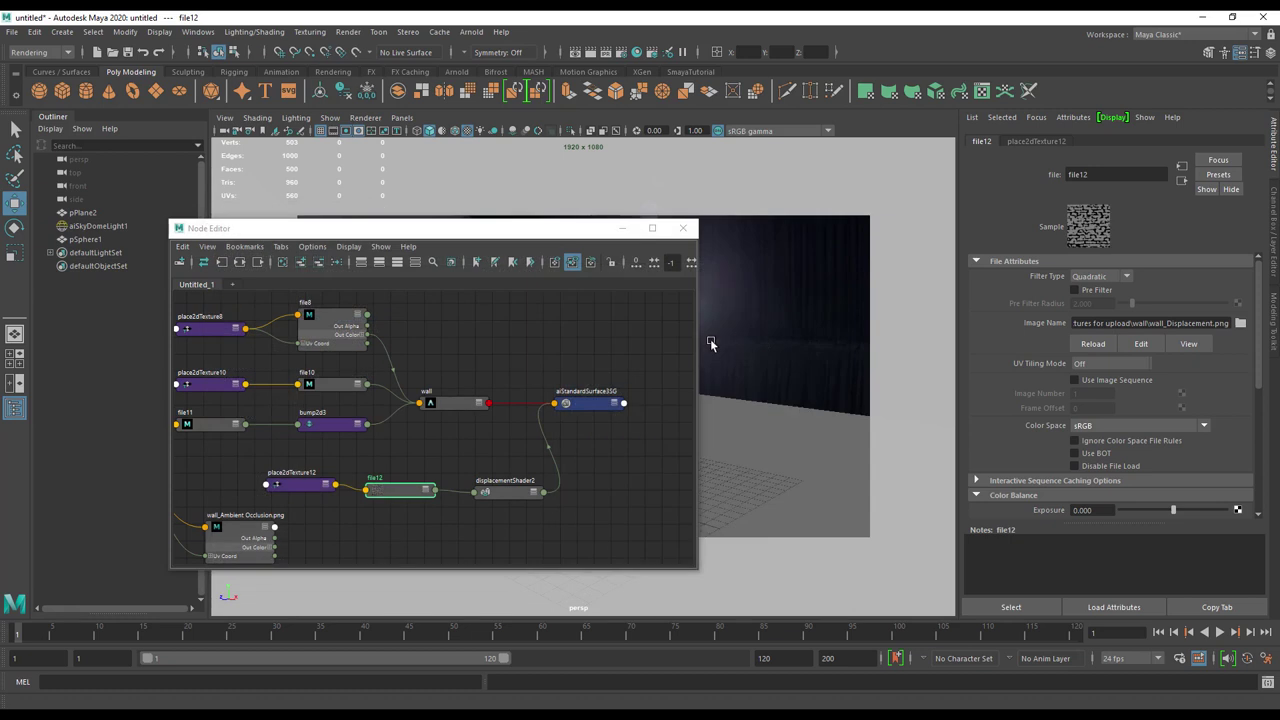
Step: Arrange file12 beside displacementShader2 and set the displacement Scale to 0.2
{"action": "left_click_drag", "start_coordinate": [288, 485], "coordinate": [320, 515]}
{"action": "left_click_drag", "start_coordinate": [410, 492], "coordinate": [590, 526]}
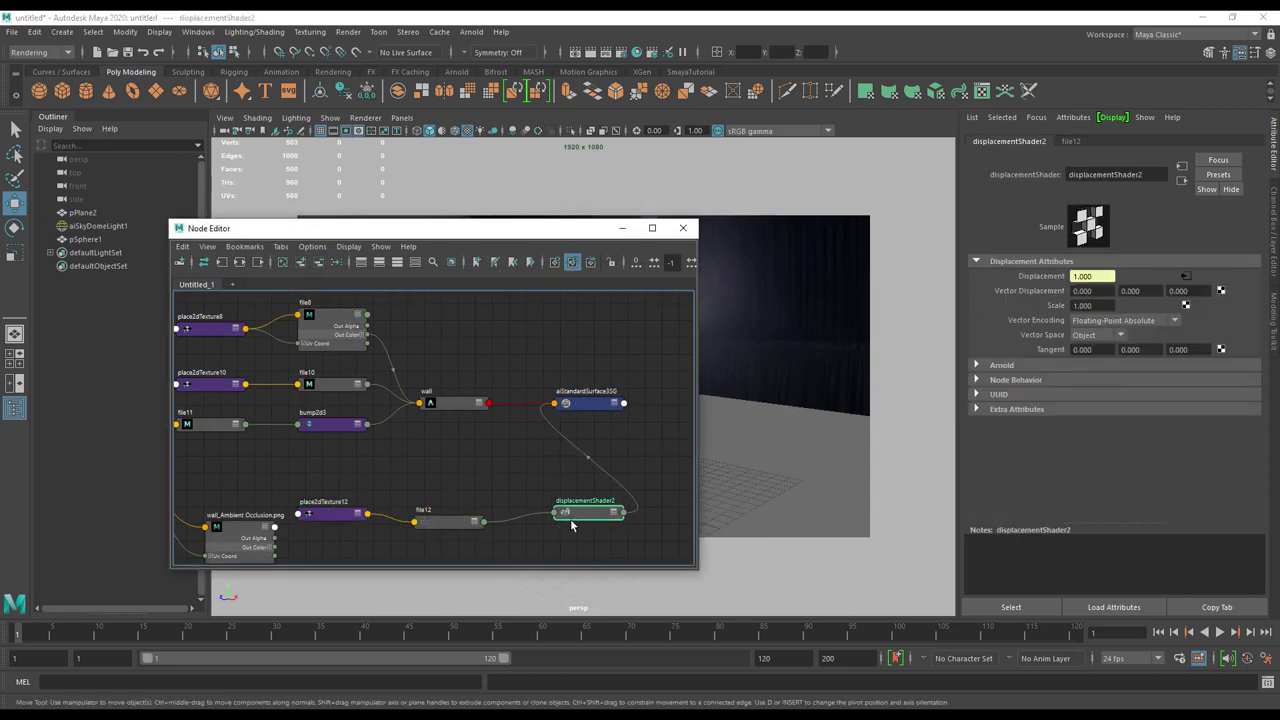
{"action": "left_click", "coordinate": [1090, 305]}
{"action": "type", "text": "0.2"}
{"action": "key", "text": "Return"}
{"action": "left_click", "coordinate": [576, 291]}
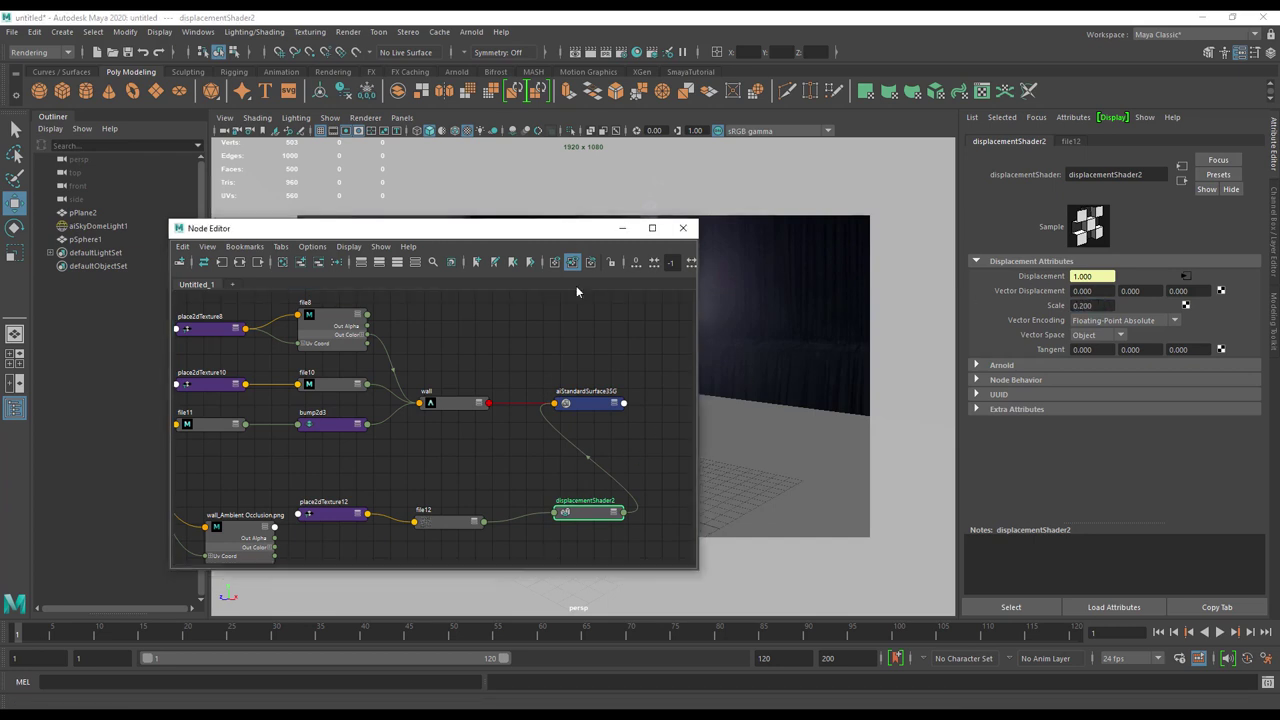
{"action": "left_click_drag", "start_coordinate": [565, 228], "coordinate": [620, 432]}
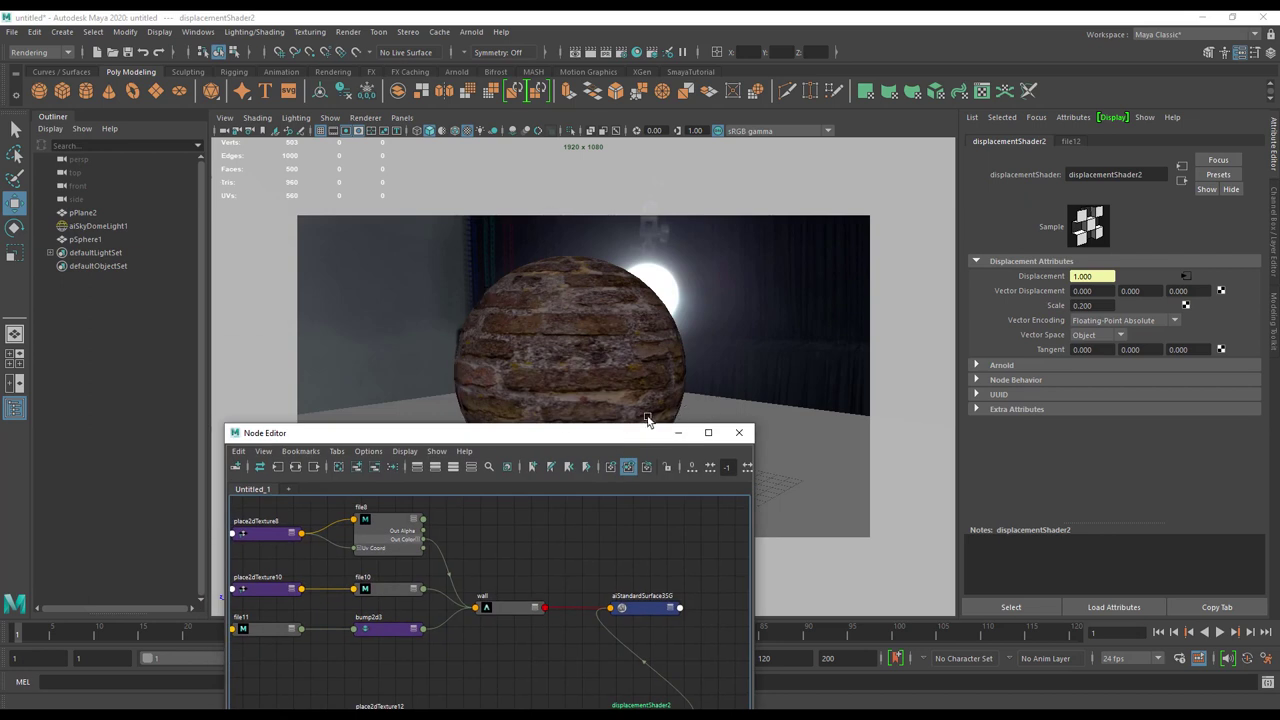
Step: Switch the viewport renderer to Arnold to preview the selected sphere
{"action": "left_click", "coordinate": [678, 432]}
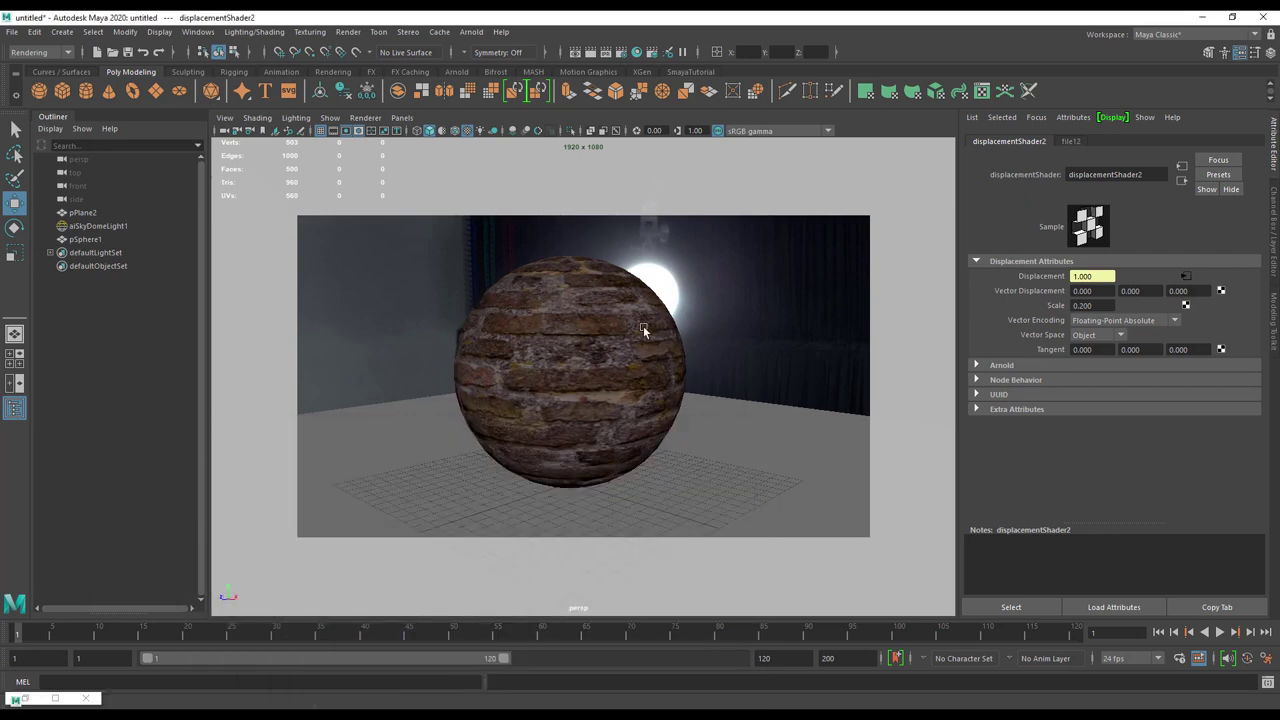
{"action": "left_click", "coordinate": [586, 323]}
{"action": "left_click", "coordinate": [365, 117]}
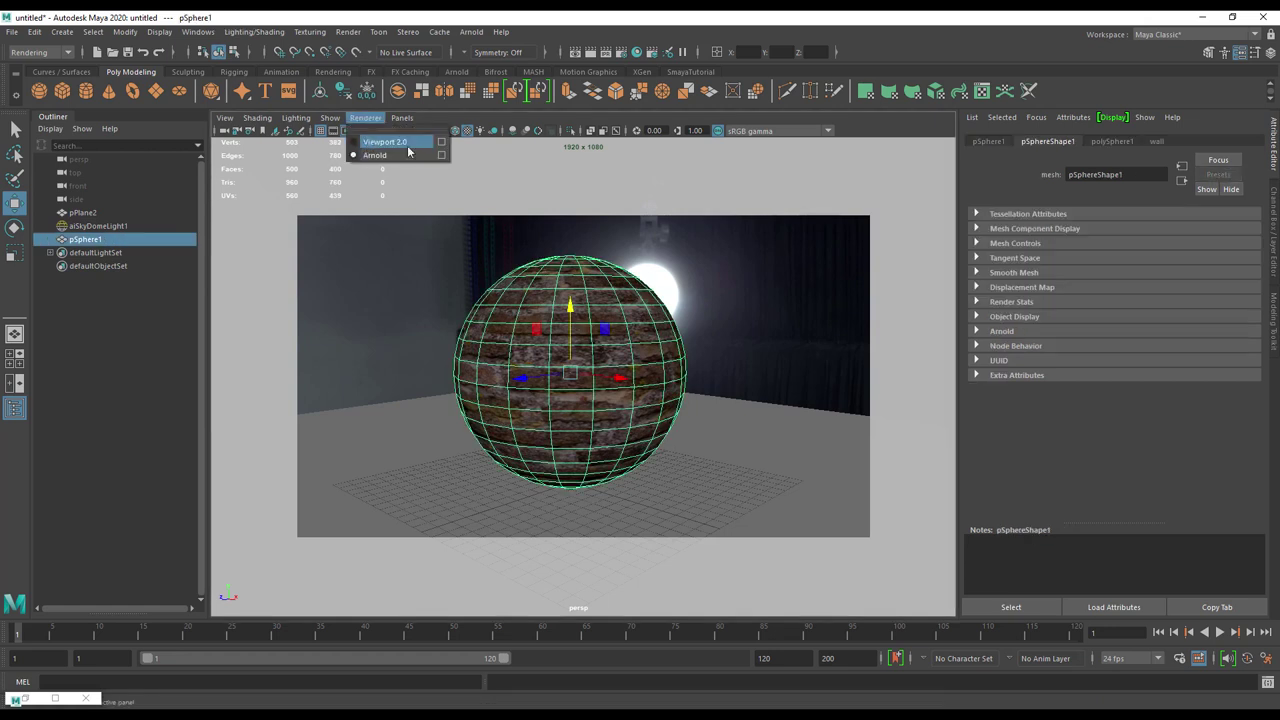
{"action": "left_click", "coordinate": [441, 155]}
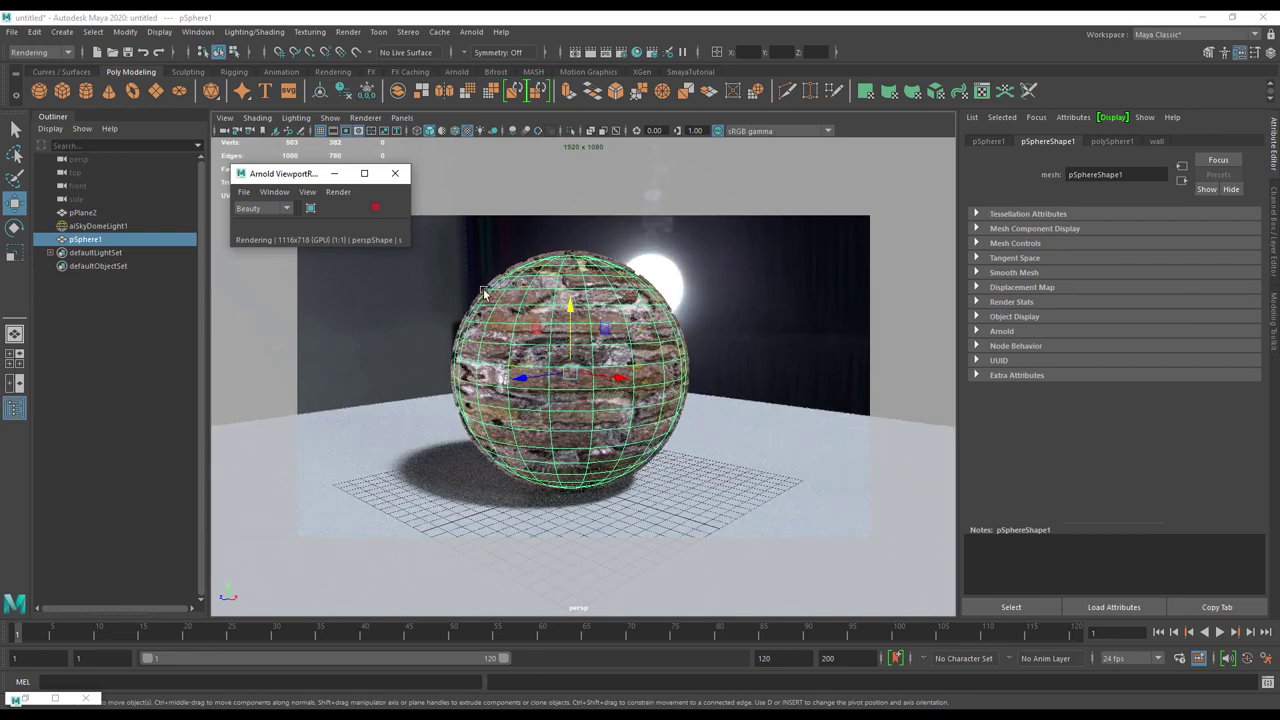
{"action": "left_click", "coordinate": [378, 209]}
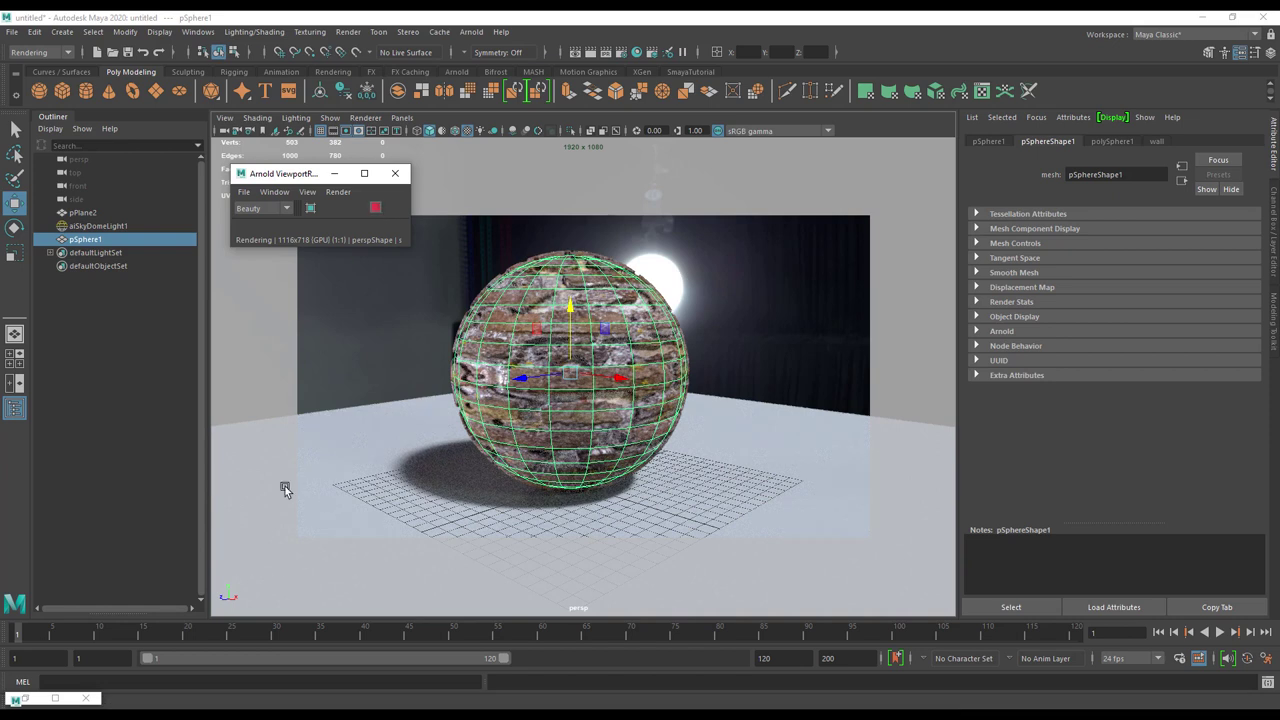
Step: Set displacementShader2's Scale to 1 and check the sphere in the Arnold preview
{"action": "left_click", "coordinate": [30, 698]}
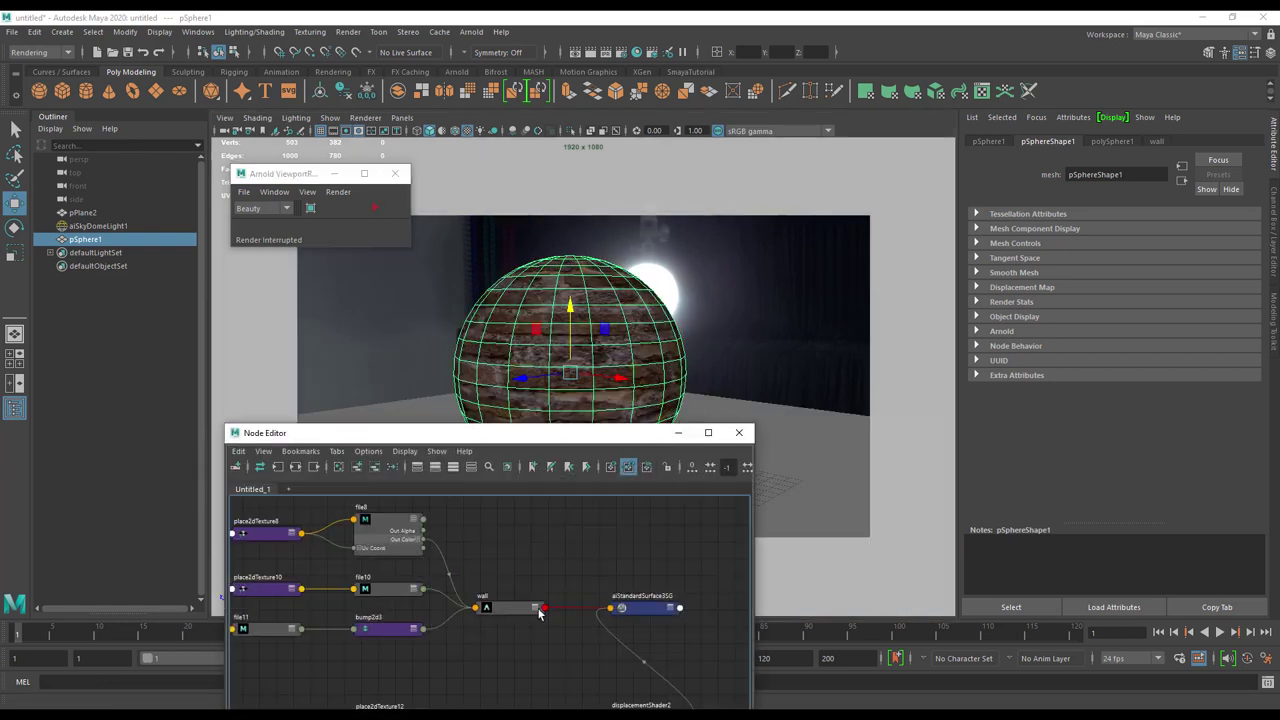
{"action": "middle_click_drag", "start_coordinate": [558, 550], "coordinate": [533, 481]}
{"action": "left_click", "coordinate": [617, 647]}
{"action": "left_click", "coordinate": [1085, 305]}
{"action": "type", "text": "1"}
{"action": "key", "text": "Return"}
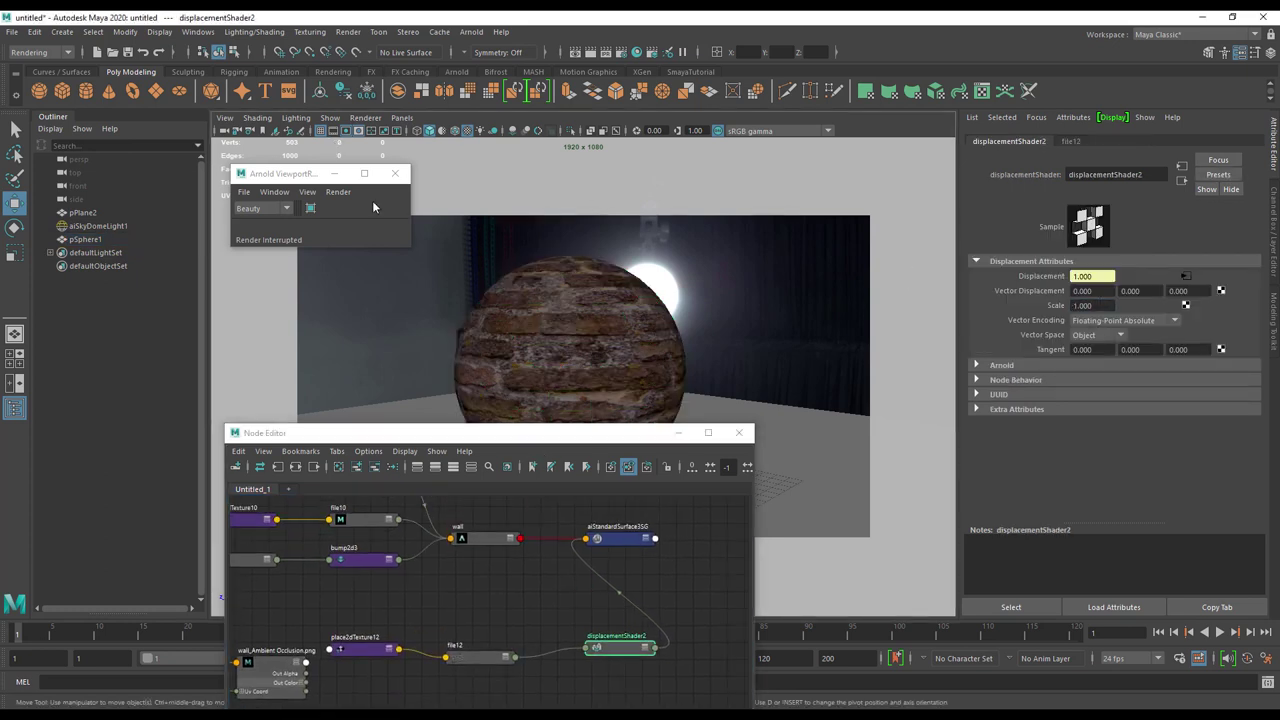
{"action": "left_click", "coordinate": [523, 297]}
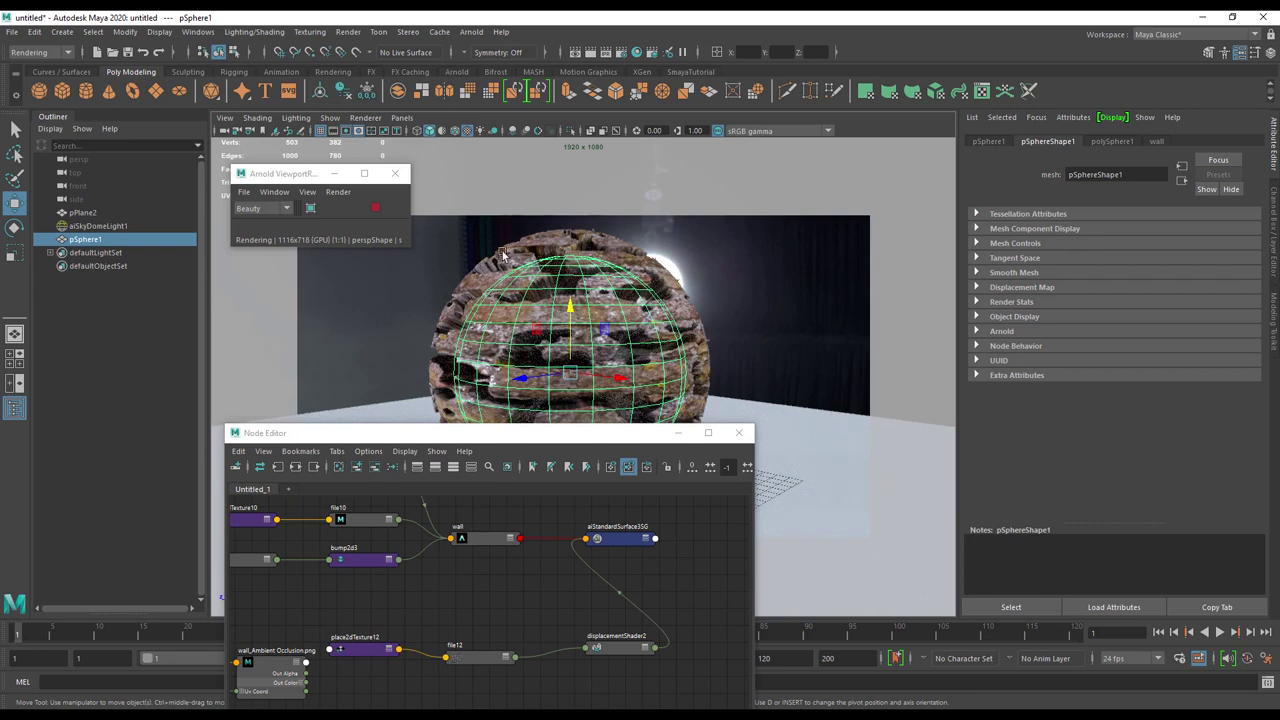
{"action": "left_click", "coordinate": [378, 210]}
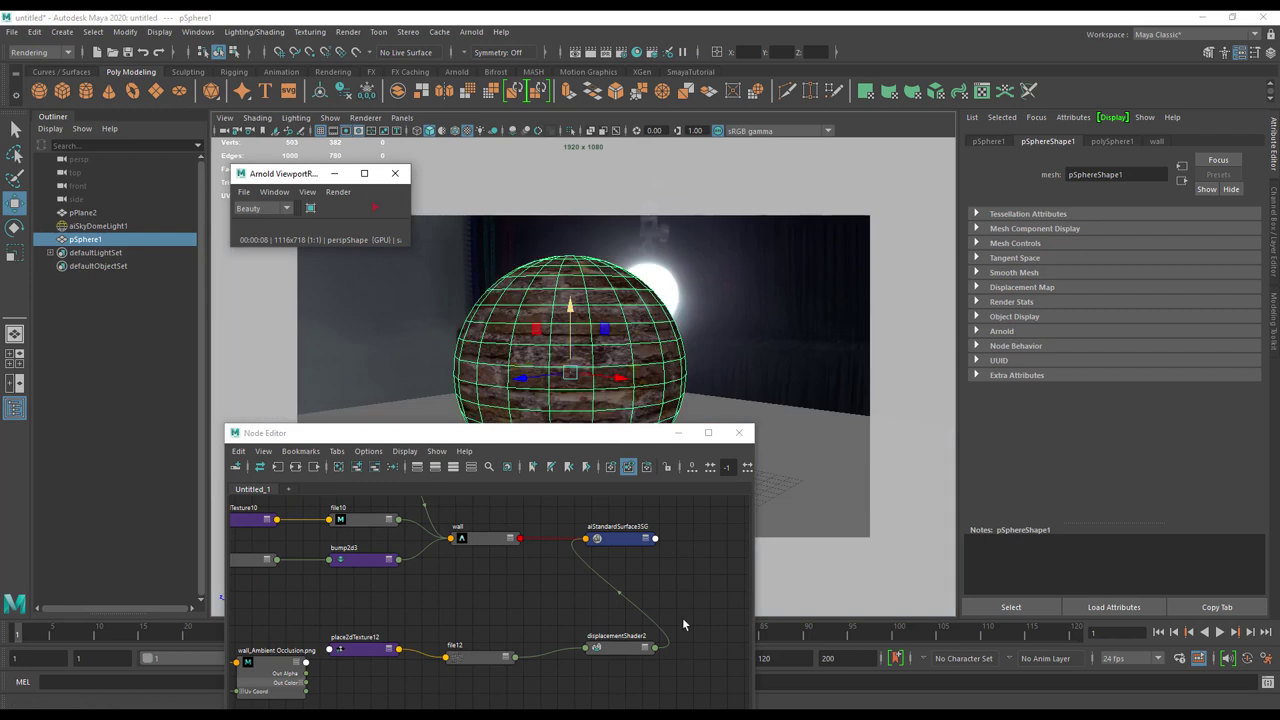
{"action": "left_click", "coordinate": [632, 645]}
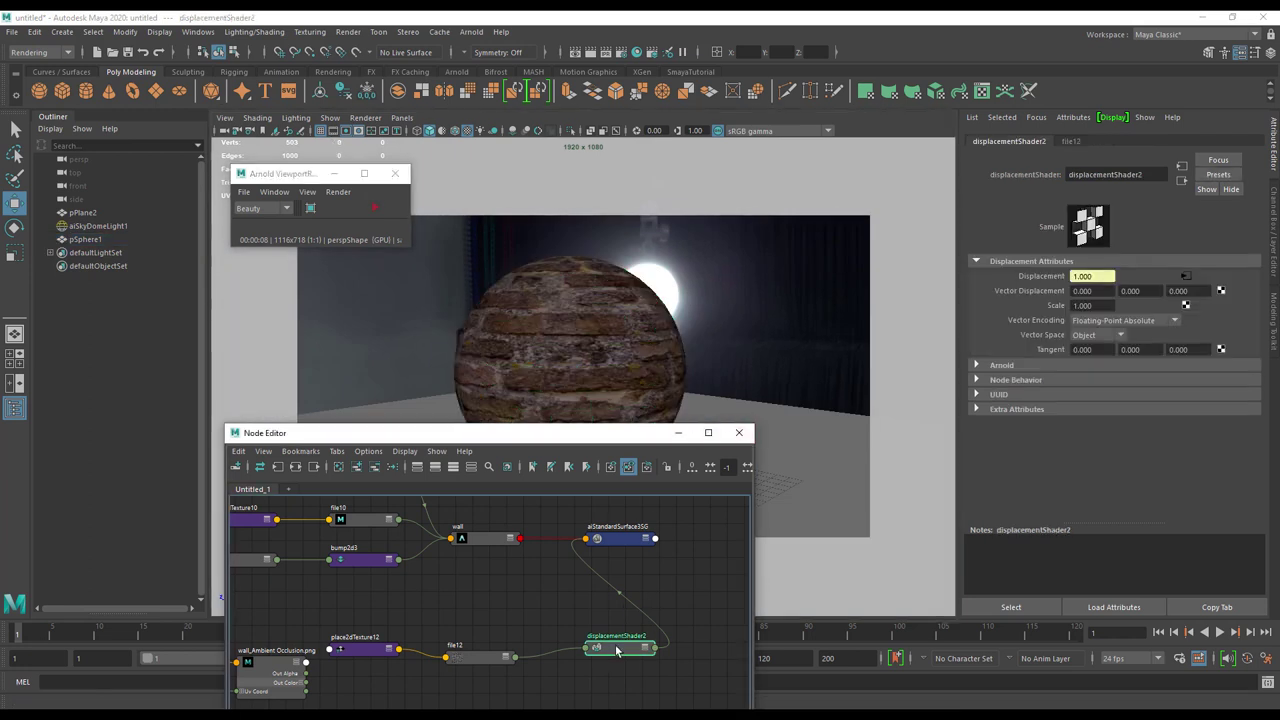
Step: Expand displacementShader2's Arnold settings and set Scalar Zero Value to 0.5
{"action": "left_click_drag", "start_coordinate": [619, 650], "coordinate": [569, 607]}
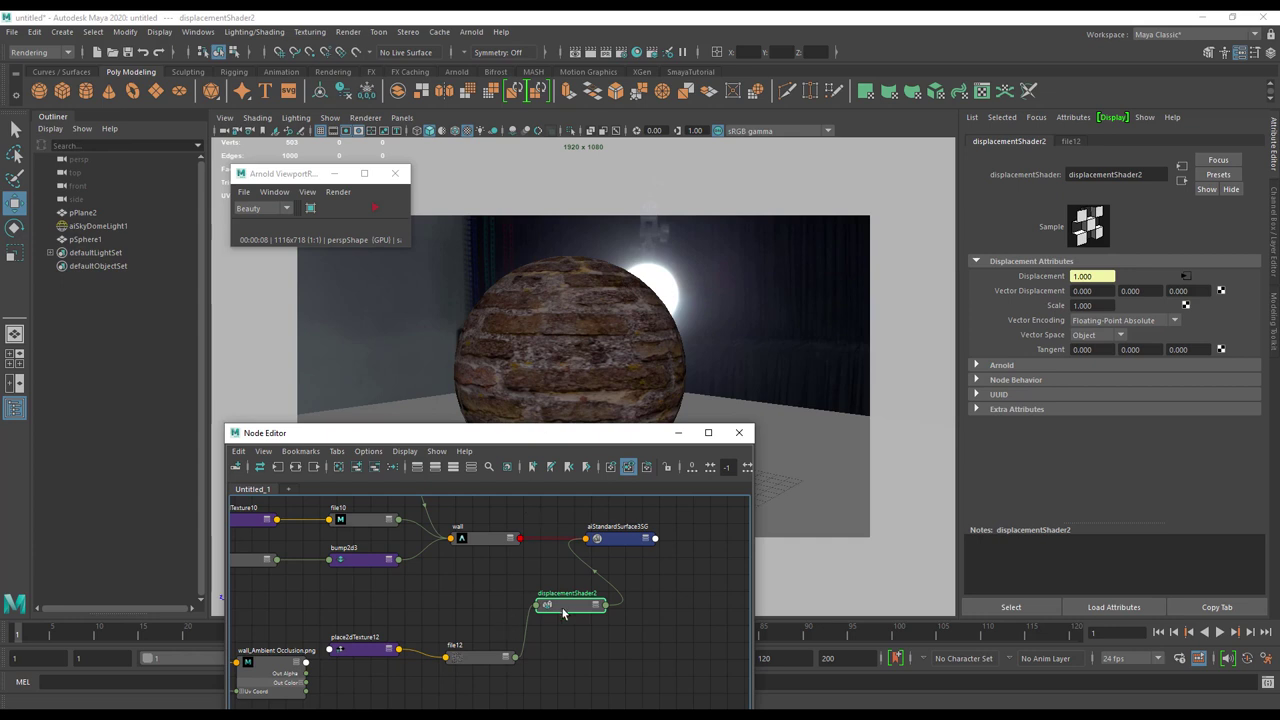
{"action": "left_click_drag", "start_coordinate": [562, 608], "coordinate": [565, 614]}
{"action": "left_click", "coordinate": [1000, 365]}
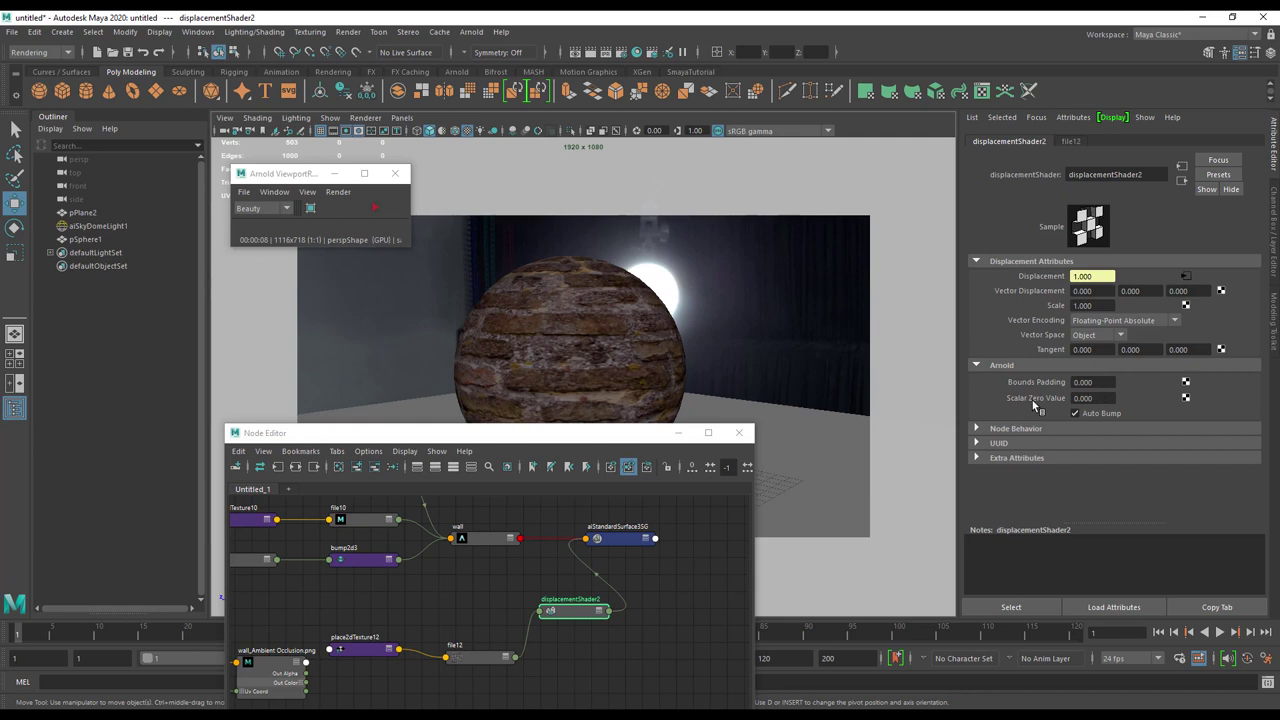
{"action": "left_click", "coordinate": [1100, 398]}
{"action": "type", "text": ".5"}
{"action": "key", "text": "Return"}
Step: Check the Arnold preview, then change the Scalar Zero Value to -0.5
{"action": "left_click", "coordinate": [375, 208]}
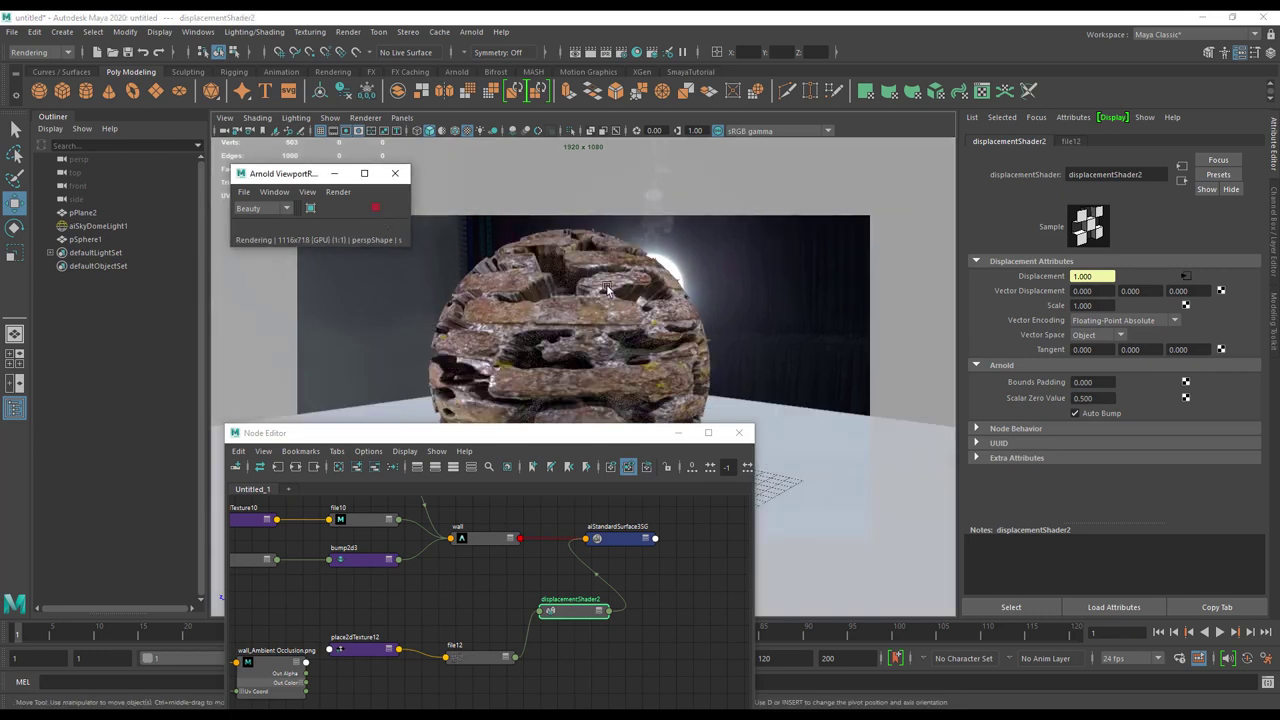
{"action": "left_click", "coordinate": [533, 262]}
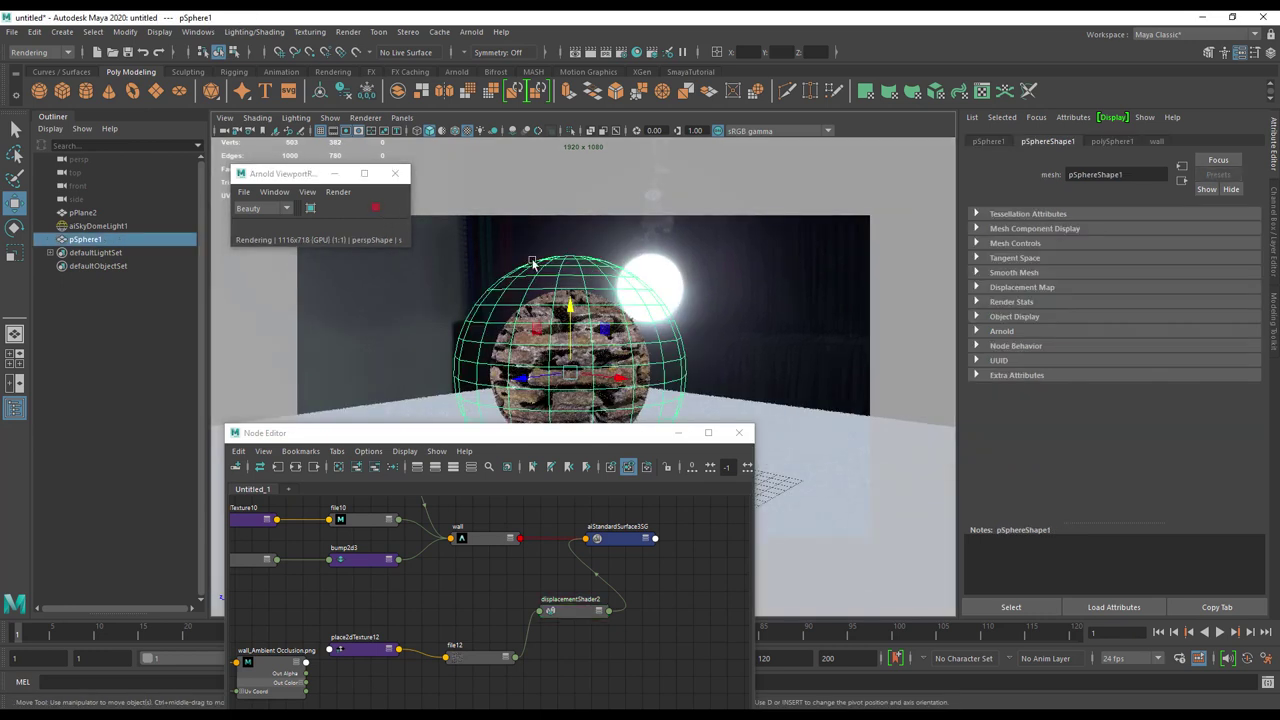
{"action": "left_click", "coordinate": [375, 208]}
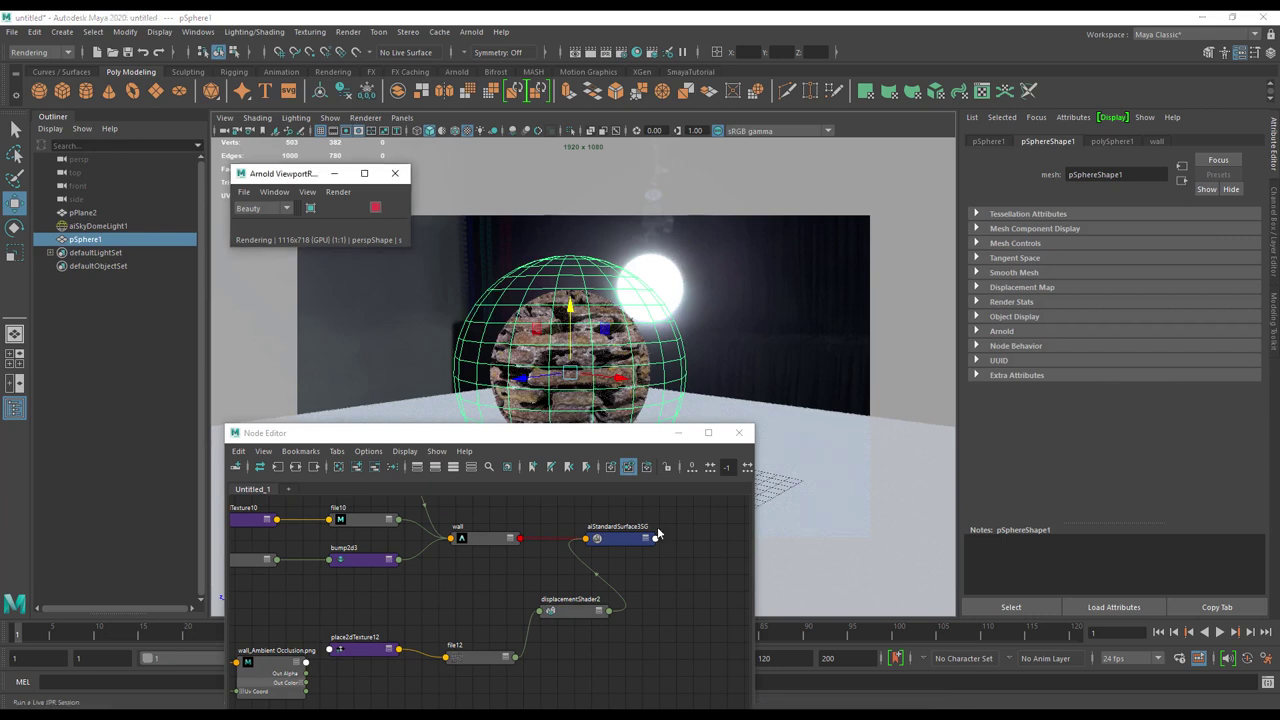
{"action": "left_click", "coordinate": [572, 610]}
{"action": "left_click", "coordinate": [1095, 398]}
{"action": "type", "text": "-"}
{"action": "key", "text": "Return"}
Step: Toggle the Arnold preview render to inspect the sphere with Scalar Zero Value -0.5
{"action": "left_click", "coordinate": [375, 207]}
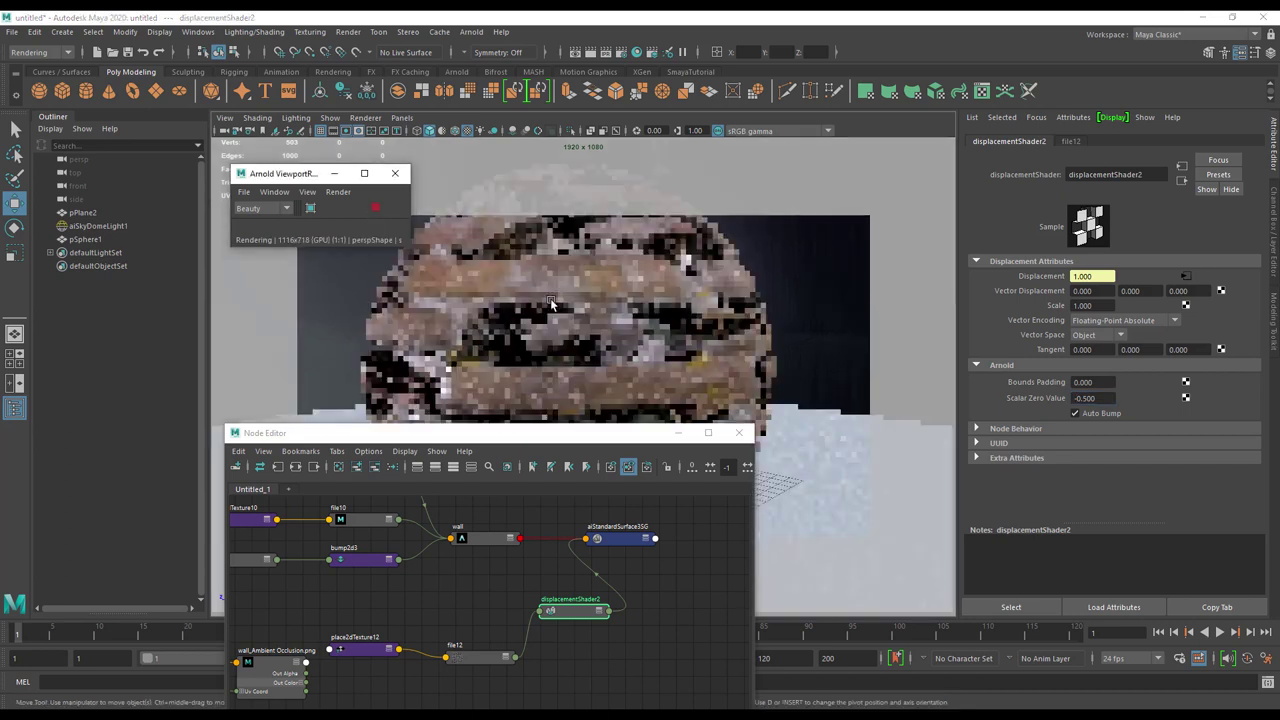
{"action": "left_click", "coordinate": [598, 298]}
{"action": "left_click", "coordinate": [375, 208]}
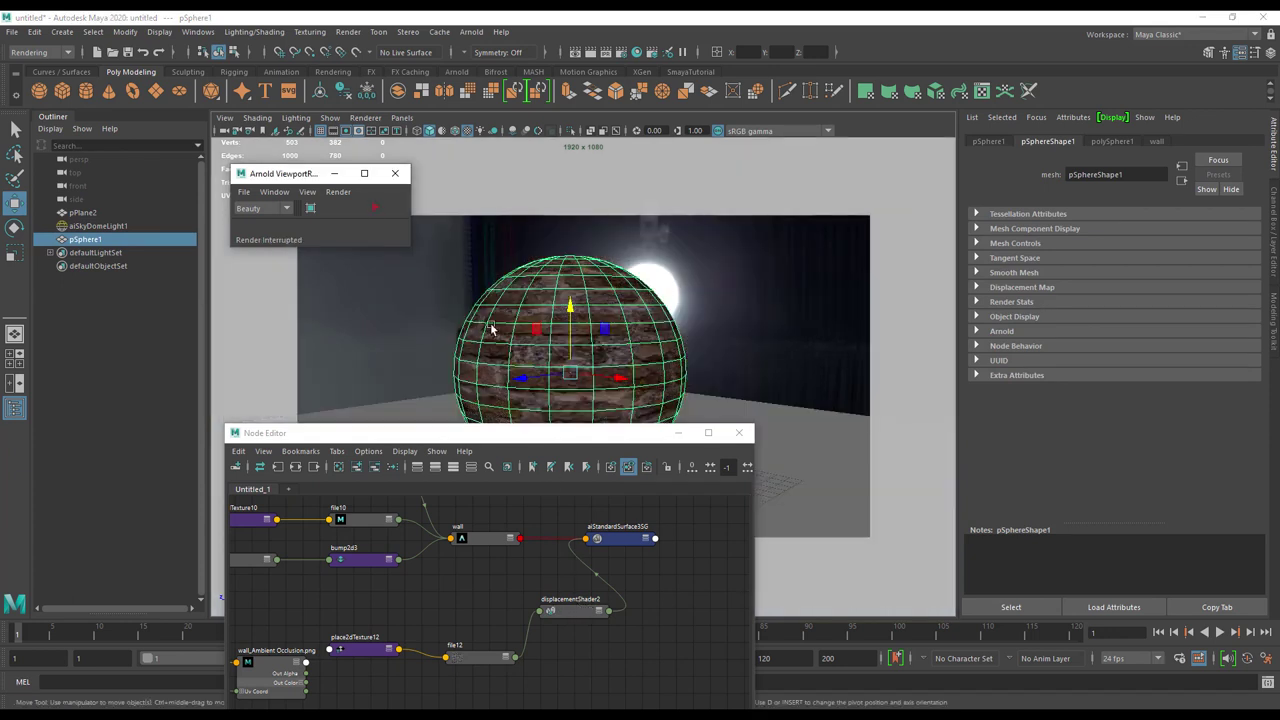
{"action": "left_click", "coordinate": [572, 612]}
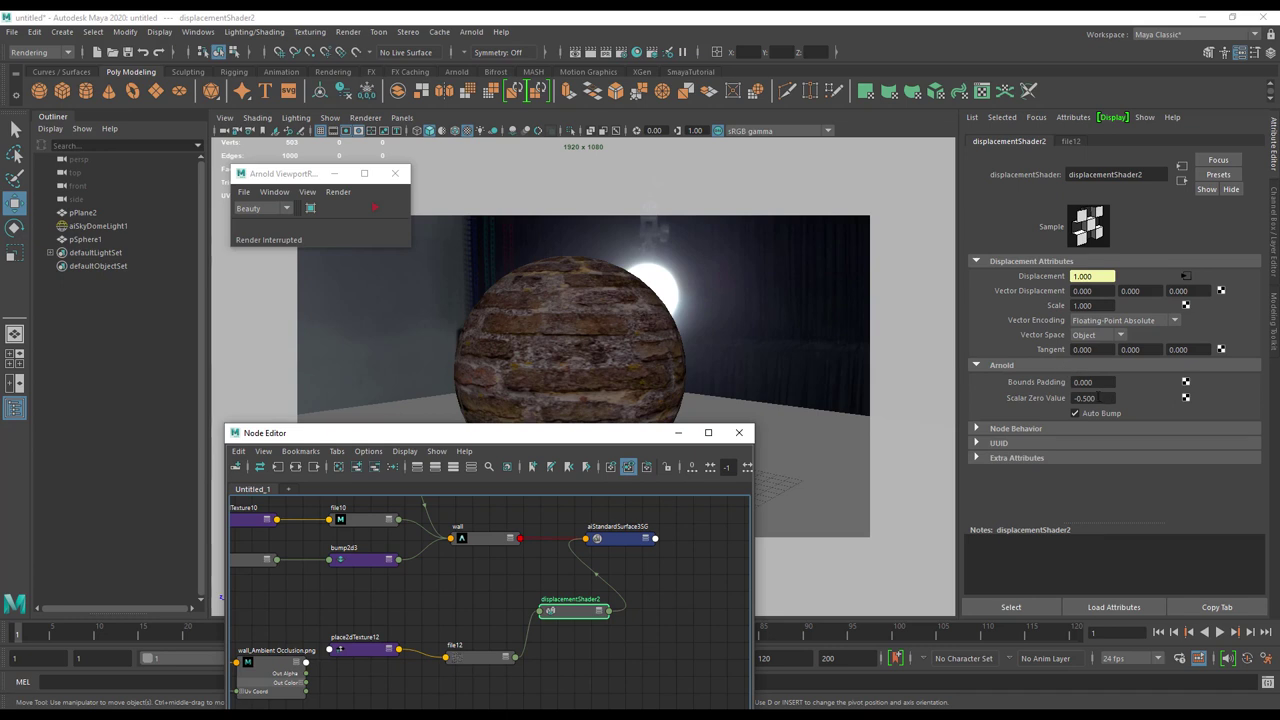
{"action": "left_click", "coordinate": [376, 208]}
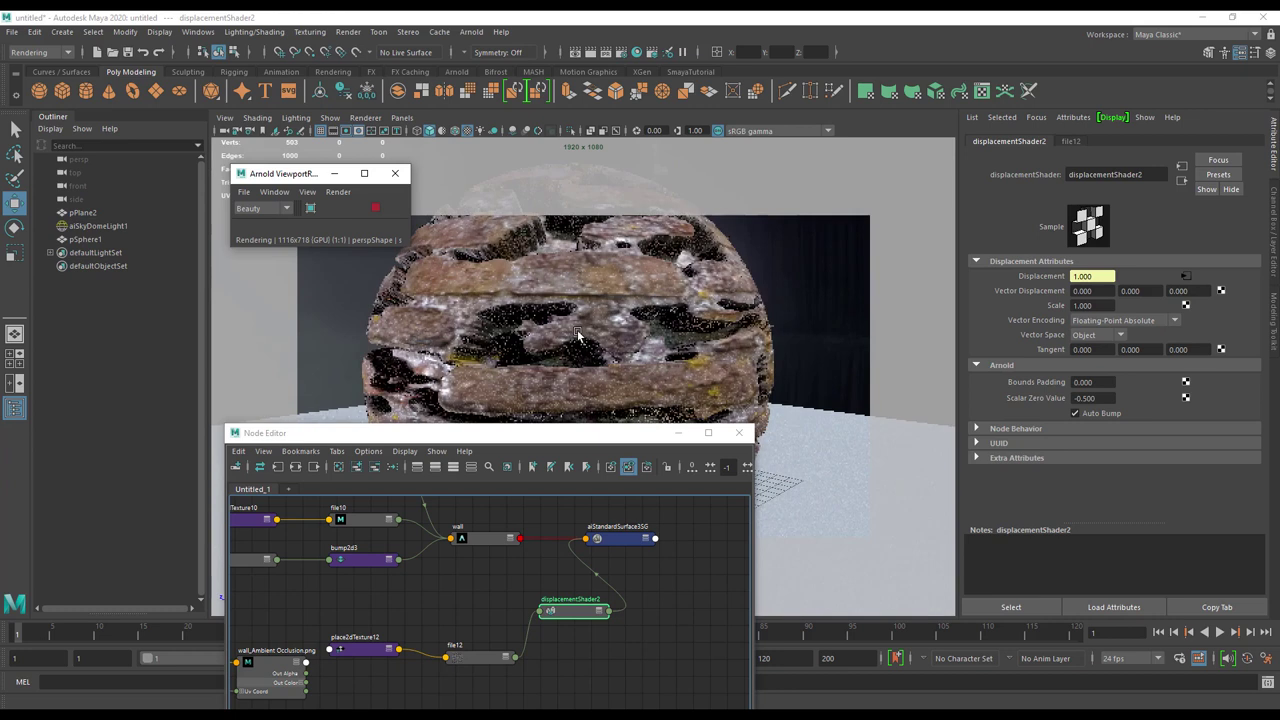
{"action": "left_click", "coordinate": [577, 335]}
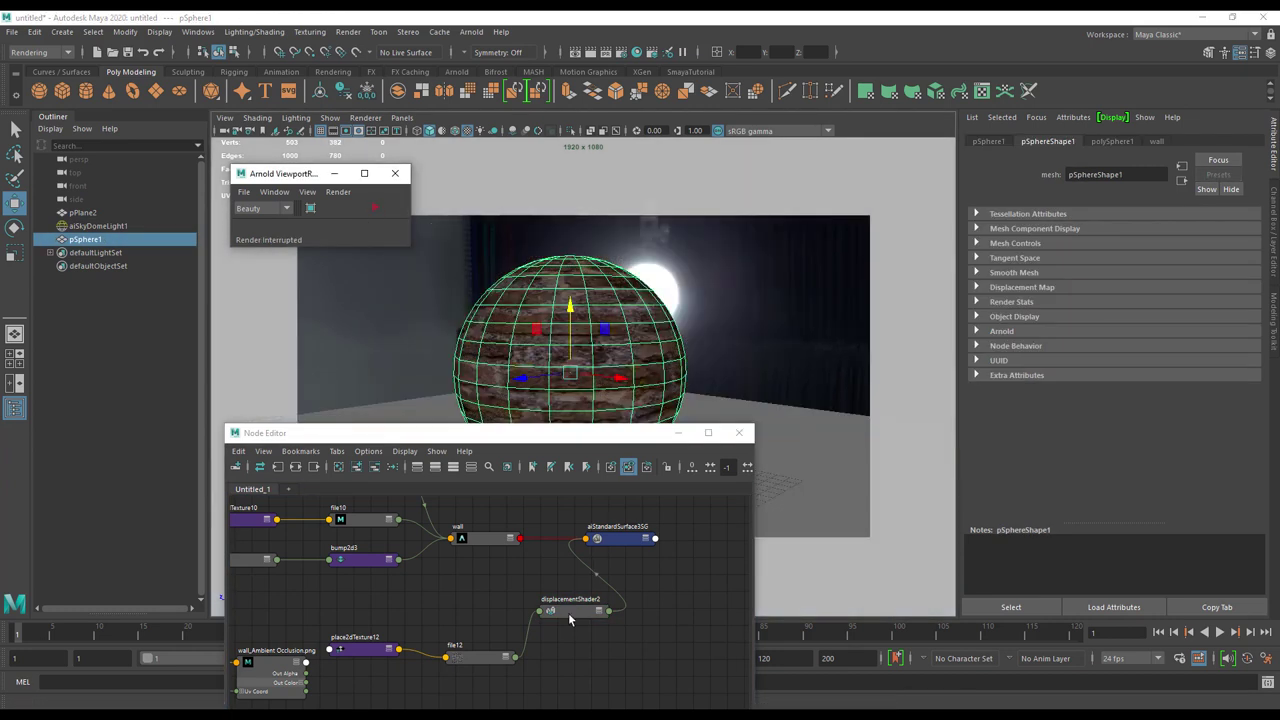
{"action": "left_click", "coordinate": [568, 608]}
{"action": "left_click_drag", "start_coordinate": [483, 657], "coordinate": [483, 634]}
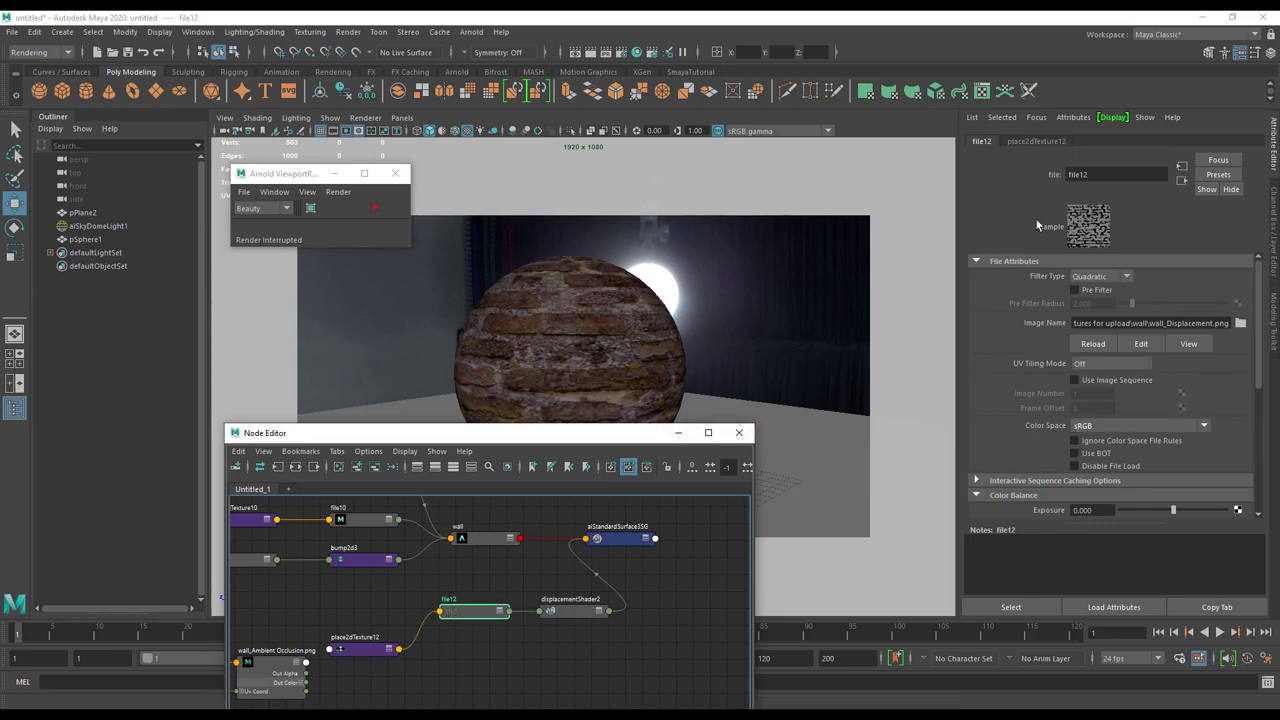
Step: Set file12's colour space to Raw for the displacement image
{"action": "left_click", "coordinate": [1103, 426]}
{"action": "left_click", "coordinate": [1100, 560]}
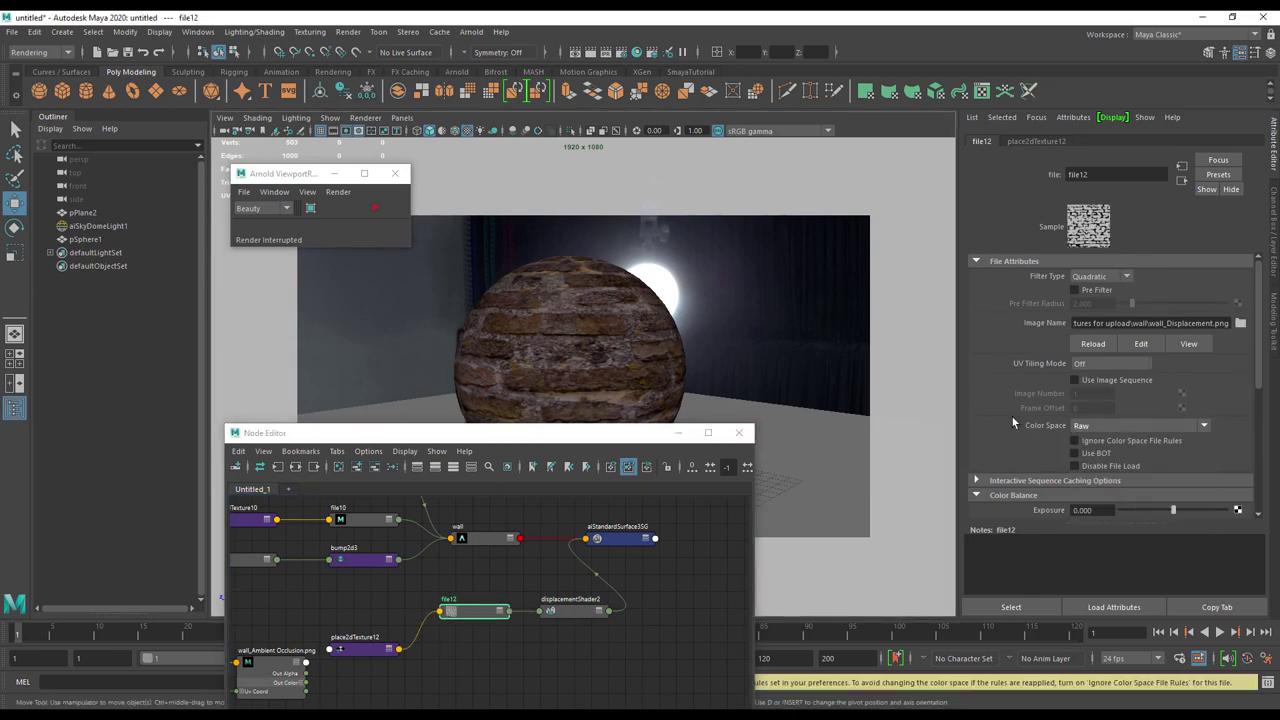
{"action": "scroll", "coordinate": [998, 416], "scroll_direction": "down", "scroll_amount": 1}
{"action": "scroll", "coordinate": [1130, 355], "scroll_direction": "down", "scroll_amount": 1}
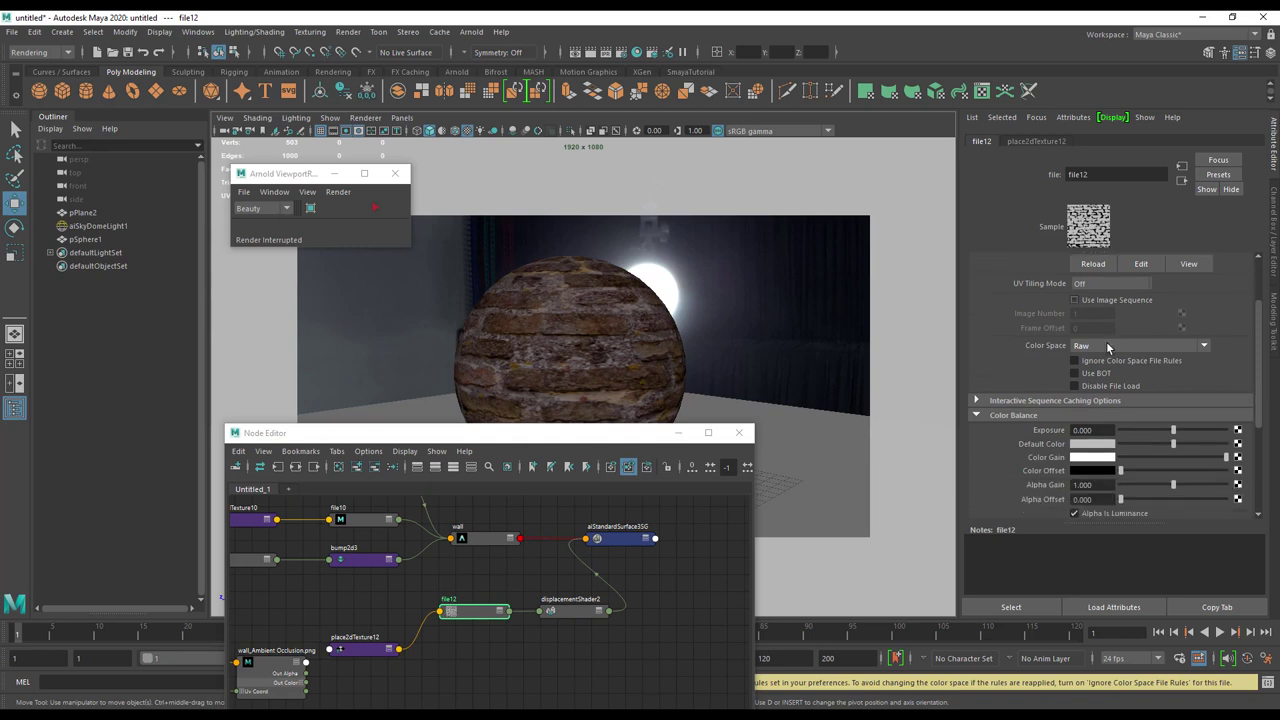
{"action": "scroll", "coordinate": [1064, 343], "scroll_direction": "up", "scroll_amount": 1}
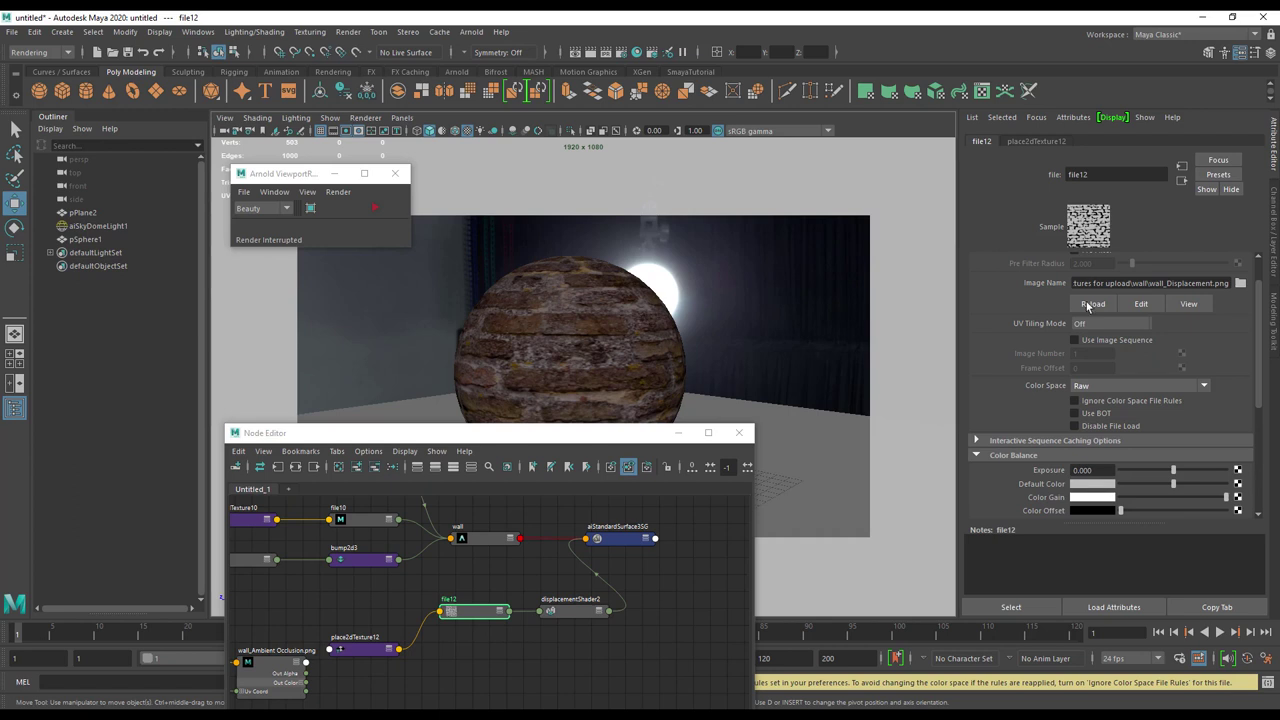
Step: Restart the Arnold viewport render and set displacementShader2's Scalar Zero Value to 0.5
{"action": "left_click", "coordinate": [374, 207]}
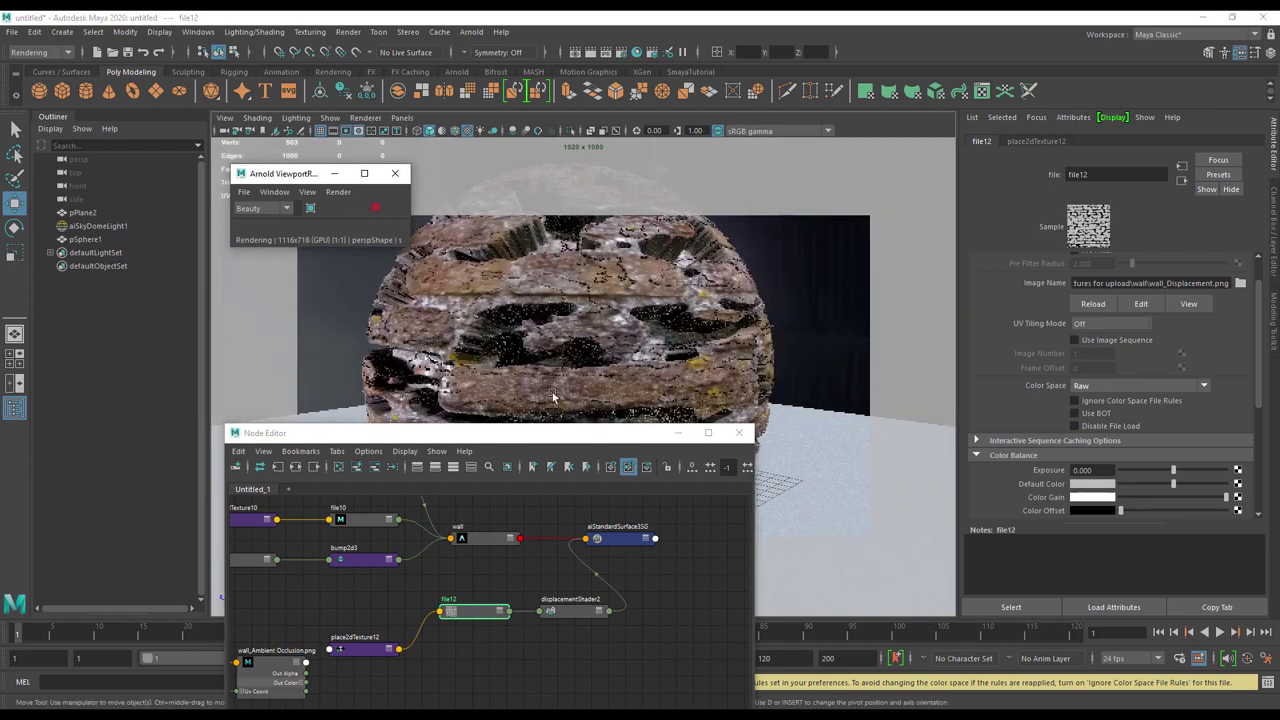
{"action": "left_click", "coordinate": [576, 323]}
{"action": "left_click", "coordinate": [578, 608]}
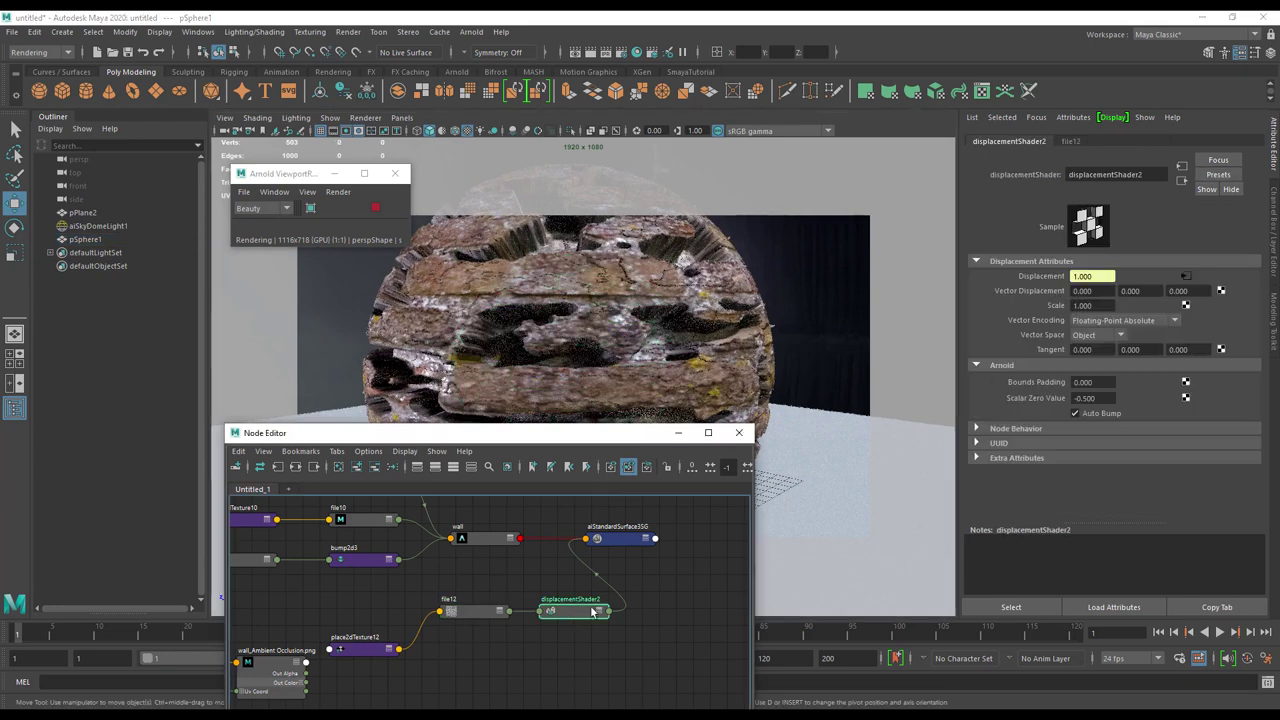
{"action": "left_click", "coordinate": [1090, 398]}
{"action": "type", "text": "0.5"}
{"action": "key", "text": "Return"}
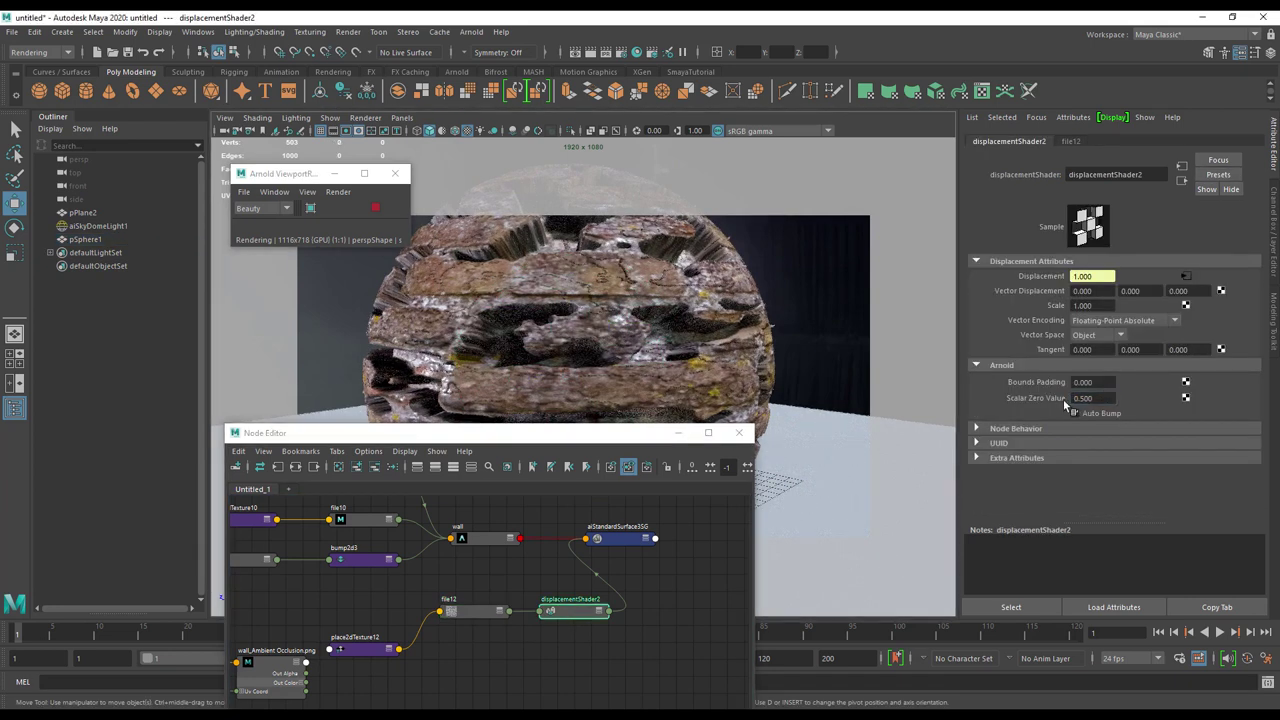
Step: Restart the viewport render to view the milder brick displacement
{"action": "left_click", "coordinate": [377, 209]}
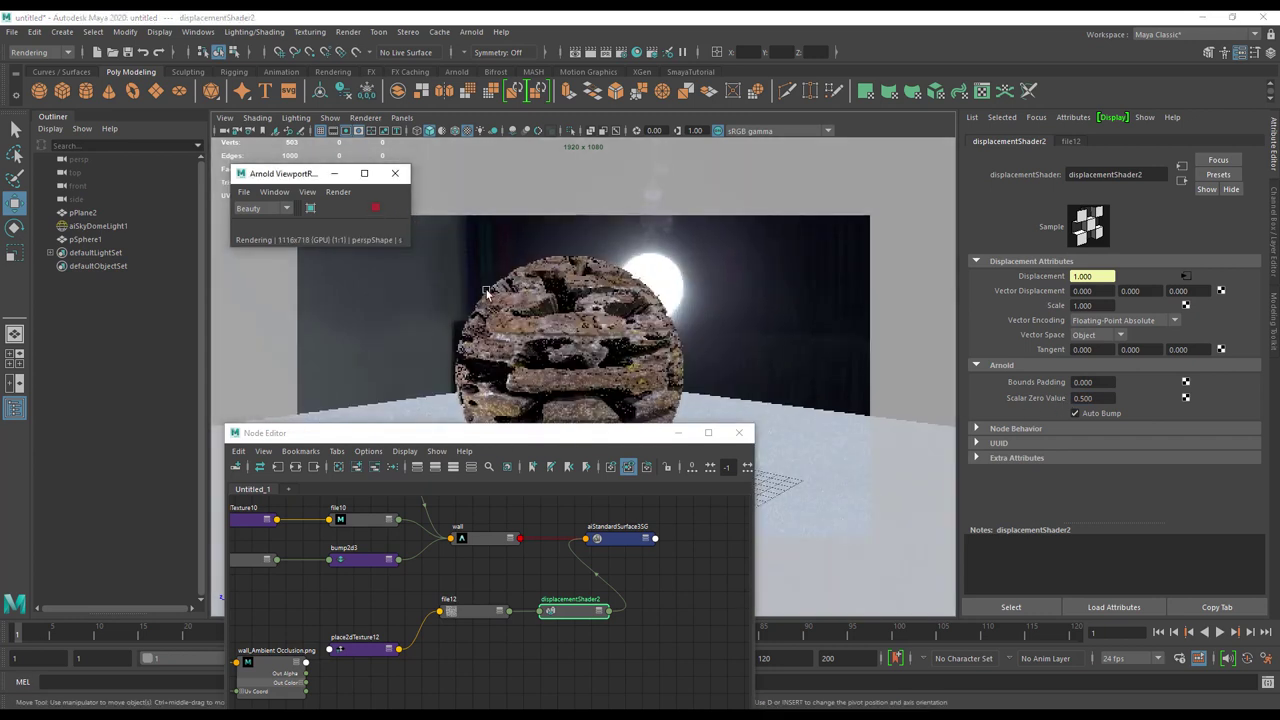
{"action": "left_click", "coordinate": [667, 318]}
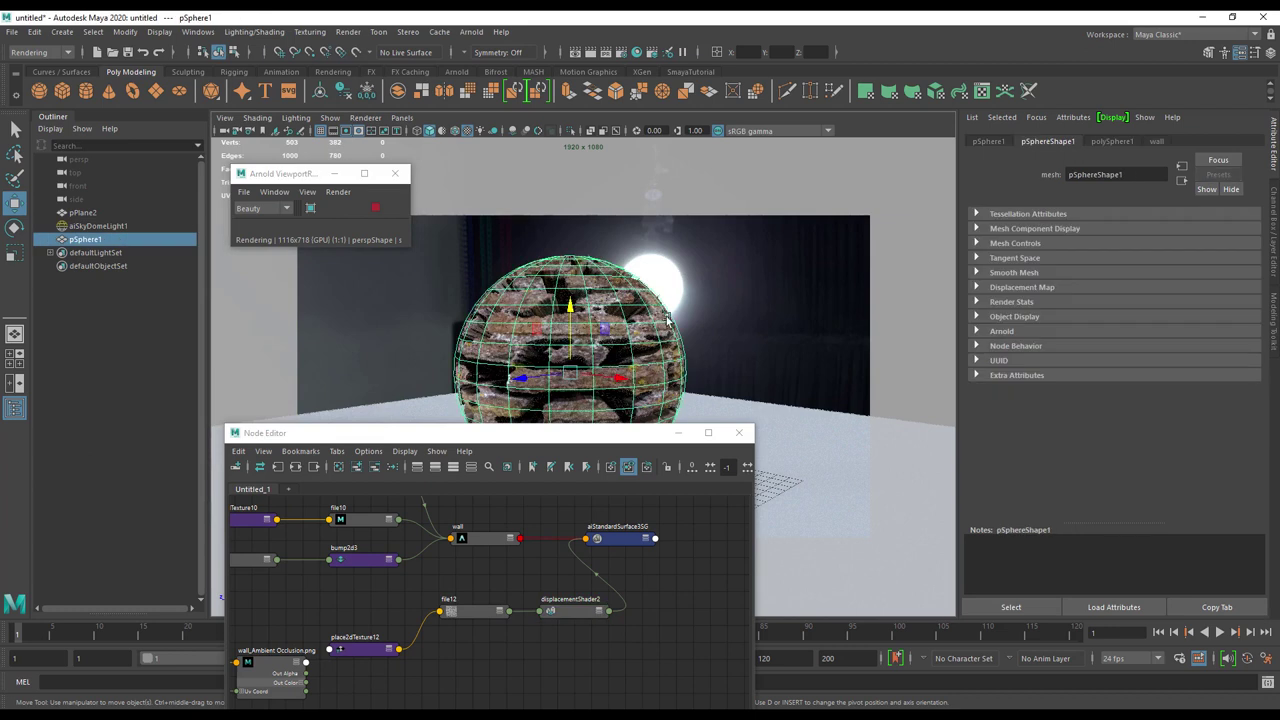
{"action": "left_click", "coordinate": [574, 611]}
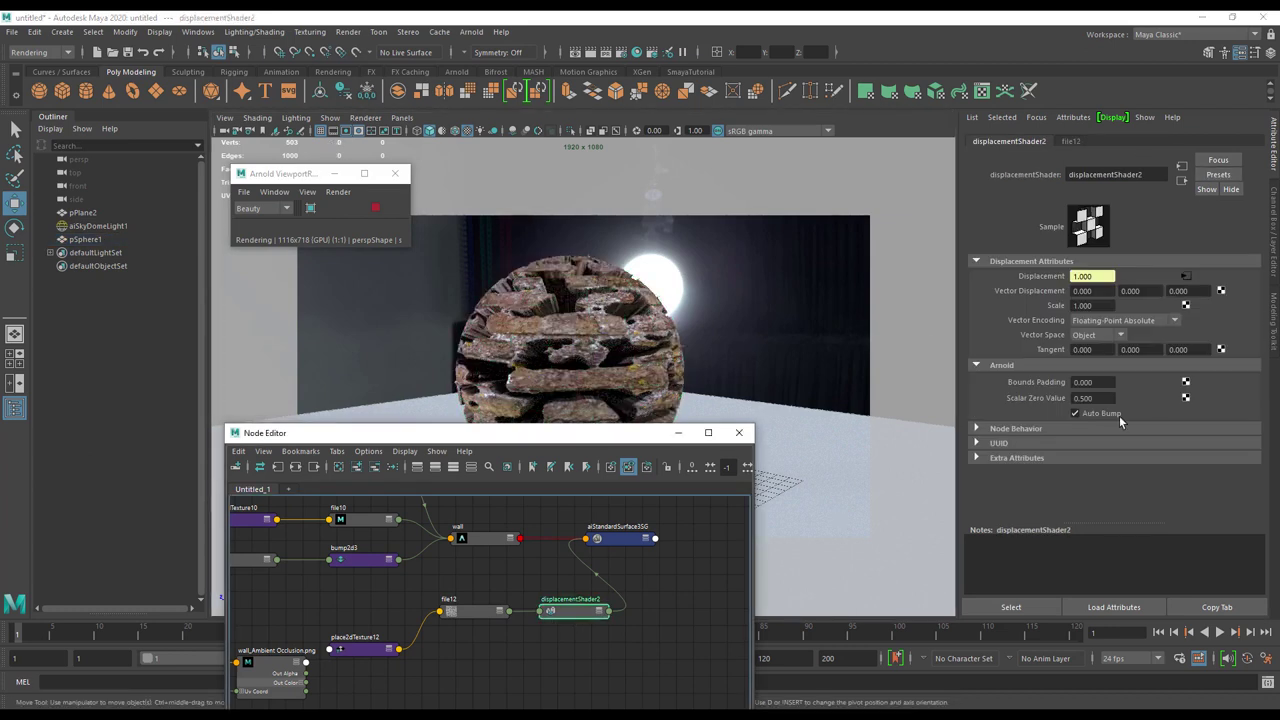
{"action": "left_click", "coordinate": [578, 320]}
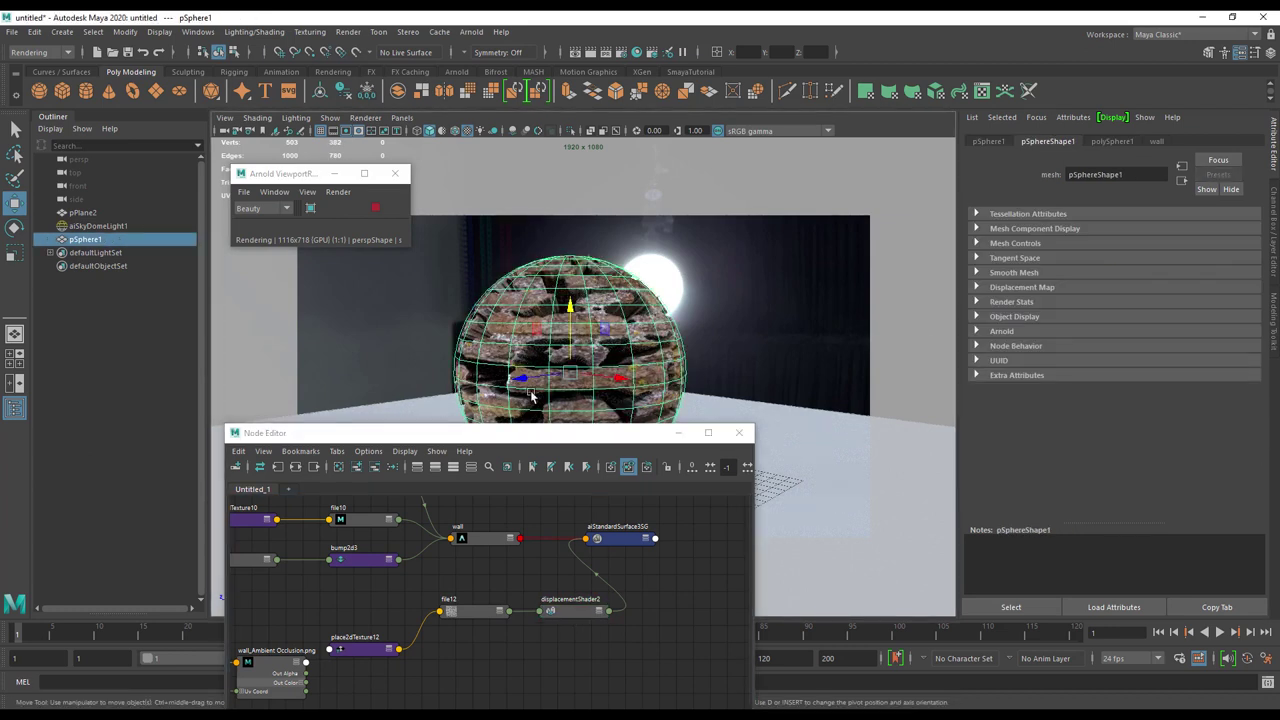
{"action": "left_click", "coordinate": [627, 430]}
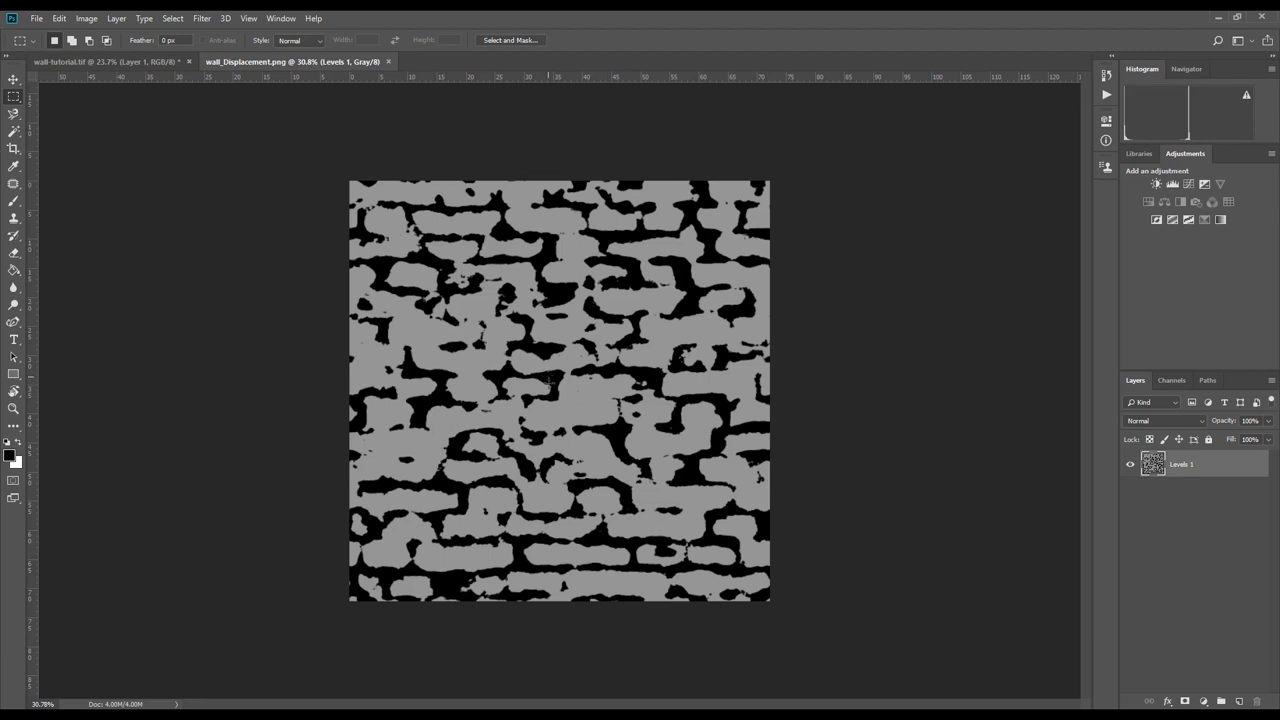
Step: Back in Maya, turn off Auto Bump on displacementShader2
{"action": "left_click", "coordinate": [1217, 18]}
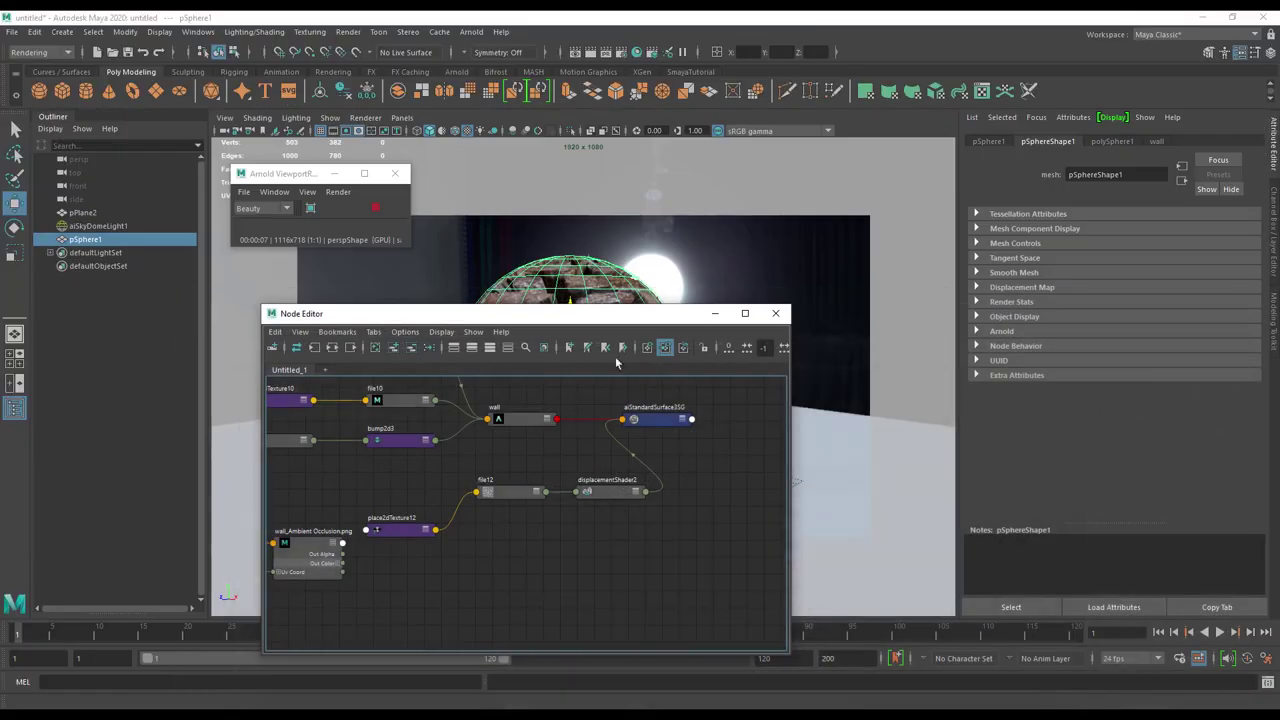
{"action": "left_click", "coordinate": [600, 499]}
{"action": "left_click_drag", "start_coordinate": [600, 313], "coordinate": [541, 474]}
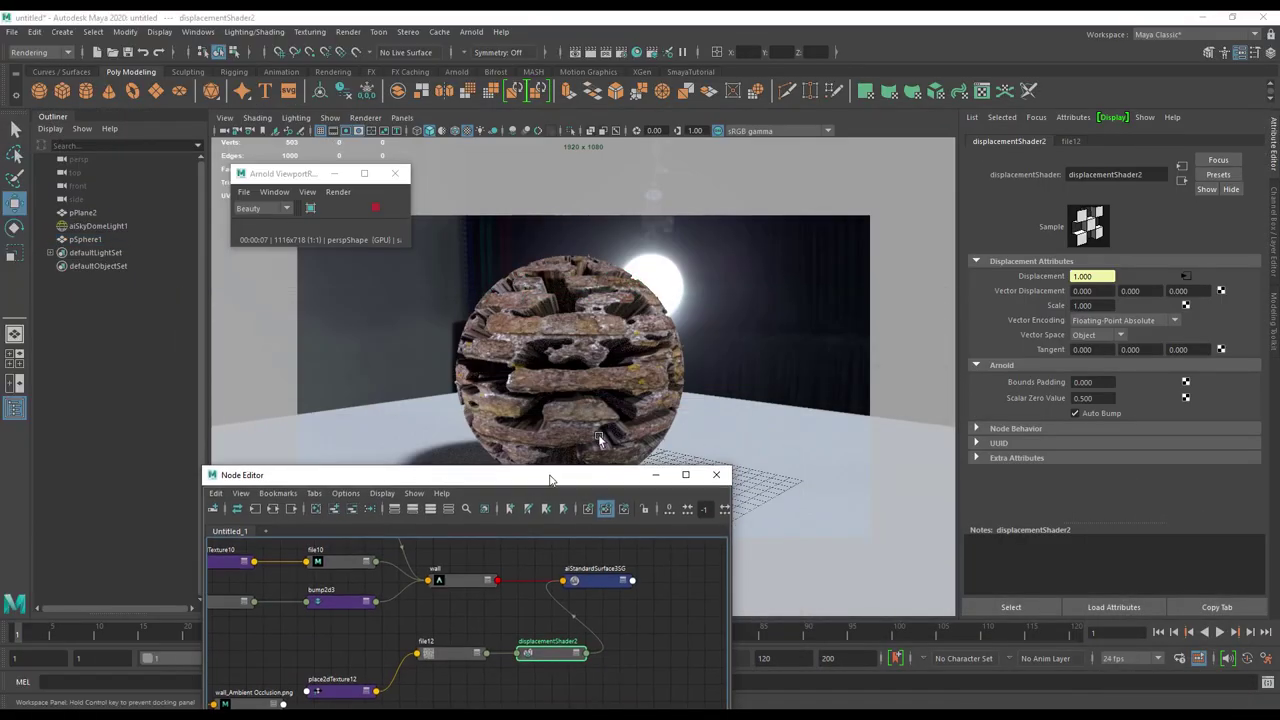
{"action": "left_click", "coordinate": [1075, 413]}
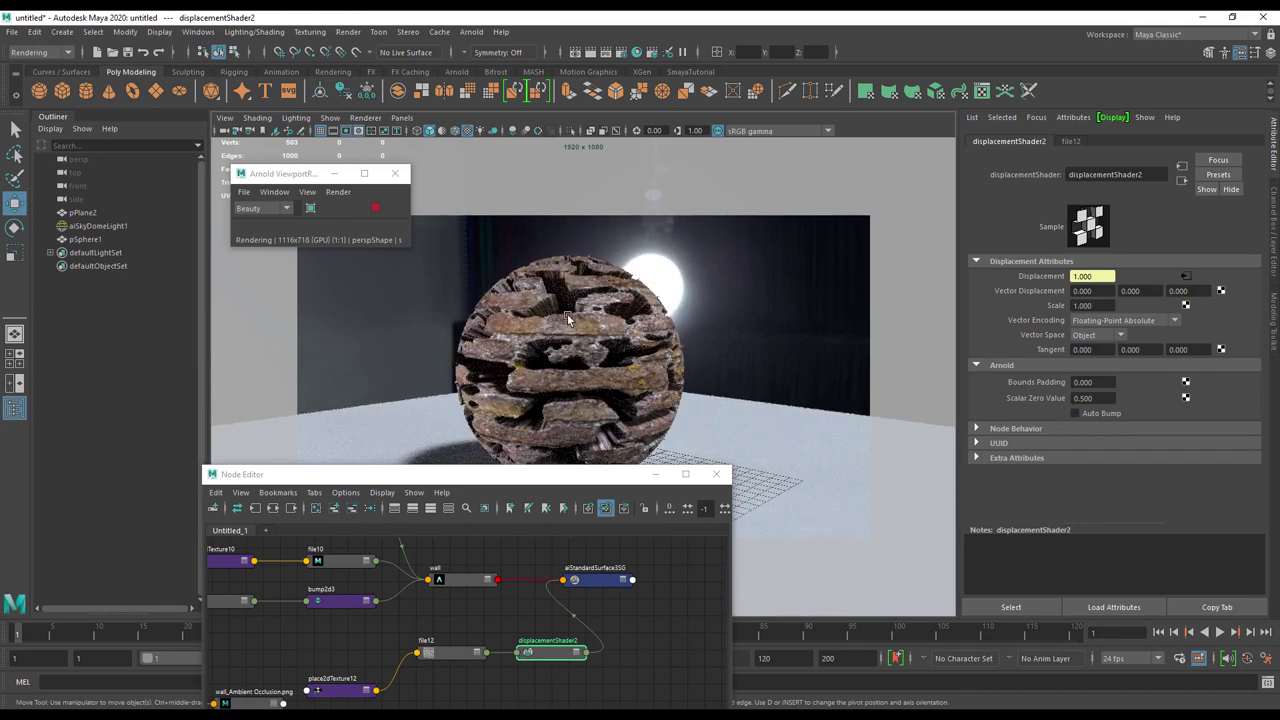
Step: Lower displacementShader2's Scale to 0.1
{"action": "left_click", "coordinate": [565, 442]}
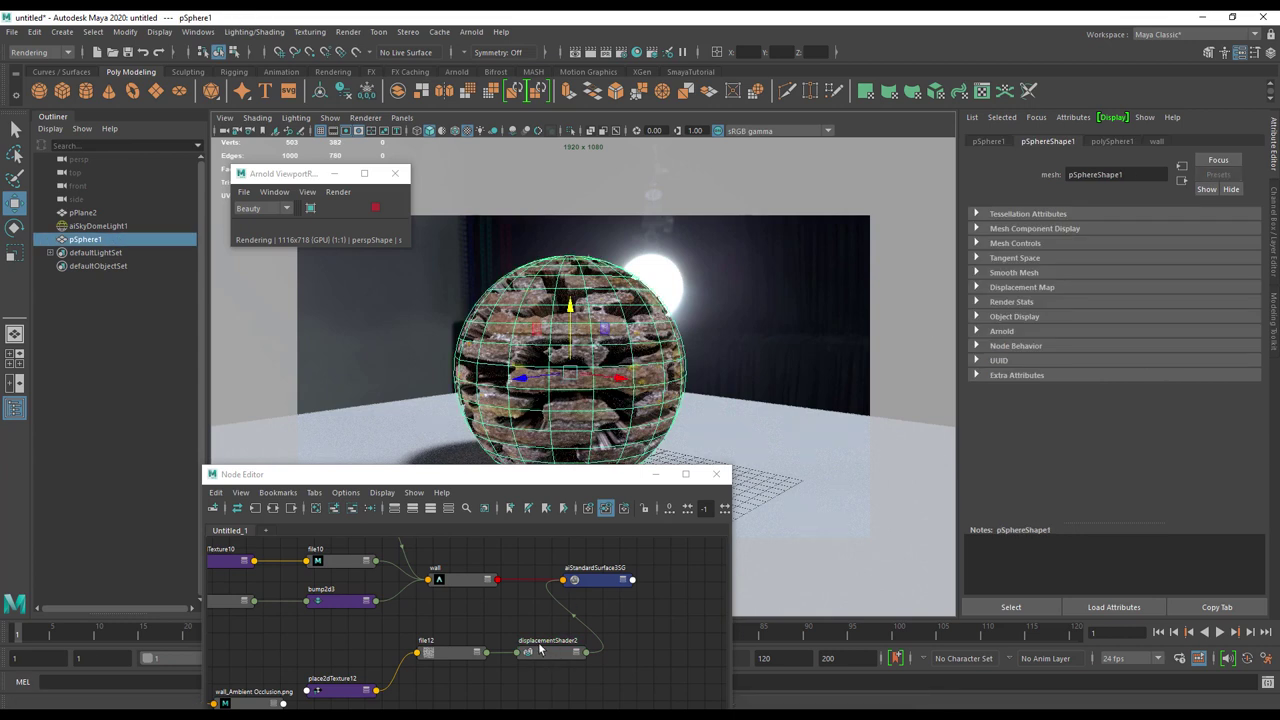
{"action": "left_click", "coordinate": [540, 650]}
{"action": "left_click", "coordinate": [1085, 305]}
{"action": "key", "text": "BackSpace"}
{"action": "key", "text": "Return"}
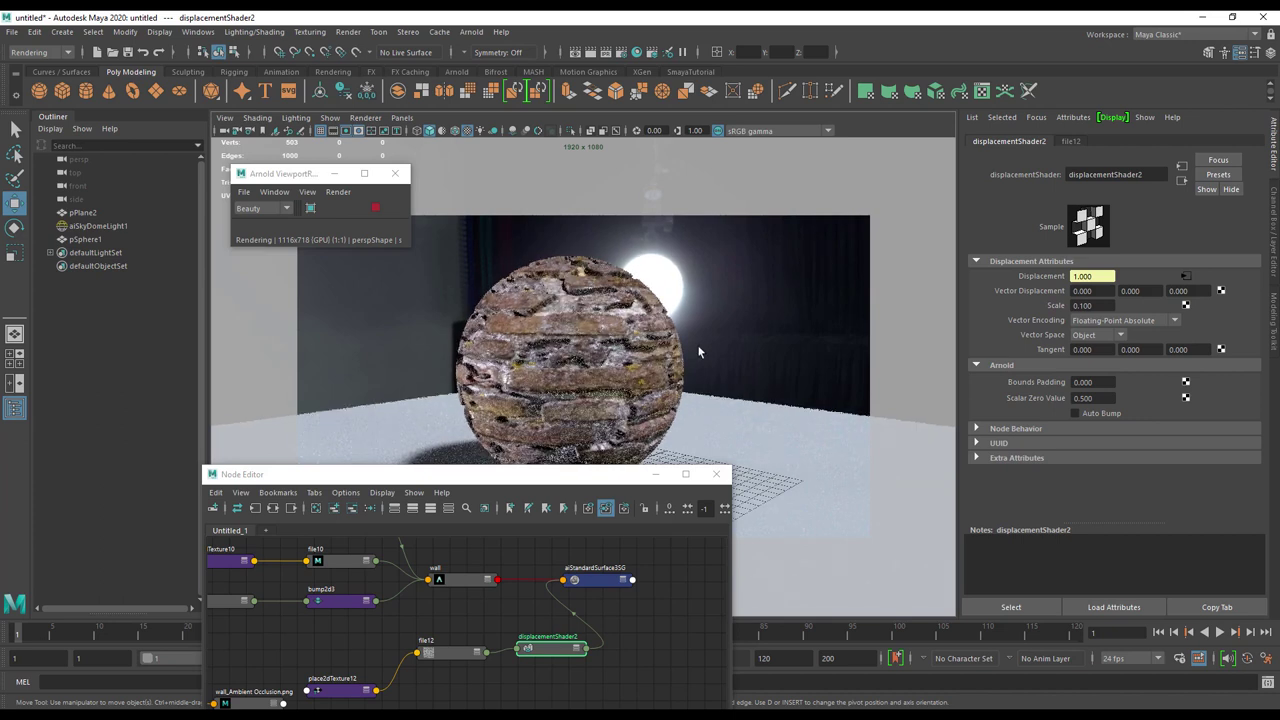
Step: Reduce the displacement Scale further to 0.05 and check the render
{"action": "double_click", "coordinate": [1083, 305]}
{"action": "type", "text": "0.05"}
{"action": "key", "text": "Return"}
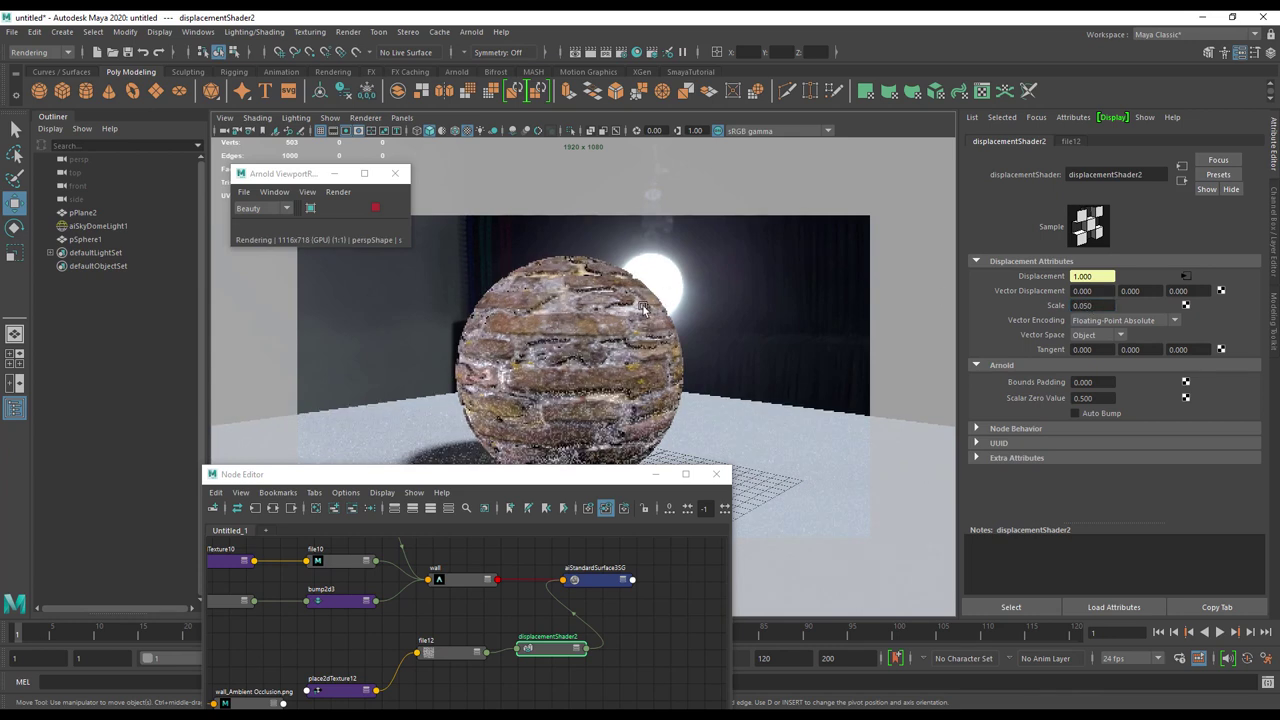
{"action": "left_click_drag", "start_coordinate": [635, 470], "coordinate": [780, 252]}
{"action": "left_click", "coordinate": [800, 255]}
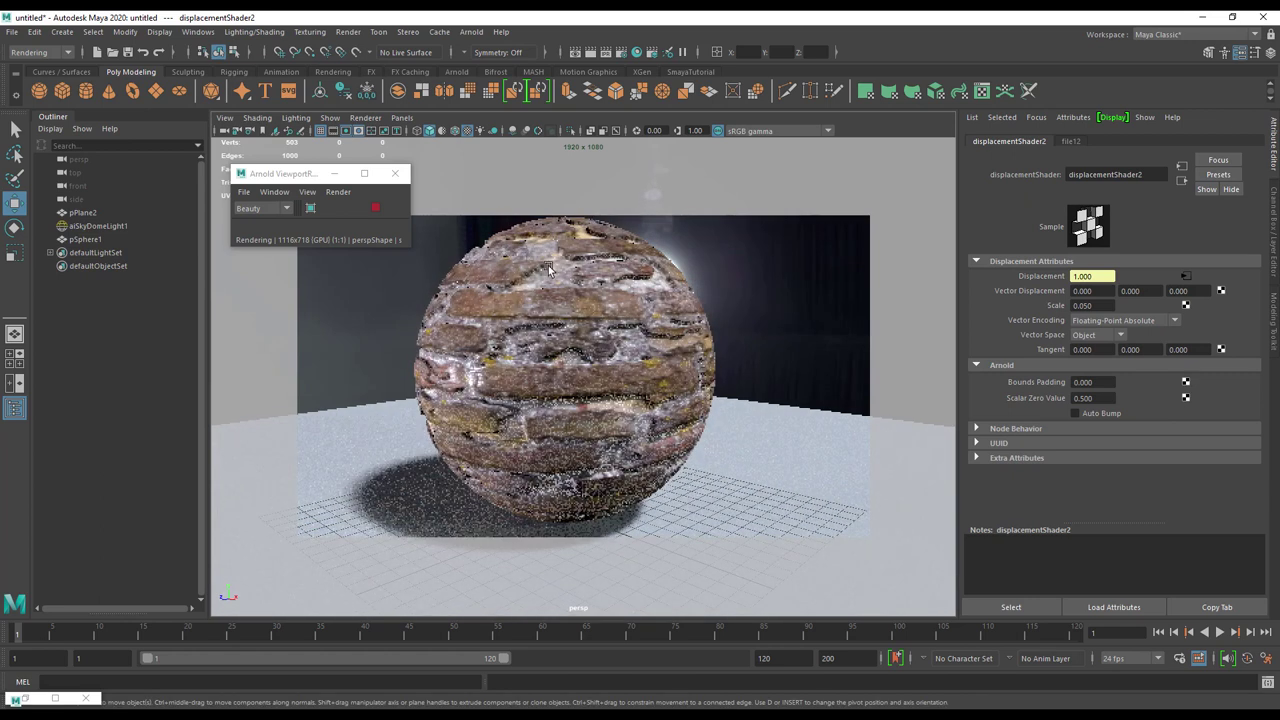
Step: Stop the Arnold viewport render and choose a different Render Device in Render Settings
{"action": "left_click", "coordinate": [30, 698]}
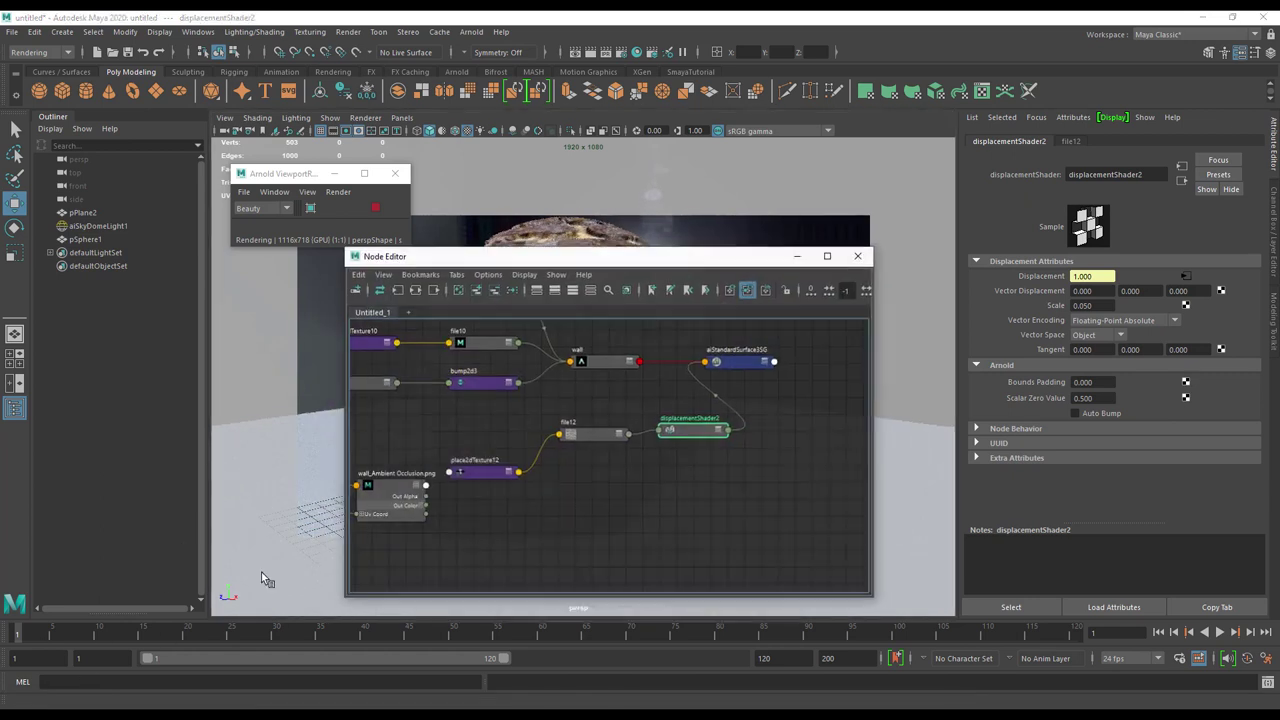
{"action": "left_click", "coordinate": [375, 207]}
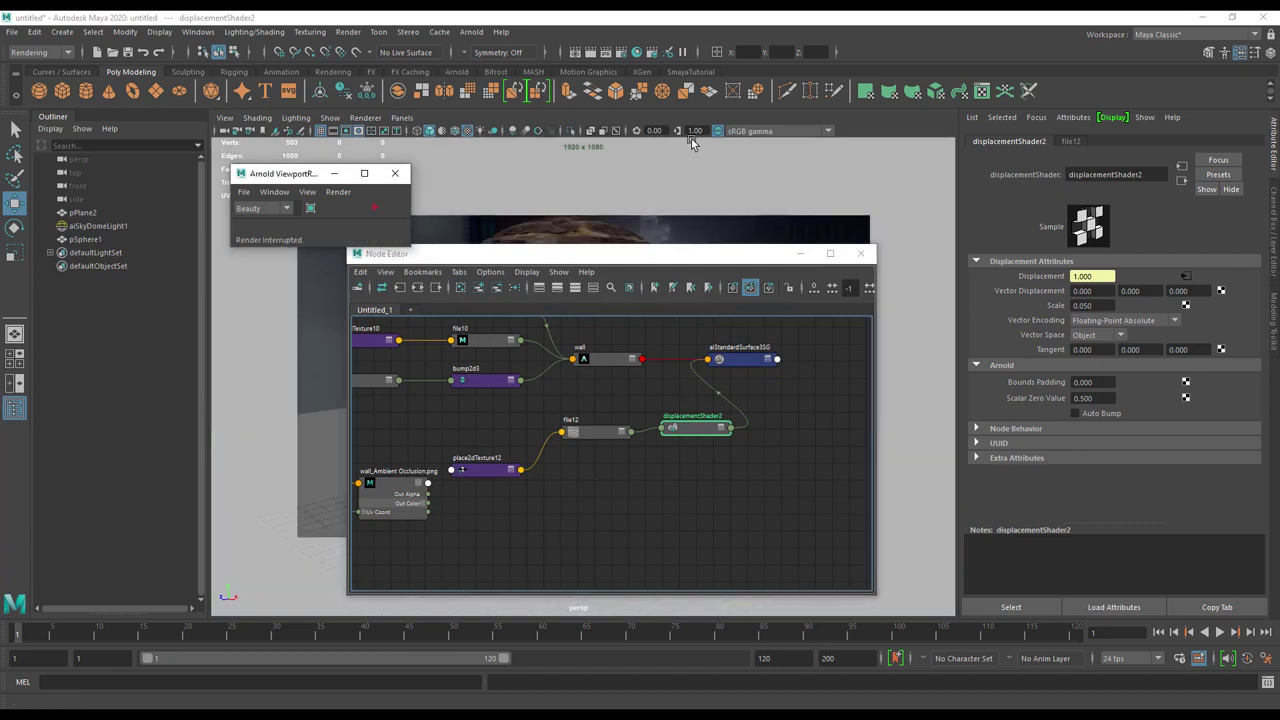
{"action": "left_click", "coordinate": [636, 51]}
{"action": "left_click", "coordinate": [711, 237]}
{"action": "left_click", "coordinate": [704, 258]}
{"action": "left_click", "coordinate": [865, 133]}
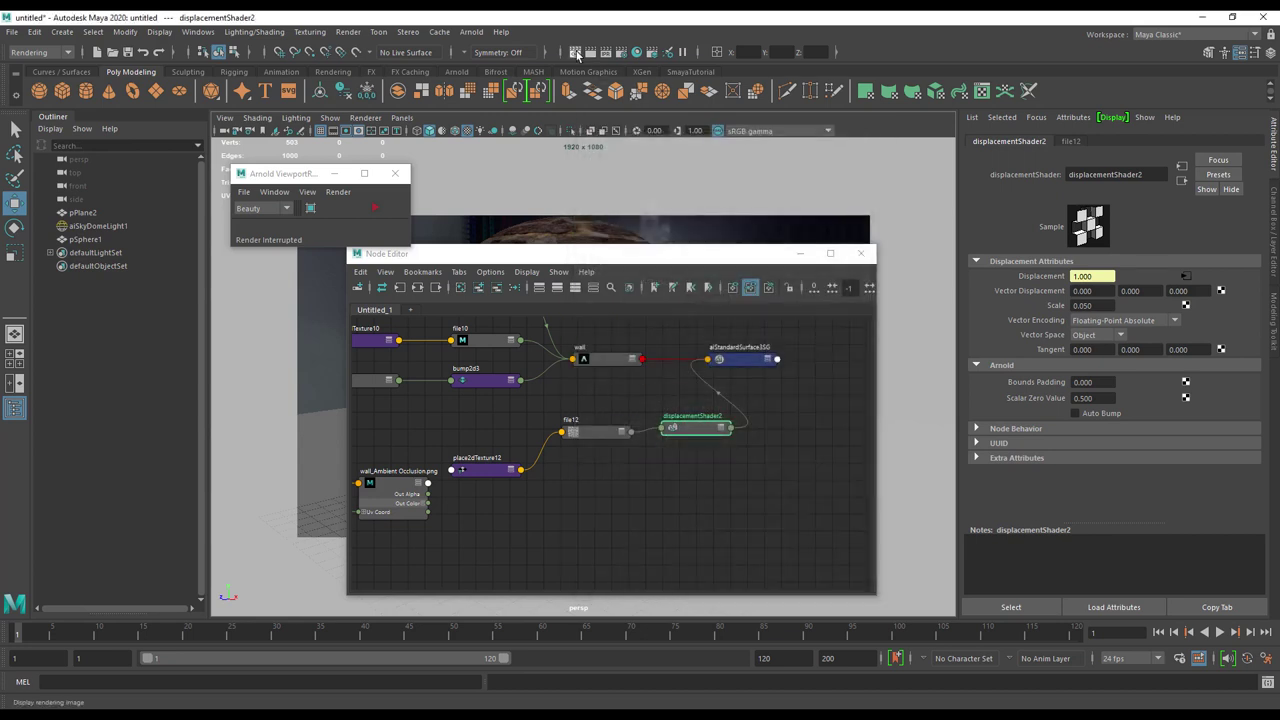
{"action": "left_click", "coordinate": [576, 53]}
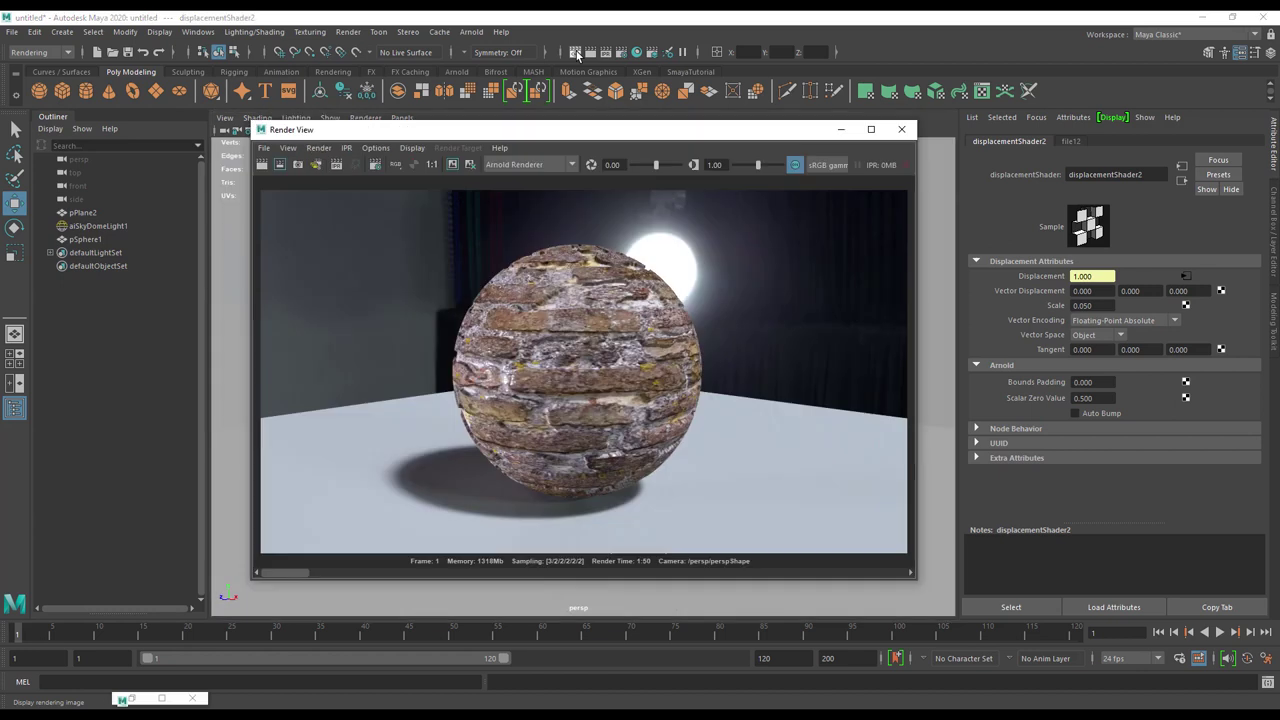
{"action": "left_click", "coordinate": [318, 574]}
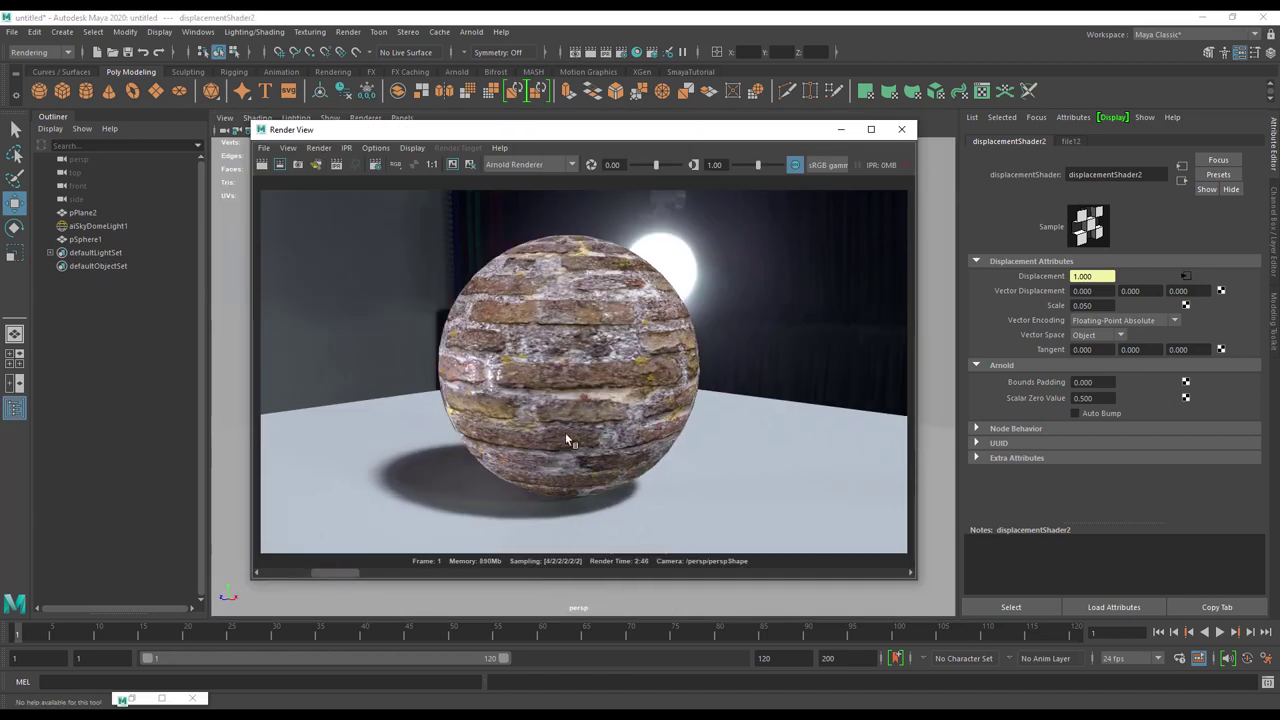
{"action": "left_click", "coordinate": [296, 573]}
{"action": "left_click_drag", "start_coordinate": [315, 570], "coordinate": [282, 575]}
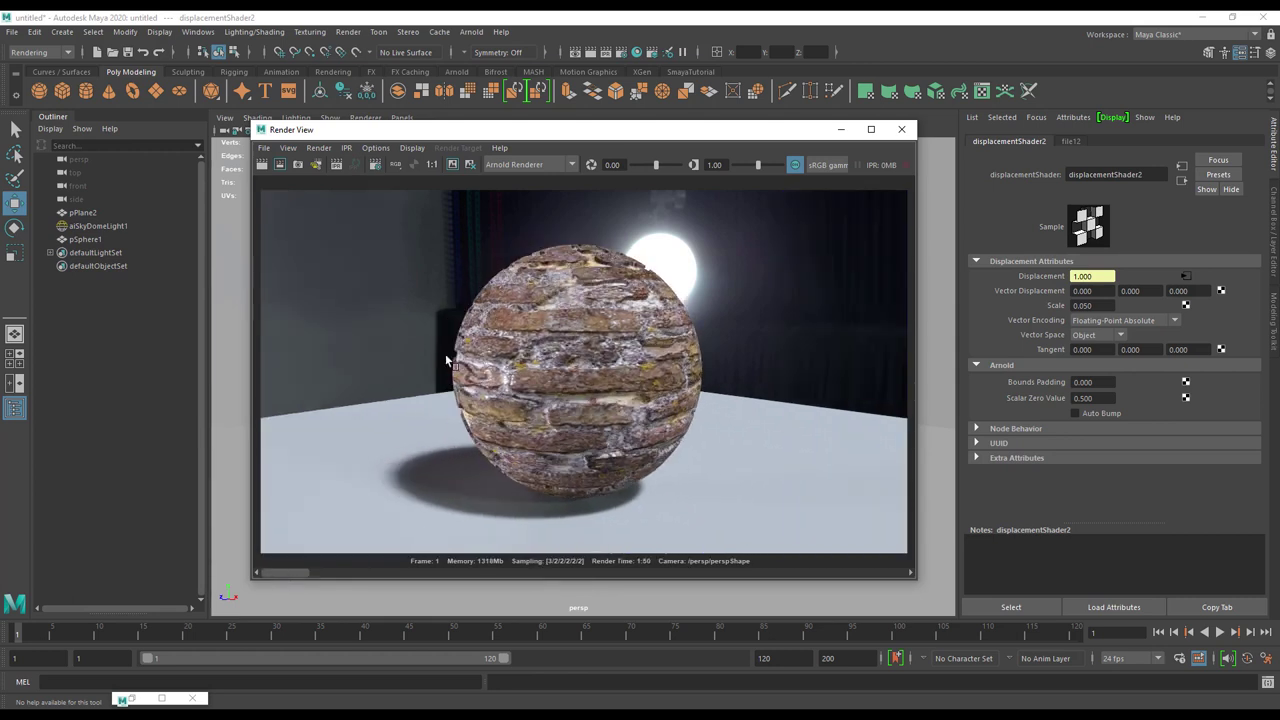
{"action": "left_click", "coordinate": [327, 574]}
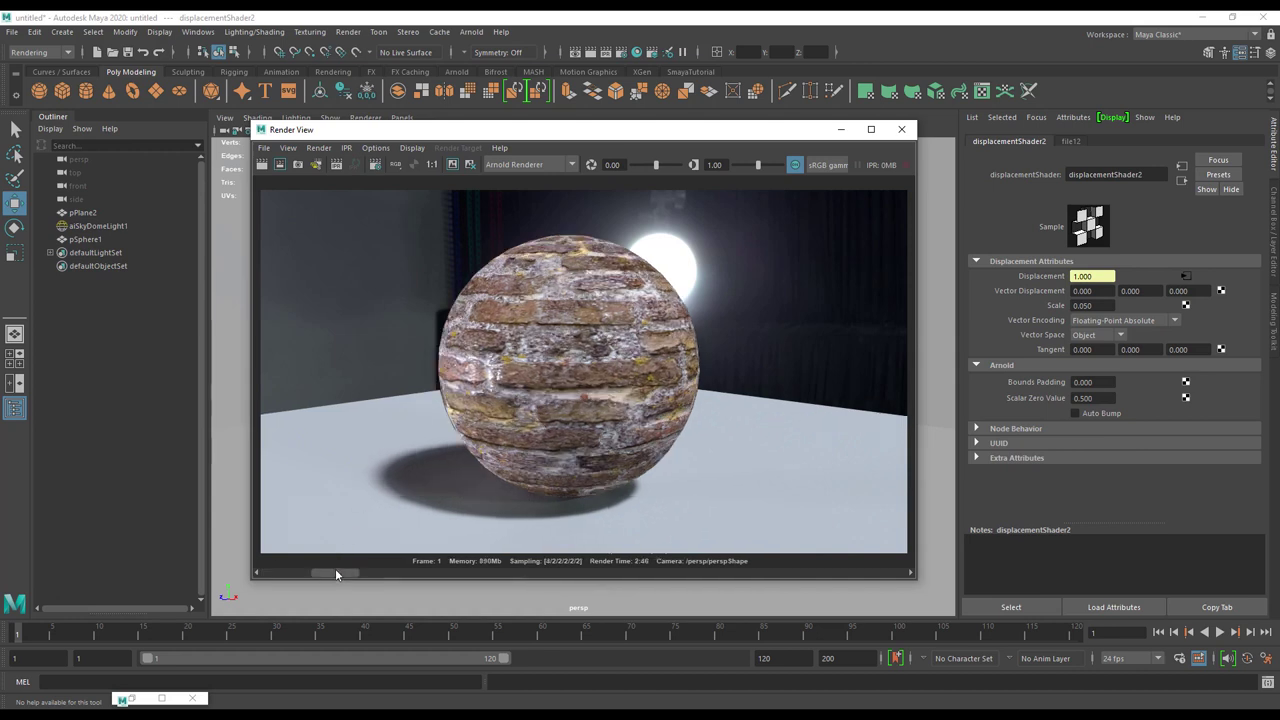
{"action": "left_click_drag", "start_coordinate": [342, 576], "coordinate": [298, 576]}
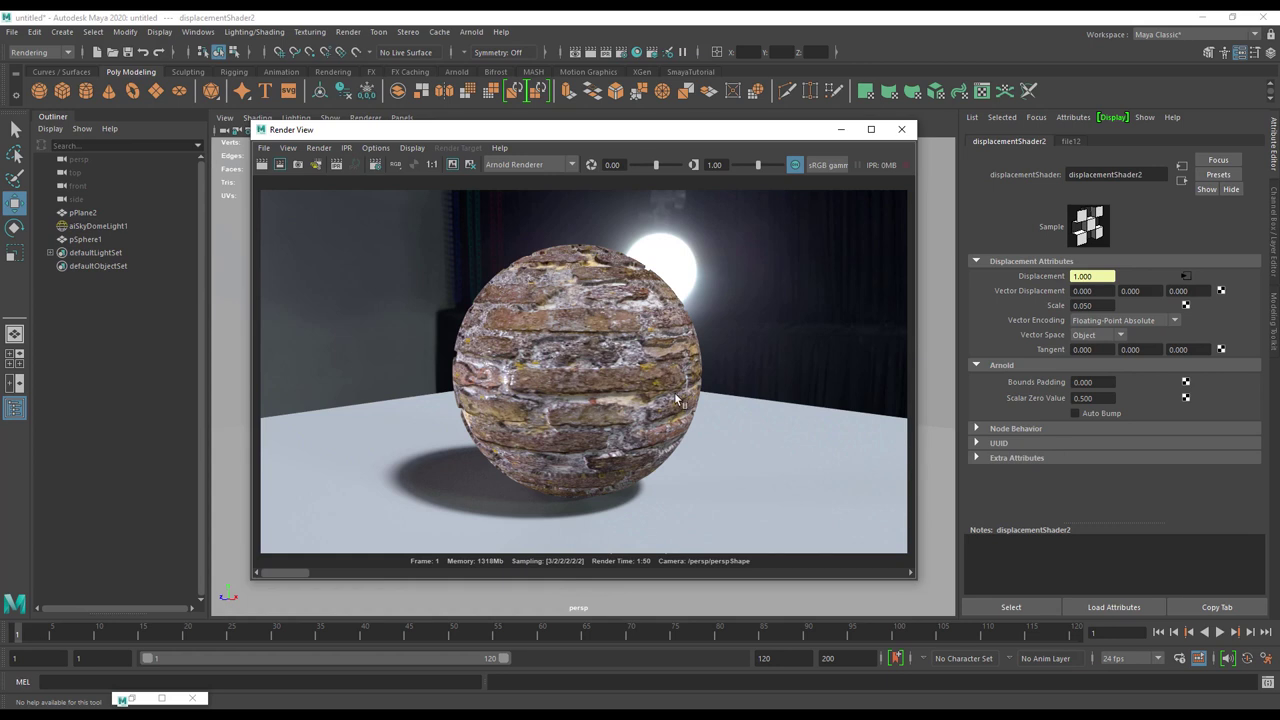
{"action": "left_click", "coordinate": [131, 698]}
Step: Arrange the AO texture, place2dTexture12, aiMultiply2 and wall shader nodes in the Node Editor
{"action": "middle_click_drag", "start_coordinate": [555, 430], "coordinate": [695, 566]}
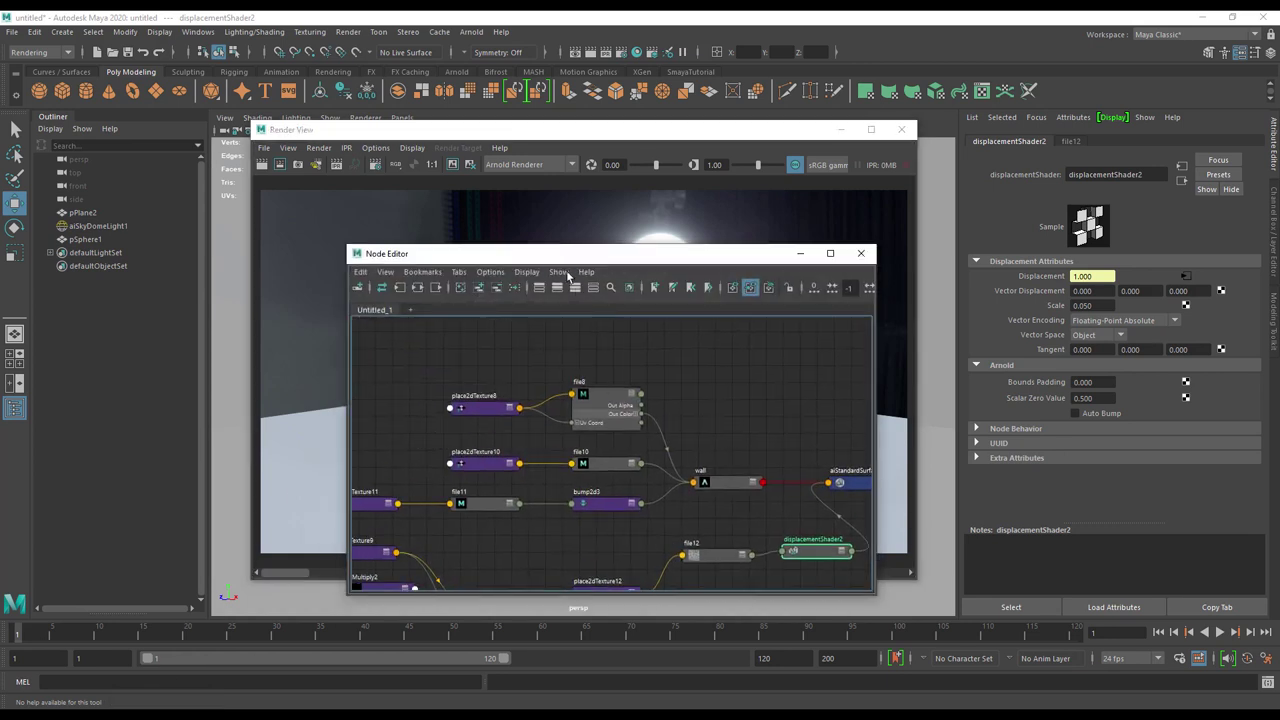
{"action": "left_click_drag", "start_coordinate": [552, 261], "coordinate": [488, 460]}
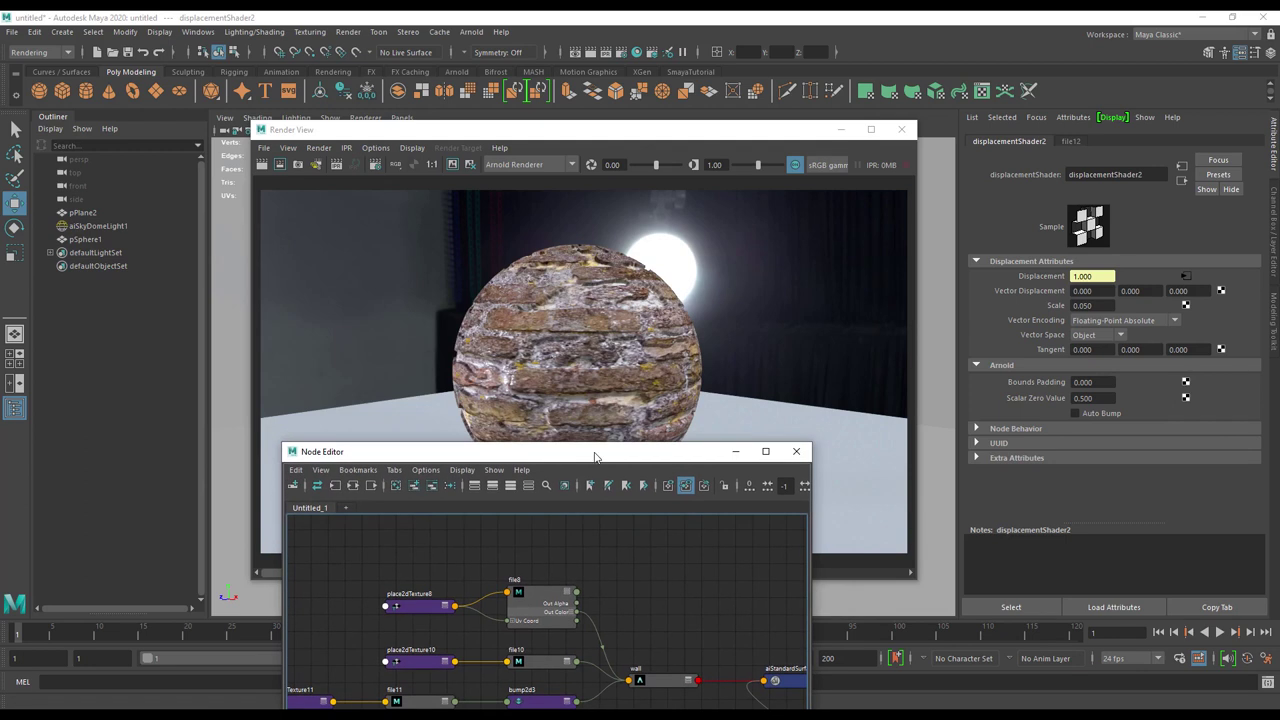
{"action": "left_click_drag", "start_coordinate": [594, 452], "coordinate": [657, 200]}
{"action": "scroll", "coordinate": [560, 425], "scroll_direction": "down", "scroll_amount": 4}
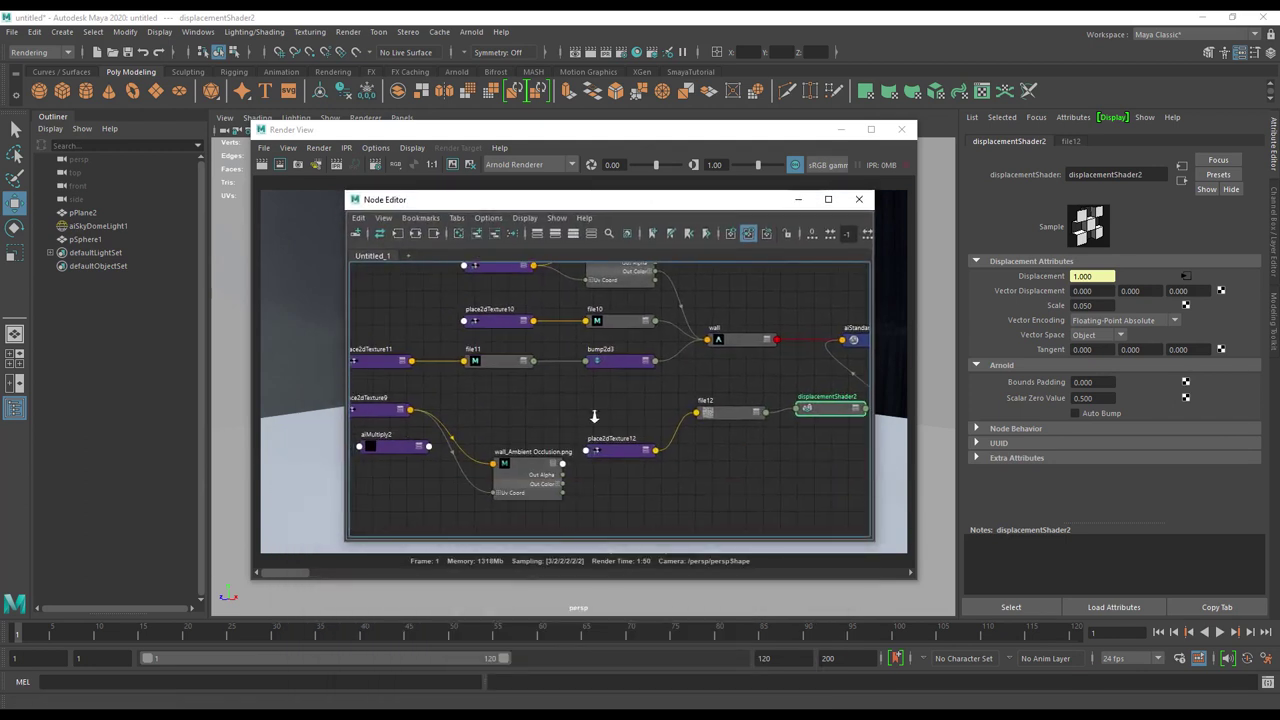
{"action": "left_click_drag", "start_coordinate": [550, 452], "coordinate": [520, 418]}
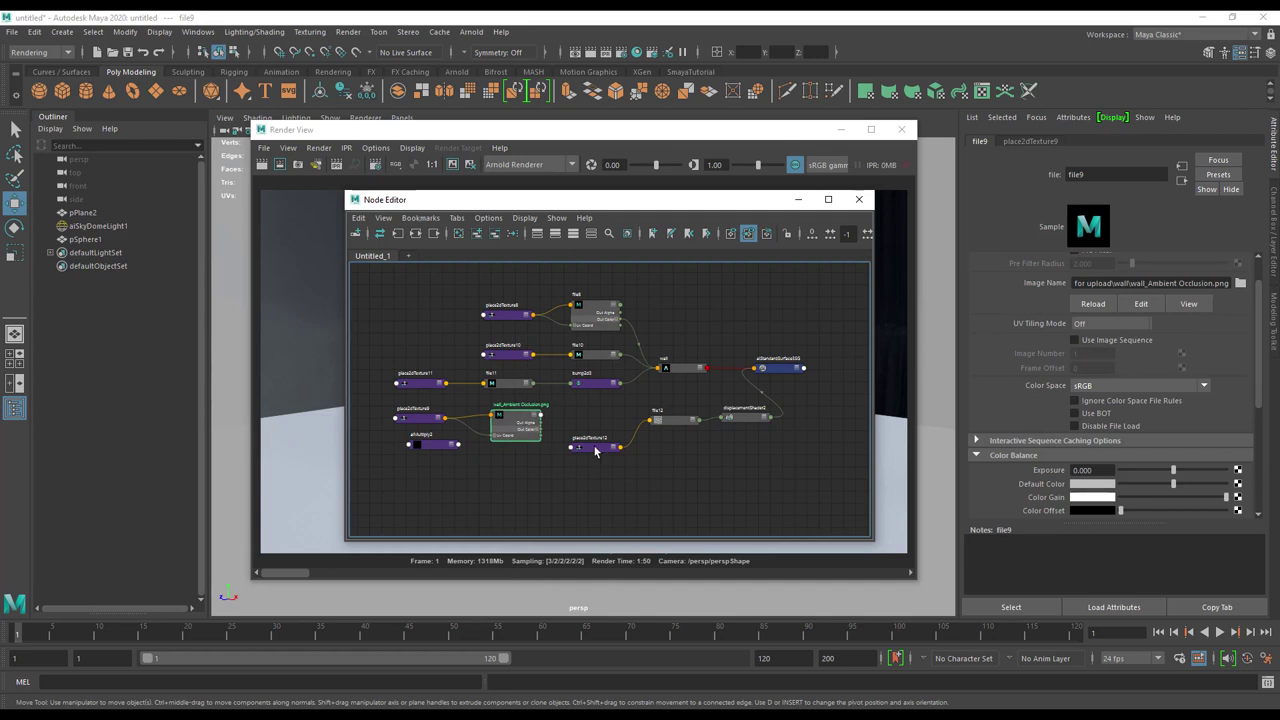
{"action": "left_click_drag", "start_coordinate": [595, 452], "coordinate": [605, 464]}
{"action": "left_click", "coordinate": [433, 444]}
{"action": "left_click_drag", "start_coordinate": [433, 444], "coordinate": [592, 416]}
{"action": "middle_click_drag", "start_coordinate": [570, 439], "coordinate": [540, 470]}
{"action": "scroll", "coordinate": [600, 430], "scroll_direction": "up", "scroll_amount": 5}
{"action": "left_click_drag", "start_coordinate": [640, 381], "coordinate": [699, 296]}
Step: Delete the link from the base colour texture into the wall shader
{"action": "left_click", "coordinate": [523, 350]}
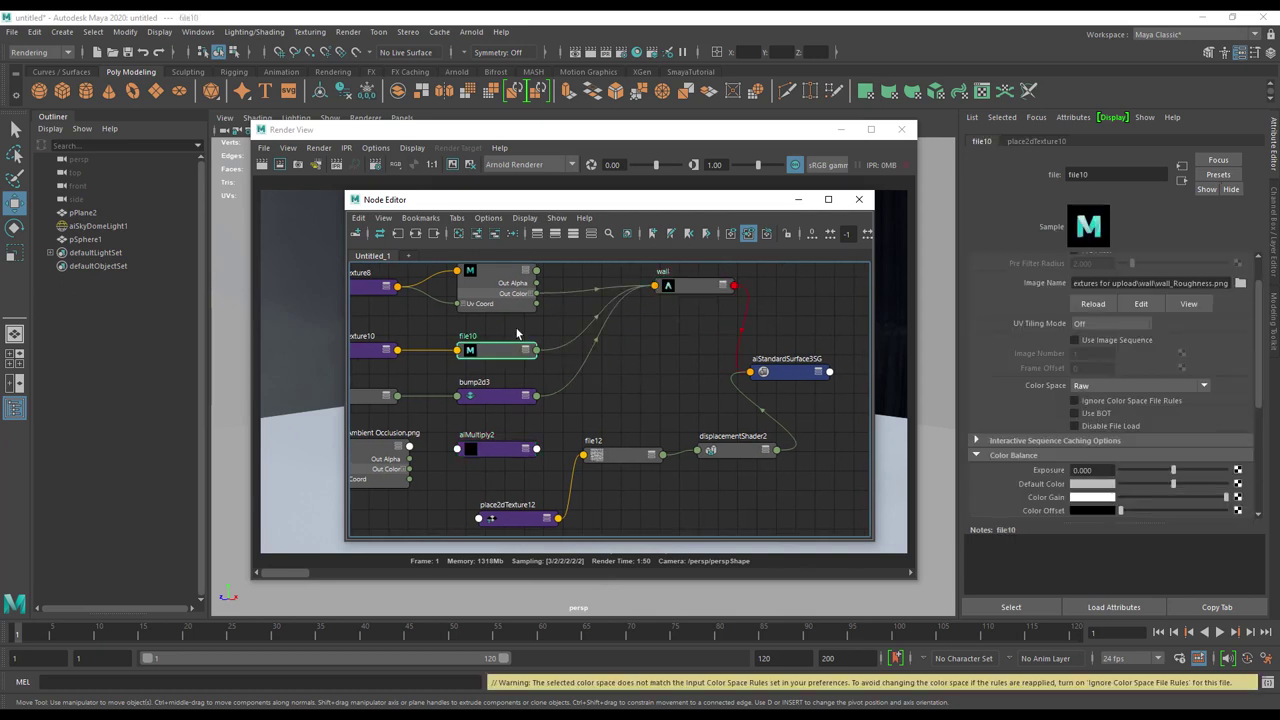
{"action": "left_click", "coordinate": [507, 270]}
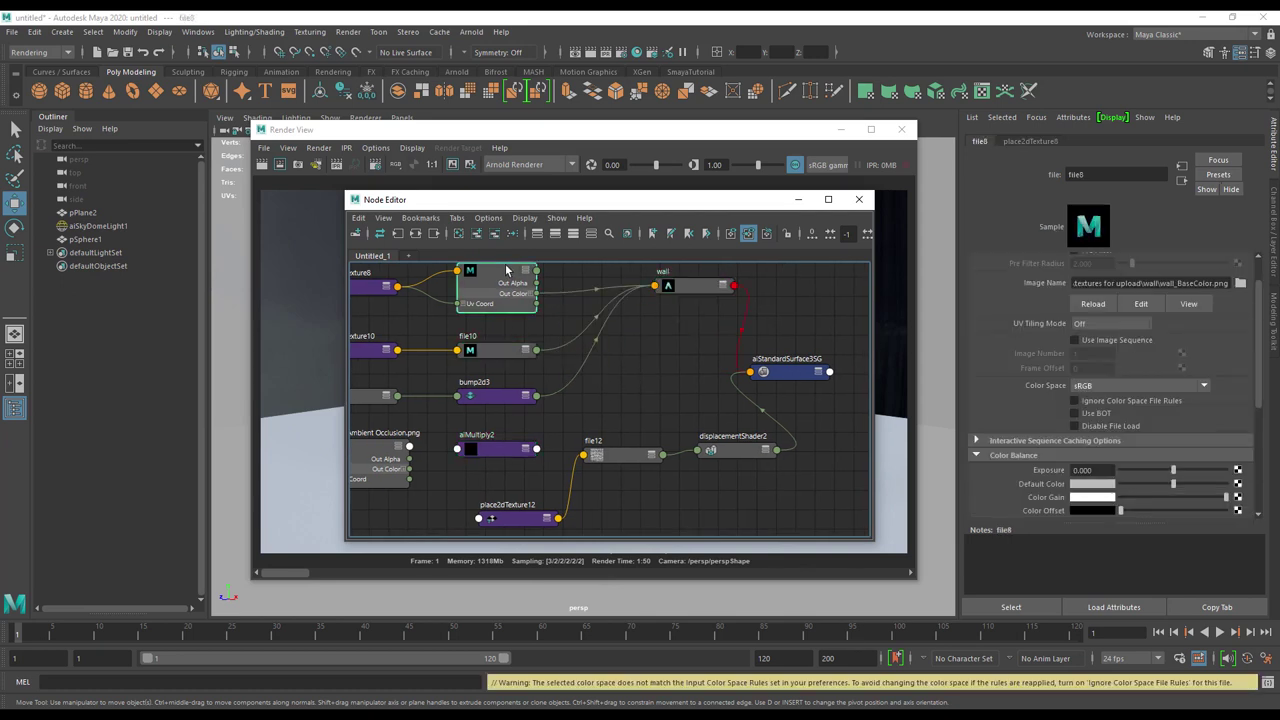
{"action": "left_click", "coordinate": [584, 287]}
{"action": "key", "text": "Delete"}
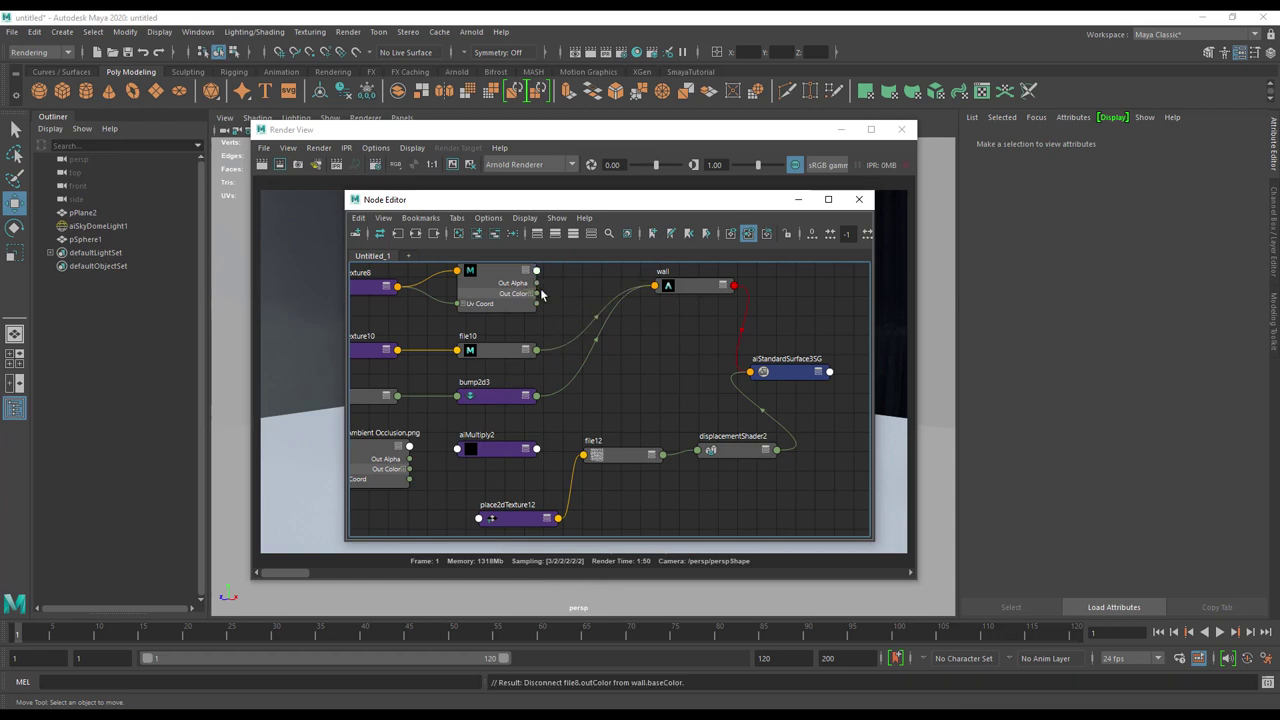
Step: Wire file8's outColor into aiMultiply2 input1 and the AO outColor into input2
{"action": "left_click", "coordinate": [537, 288]}
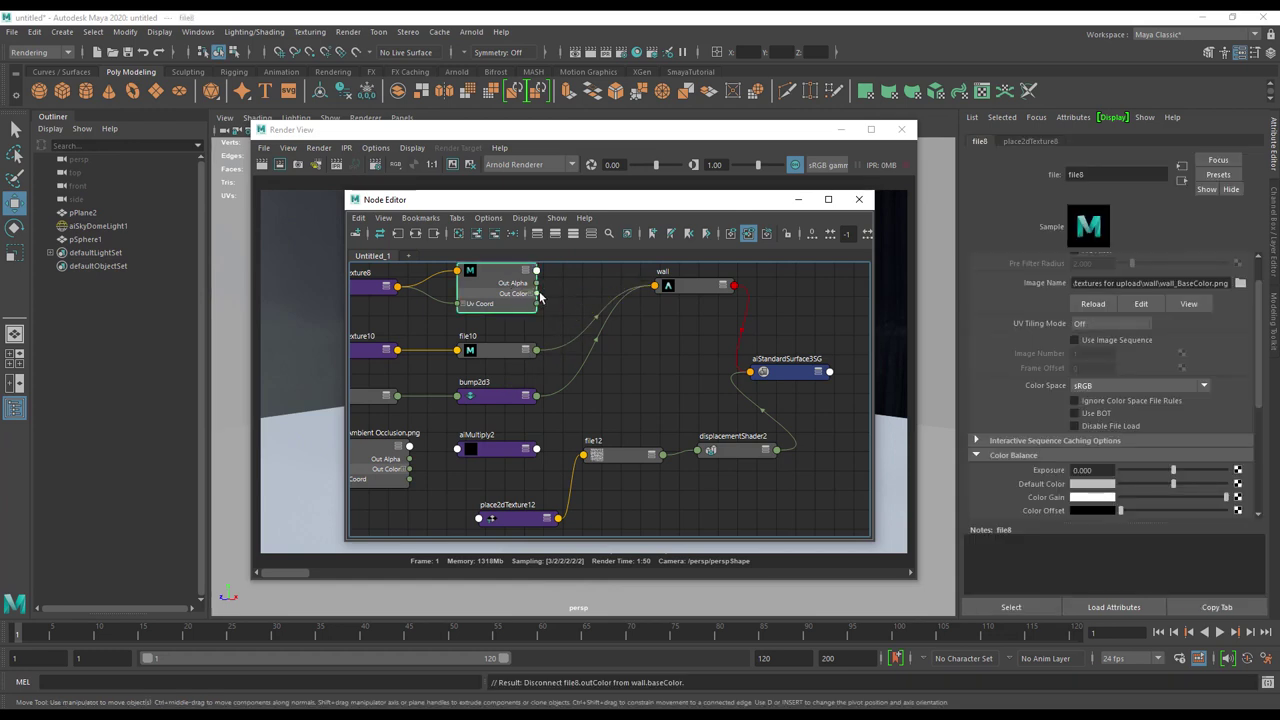
{"action": "left_click_drag", "start_coordinate": [537, 293], "coordinate": [459, 451]}
{"action": "left_click", "coordinate": [488, 455]}
{"action": "left_click", "coordinate": [482, 348]}
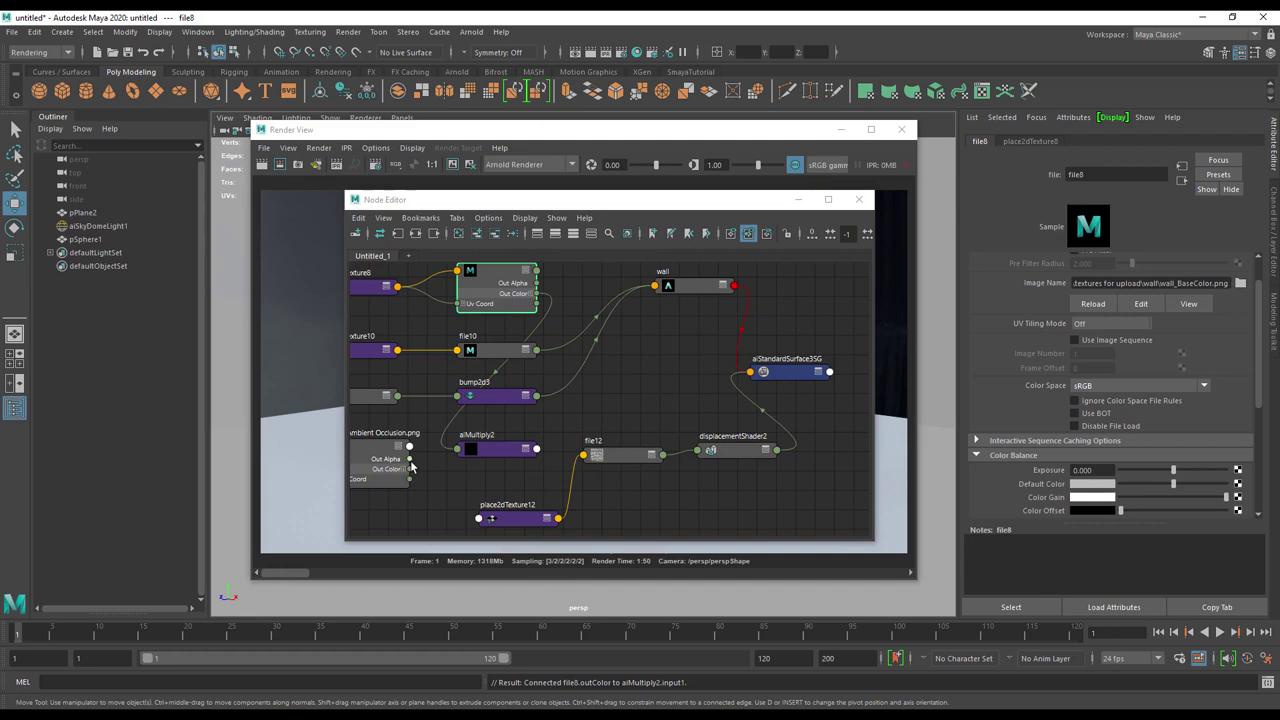
{"action": "middle_click_drag", "start_coordinate": [432, 462], "coordinate": [486, 450], "text": "alt"}
{"action": "left_click_drag", "start_coordinate": [486, 450], "coordinate": [540, 430]}
{"action": "left_click", "coordinate": [486, 362]}
Step: Connect aiMultiply2's outColor to wall's baseColor and frame the whole shading network
{"action": "middle_click_drag", "start_coordinate": [591, 435], "coordinate": [501, 505], "text": "alt"}
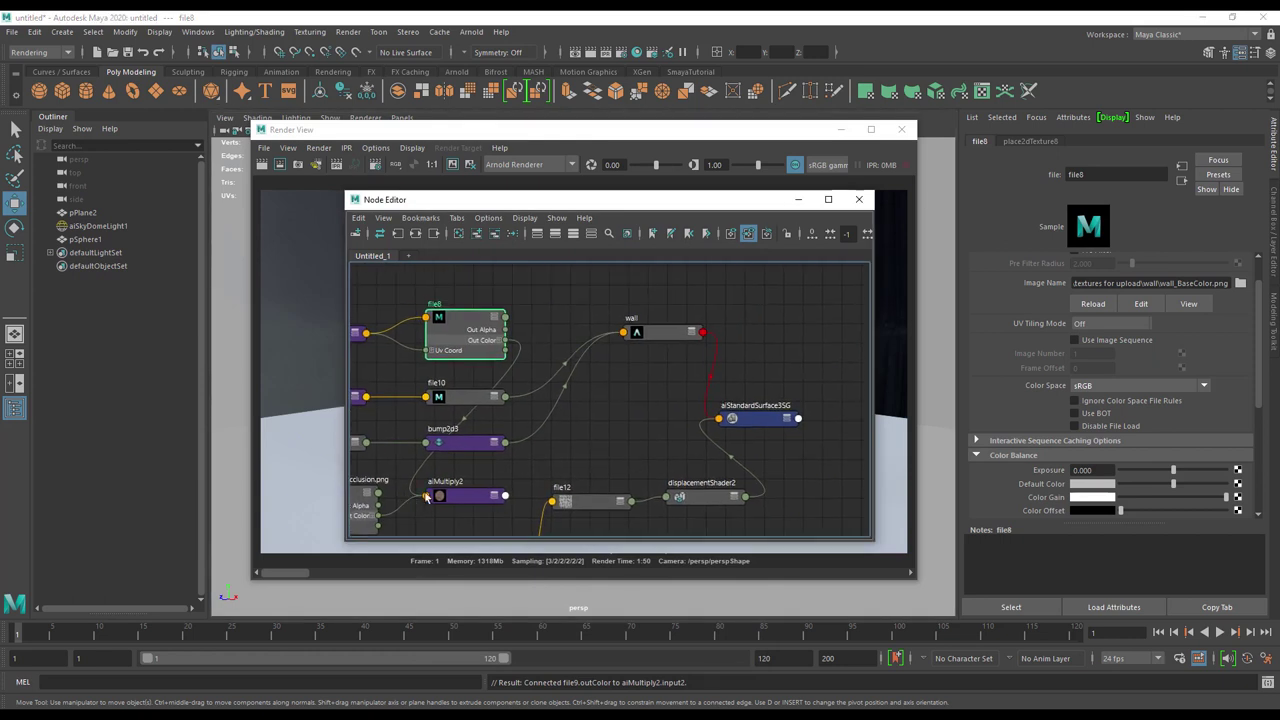
{"action": "left_click", "coordinate": [506, 500]}
{"action": "left_click", "coordinate": [506, 497]}
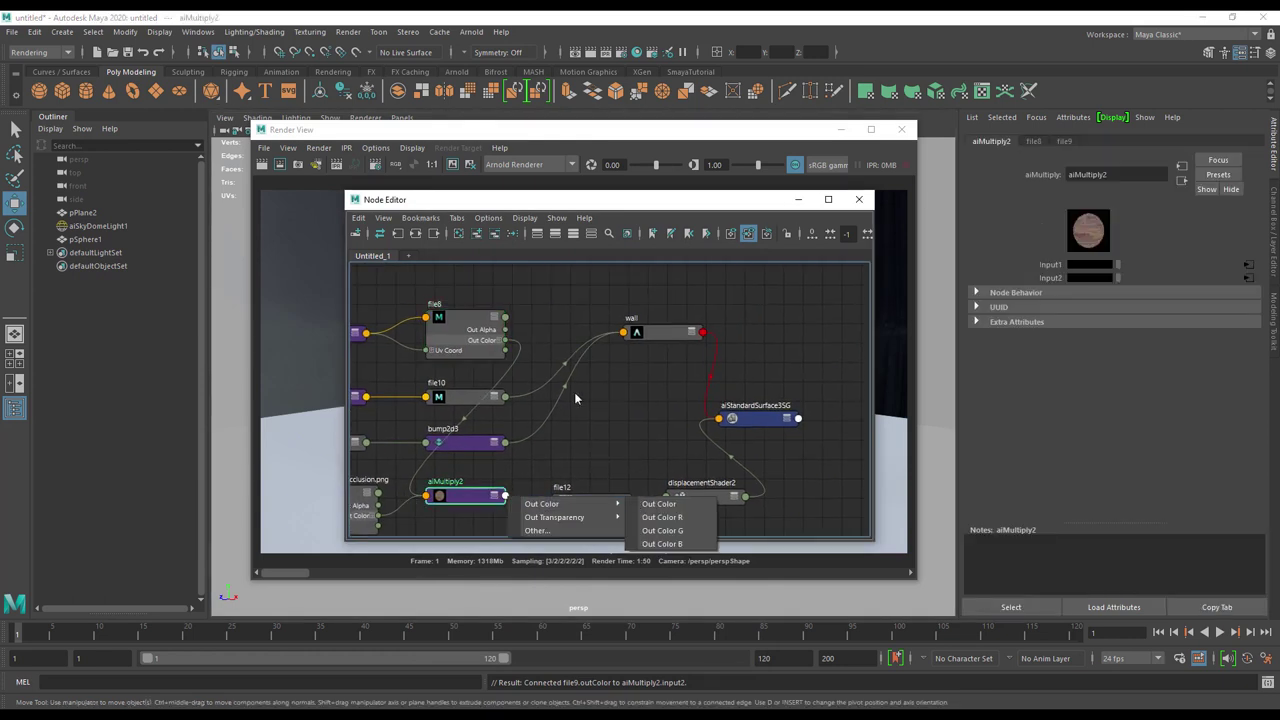
{"action": "mouse_move", "coordinate": [553, 504]}
{"action": "left_click", "coordinate": [655, 504]}
{"action": "left_click", "coordinate": [624, 334]}
{"action": "left_click", "coordinate": [652, 340]}
{"action": "left_click", "coordinate": [491, 404]}
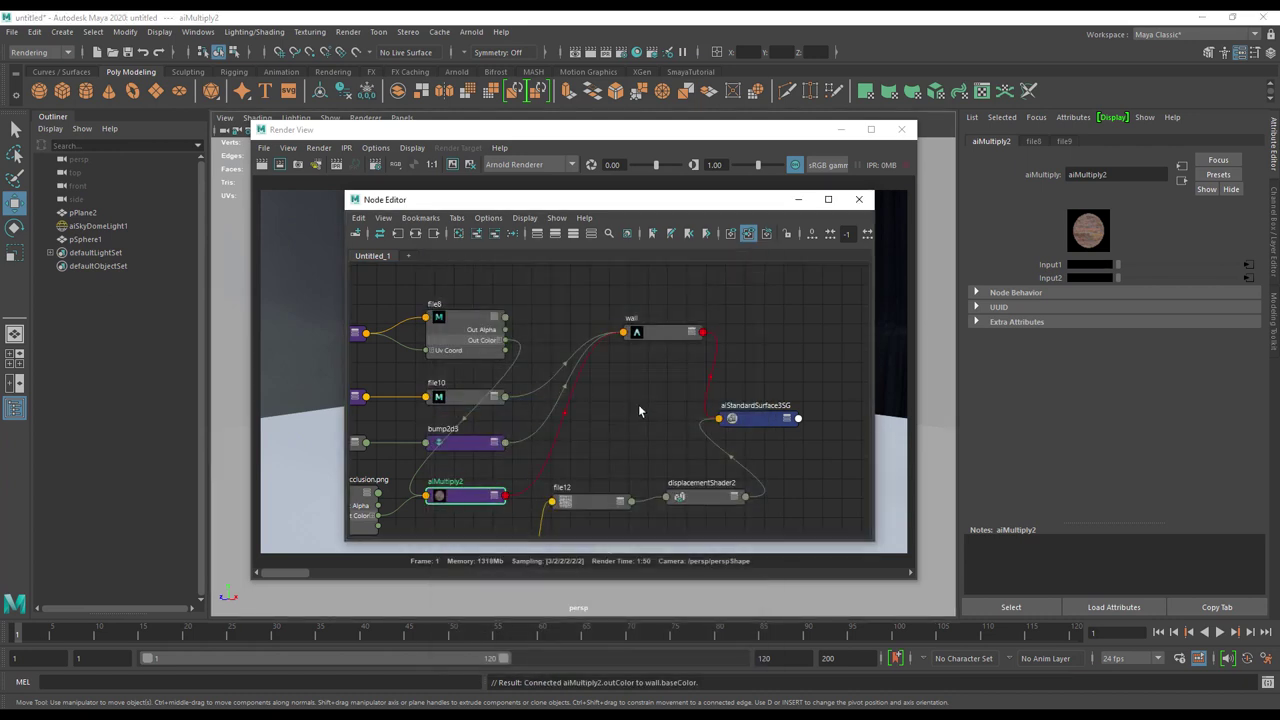
{"action": "left_click", "coordinate": [638, 410]}
{"action": "key", "text": "a"}
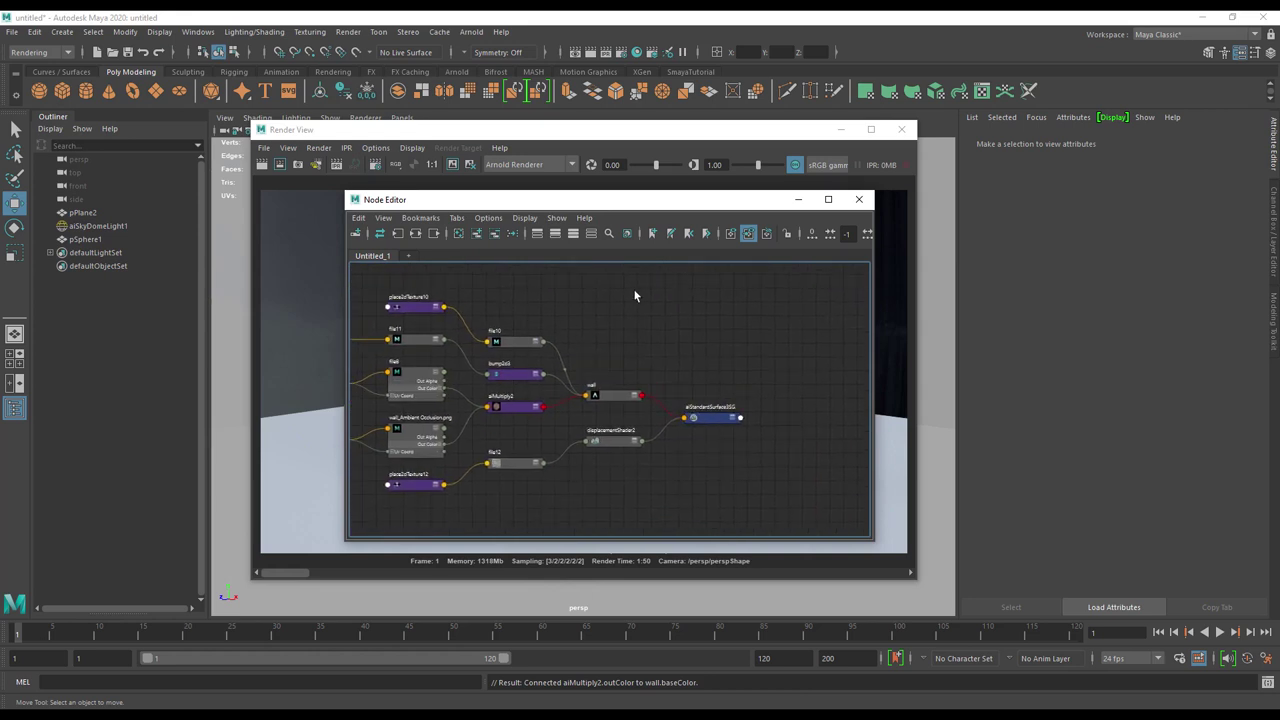
Step: Bring up the new brick-sphere render and flip repeatedly between it and the stored render
{"action": "left_click", "coordinate": [690, 131]}
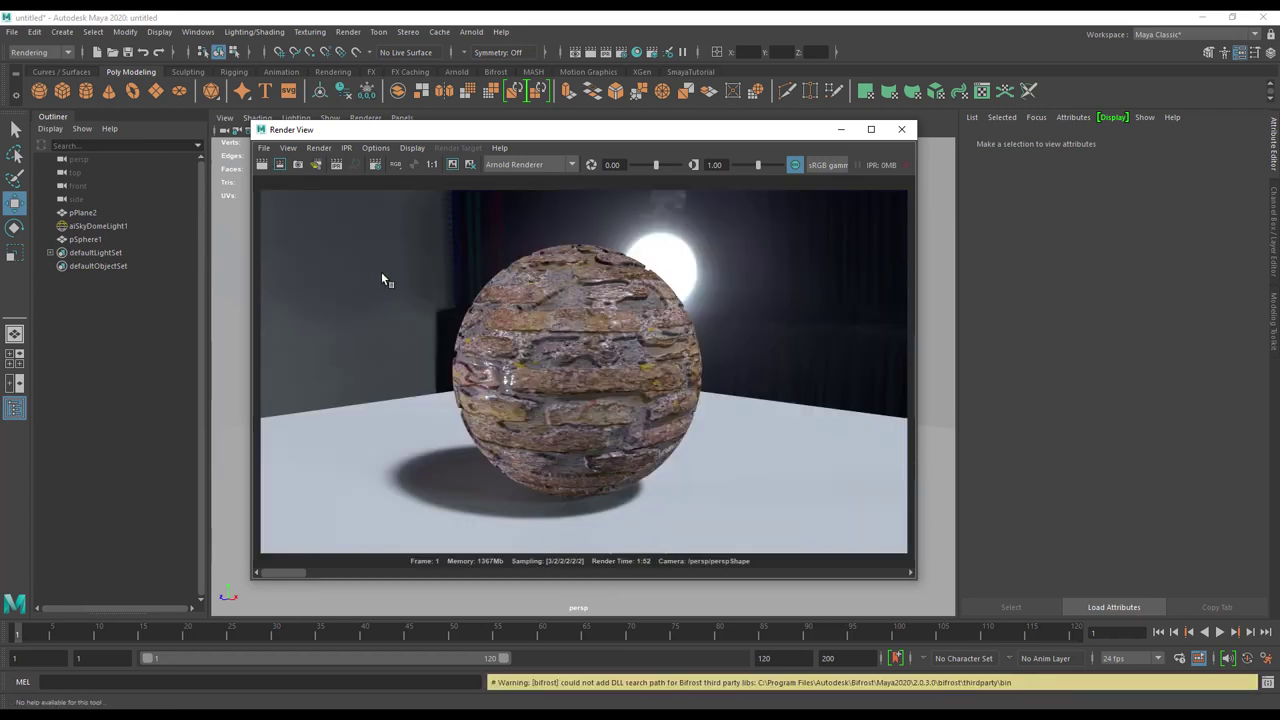
{"action": "left_click", "coordinate": [319, 572]}
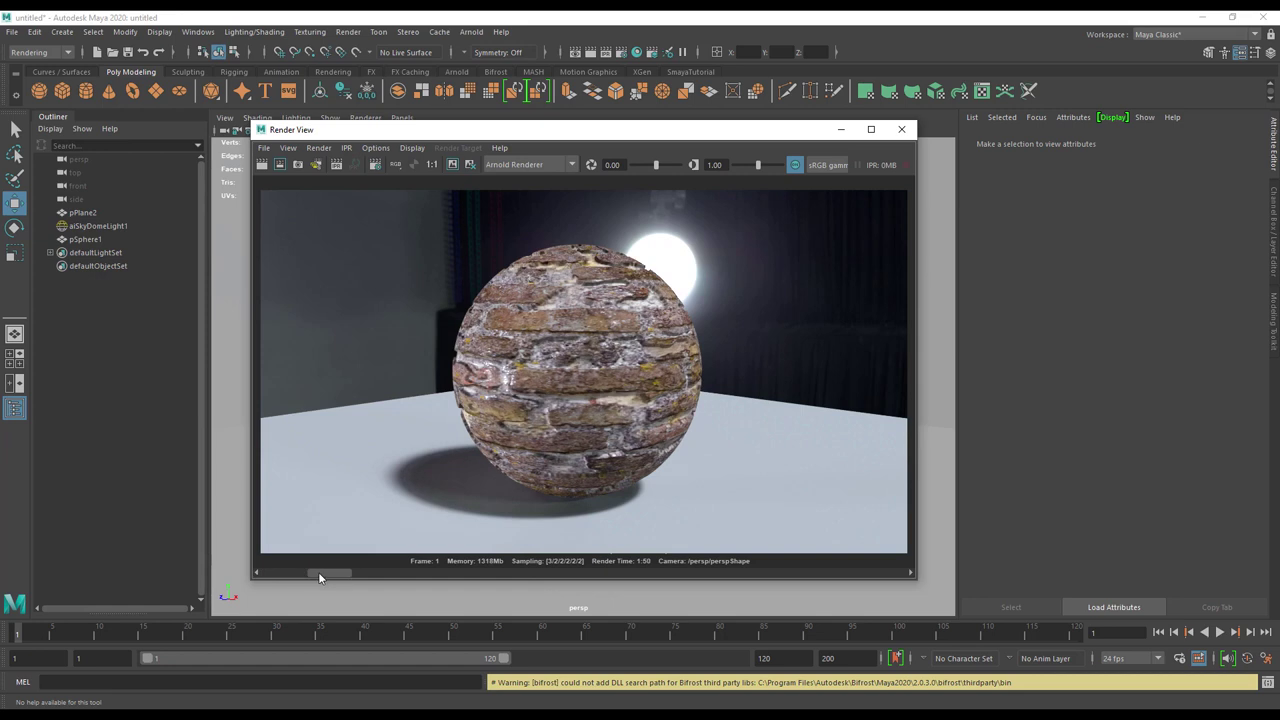
{"action": "left_click_drag", "start_coordinate": [277, 572], "coordinate": [310, 576]}
{"action": "left_click", "coordinate": [310, 578]}
{"action": "left_click", "coordinate": [289, 580]}
{"action": "left_click", "coordinate": [318, 577]}
{"action": "left_click", "coordinate": [283, 585]}
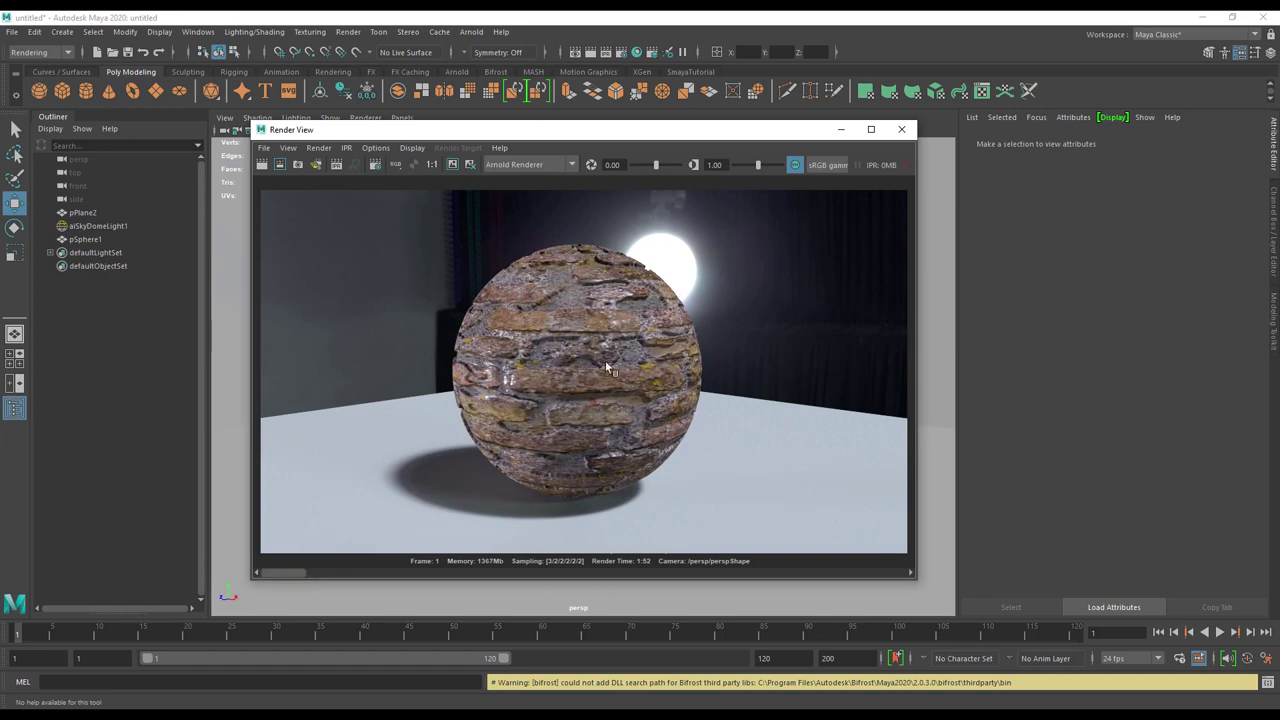
{"action": "left_click", "coordinate": [318, 576]}
{"action": "left_click", "coordinate": [285, 575]}
{"action": "left_click", "coordinate": [330, 578]}
{"action": "left_click", "coordinate": [283, 571]}
Step: Open the Node Editor from Windows and position it to show the placement nodes
{"action": "left_click", "coordinate": [198, 31]}
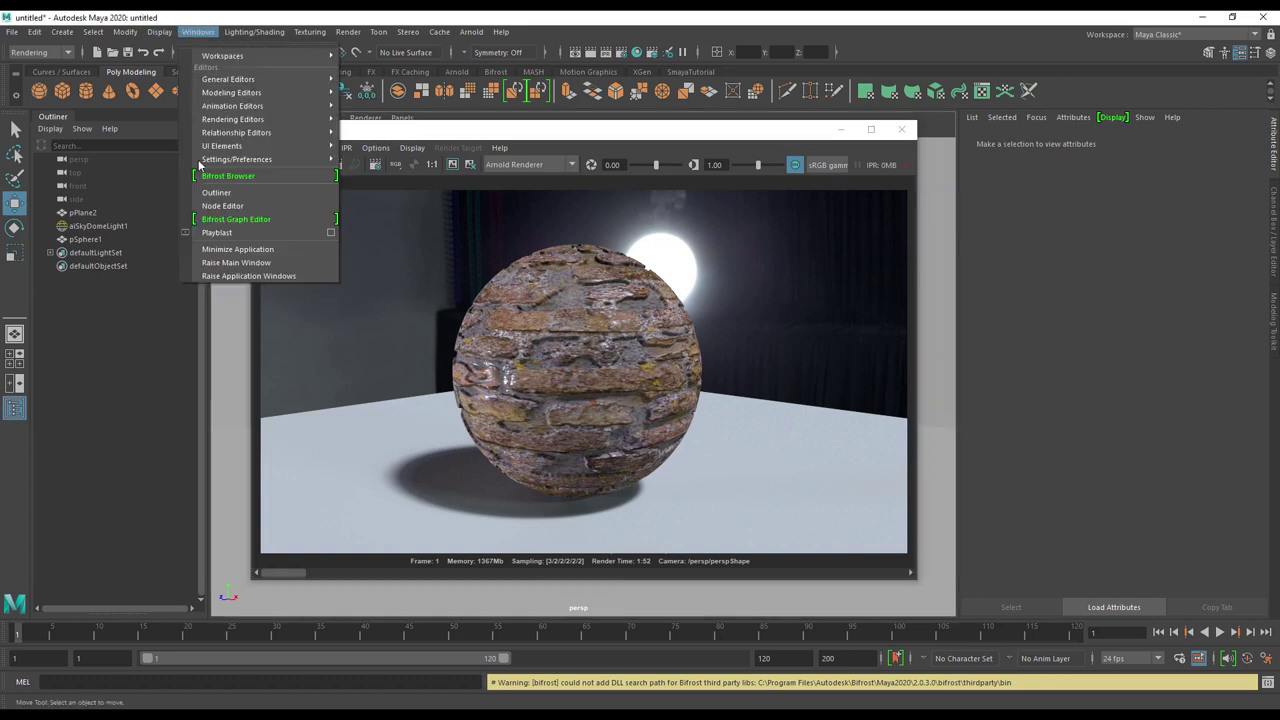
{"action": "left_click", "coordinate": [222, 205]}
{"action": "left_click_drag", "start_coordinate": [584, 194], "coordinate": [838, 383]}
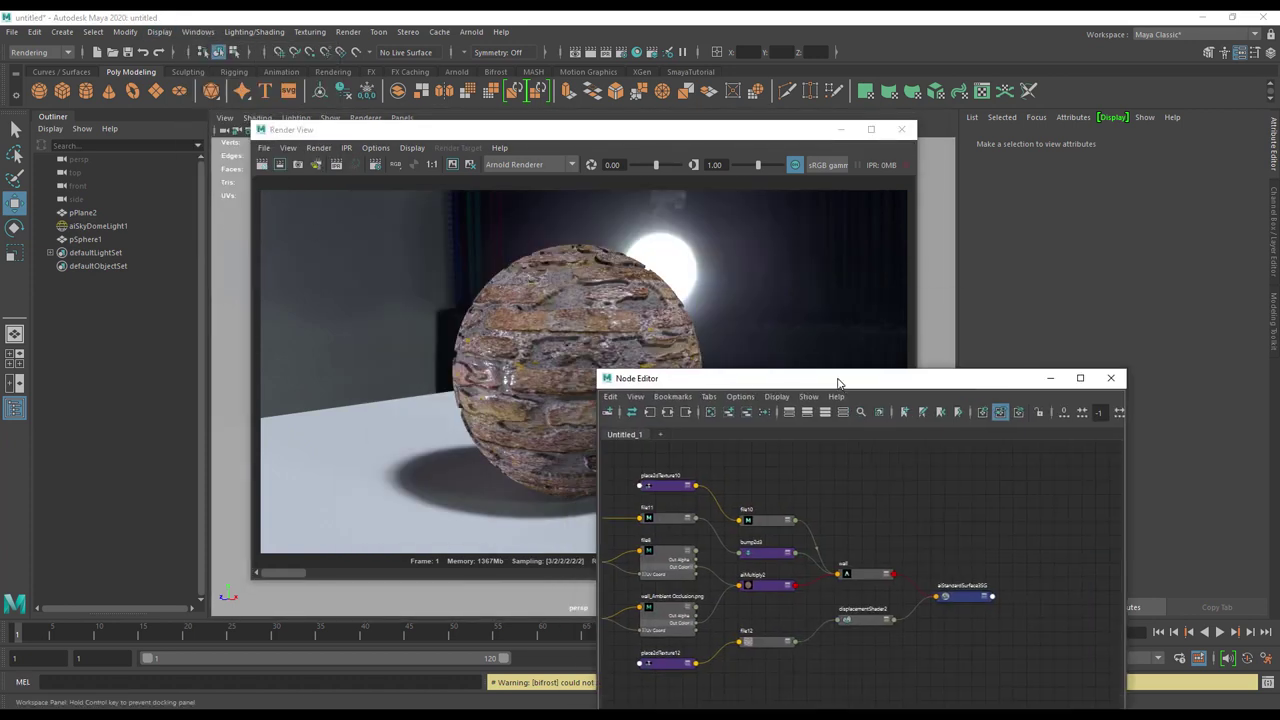
{"action": "left_click_drag", "start_coordinate": [711, 383], "coordinate": [621, 223]}
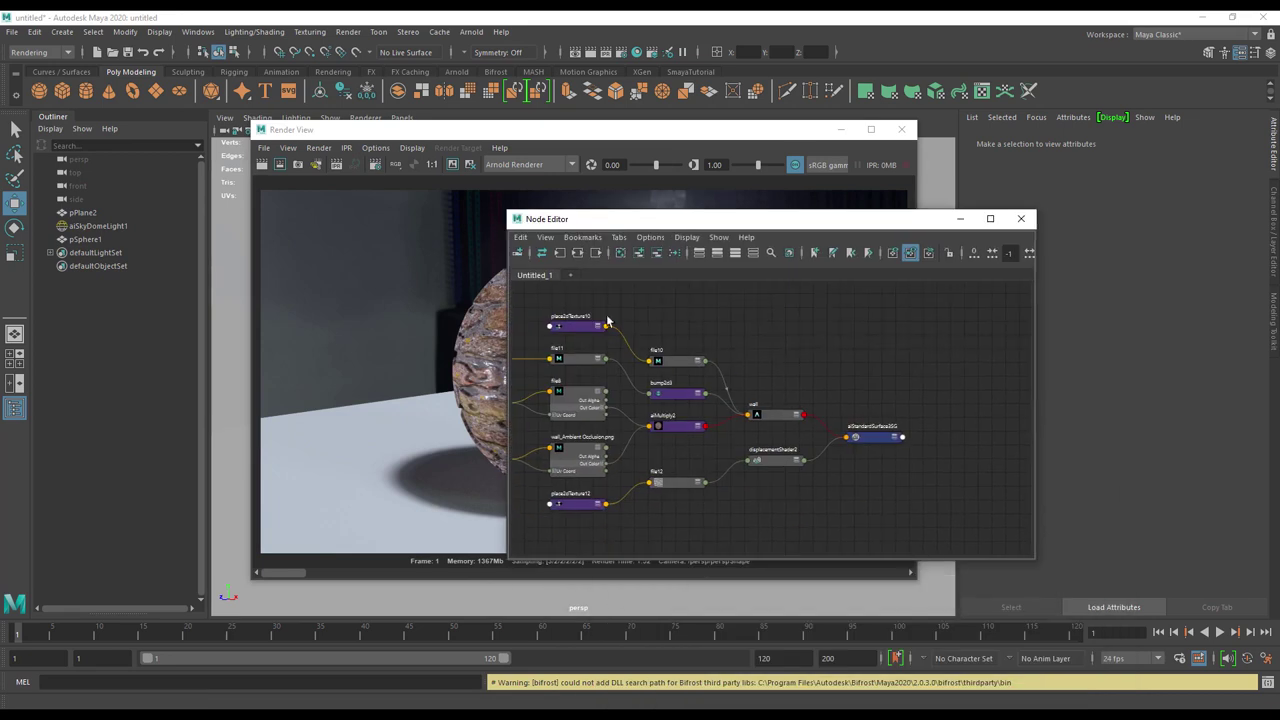
{"action": "middle_click_drag", "start_coordinate": [636, 366], "coordinate": [720, 386], "text": "alt"}
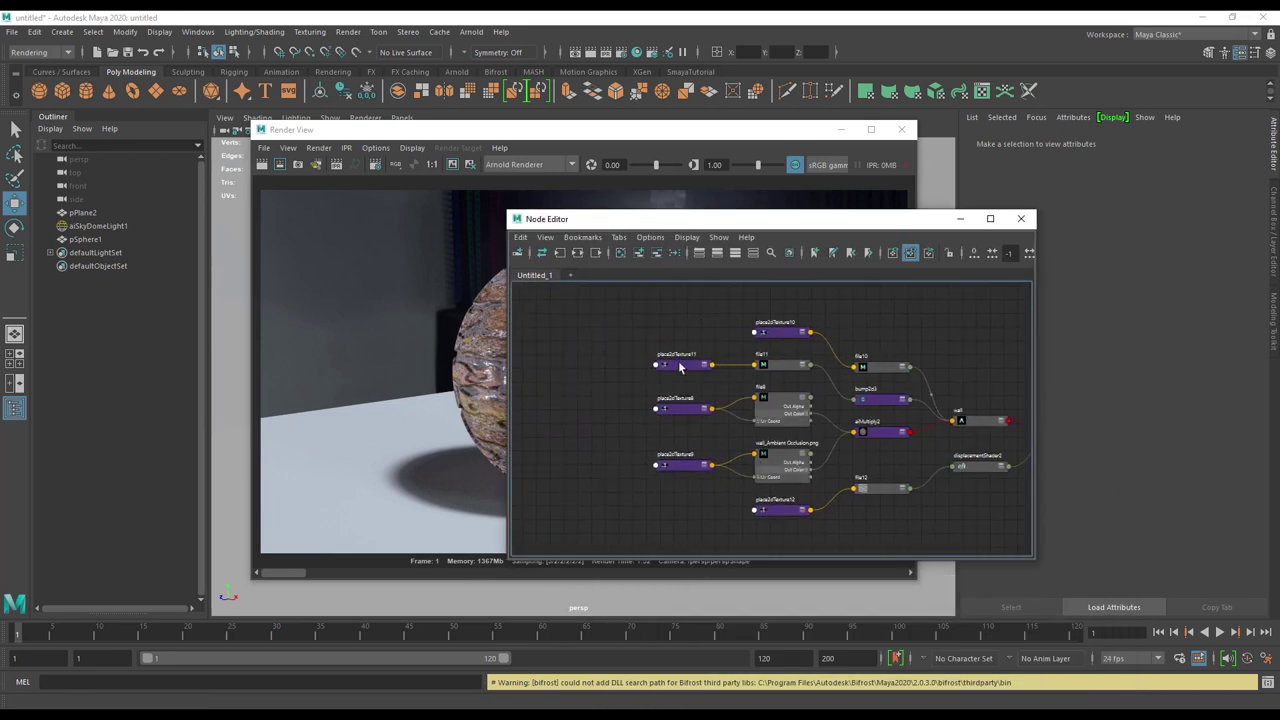
Step: Set place2dTexture11's Repeat UV to 2 × 2
{"action": "left_click", "coordinate": [680, 366]}
{"action": "left_click_drag", "start_coordinate": [770, 222], "coordinate": [708, 222]}
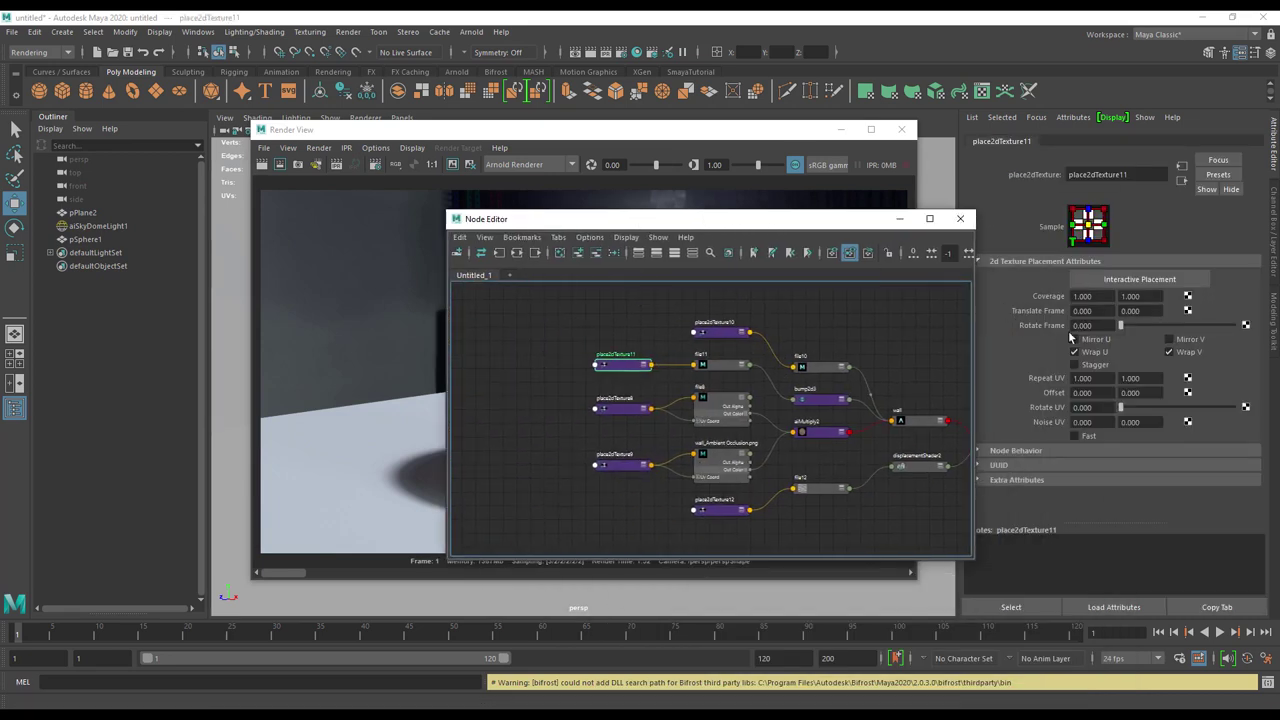
{"action": "left_click", "coordinate": [1097, 375]}
{"action": "left_click", "coordinate": [1092, 378]}
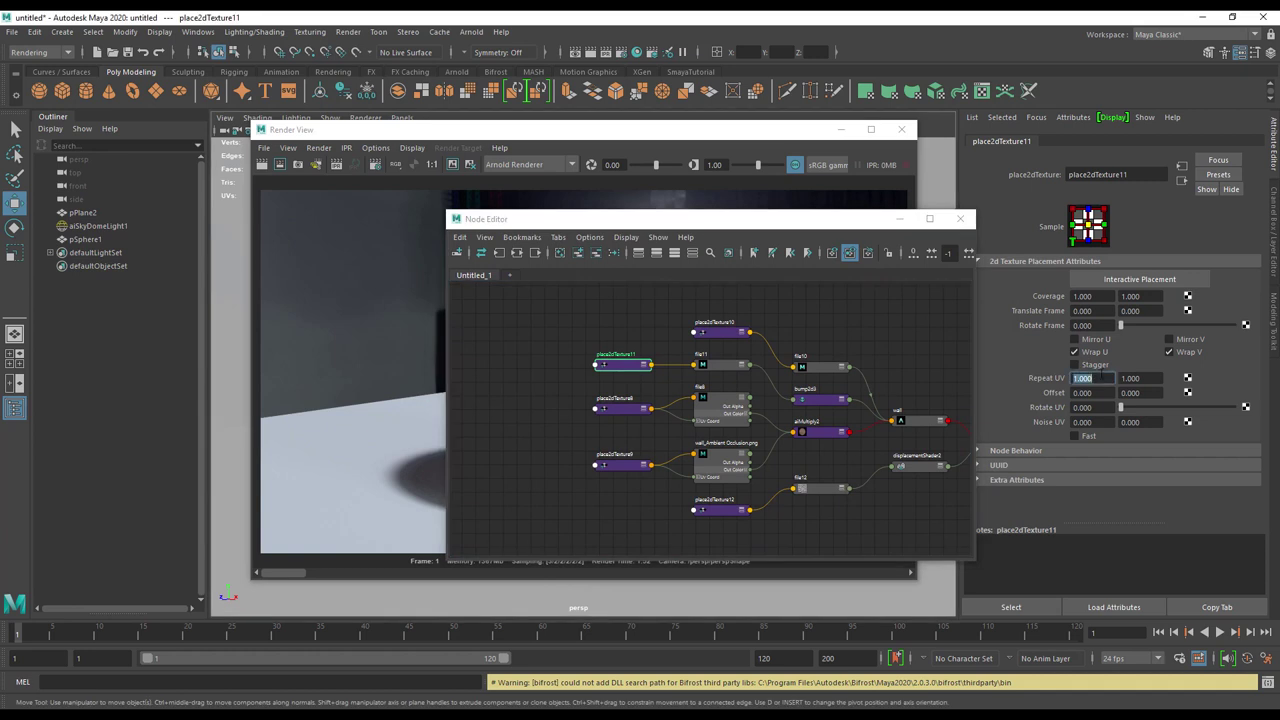
{"action": "type", "text": "2"}
{"action": "key", "text": "Tab"}
{"action": "type", "text": "2"}
Step: Set the Repeat UV values of place2dTexture8, 9 and 12 to 2
{"action": "left_click", "coordinate": [620, 408]}
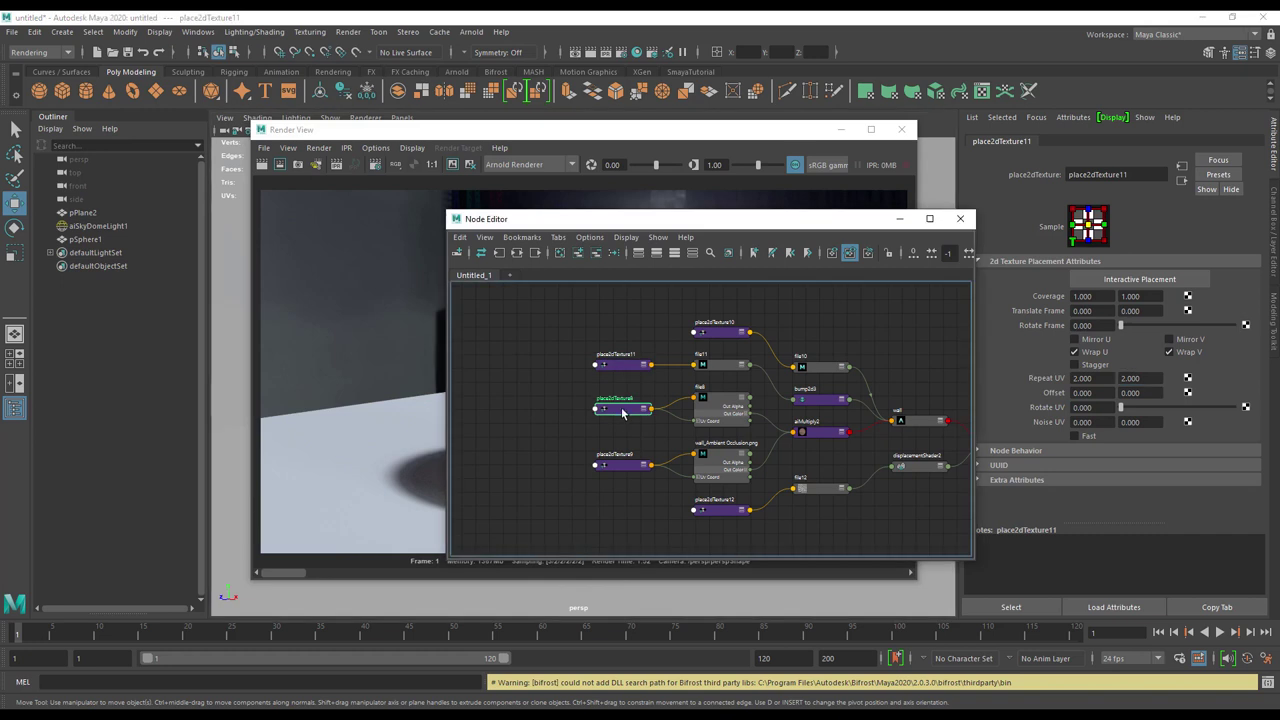
{"action": "double_click", "coordinate": [1150, 378]}
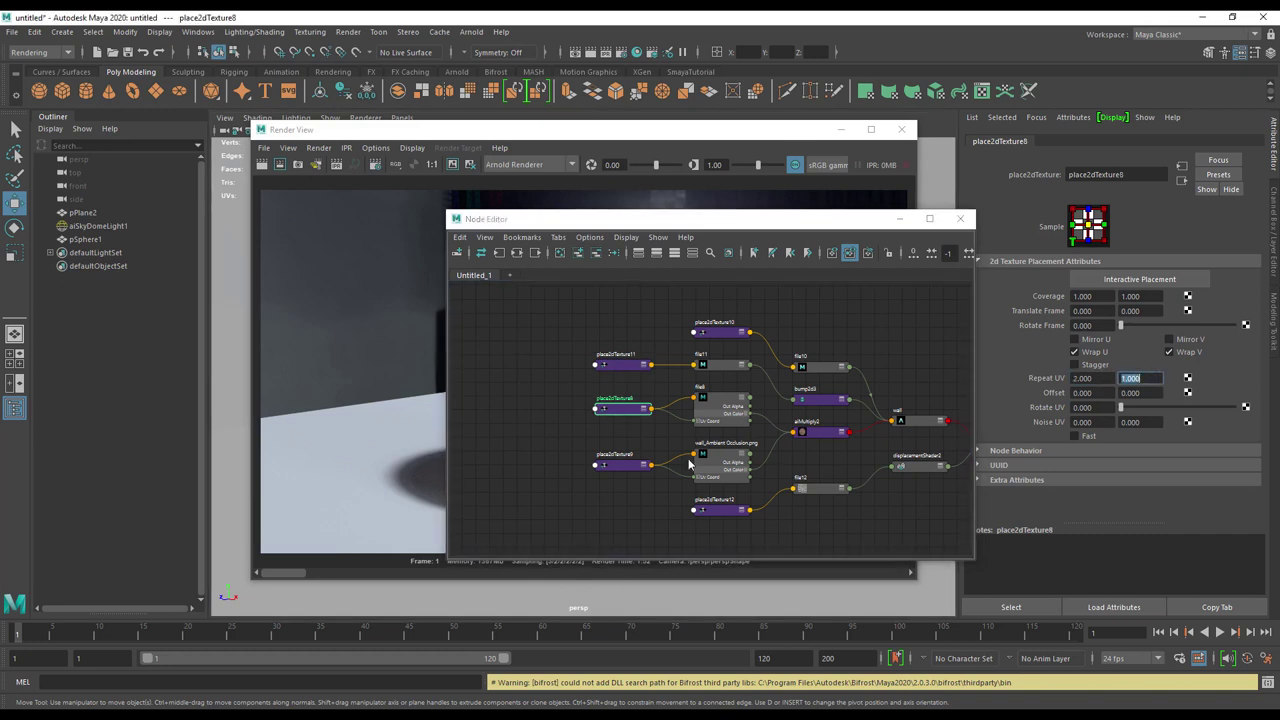
{"action": "left_click", "coordinate": [622, 464]}
{"action": "double_click", "coordinate": [1114, 378]}
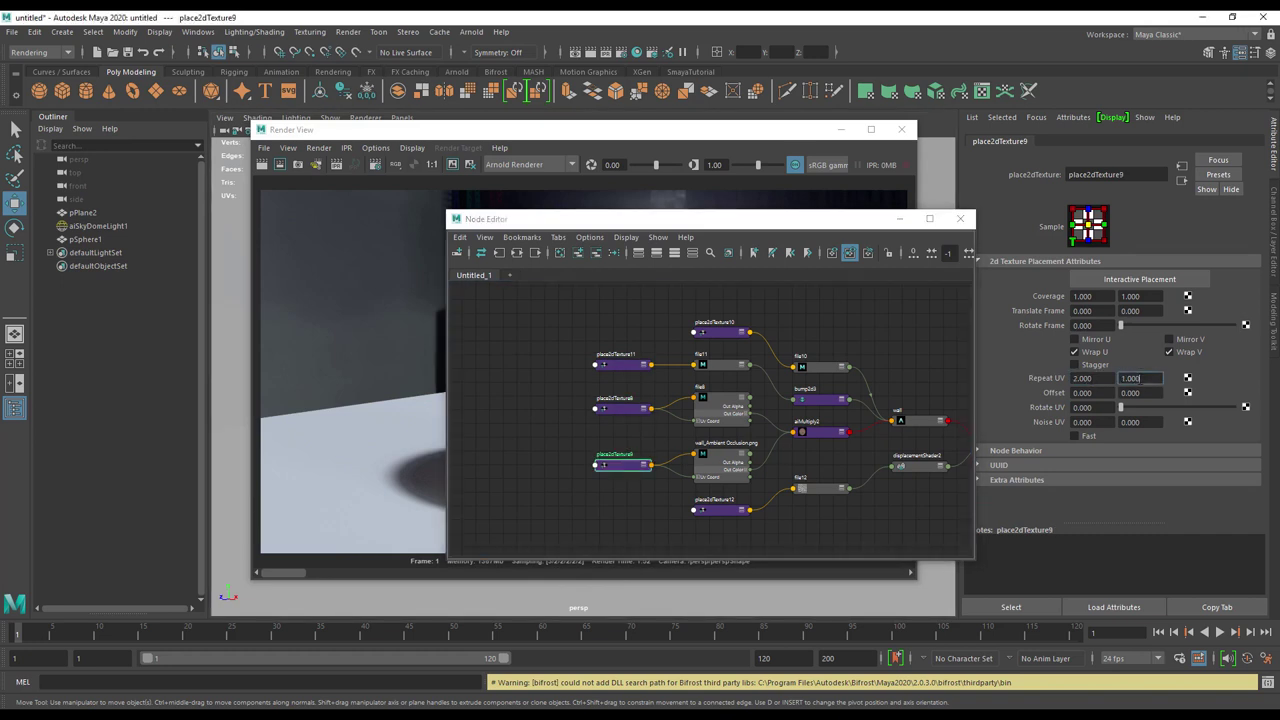
{"action": "left_click", "coordinate": [722, 511]}
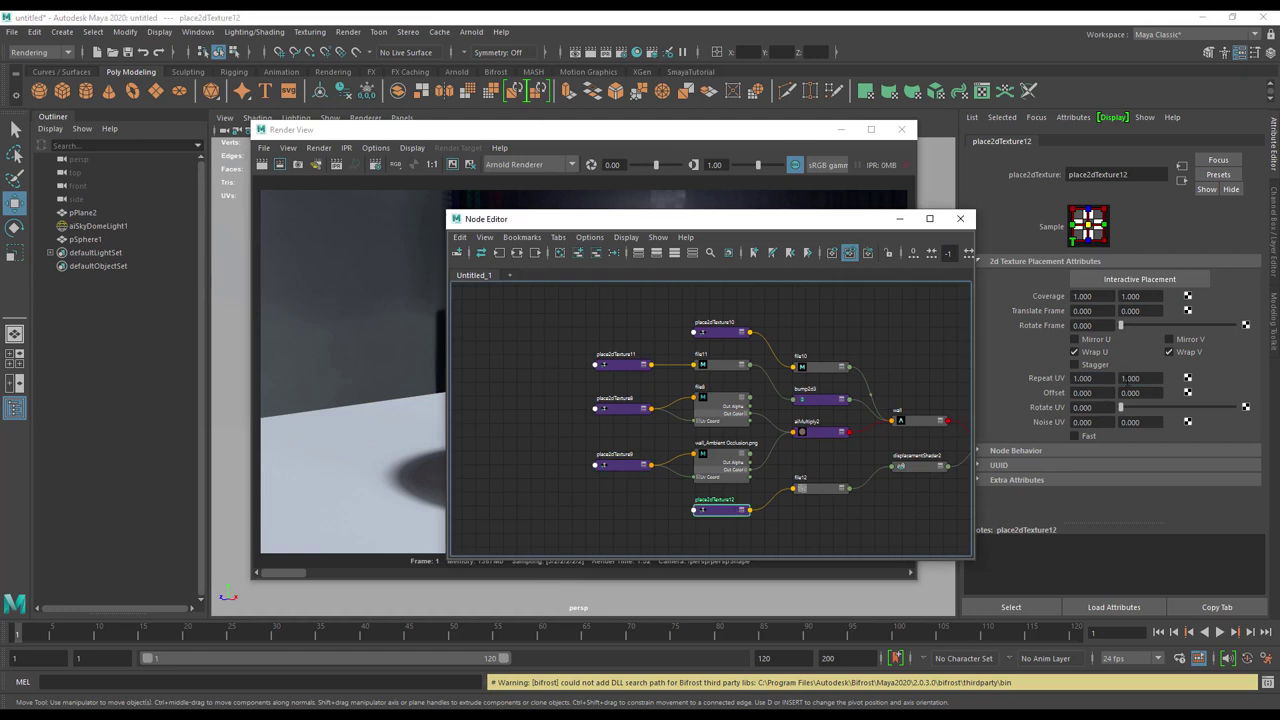
{"action": "double_click", "coordinate": [1083, 378]}
{"action": "type", "text": "2"}
{"action": "key", "text": "Tab"}
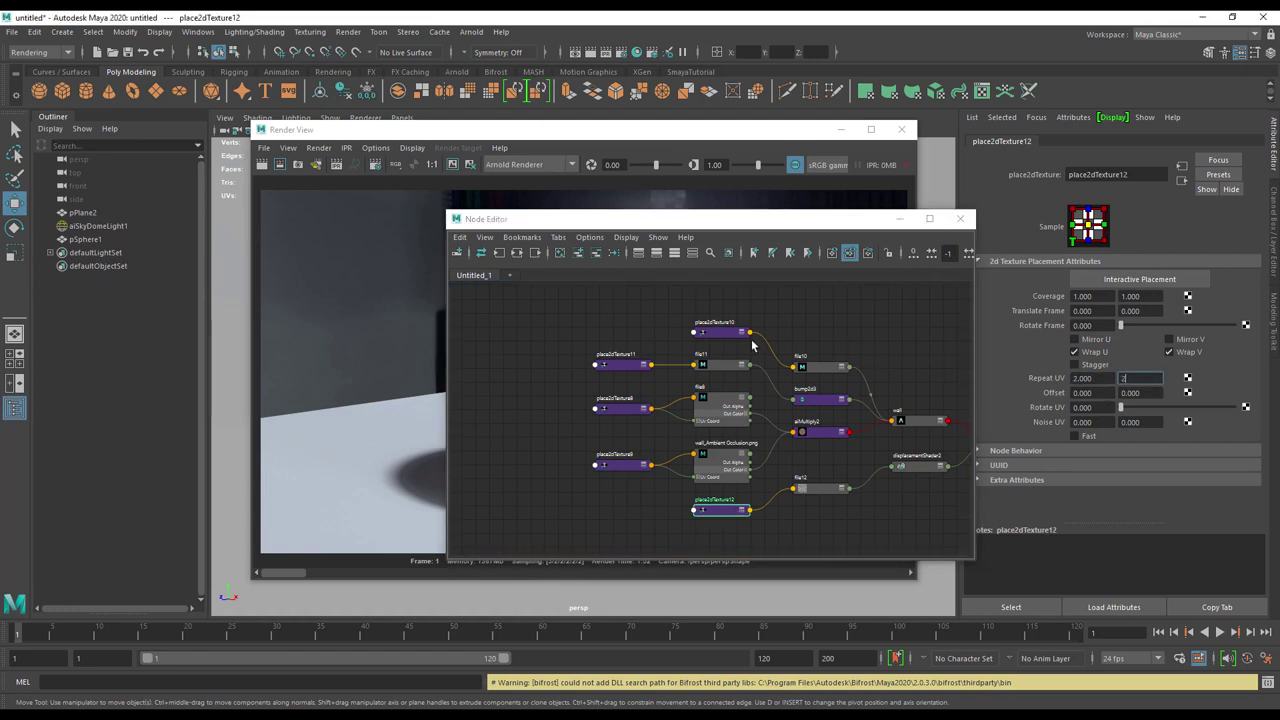
Step: Set place2dTexture10's Repeat UV to 2 × 2
{"action": "left_click", "coordinate": [709, 334]}
{"action": "double_click", "coordinate": [1083, 378]}
{"action": "type", "text": "2"}
{"action": "key", "text": "Tab"}
{"action": "type", "text": "2"}
{"action": "left_click", "coordinate": [797, 320]}
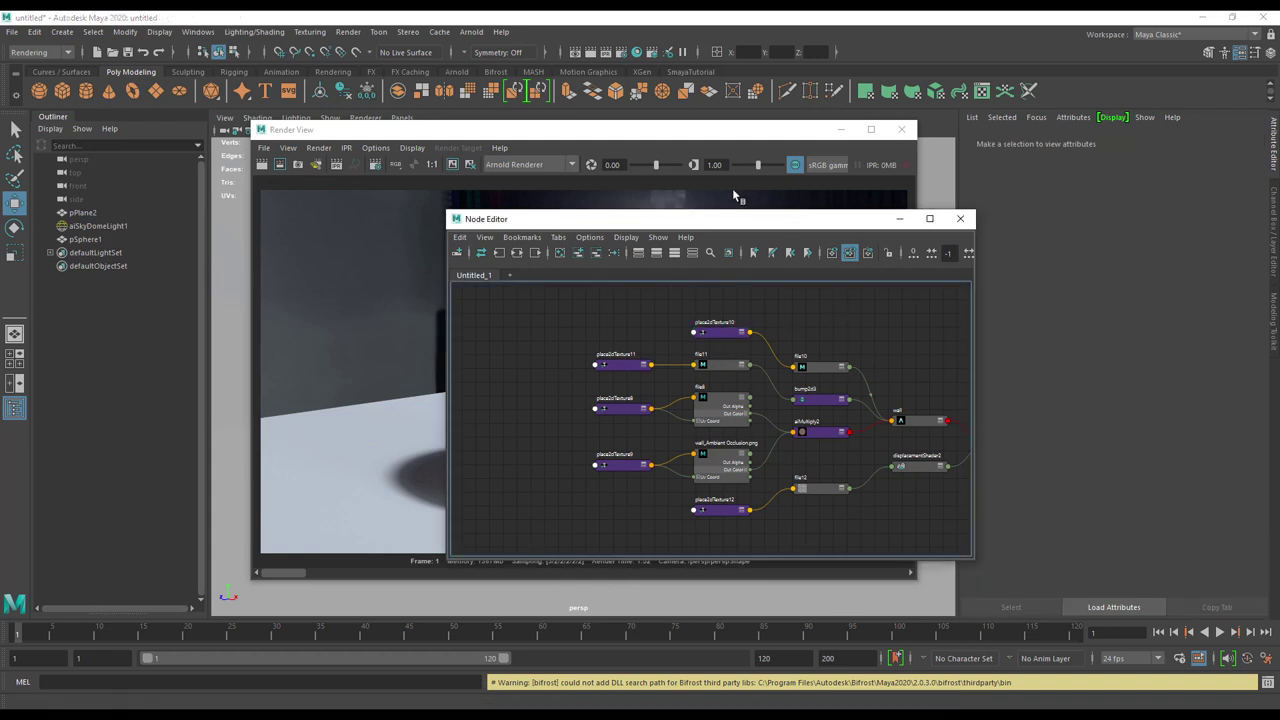
Step: Redo the previous Arnold render, view it at 1:1, then restore and reposition Render View
{"action": "left_click", "coordinate": [695, 135]}
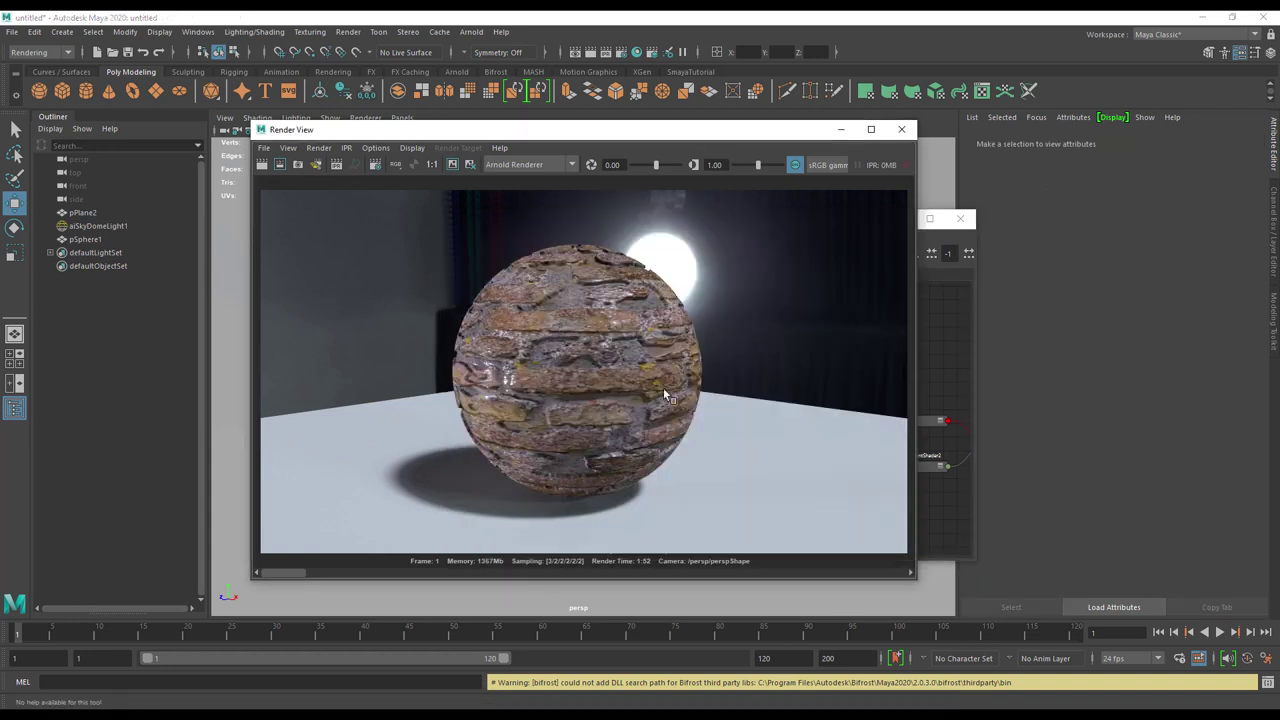
{"action": "left_click", "coordinate": [262, 166]}
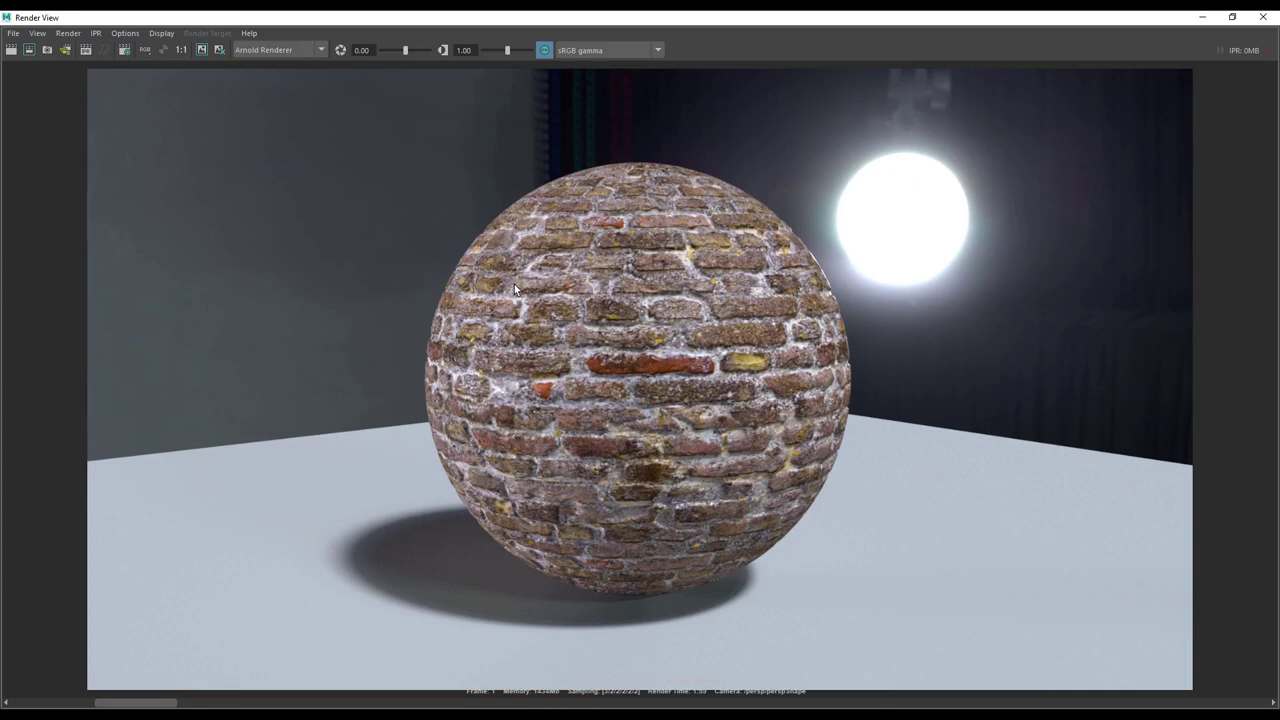
{"action": "left_click", "coordinate": [181, 49]}
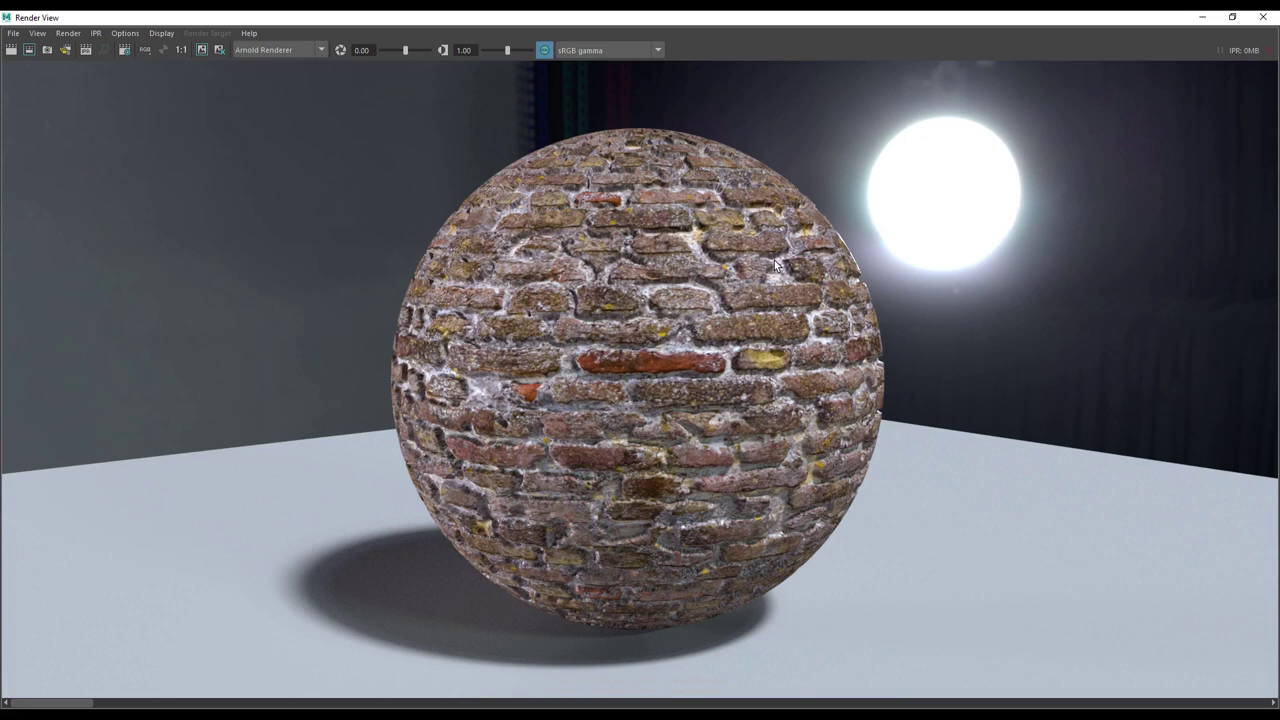
{"action": "double_click", "coordinate": [781, 25]}
{"action": "left_click_drag", "start_coordinate": [1106, 67], "coordinate": [798, 168]}
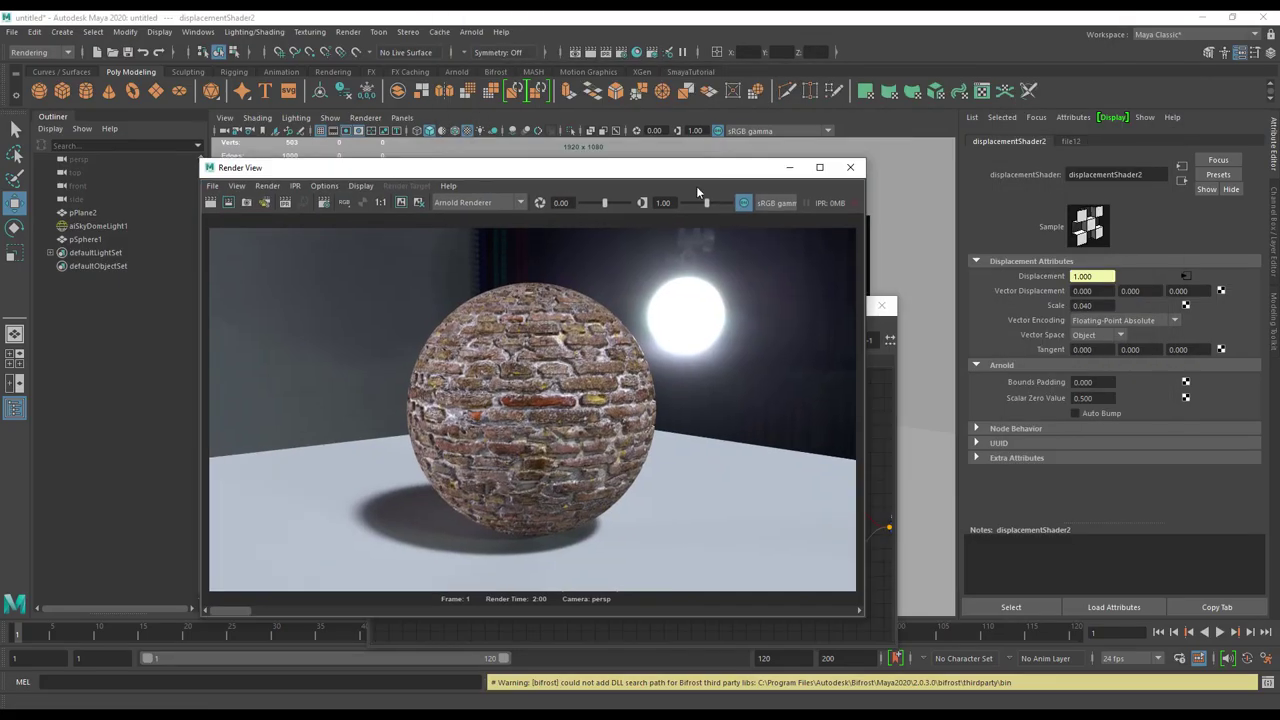